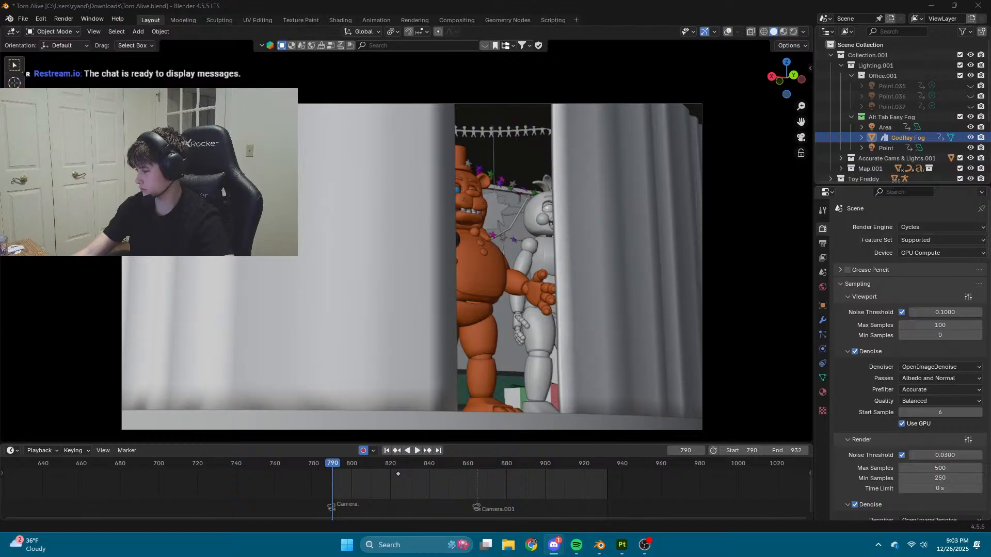
Step: Try to open the recent file Error404ewerq.blend without saving the changes to Torn Alive.blend, and dismiss the crash dialog
{"action": "key", "text": "alt+Tab"}
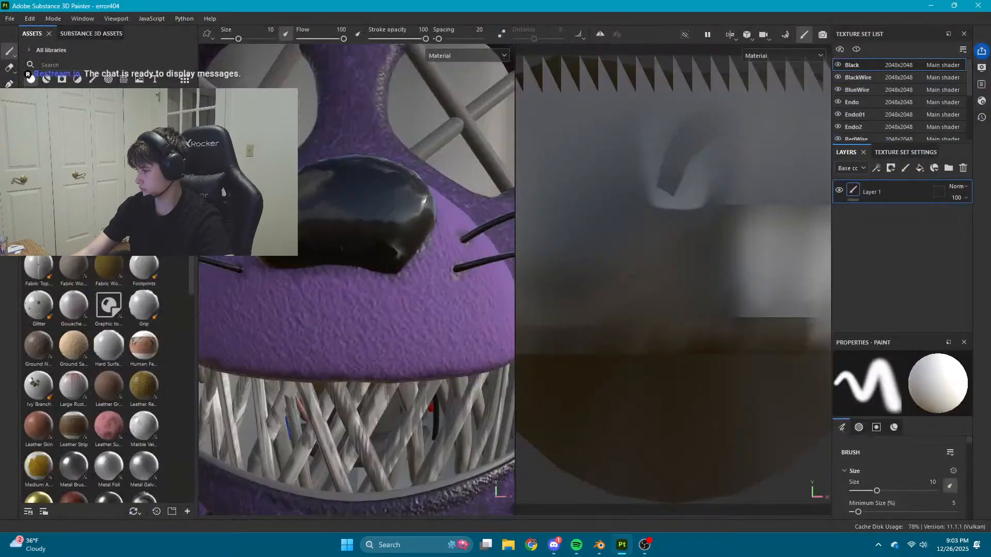
{"action": "key", "text": "alt+Tab"}
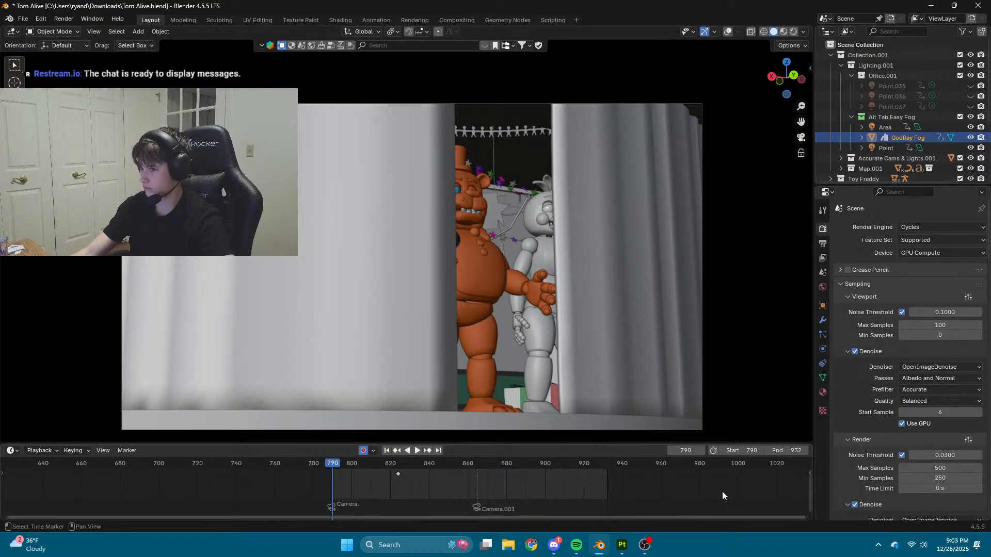
{"action": "left_click", "coordinate": [22, 19]}
{"action": "mouse_move", "coordinate": [69, 51]}
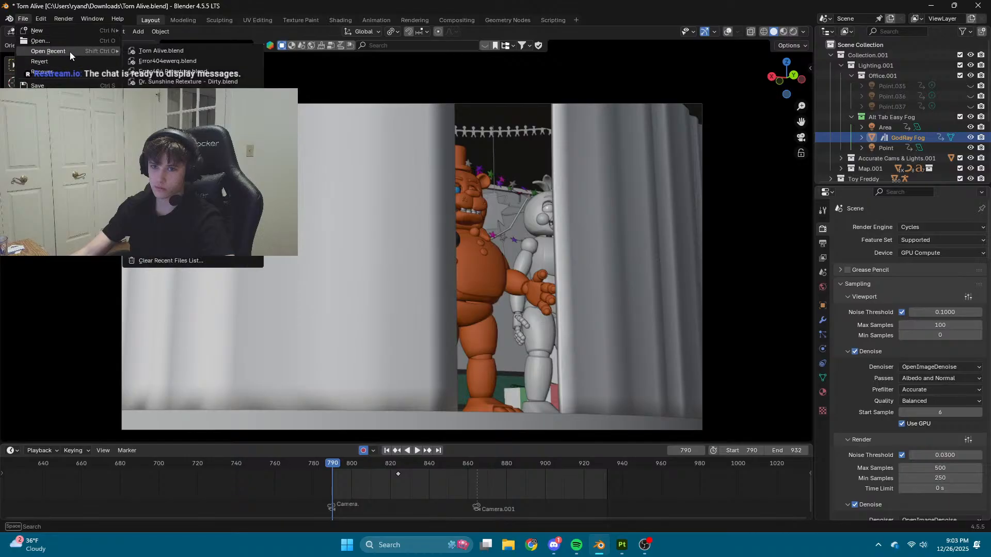
{"action": "left_click", "coordinate": [206, 55]}
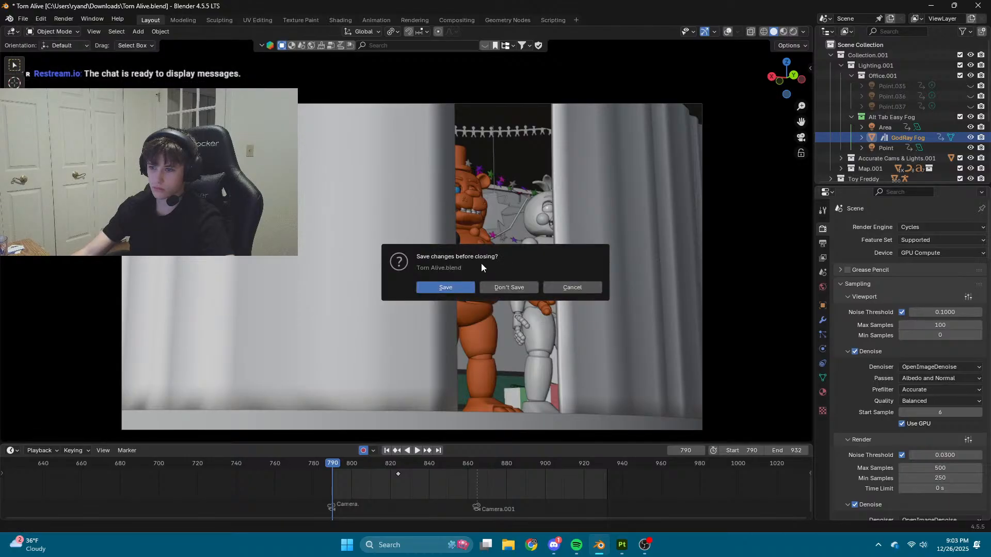
{"action": "left_click", "coordinate": [503, 287]}
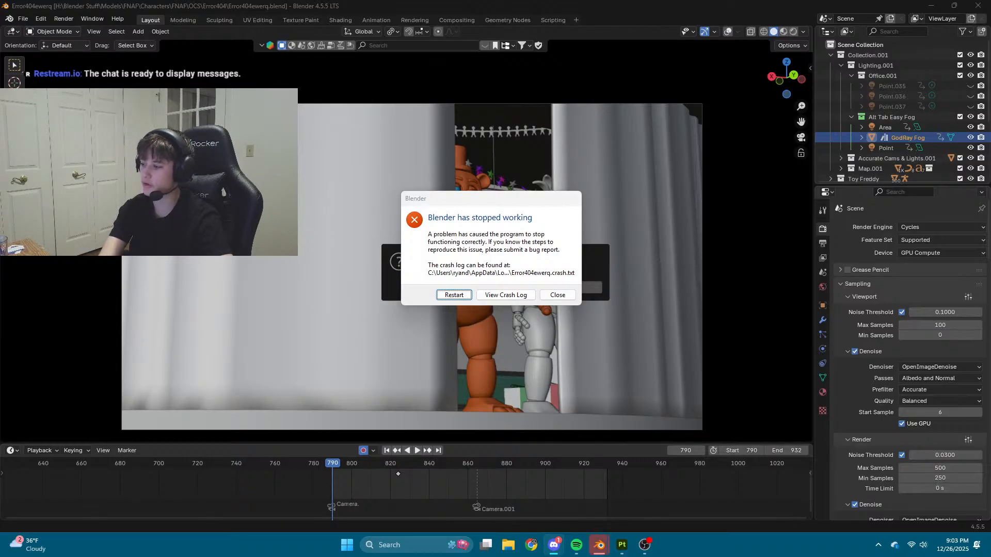
{"action": "left_click", "coordinate": [551, 298]}
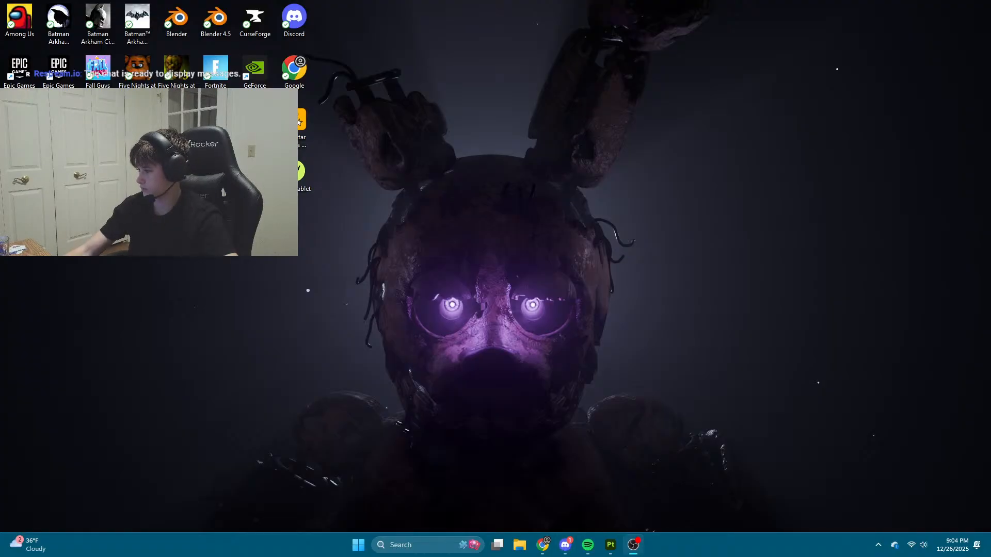
{"action": "key", "text": "alt+Tab"}
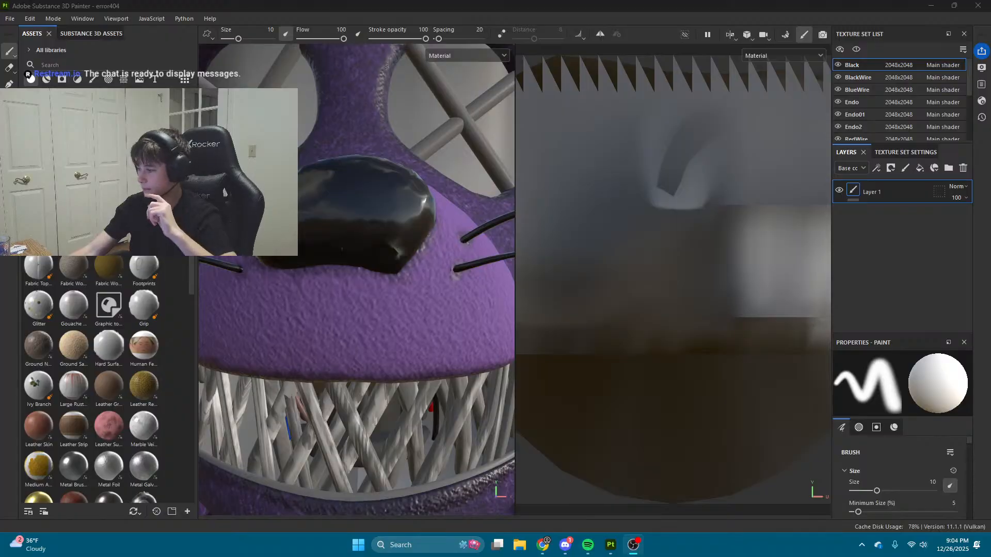
{"action": "key", "text": "alt+Tab"}
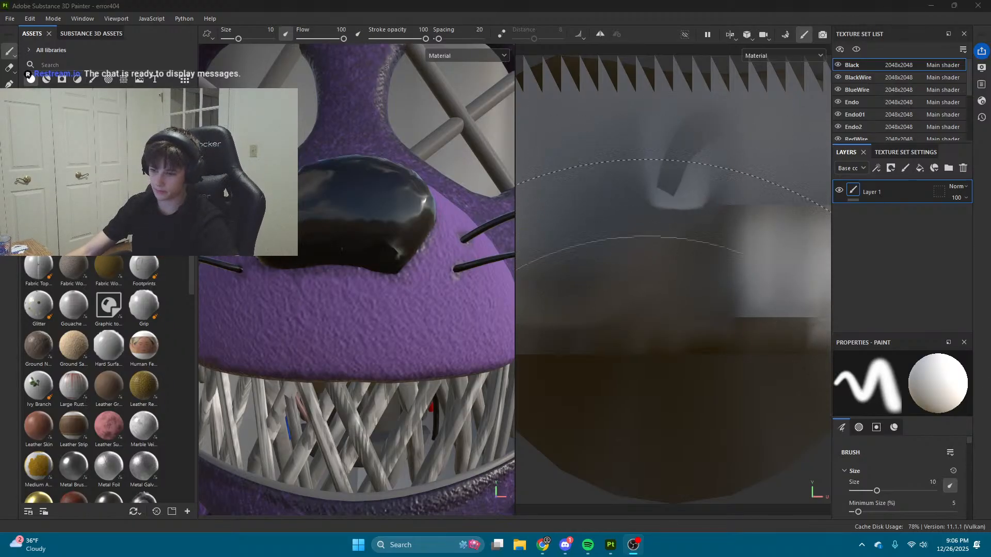
{"action": "left_click", "coordinate": [546, 549]}
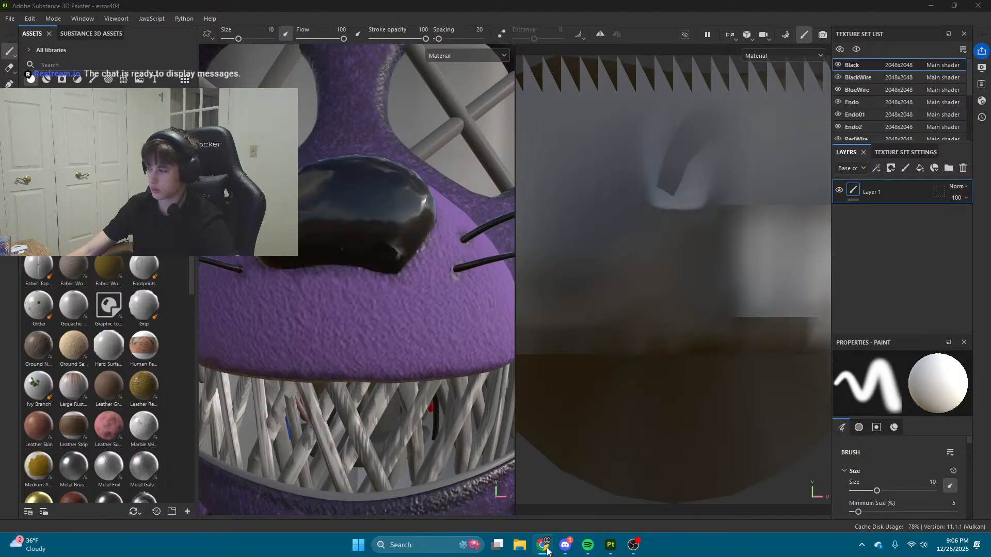
{"action": "left_click", "coordinate": [547, 551]}
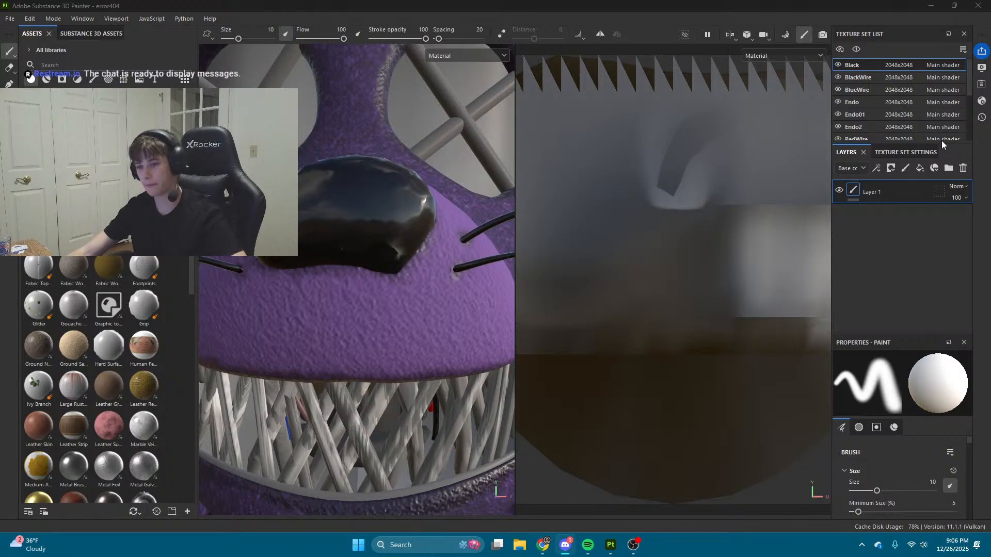
{"action": "scroll", "coordinate": [329, 291], "scroll_direction": "down", "scroll_amount": 2}
{"action": "scroll", "coordinate": [329, 291], "scroll_direction": "down", "scroll_amount": 3}
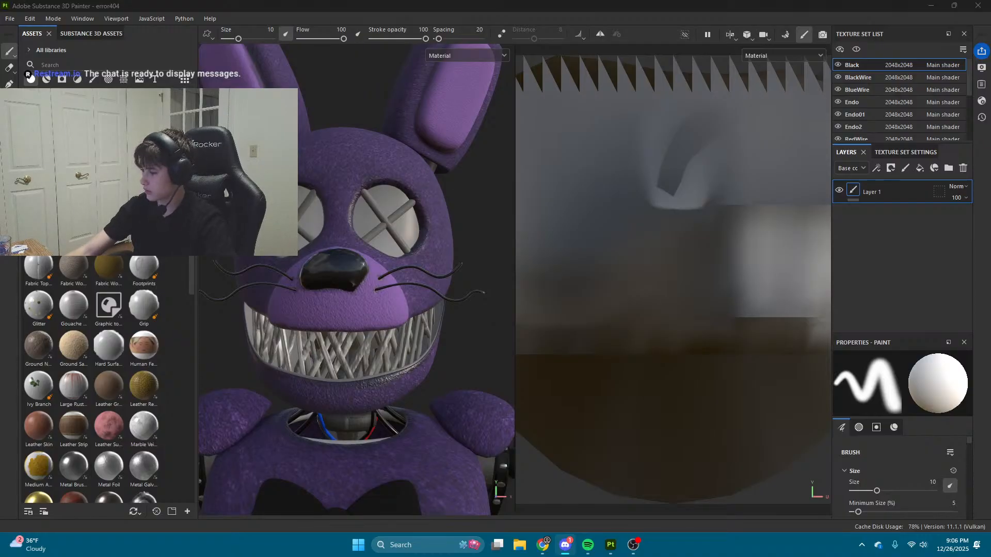
{"action": "key", "text": "alt+Tab"}
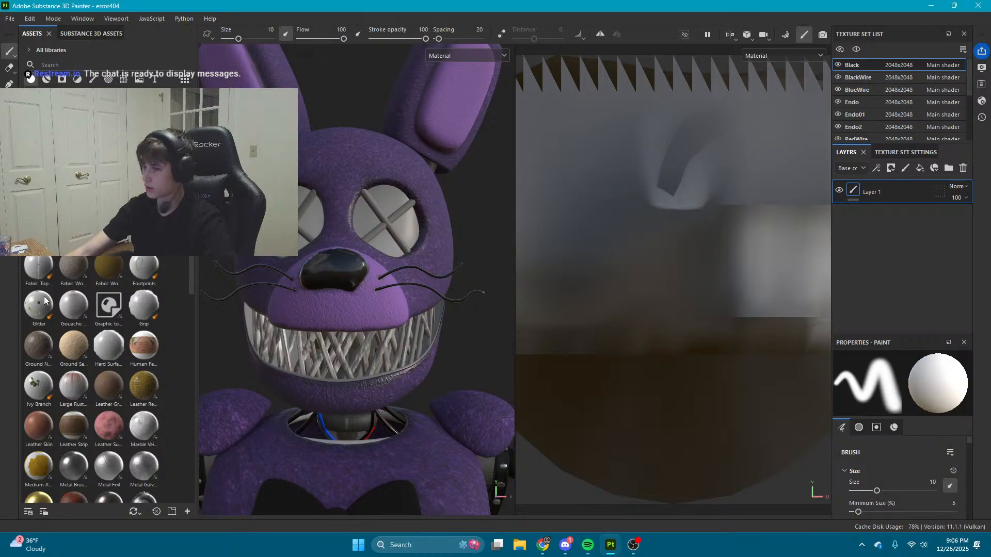
Step: Minimize Substance 3D Painter, launch Blender 4.5 from the desktop and open the recent file Error404ewerq.blend
{"action": "left_click", "coordinate": [610, 544]}
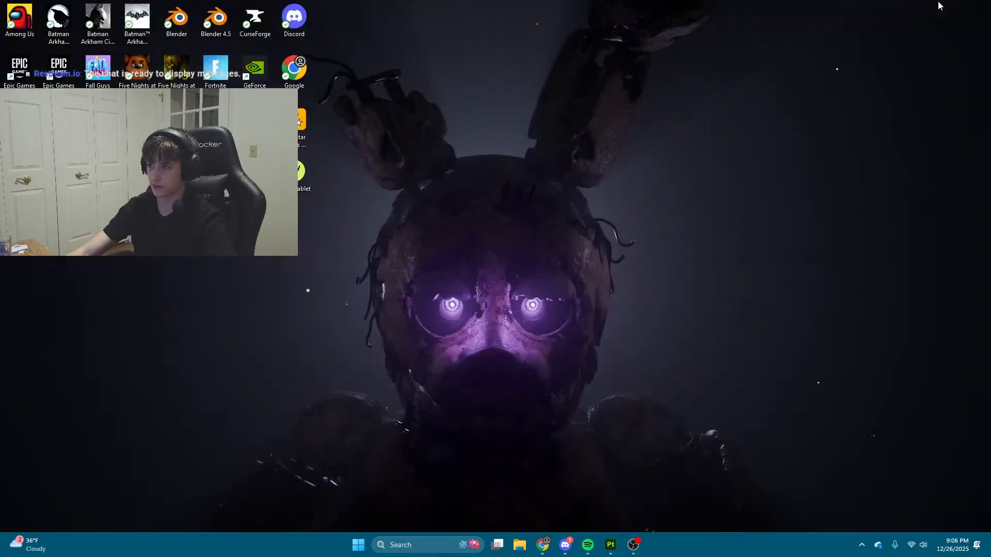
{"action": "double_click", "coordinate": [210, 19]}
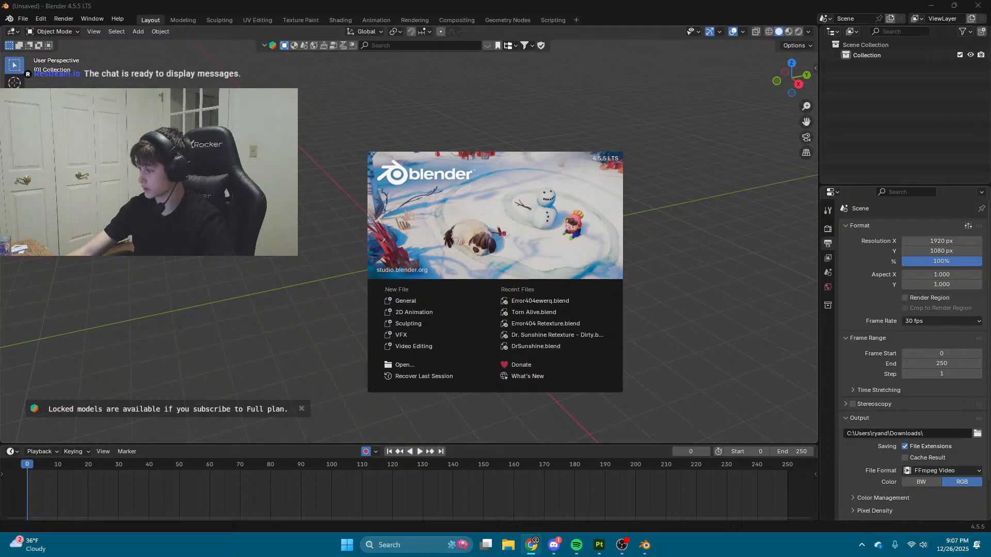
{"action": "left_click", "coordinate": [562, 300]}
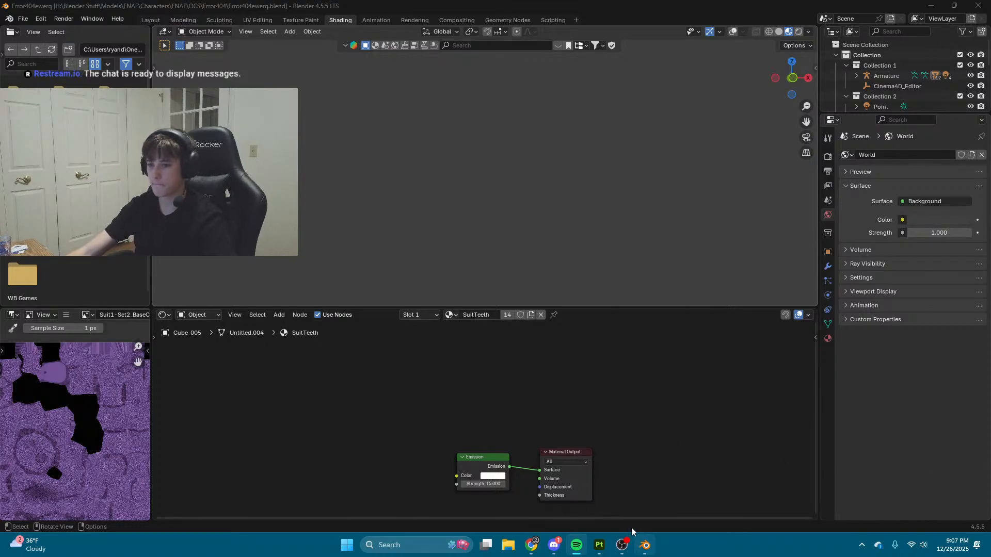
{"action": "mouse_move", "coordinate": [632, 530]}
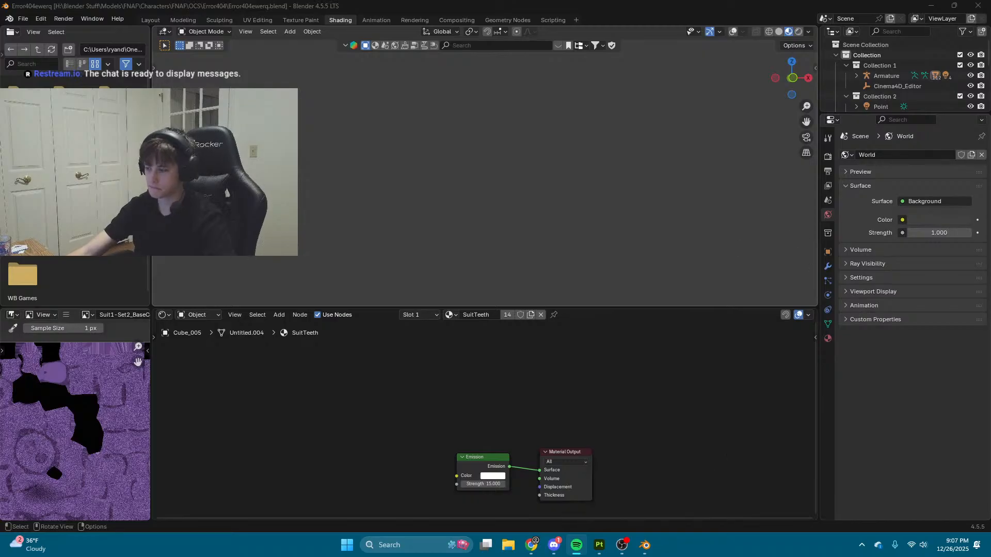
{"action": "key", "text": "alt+Tab"}
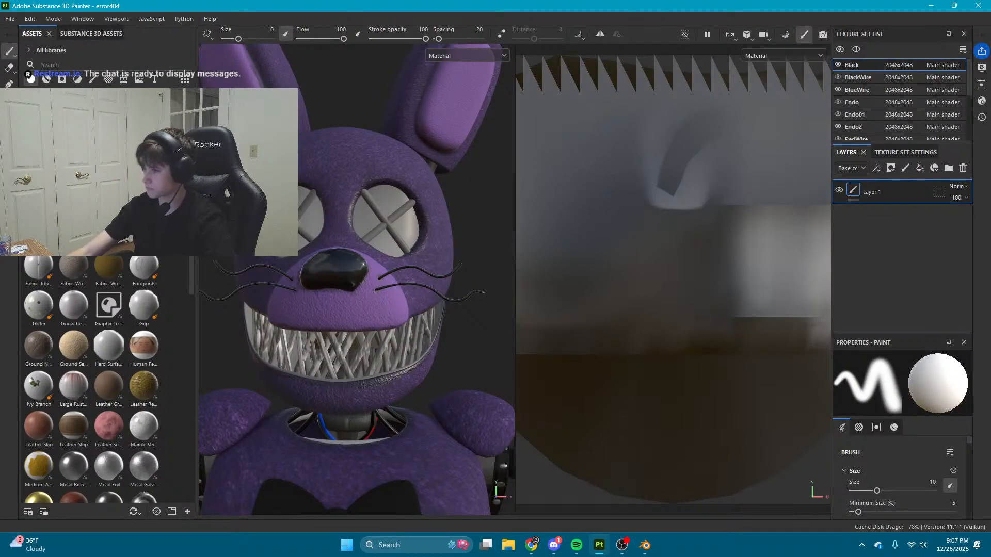
{"action": "key", "text": "alt+Tab"}
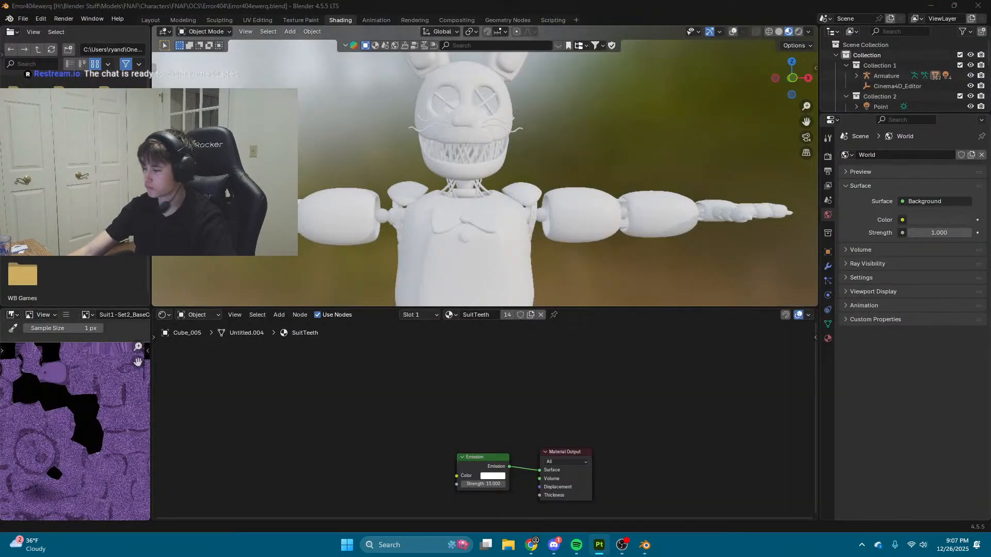
{"action": "key", "text": "alt+Tab"}
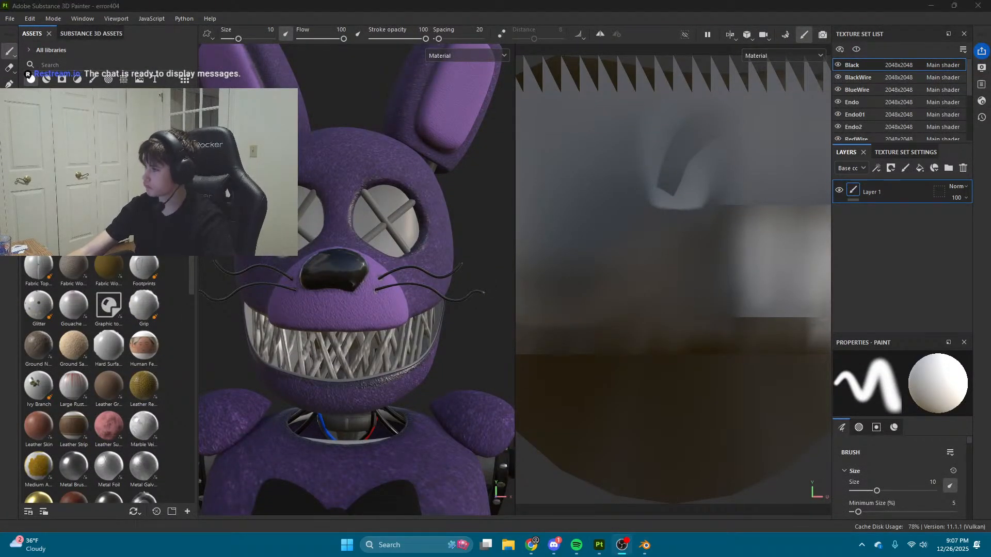
{"action": "key", "text": "alt+Tab"}
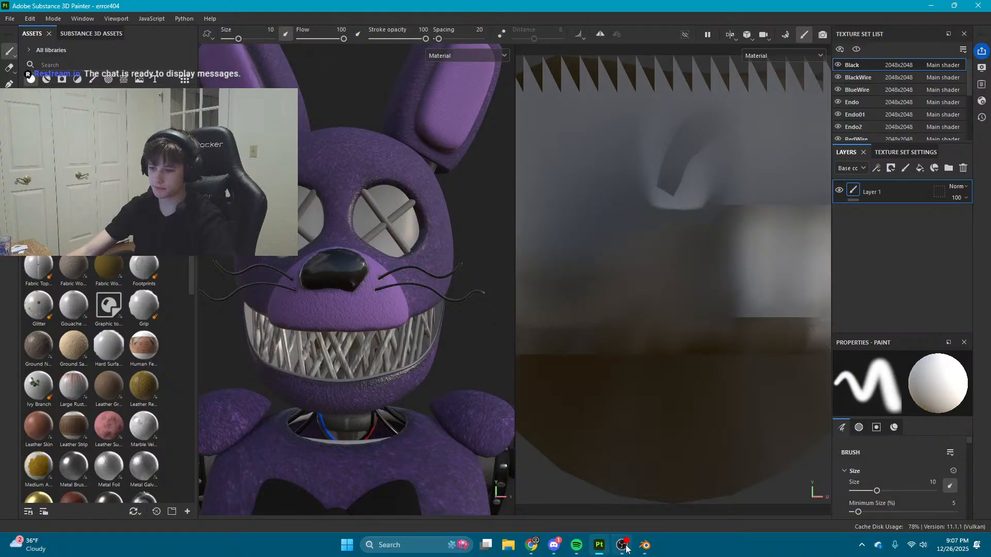
Step: Switch to Blender and select the character's torso mesh to show its Suit1-Set2 material nodes
{"action": "left_click", "coordinate": [645, 546]}
{"action": "key", "text": "shift+grave"}
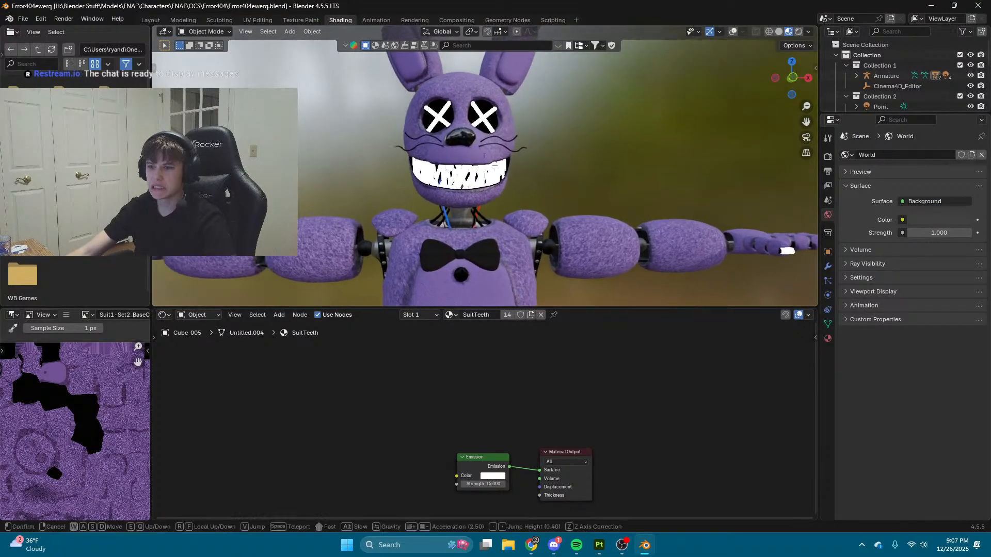
{"action": "key", "text": "w"}
{"action": "key", "text": "q"}
{"action": "left_click", "coordinate": [531, 223]}
{"action": "left_click", "coordinate": [559, 183]}
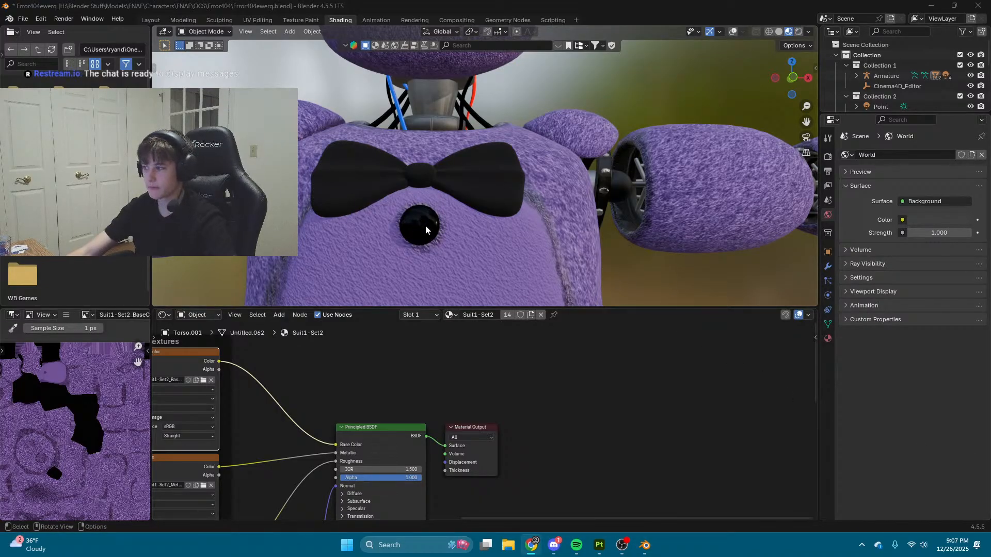
Step: Examine the Suit1-Set2 material's node tree, from the mapping nodes through the texture images to the normal map and shader
{"action": "scroll", "coordinate": [413, 405], "scroll_direction": "down", "scroll_amount": 6}
{"action": "middle_click_drag", "start_coordinate": [381, 430], "coordinate": [545, 403]}
{"action": "scroll", "coordinate": [243, 446], "scroll_direction": "up", "scroll_amount": 7}
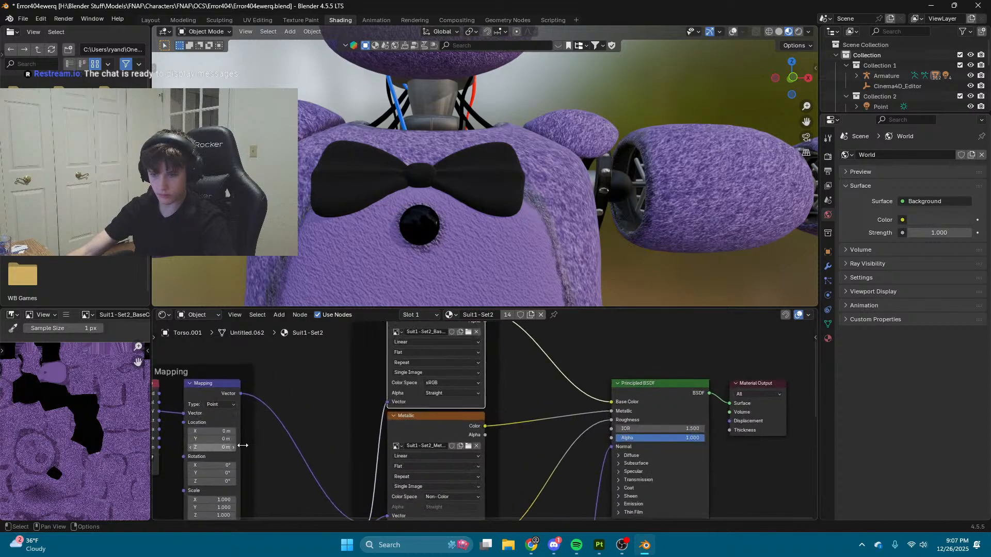
{"action": "middle_click_drag", "start_coordinate": [462, 450], "coordinate": [544, 357]}
{"action": "scroll", "coordinate": [484, 435], "scroll_direction": "down", "scroll_amount": 7}
{"action": "scroll", "coordinate": [609, 466], "scroll_direction": "up", "scroll_amount": 6}
{"action": "middle_click_drag", "start_coordinate": [610, 465], "coordinate": [555, 432]}
{"action": "scroll", "coordinate": [555, 432], "scroll_direction": "down", "scroll_amount": 4}
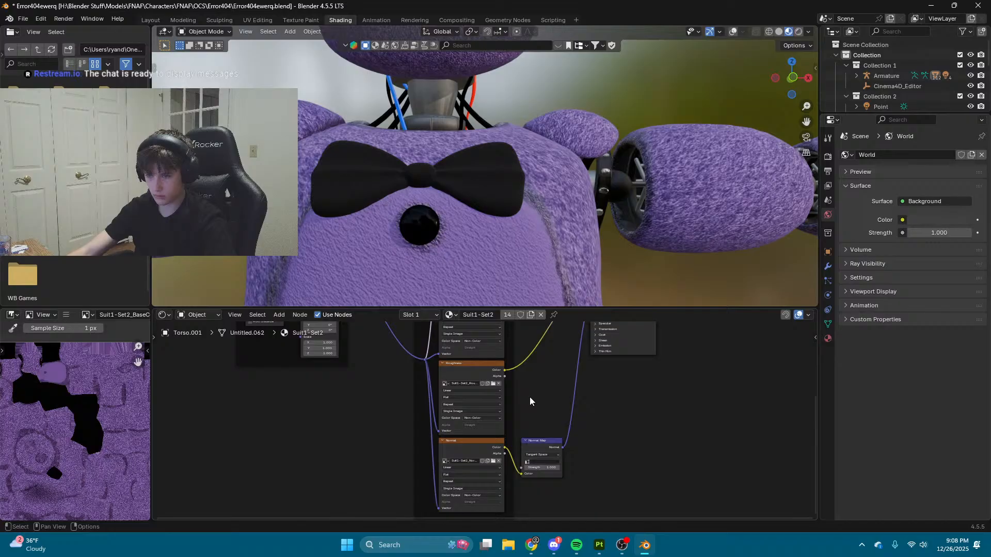
{"action": "left_click", "coordinate": [451, 315]}
{"action": "left_click", "coordinate": [428, 315]}
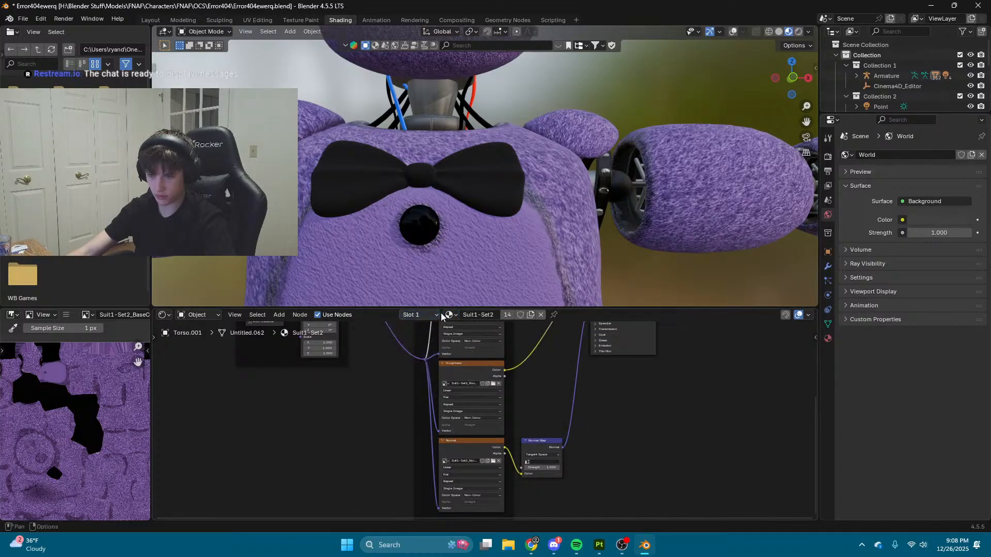
Step: Show the viewport overlays, then enlarge the shader node editor over the 3D viewport and frame the Suit1-Set2 texture, mapping and shader nodes
{"action": "left_click", "coordinate": [733, 32]}
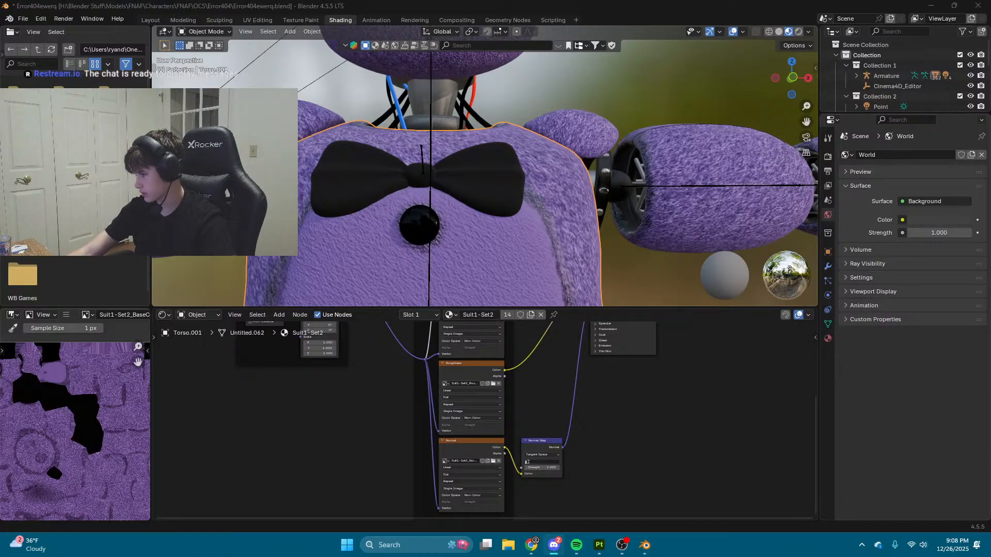
{"action": "left_click_drag", "start_coordinate": [555, 309], "coordinate": [557, 39]}
{"action": "scroll", "coordinate": [578, 310], "scroll_direction": "up", "scroll_amount": 4}
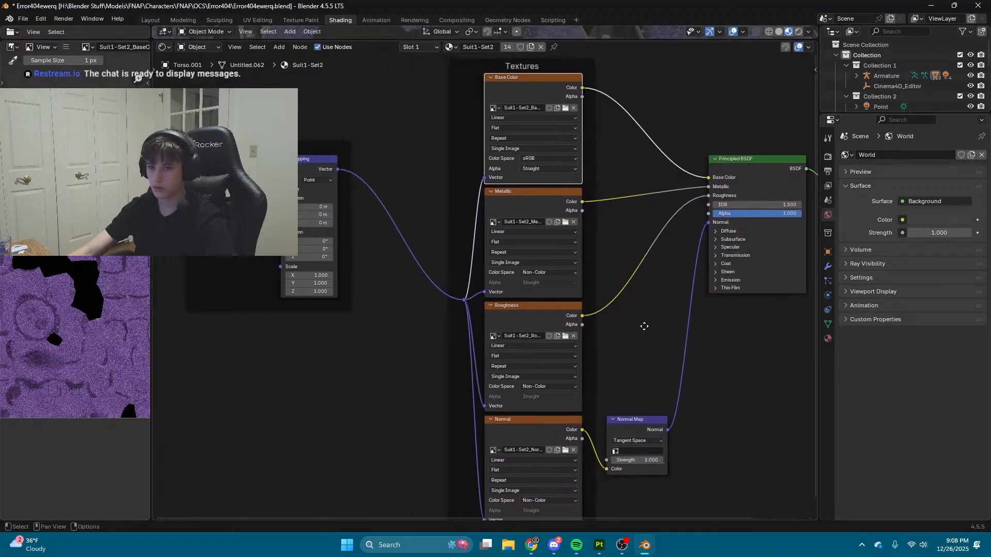
{"action": "middle_click_drag", "start_coordinate": [644, 327], "coordinate": [162, 310]}
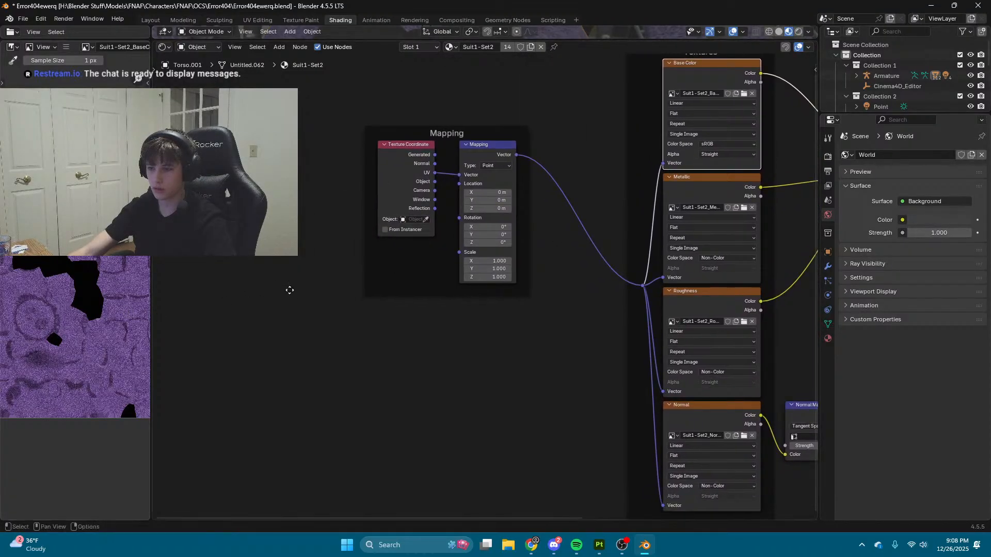
{"action": "middle_click_drag", "start_coordinate": [289, 290], "coordinate": [376, 287]}
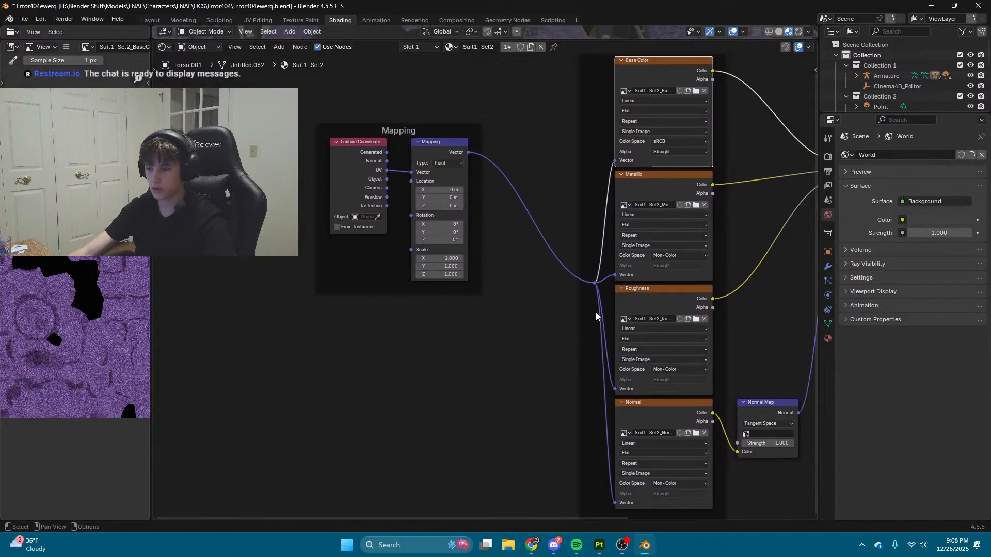
{"action": "scroll", "coordinate": [595, 312], "scroll_direction": "up", "scroll_amount": 1}
{"action": "middle_click_drag", "start_coordinate": [596, 312], "coordinate": [433, 323]}
Step: Capture the shader node editor area with Snipping Tool, copy the screenshot, close Snipping Tool and switch to Discord
{"action": "left_click", "coordinate": [554, 545]}
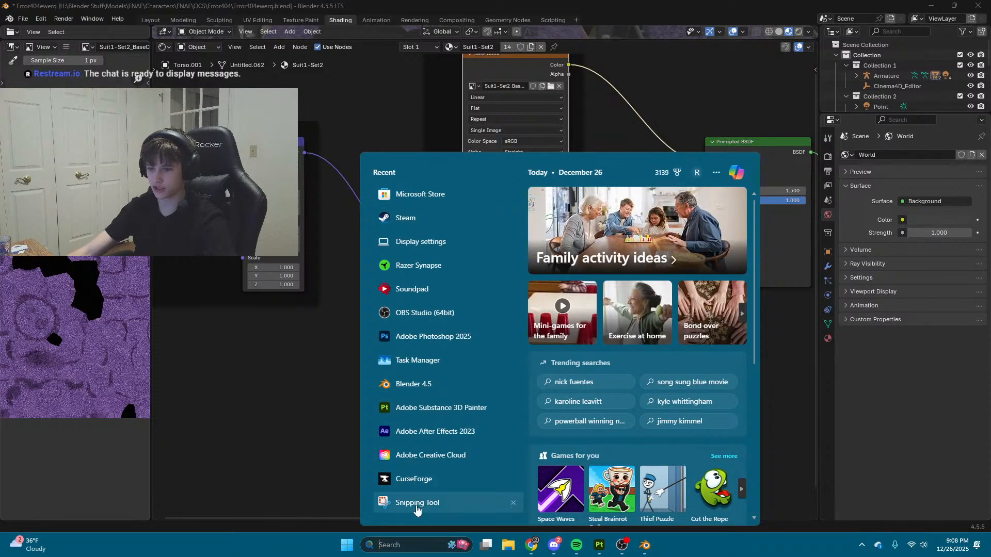
{"action": "left_click", "coordinate": [417, 507]}
{"action": "left_click", "coordinate": [322, 28]}
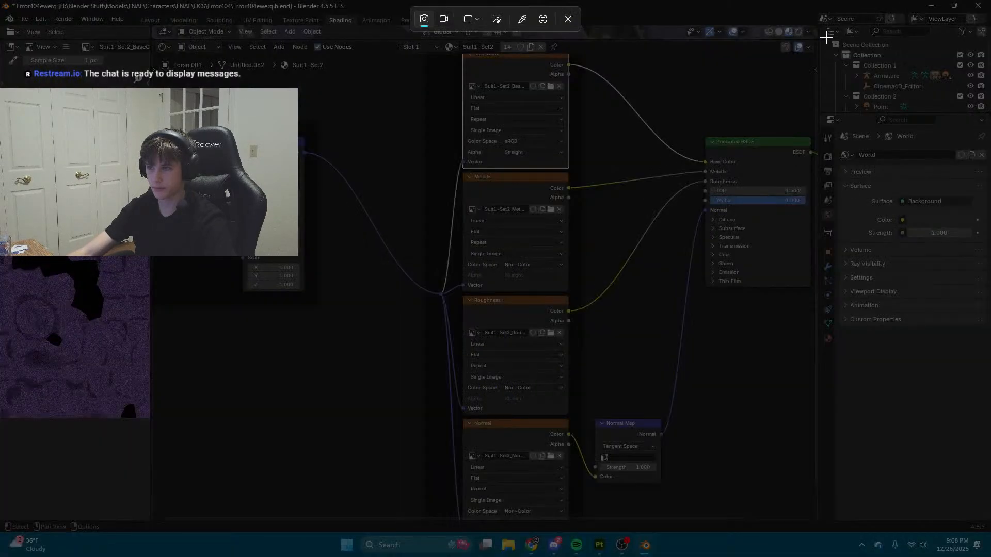
{"action": "left_click_drag", "start_coordinate": [813, 43], "coordinate": [152, 517]}
{"action": "right_click", "coordinate": [522, 228]}
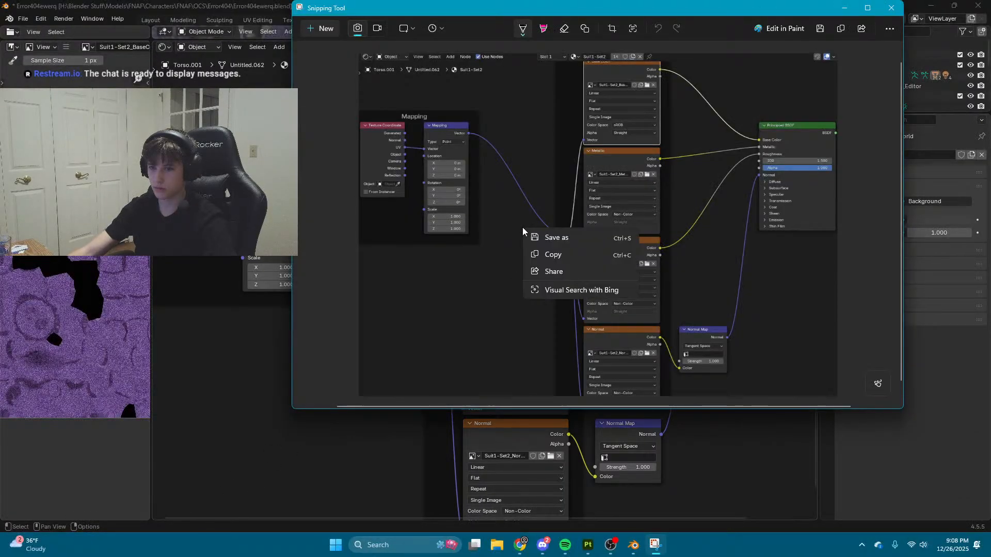
{"action": "left_click", "coordinate": [588, 256]}
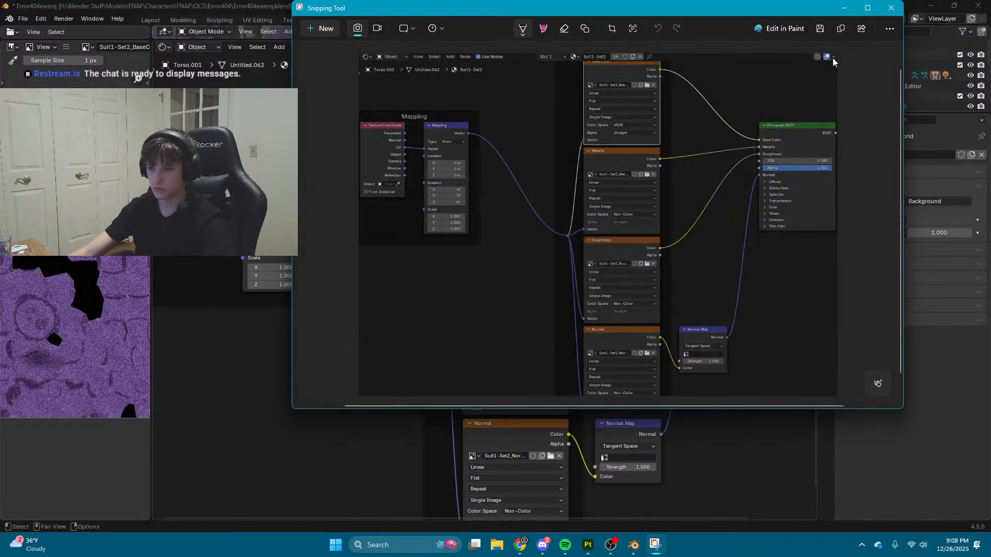
{"action": "left_click", "coordinate": [891, 7]}
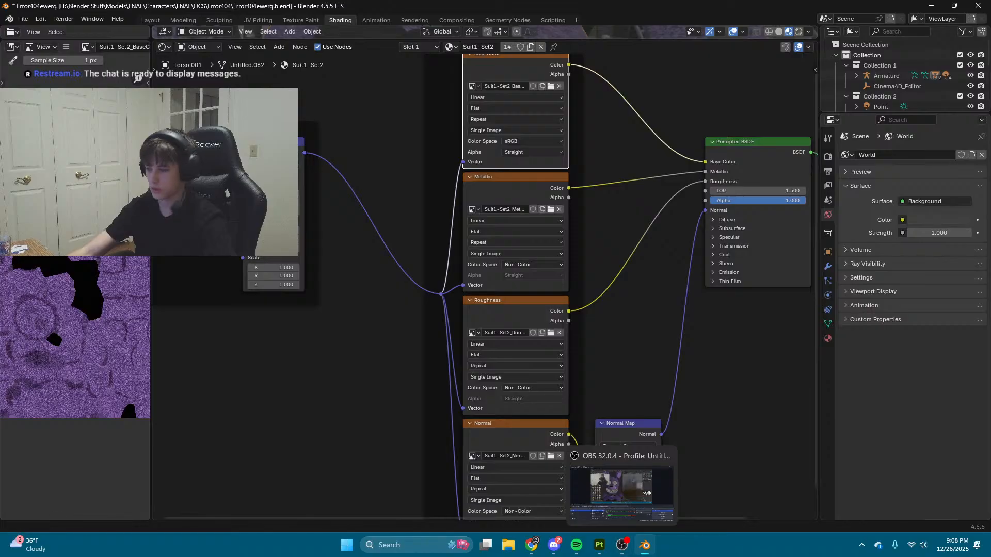
{"action": "left_click", "coordinate": [554, 545]}
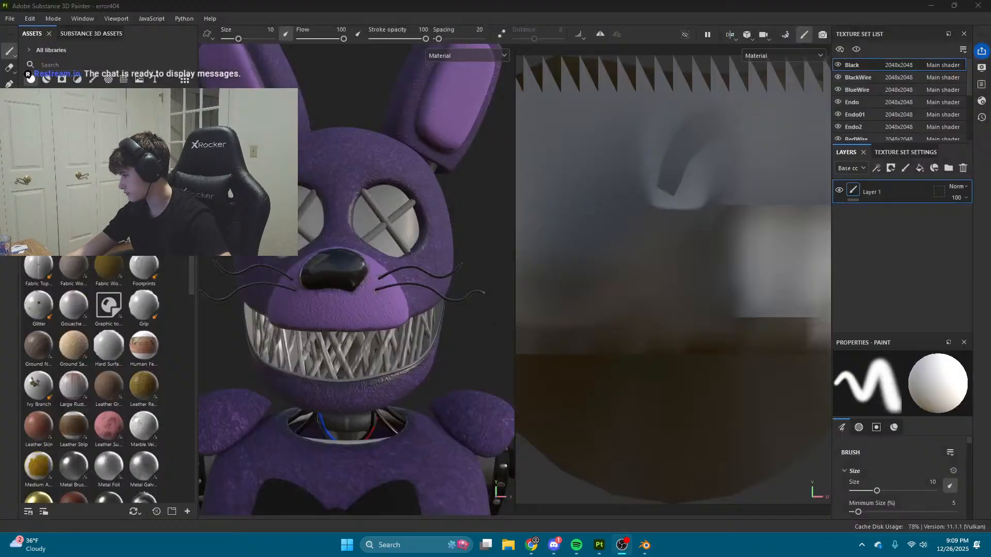
{"action": "key", "text": "alt+Tab"}
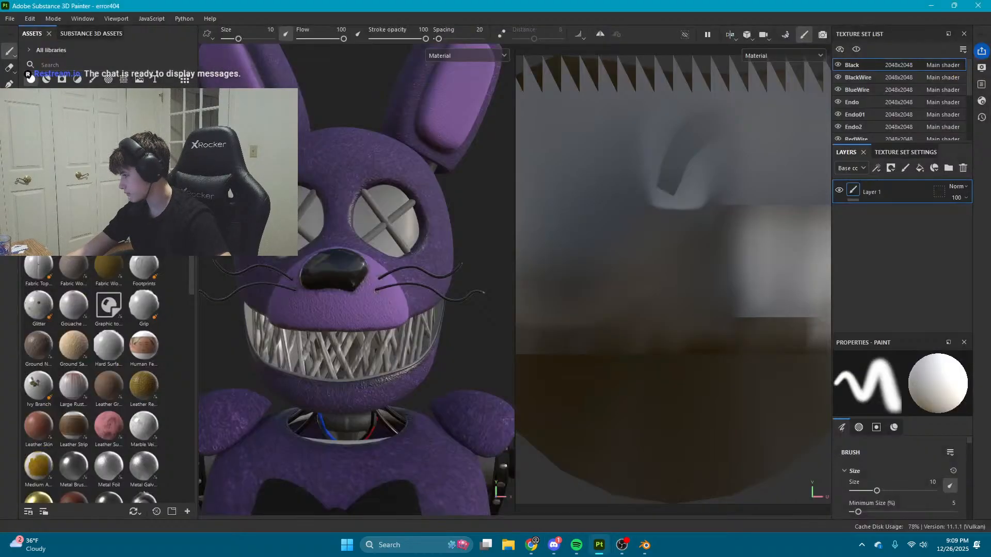
{"action": "key", "text": "alt+Tab"}
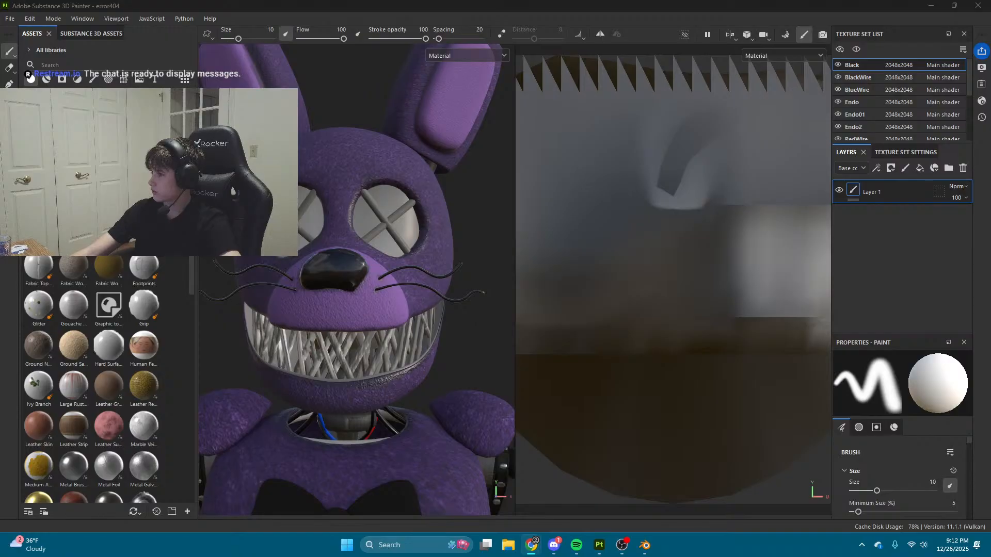
{"action": "key", "text": "alt+Tab"}
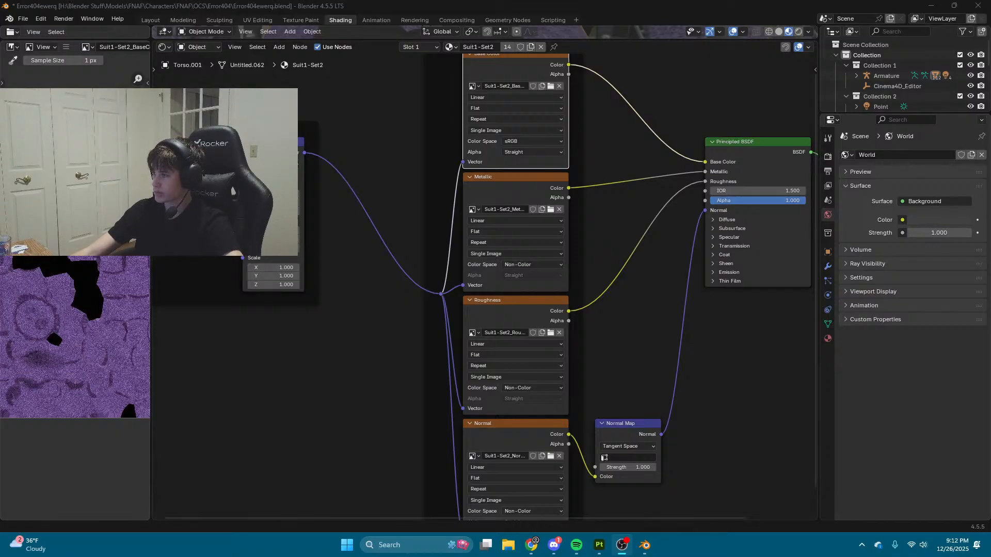
{"action": "key", "text": "alt+Tab"}
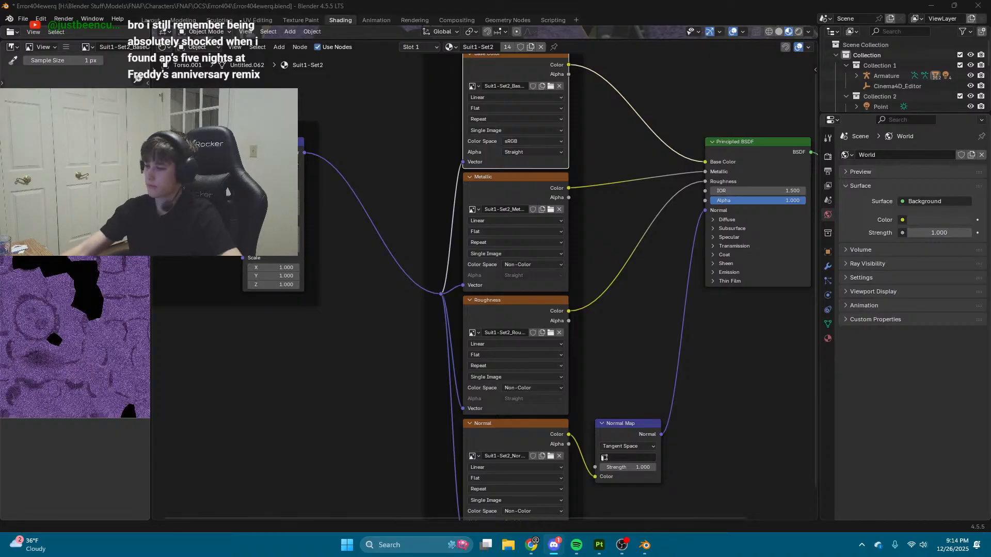
Step: Switch to Substance 3D Painter and open the Suit1-Set2 texture set's layers
{"action": "left_click", "coordinate": [598, 545]}
{"action": "scroll", "coordinate": [351, 305], "scroll_direction": "up", "scroll_amount": 3}
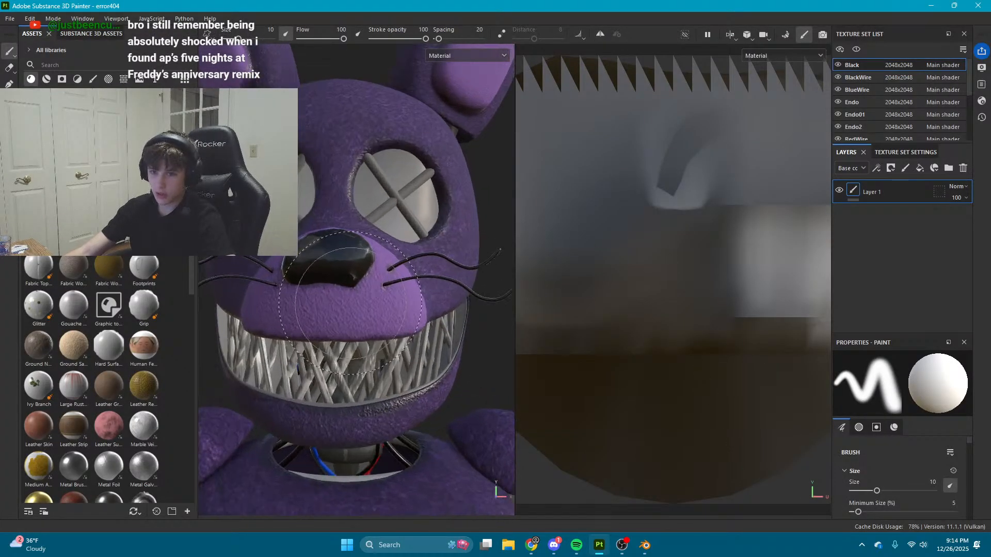
{"action": "scroll", "coordinate": [878, 102], "scroll_direction": "down", "scroll_amount": 4}
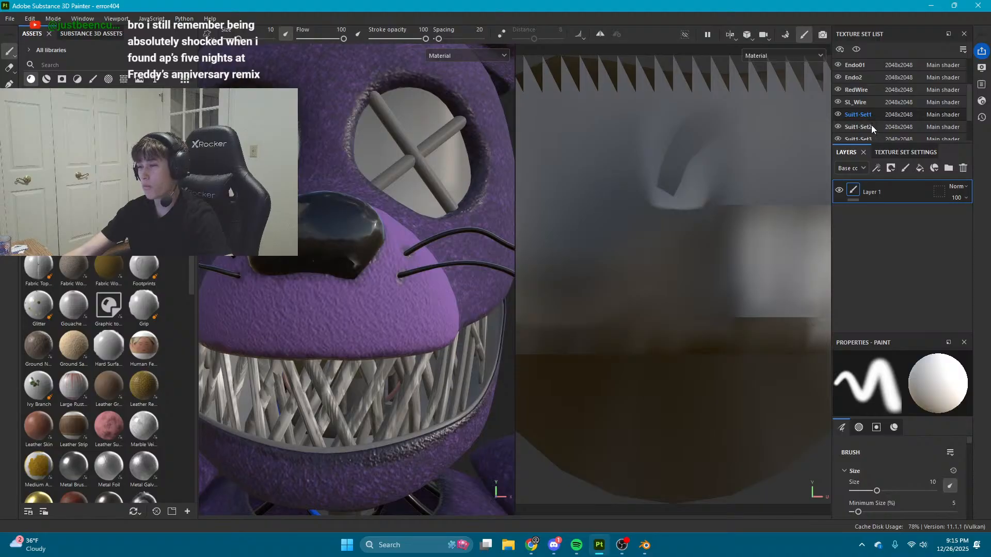
{"action": "left_click", "coordinate": [871, 124]}
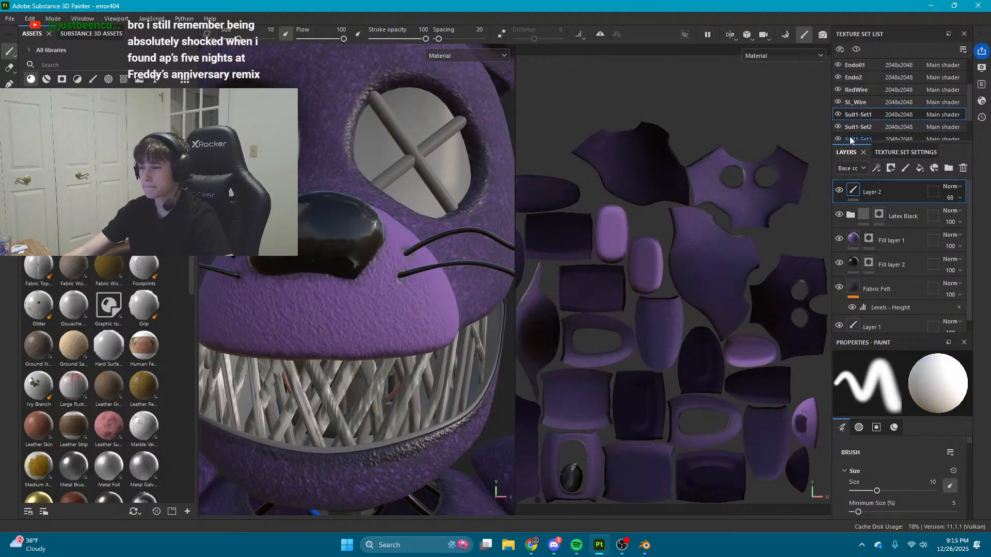
{"action": "left_click", "coordinate": [856, 128]}
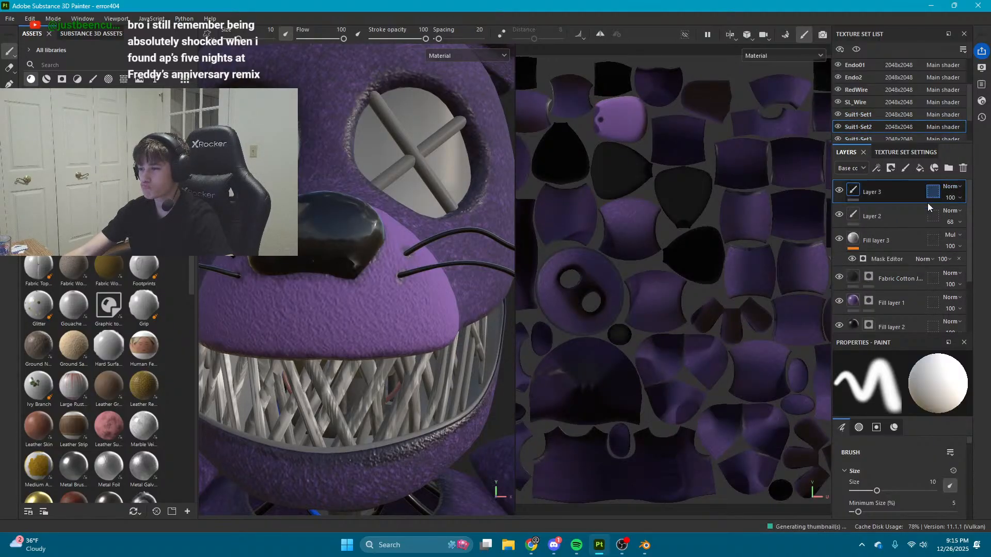
Step: Look through the Suit1-Set2 layer stack, checking the fill settings of Fill layer 3 and Fill layer 1 and Fill layer 1's mask
{"action": "left_click", "coordinate": [853, 305]}
{"action": "scroll", "coordinate": [880, 319], "scroll_direction": "down", "scroll_amount": 3}
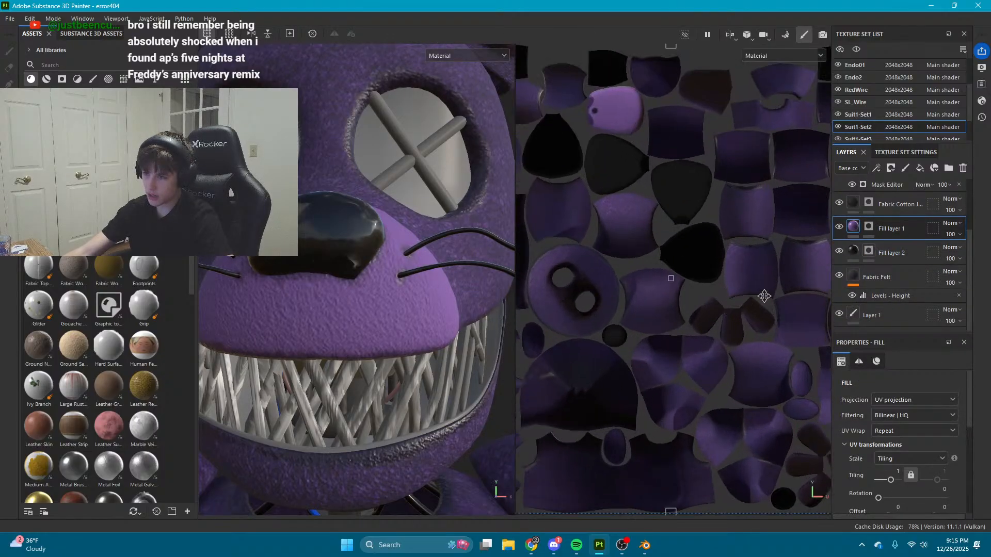
{"action": "scroll", "coordinate": [885, 253], "scroll_direction": "up", "scroll_amount": 3}
{"action": "left_click", "coordinate": [895, 241]}
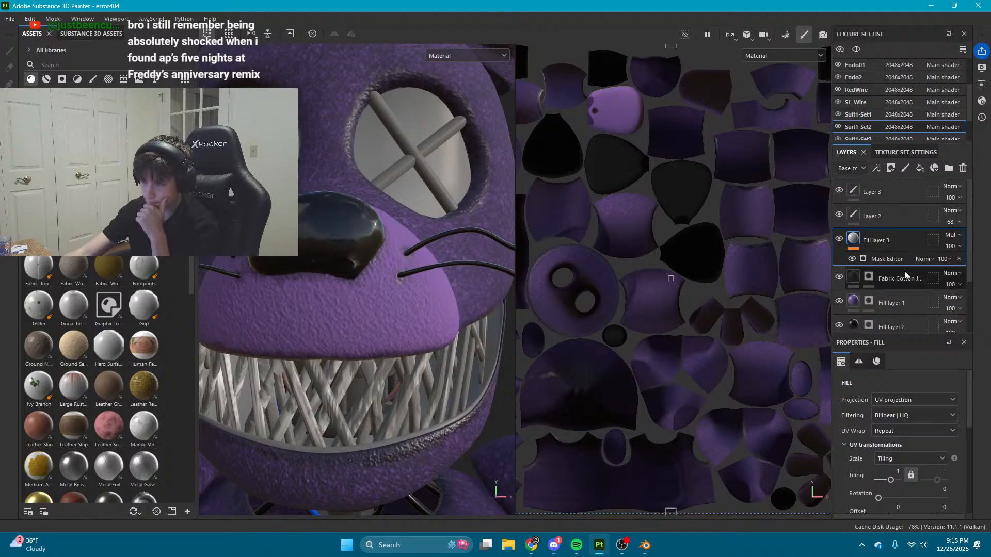
{"action": "scroll", "coordinate": [904, 271], "scroll_direction": "down", "scroll_amount": 3}
{"action": "left_click", "coordinate": [908, 224]}
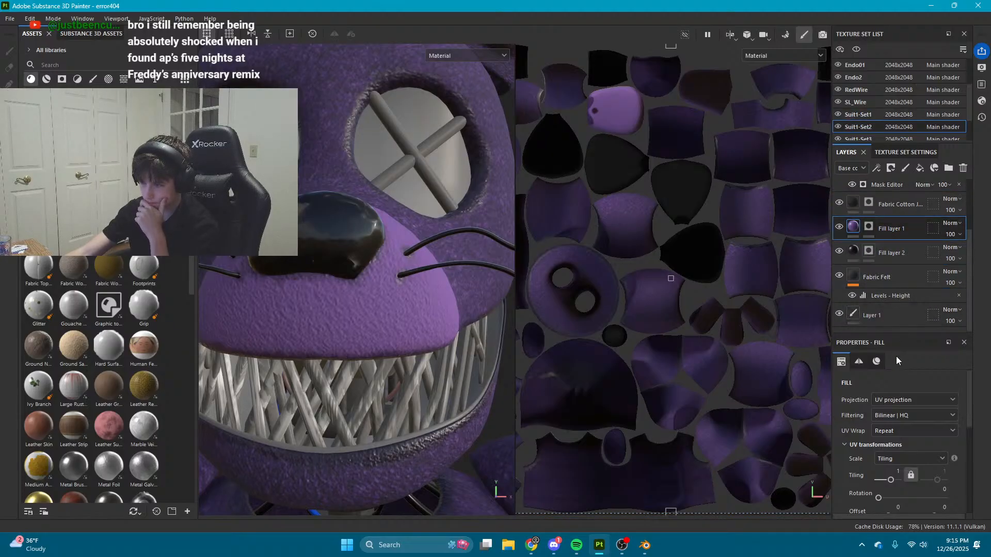
{"action": "left_click", "coordinate": [870, 226]}
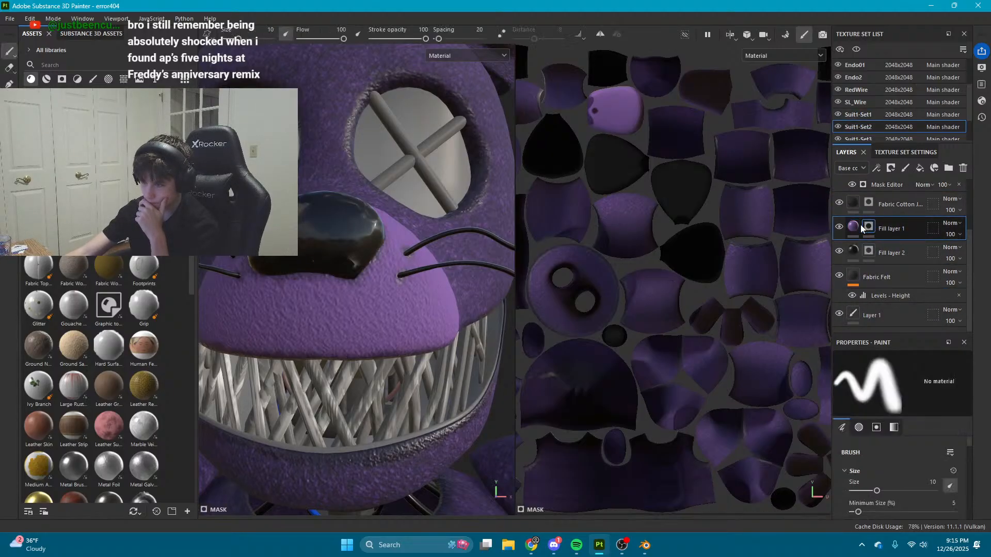
Step: Set Fill layer 1's base color to the saturated purple 7D03FF
{"action": "left_click", "coordinate": [858, 225]}
{"action": "scroll", "coordinate": [920, 473], "scroll_direction": "down", "scroll_amount": 5}
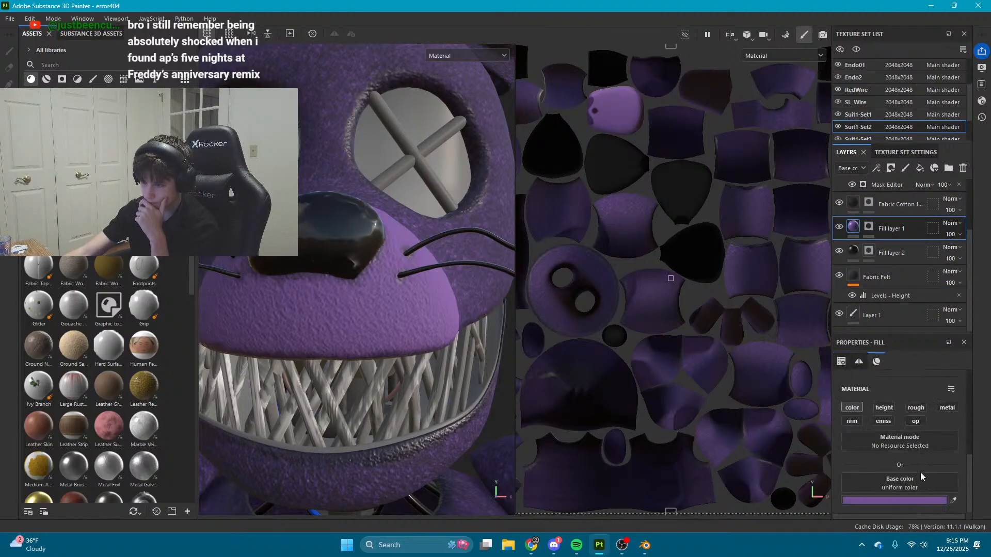
{"action": "left_click", "coordinate": [918, 499]}
{"action": "left_click", "coordinate": [892, 365]}
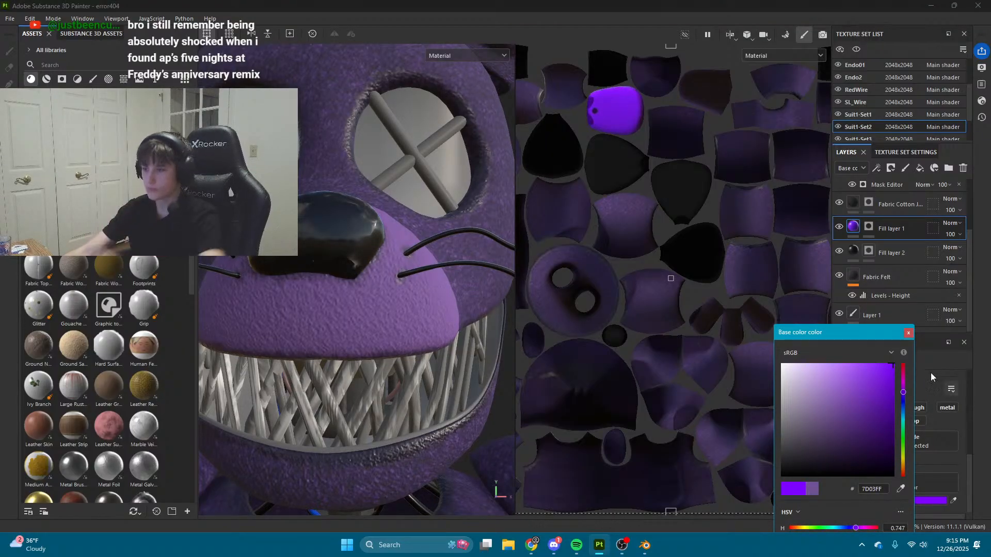
{"action": "left_click", "coordinate": [909, 332]}
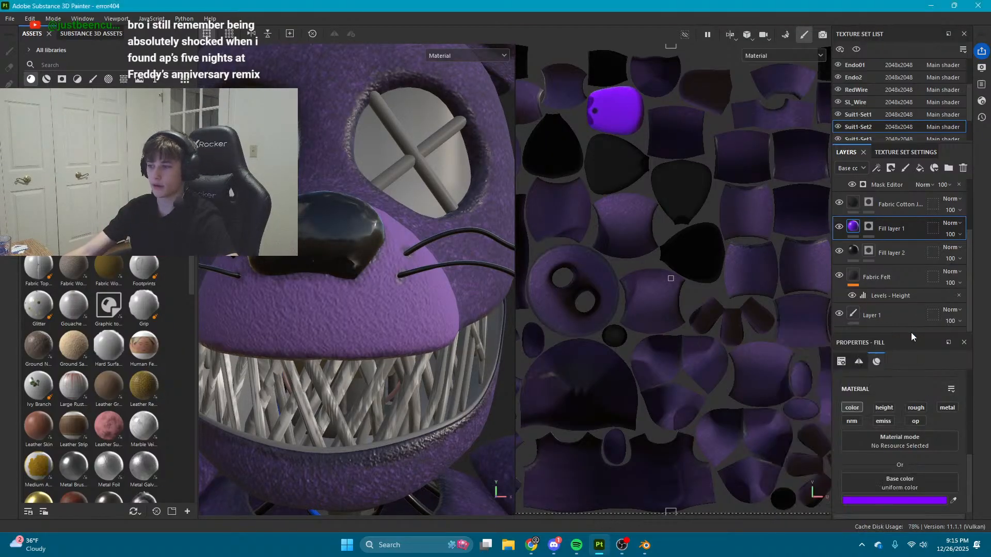
Step: Set Fill layer 1's base color to the light purple CA97FF and check it on the character's torso
{"action": "left_click", "coordinate": [932, 500]}
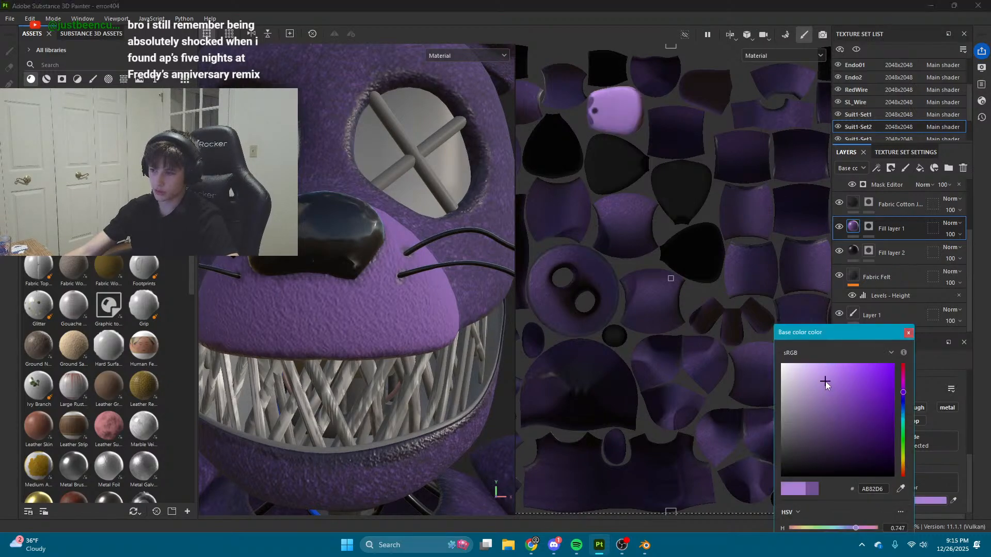
{"action": "left_click_drag", "start_coordinate": [825, 382], "coordinate": [828, 336]}
{"action": "scroll", "coordinate": [363, 345], "scroll_direction": "down", "scroll_amount": 10}
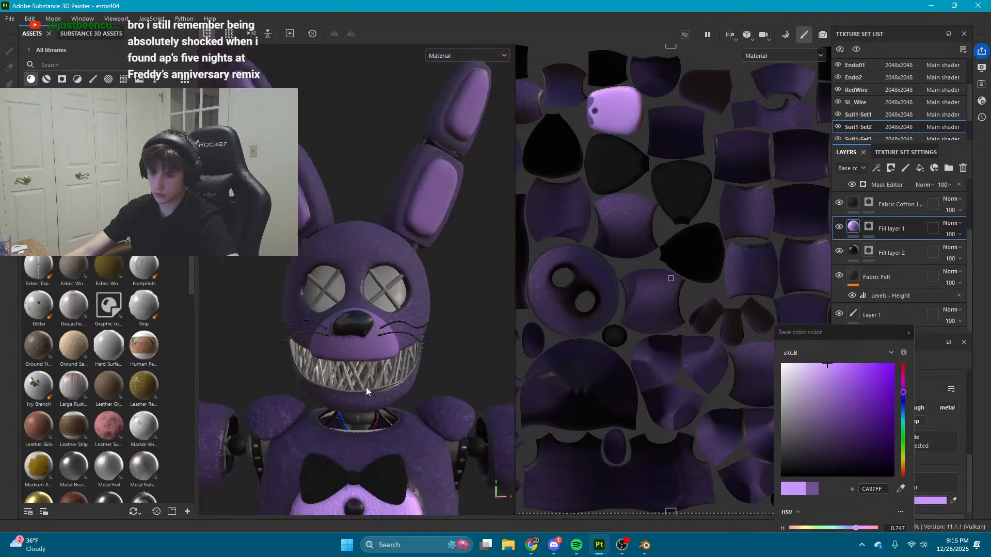
{"action": "middle_click_drag", "start_coordinate": [411, 445], "coordinate": [408, 331], "text": "alt"}
{"action": "scroll", "coordinate": [371, 436], "scroll_direction": "up", "scroll_amount": 3}
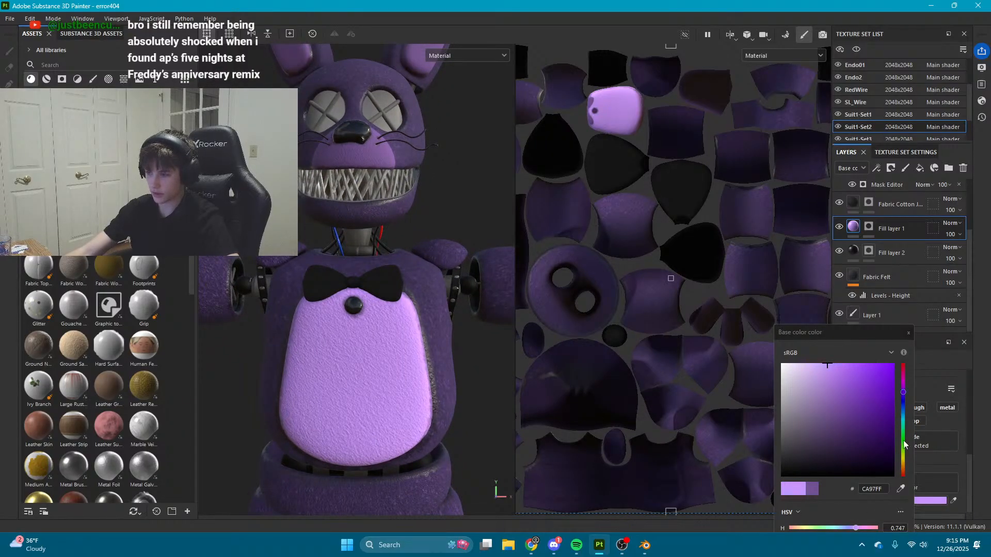
Step: Reopen Fill layer 1's base color picker with all its values in view and enter its hex code field
{"action": "left_click", "coordinate": [934, 503]}
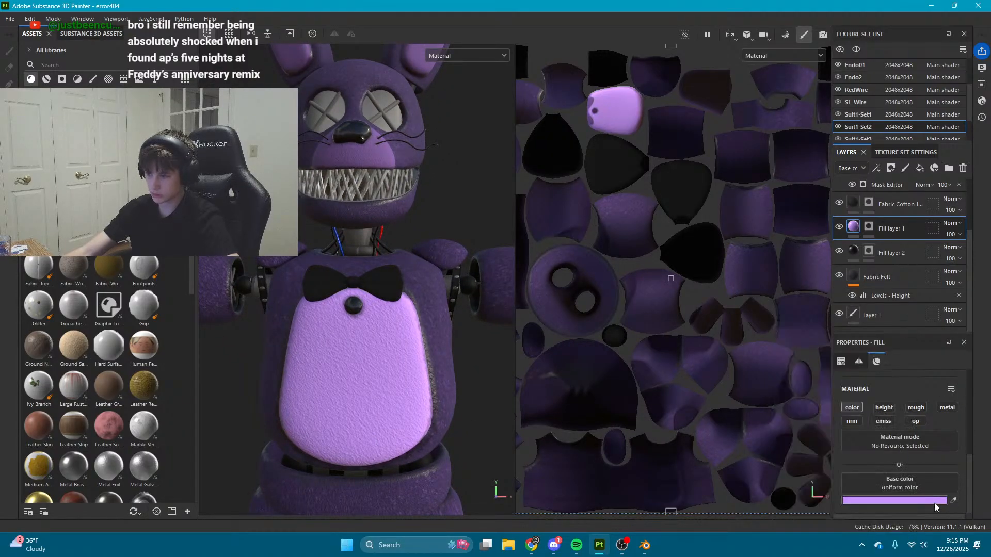
{"action": "left_click_drag", "start_coordinate": [832, 334], "coordinate": [856, 227]}
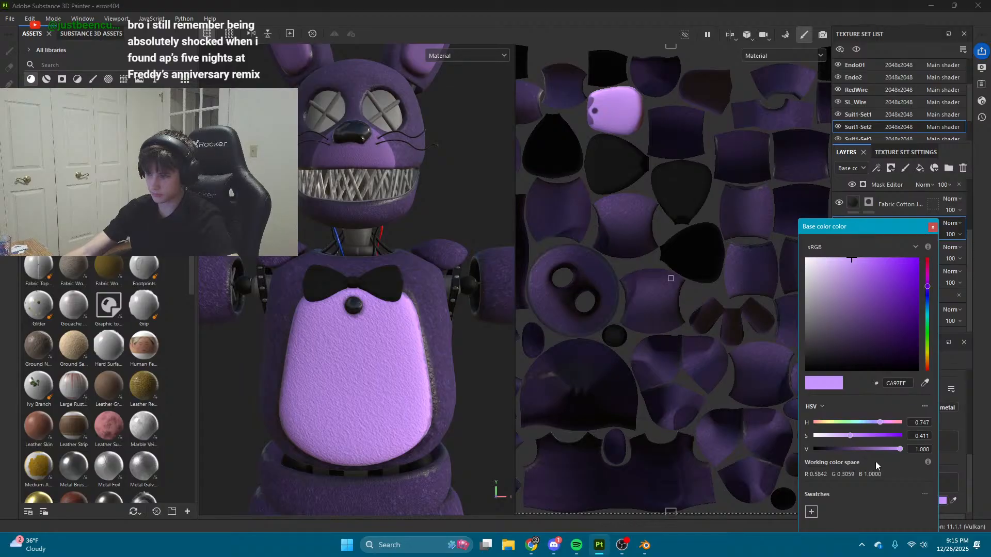
{"action": "left_click", "coordinate": [904, 384]}
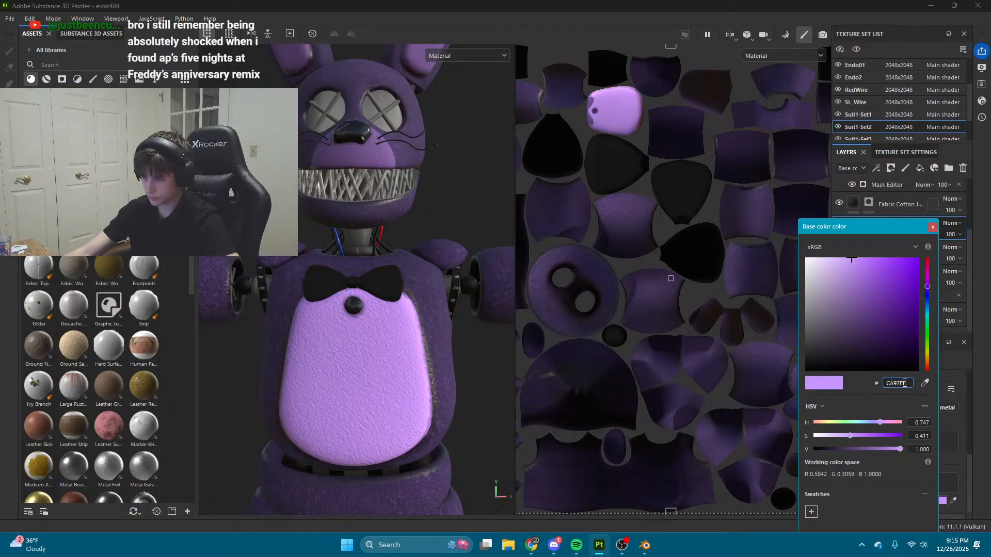
Step: Switch to Blender and resize the areas so the 3D viewport sits above a shader node editor of roughly equal height
{"action": "left_click", "coordinate": [645, 544]}
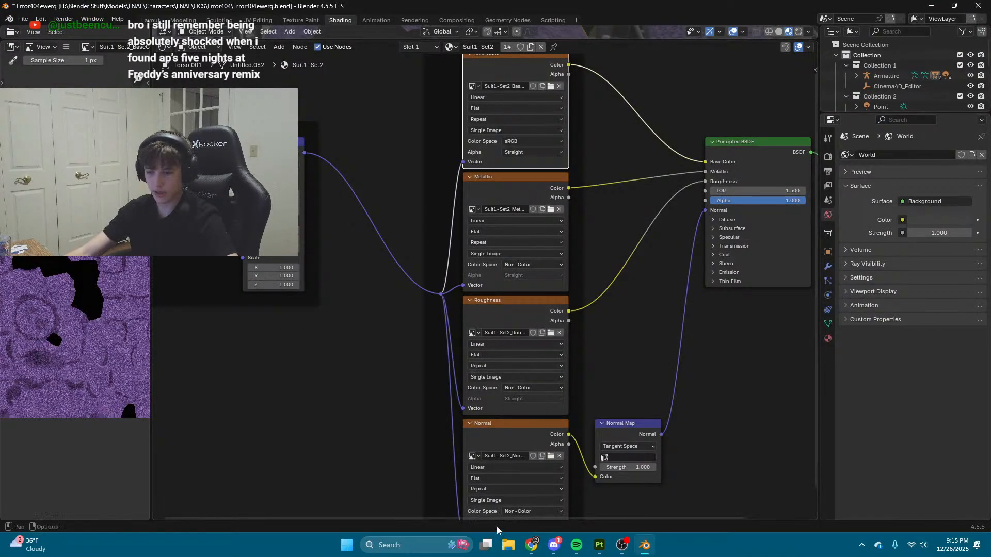
{"action": "scroll", "coordinate": [329, 297], "scroll_direction": "down", "scroll_amount": 3}
{"action": "left_click_drag", "start_coordinate": [516, 40], "coordinate": [526, 443]}
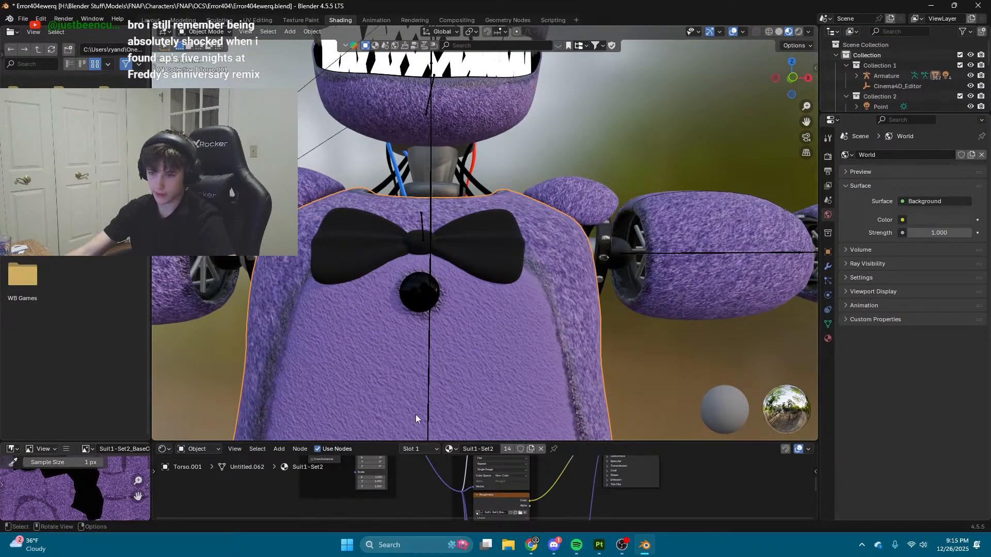
{"action": "left_click_drag", "start_coordinate": [586, 442], "coordinate": [567, 300]}
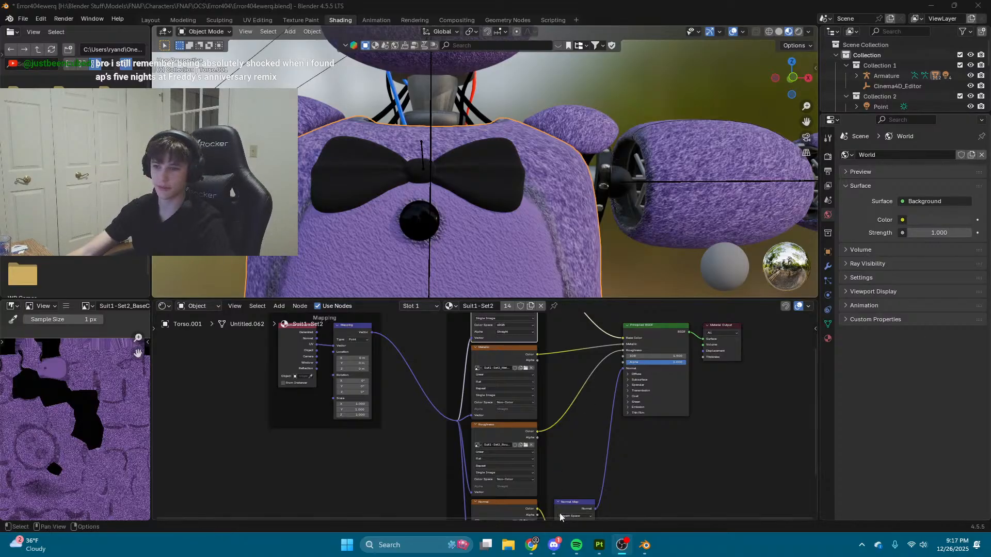
Step: Try an IOR of 1.000 on the Suit1-Set2 Principled BSDF, check the torso, and revert the change
{"action": "scroll", "coordinate": [741, 367], "scroll_direction": "up", "scroll_amount": 5}
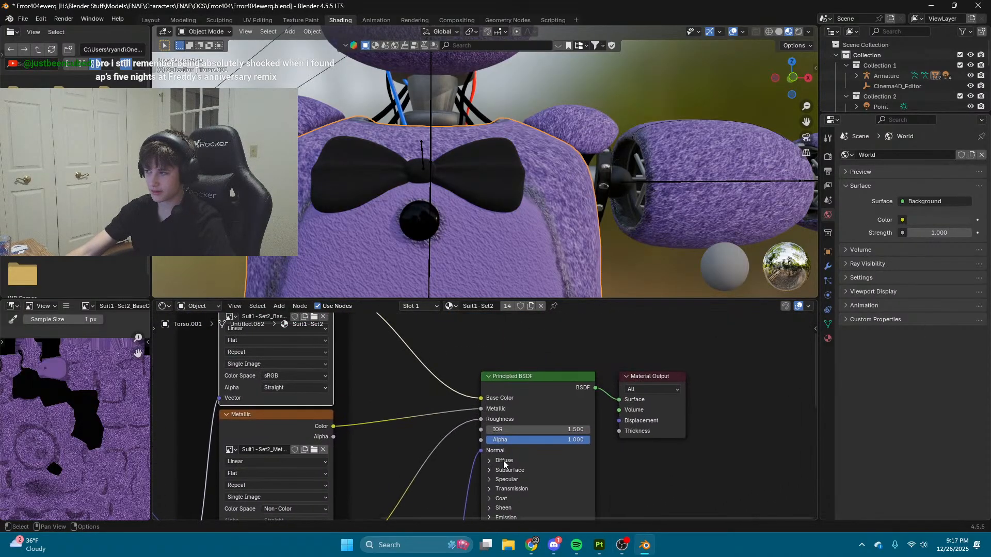
{"action": "left_click_drag", "start_coordinate": [562, 436], "coordinate": [521, 436]}
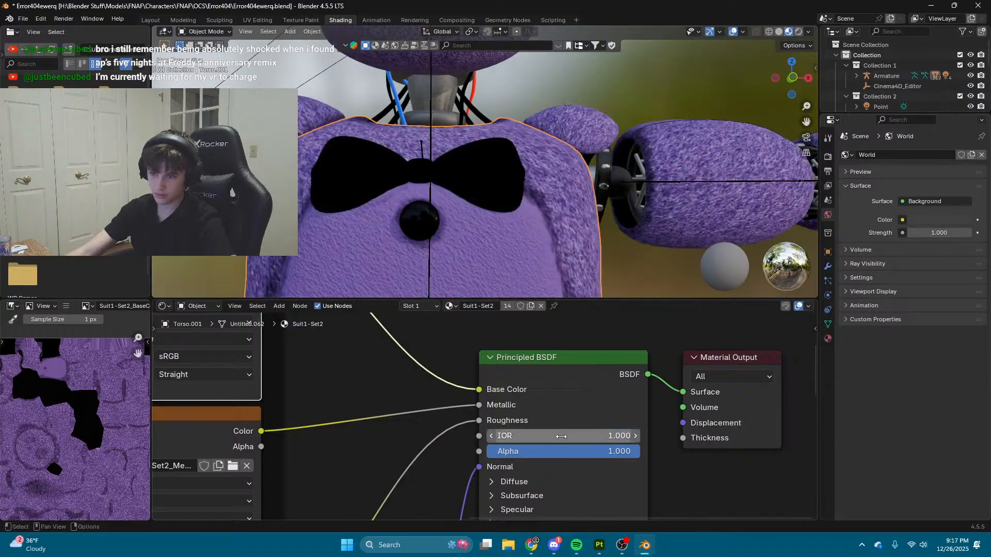
{"action": "scroll", "coordinate": [528, 200], "scroll_direction": "down", "scroll_amount": 6}
{"action": "scroll", "coordinate": [529, 200], "scroll_direction": "up", "scroll_amount": 6}
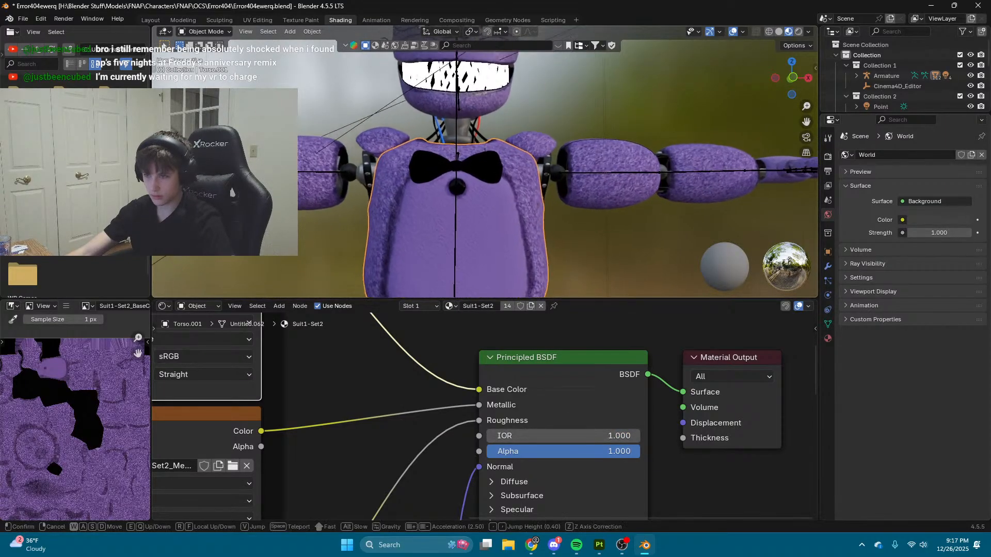
{"action": "scroll", "coordinate": [527, 213], "scroll_direction": "down", "scroll_amount": 5}
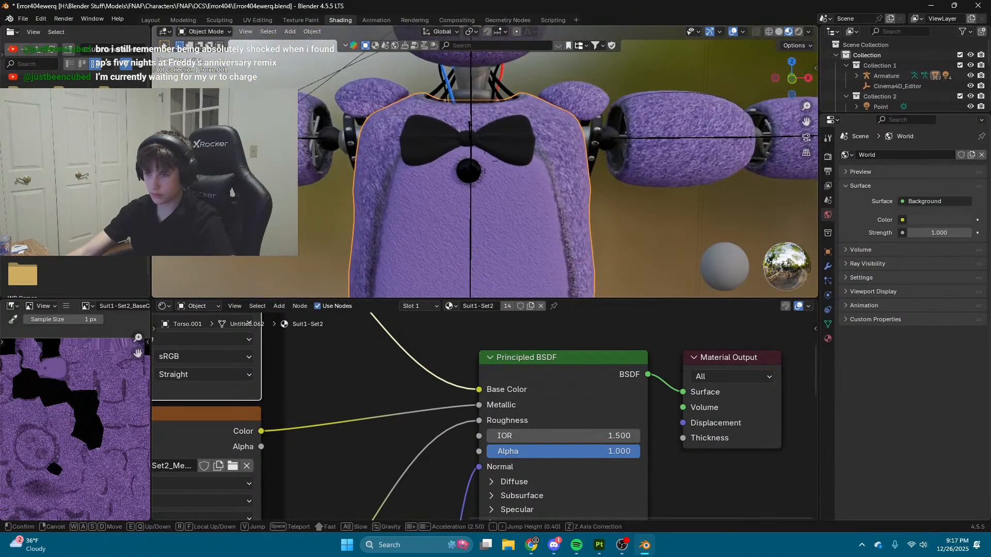
{"action": "key", "text": "ctrl+z"}
{"action": "left_click_drag", "start_coordinate": [551, 436], "coordinate": [522, 435]}
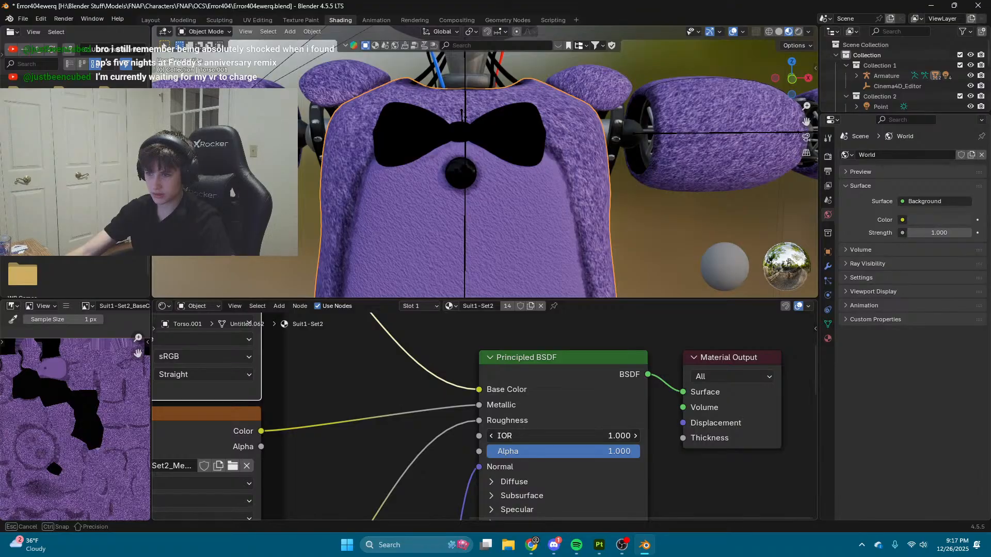
{"action": "key", "text": "Escape"}
Step: Try resetting the Suit1-Set2 material's Metallic texture node and undo the reset
{"action": "middle_click_drag", "start_coordinate": [148, 444], "coordinate": [261, 399]}
{"action": "left_click", "coordinate": [261, 399]}
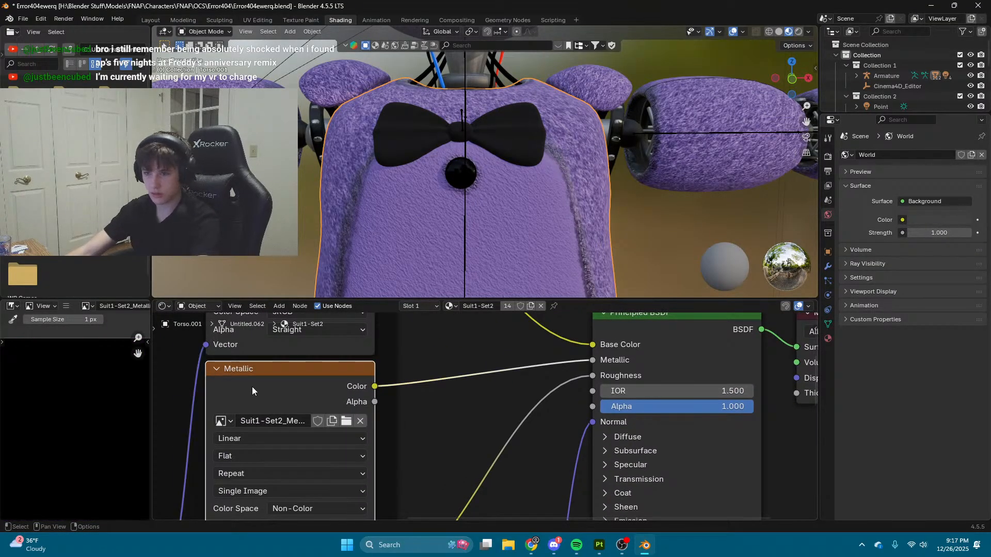
{"action": "key", "text": "BackSpace"}
{"action": "scroll", "coordinate": [359, 404], "scroll_direction": "down", "scroll_amount": 6}
{"action": "key", "text": "ctrl+z"}
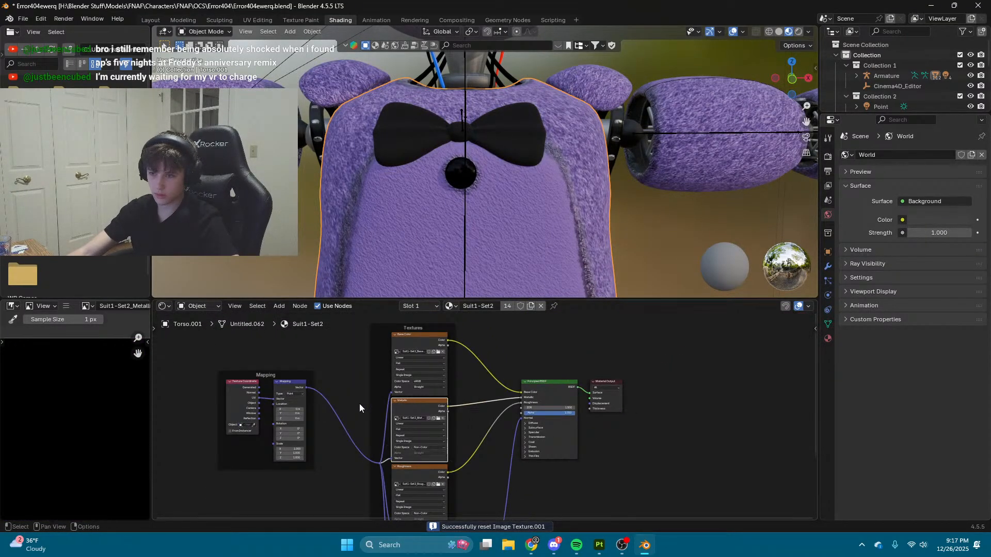
Step: Try resetting the Suit1-Set2 material's Roughness texture node and undo the reset
{"action": "left_click", "coordinate": [408, 471]}
{"action": "key", "text": "BackSpace"}
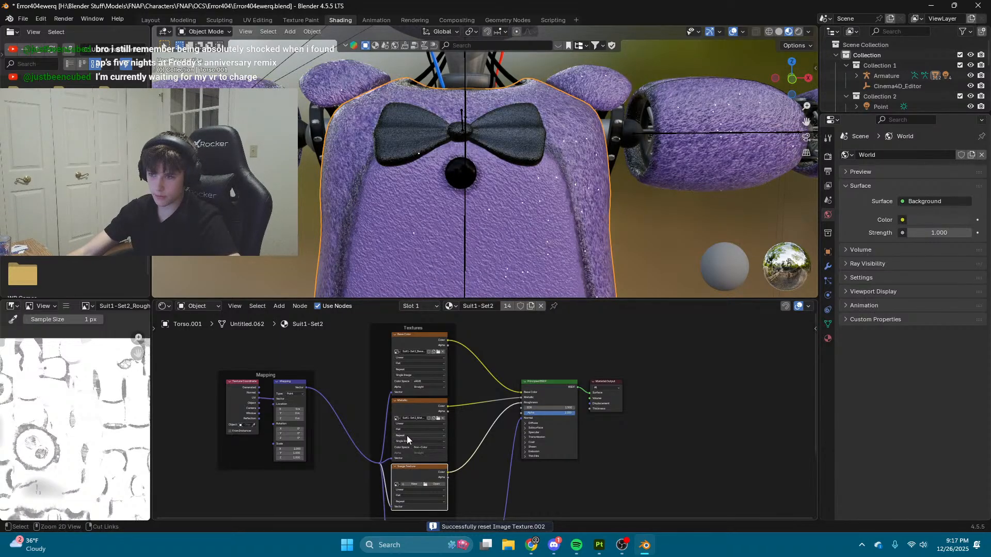
{"action": "key", "text": "ctrl+z"}
Step: Show the Base Color texture in the image editor and examine the belly panel's area up close
{"action": "left_click", "coordinate": [417, 343]}
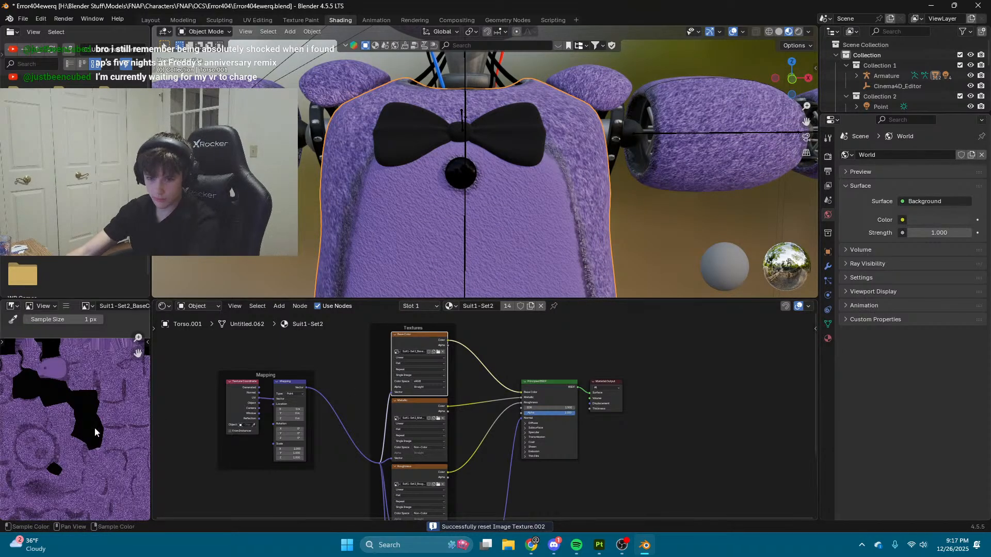
{"action": "scroll", "coordinate": [94, 427], "scroll_direction": "down", "scroll_amount": 5}
{"action": "scroll", "coordinate": [48, 367], "scroll_direction": "up", "scroll_amount": 8}
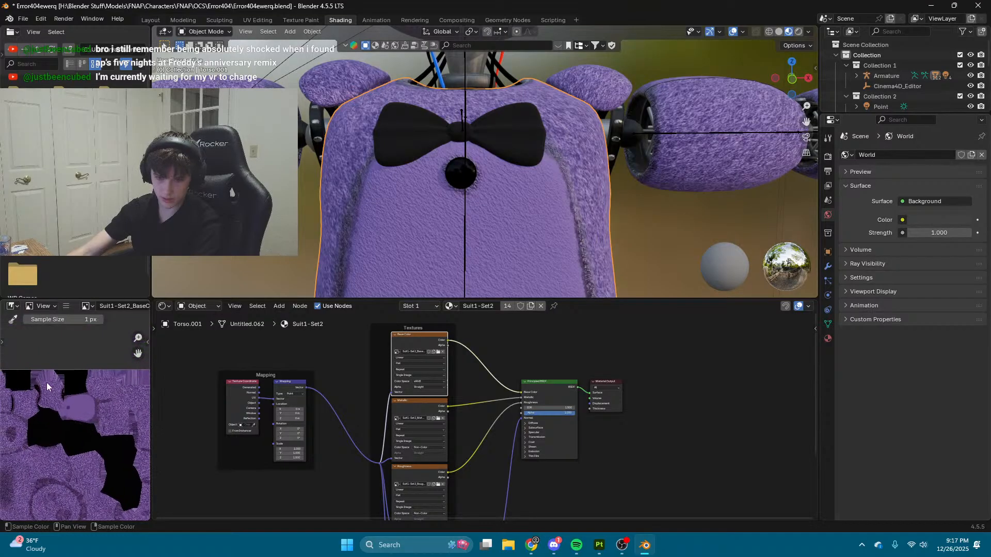
{"action": "middle_click_drag", "start_coordinate": [82, 369], "coordinate": [54, 430]}
{"action": "scroll", "coordinate": [54, 429], "scroll_direction": "down", "scroll_amount": 1}
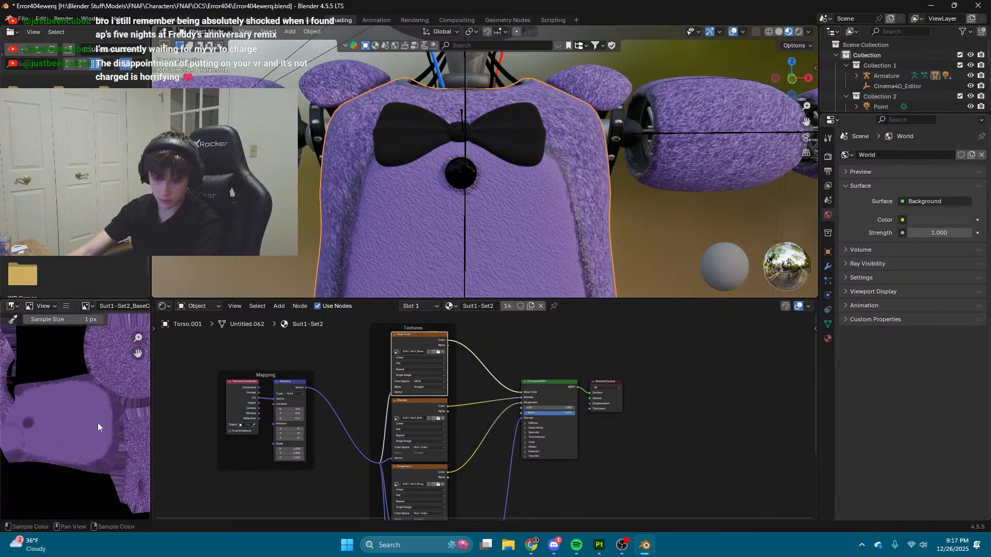
Step: Examine the whole Suit1-Set2 Base Color texture in the image editor
{"action": "scroll", "coordinate": [82, 451], "scroll_direction": "down", "scroll_amount": 3}
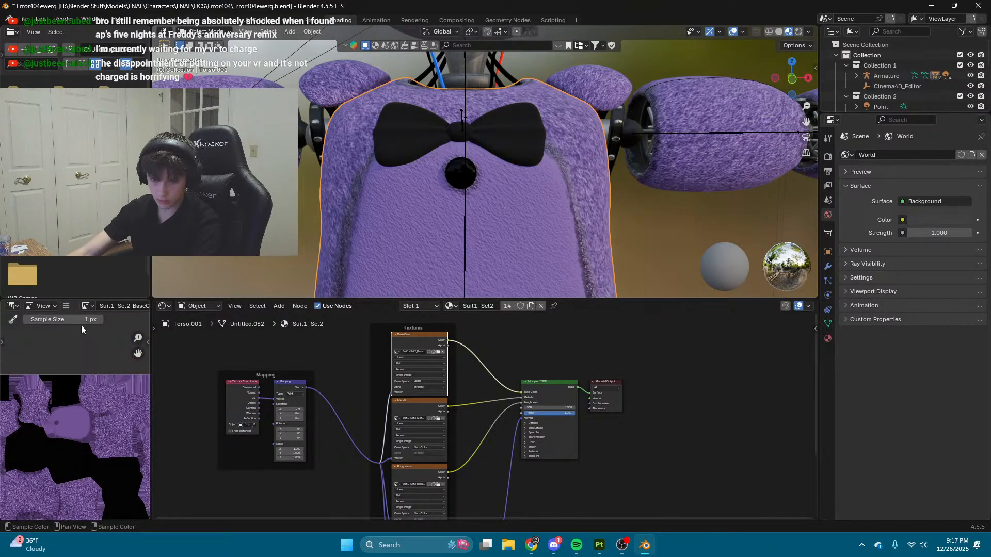
{"action": "left_click_drag", "start_coordinate": [81, 325], "coordinate": [109, 325]}
{"action": "scroll", "coordinate": [70, 416], "scroll_direction": "down", "scroll_amount": 3}
{"action": "middle_click_drag", "start_coordinate": [94, 445], "coordinate": [76, 391]}
{"action": "scroll", "coordinate": [82, 388], "scroll_direction": "down", "scroll_amount": 1}
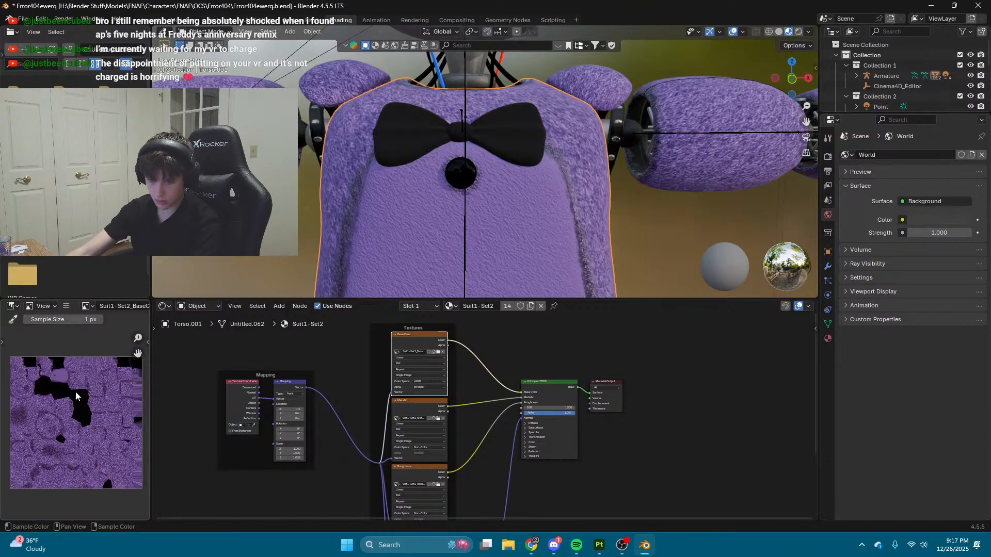
Step: Switch to Substance 3D Painter and copy the Suit1-Set2 fill color CA97FF to the base color of Fill layer 1 in Suit1-Set1
{"action": "key", "text": "alt+Tab"}
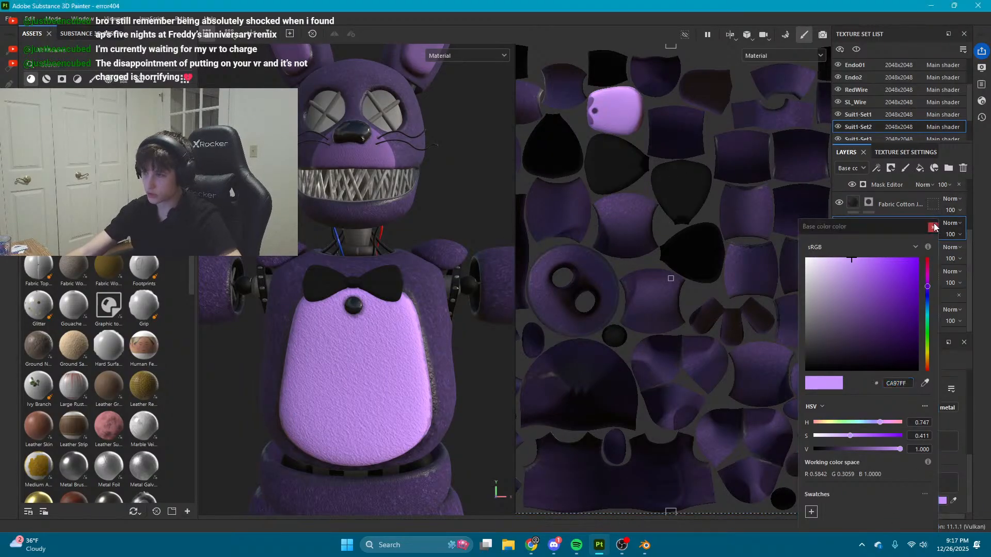
{"action": "double_click", "coordinate": [896, 384]}
{"action": "key", "text": "ctrl+c"}
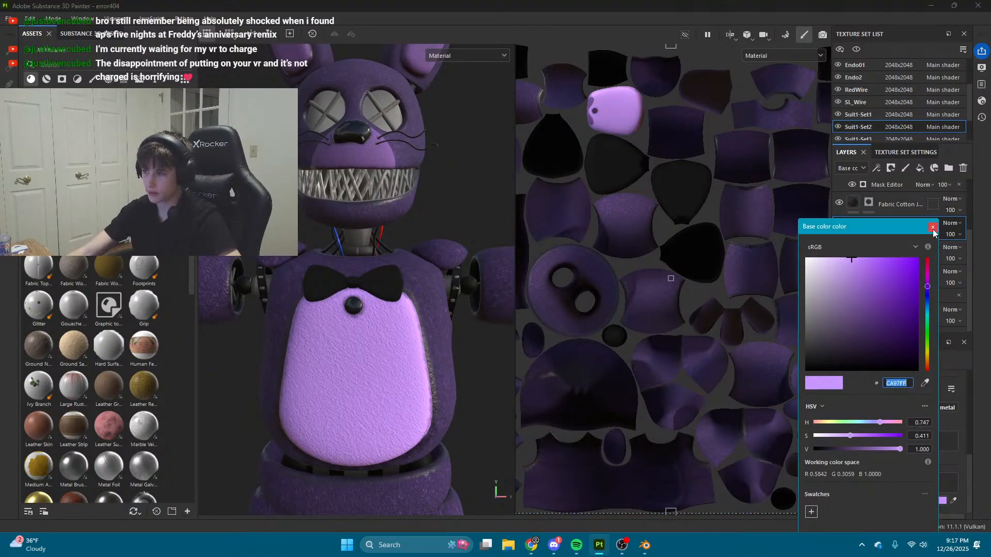
{"action": "left_click", "coordinate": [932, 227]}
{"action": "left_click", "coordinate": [860, 115]}
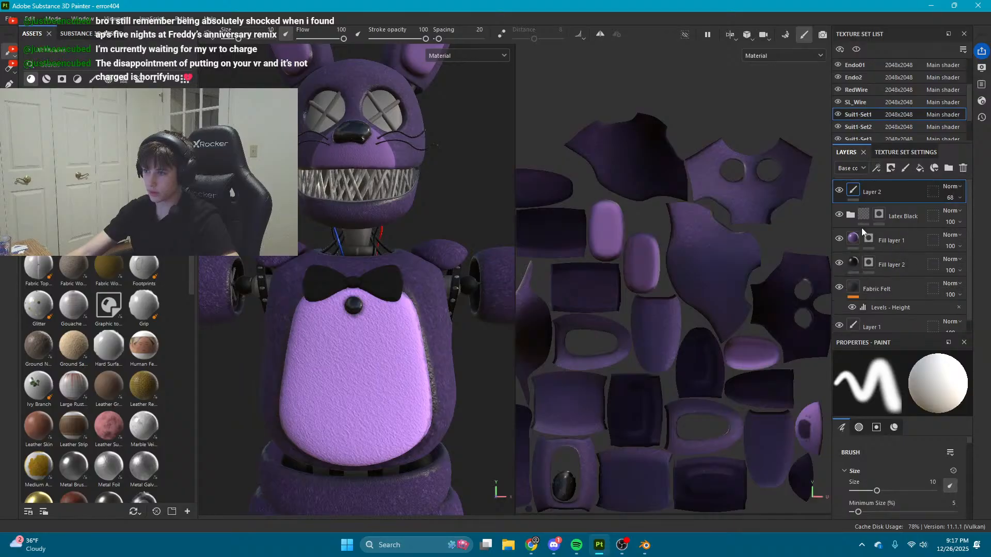
{"action": "left_click", "coordinate": [902, 501]}
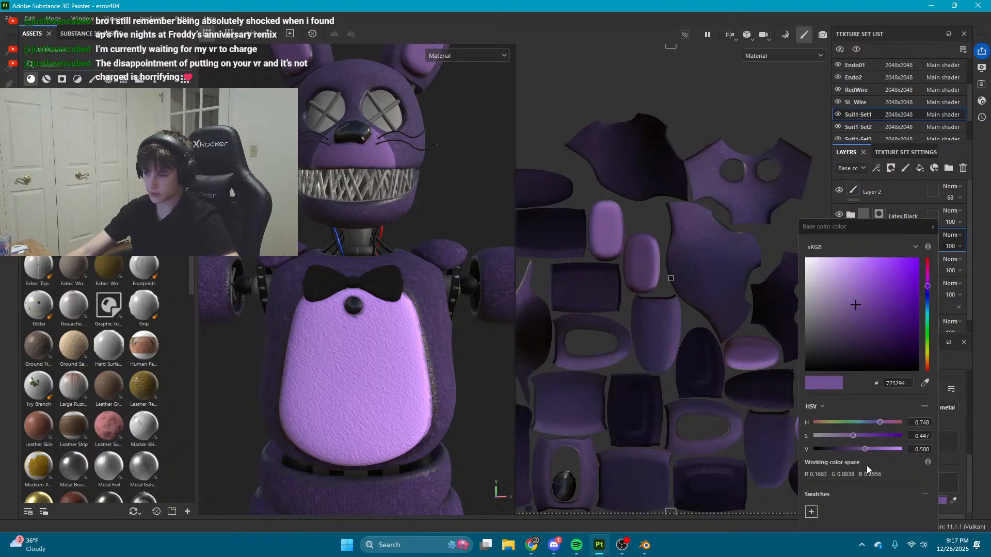
{"action": "double_click", "coordinate": [898, 383]}
{"action": "key", "text": "ctrl+v"}
{"action": "key", "text": "Return"}
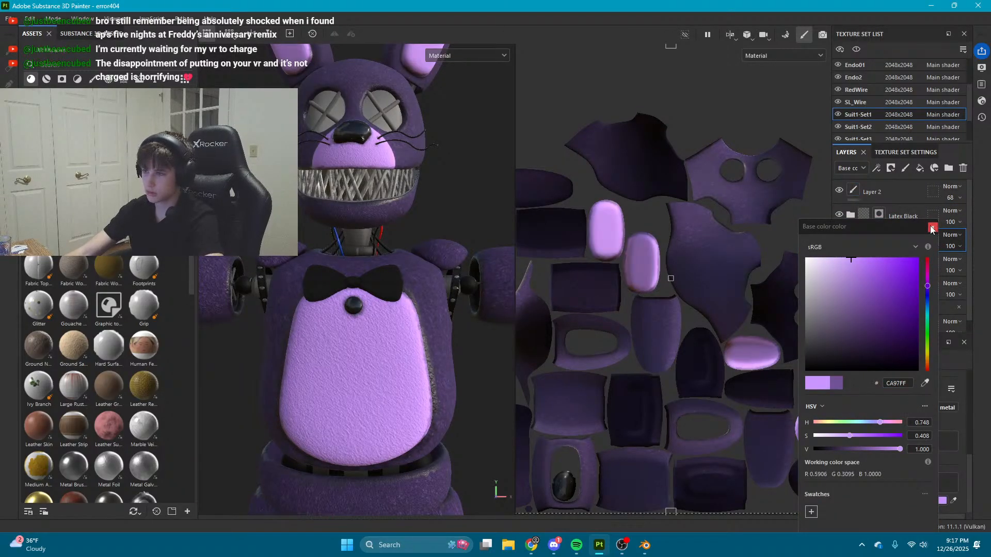
{"action": "left_click", "coordinate": [932, 227]}
Step: Inspect the Suit1-Set2 and Suit1-Set3 texture sets and their layers for the suit's colors
{"action": "left_click", "coordinate": [878, 129]}
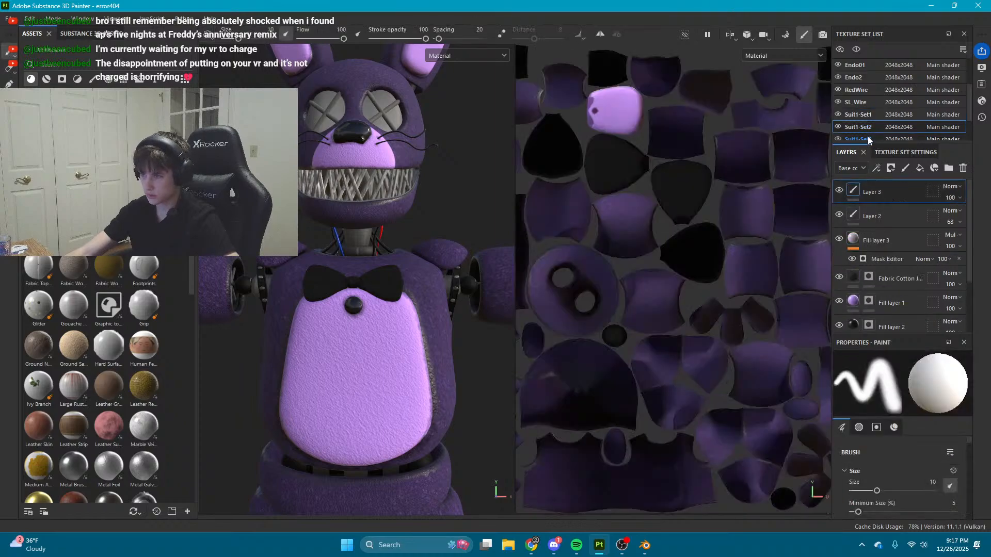
{"action": "left_click", "coordinate": [868, 136]}
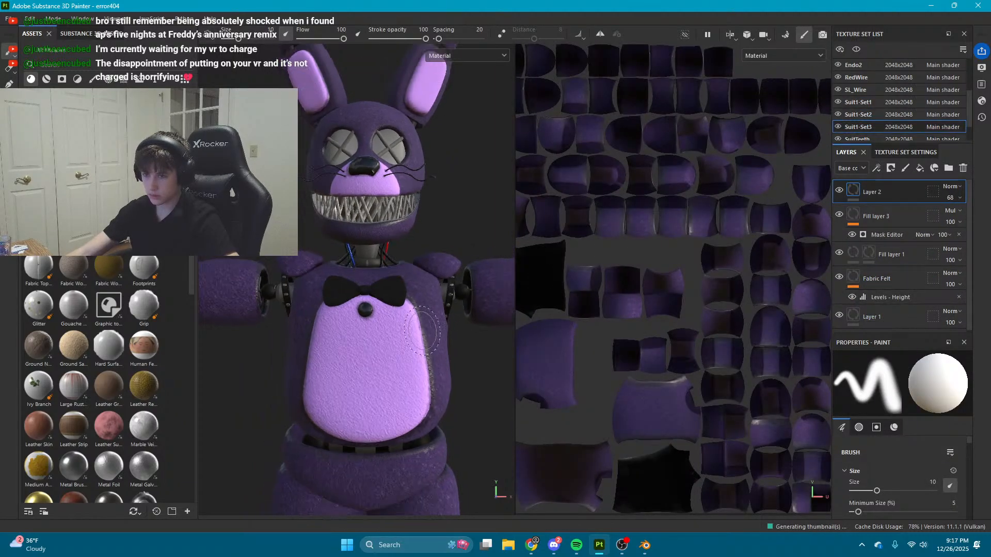
{"action": "scroll", "coordinate": [422, 331], "scroll_direction": "down", "scroll_amount": 3}
{"action": "scroll", "coordinate": [431, 339], "scroll_direction": "up", "scroll_amount": 3}
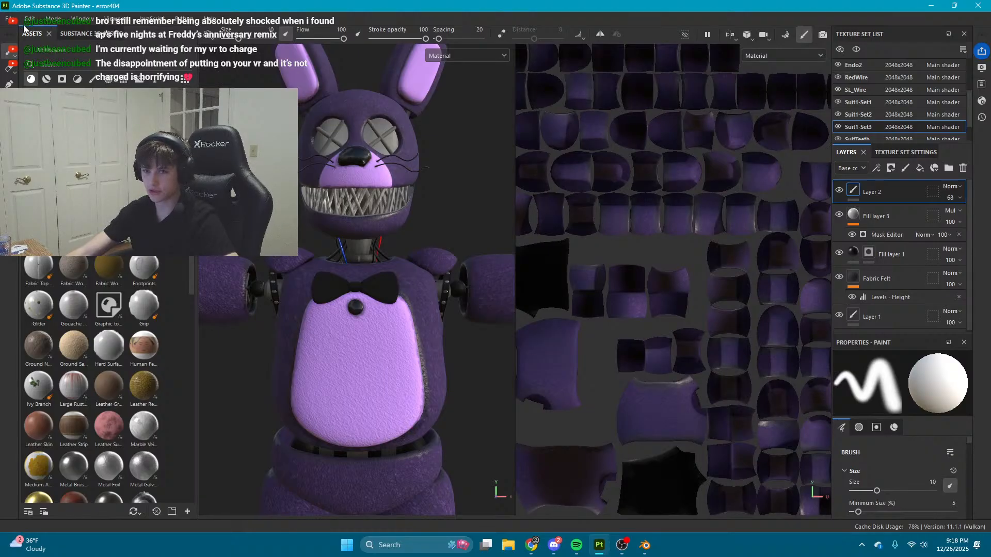
Step: Open the texture export settings and move the export dialog away from the character view
{"action": "left_click", "coordinate": [15, 21]}
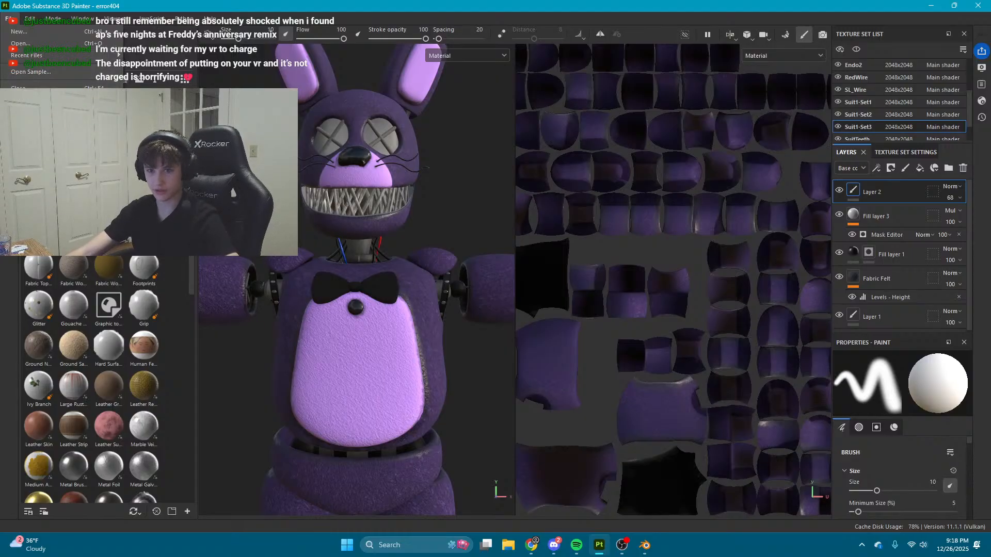
{"action": "left_click", "coordinate": [46, 204]}
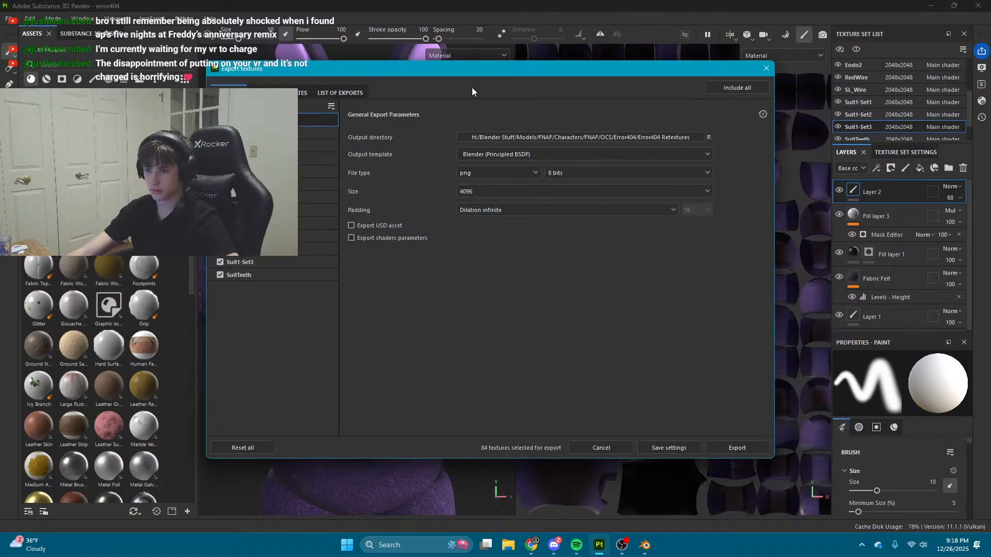
{"action": "left_click_drag", "start_coordinate": [475, 75], "coordinate": [990, 106]}
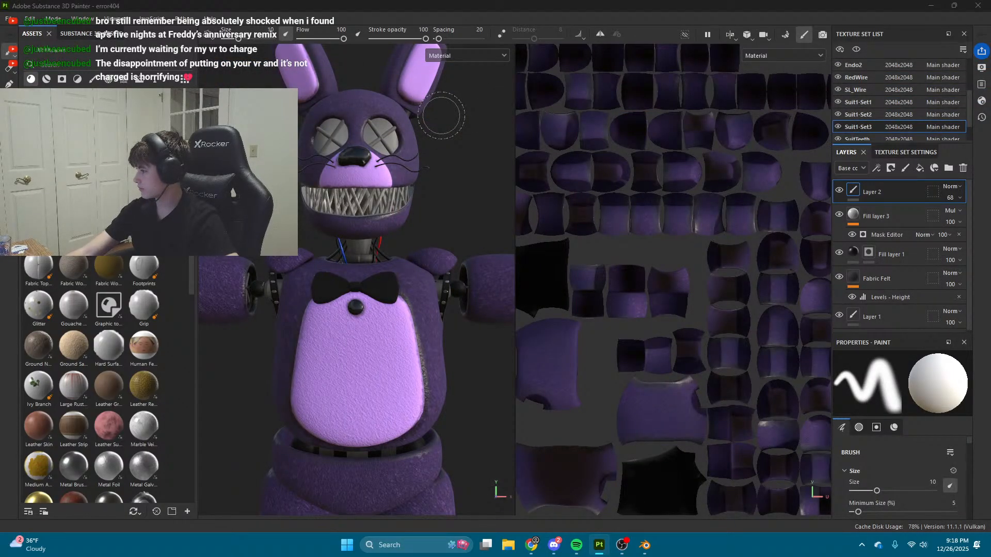
Step: Close Blender without saving Error404ewerq.blend and undo the lighter suit recoloring in Substance 3D Painter
{"action": "key", "text": "alt+Tab"}
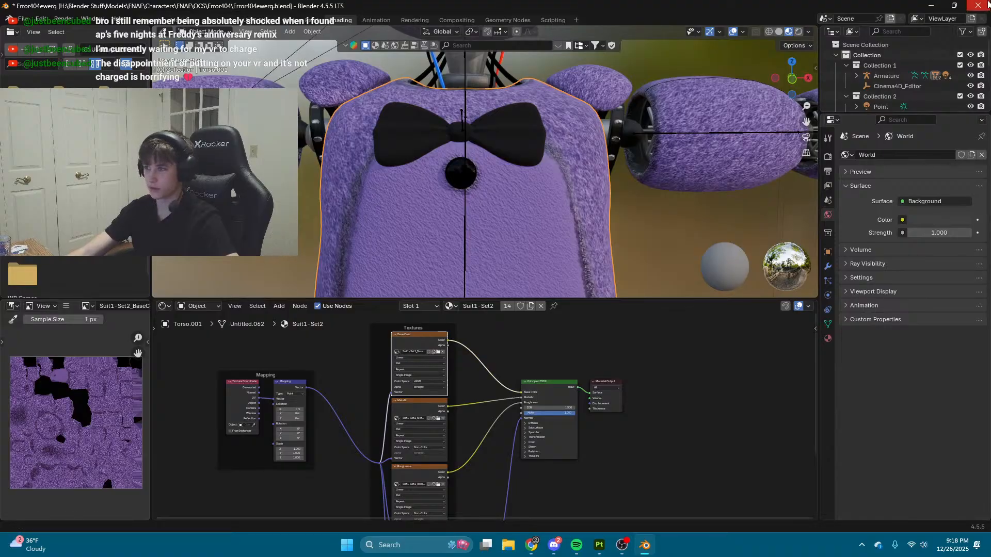
{"action": "left_click", "coordinate": [979, 5]}
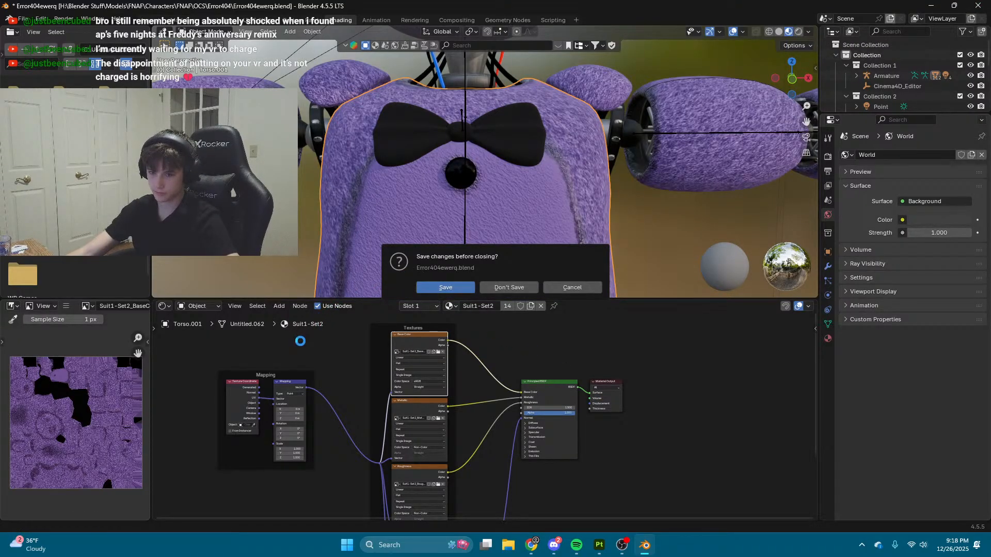
{"action": "left_click", "coordinate": [509, 288]}
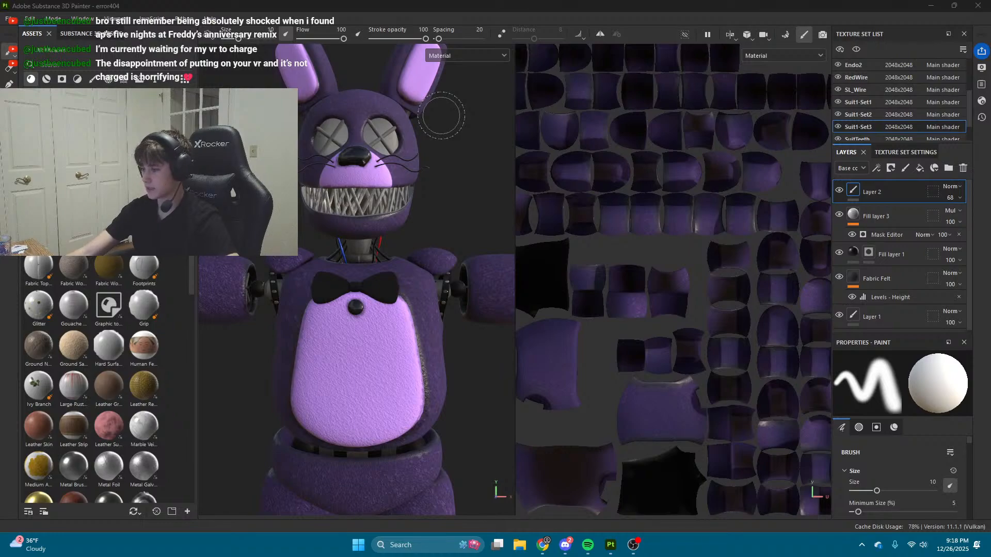
{"action": "left_click", "coordinate": [442, 115]}
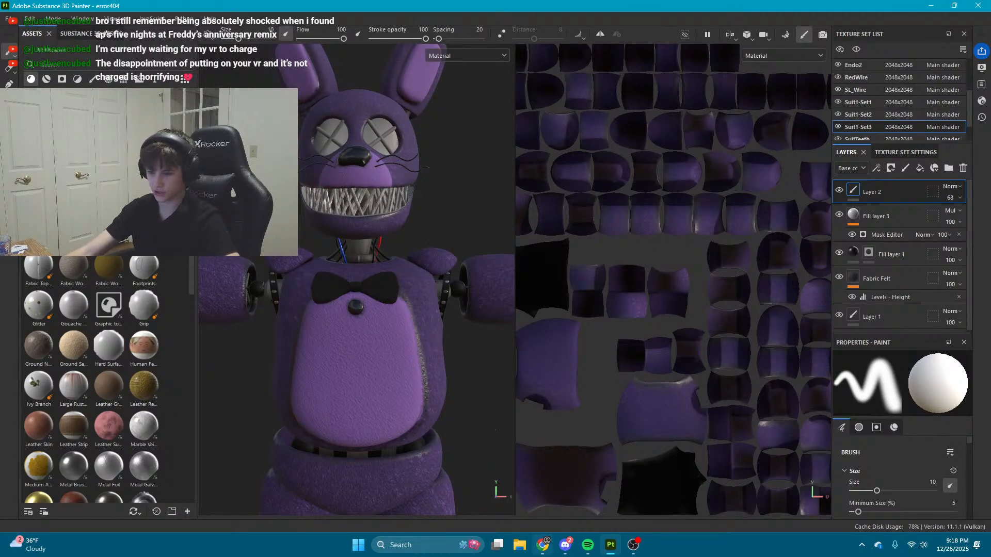
Step: Bring up the Substance Painter display settings video in the browser and detach the livestream tab into its own window
{"action": "left_click", "coordinate": [542, 545]}
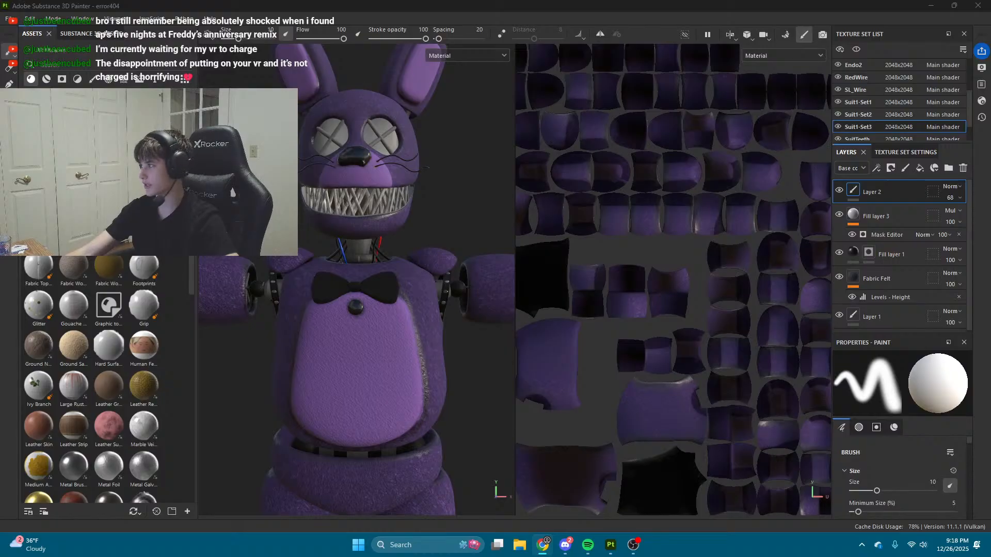
{"action": "mouse_move", "coordinate": [988, 21]}
{"action": "left_mouse_down"}
{"action": "mouse_move", "coordinate": [794, 19]}
{"action": "mouse_move", "coordinate": [321, 65]}
{"action": "mouse_move", "coordinate": [357, 84]}
{"action": "left_mouse_up"}
{"action": "left_click", "coordinate": [544, 75]}
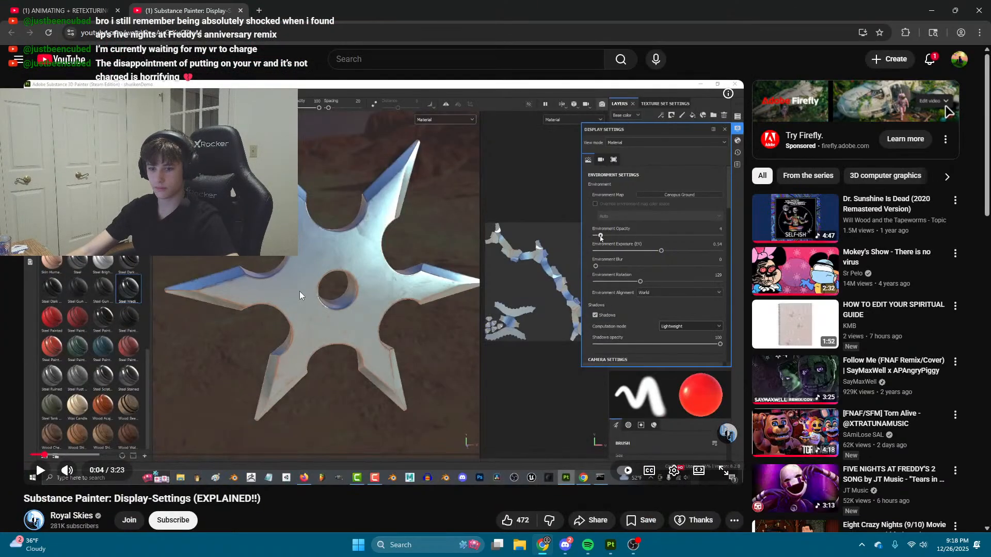
{"action": "left_click", "coordinate": [423, 388]}
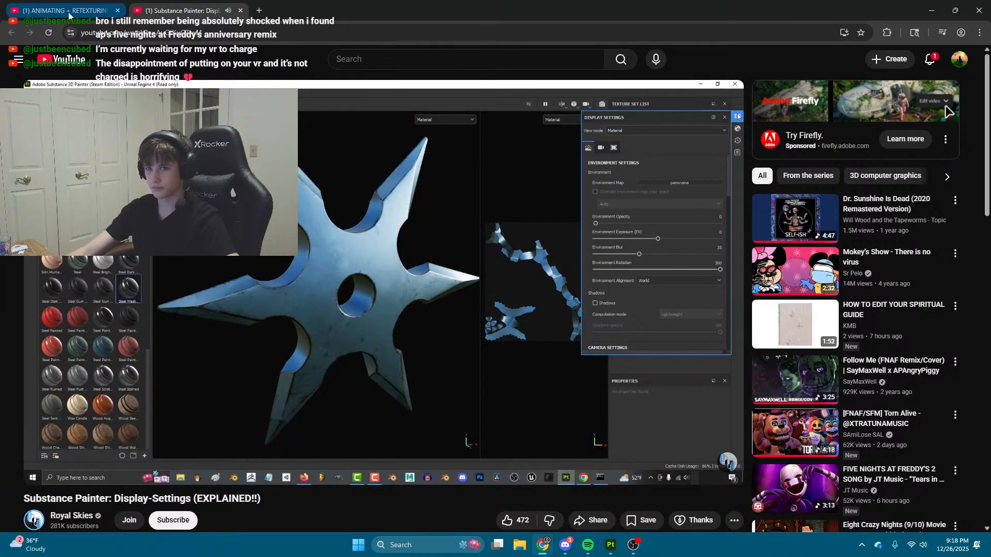
{"action": "left_click", "coordinate": [311, 205]}
{"action": "left_click_drag", "start_coordinate": [83, 11], "coordinate": [990, 72]}
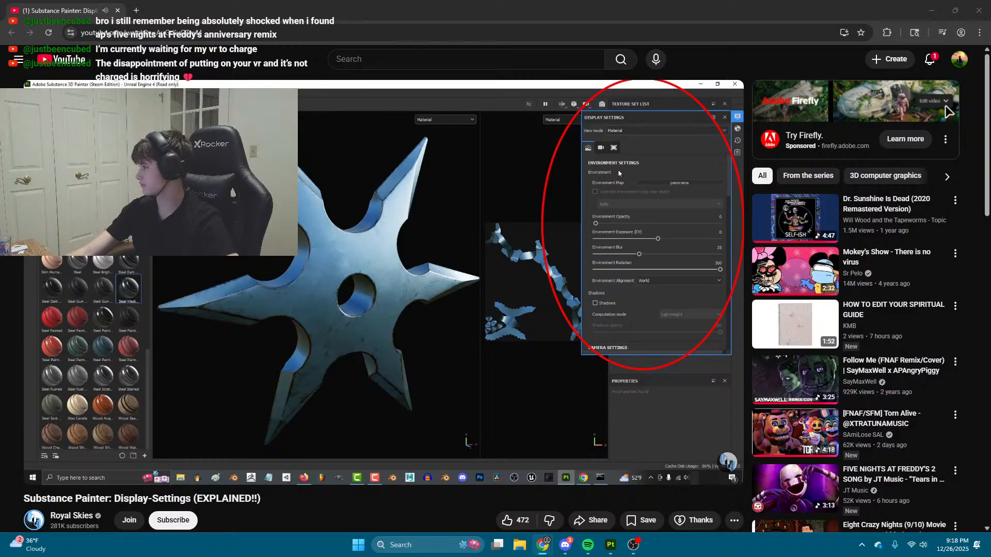
Step: Watch and replay the opening of the display settings video to see where its environment settings are found
{"action": "left_click", "coordinate": [561, 279]}
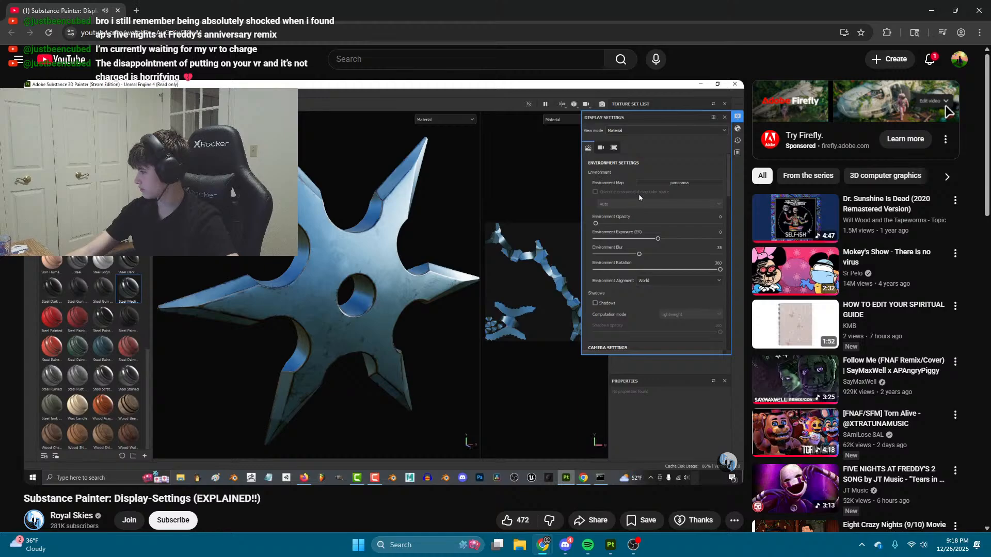
{"action": "left_click", "coordinate": [561, 279]}
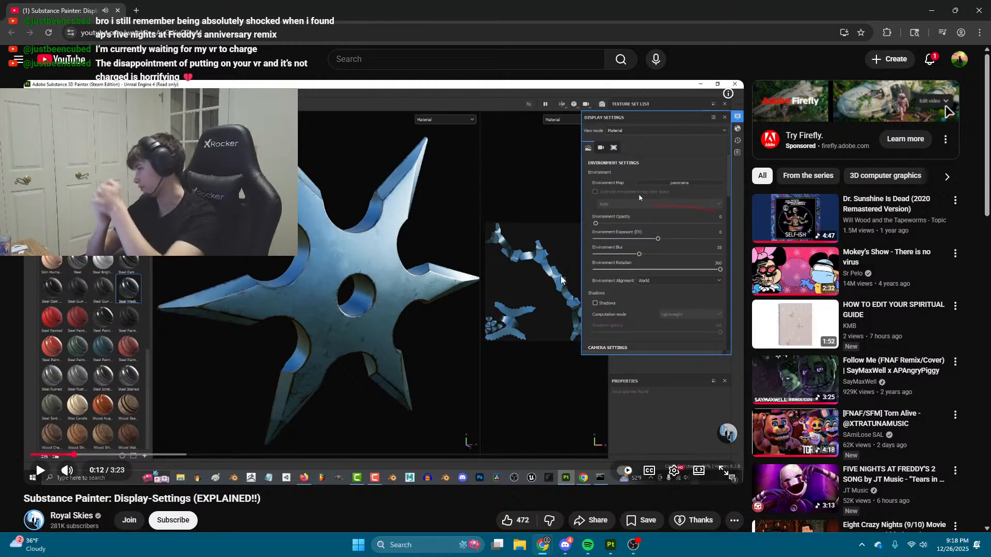
{"action": "left_click", "coordinate": [561, 280]}
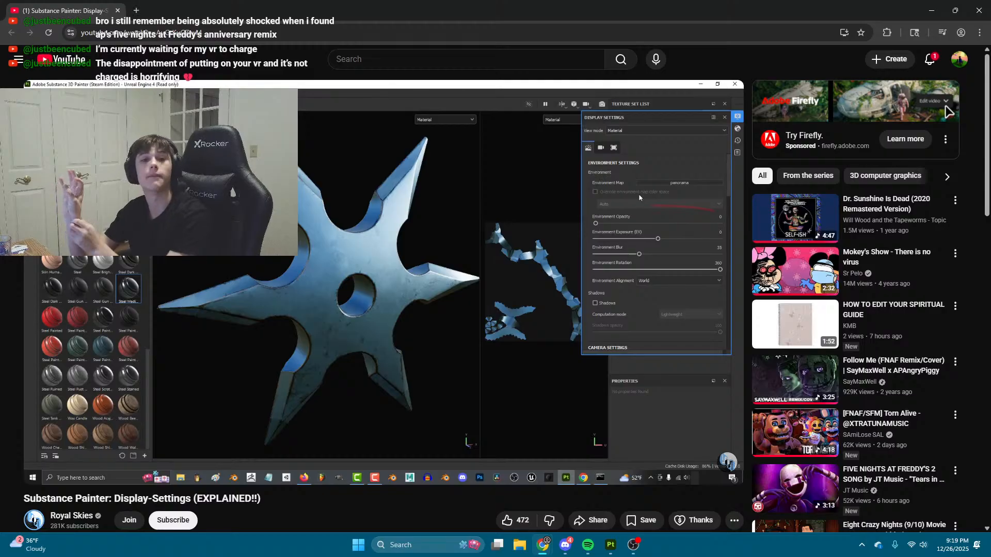
{"action": "left_click", "coordinate": [262, 303]}
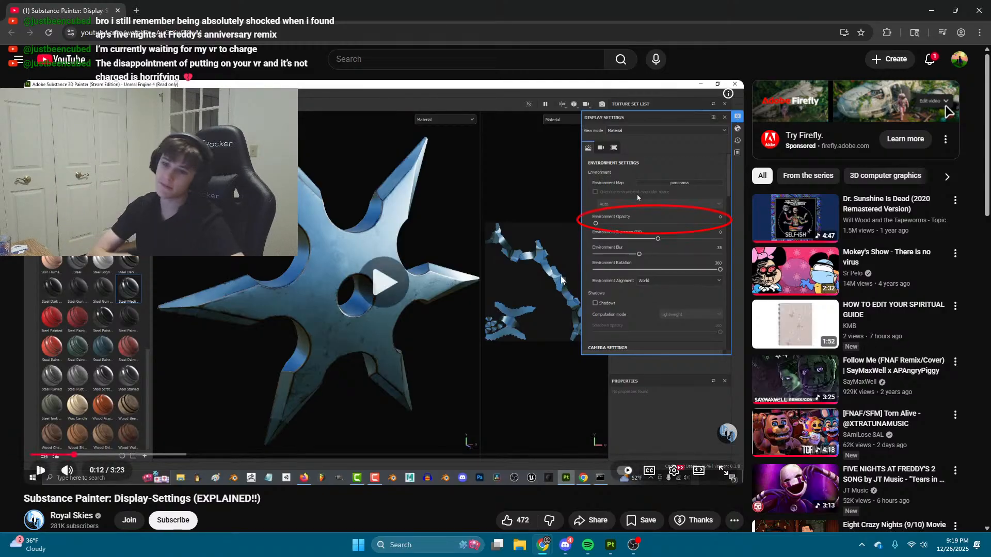
{"action": "key", "text": "space"}
{"action": "left_click", "coordinate": [53, 454]}
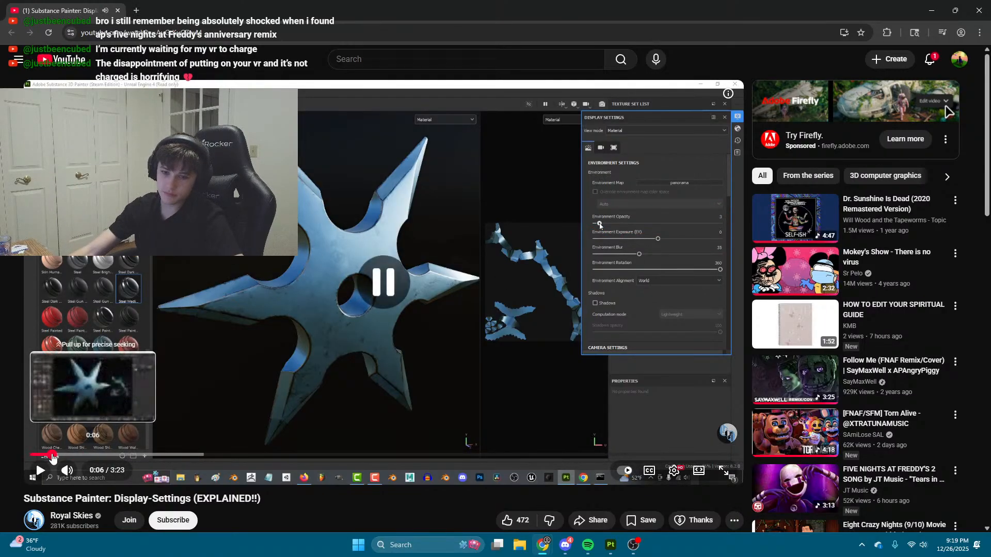
{"action": "key", "text": "space"}
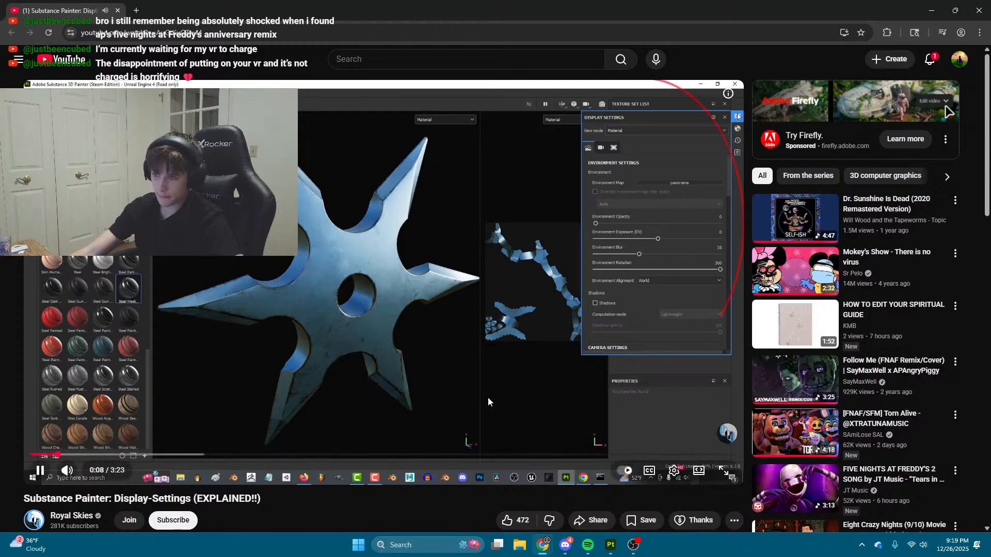
{"action": "key", "text": "space"}
{"action": "key", "text": "space"}
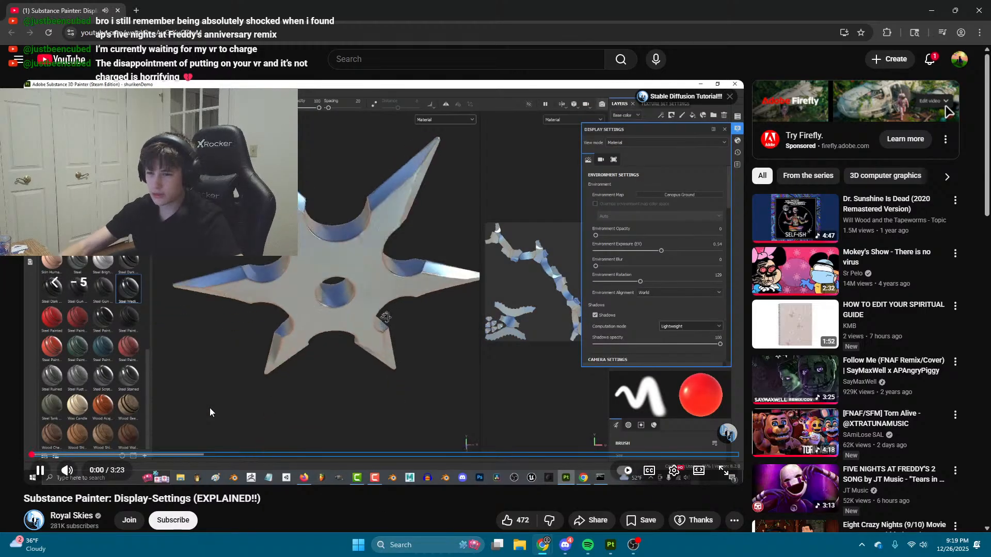
Step: Compare the video with Substance 3D Painter's interface and open Painter's Display Settings at the environment settings
{"action": "left_click", "coordinate": [601, 549]}
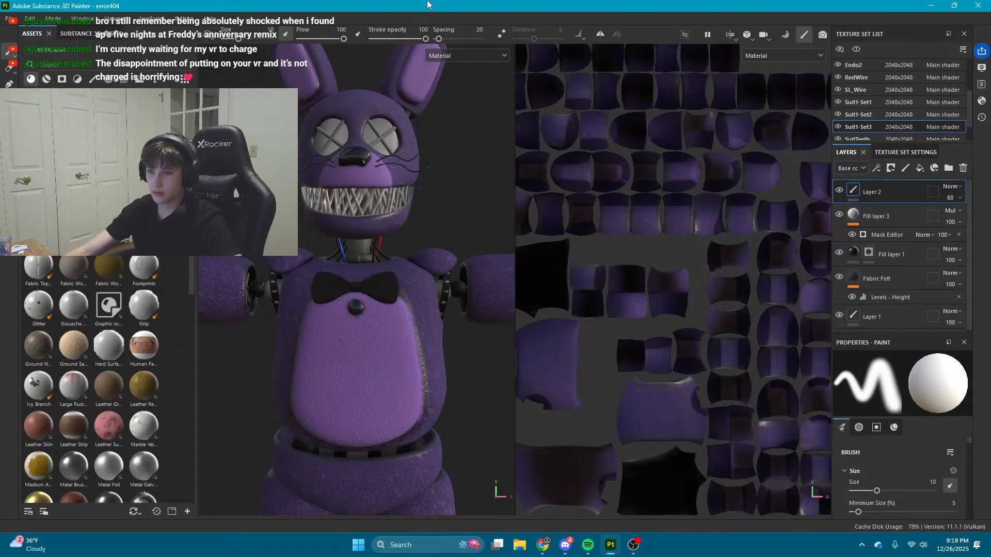
{"action": "left_click", "coordinate": [931, 5]}
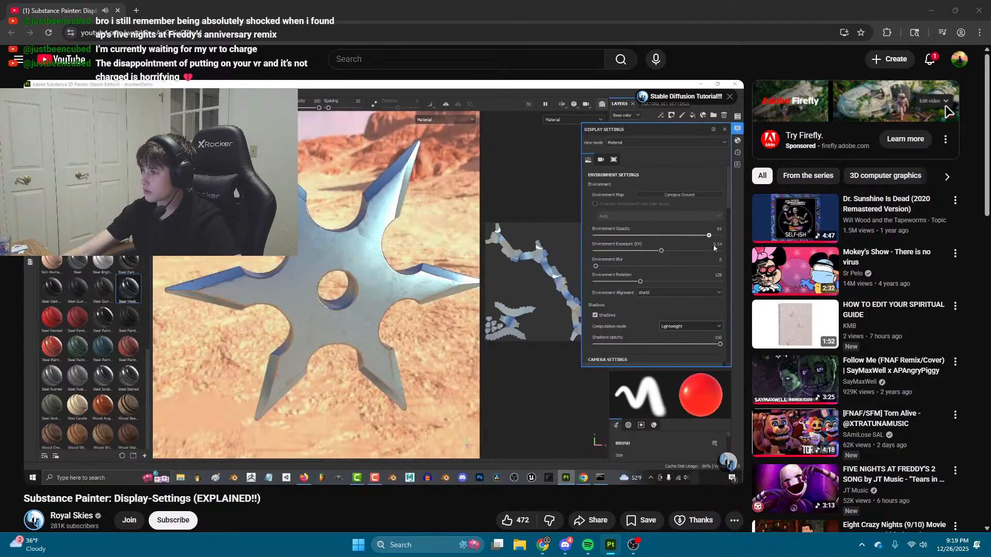
{"action": "left_click", "coordinate": [610, 545]}
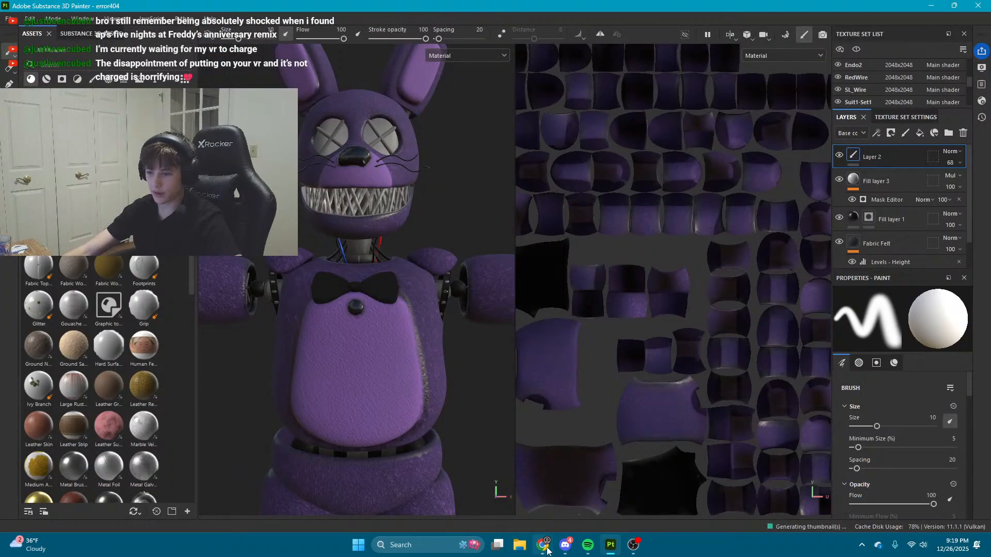
{"action": "mouse_move", "coordinate": [548, 551]}
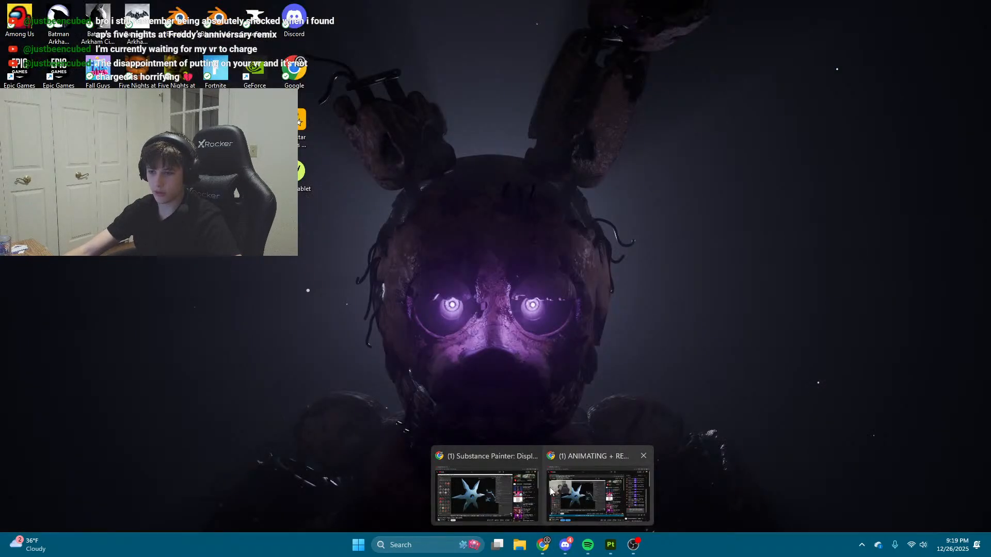
{"action": "left_click", "coordinate": [487, 482]}
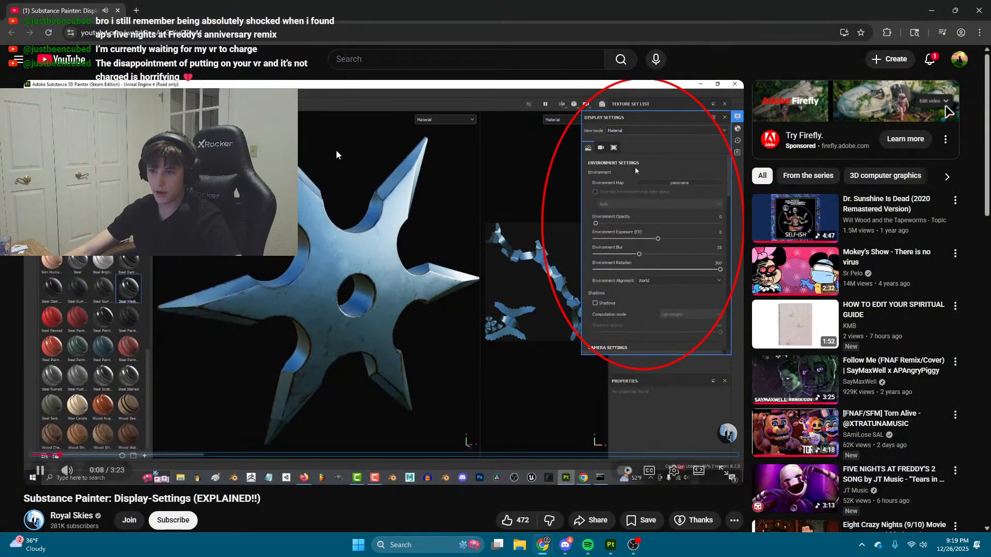
{"action": "key", "text": "alt+Tab"}
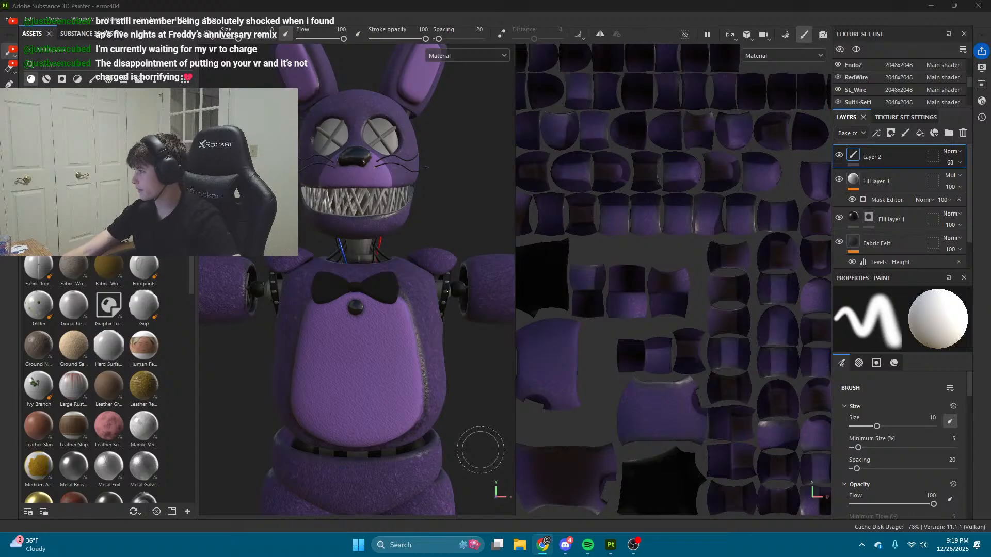
{"action": "left_click", "coordinate": [979, 66]}
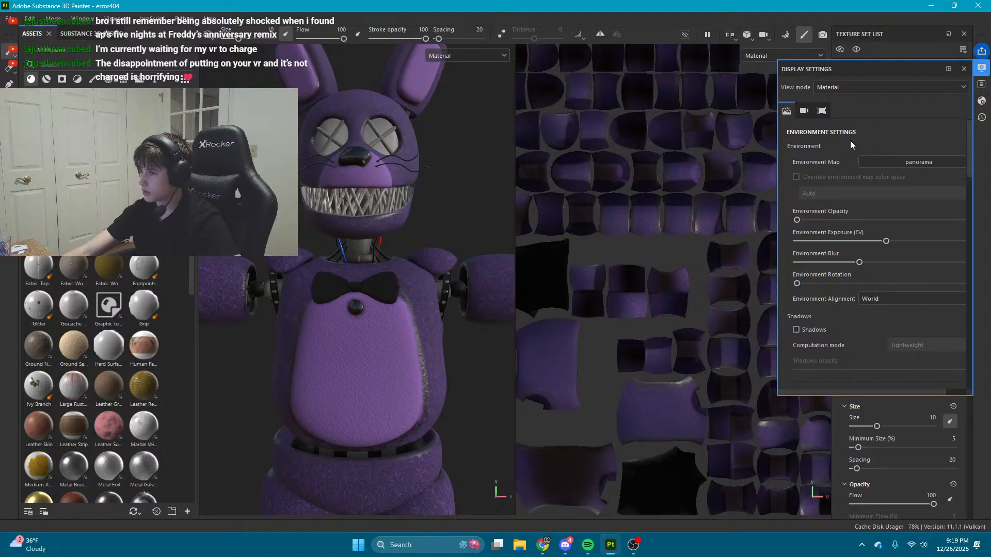
Step: Try the environment opacity at full strength, return it to zero, and vary the environment blur
{"action": "left_click_drag", "start_coordinate": [835, 220], "coordinate": [969, 221]}
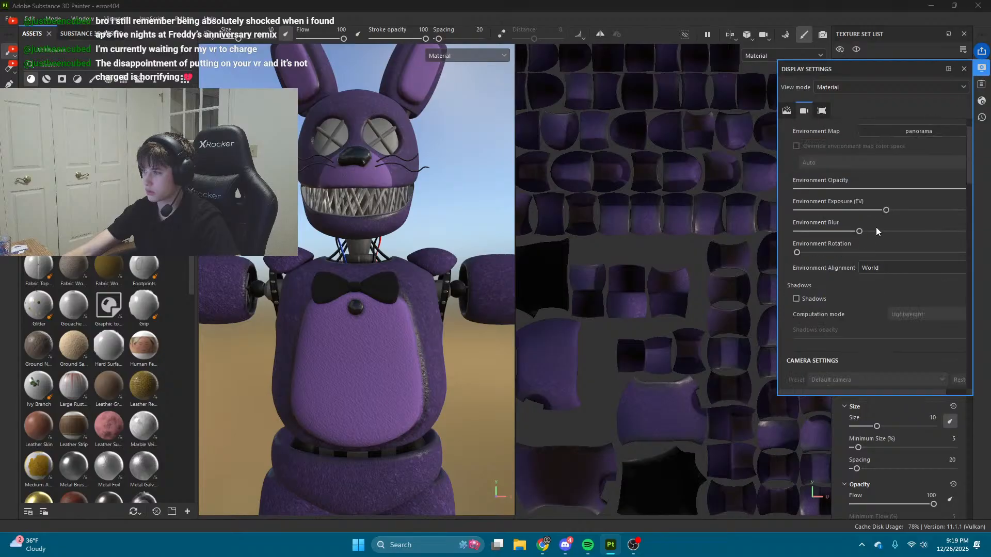
{"action": "mouse_move", "coordinate": [859, 262]}
{"action": "left_mouse_down"}
{"action": "mouse_move", "coordinate": [772, 269]}
{"action": "mouse_move", "coordinate": [857, 271]}
{"action": "mouse_move", "coordinate": [898, 287]}
{"action": "mouse_move", "coordinate": [844, 295]}
{"action": "mouse_move", "coordinate": [863, 263]}
{"action": "left_mouse_up"}
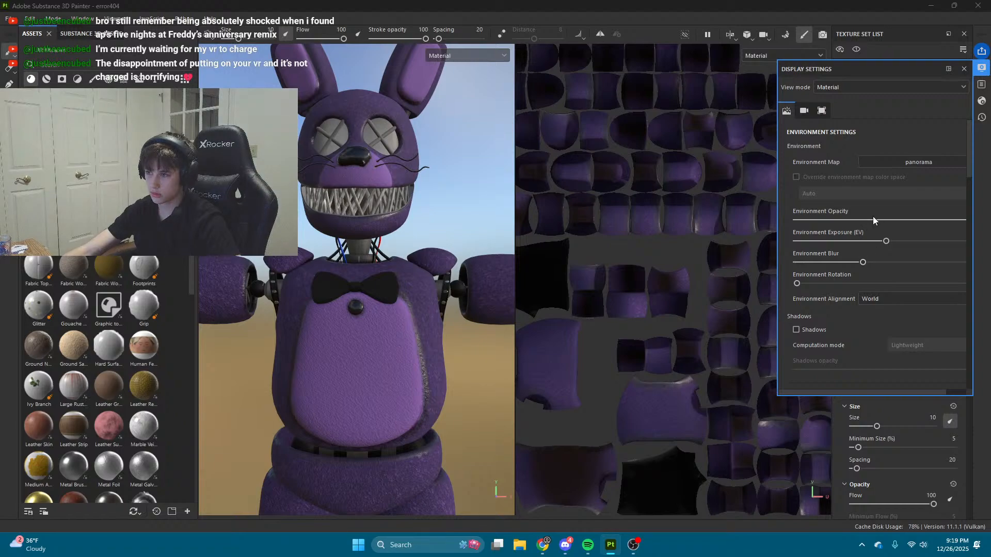
{"action": "left_click_drag", "start_coordinate": [872, 219], "coordinate": [773, 265]}
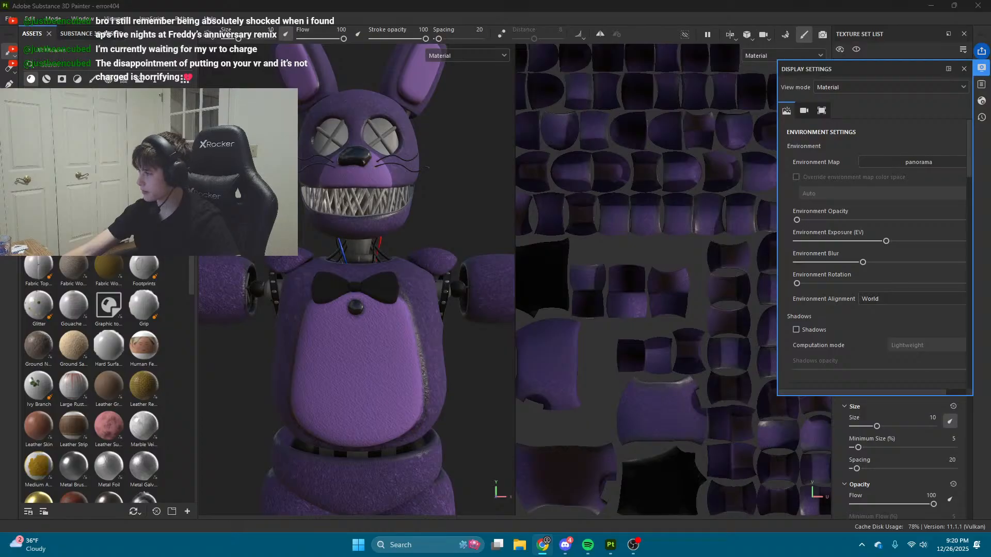
{"action": "left_click_drag", "start_coordinate": [861, 263], "coordinate": [886, 265]}
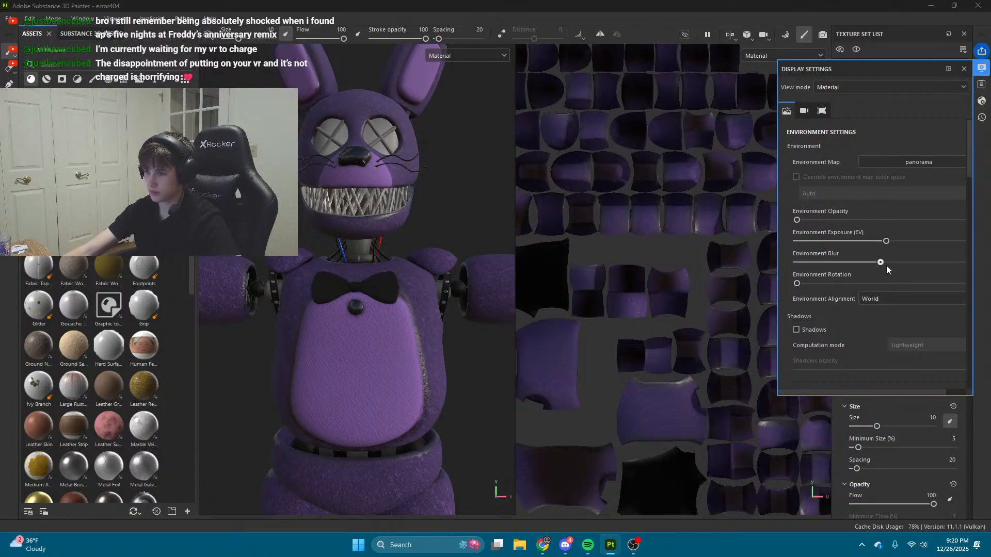
{"action": "left_click_drag", "start_coordinate": [976, 276], "coordinate": [763, 288]}
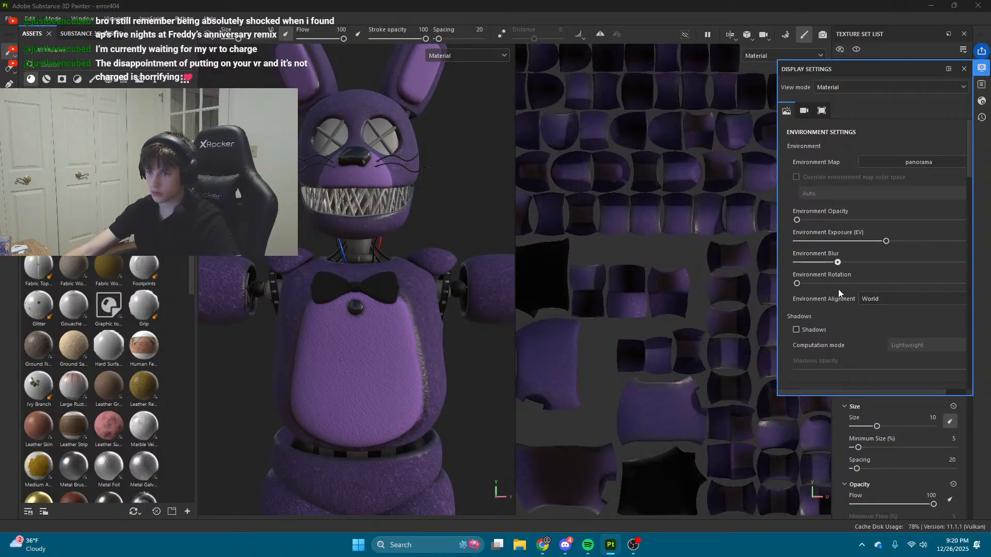
Step: Raise the environment opacity to a partial level and set the environment exposure to about 0.26 EV
{"action": "scroll", "coordinate": [899, 310], "scroll_direction": "down", "scroll_amount": 6}
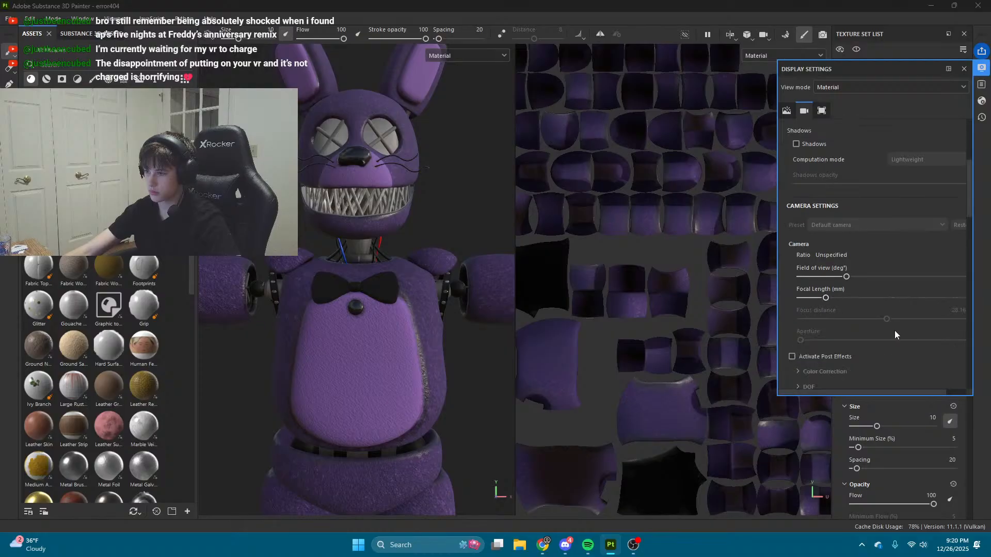
{"action": "scroll", "coordinate": [894, 334], "scroll_direction": "down", "scroll_amount": 10}
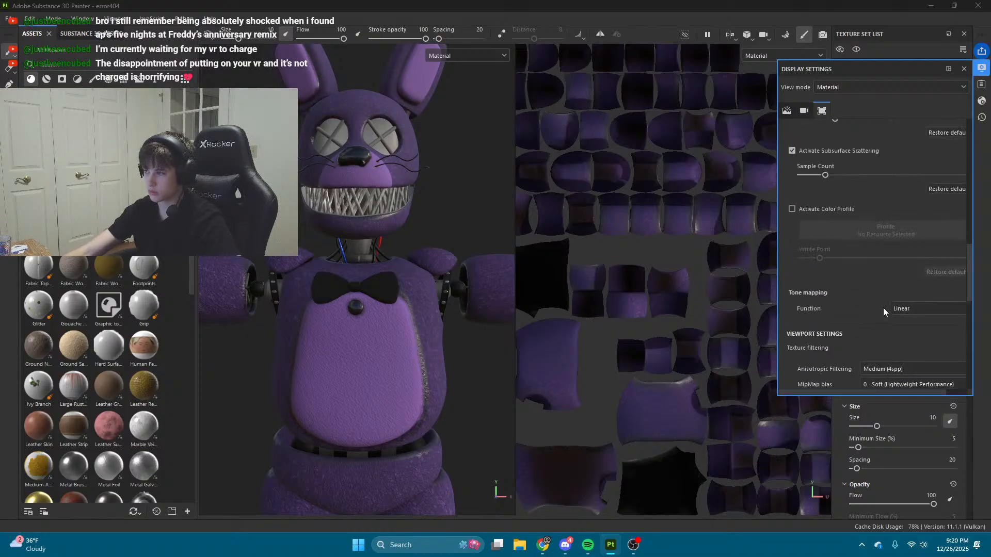
{"action": "scroll", "coordinate": [884, 307], "scroll_direction": "up", "scroll_amount": 15}
{"action": "left_click", "coordinate": [872, 221]}
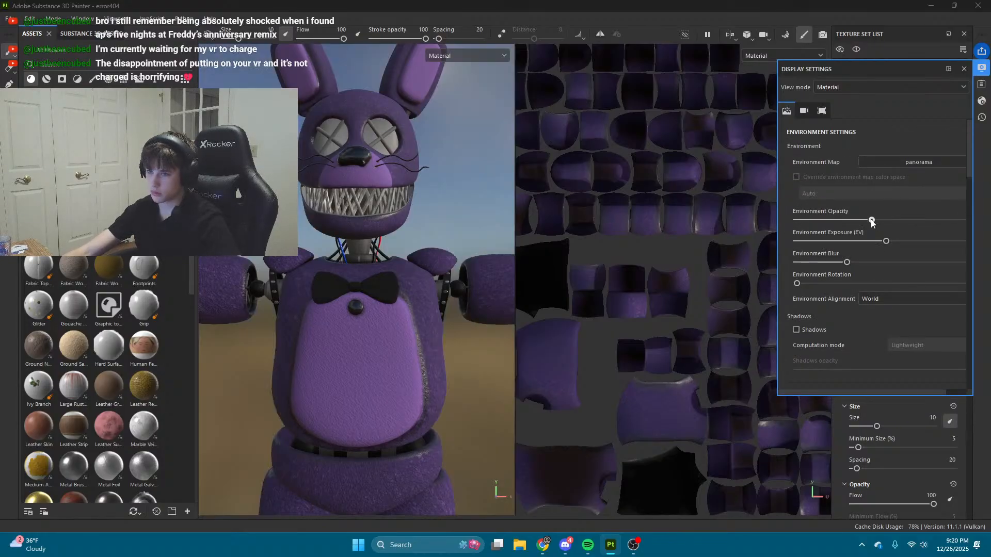
{"action": "left_click_drag", "start_coordinate": [872, 221], "coordinate": [887, 238]}
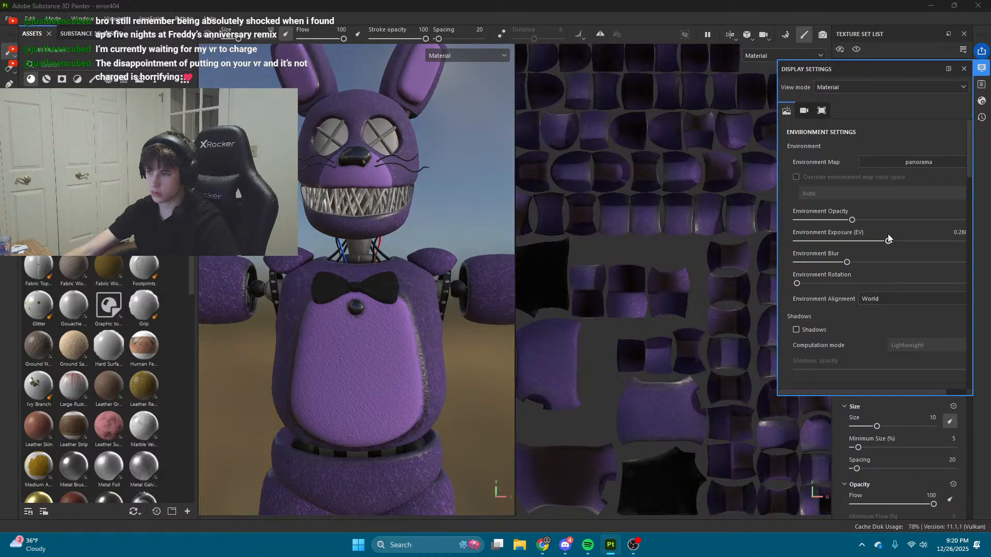
{"action": "left_click_drag", "start_coordinate": [837, 283], "coordinate": [756, 258]}
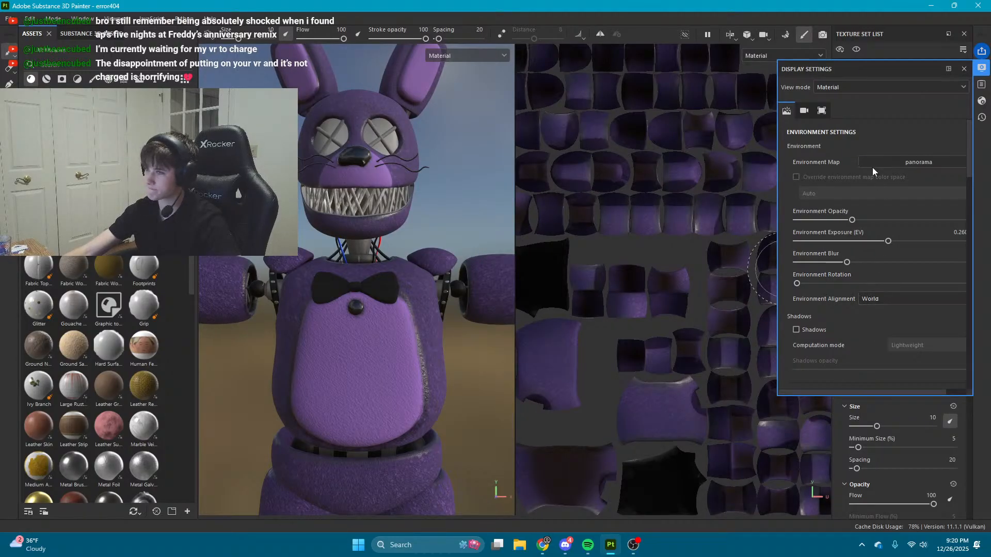
Step: Try other environment maps on the suit, including Autumn Forest and Villa Nova Street
{"action": "left_click", "coordinate": [880, 156]}
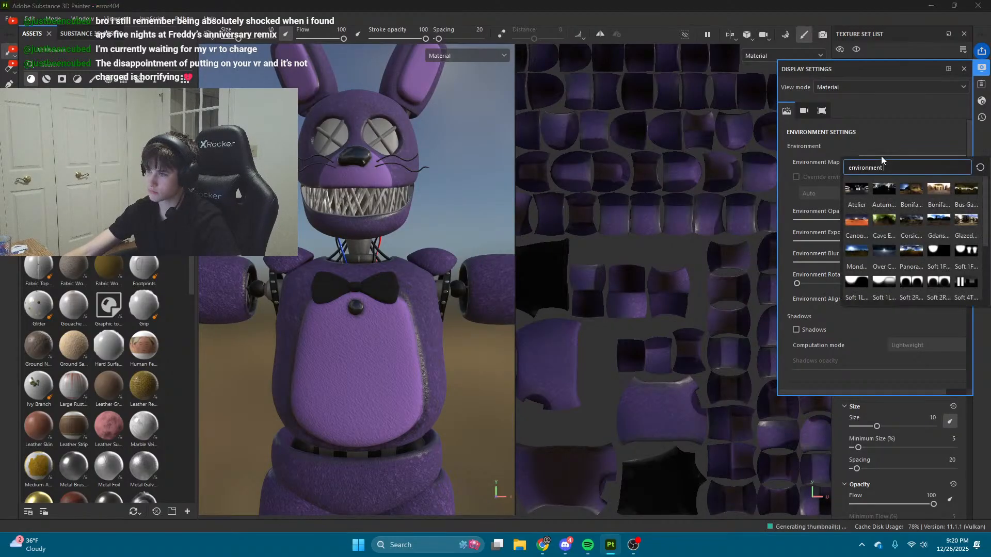
{"action": "left_click", "coordinate": [887, 192]}
{"action": "left_click", "coordinate": [928, 164]}
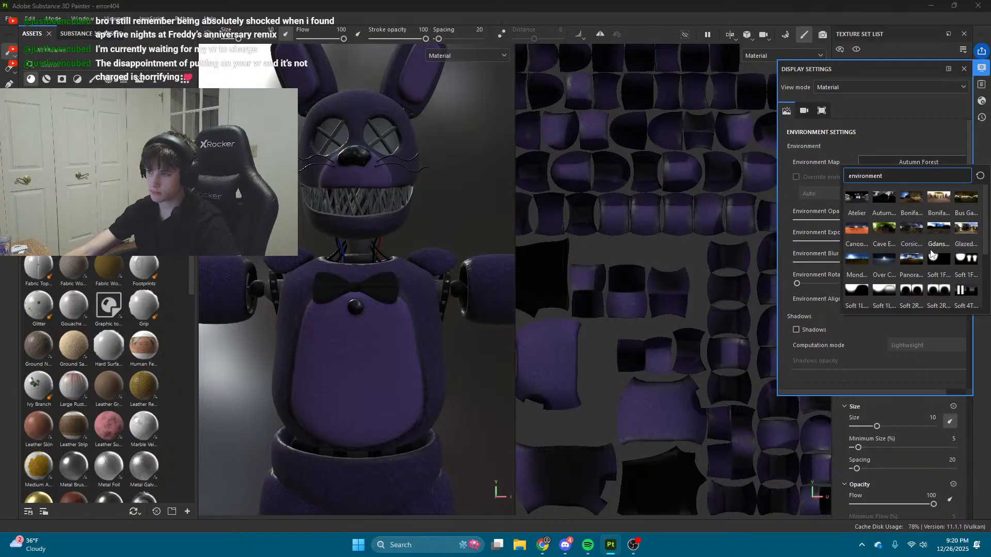
{"action": "scroll", "coordinate": [934, 266], "scroll_direction": "down", "scroll_amount": 3}
{"action": "left_click", "coordinate": [937, 203]}
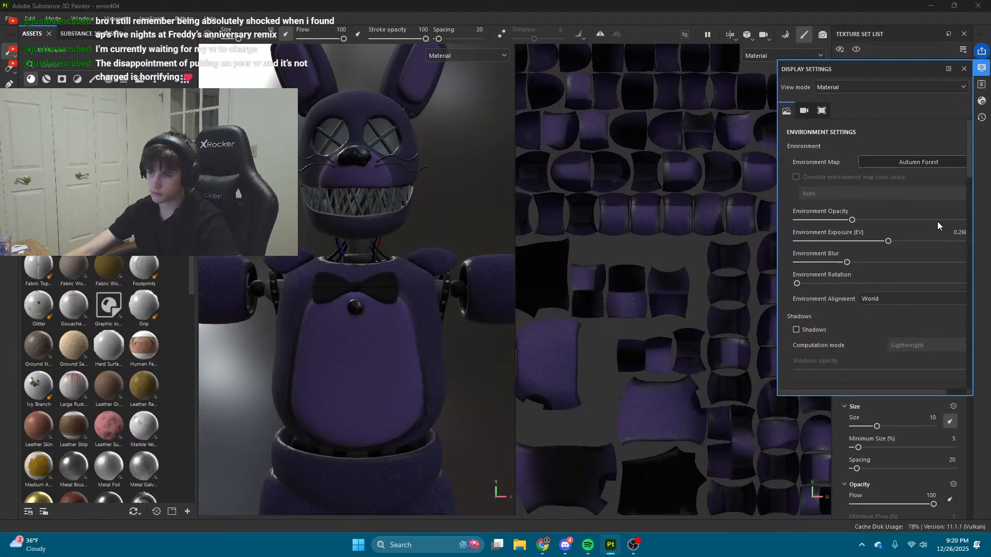
{"action": "left_click", "coordinate": [909, 160]}
{"action": "scroll", "coordinate": [887, 253], "scroll_direction": "down", "scroll_amount": 3}
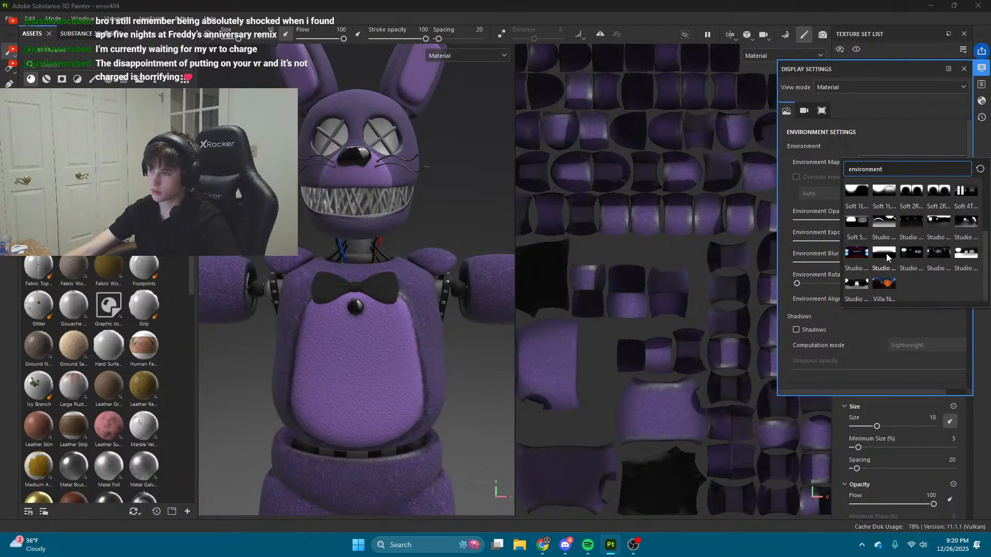
{"action": "left_click", "coordinate": [878, 283]}
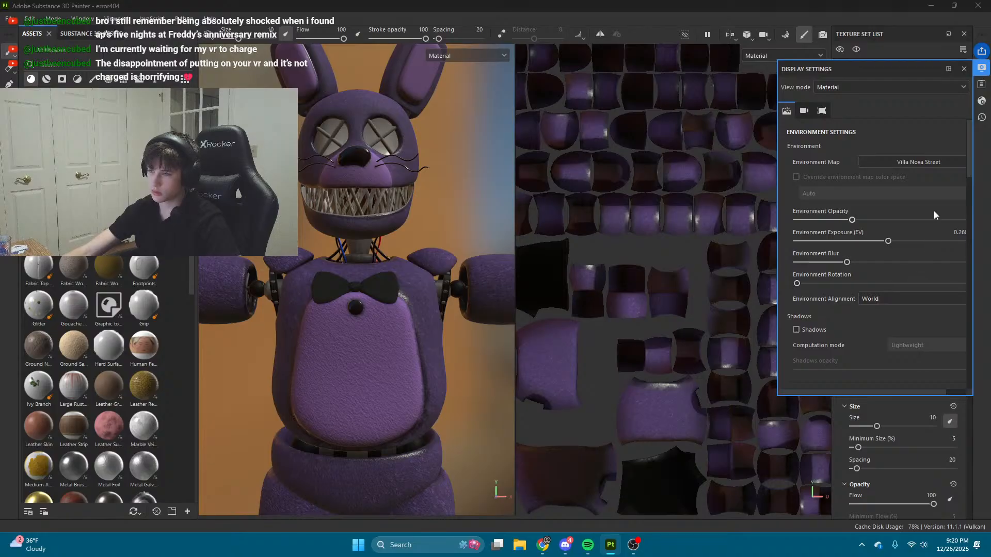
Step: Try the Glazed Patio and Canopus Ground environment maps on the suit
{"action": "left_click", "coordinate": [915, 162]}
{"action": "left_click", "coordinate": [966, 226]}
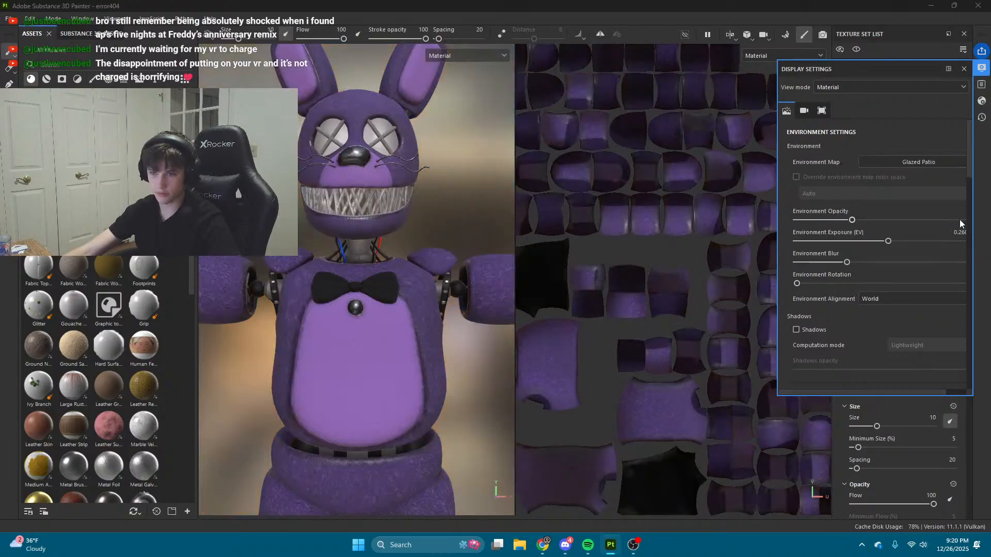
{"action": "left_click", "coordinate": [903, 162]}
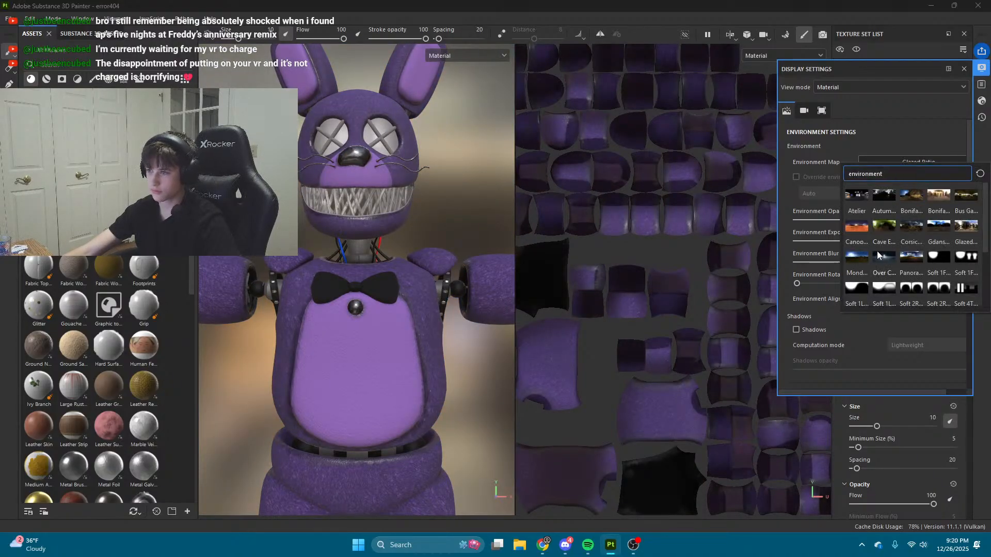
{"action": "left_click", "coordinate": [856, 223]}
{"action": "left_click", "coordinate": [921, 162]}
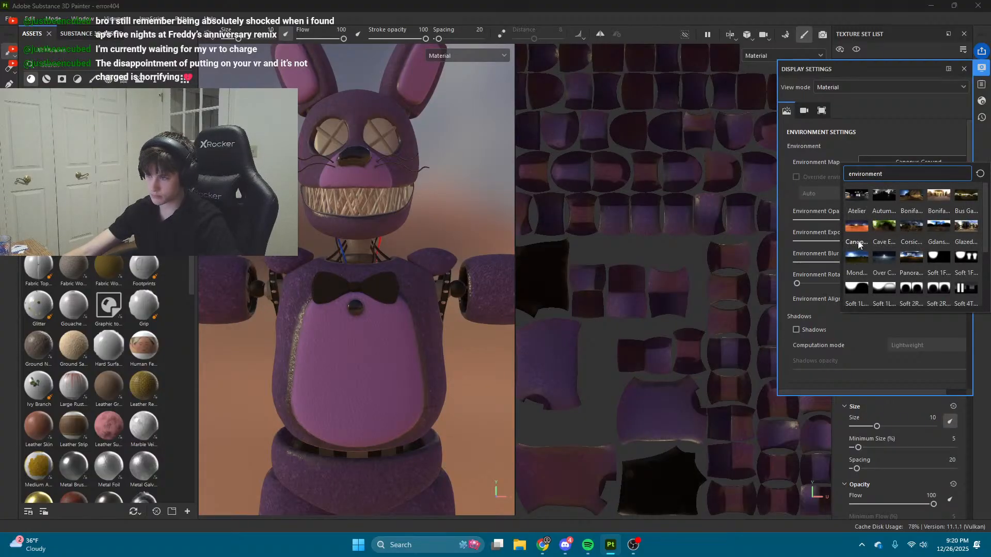
{"action": "left_click", "coordinate": [905, 118]}
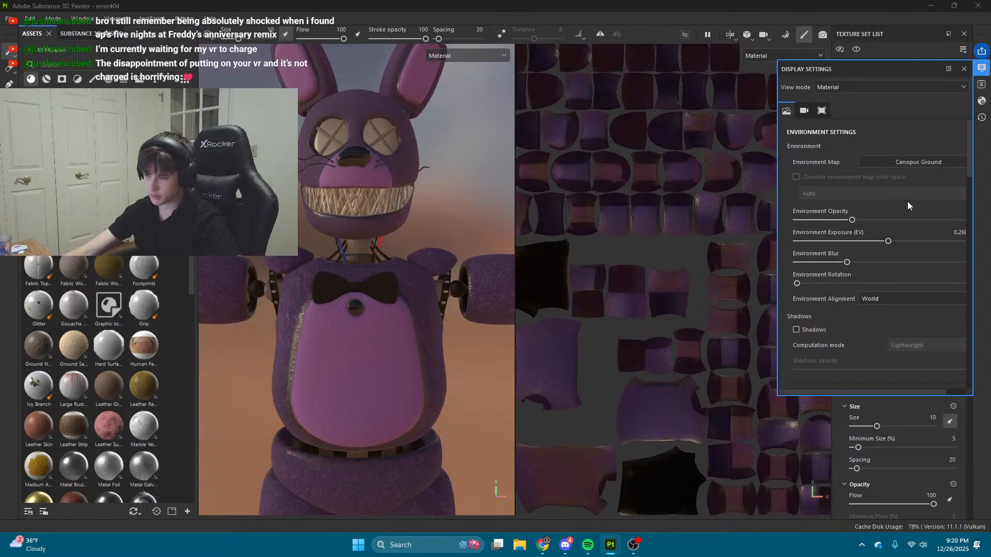
Step: Try the Studio Black Soft environment map on the suit
{"action": "left_click", "coordinate": [925, 161]}
{"action": "left_click", "coordinate": [924, 161]}
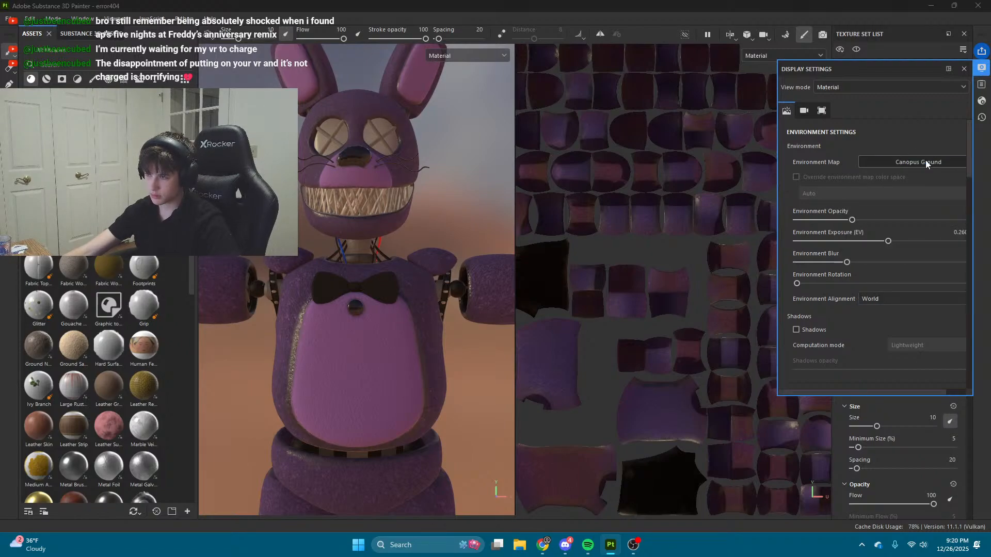
{"action": "left_click", "coordinate": [923, 163]}
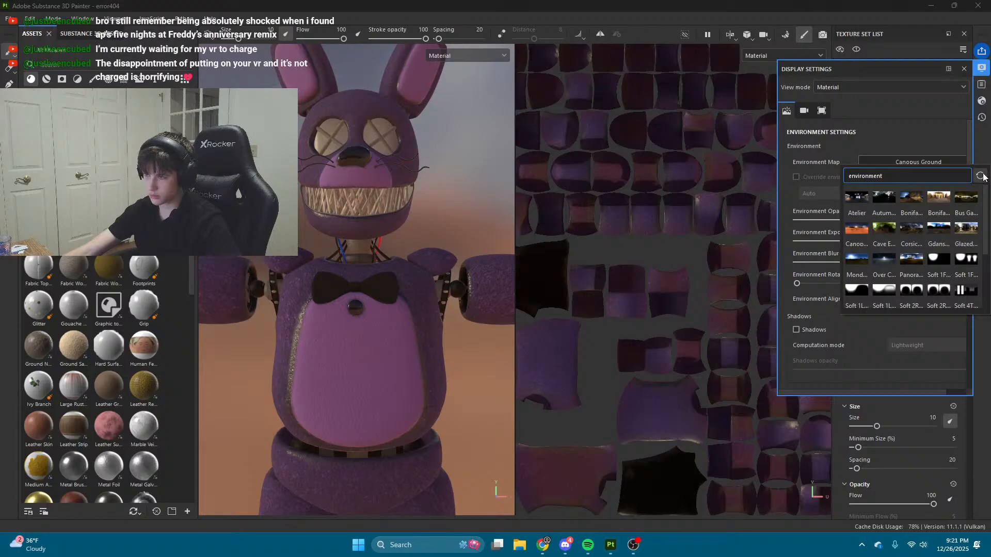
{"action": "scroll", "coordinate": [950, 289], "scroll_direction": "down", "scroll_amount": 3}
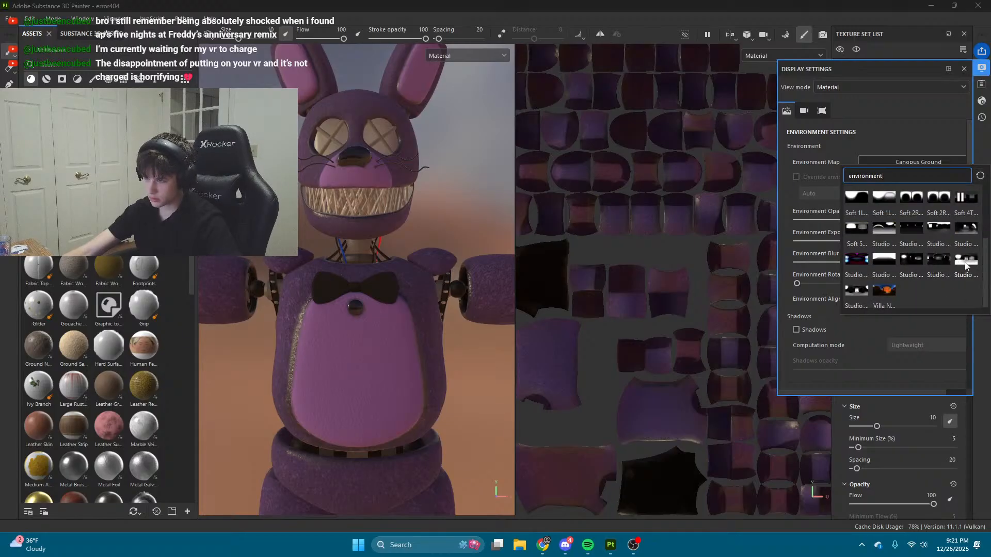
{"action": "left_click", "coordinate": [910, 260]}
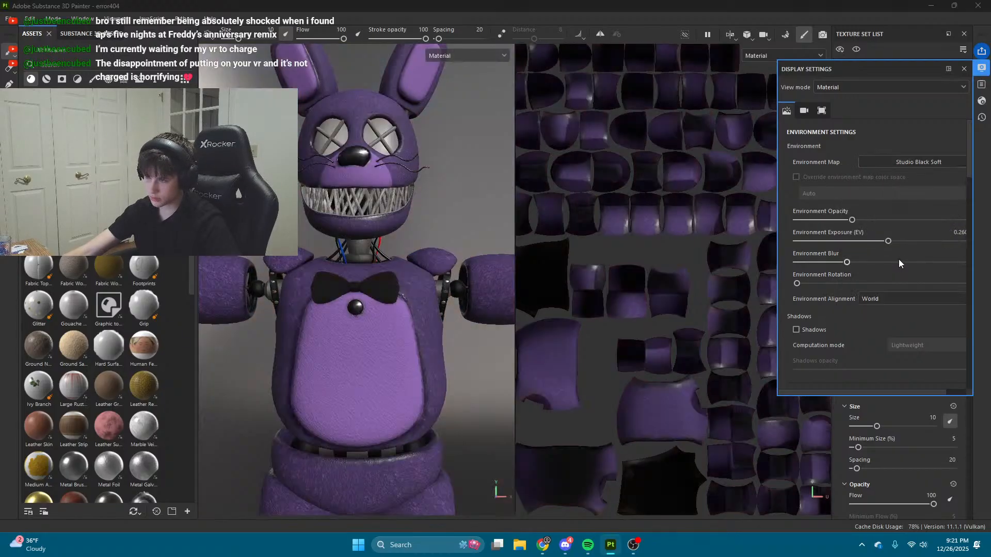
Step: Browse the available environment maps and try Gdansk Shipyard Buildings on the suit
{"action": "left_click", "coordinate": [912, 157]}
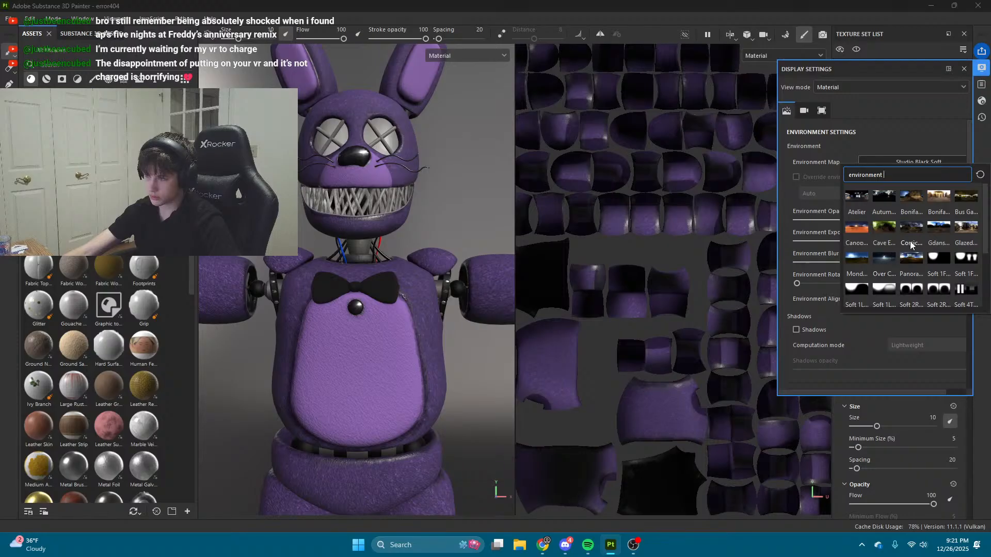
{"action": "scroll", "coordinate": [909, 267], "scroll_direction": "down", "scroll_amount": 3}
{"action": "scroll", "coordinate": [889, 266], "scroll_direction": "up", "scroll_amount": 3}
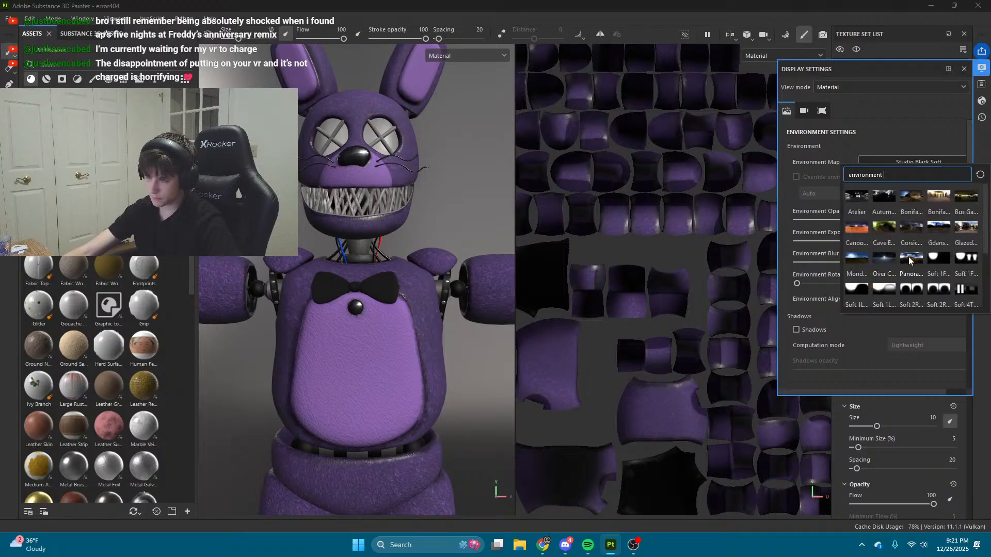
{"action": "left_click", "coordinate": [939, 224]}
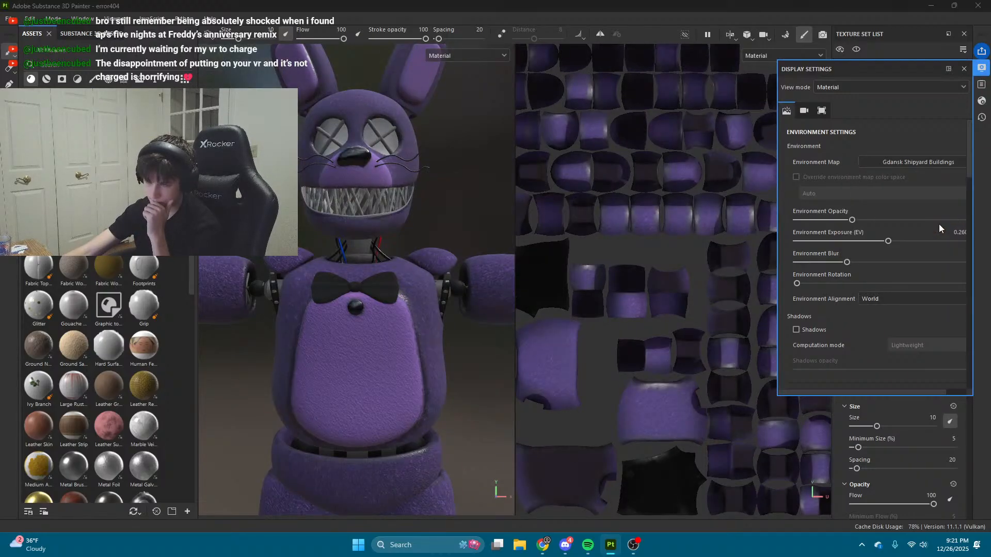
Step: Search the environment maps by name and set Panorama as the environment map
{"action": "left_click", "coordinate": [897, 162]}
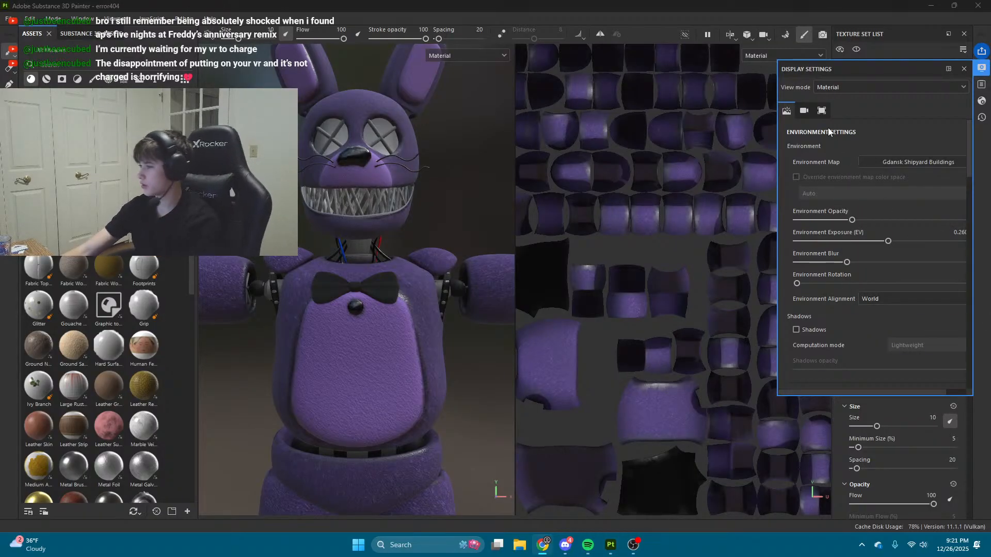
{"action": "left_click", "coordinate": [880, 161]}
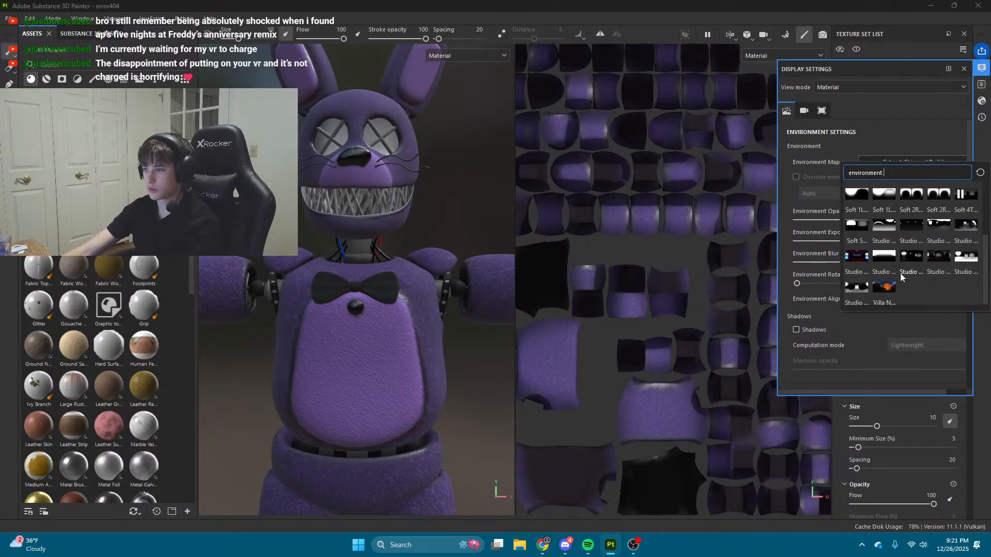
{"action": "scroll", "coordinate": [864, 246], "scroll_direction": "up", "scroll_amount": 3}
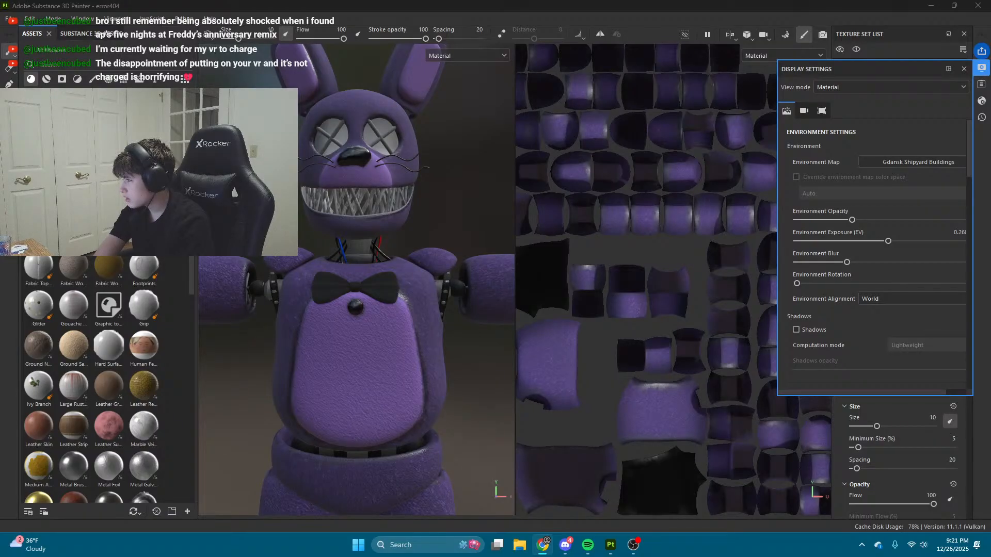
{"action": "left_click", "coordinate": [906, 159]}
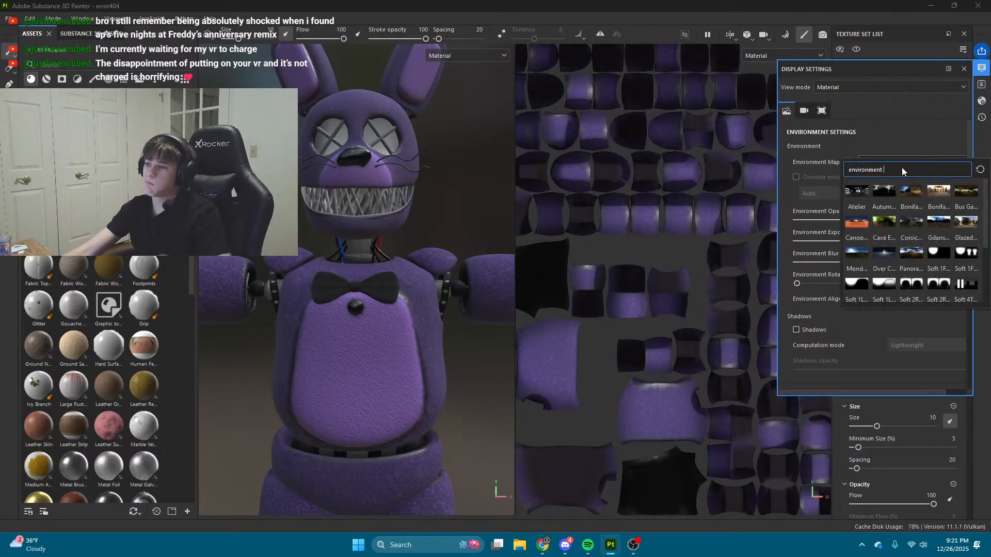
{"action": "type", "text": "p"}
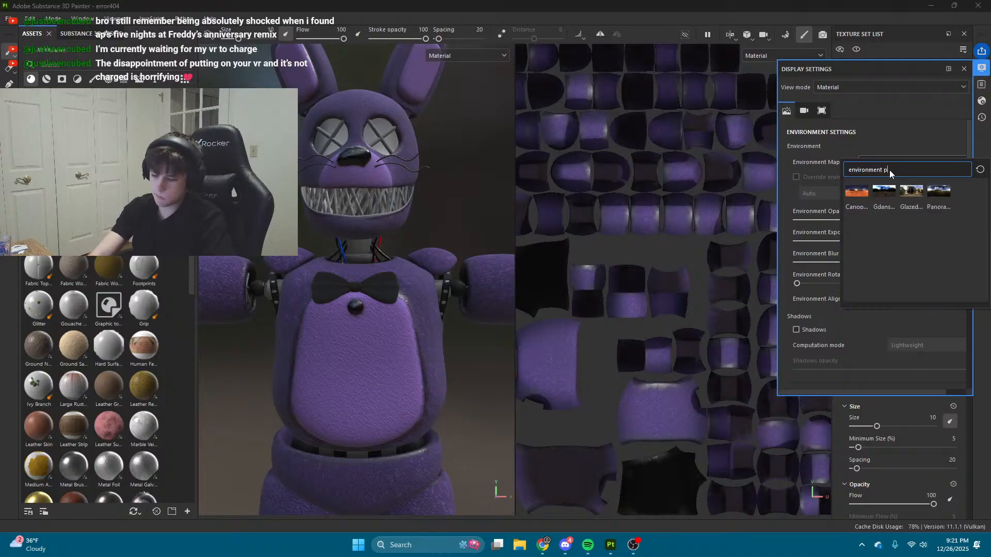
{"action": "type", "text": "ara"}
{"action": "left_click", "coordinate": [856, 194]}
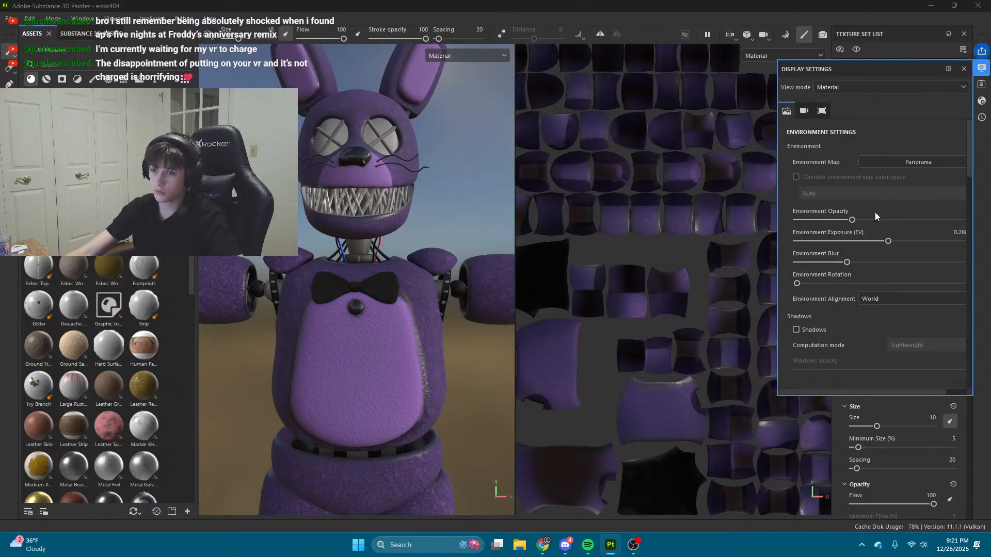
Step: Lower the environment opacity and environment blur to zero and enable shadows
{"action": "left_click_drag", "start_coordinate": [852, 220], "coordinate": [753, 228]}
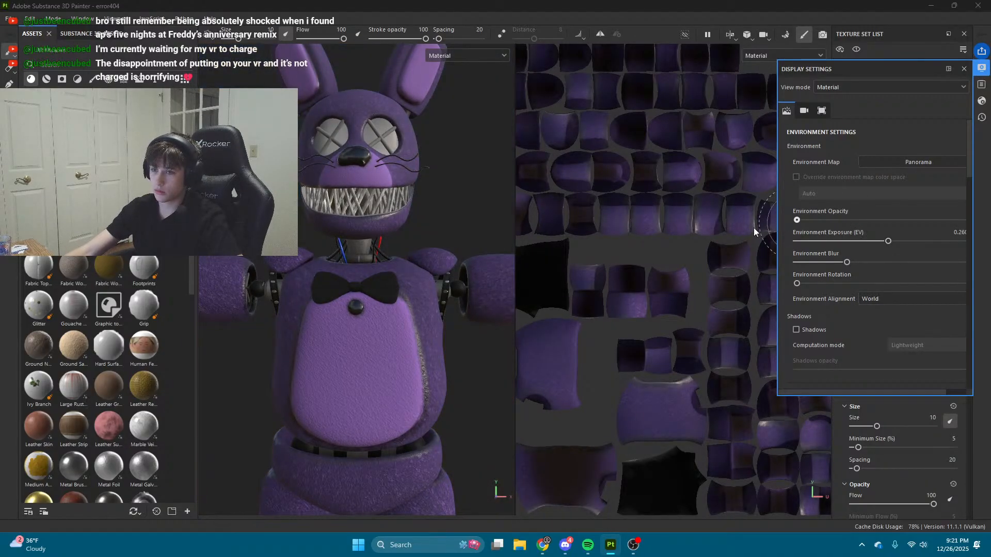
{"action": "left_click", "coordinate": [811, 263]}
{"action": "left_click_drag", "start_coordinate": [811, 262], "coordinate": [762, 262]}
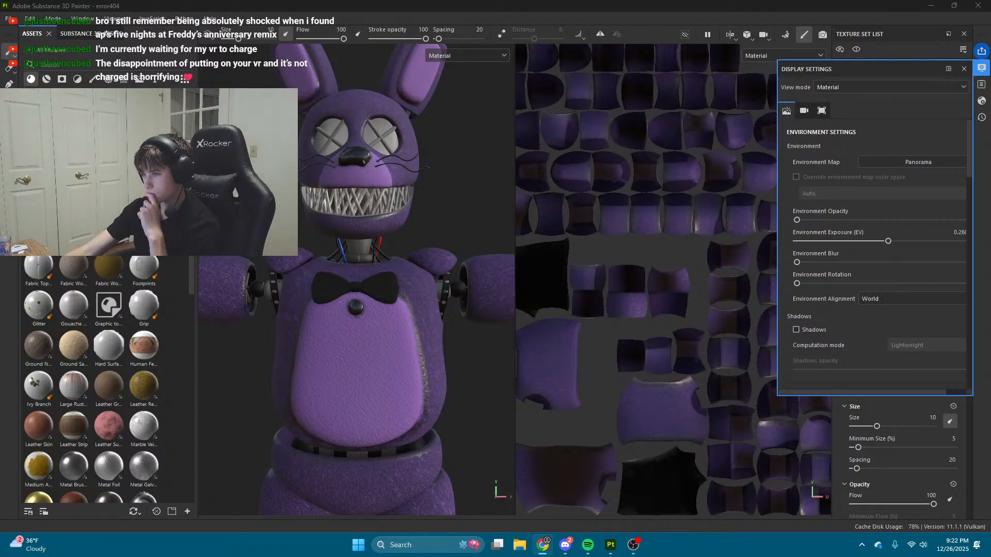
{"action": "left_click", "coordinate": [800, 330]}
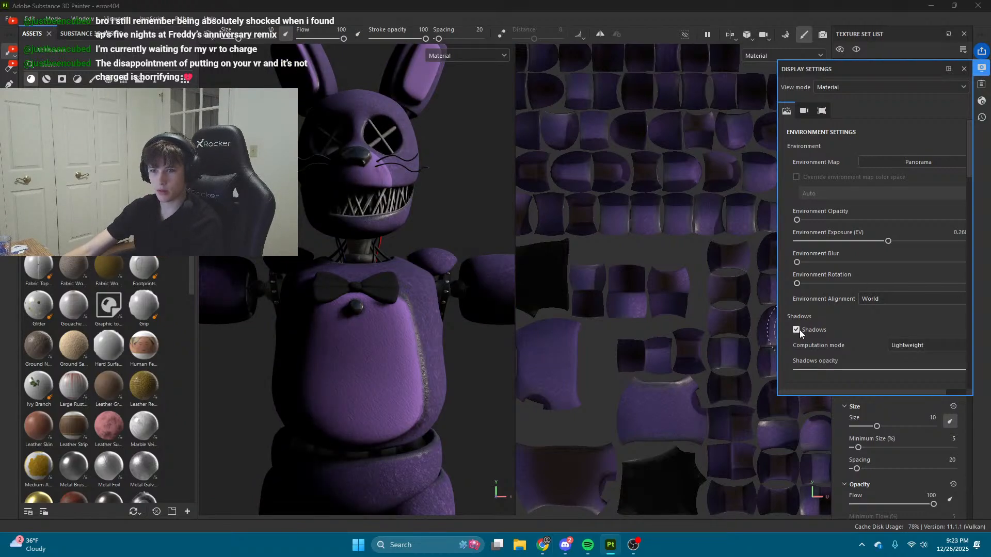
Step: Disable the environment shadows and try the camera's post effects on the suit
{"action": "left_click", "coordinate": [800, 329]}
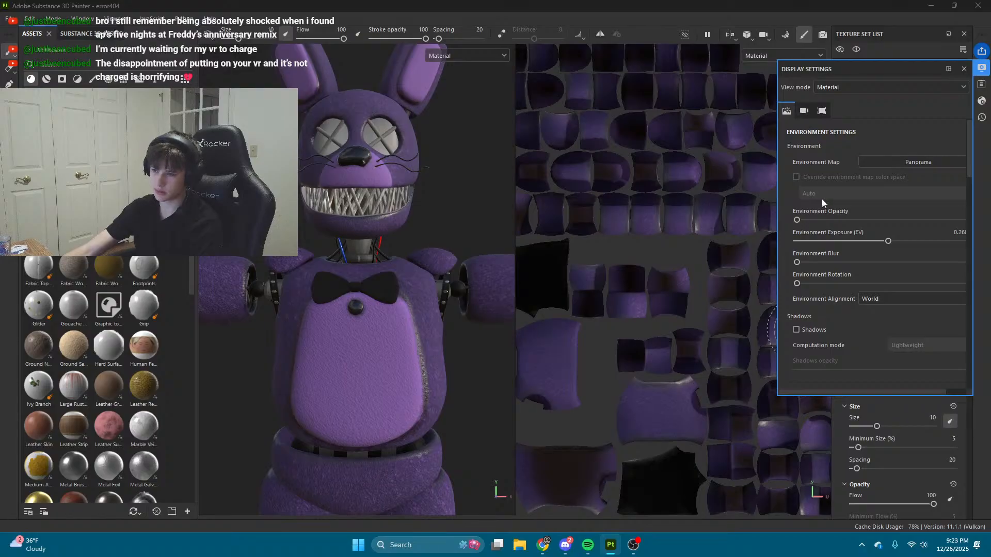
{"action": "scroll", "coordinate": [825, 217], "scroll_direction": "down", "scroll_amount": 5}
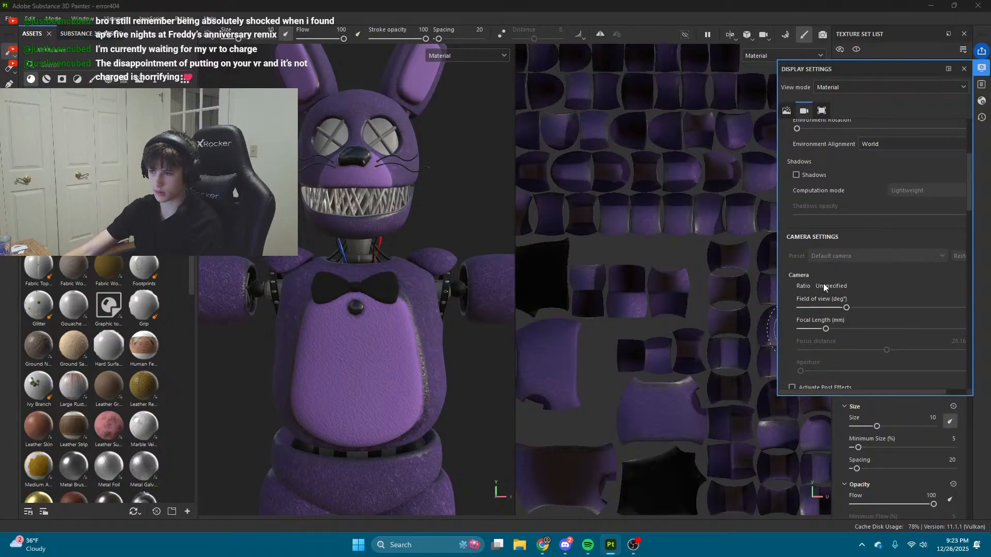
{"action": "scroll", "coordinate": [826, 290], "scroll_direction": "down", "scroll_amount": 2}
{"action": "left_click", "coordinate": [806, 326]}
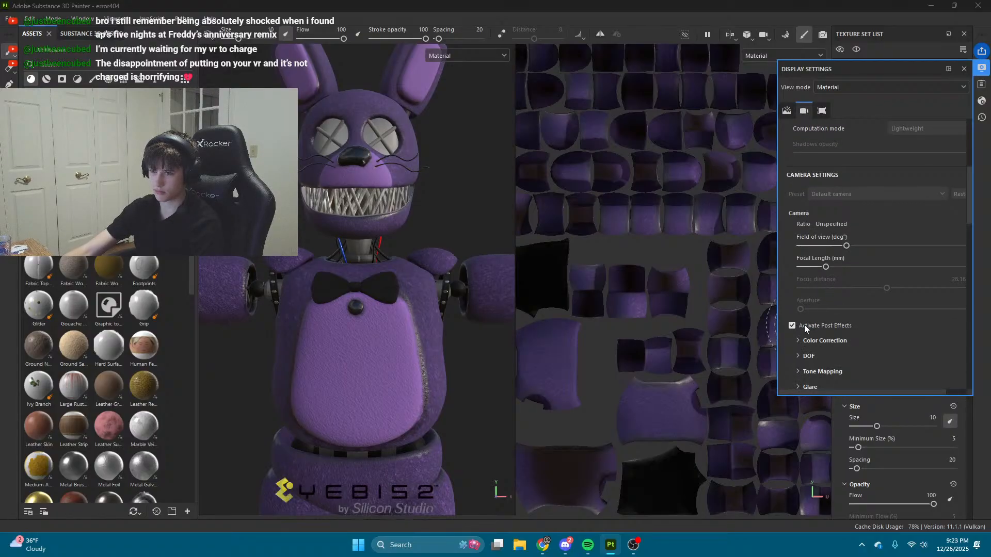
{"action": "left_click", "coordinate": [805, 326]}
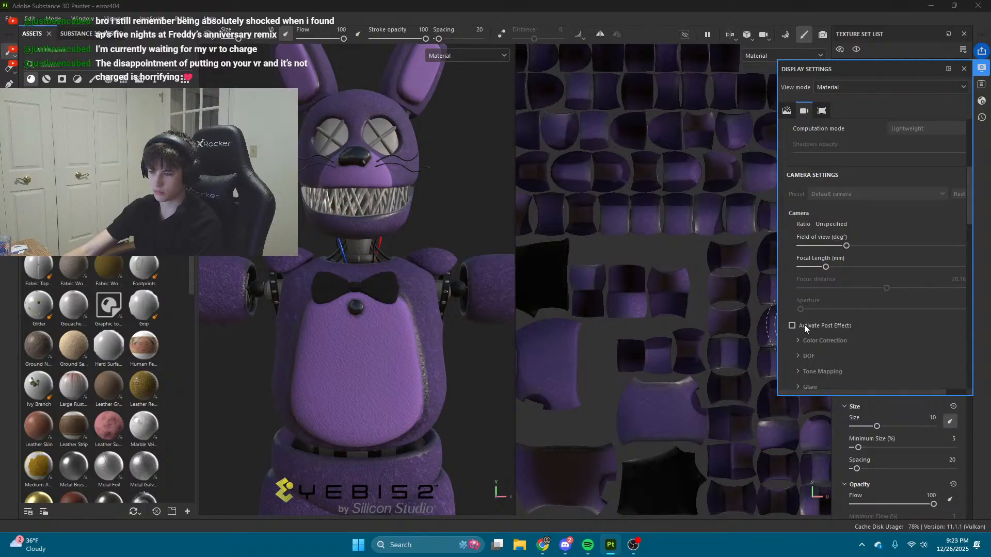
Step: Try the suit without temporal anti-aliasing, and with the color profile activated, restoring both options
{"action": "scroll", "coordinate": [846, 300], "scroll_direction": "down", "scroll_amount": 3}
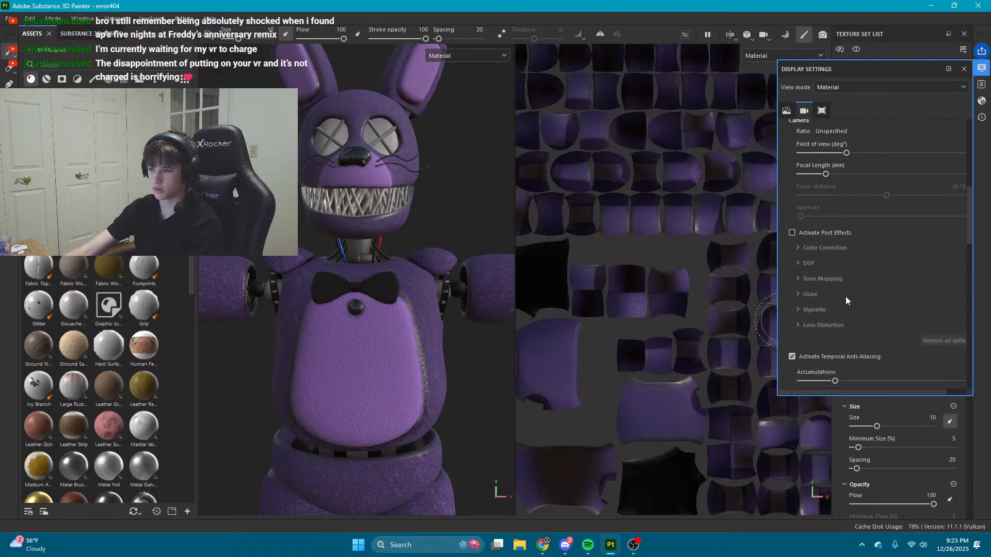
{"action": "scroll", "coordinate": [846, 300], "scroll_direction": "down", "scroll_amount": 3}
{"action": "left_click", "coordinate": [792, 263]}
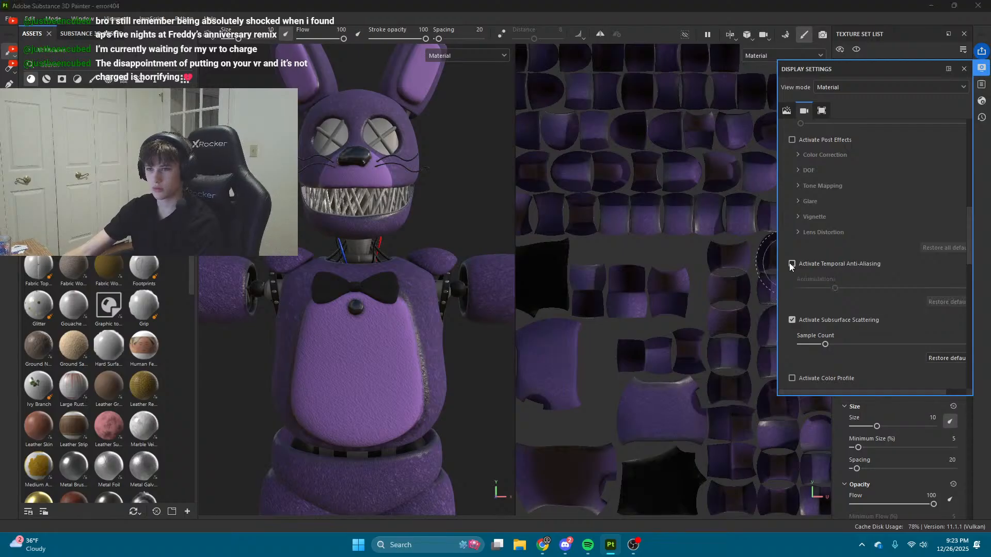
{"action": "left_click", "coordinate": [792, 263]}
{"action": "scroll", "coordinate": [791, 267], "scroll_direction": "down", "scroll_amount": 2}
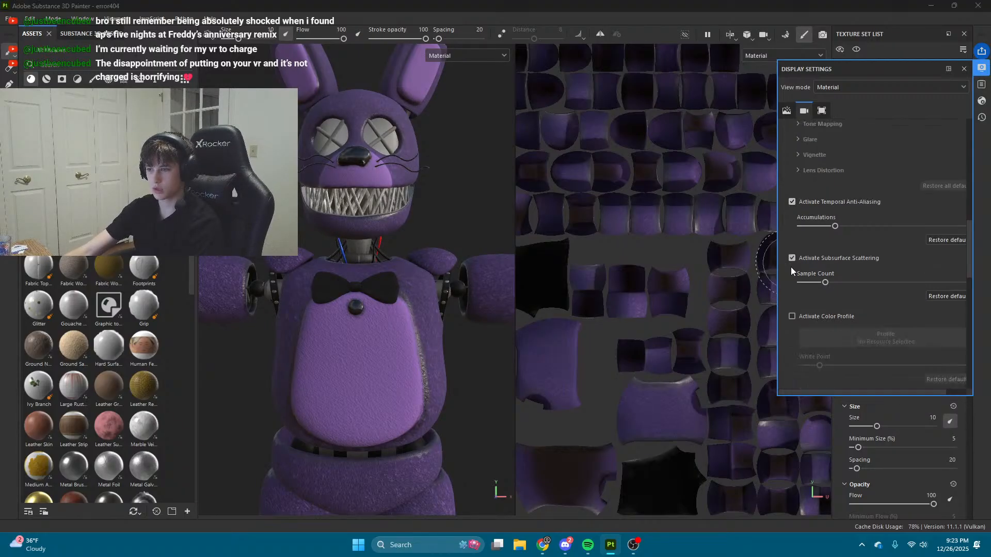
{"action": "left_click", "coordinate": [792, 316]}
{"action": "scroll", "coordinate": [791, 302], "scroll_direction": "down", "scroll_amount": 1}
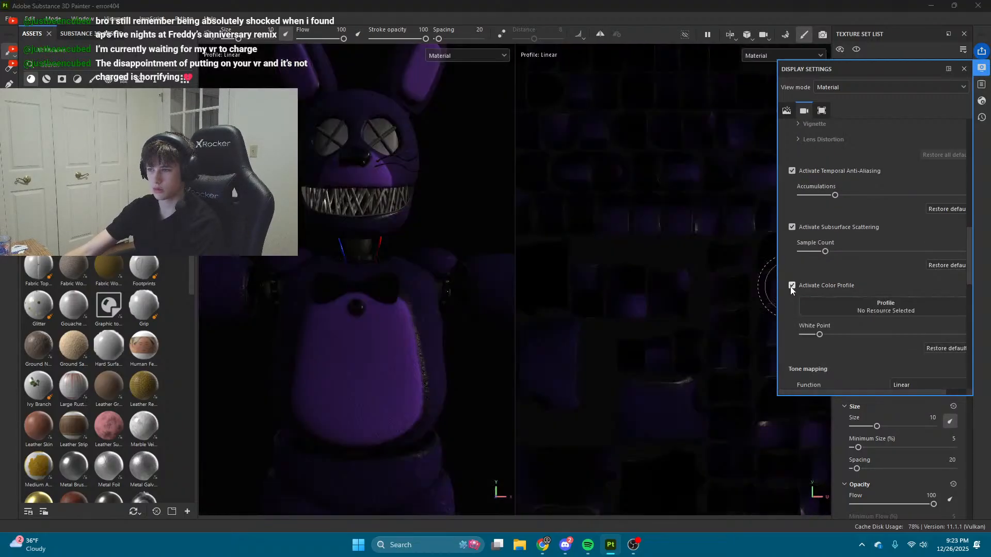
{"action": "left_click", "coordinate": [791, 287]}
Step: Review the viewport and mesh wireframe settings and briefly try the post effects once more
{"action": "scroll", "coordinate": [795, 294], "scroll_direction": "down", "scroll_amount": 8}
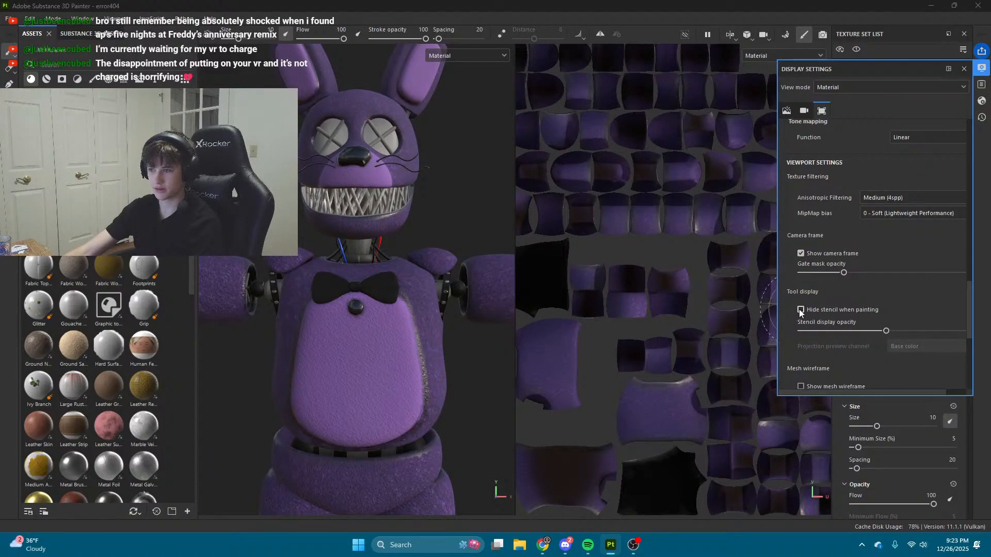
{"action": "scroll", "coordinate": [799, 311], "scroll_direction": "down", "scroll_amount": 3}
{"action": "scroll", "coordinate": [800, 308], "scroll_direction": "down", "scroll_amount": 4}
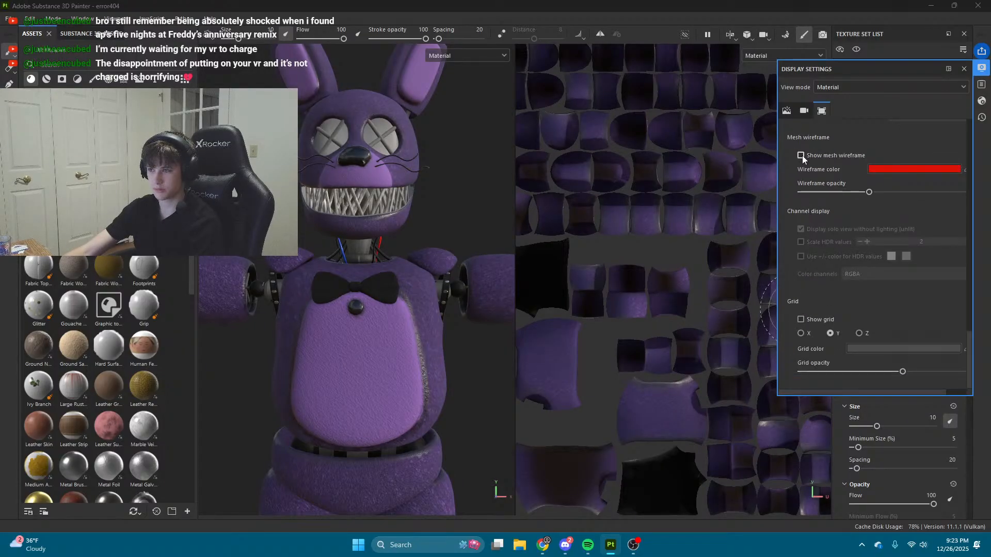
{"action": "scroll", "coordinate": [812, 155], "scroll_direction": "up", "scroll_amount": 5}
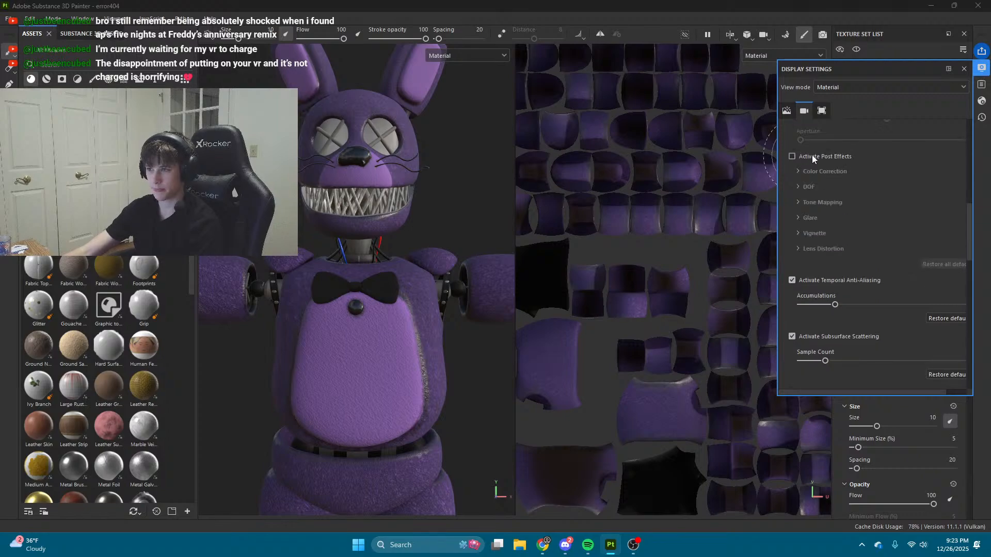
{"action": "left_click", "coordinate": [812, 156]}
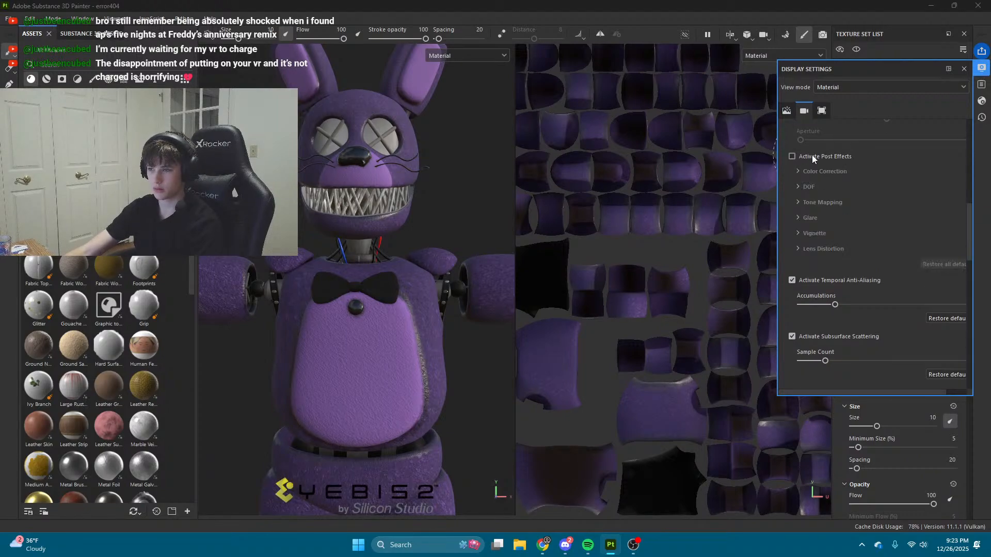
{"action": "scroll", "coordinate": [812, 155], "scroll_direction": "up", "scroll_amount": 2}
{"action": "scroll", "coordinate": [805, 239], "scroll_direction": "up", "scroll_amount": 3}
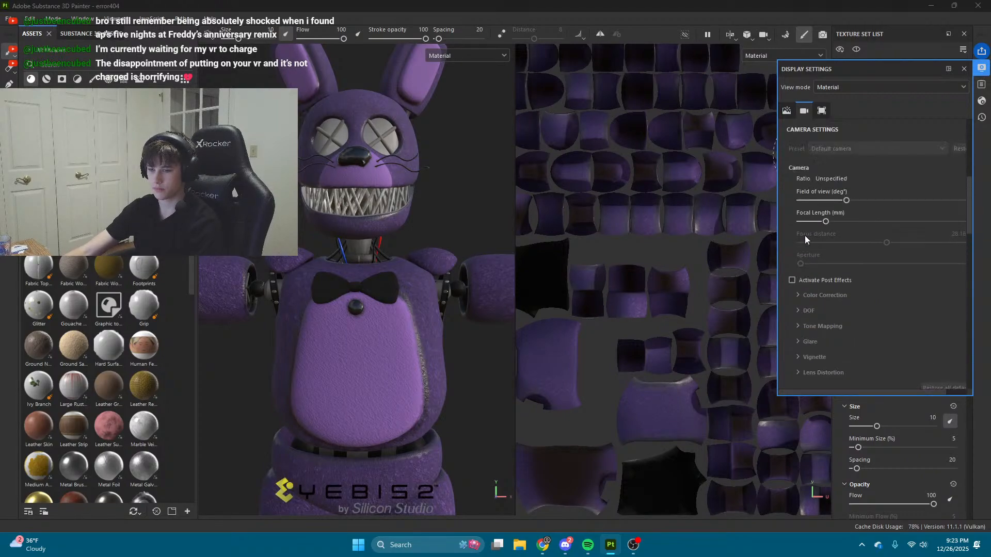
{"action": "mouse_move", "coordinate": [841, 230]}
{"action": "left_mouse_down"}
{"action": "mouse_move", "coordinate": [898, 229]}
{"action": "mouse_move", "coordinate": [842, 232]}
{"action": "left_mouse_up"}
{"action": "scroll", "coordinate": [834, 259], "scroll_direction": "up", "scroll_amount": 7}
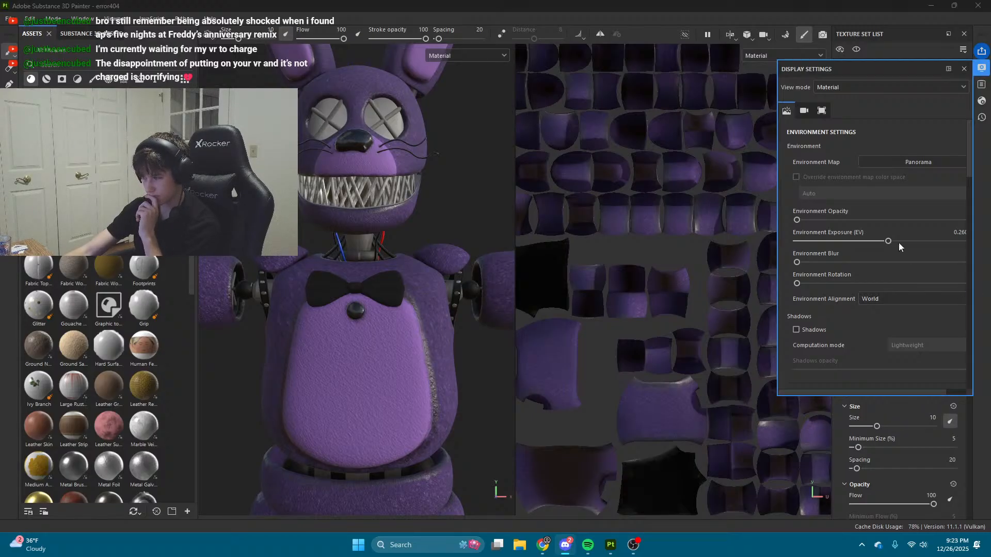
Step: Search the environment maps for studio white variants, try Studio White Soft, and set Studio White Umbrella
{"action": "left_click", "coordinate": [890, 163]}
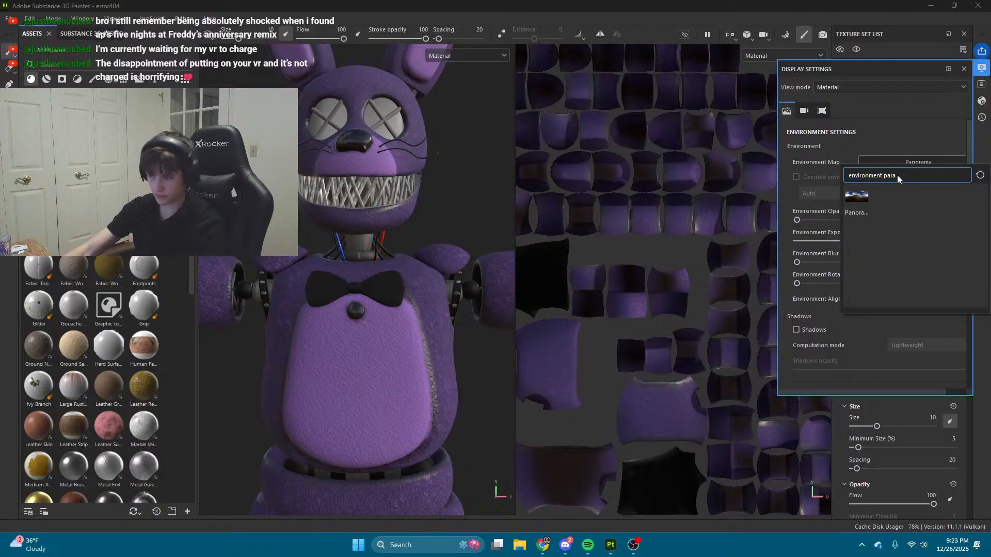
{"action": "key", "text": "ctrl+a"}
{"action": "type", "text": "stu"}
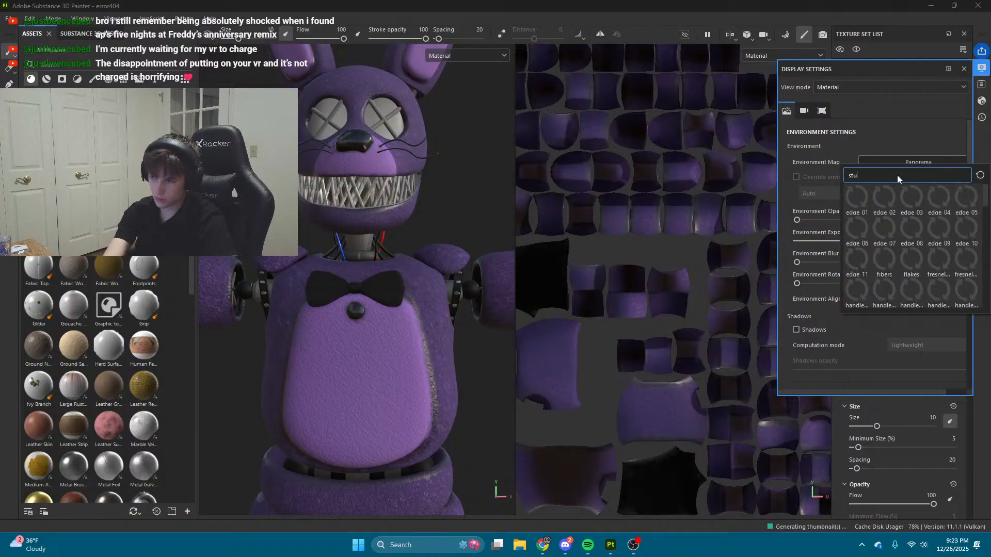
{"action": "type", "text": "dio whi"}
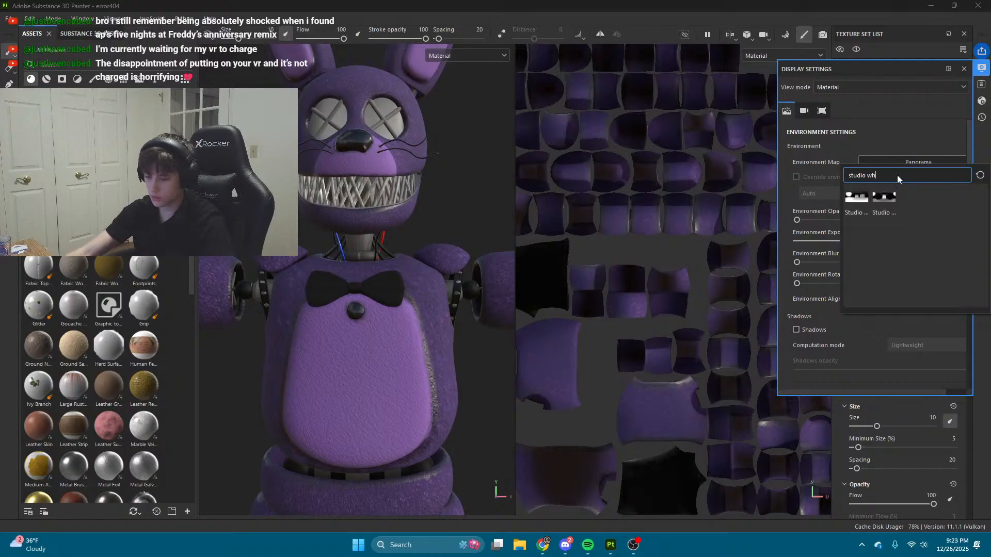
{"action": "left_click", "coordinate": [859, 200]}
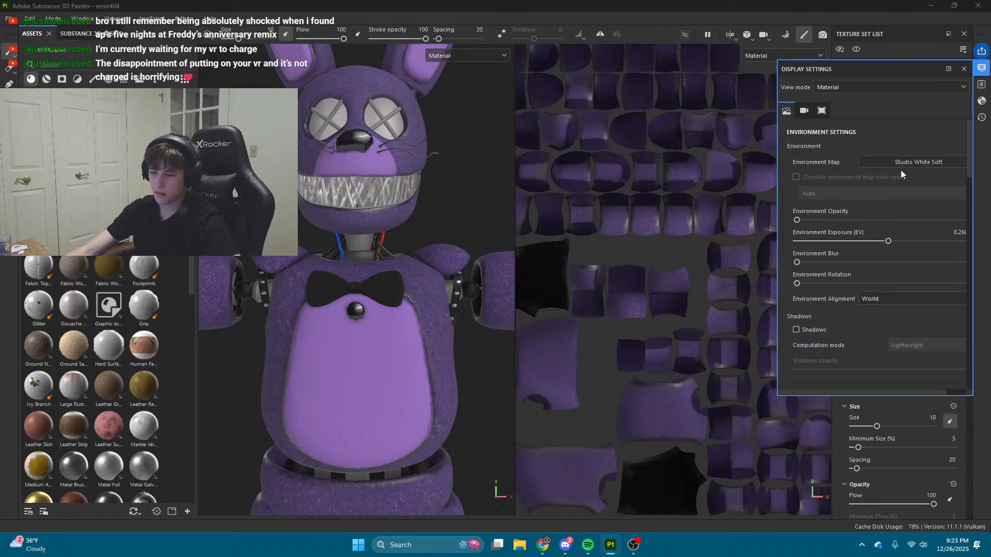
{"action": "left_click", "coordinate": [904, 165]}
{"action": "left_click", "coordinate": [884, 201]}
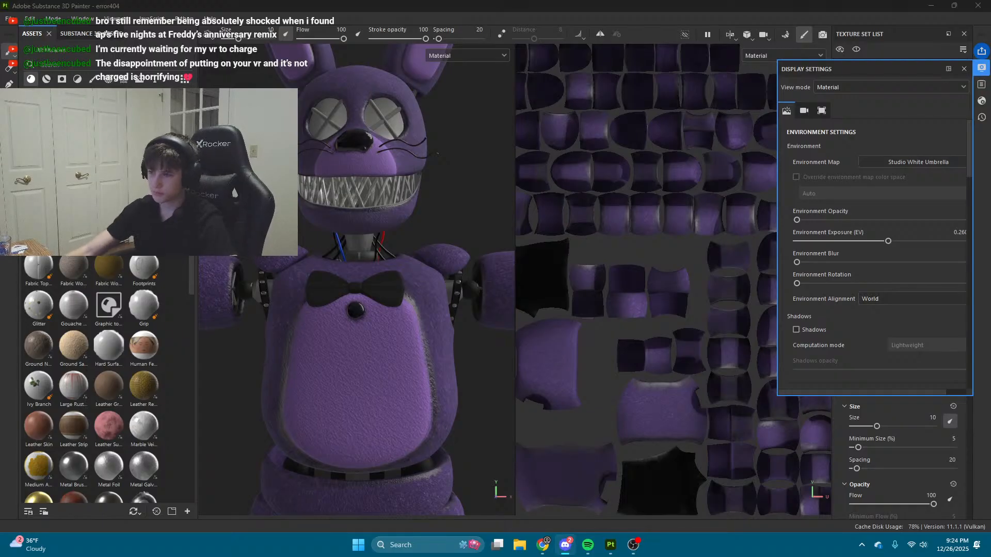
Step: Keep the environment opacity at zero, lower the environment exposure slightly, and close the display settings
{"action": "mouse_move", "coordinate": [827, 220]}
{"action": "left_mouse_down"}
{"action": "mouse_move", "coordinate": [987, 217]}
{"action": "mouse_move", "coordinate": [786, 212]}
{"action": "mouse_move", "coordinate": [884, 220]}
{"action": "mouse_move", "coordinate": [914, 242]}
{"action": "mouse_move", "coordinate": [791, 223]}
{"action": "left_mouse_up"}
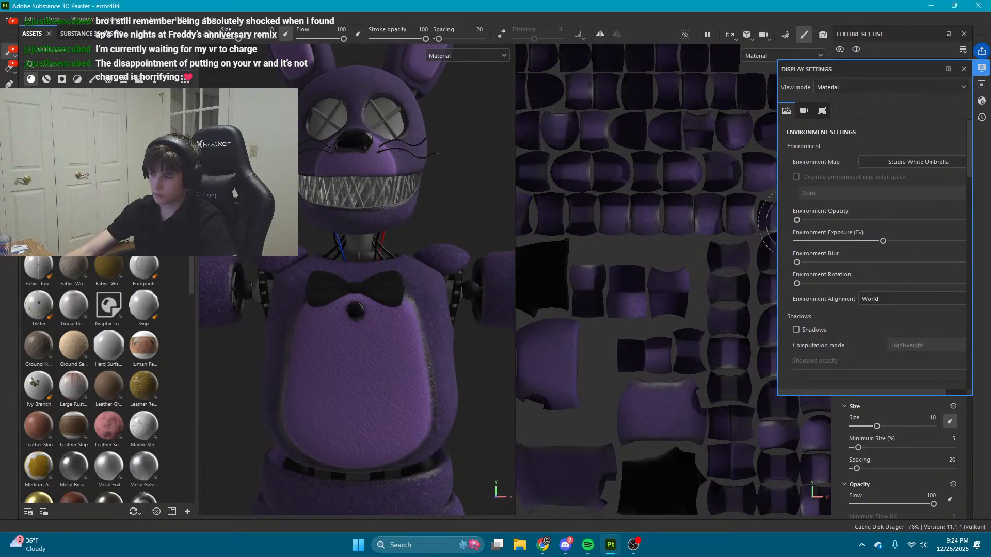
{"action": "scroll", "coordinate": [361, 313], "scroll_direction": "down", "scroll_amount": 4}
{"action": "scroll", "coordinate": [355, 326], "scroll_direction": "up", "scroll_amount": 4}
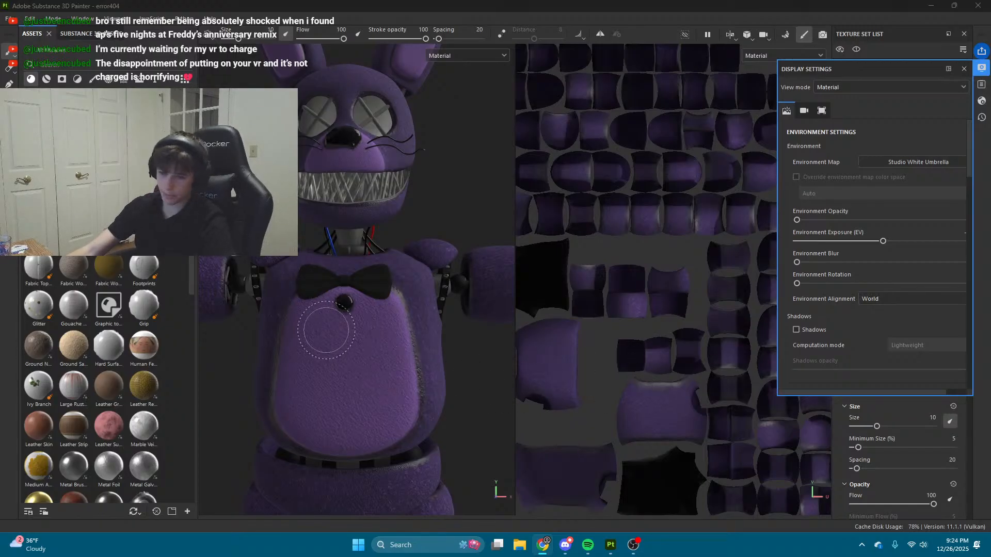
{"action": "scroll", "coordinate": [326, 330], "scroll_direction": "down", "scroll_amount": 5}
{"action": "scroll", "coordinate": [379, 346], "scroll_direction": "up", "scroll_amount": 4}
{"action": "mouse_move", "coordinate": [611, 545]}
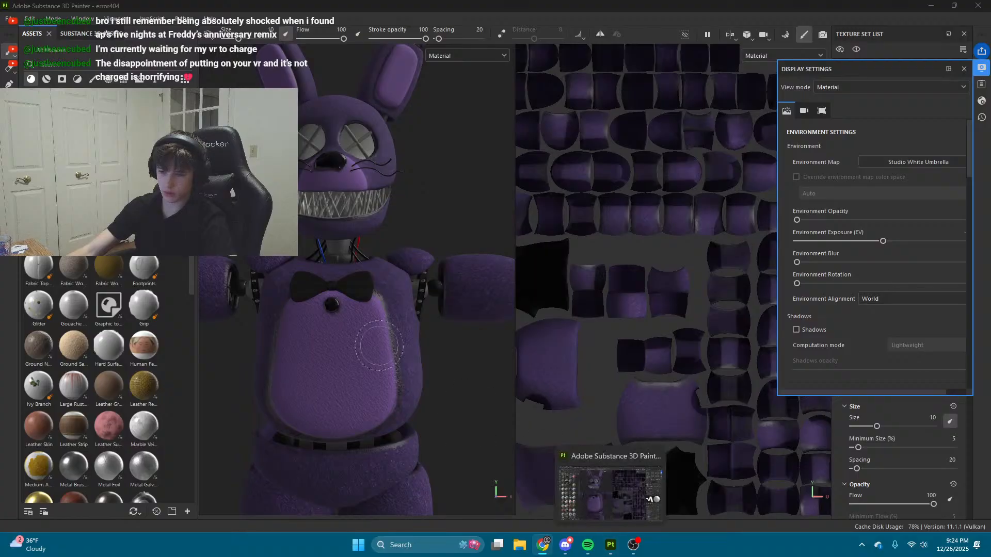
{"action": "scroll", "coordinate": [379, 346], "scroll_direction": "down", "scroll_amount": 4}
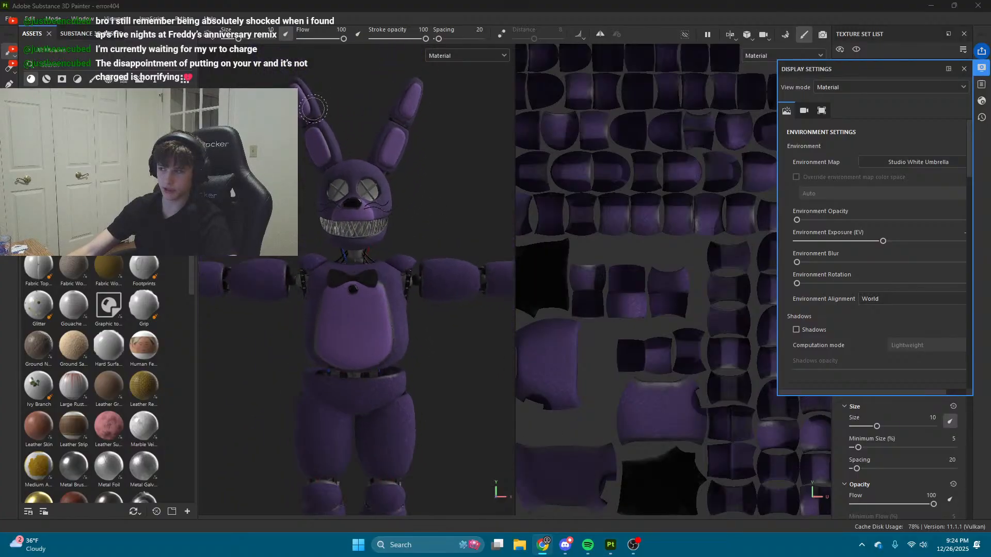
{"action": "scroll", "coordinate": [314, 109], "scroll_direction": "up", "scroll_amount": 3}
{"action": "middle_click_drag", "start_coordinate": [481, 296], "coordinate": [469, 273], "text": "alt"}
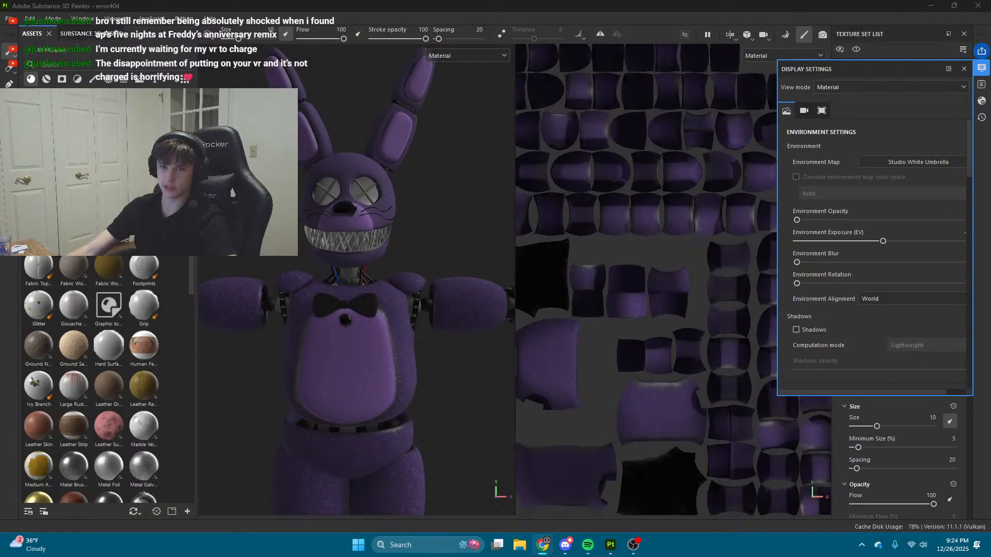
{"action": "left_click", "coordinate": [982, 68]}
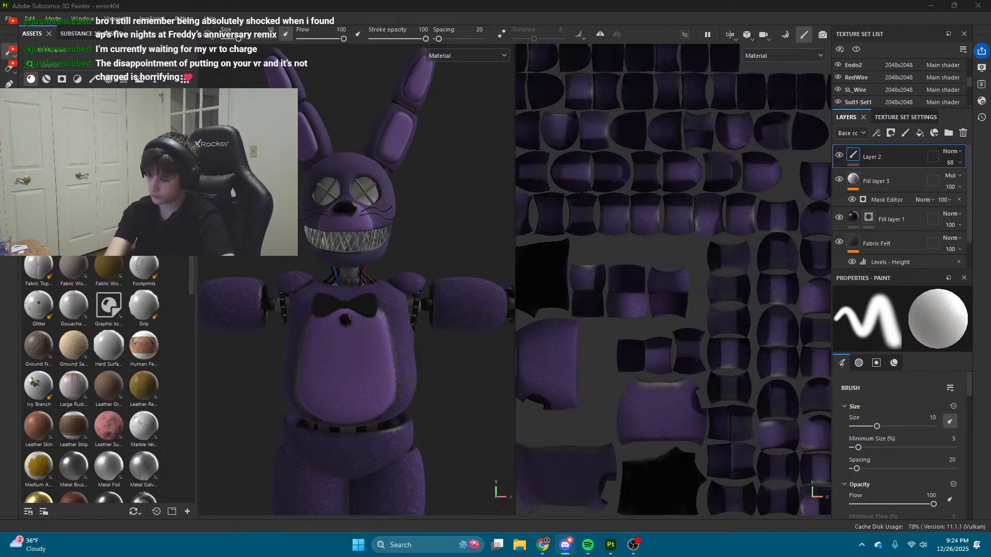
{"action": "key", "text": "alt+Tab"}
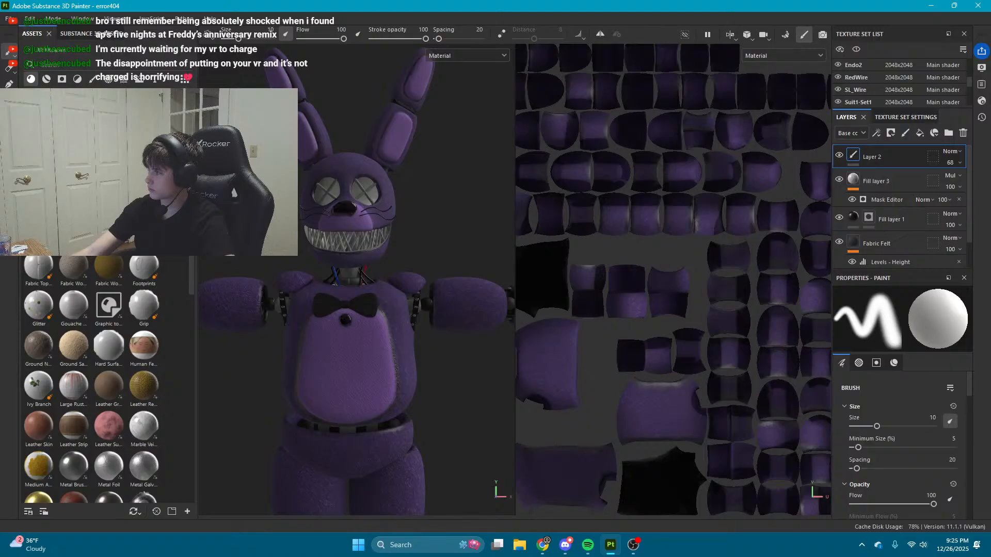
{"action": "key", "text": "alt+Tab"}
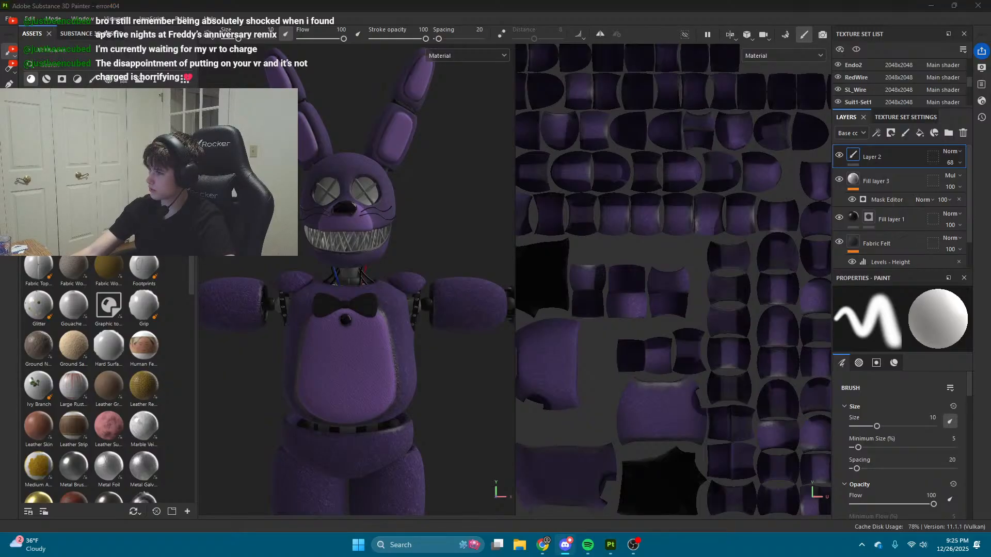
{"action": "key", "text": "alt+Tab"}
{"action": "key", "text": "alt+Tab"}
{"action": "key", "text": "alt+Tab"}
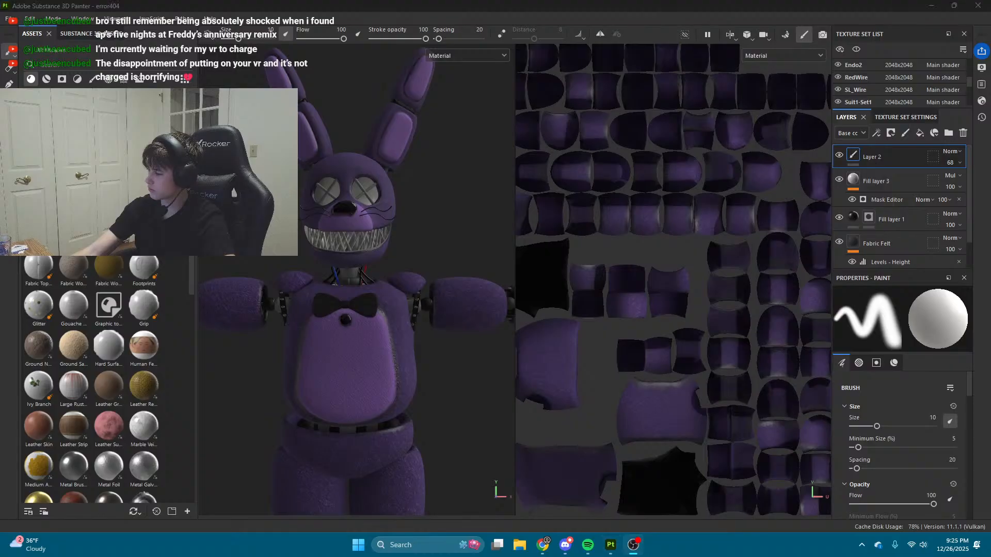
{"action": "key", "text": "alt+Tab"}
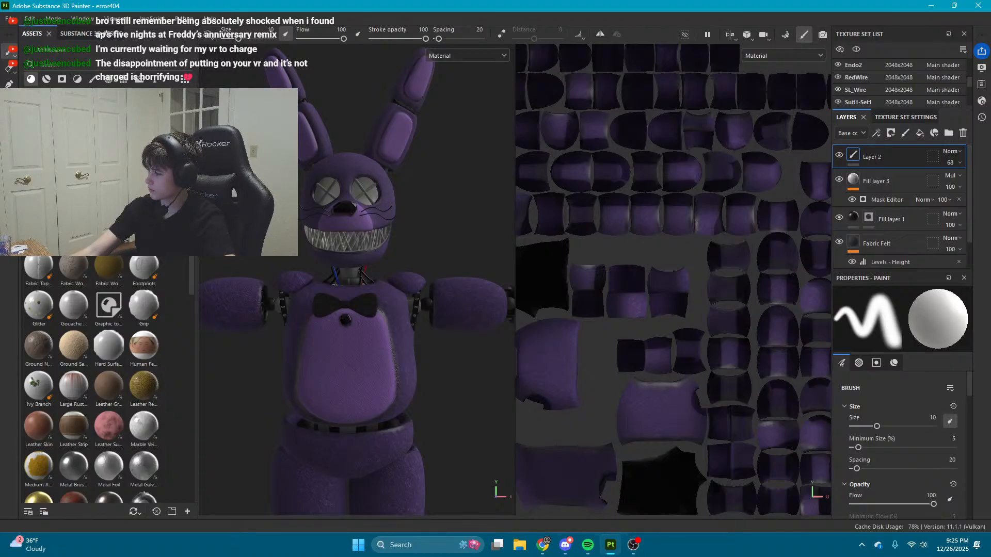
{"action": "key", "text": "alt+Tab"}
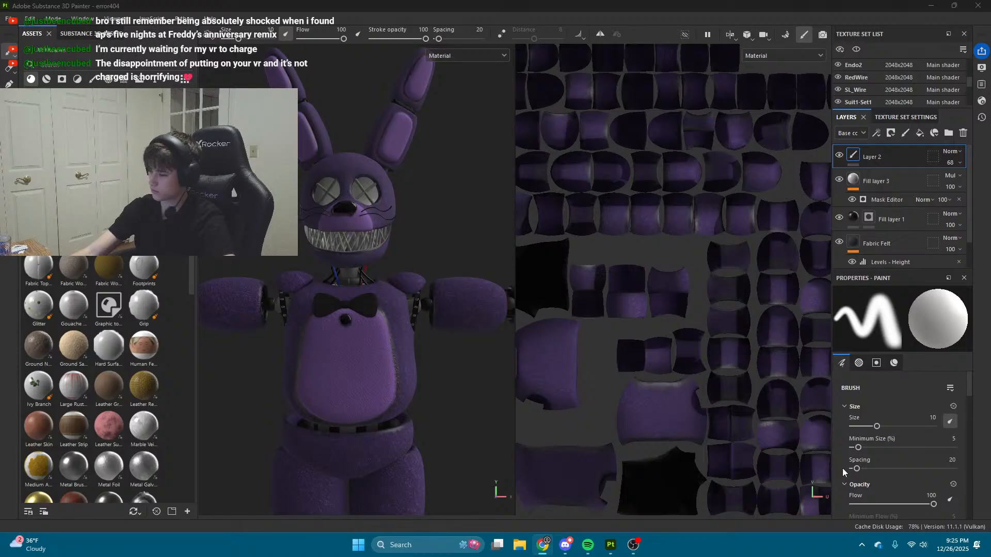
Step: Launch Blender 4.5, open the recent file Error404ewerq.blend, and close Blender again
{"action": "left_click", "coordinate": [441, 546]}
{"action": "type", "text": "blender 4.5"}
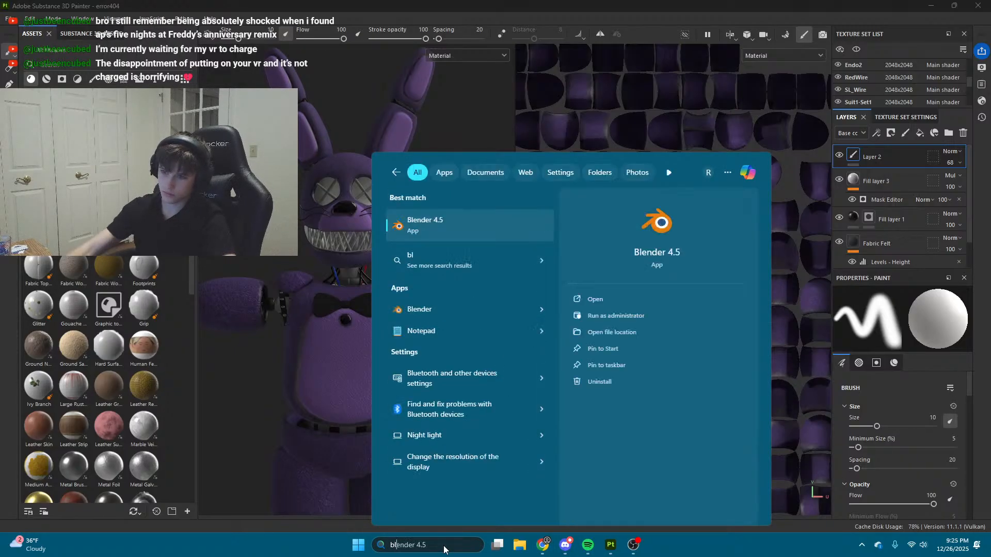
{"action": "left_click", "coordinate": [423, 223]}
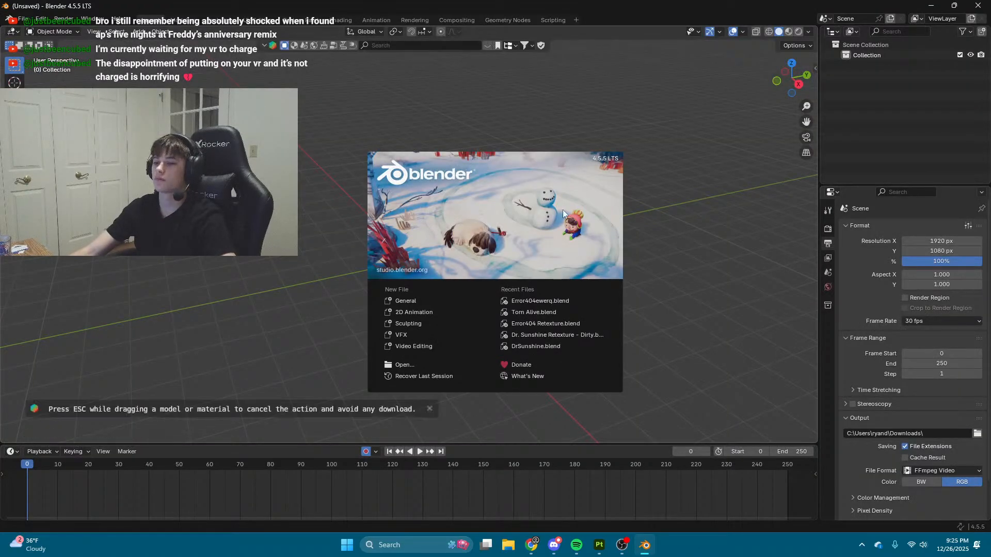
{"action": "left_click", "coordinate": [555, 301]}
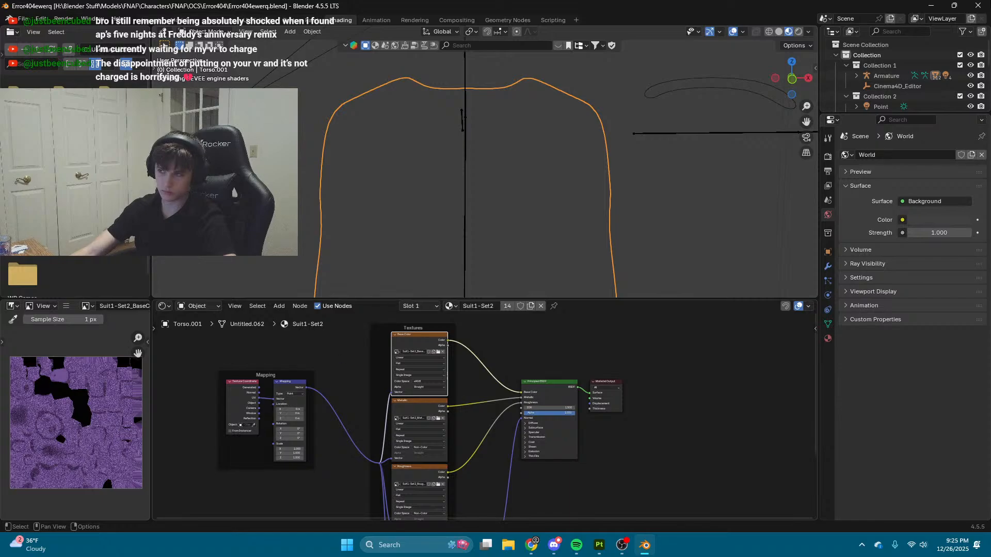
{"action": "left_click", "coordinate": [981, 6]}
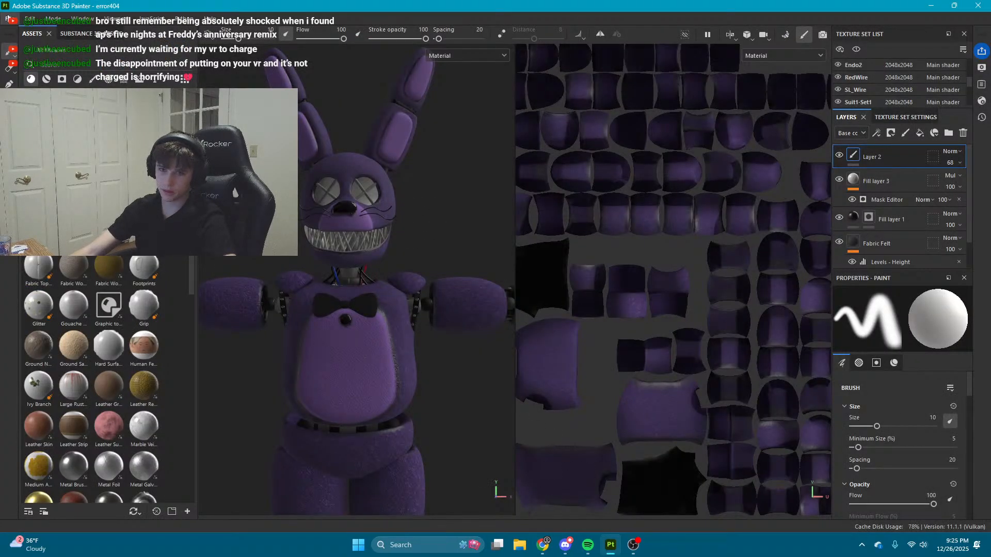
Step: Check the output maps of several texture sets and export all textures as 4096 8-bit PNGs with the Blender (Principled BSDF) template
{"action": "left_click", "coordinate": [9, 18]}
{"action": "left_click", "coordinate": [41, 181]}
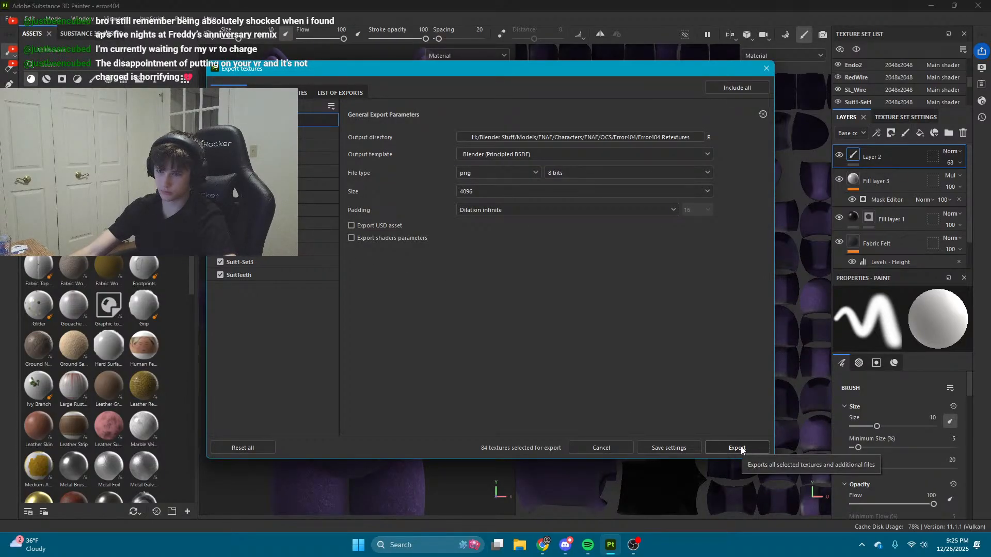
{"action": "left_click", "coordinate": [741, 449]}
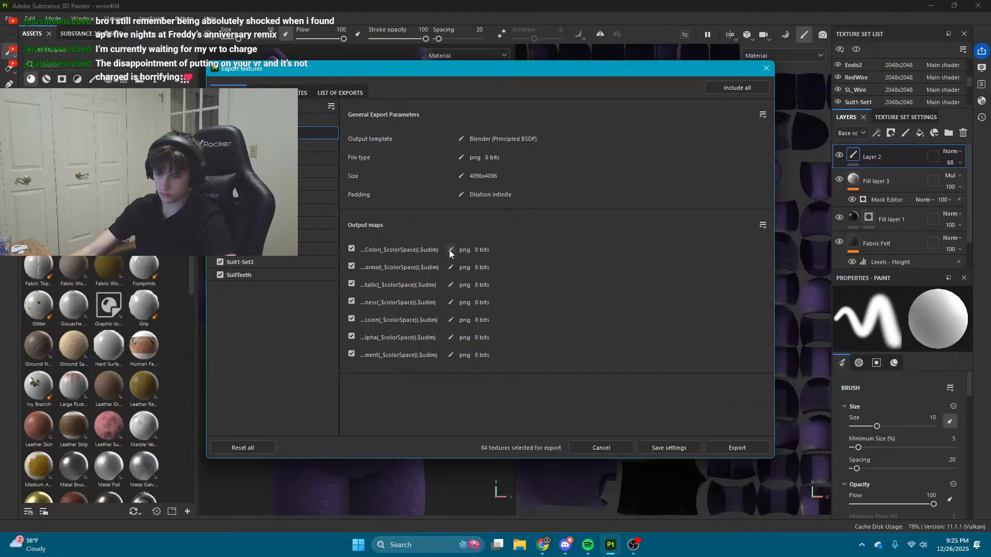
{"action": "left_click", "coordinate": [264, 146]}
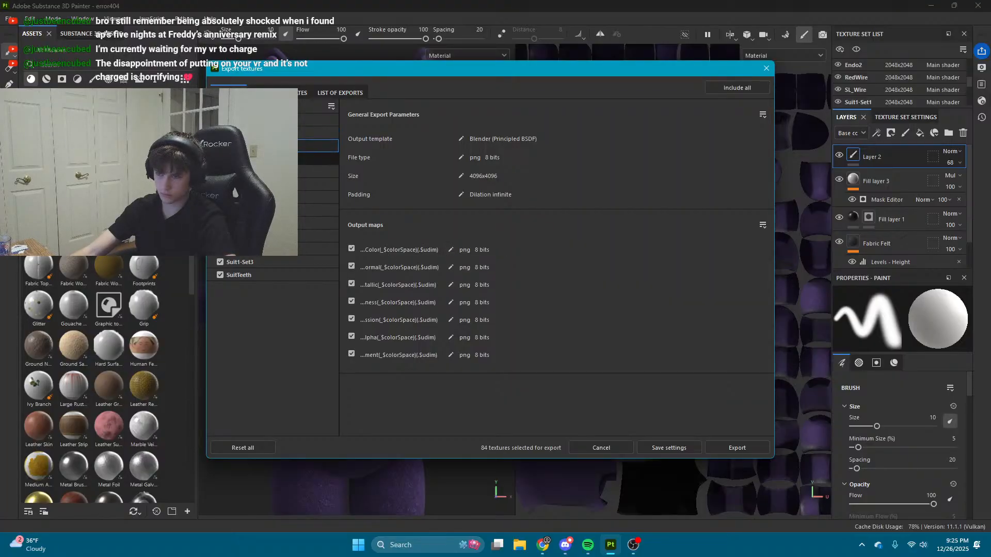
{"action": "left_click", "coordinate": [264, 159]}
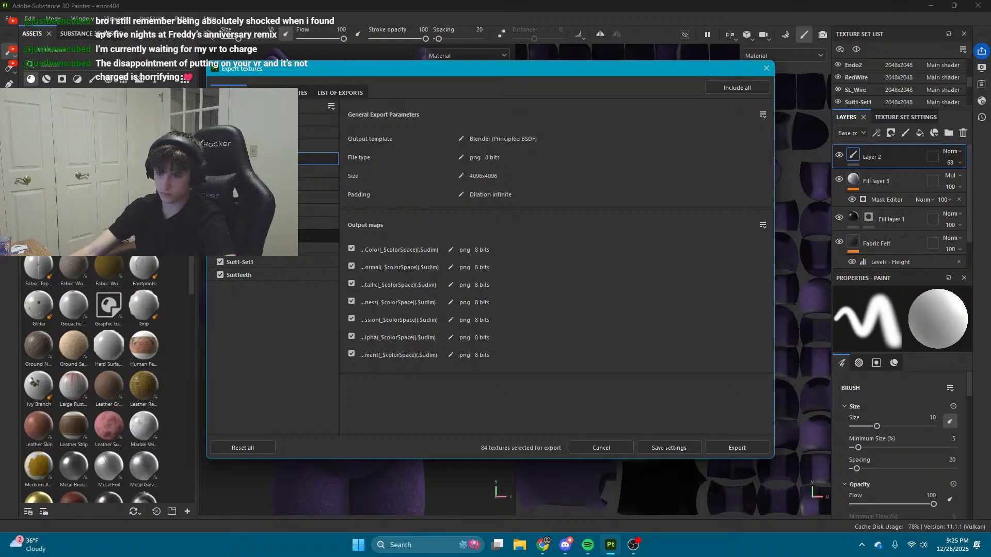
{"action": "left_click", "coordinate": [264, 236]}
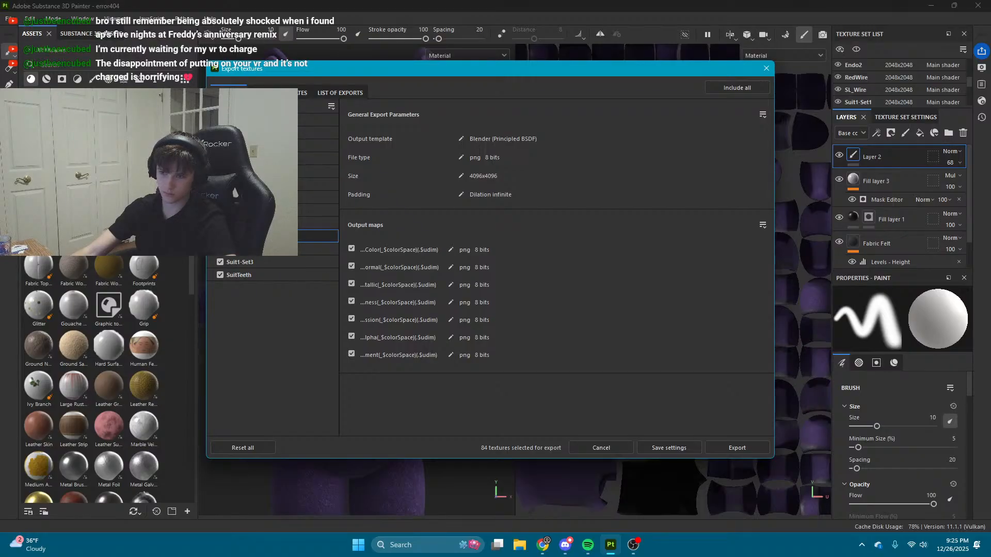
{"action": "left_click", "coordinate": [263, 253]}
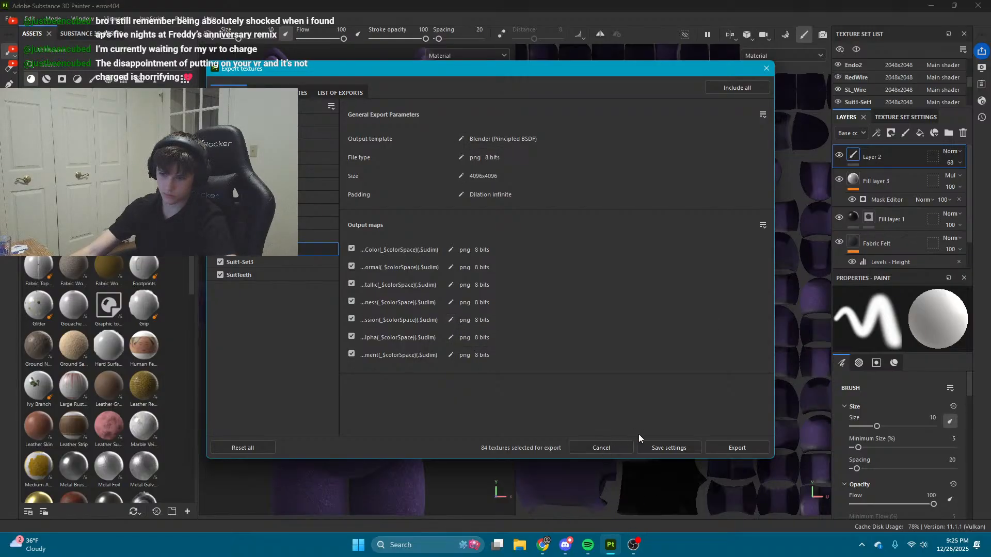
{"action": "left_click", "coordinate": [719, 447]}
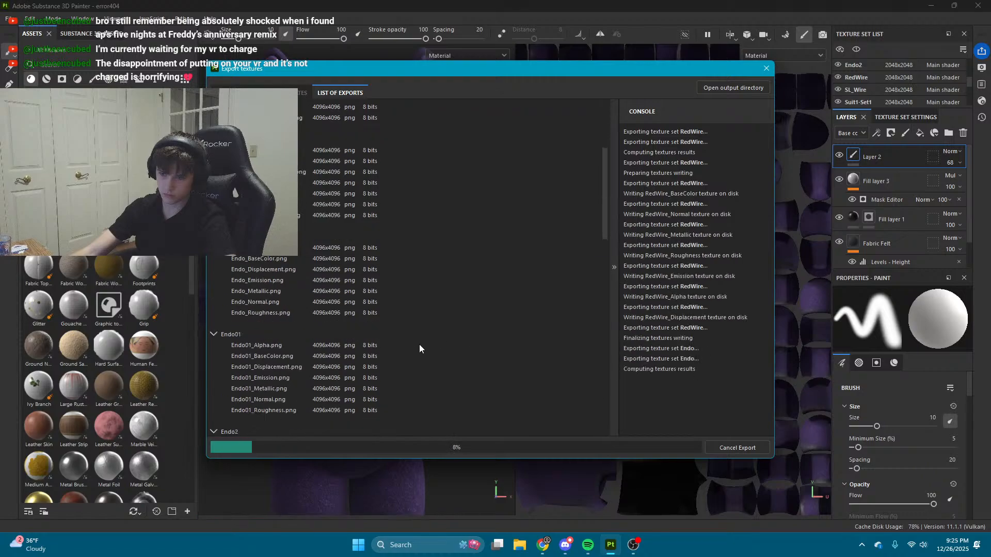
{"action": "scroll", "coordinate": [419, 345], "scroll_direction": "down", "scroll_amount": 10}
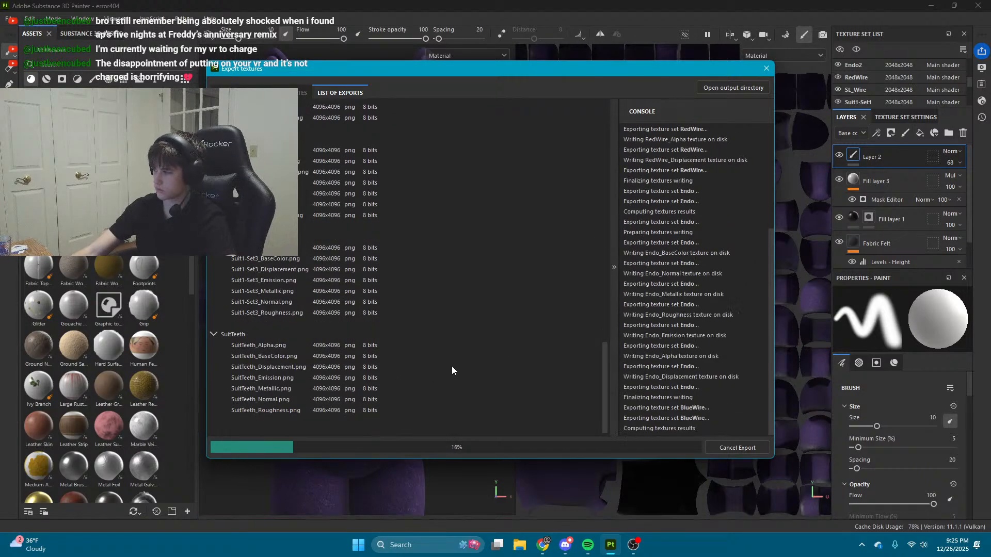
{"action": "mouse_move", "coordinate": [540, 545]}
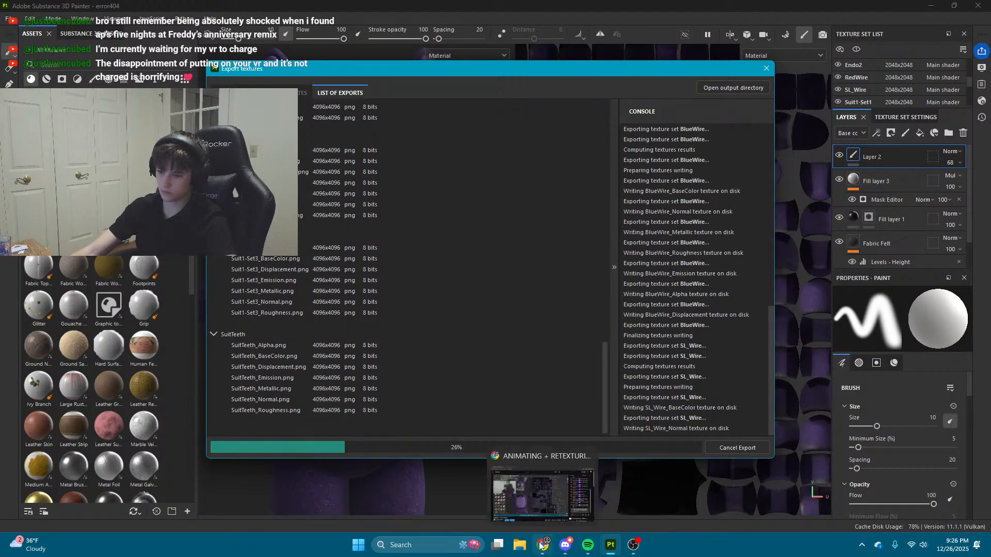
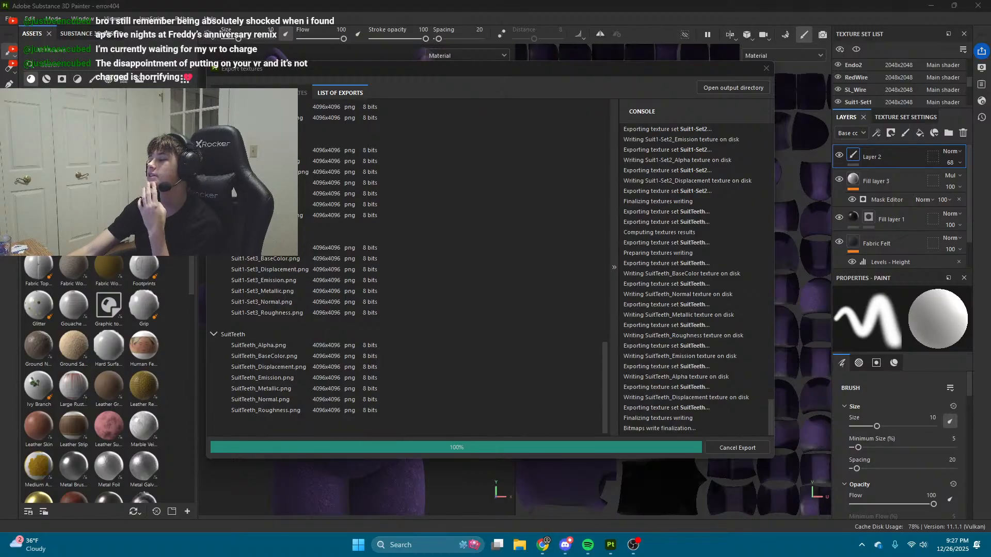
{"action": "key", "text": "super+e"}
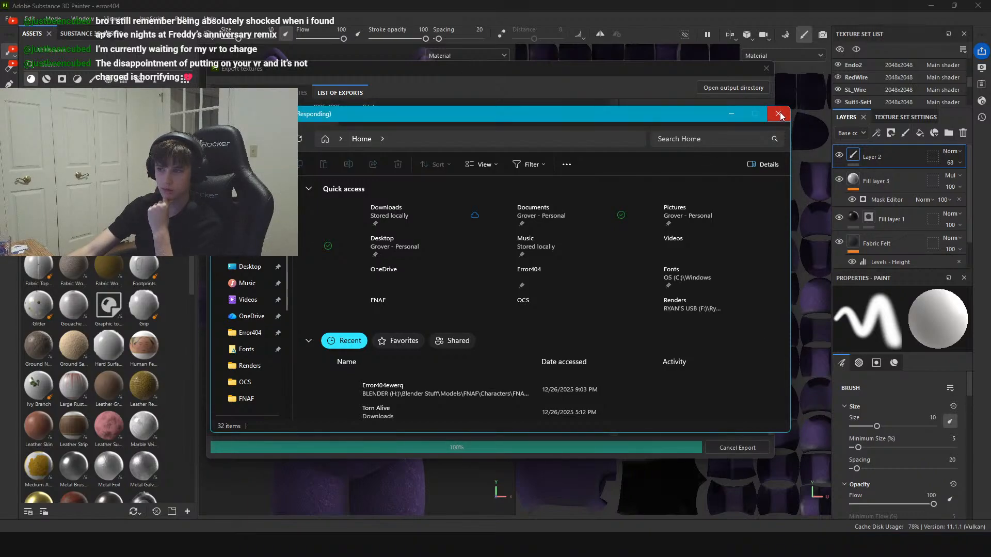
{"action": "left_click_drag", "start_coordinate": [562, 117], "coordinate": [394, 138]}
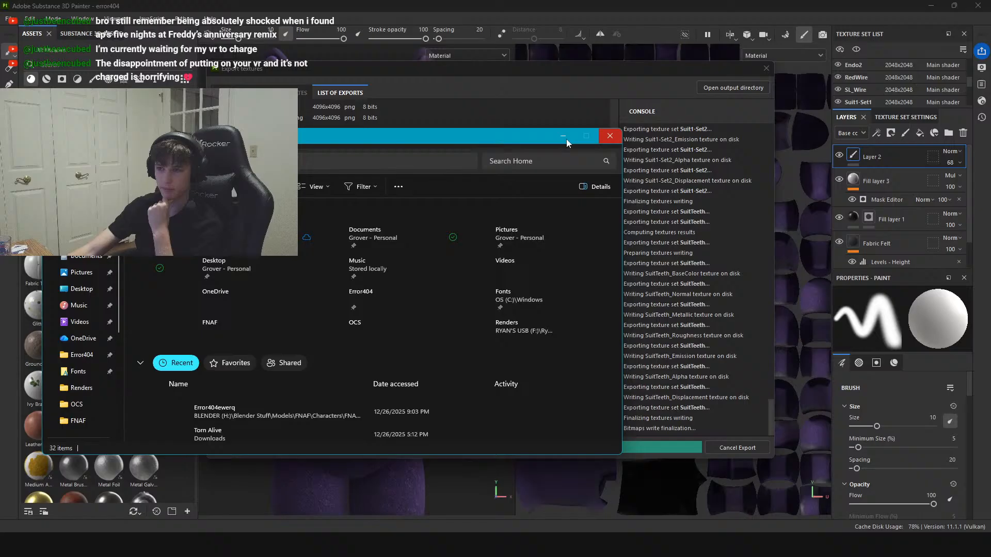
{"action": "left_click", "coordinate": [599, 137]}
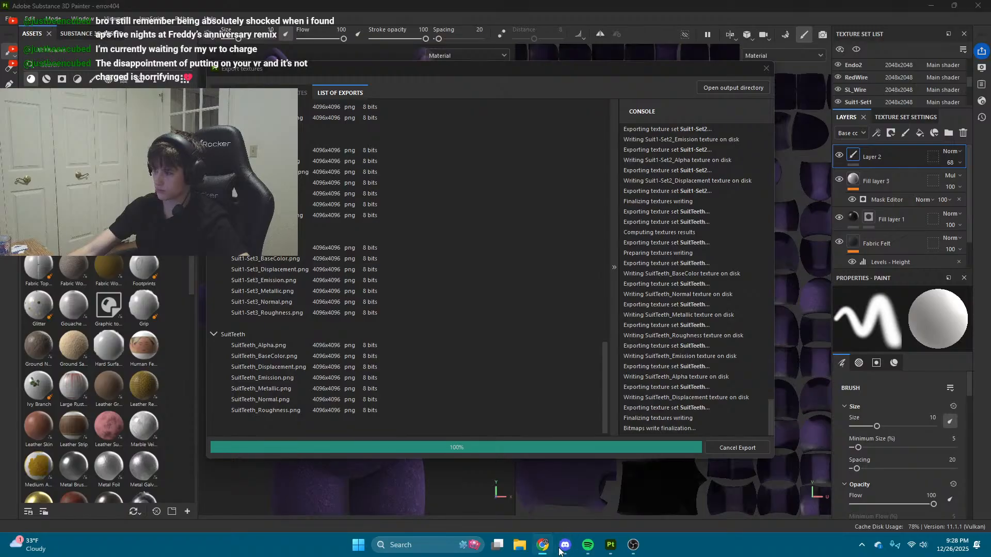
{"action": "mouse_move", "coordinate": [592, 555]}
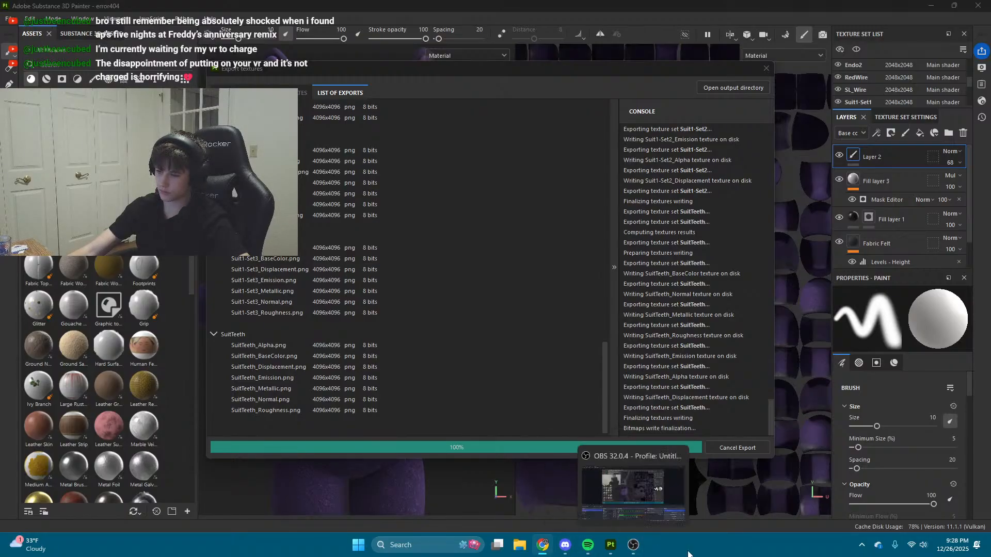
{"action": "left_click", "coordinate": [611, 545]}
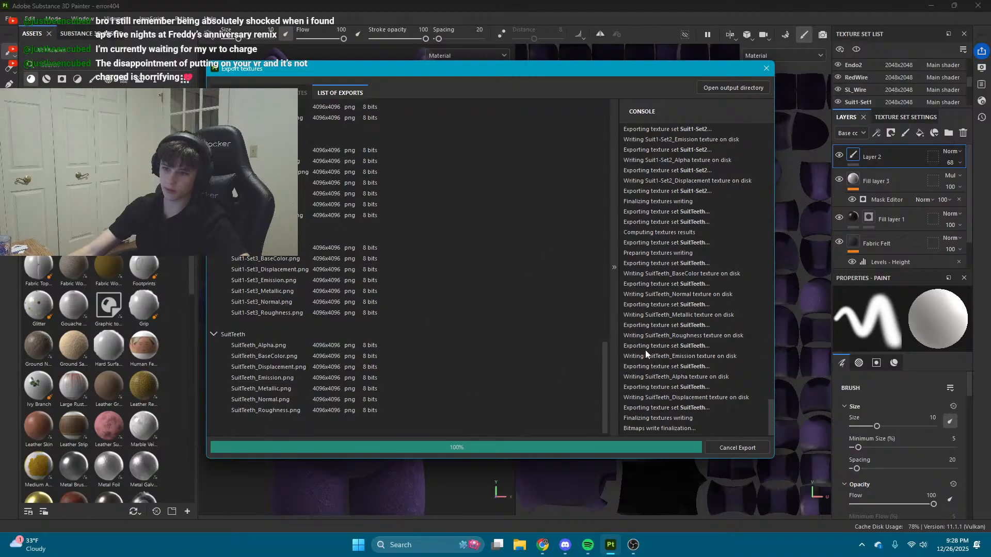
Step: Launch Blender and check on the texture export in Substance 3D Painter while it loads
{"action": "left_click", "coordinate": [427, 540]}
{"action": "left_click", "coordinate": [438, 191]}
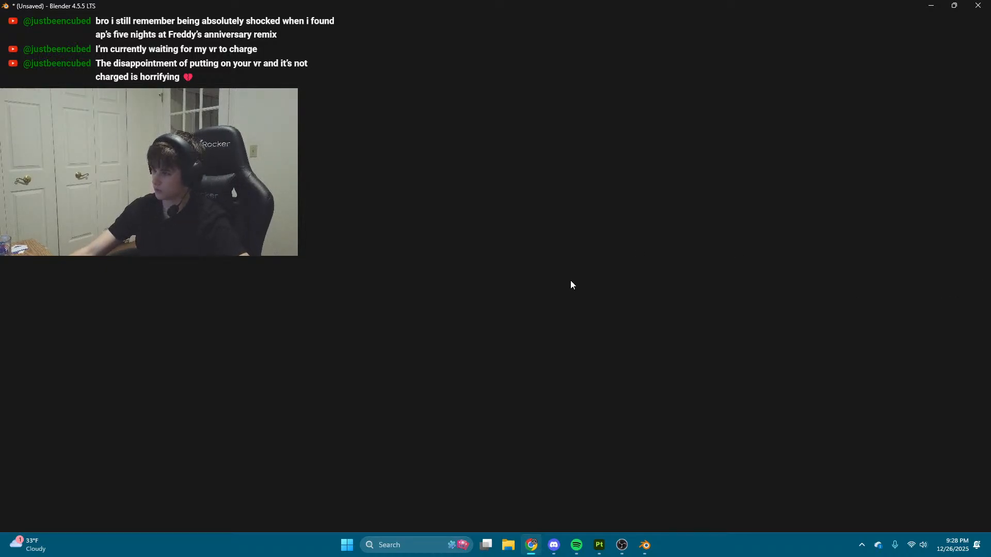
{"action": "left_click", "coordinate": [600, 550]}
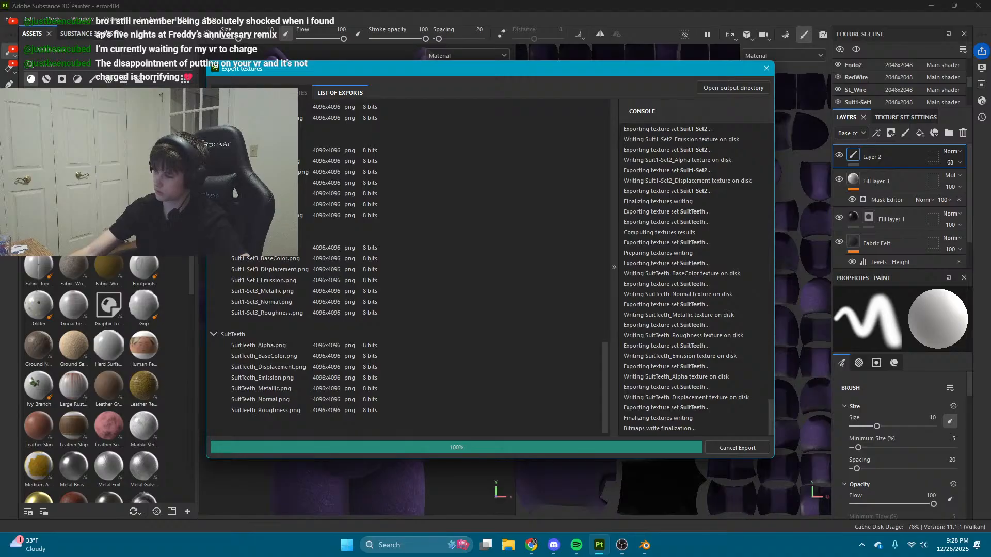
{"action": "left_click", "coordinate": [644, 544]}
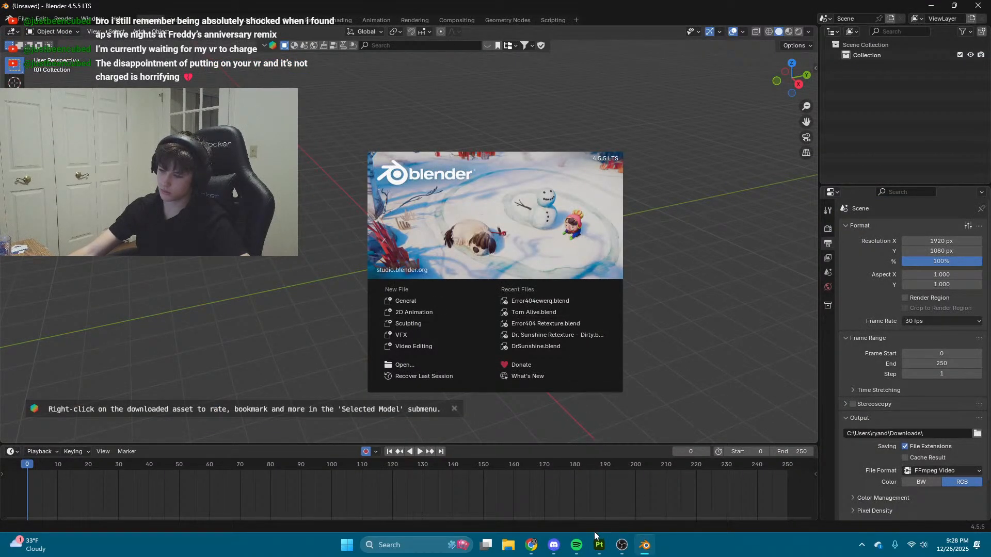
Step: Return to Substance 3D Painter to check the texture export, and close the export window
{"action": "left_click", "coordinate": [593, 545]}
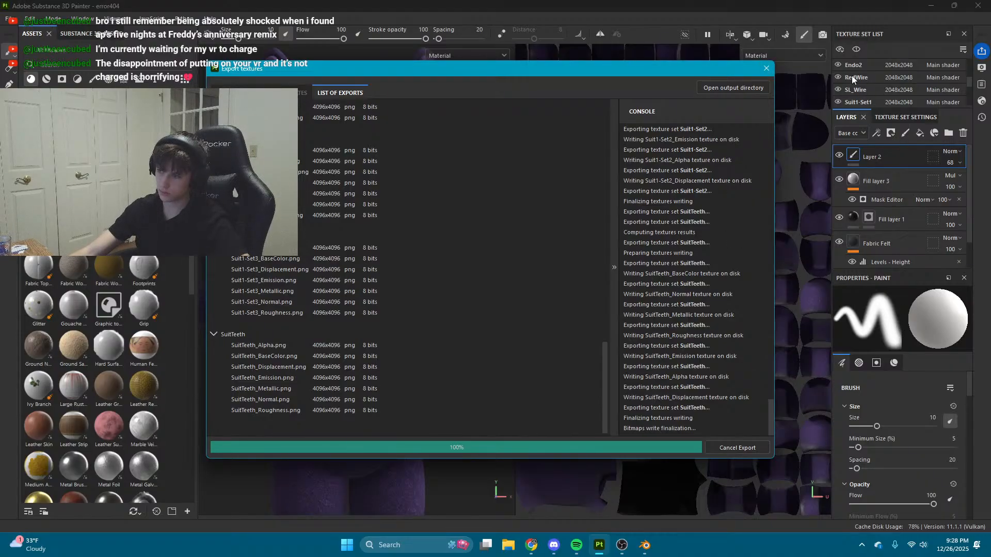
{"action": "left_click", "coordinate": [876, 94]}
{"action": "left_click", "coordinate": [876, 94]}
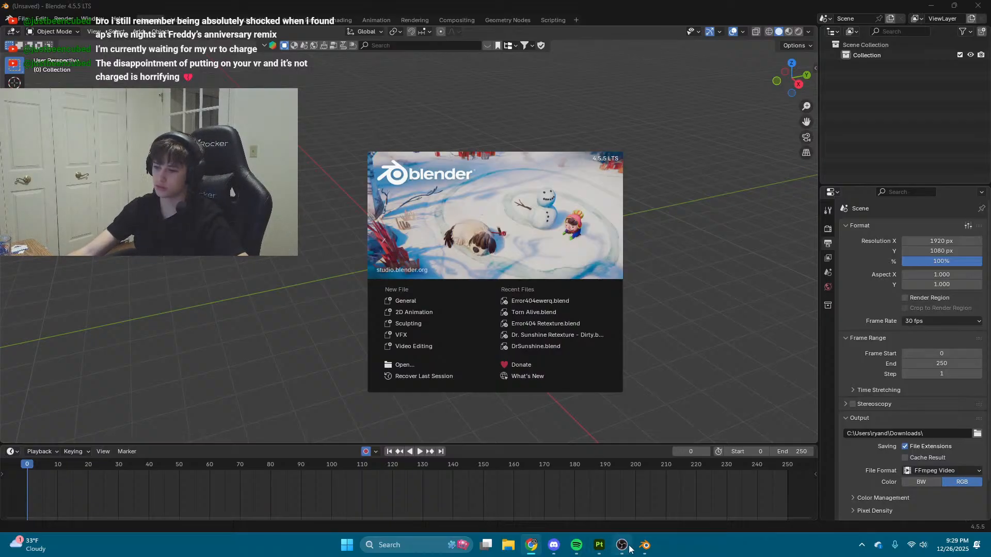
{"action": "left_click", "coordinate": [605, 545]}
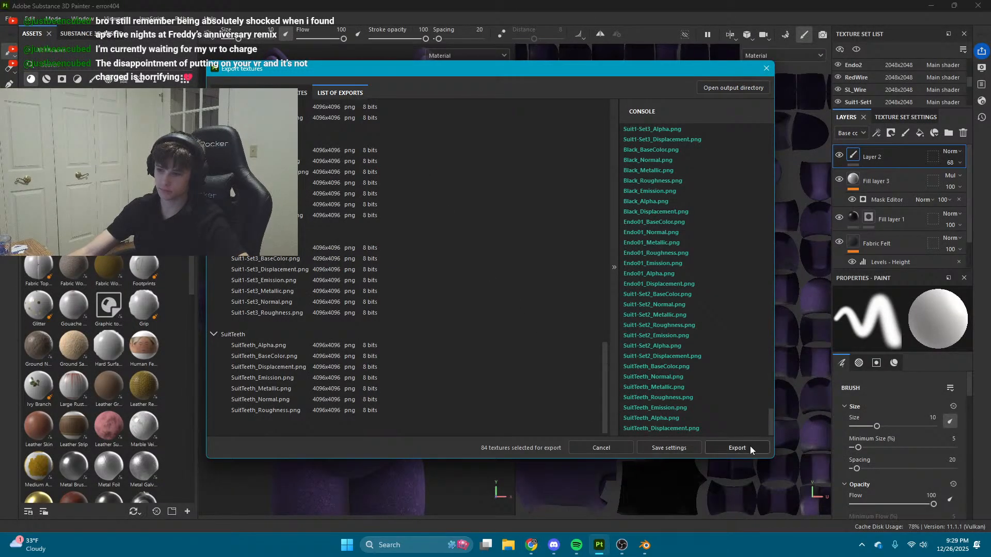
{"action": "left_click", "coordinate": [766, 68]}
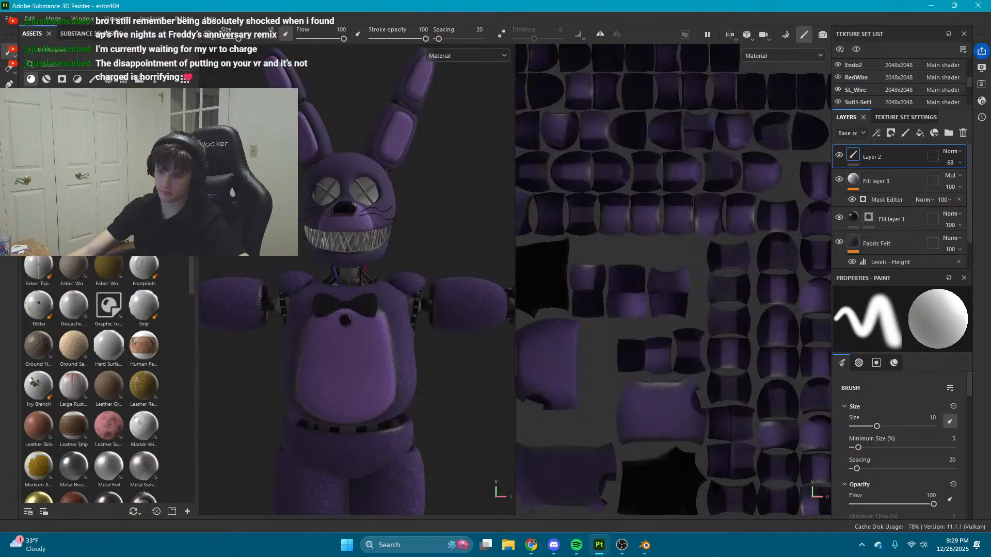
Step: Switch to Blender, open the recent file Error404ewerq.blend, and put the torso mesh into Edit Mode
{"action": "left_click", "coordinate": [645, 546]}
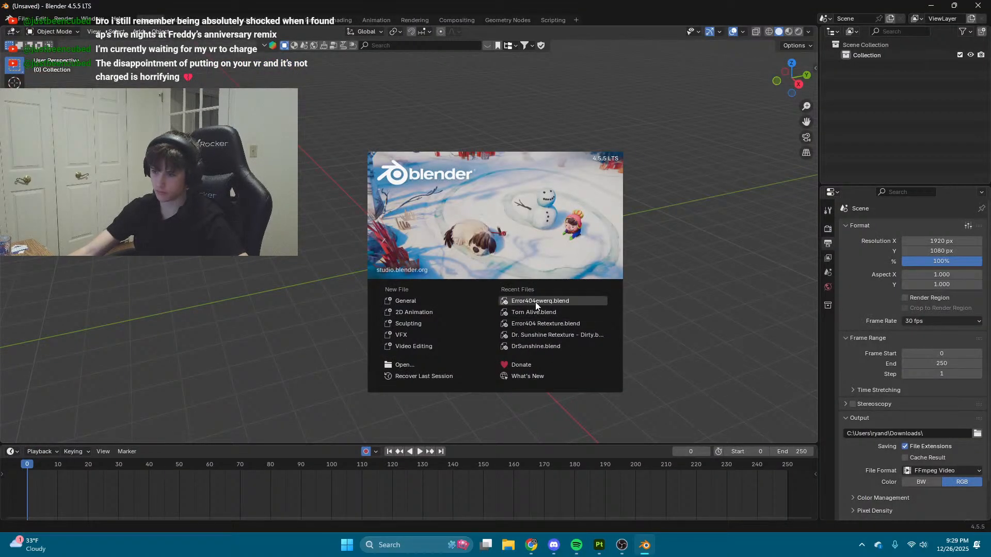
{"action": "left_click", "coordinate": [536, 301]}
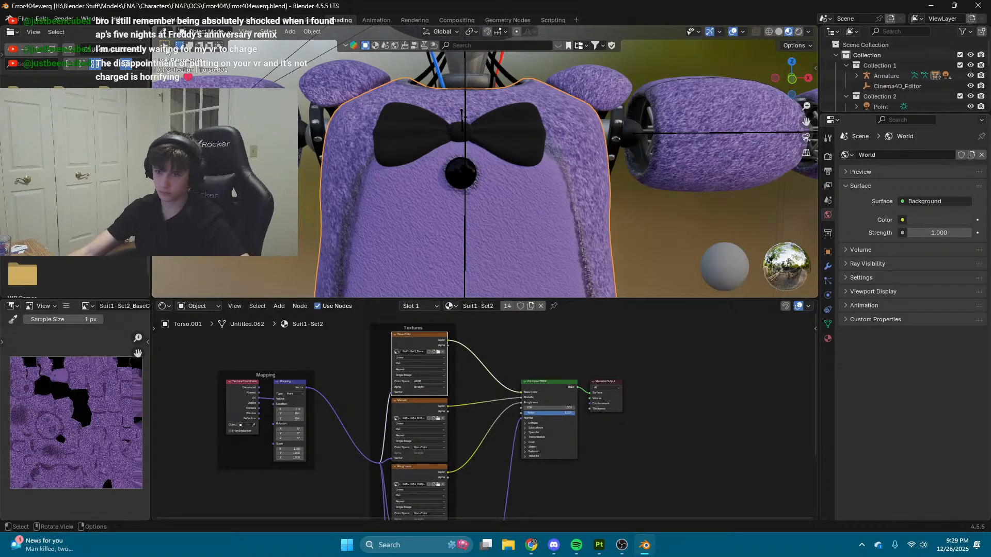
{"action": "left_click", "coordinate": [203, 31]}
{"action": "left_click", "coordinate": [203, 53]}
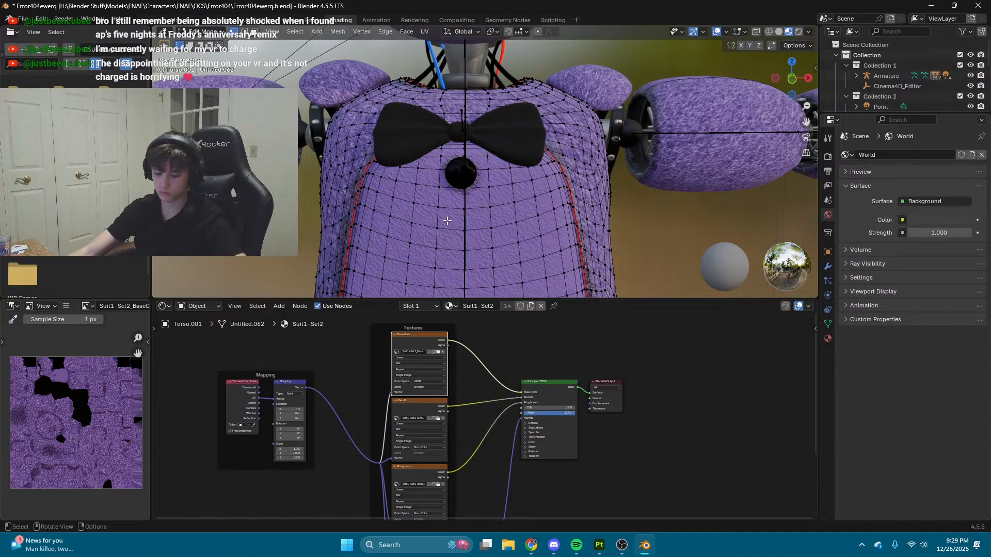
Step: Select all the linked geometry of the torso mesh, starting from its belly area
{"action": "key", "text": "a"}
{"action": "left_click", "coordinate": [514, 219]}
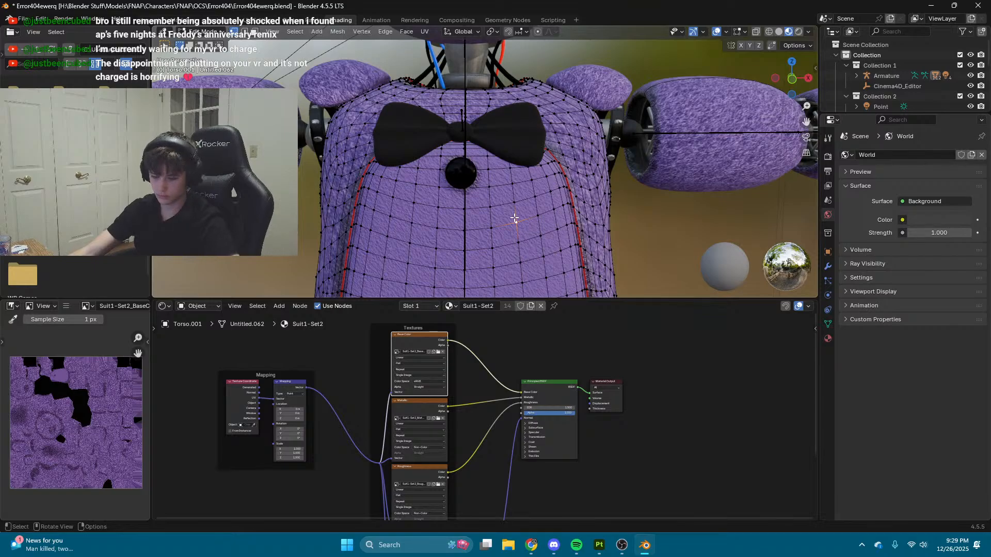
{"action": "key", "text": "shift+grave"}
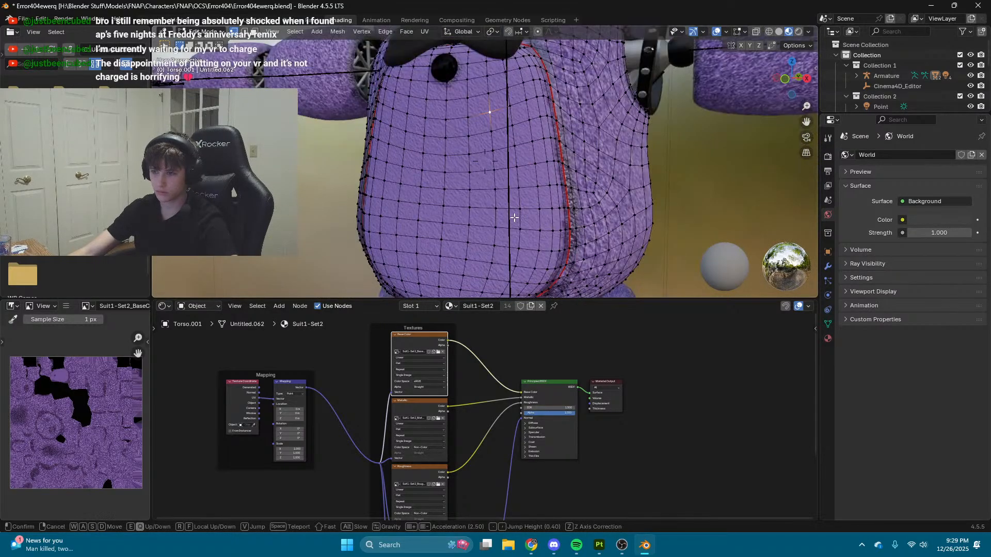
{"action": "key", "text": "w"}
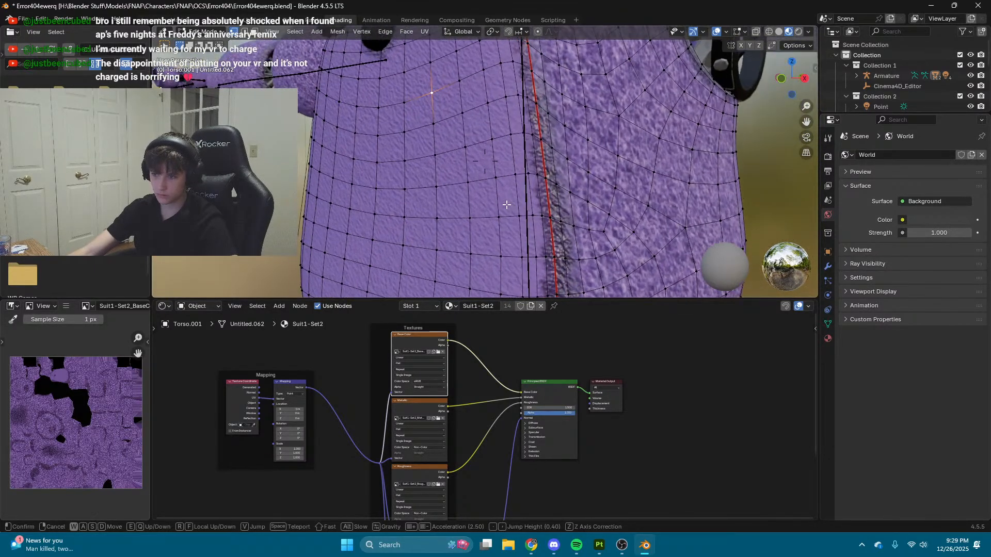
{"action": "left_click", "coordinate": [470, 182]}
{"action": "key", "text": "l"}
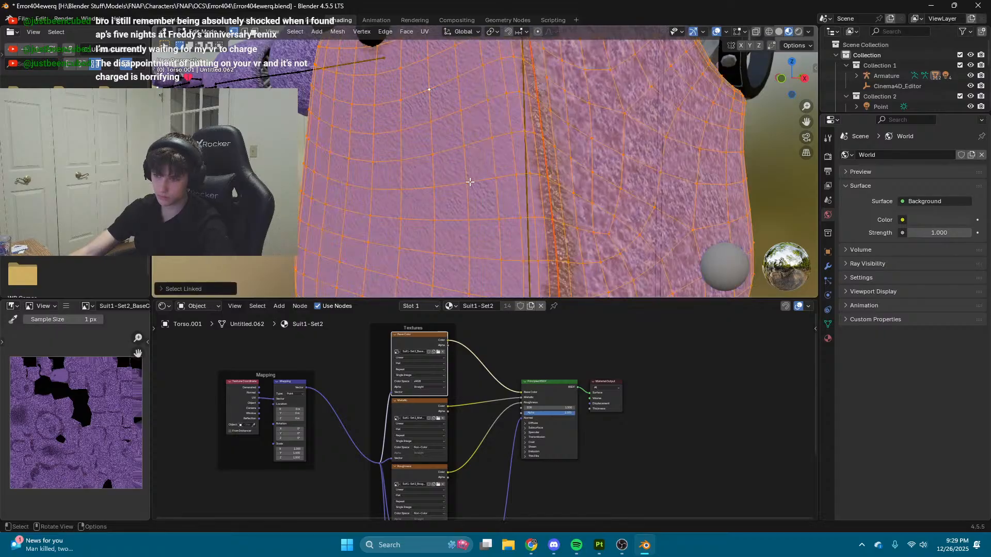
{"action": "key", "text": "shift+grave"}
{"action": "key", "text": "s"}
{"action": "left_click", "coordinate": [510, 178]}
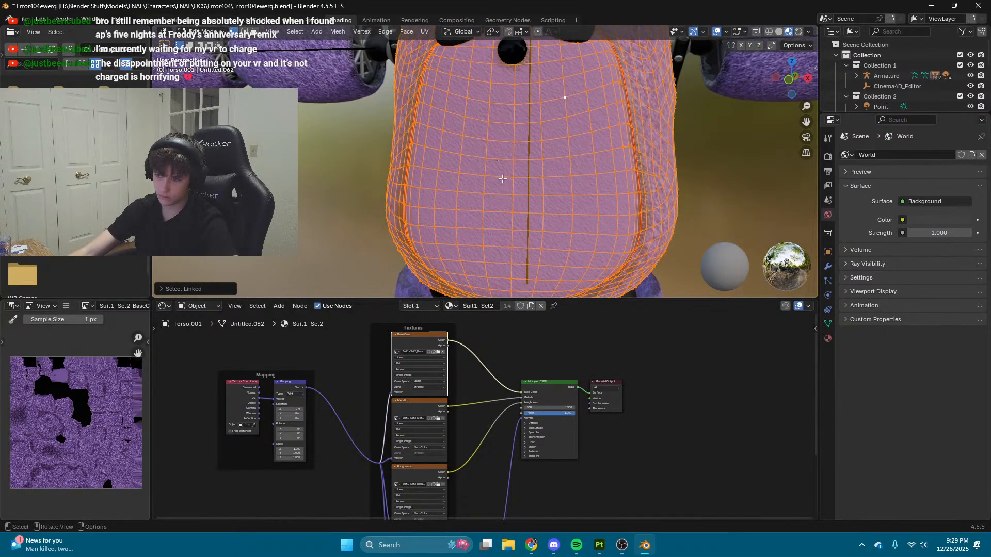
Step: Examine the textures on the torso's belly and side seam, and switch to Substance 3D Painter to compare the suit there
{"action": "left_click", "coordinate": [511, 178]}
{"action": "key", "text": "shift+grave"}
{"action": "key", "text": "s"}
{"action": "left_click", "coordinate": [553, 237]}
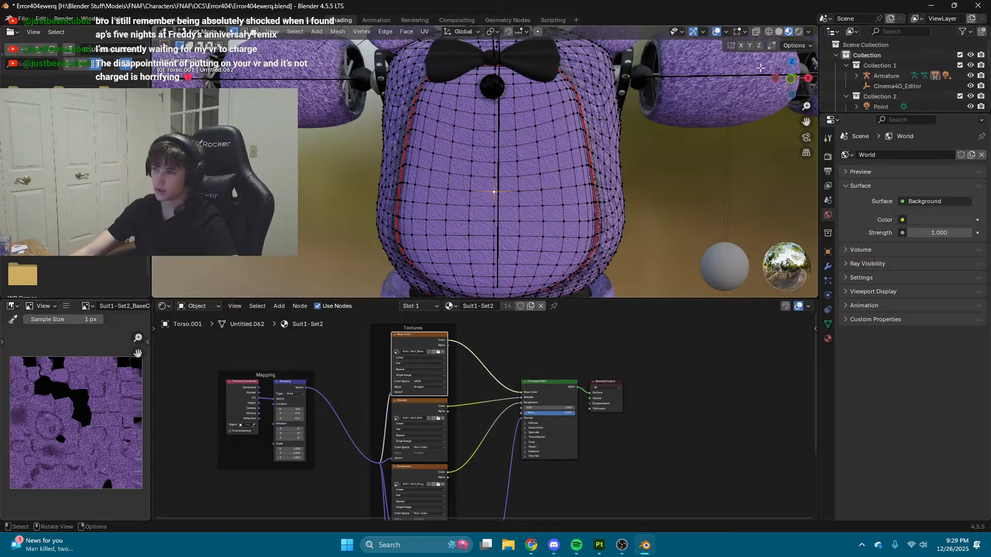
{"action": "key", "text": "shift+grave"}
{"action": "key", "text": "s"}
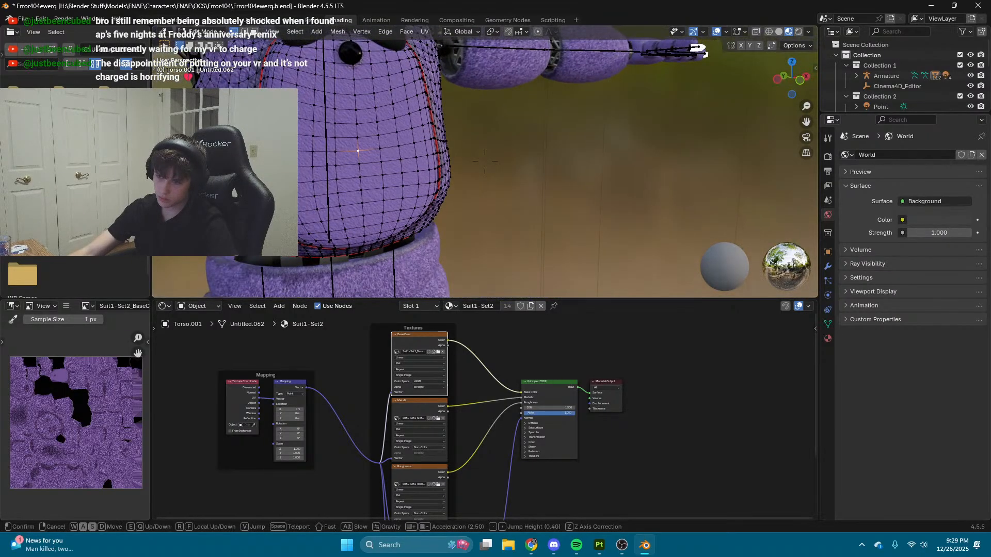
{"action": "key", "text": "shift+d"}
{"action": "key", "text": "w"}
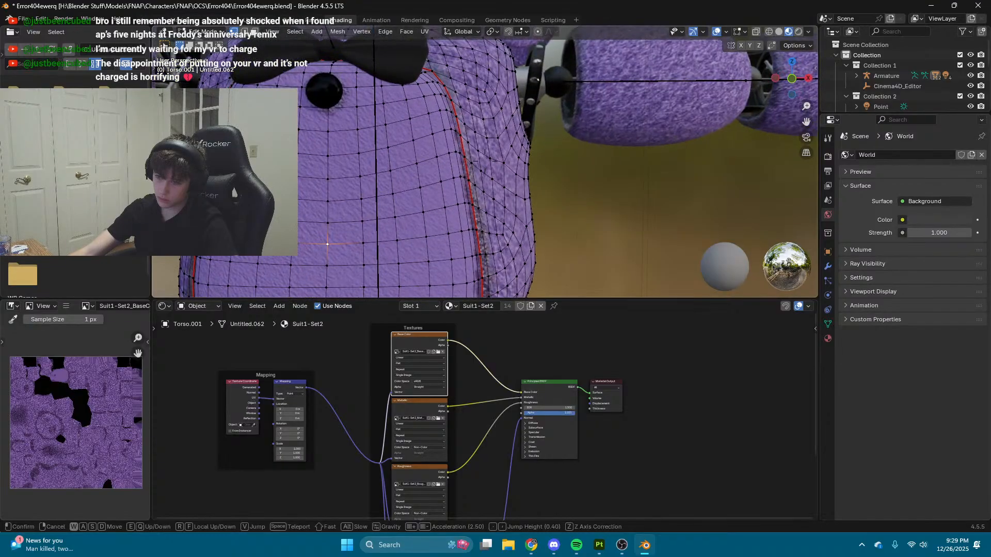
{"action": "left_click", "coordinate": [332, 209]}
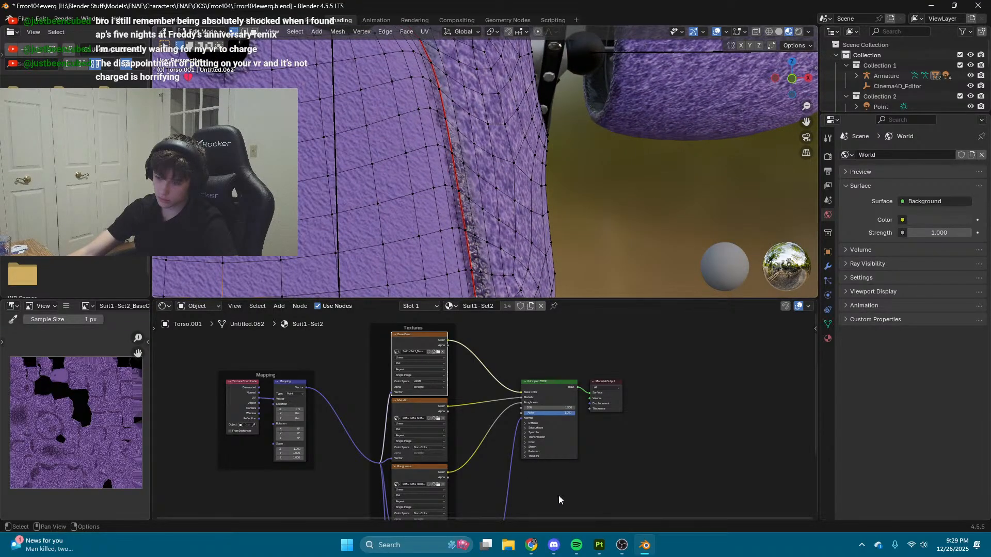
{"action": "left_click", "coordinate": [608, 550]}
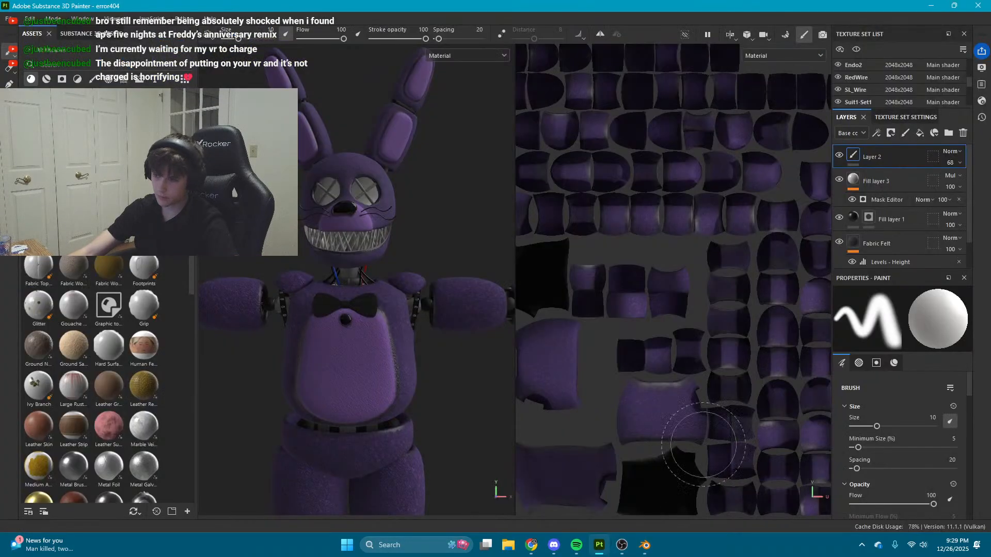
Step: Examine the felt texture on the belly and muzzle, and open the layer stack of texture set Suit1-Set1
{"action": "scroll", "coordinate": [407, 281], "scroll_direction": "up", "scroll_amount": 5}
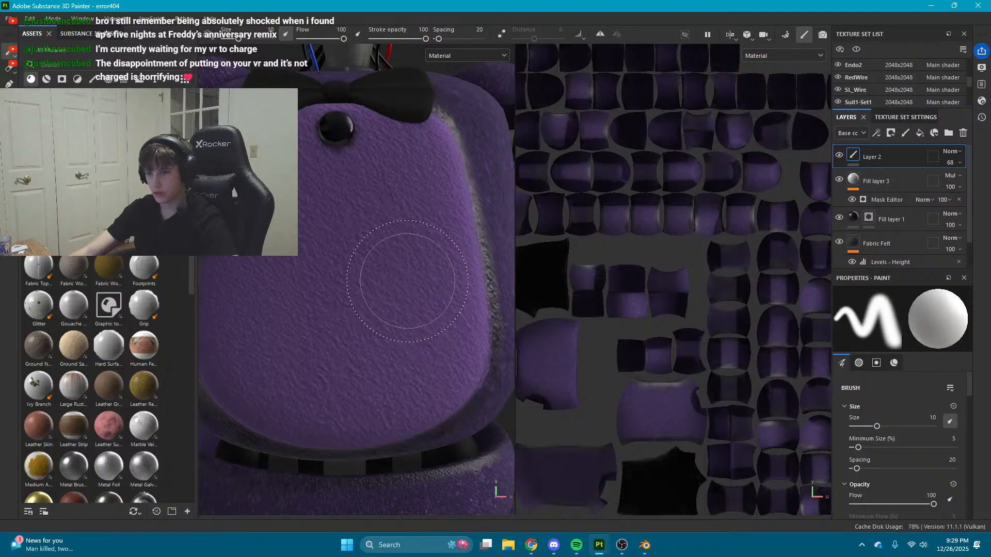
{"action": "left_click", "coordinate": [856, 101]}
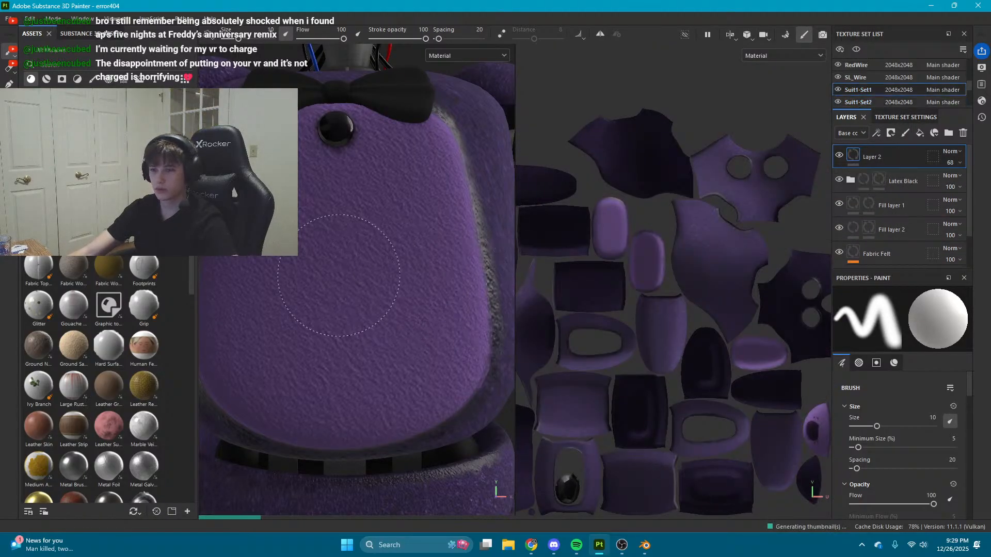
{"action": "scroll", "coordinate": [338, 275], "scroll_direction": "down", "scroll_amount": 6}
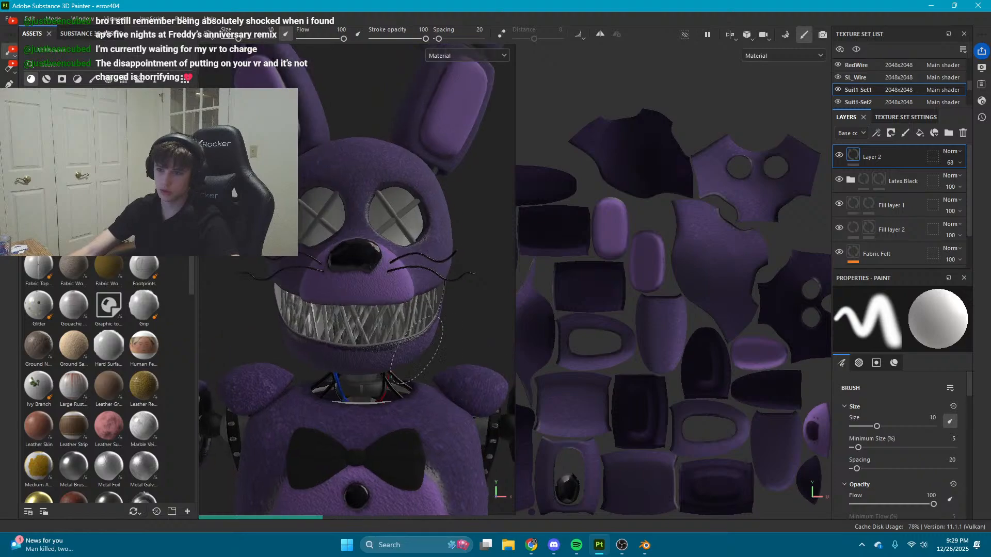
{"action": "scroll", "coordinate": [364, 269], "scroll_direction": "up", "scroll_amount": 5}
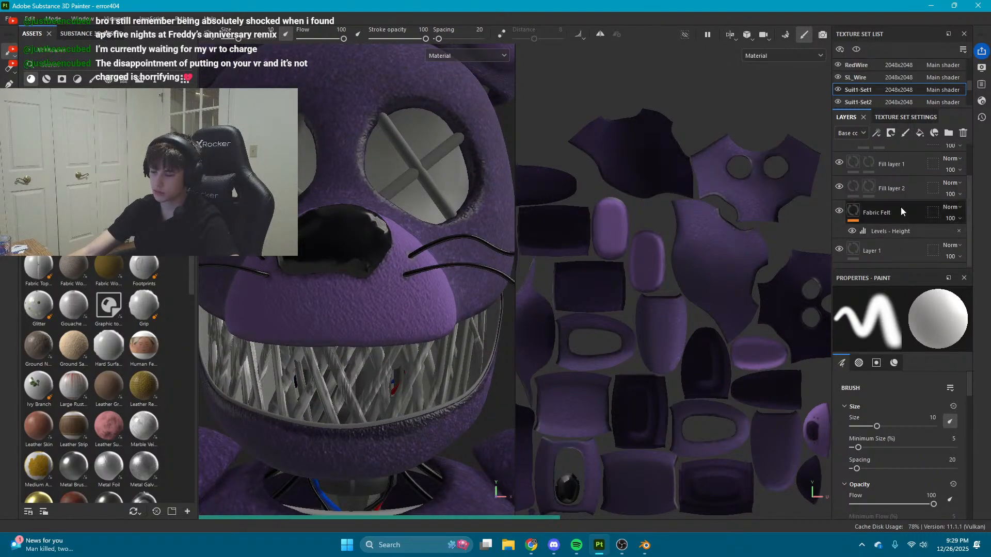
{"action": "scroll", "coordinate": [901, 210], "scroll_direction": "down", "scroll_amount": 1}
{"action": "scroll", "coordinate": [901, 211], "scroll_direction": "down", "scroll_amount": 2}
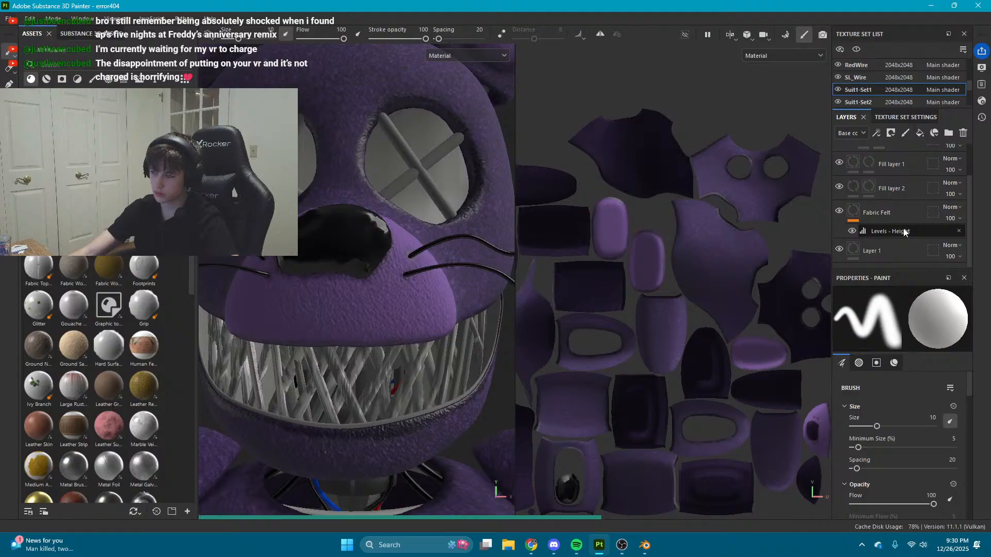
Step: Check the Fabric Felt height levels in Suit1-Set1, and move Fill layer 1 directly above the Latex Black folder
{"action": "left_click", "coordinate": [904, 233]}
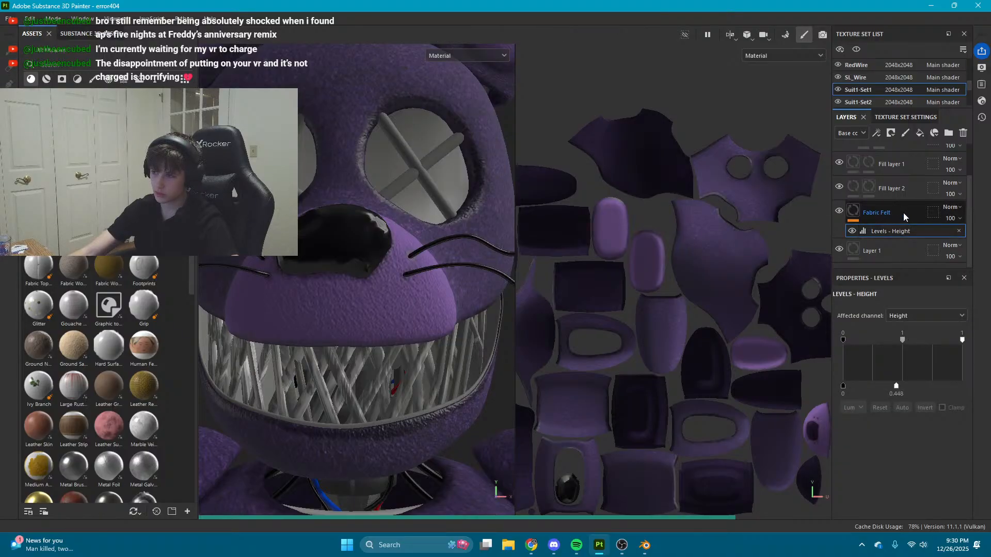
{"action": "left_click", "coordinate": [903, 213]}
{"action": "scroll", "coordinate": [897, 194], "scroll_direction": "up", "scroll_amount": 2}
{"action": "left_click", "coordinate": [897, 192]}
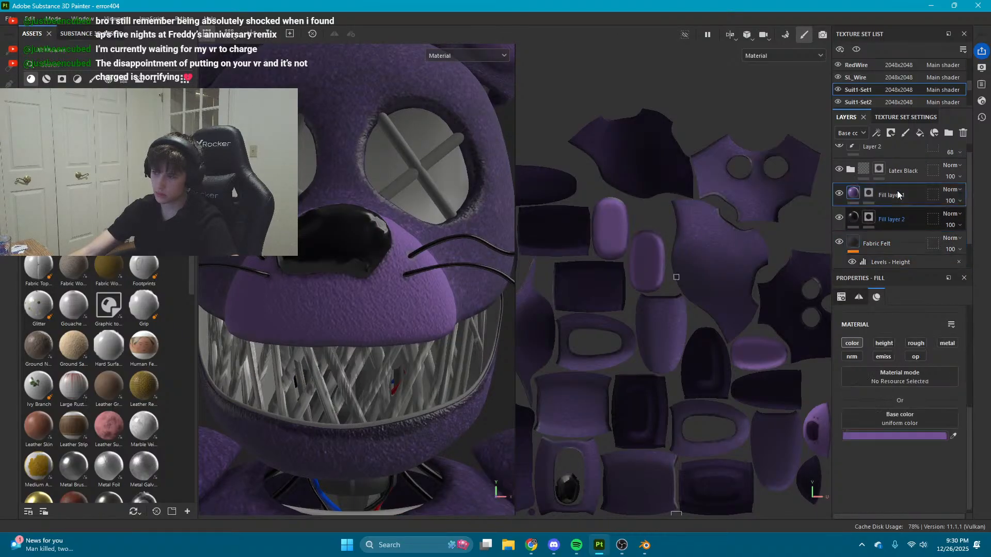
{"action": "scroll", "coordinate": [895, 202], "scroll_direction": "up", "scroll_amount": 1}
{"action": "mouse_move", "coordinate": [896, 206]}
{"action": "left_mouse_down"}
{"action": "mouse_move", "coordinate": [890, 147]}
{"action": "mouse_move", "coordinate": [896, 194]}
{"action": "left_mouse_up"}
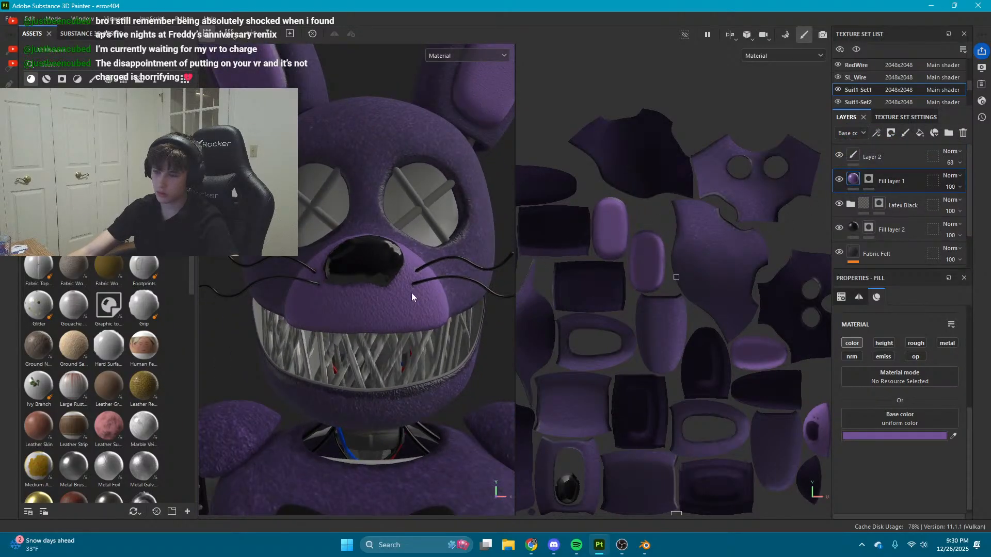
Step: Try to reorder Layer 2 and Fill layer 1 in Suit1-Set1, and undo the move
{"action": "scroll", "coordinate": [349, 338], "scroll_direction": "up", "scroll_amount": 2}
{"action": "scroll", "coordinate": [413, 277], "scroll_direction": "up", "scroll_amount": 2}
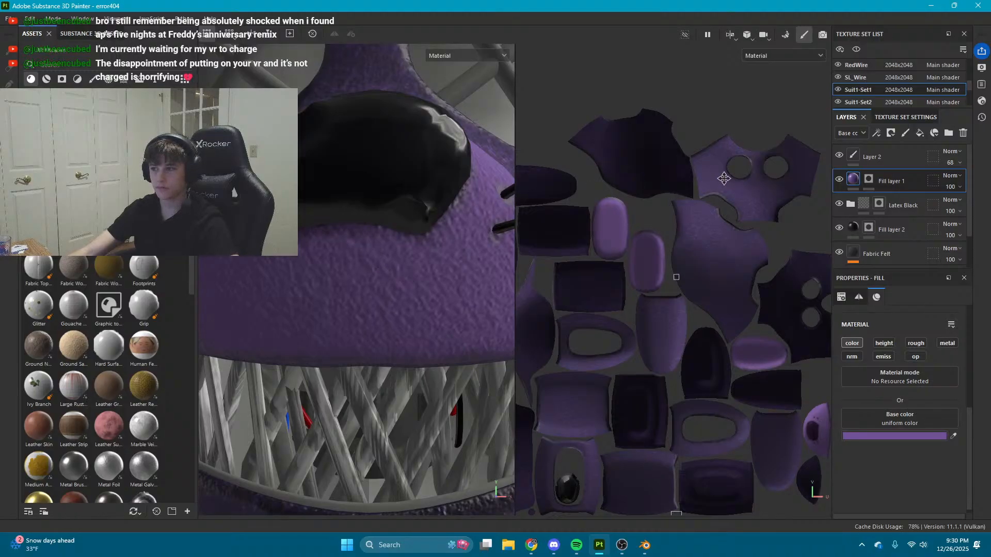
{"action": "mouse_move", "coordinate": [903, 182]}
{"action": "left_mouse_down"}
{"action": "mouse_move", "coordinate": [909, 223]}
{"action": "mouse_move", "coordinate": [894, 196]}
{"action": "mouse_move", "coordinate": [909, 165]}
{"action": "left_mouse_up"}
{"action": "left_click", "coordinate": [882, 156]}
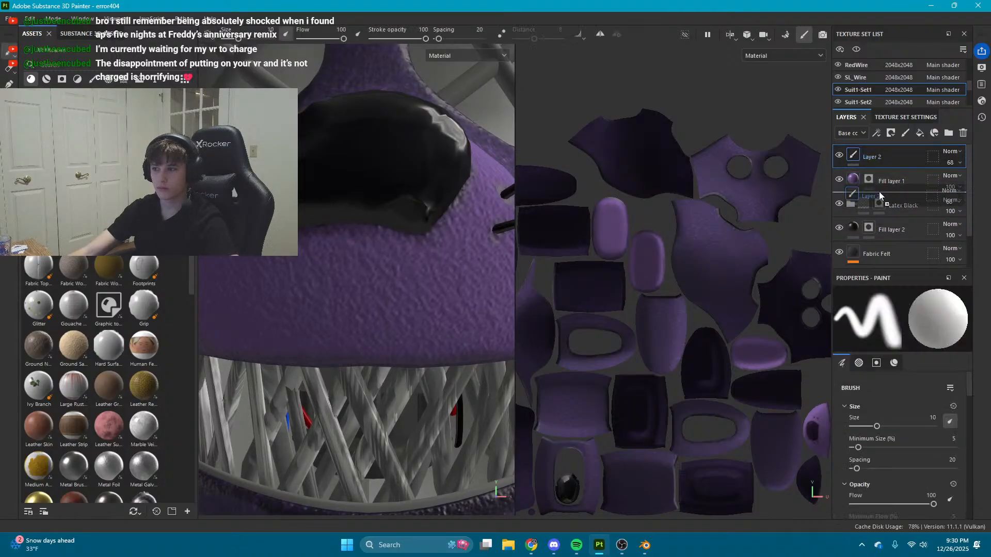
{"action": "left_click", "coordinate": [883, 178], "text": "shift"}
{"action": "left_click_drag", "start_coordinate": [884, 178], "coordinate": [896, 209]}
{"action": "key", "text": "ctrl+z"}
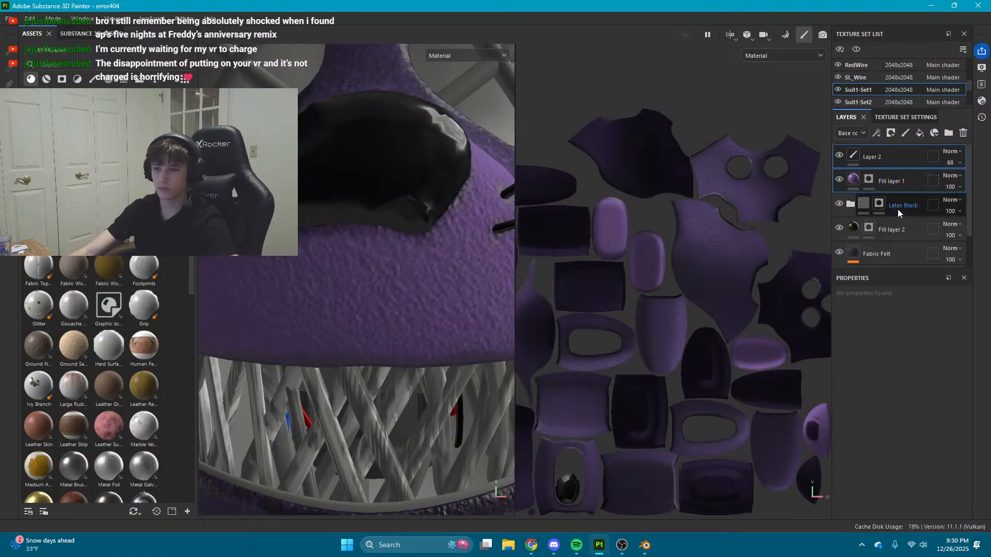
Step: Open texture set Suit1-Set2 and move its Fill layer 1 directly above Fill layer 3
{"action": "scroll", "coordinate": [377, 265], "scroll_direction": "down", "scroll_amount": 5}
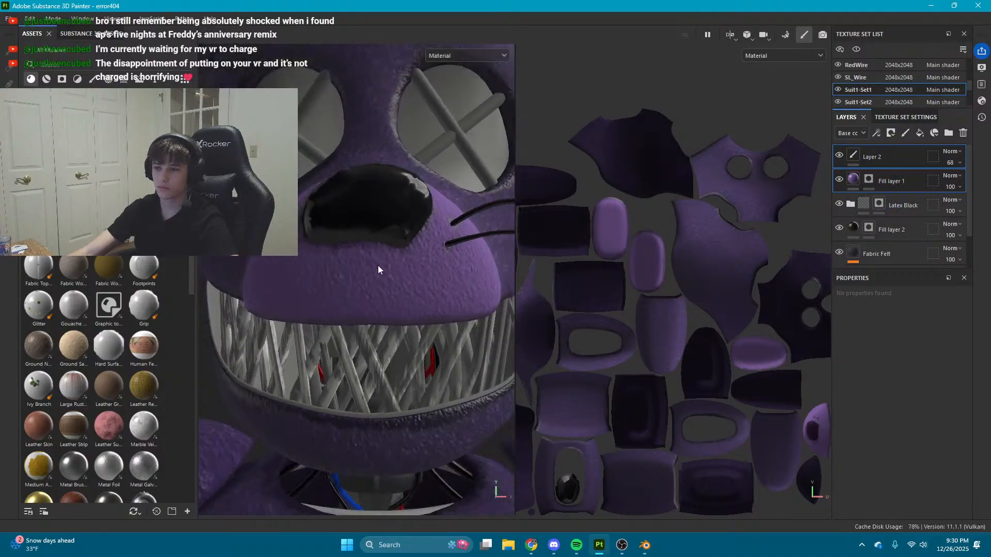
{"action": "scroll", "coordinate": [410, 271], "scroll_direction": "up", "scroll_amount": 6}
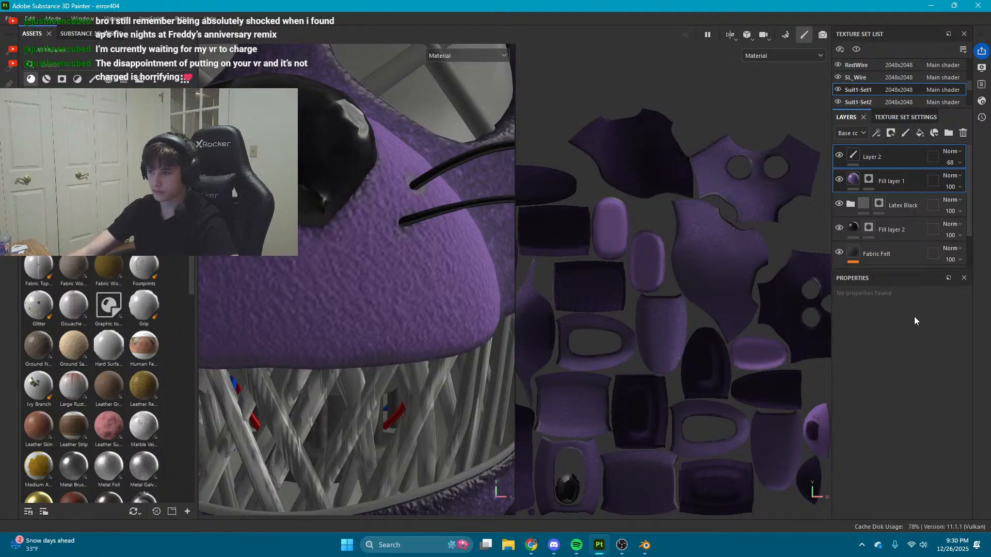
{"action": "left_click", "coordinate": [902, 176]}
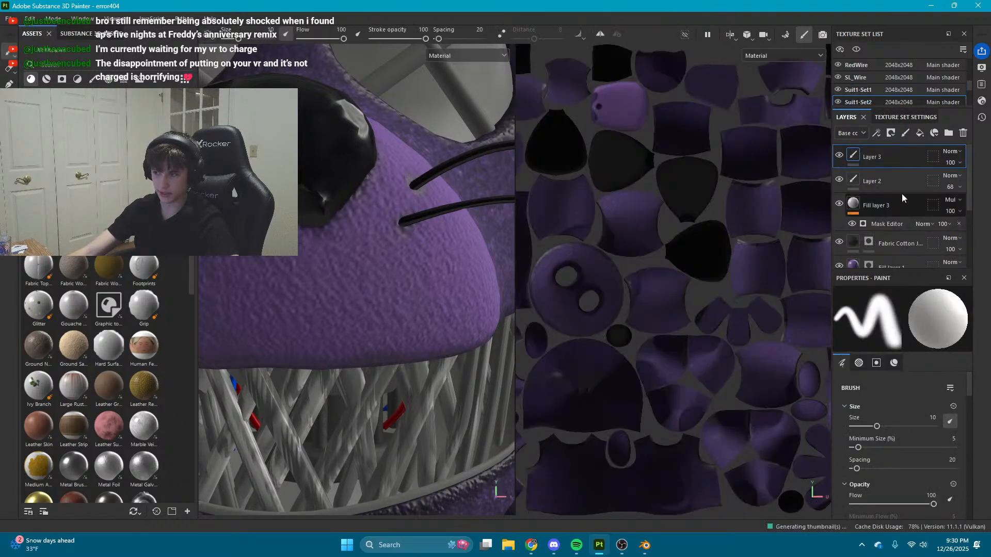
{"action": "left_click_drag", "start_coordinate": [899, 260], "coordinate": [899, 209]}
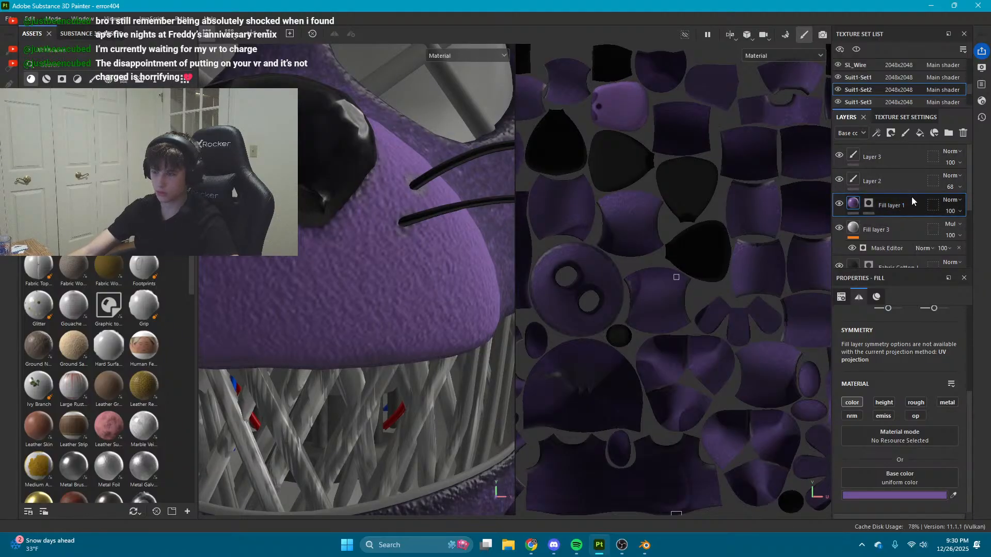
Step: Delete Layer 3 from Suit1-Set2 to compare the face without it, and undo the deletion
{"action": "left_click", "coordinate": [886, 160]}
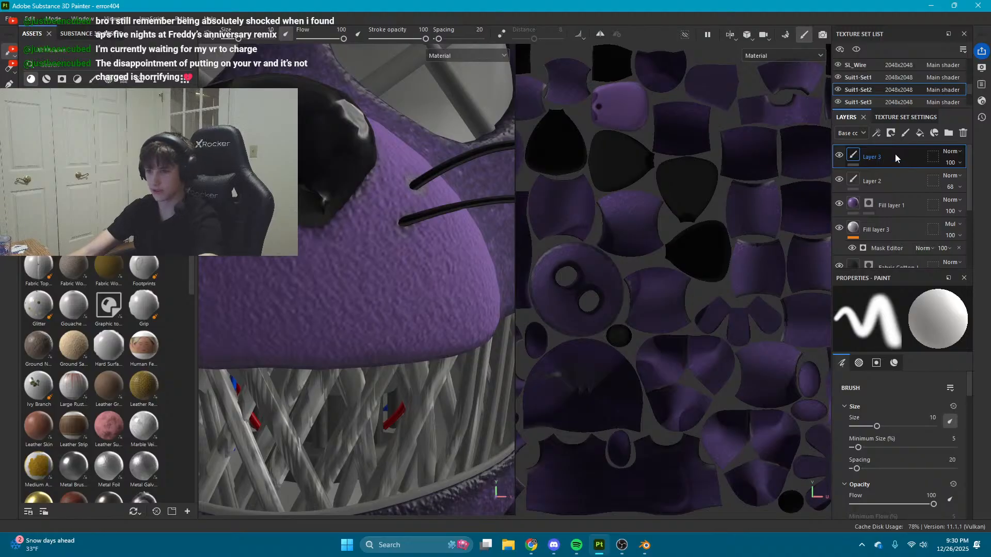
{"action": "key", "text": "Delete"}
{"action": "scroll", "coordinate": [387, 314], "scroll_direction": "down", "scroll_amount": 6}
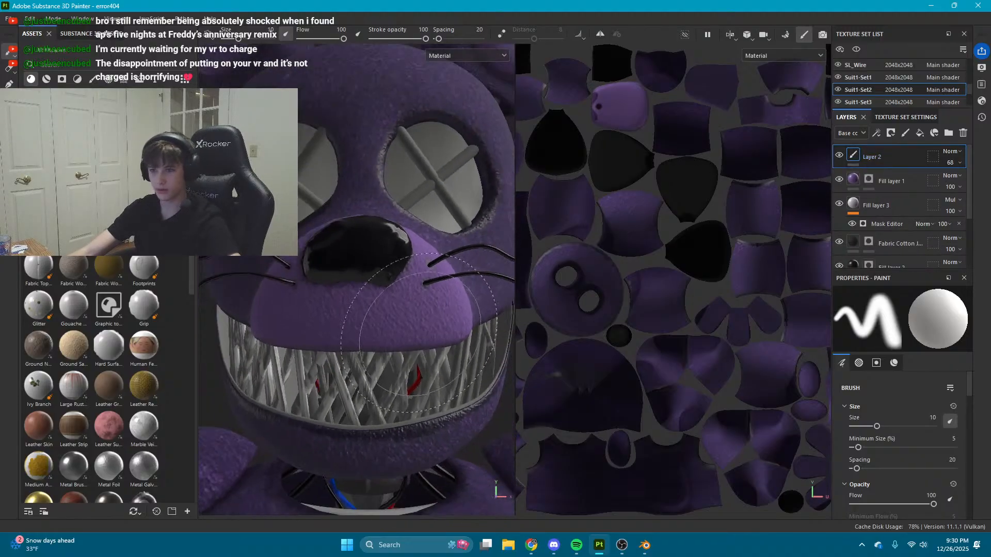
{"action": "key", "text": "ctrl+z"}
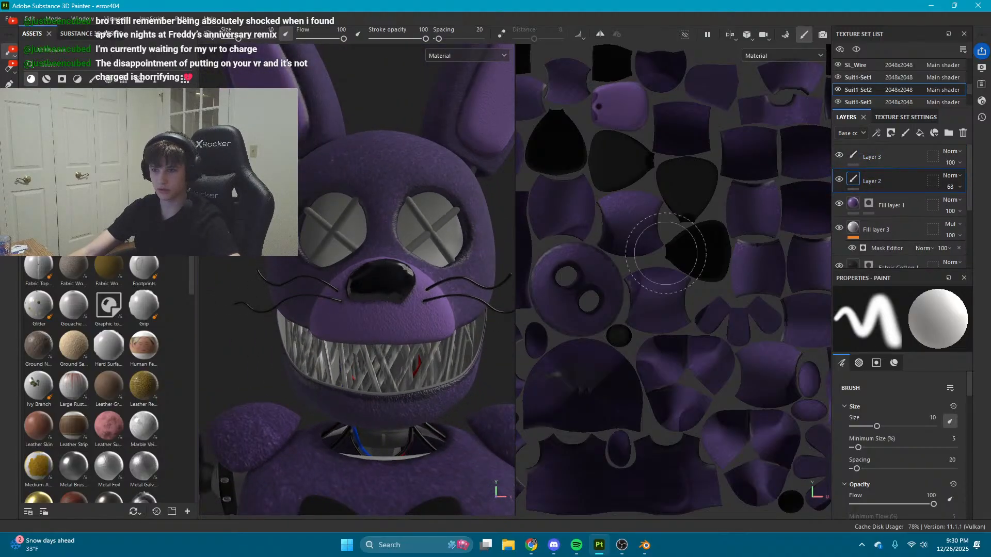
Step: Delete Layer 3 from Suit1-Set2 and move Fill layer 1 above Layer 2 to the top of the stack
{"action": "left_click", "coordinate": [909, 156]}
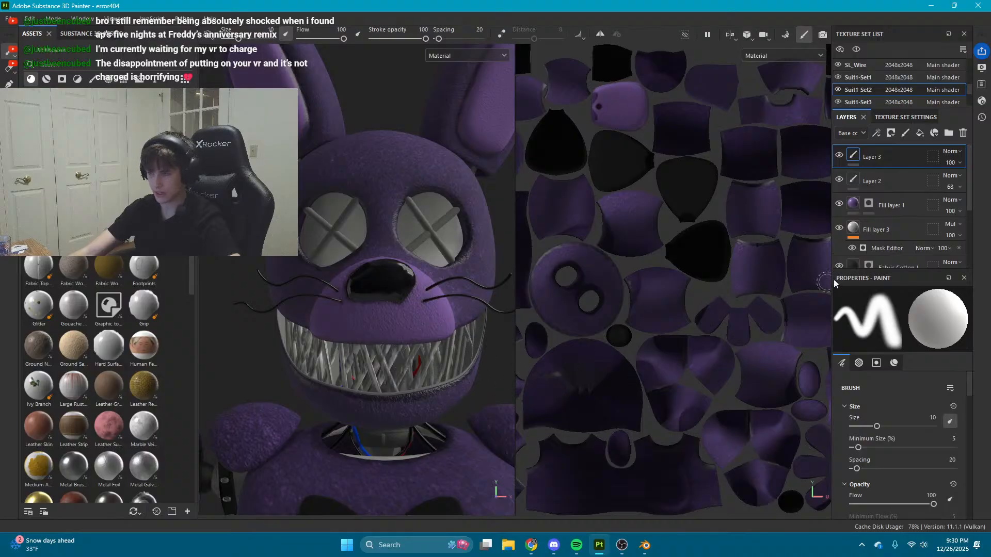
{"action": "left_click", "coordinate": [859, 363]}
{"action": "scroll", "coordinate": [876, 494], "scroll_direction": "down", "scroll_amount": 8}
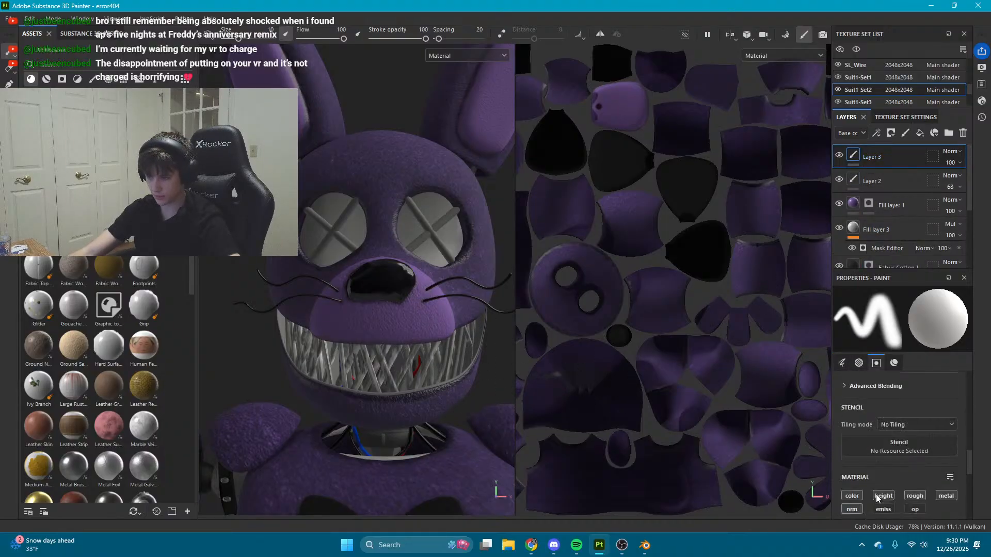
{"action": "scroll", "coordinate": [875, 494], "scroll_direction": "up", "scroll_amount": 4}
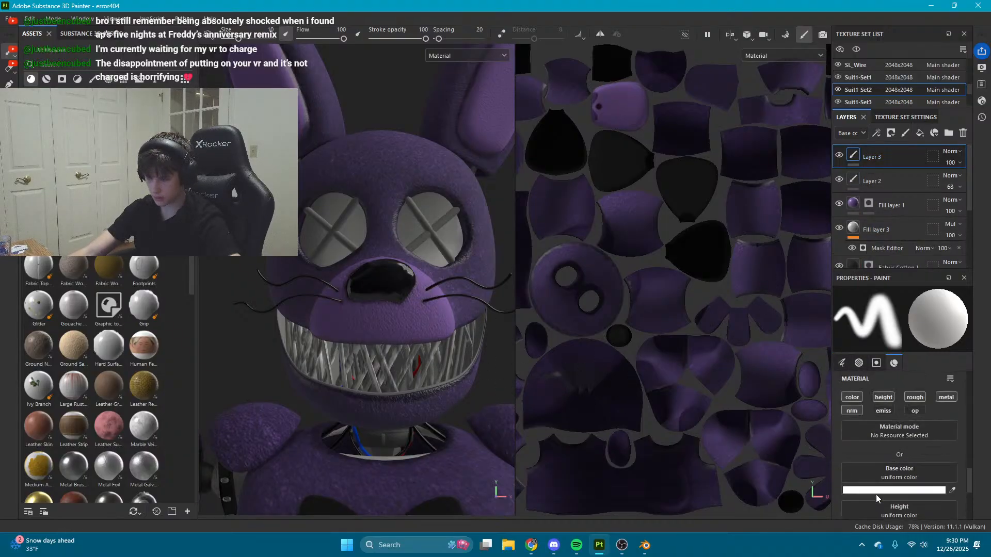
{"action": "key", "text": "Delete"}
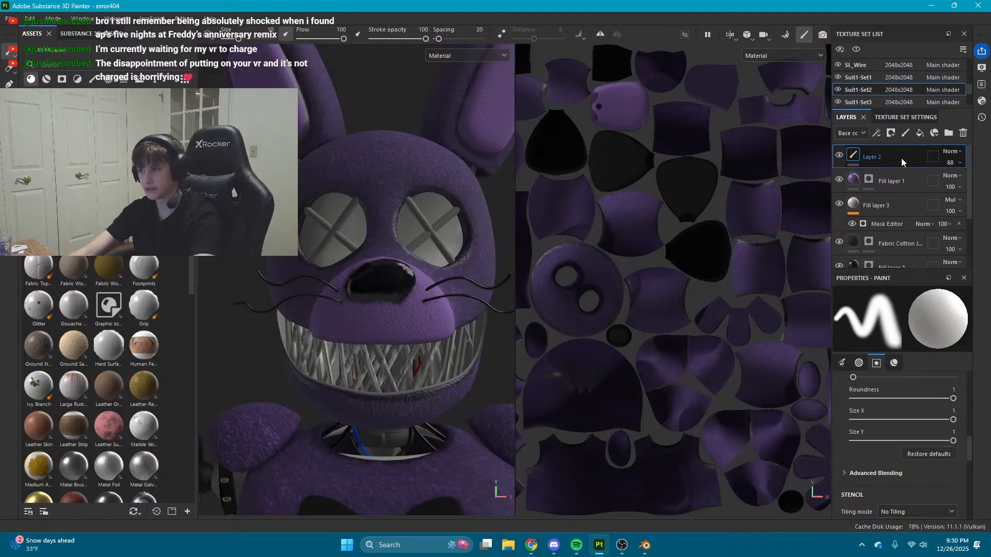
{"action": "left_click_drag", "start_coordinate": [897, 192], "coordinate": [897, 151]}
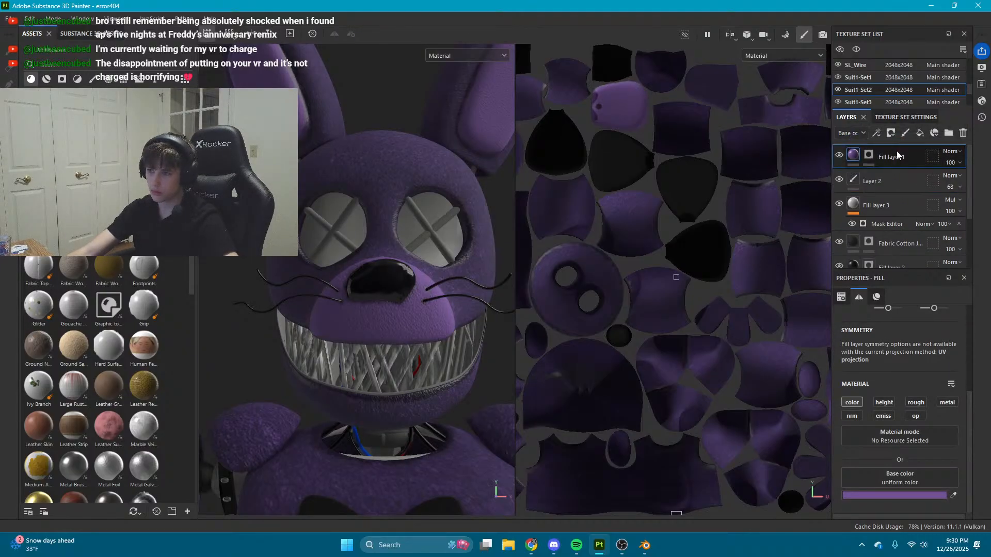
Step: Open texture set Suit1-Set3 and review its layer stack and the suit's head and torso
{"action": "left_click", "coordinate": [871, 101]}
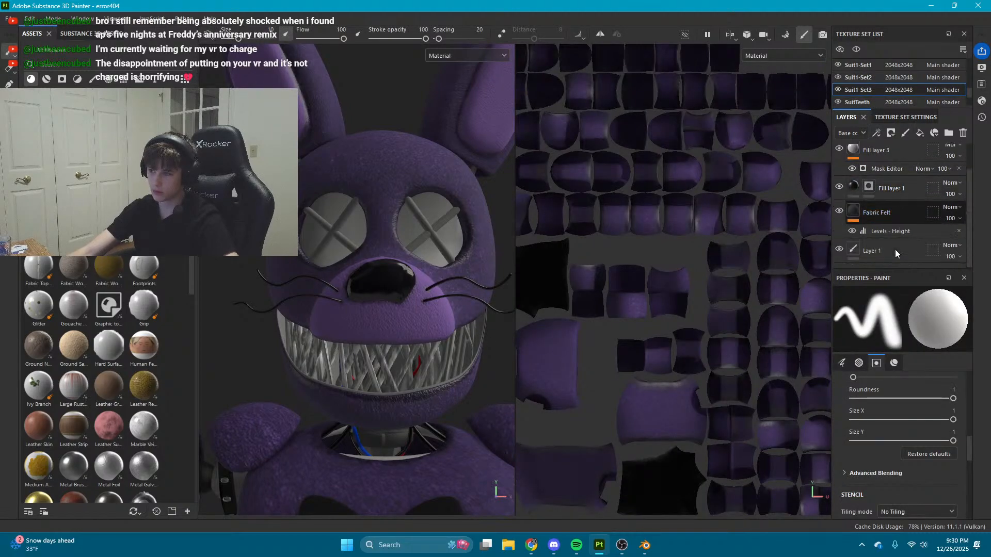
{"action": "scroll", "coordinate": [871, 95], "scroll_direction": "up", "scroll_amount": 2}
{"action": "scroll", "coordinate": [401, 279], "scroll_direction": "down", "scroll_amount": 4}
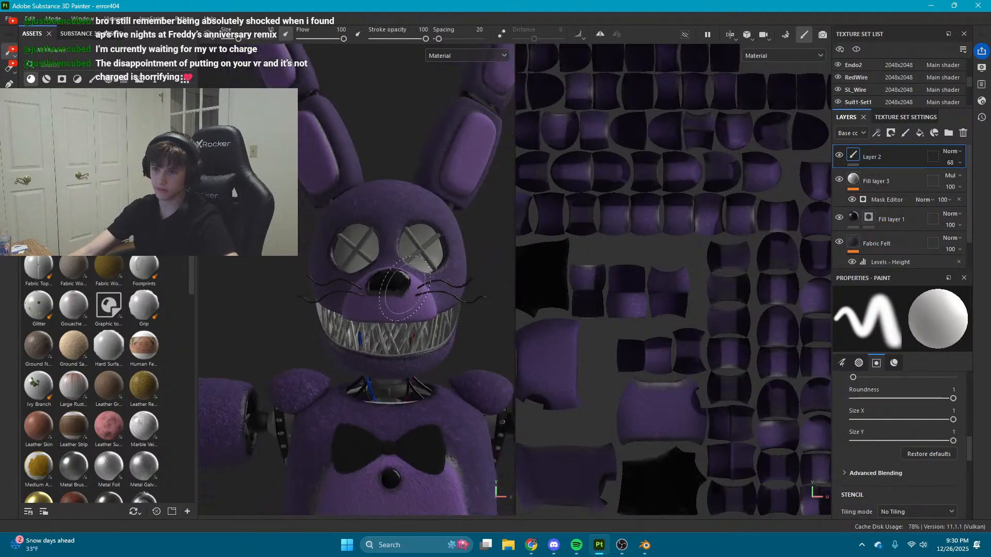
{"action": "middle_click_drag", "start_coordinate": [438, 360], "coordinate": [417, 310], "text": "alt"}
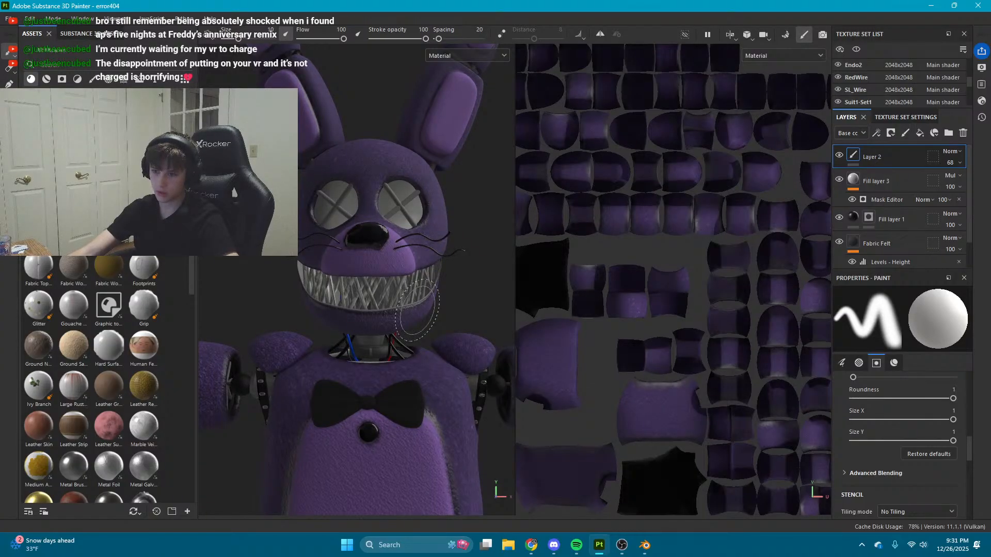
Step: Open the texture export window for the error404 project
{"action": "key", "text": "ctrl+shift"}
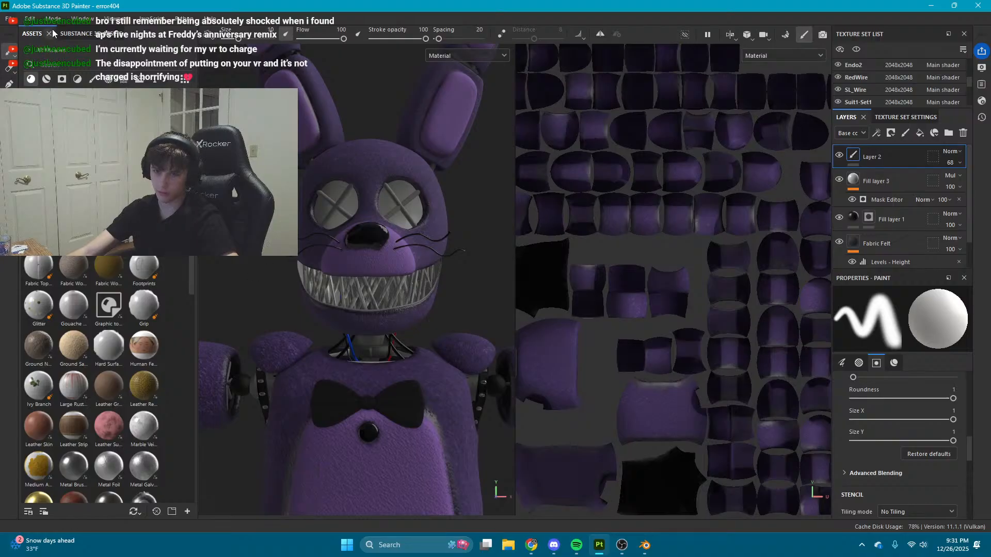
{"action": "left_click", "coordinate": [34, 19]}
{"action": "left_click", "coordinate": [55, 41]}
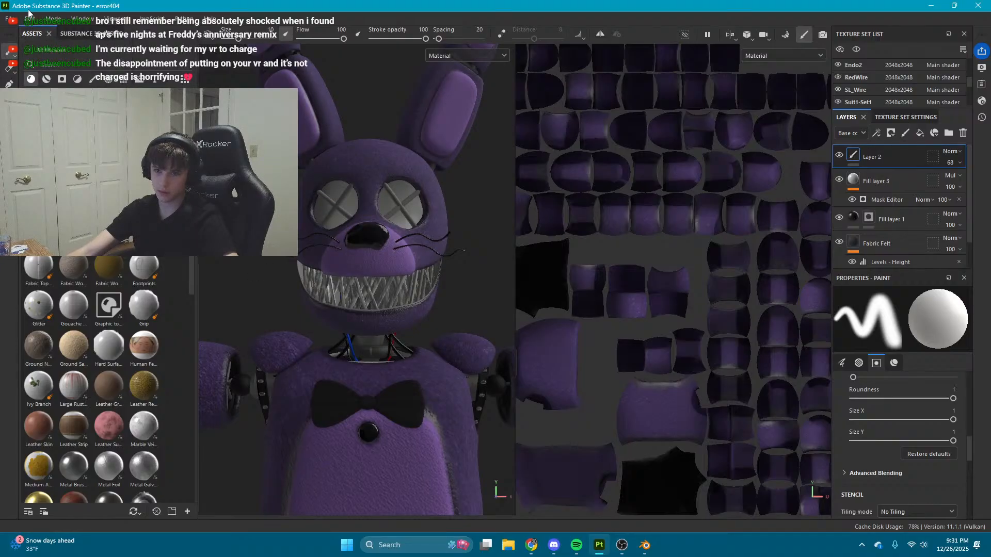
{"action": "left_click", "coordinate": [34, 21]}
{"action": "left_click", "coordinate": [51, 42]}
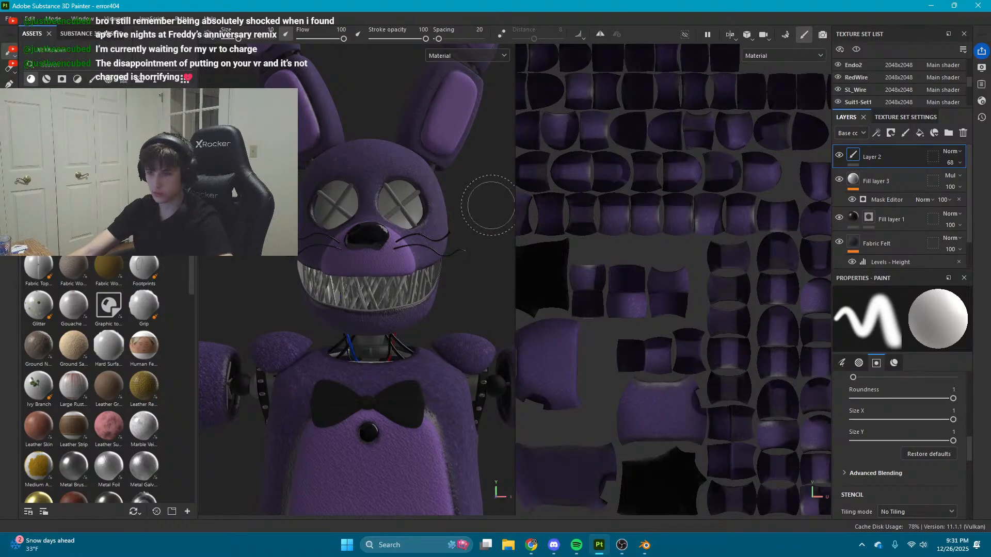
{"action": "key", "text": "ctrl"}
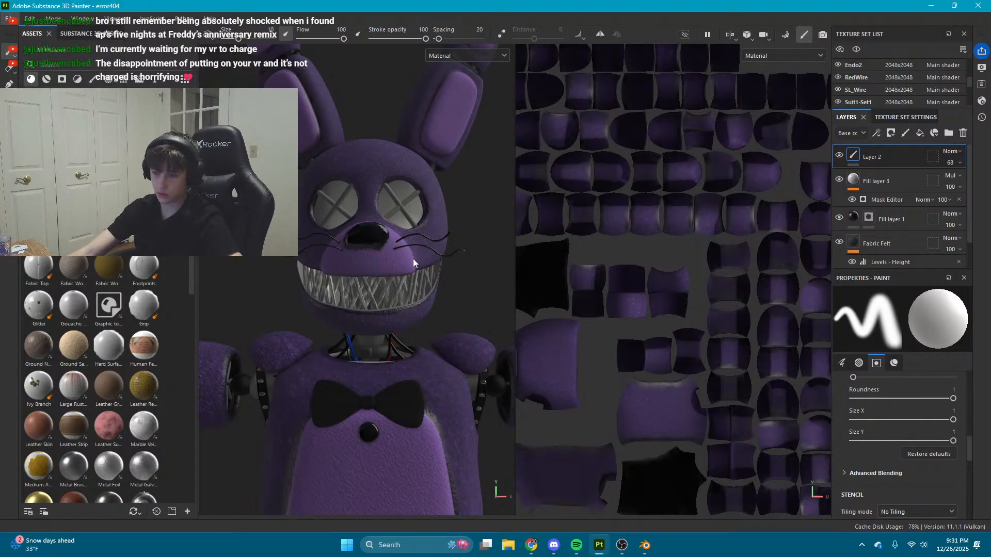
{"action": "key", "text": "ctrl+shift+e"}
Step: Switch to Blender and close it together with the open file Error404ewerq.blend
{"action": "left_click", "coordinate": [644, 540]}
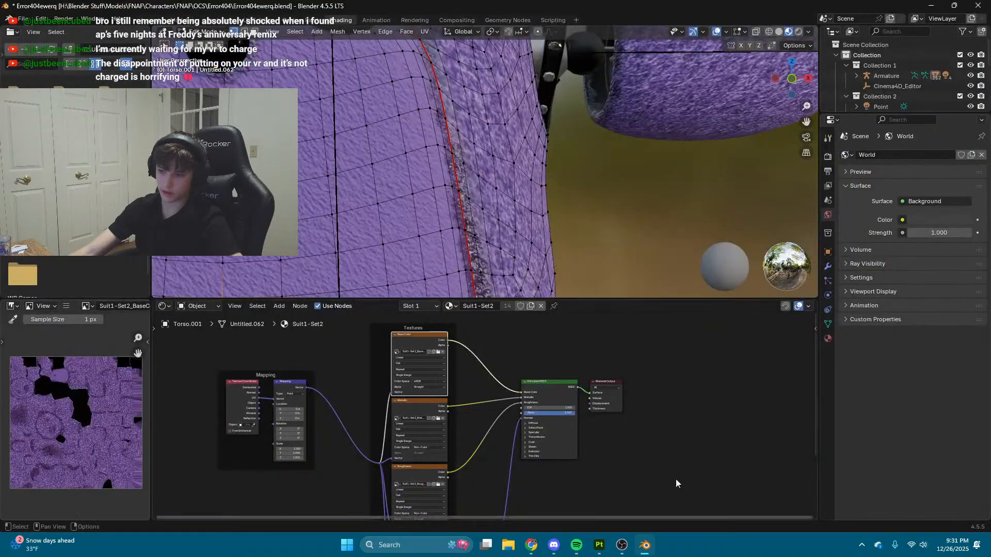
{"action": "left_click", "coordinate": [978, 5]}
{"action": "left_click", "coordinate": [536, 287]}
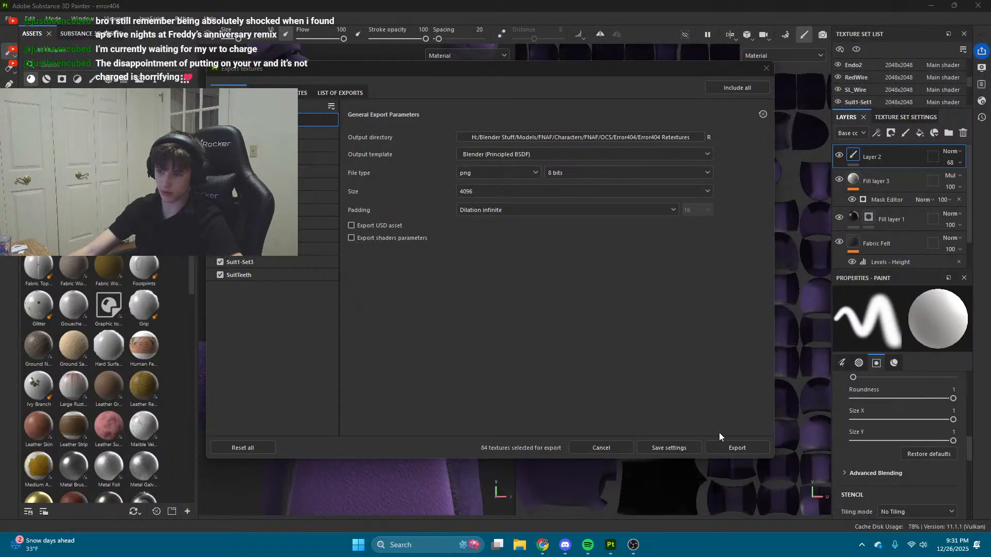
Step: Export all the selected texture sets to the Error404 Retextures folder, and close the export window
{"action": "left_click", "coordinate": [726, 445]}
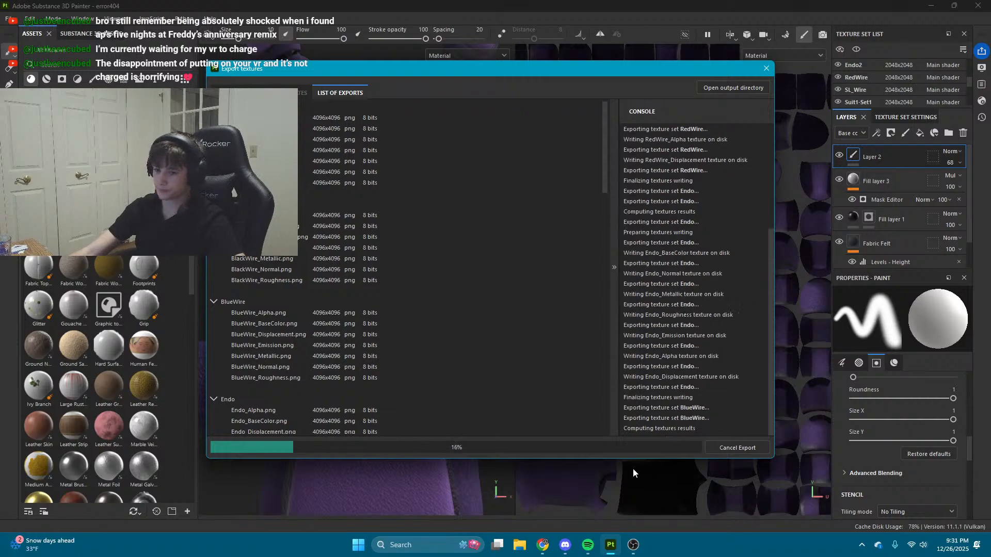
{"action": "left_click", "coordinate": [566, 556]}
{"action": "left_click", "coordinate": [566, 556]}
{"action": "left_click", "coordinate": [566, 555]}
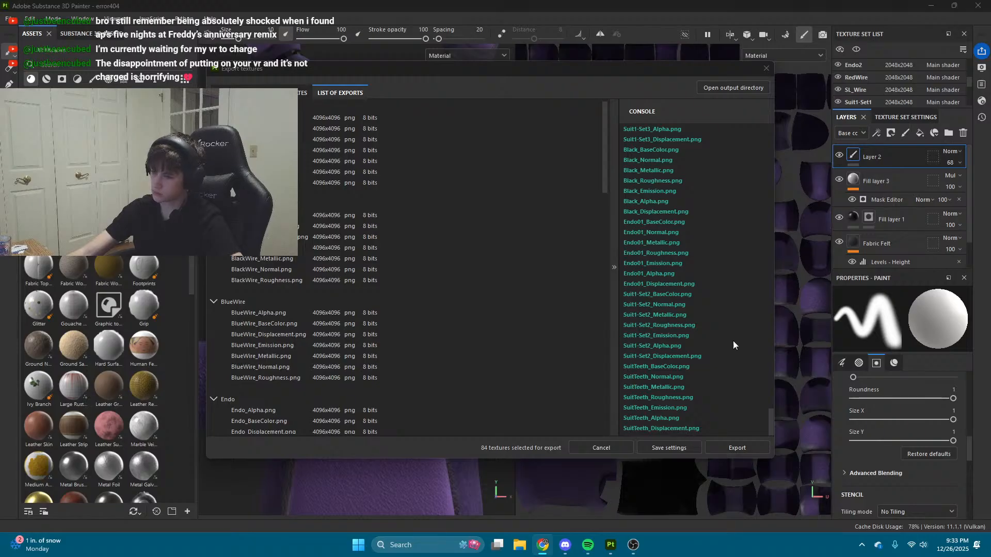
{"action": "left_click", "coordinate": [766, 68]}
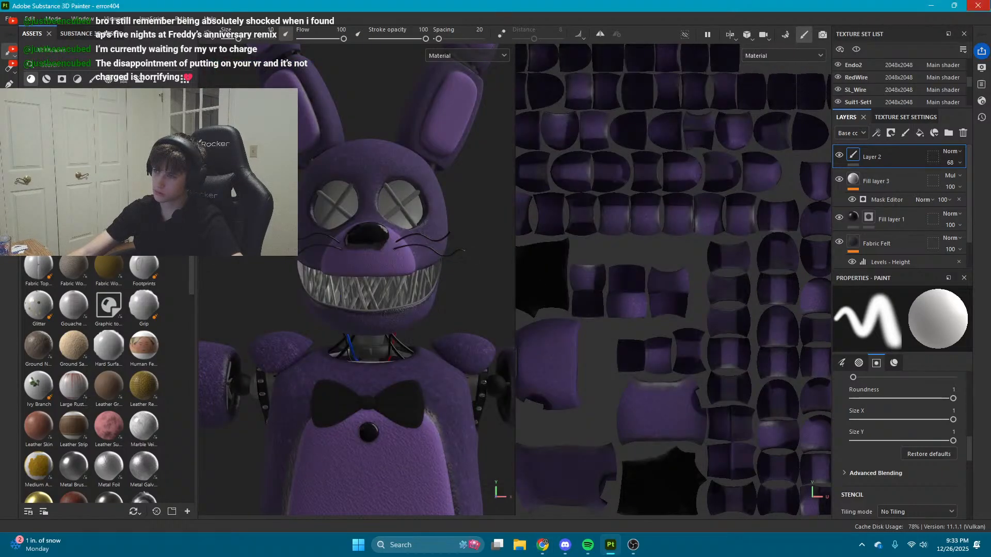
Step: Close Substance 3D Painter and open the recent file Error404ewerq.blend in a new Blender session
{"action": "left_click", "coordinate": [985, 8]}
{"action": "left_click", "coordinate": [388, 280]}
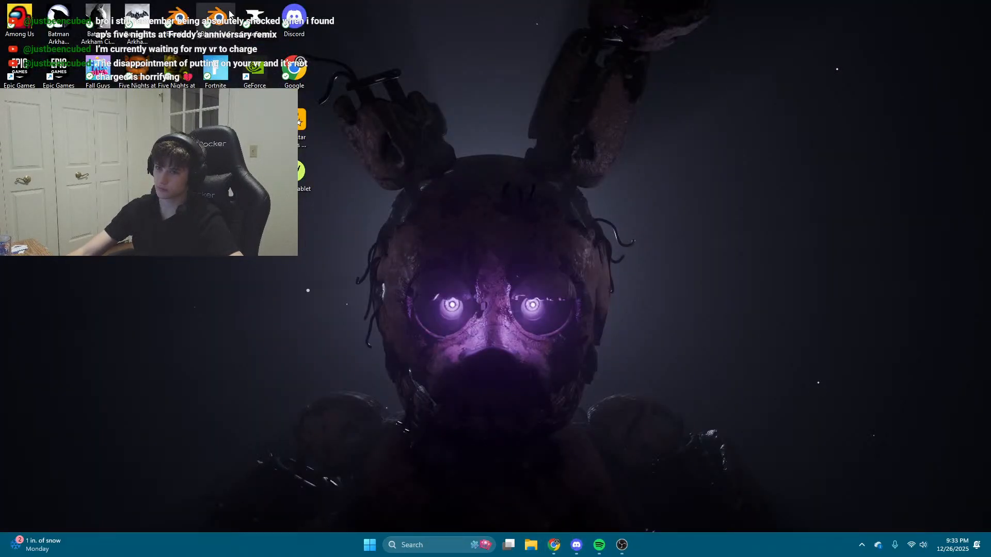
{"action": "double_click", "coordinate": [230, 15]}
{"action": "left_click", "coordinate": [611, 550]}
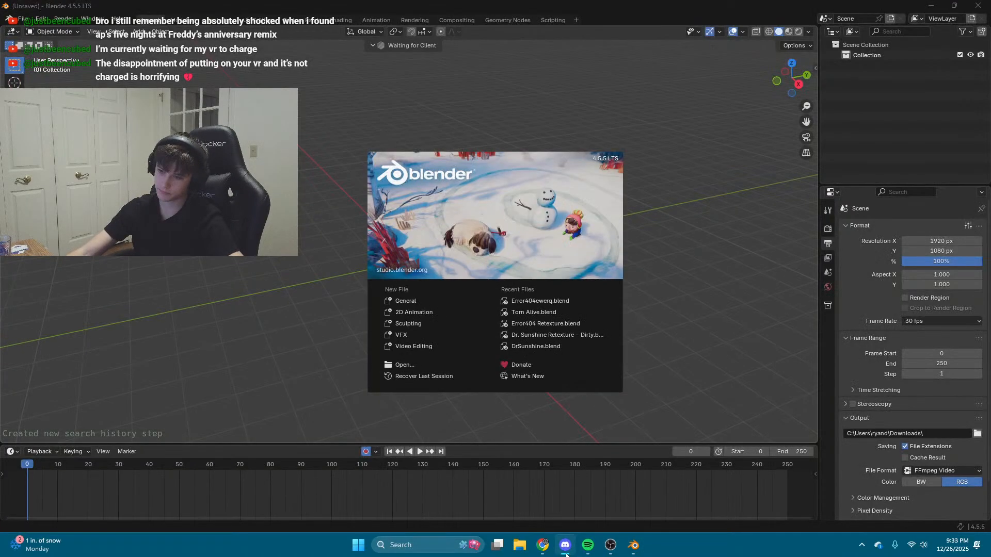
{"action": "left_click", "coordinate": [542, 300]}
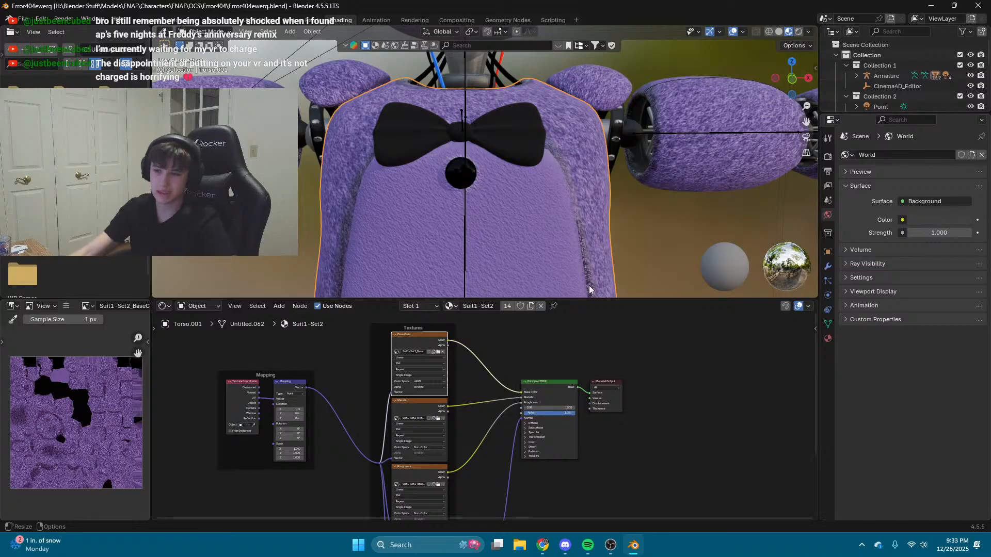
Step: Examine the re-exported suit textures on the model's torso and face in the Shading workspace
{"action": "key", "text": "shift+grave"}
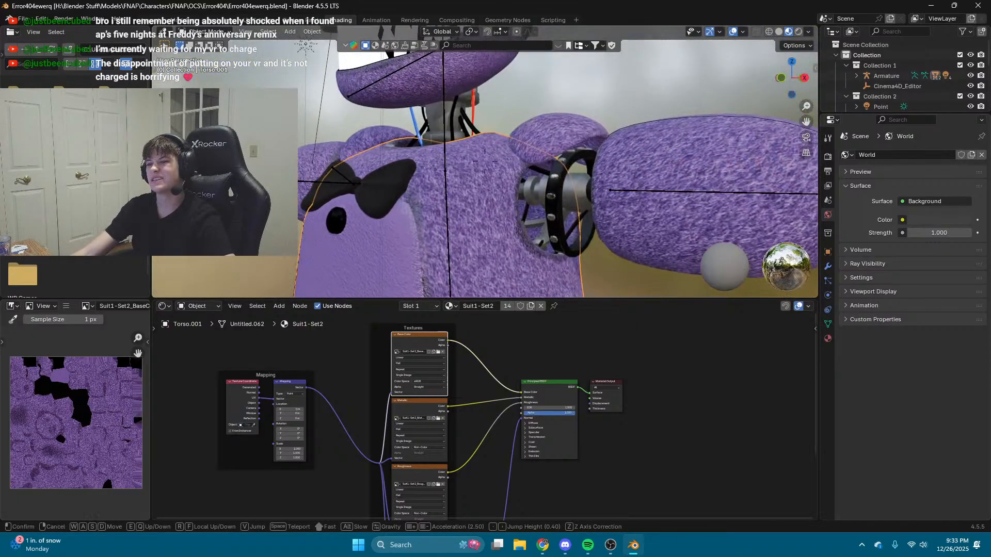
{"action": "key", "text": "w"}
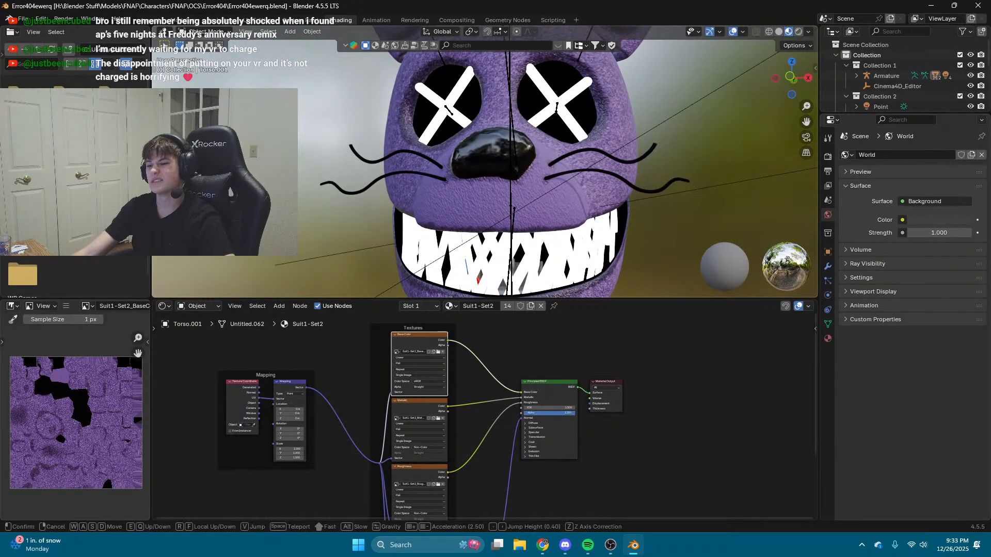
{"action": "left_click", "coordinate": [700, 25]}
Step: Show the model with rendered shading in the Layout workspace and display the render settings
{"action": "left_click", "coordinate": [799, 32]}
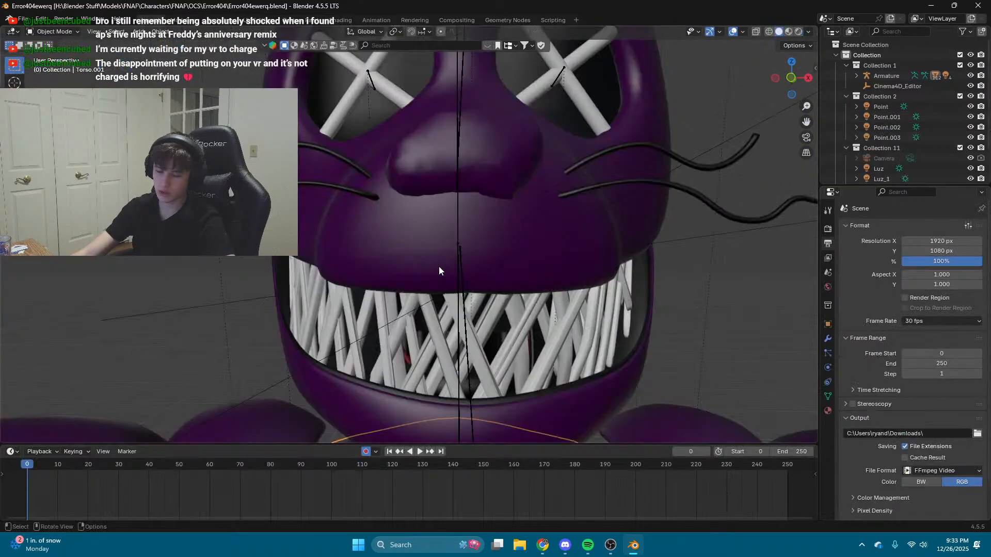
{"action": "scroll", "coordinate": [439, 266], "scroll_direction": "down", "scroll_amount": 2}
{"action": "middle_click_drag", "start_coordinate": [439, 266], "coordinate": [535, 214]}
{"action": "left_click", "coordinate": [799, 31]}
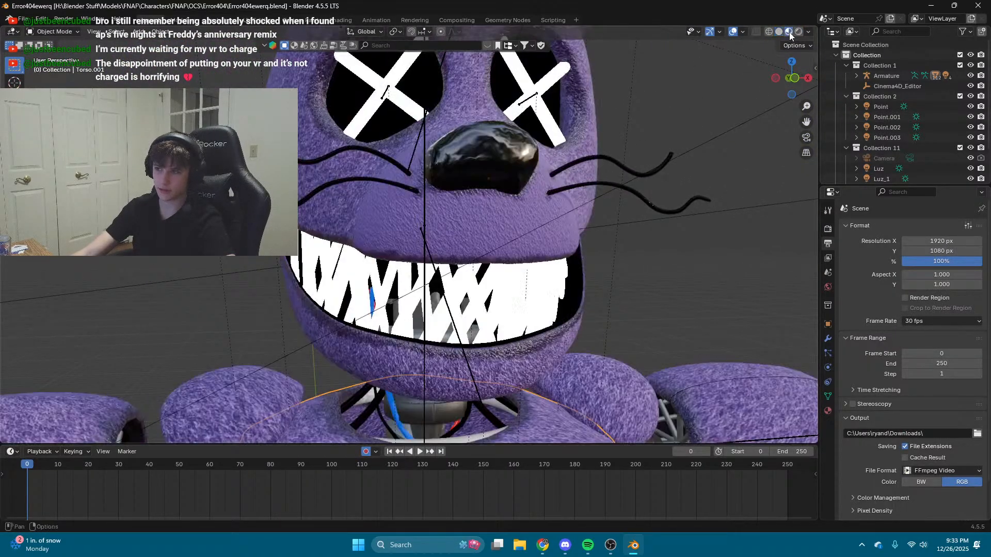
{"action": "left_click", "coordinate": [15, 84]}
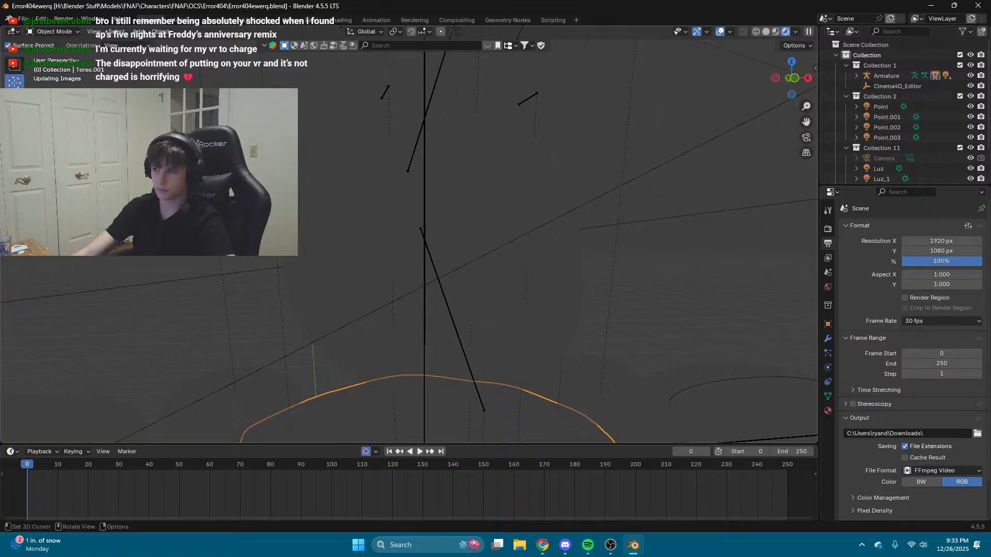
{"action": "left_click", "coordinate": [827, 229]}
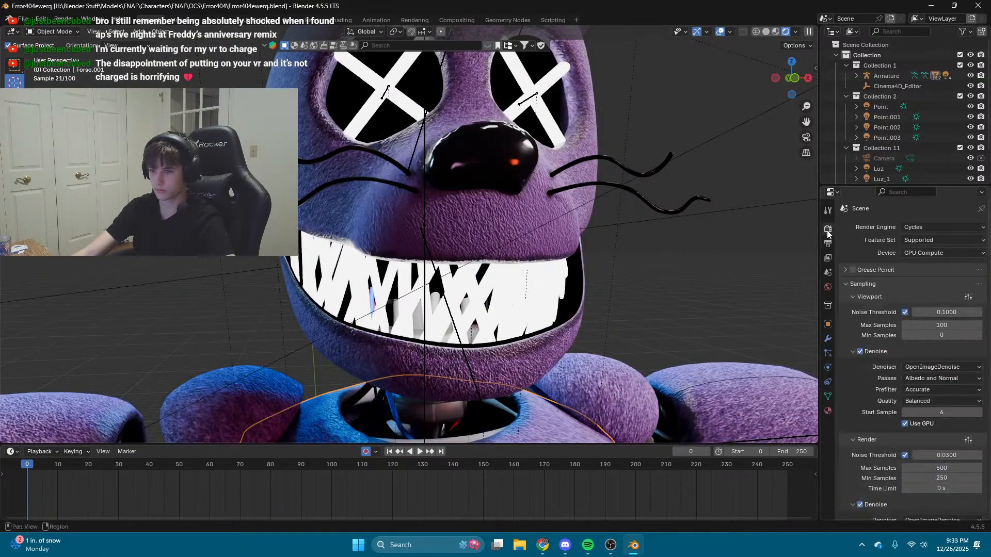
Step: Examine the rendered suit texture on the head, torso and arms
{"action": "middle_click_drag", "start_coordinate": [683, 240], "coordinate": [689, 139]}
{"action": "scroll", "coordinate": [696, 241], "scroll_direction": "down", "scroll_amount": 3}
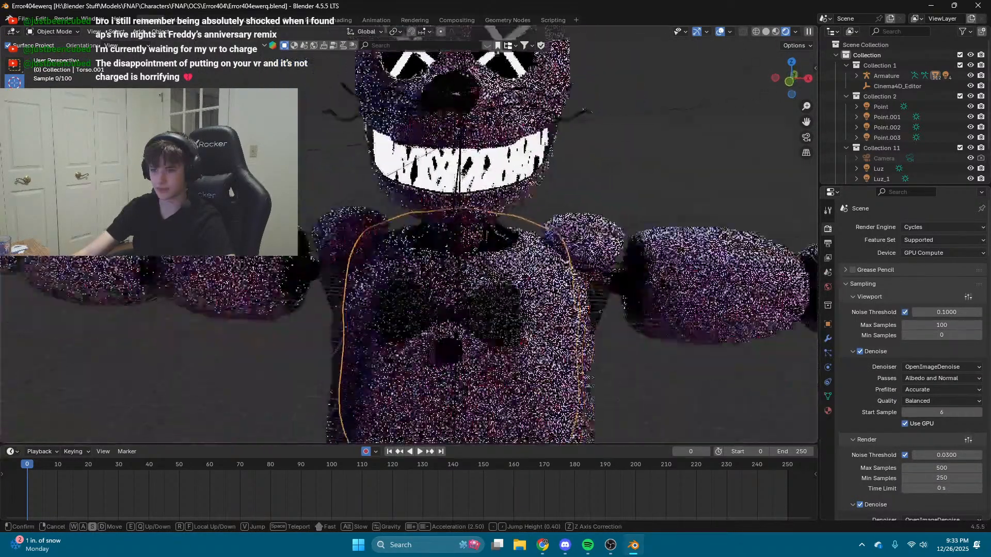
{"action": "middle_click_drag", "start_coordinate": [689, 258], "coordinate": [686, 114], "text": "shift"}
{"action": "scroll", "coordinate": [671, 206], "scroll_direction": "up", "scroll_amount": 2}
{"action": "scroll", "coordinate": [645, 248], "scroll_direction": "up", "scroll_amount": 3}
{"action": "middle_click_drag", "start_coordinate": [635, 253], "coordinate": [584, 257]}
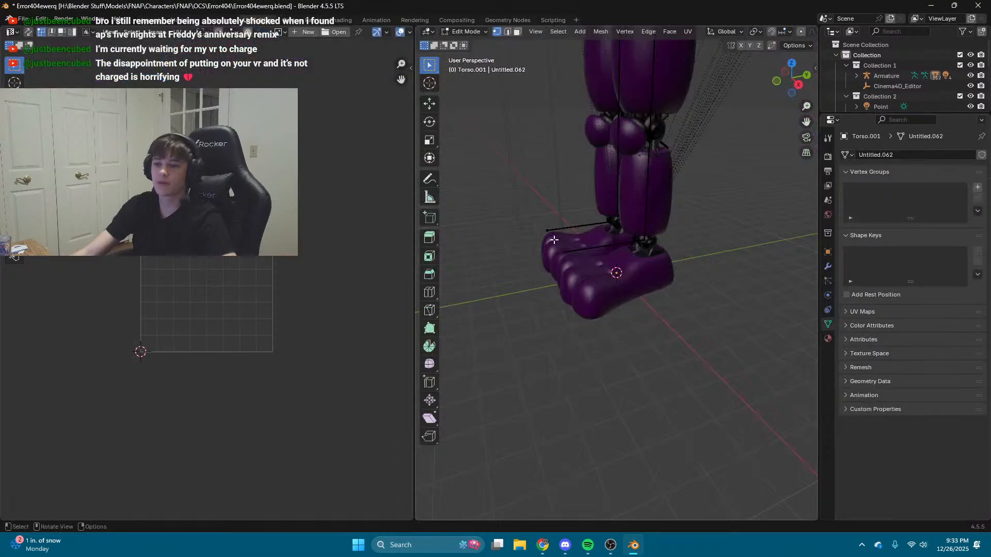
Step: Select all linked geometry of the torso mesh to bring up its base color texture in the UV editor
{"action": "key", "text": "shift+grave"}
{"action": "key", "text": "w"}
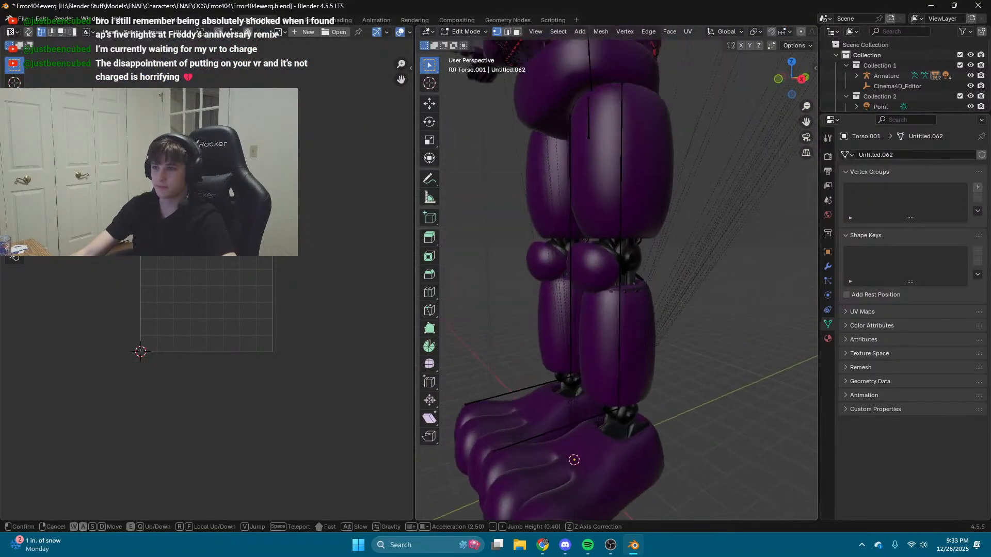
{"action": "left_click", "coordinate": [613, 199]}
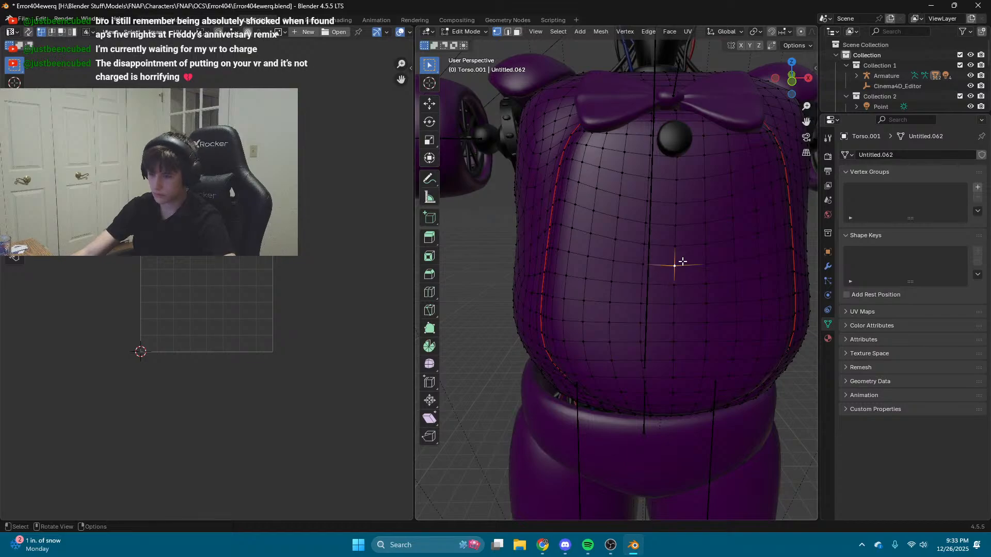
{"action": "key", "text": "l"}
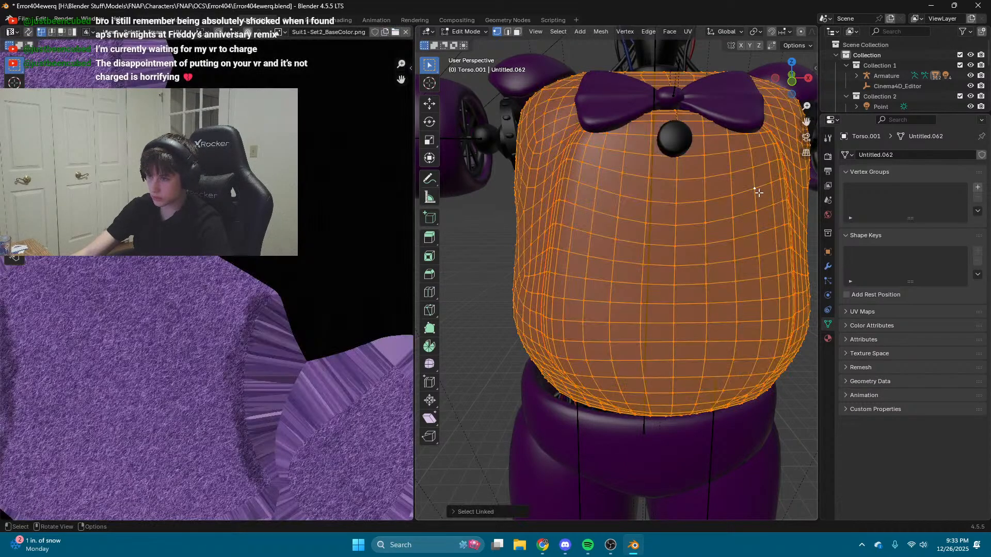
Step: Examine the marked seam between the torso's belly panel and side, picking single vertices along it
{"action": "left_click", "coordinate": [770, 218]}
{"action": "key", "text": "shift+grave"}
{"action": "key", "text": "w"}
{"action": "left_click", "coordinate": [600, 187]}
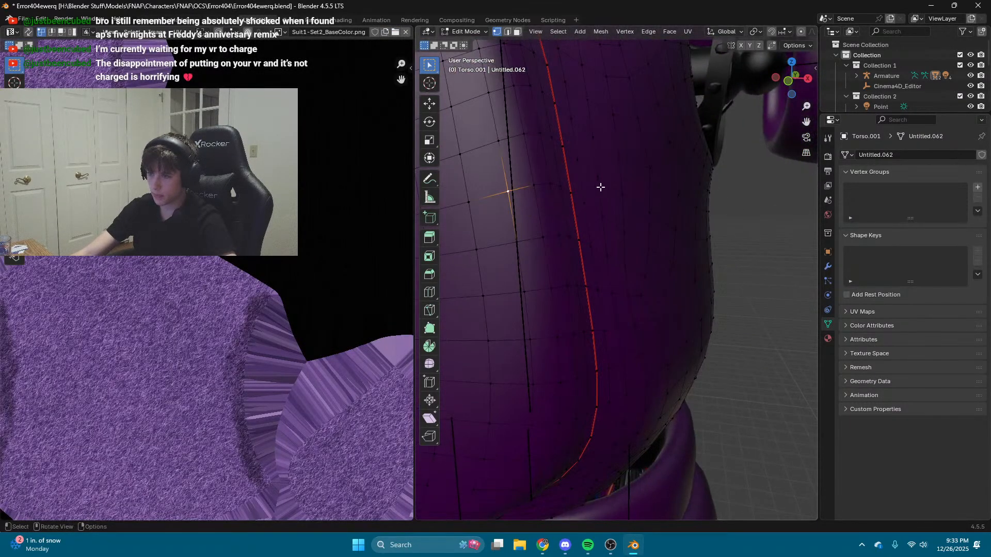
{"action": "left_click", "coordinate": [568, 189]}
{"action": "key", "text": "shift+grave"}
{"action": "key", "text": "s"}
{"action": "left_click", "coordinate": [557, 153]}
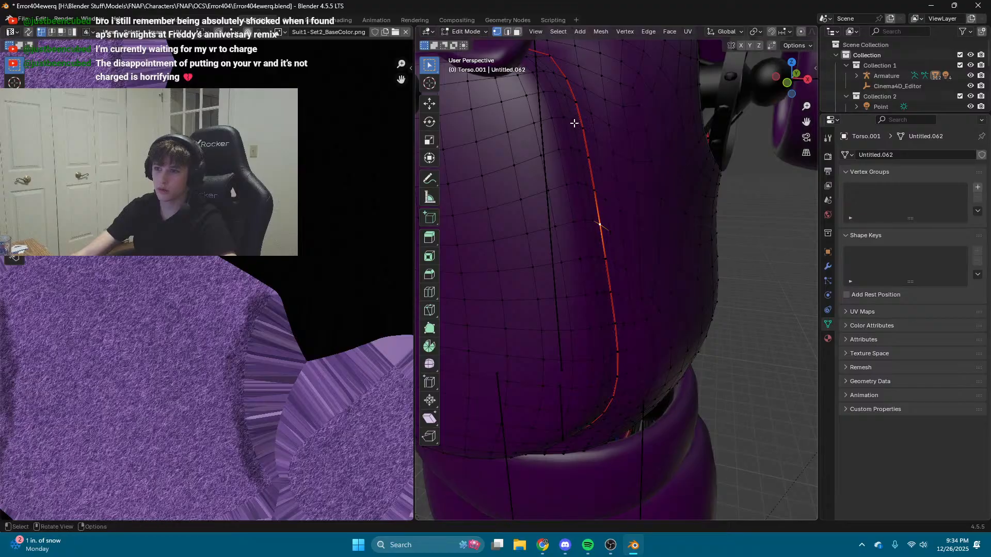
{"action": "key", "text": "shift+grave"}
{"action": "key", "text": "s"}
{"action": "left_click", "coordinate": [635, 107]}
{"action": "key", "text": "shift+grave"}
{"action": "key", "text": "w"}
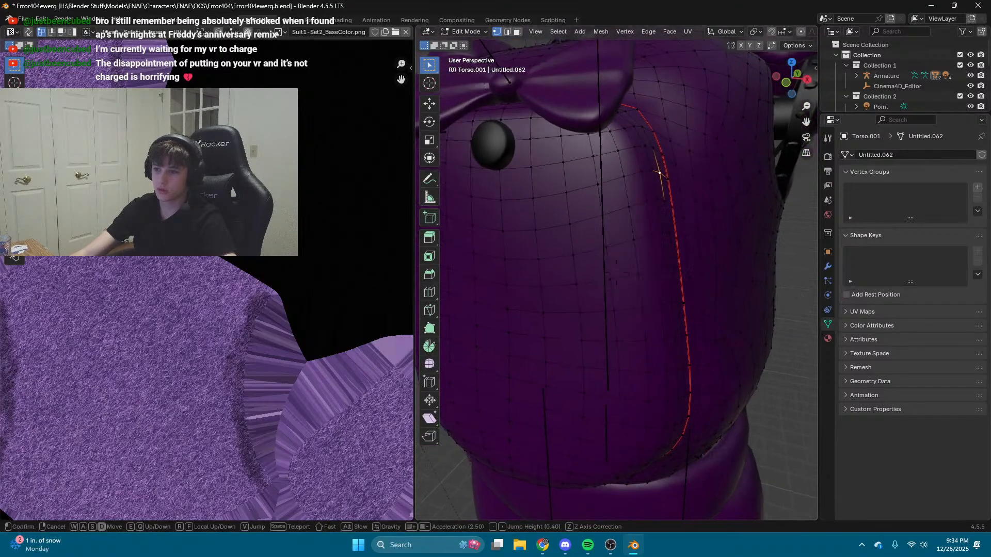
{"action": "left_click", "coordinate": [640, 134]}
{"action": "scroll", "coordinate": [791, 32], "scroll_direction": "down", "scroll_amount": 8}
Step: Switch the viewport to material preview and select a vertex on the belly panel's seam below the bow tie
{"action": "left_click", "coordinate": [789, 31]}
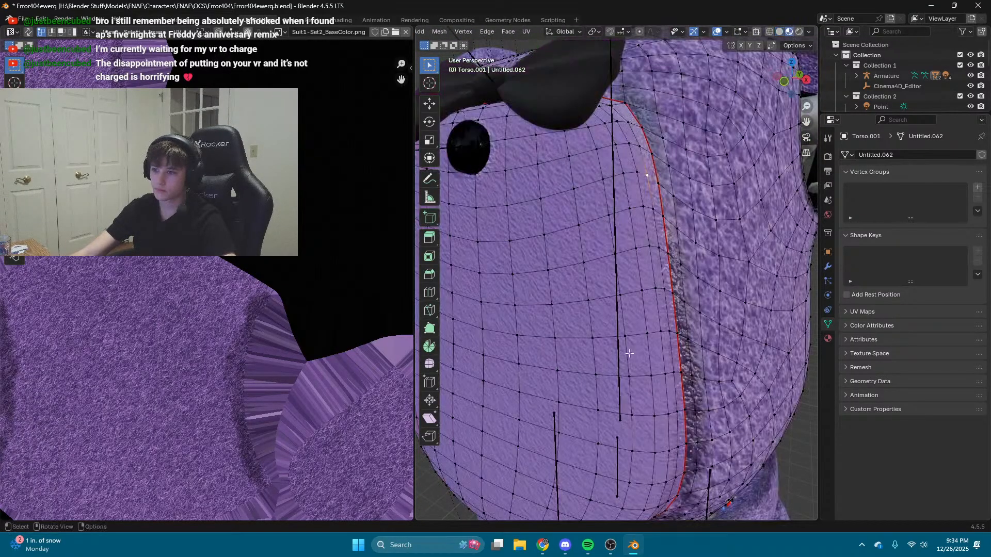
{"action": "key", "text": "shift+grave"}
{"action": "key", "text": "d"}
{"action": "key", "text": "w"}
{"action": "left_click", "coordinate": [625, 278]}
{"action": "key", "text": "shift+grave"}
{"action": "key", "text": "s"}
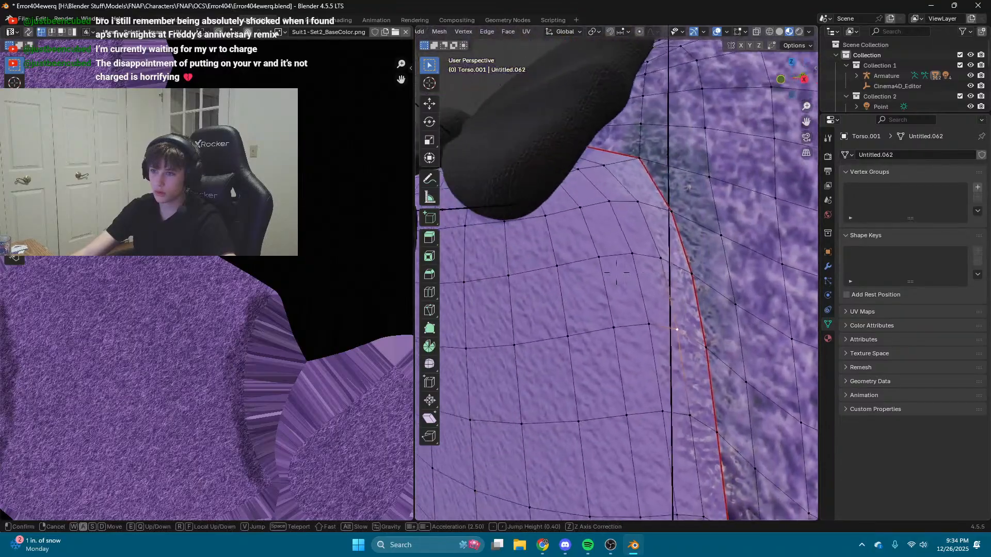
{"action": "key", "text": "w"}
{"action": "left_click", "coordinate": [581, 240]}
{"action": "key", "text": "shift+grave"}
{"action": "key", "text": "w"}
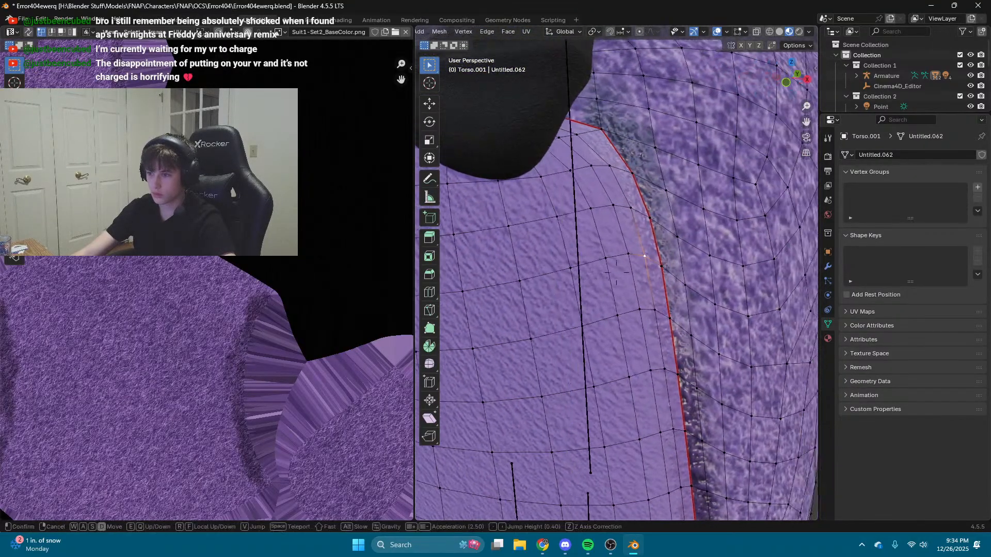
{"action": "left_click", "coordinate": [699, 253]}
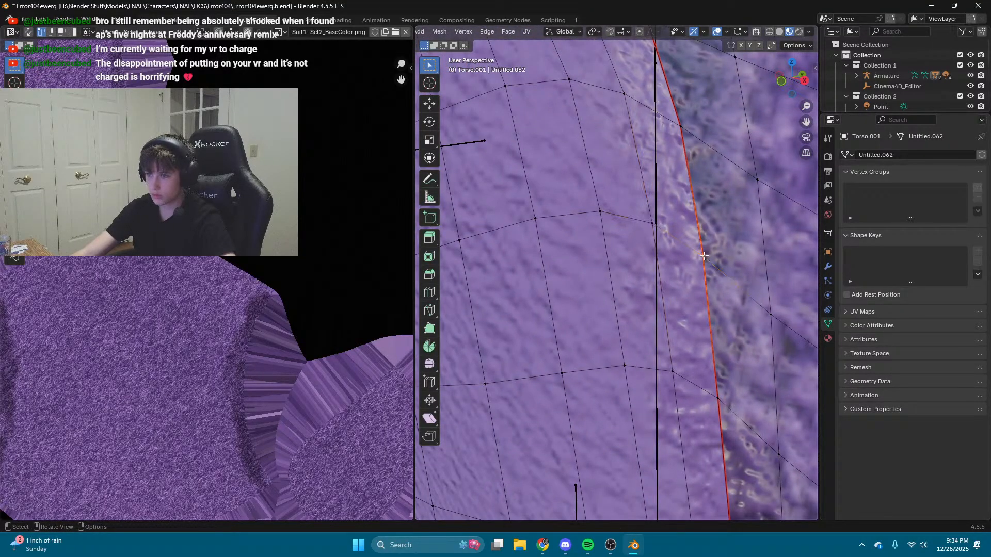
{"action": "left_click", "coordinate": [828, 156]}
{"action": "scroll", "coordinate": [909, 372], "scroll_direction": "down", "scroll_amount": 5}
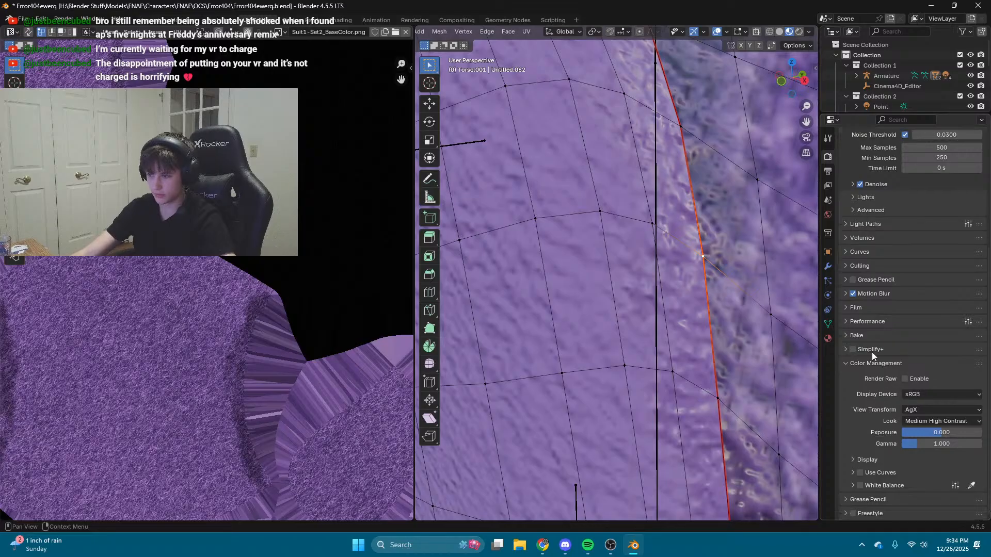
{"action": "scroll", "coordinate": [629, 290], "scroll_direction": "down", "scroll_amount": 5}
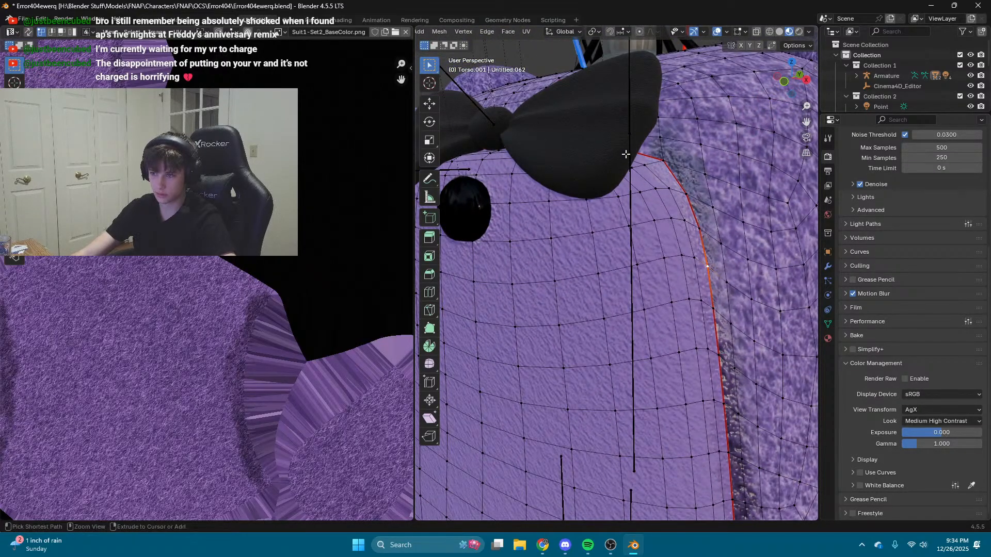
Step: Select the seam around the torso's belly panel by picking shortest vertex paths down its sides and along its lower edge
{"action": "left_click", "coordinate": [626, 155], "text": "ctrl"}
{"action": "middle_click_drag", "start_coordinate": [626, 154], "coordinate": [587, 191]}
{"action": "scroll", "coordinate": [609, 238], "scroll_direction": "up", "scroll_amount": 5}
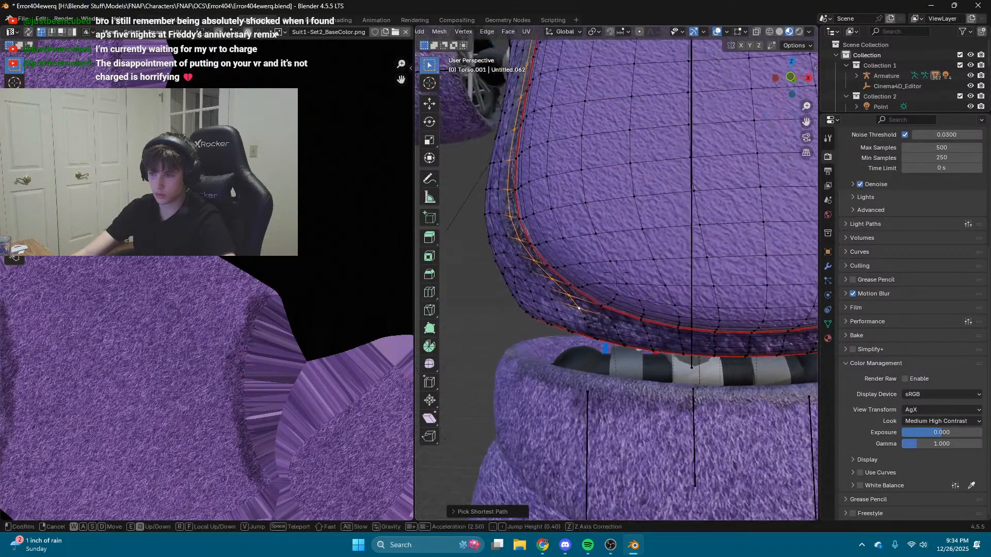
{"action": "middle_click_drag", "start_coordinate": [609, 238], "coordinate": [636, 219]}
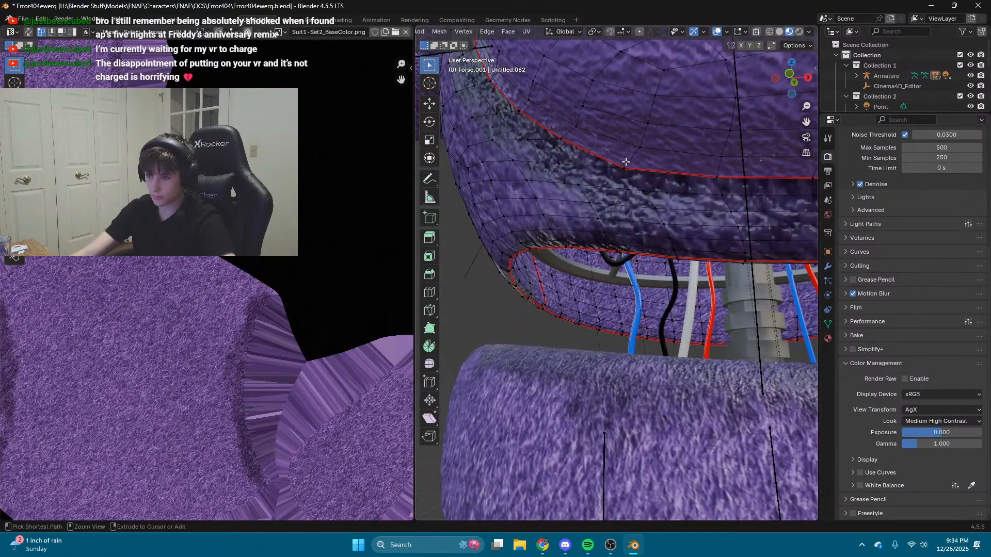
{"action": "middle_click_drag", "start_coordinate": [626, 162], "coordinate": [532, 164]}
{"action": "left_click", "coordinate": [534, 164], "text": "ctrl"}
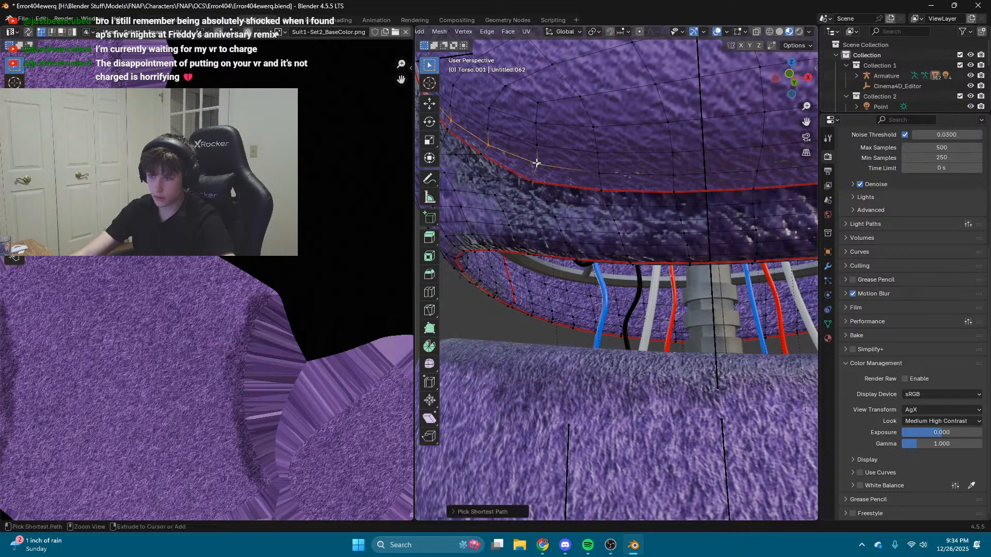
{"action": "middle_click_drag", "start_coordinate": [698, 169], "coordinate": [662, 290]}
{"action": "left_click", "coordinate": [688, 192], "text": "ctrl"}
{"action": "left_click", "coordinate": [554, 192], "text": "ctrl"}
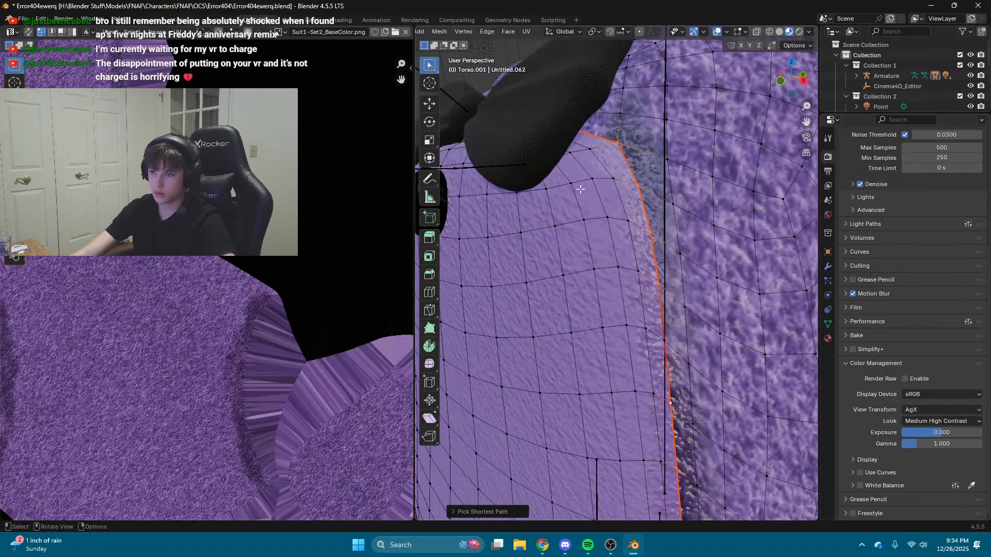
{"action": "scroll", "coordinate": [658, 281], "scroll_direction": "down", "scroll_amount": 10}
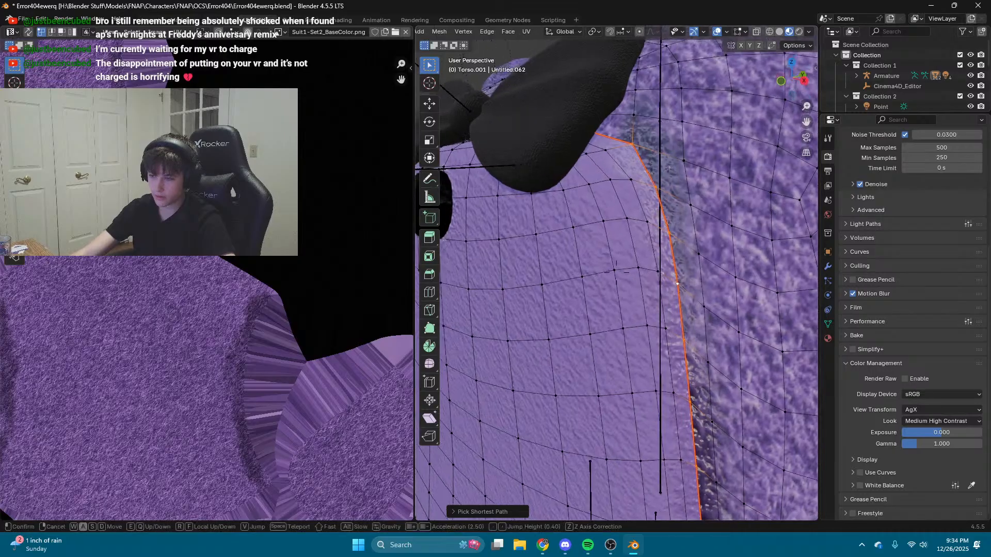
{"action": "middle_click_drag", "start_coordinate": [658, 281], "coordinate": [632, 309]}
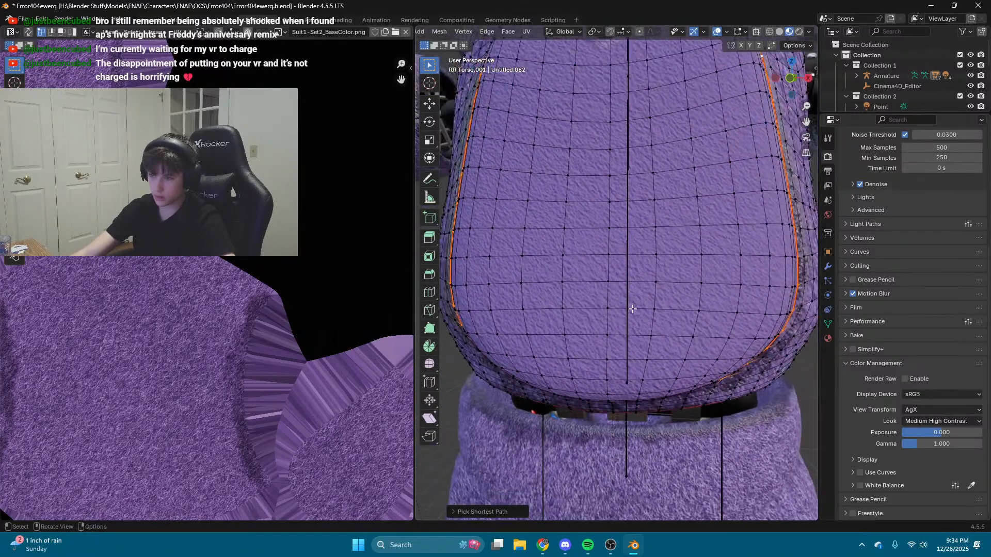
{"action": "left_click_drag", "start_coordinate": [664, 137], "coordinate": [556, 252]}
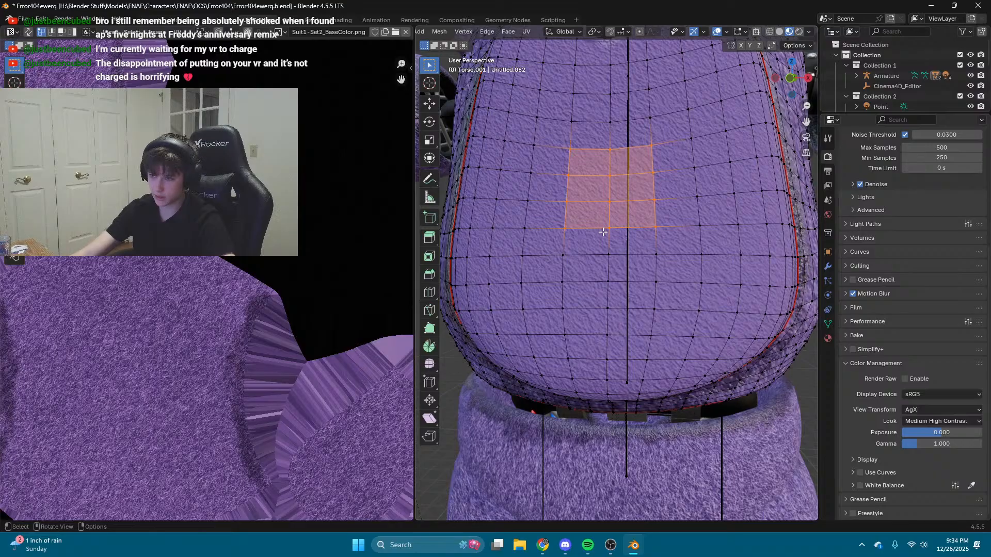
{"action": "key", "text": "ctrl+z"}
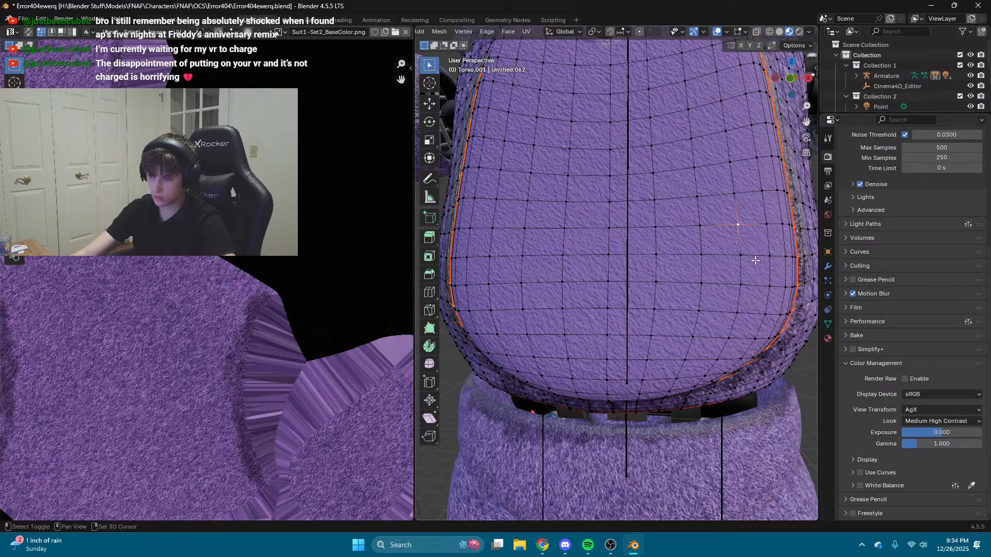
{"action": "key", "text": "ctrl+l"}
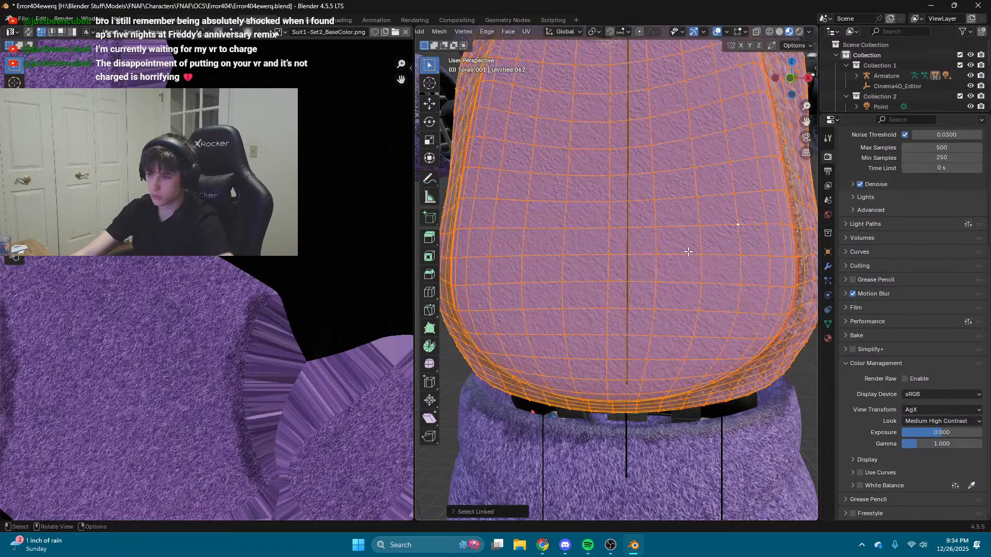
{"action": "key", "text": "ctrl+z"}
Step: Undo the linked selection and box-select faces across the middle and upper part of the belly panel, adding them to the seam selection
{"action": "scroll", "coordinate": [689, 251], "scroll_direction": "down", "scroll_amount": 3, "text": "ctrl"}
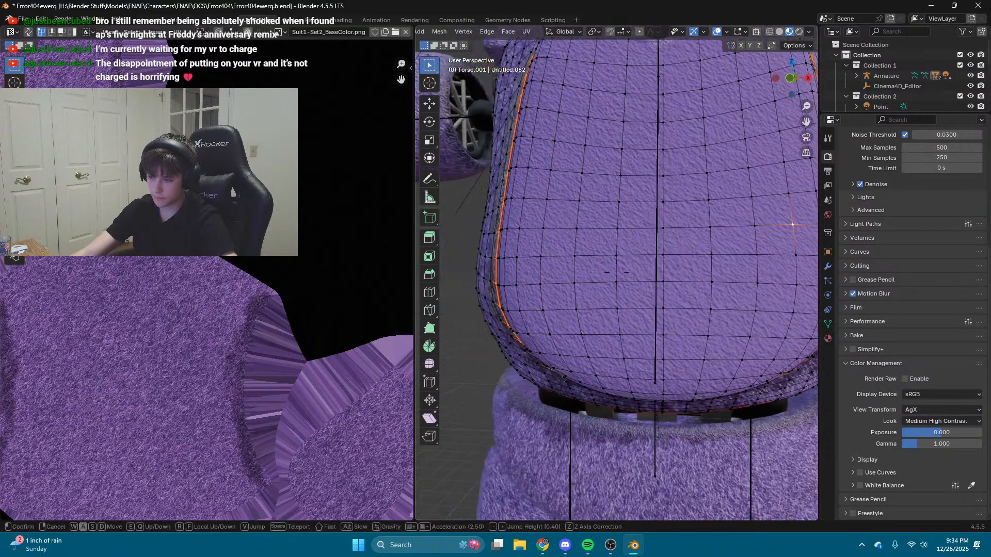
{"action": "scroll", "coordinate": [689, 252], "scroll_direction": "down", "scroll_amount": 3}
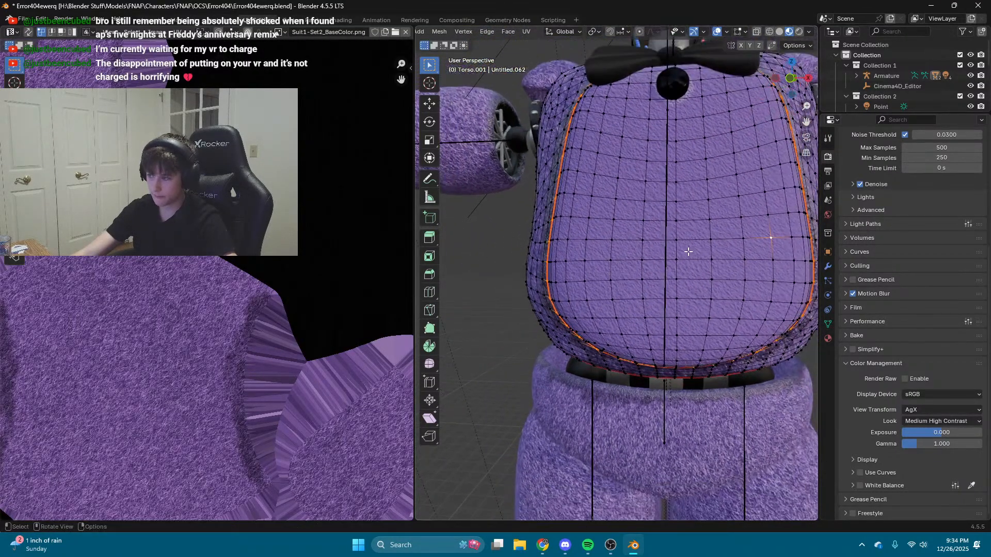
{"action": "left_click_drag", "start_coordinate": [692, 326], "coordinate": [658, 169], "text": "shift"}
{"action": "left_click_drag", "start_coordinate": [782, 286], "coordinate": [695, 156], "text": "shift"}
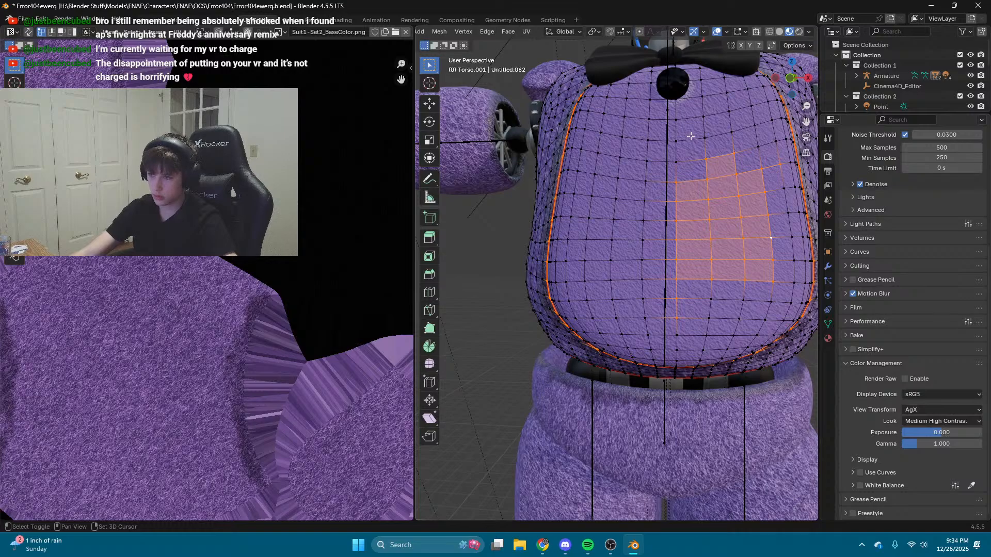
{"action": "left_click_drag", "start_coordinate": [699, 84], "coordinate": [592, 230], "text": "shift"}
Step: Switch to the Layout workspace and hide the bow tie covering the top of the belly panel
{"action": "key", "text": "shift+grave"}
{"action": "key", "text": "w"}
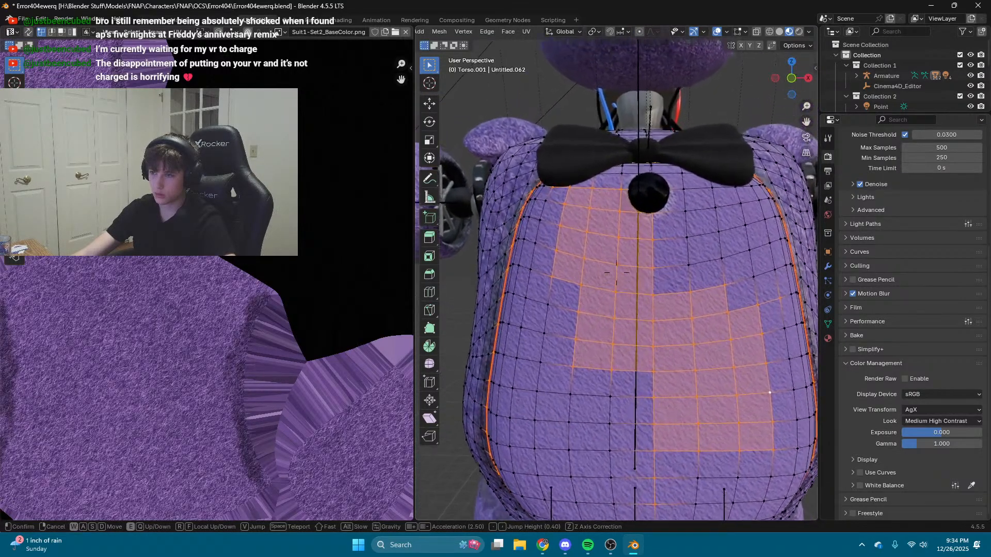
{"action": "key", "text": "e"}
{"action": "left_click", "coordinate": [616, 272]}
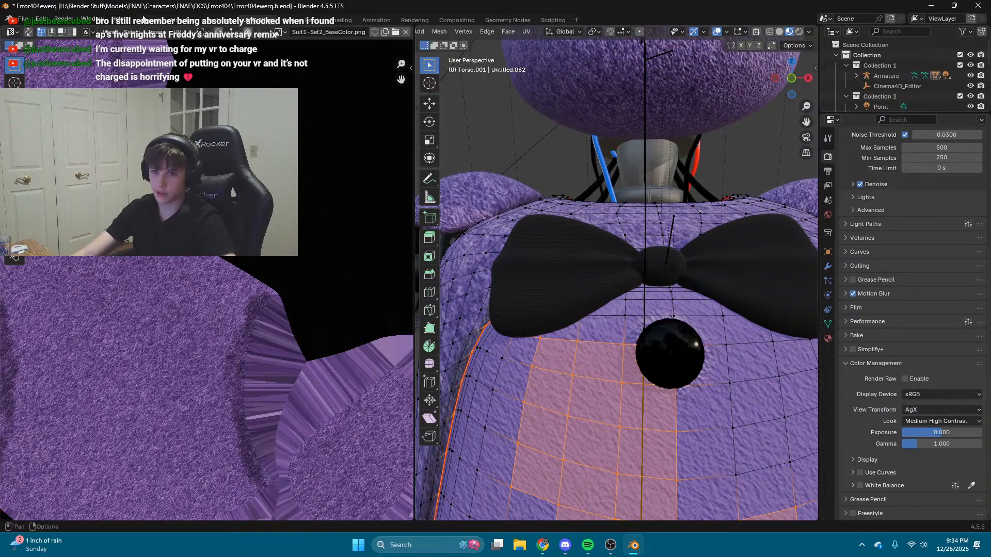
{"action": "left_click", "coordinate": [145, 20]}
{"action": "key", "text": "shift+grave"}
{"action": "key", "text": "s"}
{"action": "key", "text": "w"}
{"action": "left_click", "coordinate": [481, 208]}
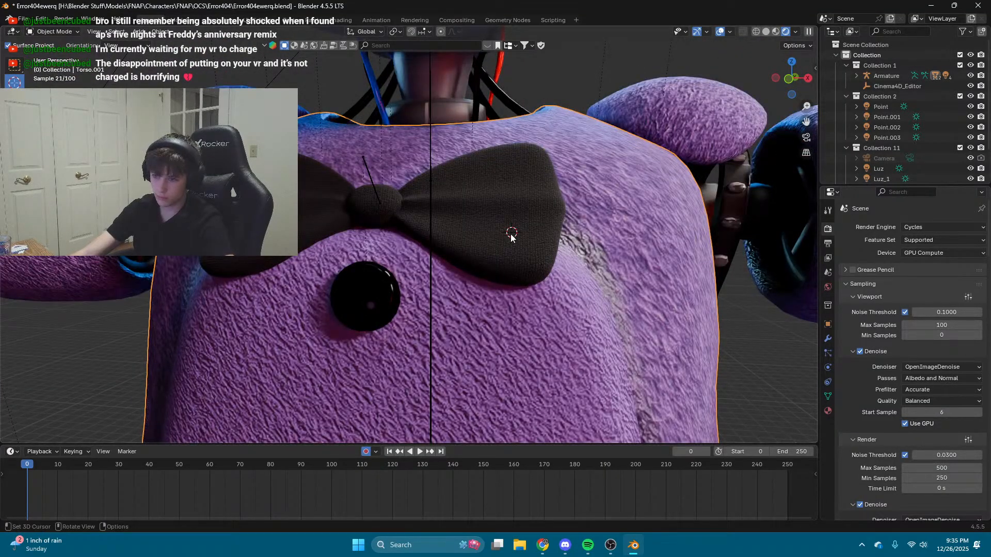
{"action": "right_click_drag", "start_coordinate": [511, 235], "coordinate": [505, 345], "text": "shift"}
{"action": "key", "text": "w"}
{"action": "left_click", "coordinate": [463, 208]}
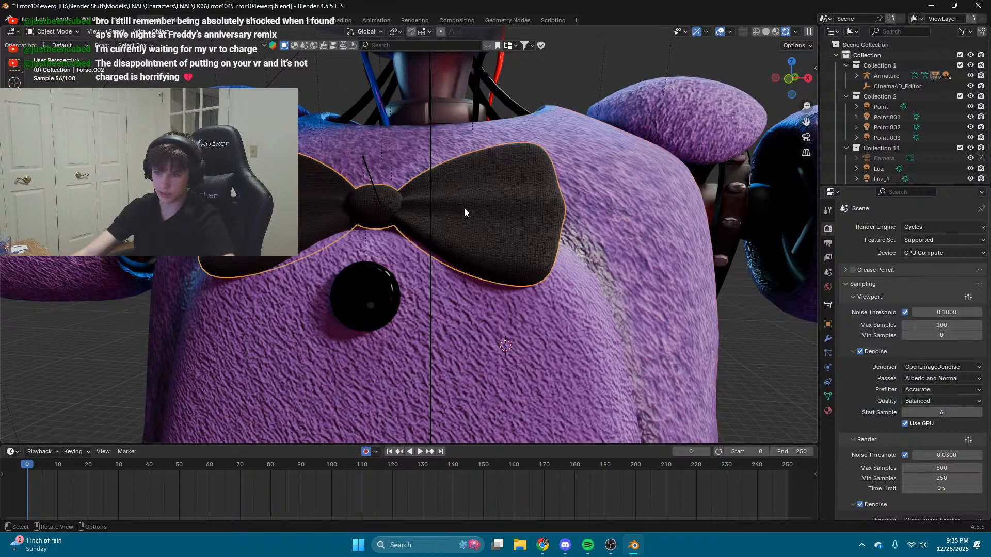
{"action": "key", "text": "h"}
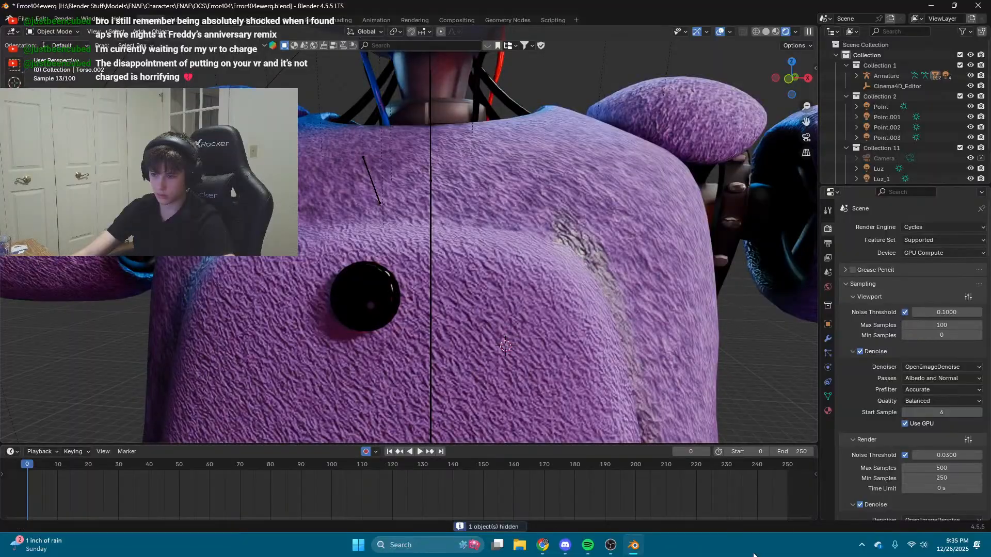
Step: Put the torso mesh into Edit Mode and return to the UV Editing workspace
{"action": "left_click", "coordinate": [485, 292]}
{"action": "left_click", "coordinate": [57, 32]}
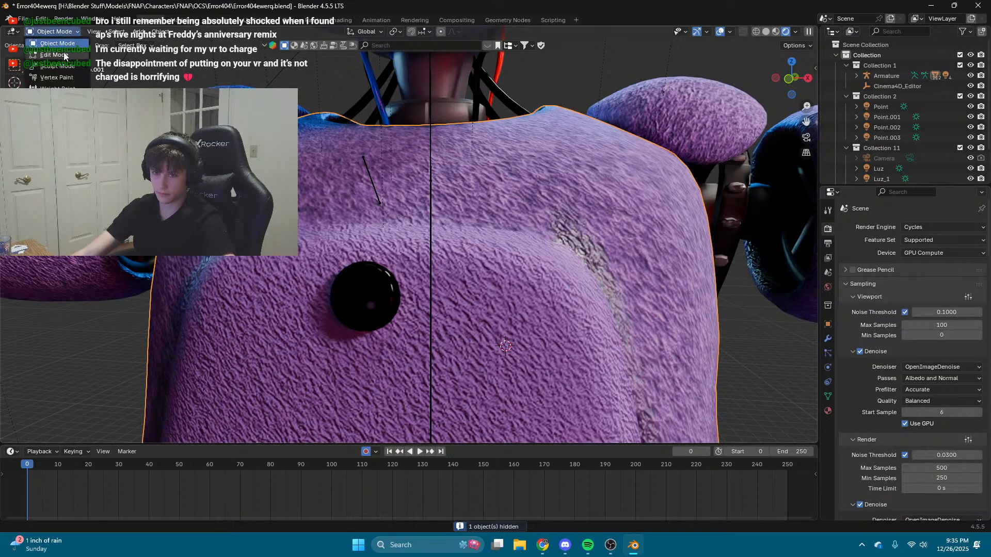
{"action": "left_click", "coordinate": [64, 56]}
{"action": "middle_click_drag", "start_coordinate": [635, 283], "coordinate": [651, 49], "text": "shift"}
{"action": "scroll", "coordinate": [651, 49], "scroll_direction": "down", "scroll_amount": 1}
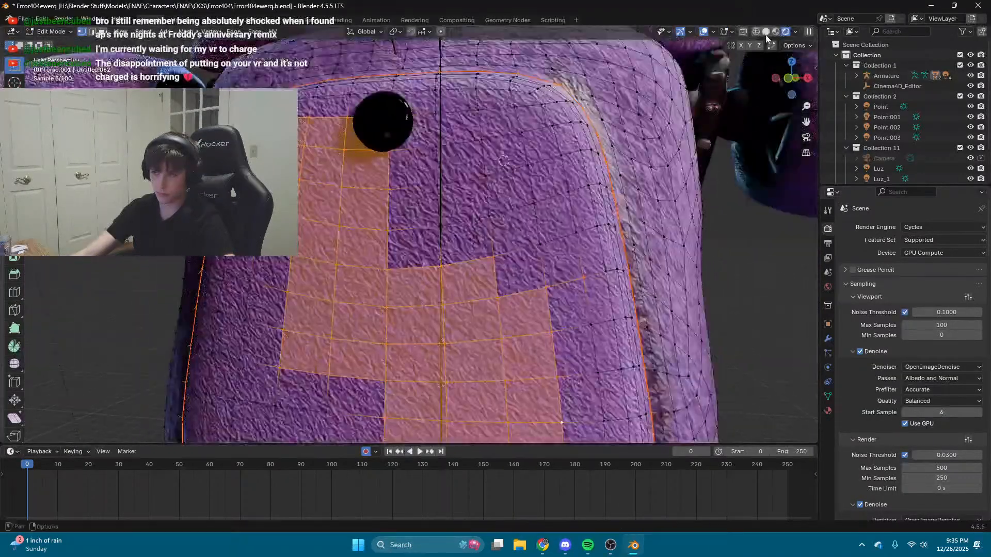
{"action": "left_click", "coordinate": [776, 32]}
{"action": "left_click", "coordinate": [787, 32]}
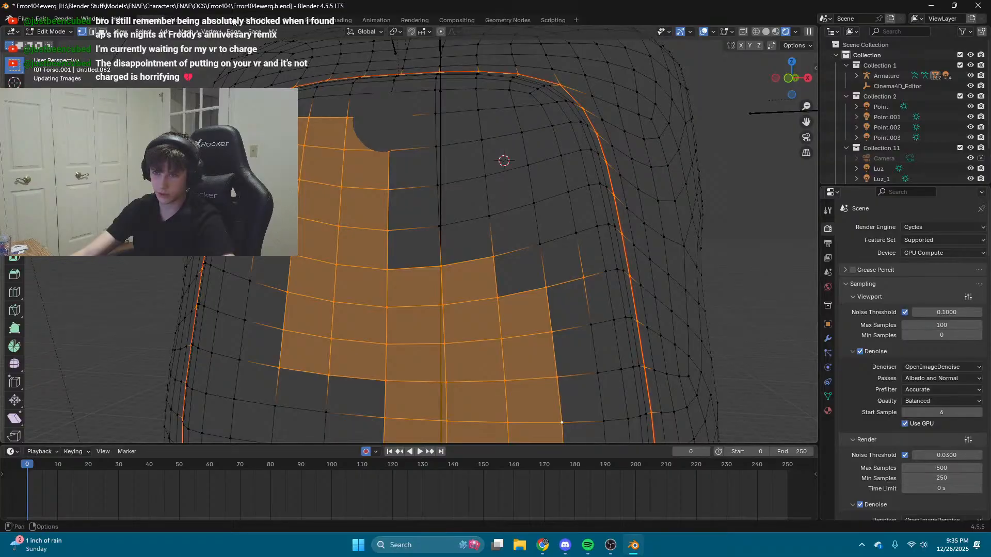
{"action": "left_click", "coordinate": [258, 20]}
Step: Add the belly panel faces above the black button, up to the top seam, to the selection
{"action": "key", "text": "shift+grave"}
{"action": "key", "text": "w"}
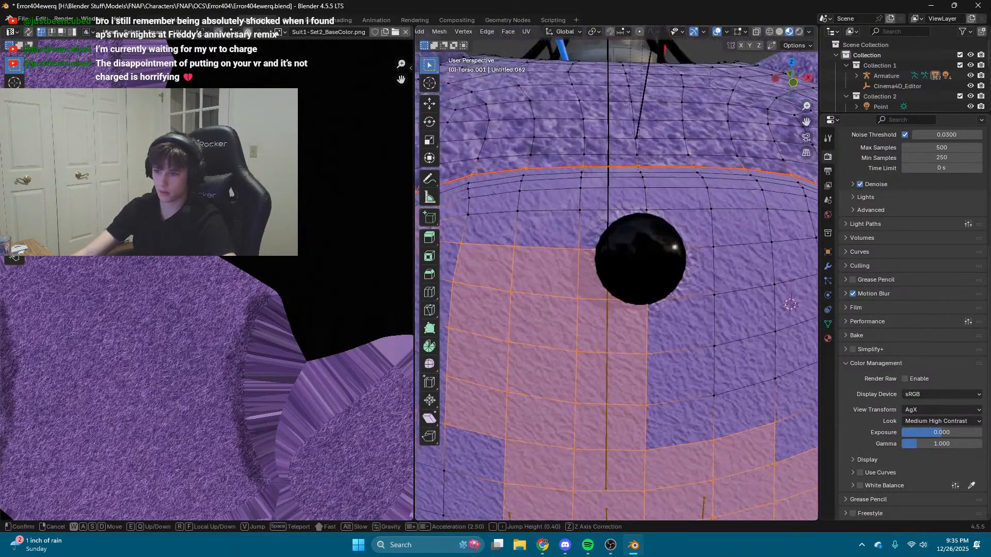
{"action": "key", "text": "s"}
{"action": "left_click", "coordinate": [565, 322]}
{"action": "left_click_drag", "start_coordinate": [708, 401], "coordinate": [498, 330], "text": "shift"}
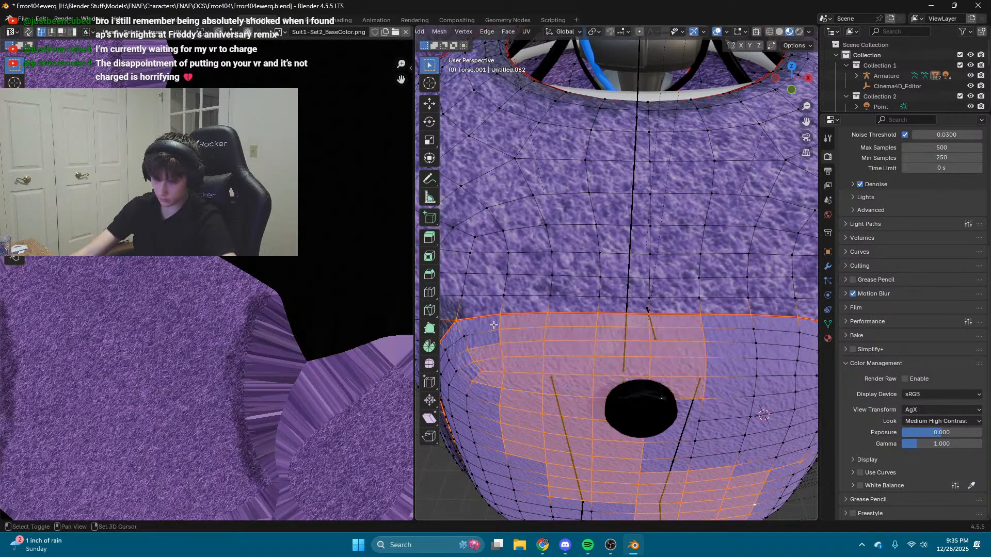
Step: Extend the selection over the belly panel's upper corner on the character's left side
{"action": "key", "text": "shift+grave"}
{"action": "key", "text": "w"}
{"action": "key", "text": "q"}
{"action": "key", "text": "s"}
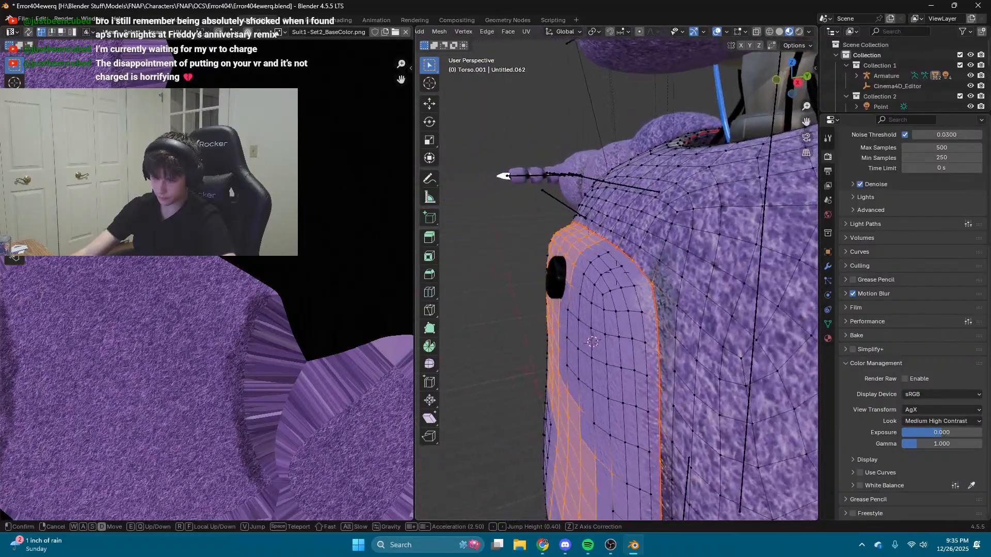
{"action": "left_click", "coordinate": [556, 244]}
{"action": "left_click_drag", "start_coordinate": [560, 240], "coordinate": [612, 400]}
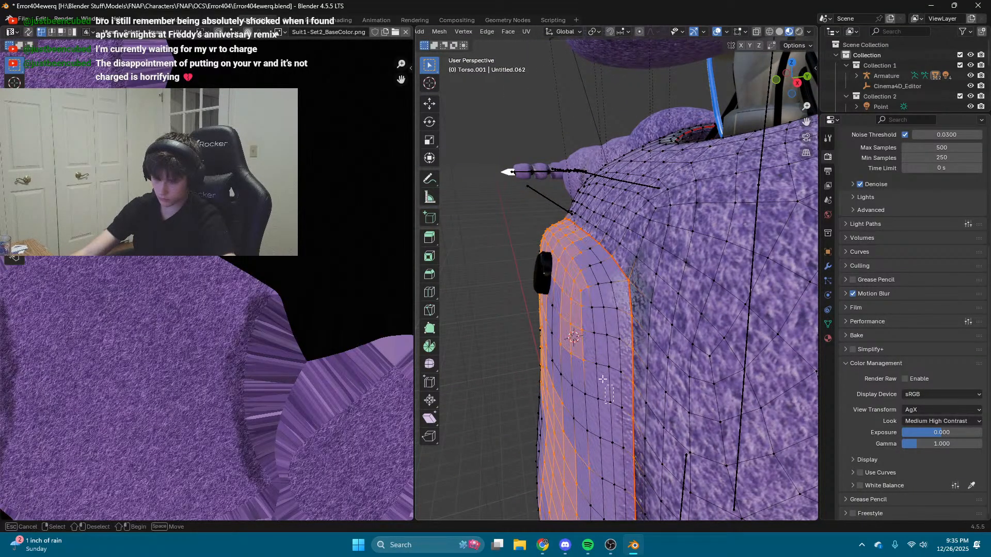
{"action": "left_click_drag", "start_coordinate": [619, 348], "coordinate": [563, 270]}
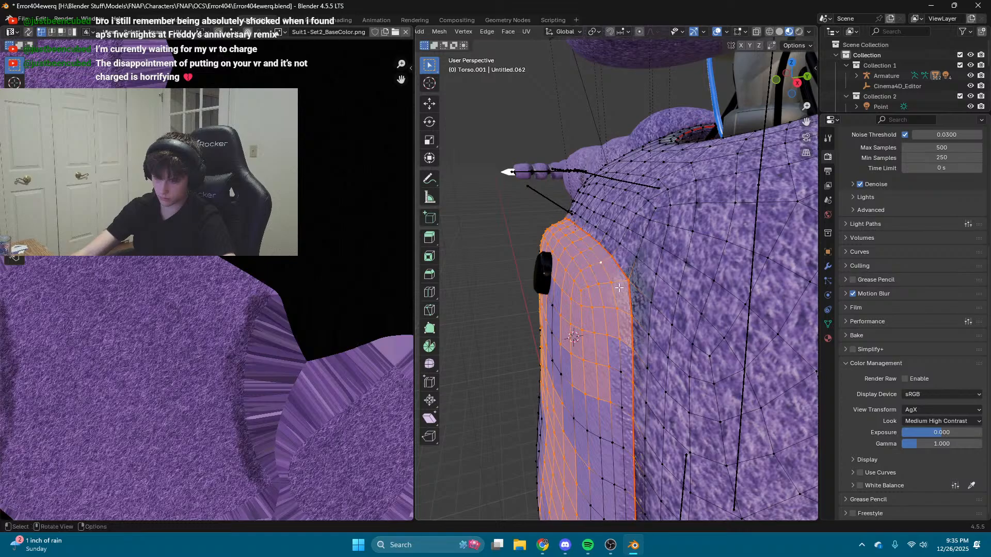
Step: Add the faces running down the character's left side of the belly panel to the selection
{"action": "scroll", "coordinate": [619, 288], "scroll_direction": "up", "scroll_amount": 1}
{"action": "scroll", "coordinate": [619, 288], "scroll_direction": "down", "scroll_amount": 10, "text": "shift"}
{"action": "left_click_drag", "start_coordinate": [627, 161], "coordinate": [561, 482], "text": "shift"}
{"action": "scroll", "coordinate": [673, 361], "scroll_direction": "up", "scroll_amount": 1}
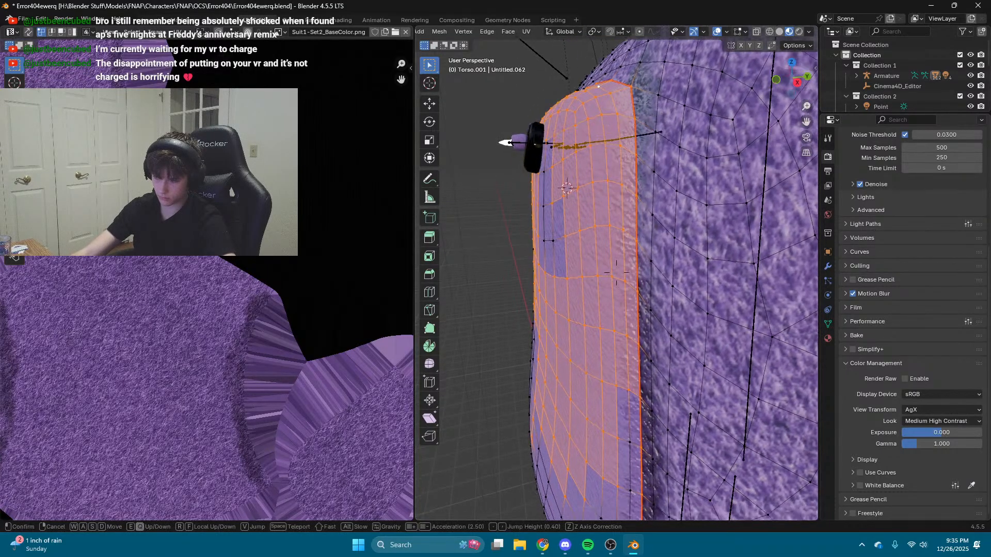
{"action": "scroll", "coordinate": [676, 358], "scroll_direction": "down", "scroll_amount": 10, "text": "shift"}
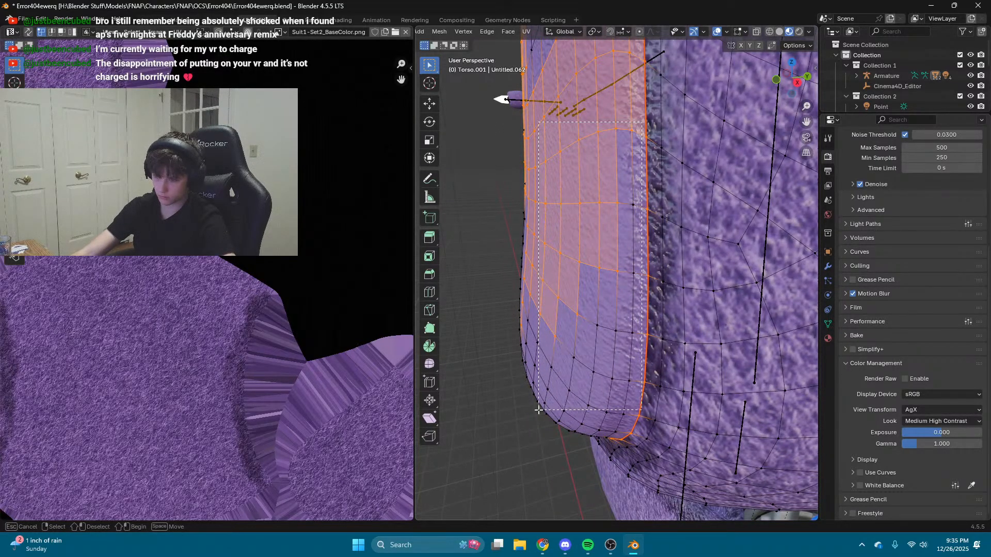
Step: Add the faces around the belly panel's upper corner on the character's right side to the selection
{"action": "key", "text": "shift+grave"}
{"action": "key", "text": "a"}
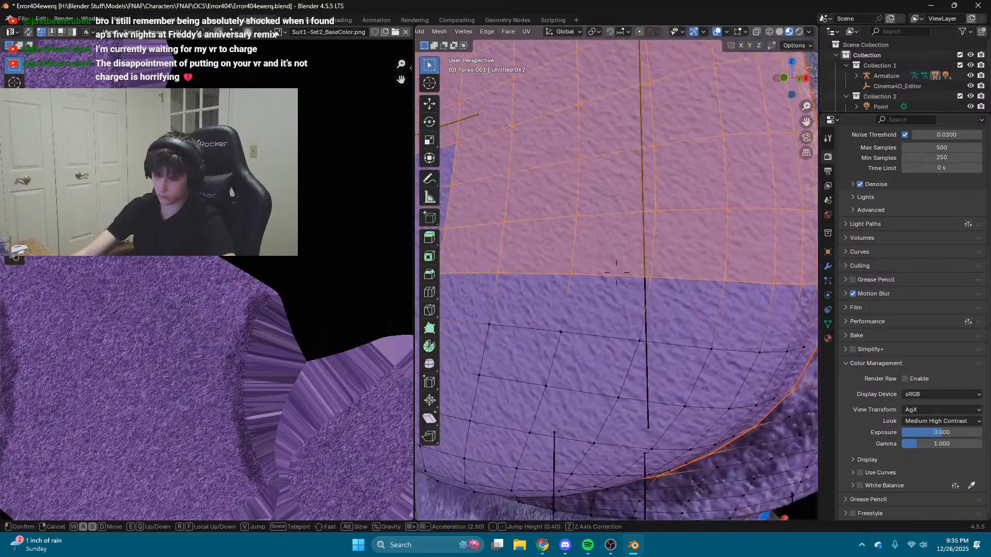
{"action": "key", "text": "s"}
{"action": "key", "text": "w"}
{"action": "left_click", "coordinate": [649, 419]}
{"action": "key", "text": "shift+grave"}
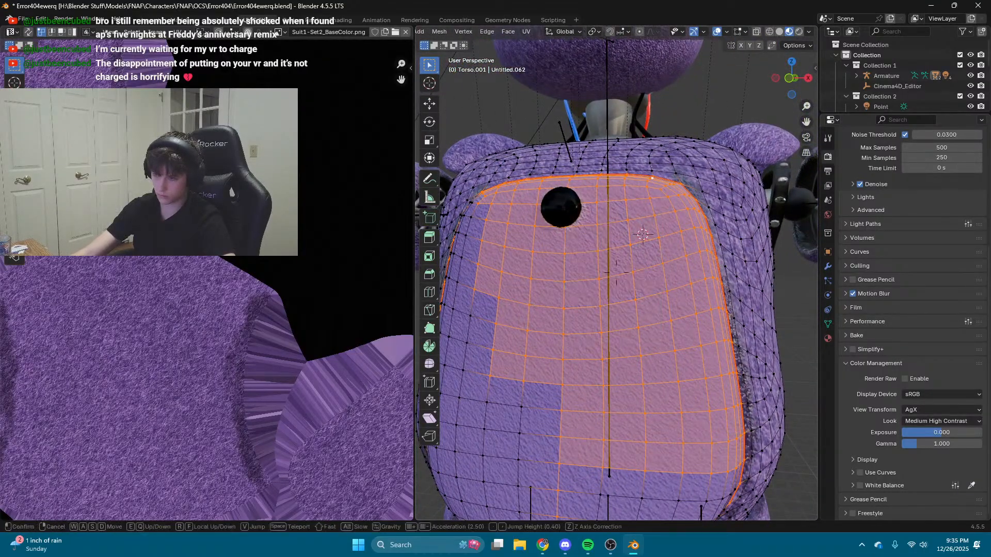
{"action": "key", "text": "a"}
{"action": "left_click", "coordinate": [598, 188]}
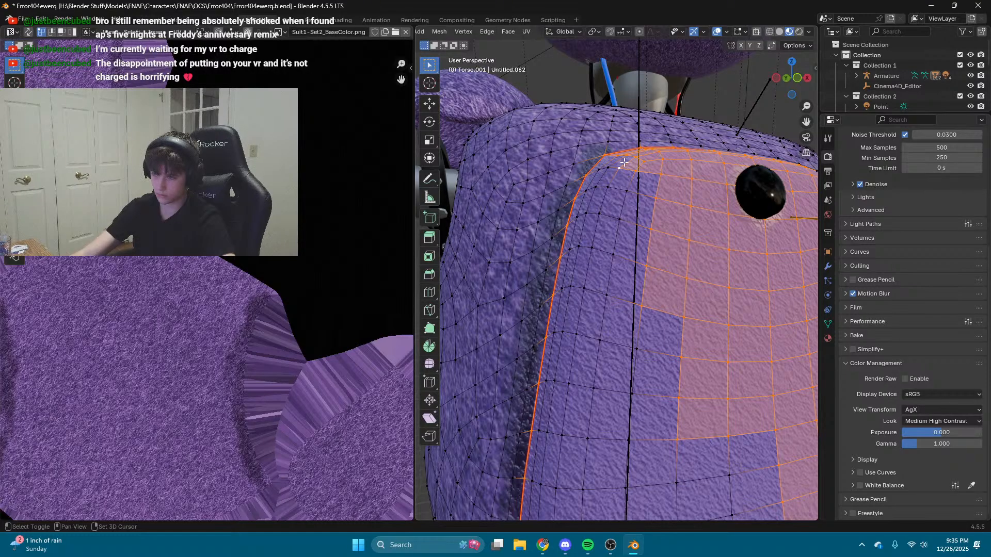
{"action": "left_click_drag", "start_coordinate": [624, 163], "coordinate": [598, 196], "text": "shift"}
{"action": "left_click_drag", "start_coordinate": [657, 257], "coordinate": [607, 185], "text": "shift"}
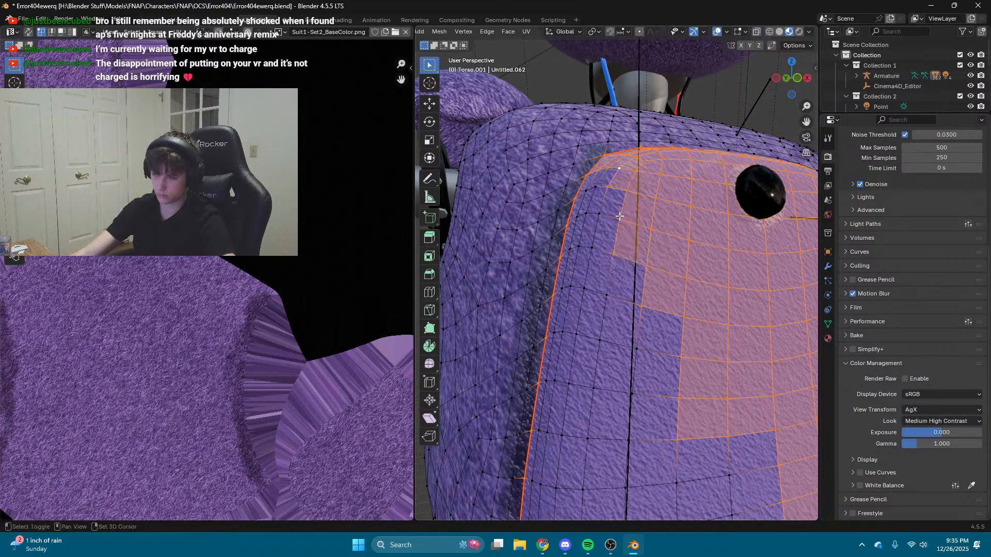
{"action": "left_click_drag", "start_coordinate": [623, 321], "coordinate": [584, 174], "text": "shift"}
Step: Extend the selection down the character's right side of the belly panel, filling the unselected faces beside the seam
{"action": "key", "text": "shift+grave"}
{"action": "key", "text": "e"}
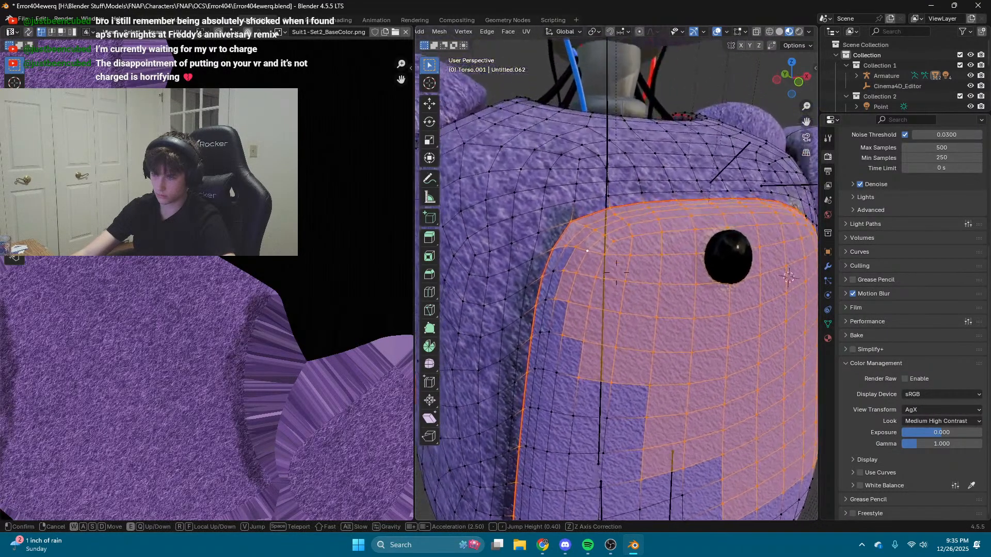
{"action": "key", "text": "w"}
{"action": "key", "text": "s"}
{"action": "key", "text": "d"}
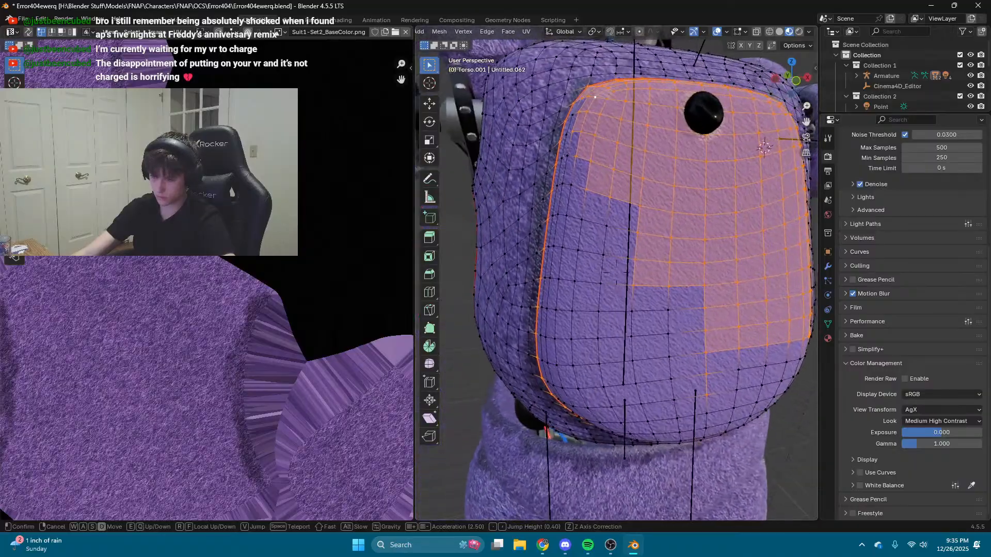
{"action": "left_click", "coordinate": [617, 273]}
{"action": "left_click_drag", "start_coordinate": [644, 106], "coordinate": [651, 100], "text": "shift"}
{"action": "left_click_drag", "start_coordinate": [576, 242], "coordinate": [569, 306], "text": "shift"}
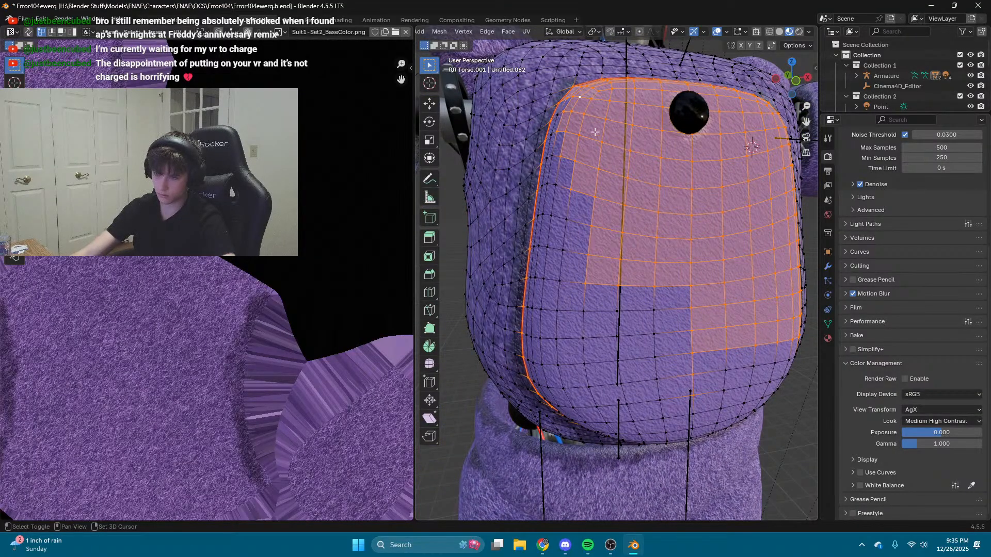
{"action": "left_click_drag", "start_coordinate": [584, 119], "coordinate": [551, 286], "text": "shift"}
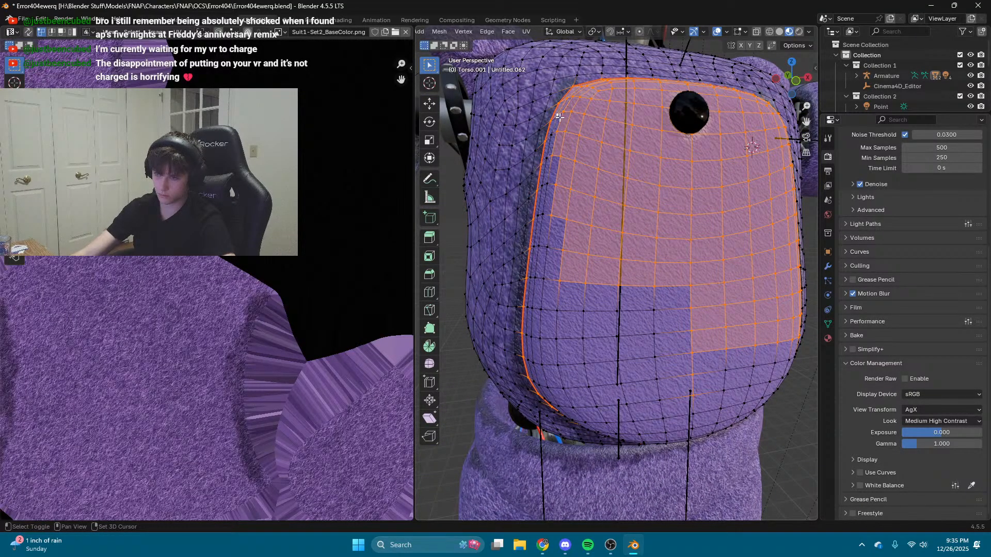
Step: Extend the face selection down the left side and across the middle rows of the torso's belly panel
{"action": "left_click_drag", "start_coordinate": [568, 165], "coordinate": [539, 228], "text": "shift"}
{"action": "left_click_drag", "start_coordinate": [563, 275], "coordinate": [535, 230], "text": "shift"}
{"action": "left_click_drag", "start_coordinate": [579, 320], "coordinate": [532, 262], "text": "shift"}
{"action": "left_click", "coordinate": [529, 280], "text": "shift"}
{"action": "middle_click_drag", "start_coordinate": [709, 278], "coordinate": [714, 219], "text": "shift"}
{"action": "left_click_drag", "start_coordinate": [715, 217], "coordinate": [570, 339], "text": "shift"}
{"action": "middle_click_drag", "start_coordinate": [576, 222], "coordinate": [582, 205]}
{"action": "left_click_drag", "start_coordinate": [580, 202], "coordinate": [532, 273], "text": "shift"}
{"action": "left_click_drag", "start_coordinate": [567, 246], "coordinate": [531, 301], "text": "shift"}
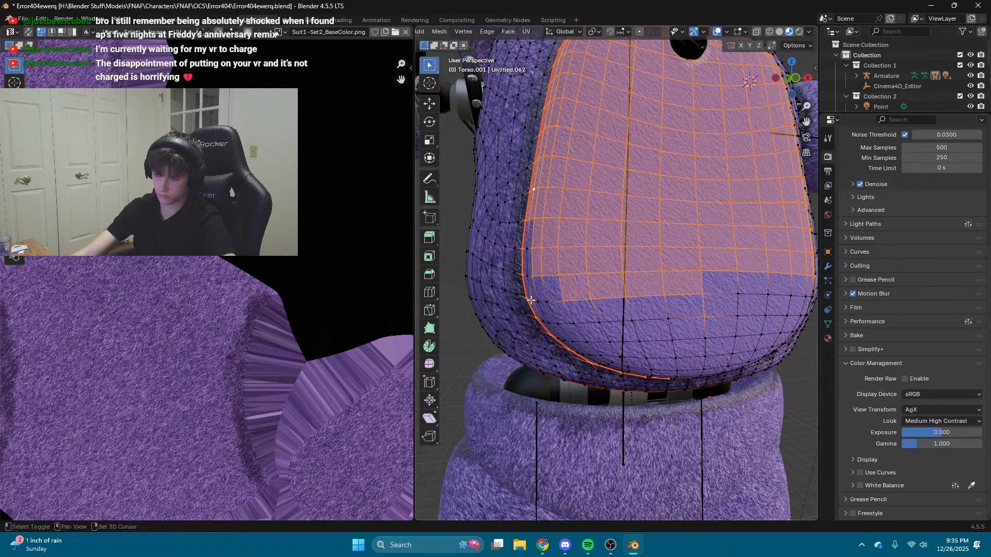
Step: Add the lower central faces and the lower-left corner faces of the belly panel to the selection
{"action": "middle_click_drag", "start_coordinate": [531, 301], "coordinate": [527, 249]}
{"action": "middle_click_drag", "start_coordinate": [525, 209], "coordinate": [549, 218]}
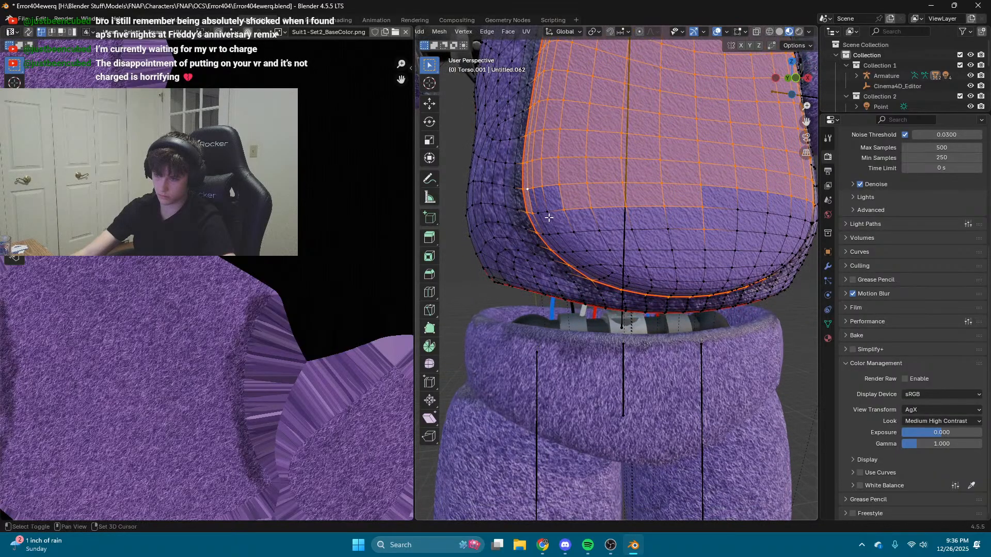
{"action": "left_click_drag", "start_coordinate": [763, 198], "coordinate": [625, 272], "text": "shift"}
{"action": "left_click_drag", "start_coordinate": [668, 200], "coordinate": [542, 237], "text": "shift"}
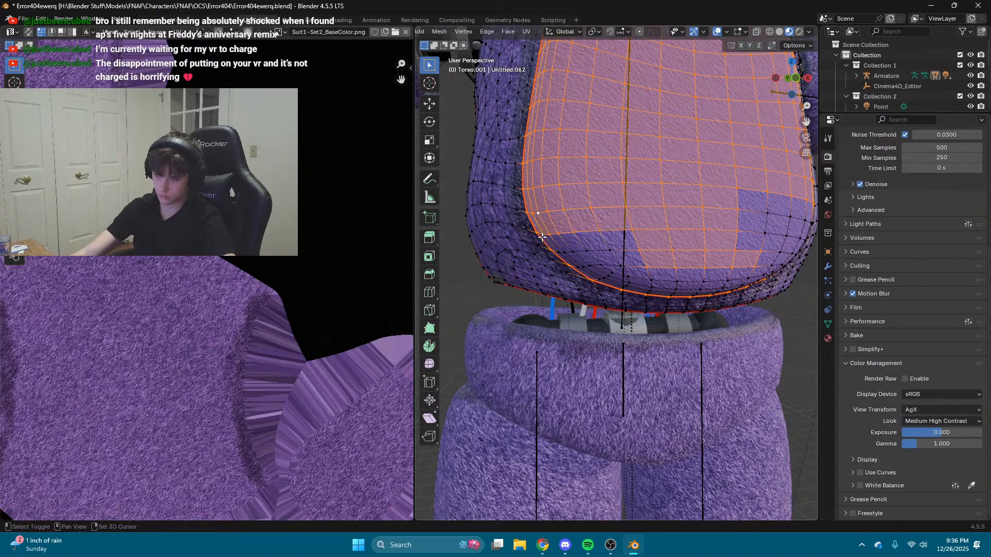
{"action": "middle_click_drag", "start_coordinate": [546, 237], "coordinate": [573, 197]}
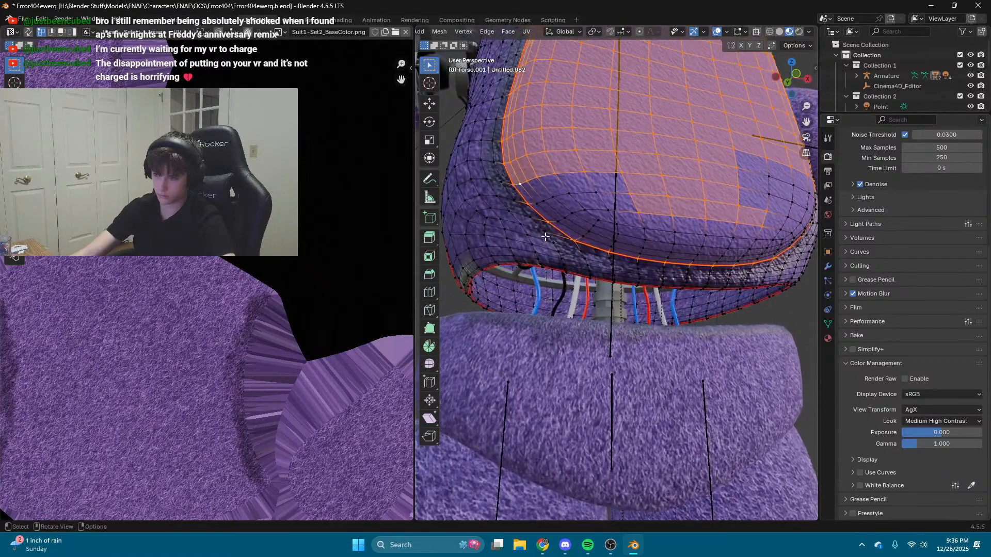
{"action": "left_click_drag", "start_coordinate": [624, 168], "coordinate": [534, 207], "text": "shift"}
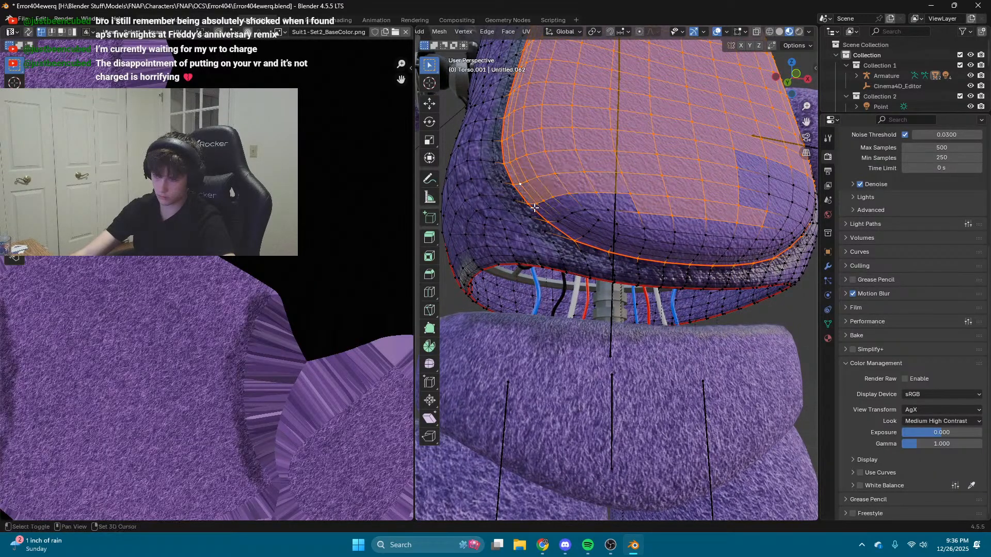
{"action": "left_click_drag", "start_coordinate": [627, 200], "coordinate": [562, 227], "text": "shift"}
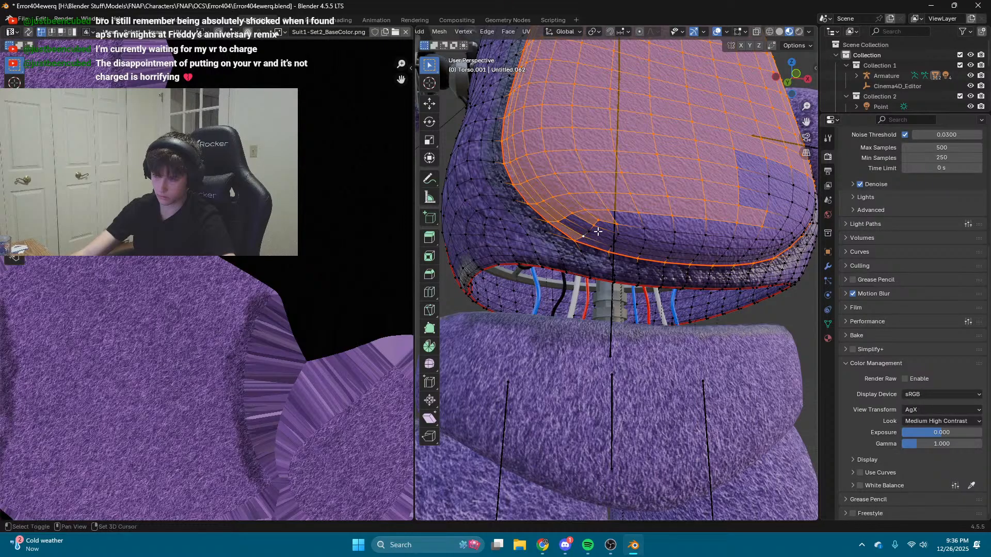
Step: Add the faces along the underside of the belly panel, down to its bottom seam, to the selection
{"action": "middle_click_drag", "start_coordinate": [598, 232], "coordinate": [738, 197]}
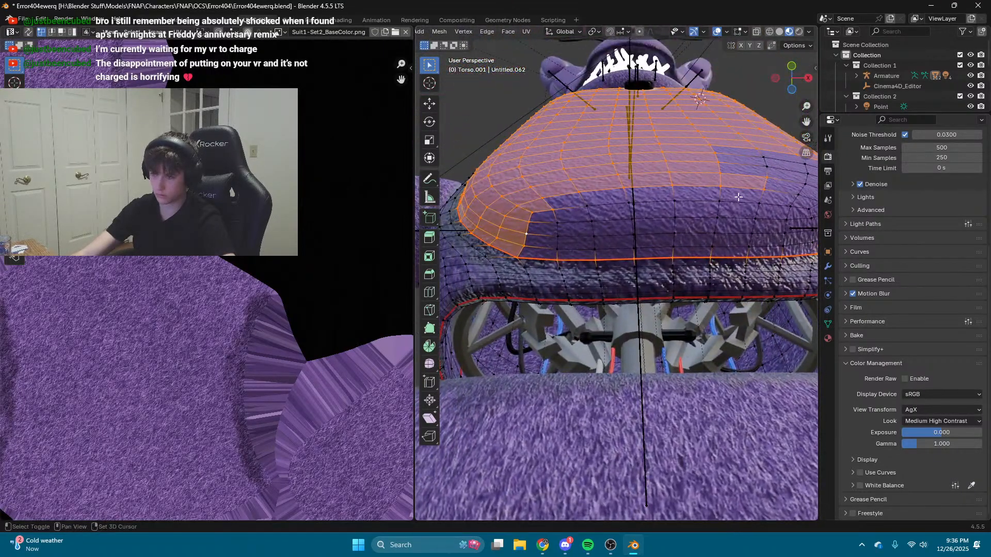
{"action": "left_click_drag", "start_coordinate": [776, 154], "coordinate": [526, 238], "text": "shift"}
{"action": "left_click_drag", "start_coordinate": [638, 226], "coordinate": [521, 259], "text": "shift"}
{"action": "left_click", "coordinate": [711, 245], "text": "shift"}
{"action": "left_click", "coordinate": [752, 245], "text": "shift"}
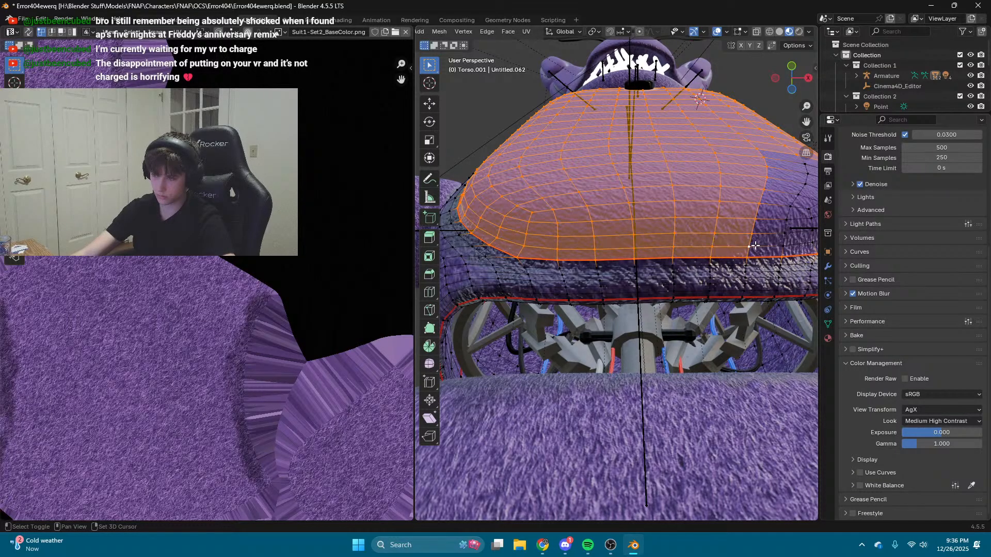
Step: Add the remaining unselected faces around the belly panel's lower-right corner to complete the panel selection
{"action": "middle_click_drag", "start_coordinate": [752, 246], "coordinate": [689, 219]}
{"action": "left_click_drag", "start_coordinate": [656, 182], "coordinate": [531, 274], "text": "shift"}
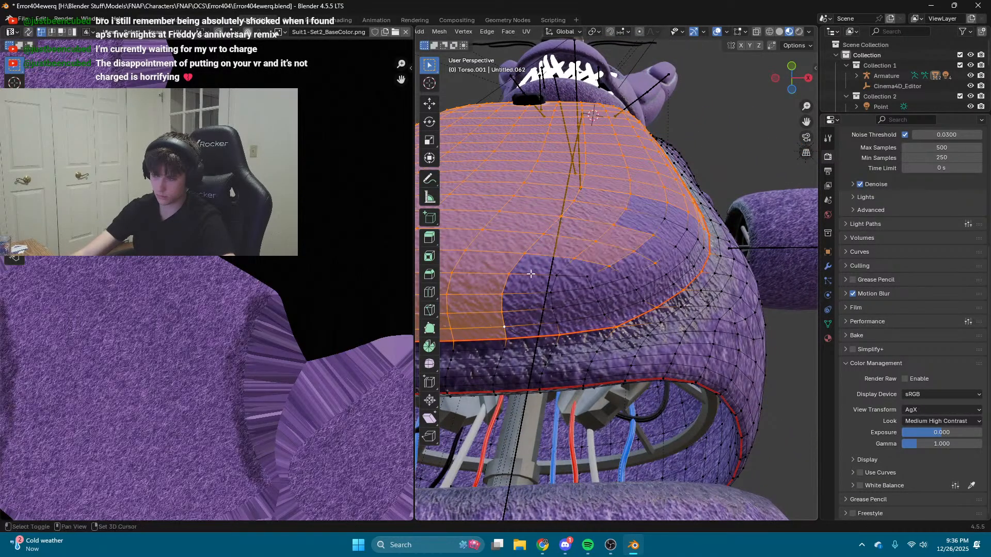
{"action": "left_click_drag", "start_coordinate": [685, 194], "coordinate": [614, 262], "text": "shift"}
{"action": "left_click_drag", "start_coordinate": [694, 205], "coordinate": [655, 248], "text": "shift"}
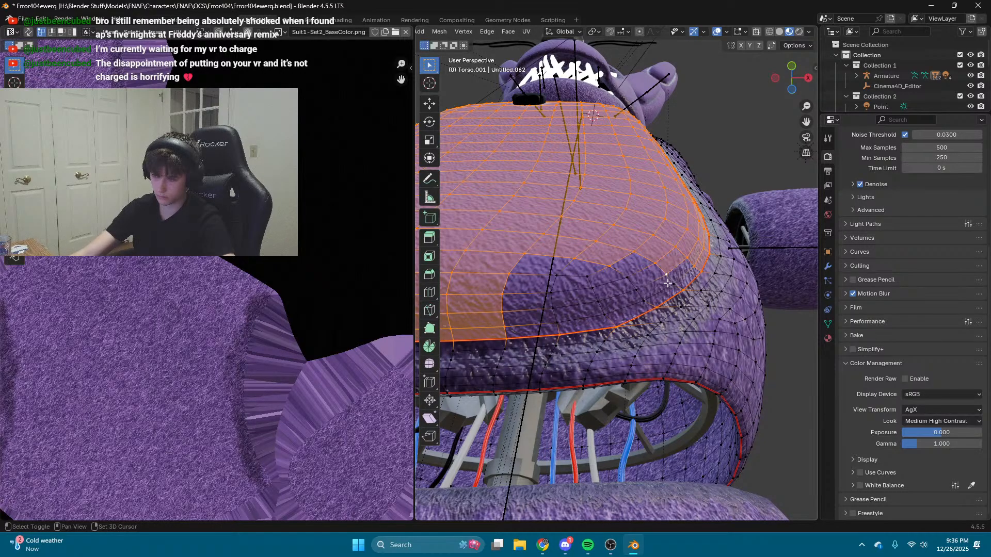
{"action": "left_click_drag", "start_coordinate": [650, 260], "coordinate": [493, 306], "text": "shift"}
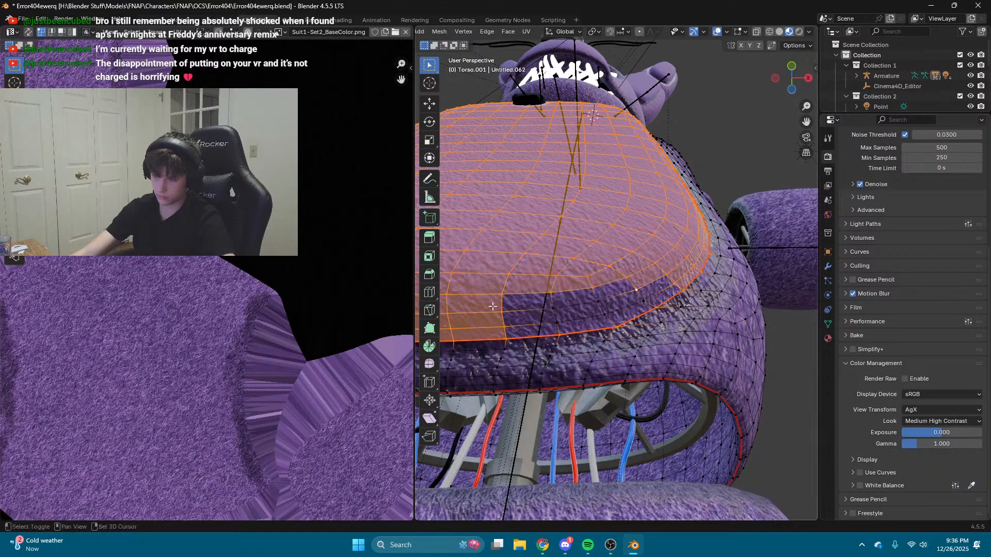
{"action": "left_click_drag", "start_coordinate": [608, 297], "coordinate": [601, 327], "text": "shift"}
Step: Separate the selected belly panel faces from the torso mesh into their own object
{"action": "key", "text": "shift+grave"}
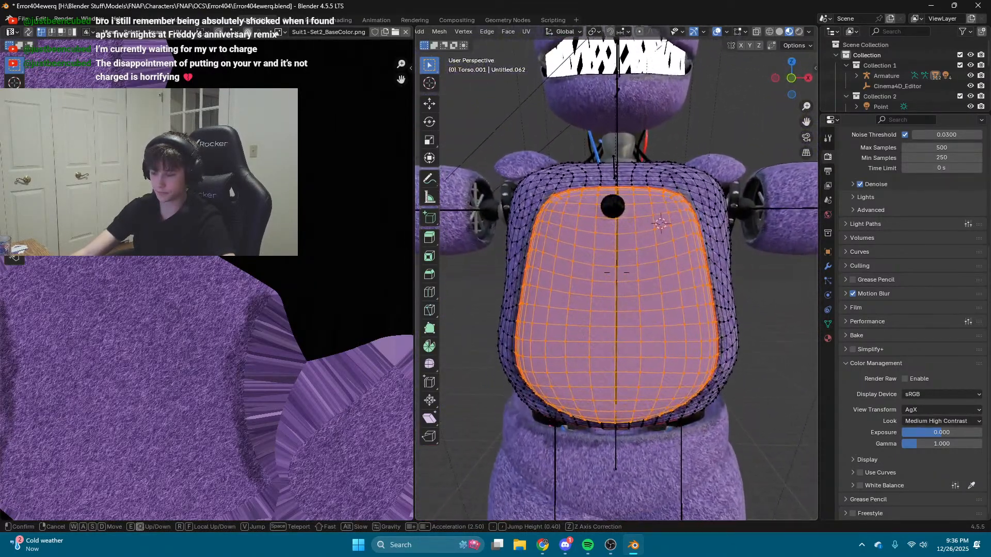
{"action": "left_click", "coordinate": [543, 305]}
{"action": "right_click", "coordinate": [543, 305]}
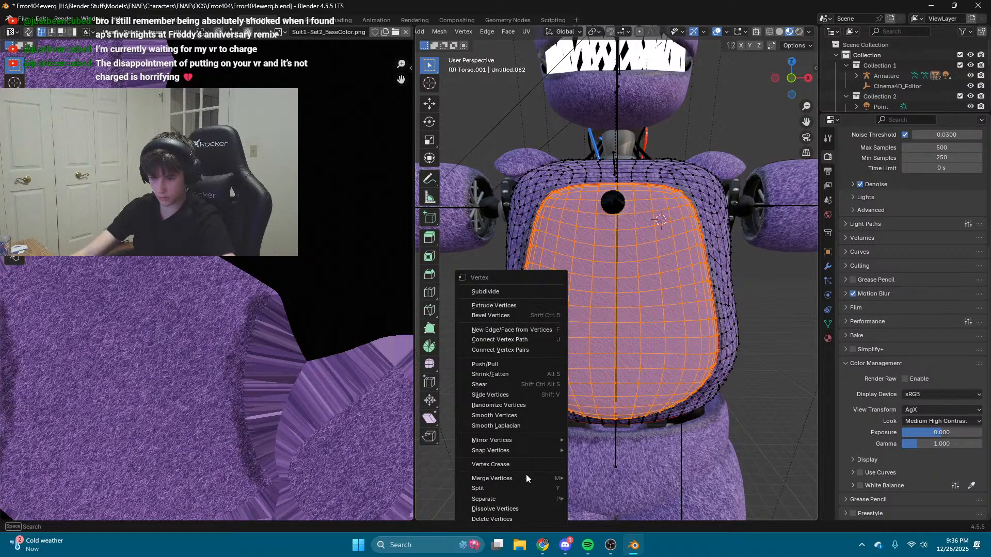
{"action": "mouse_move", "coordinate": [533, 498]}
{"action": "left_click", "coordinate": [596, 477]}
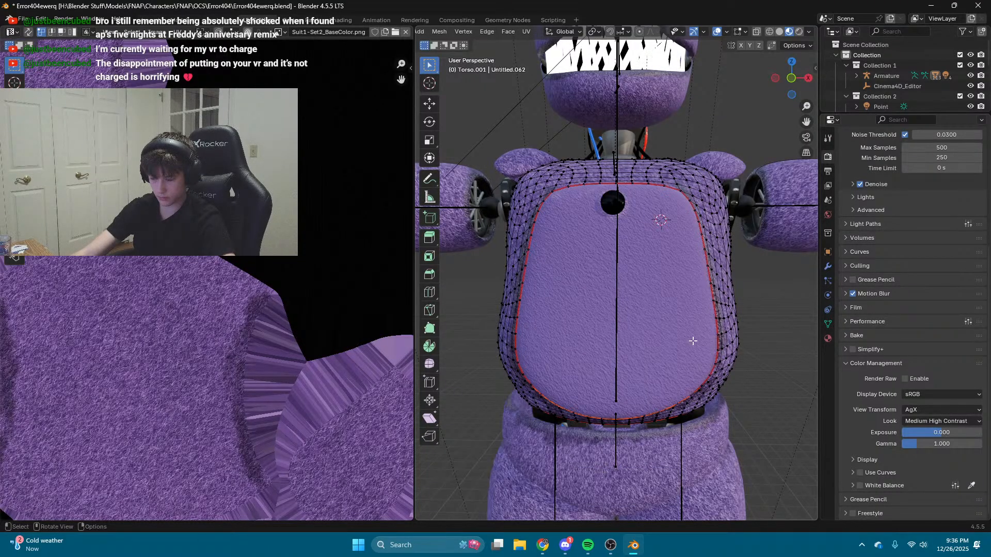
{"action": "scroll", "coordinate": [693, 341], "scroll_direction": "up", "scroll_amount": 2}
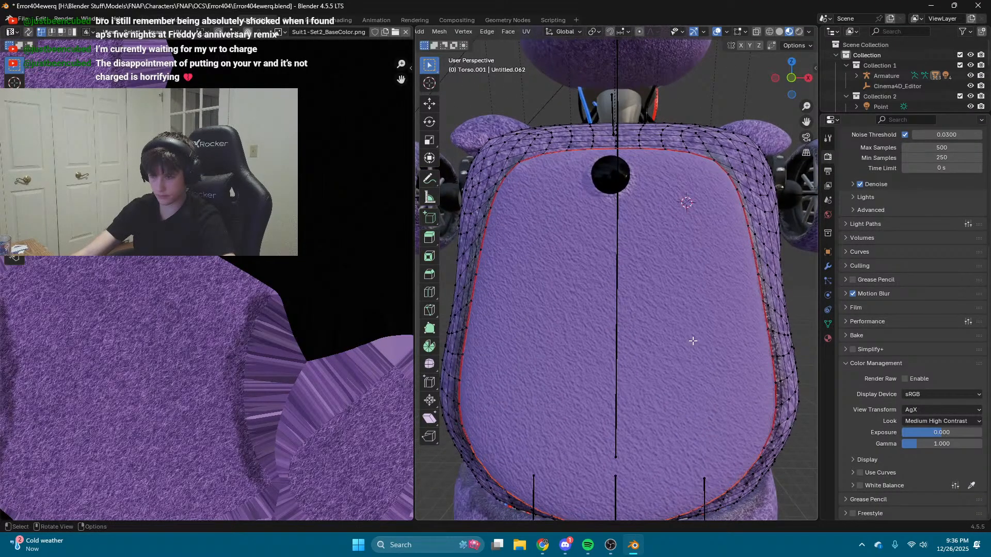
Step: Select the separated belly panel object in the Layout workspace and show its Suit1-Set2 material nodes in the Shading workspace
{"action": "left_click", "coordinate": [143, 20]}
{"action": "left_click", "coordinate": [543, 258]}
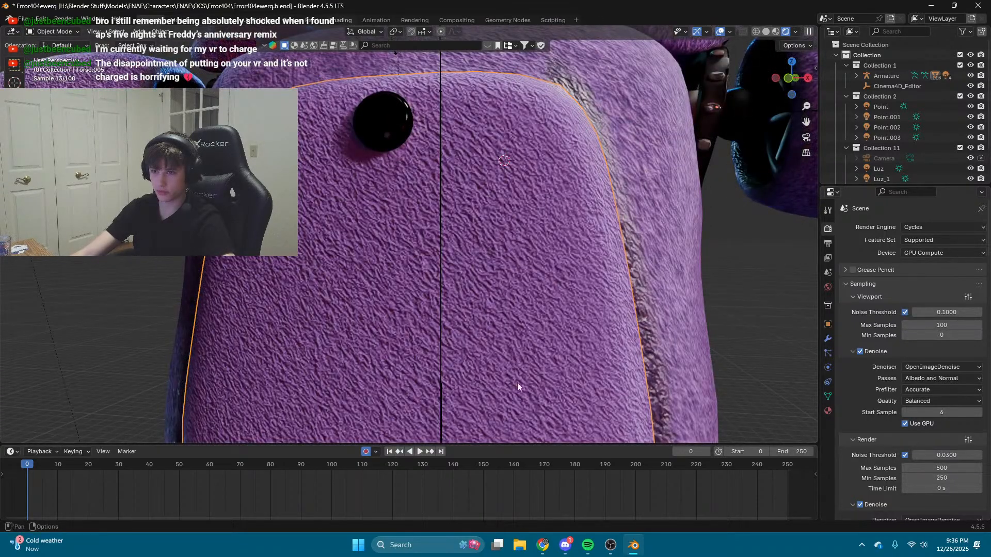
{"action": "left_click", "coordinate": [338, 19]}
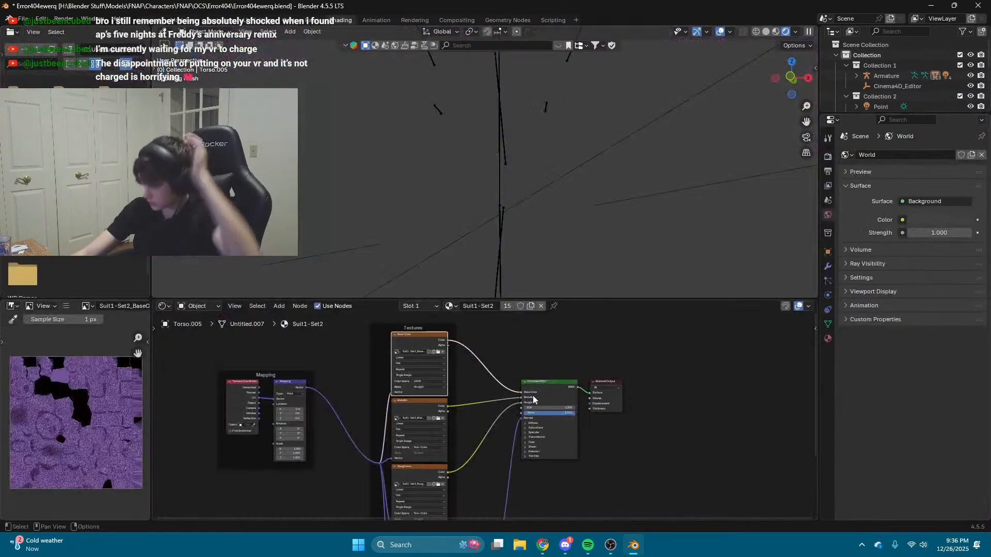
{"action": "scroll", "coordinate": [481, 369], "scroll_direction": "up", "scroll_amount": 3}
{"action": "scroll", "coordinate": [481, 370], "scroll_direction": "up", "scroll_amount": 2}
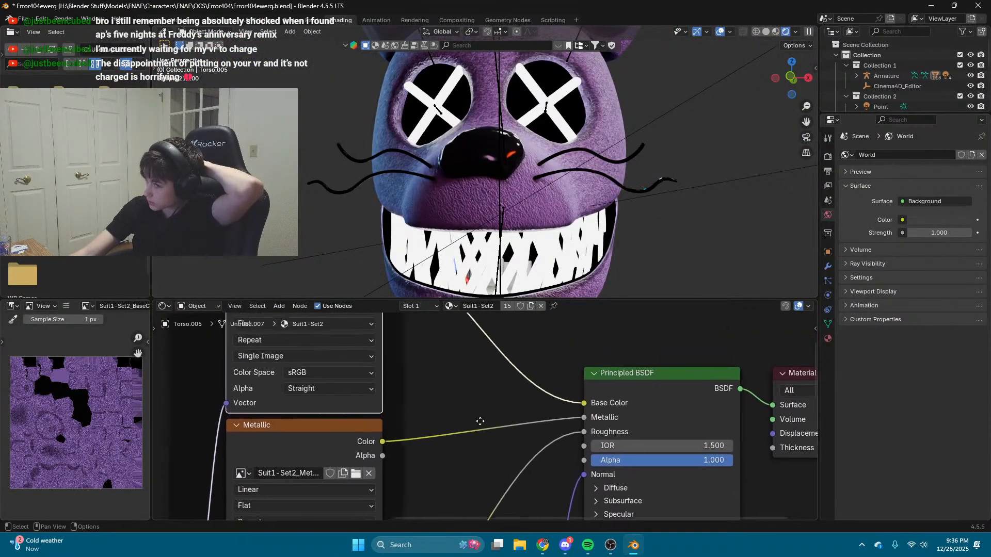
{"action": "key", "text": "shift+grave"}
{"action": "key", "text": "w"}
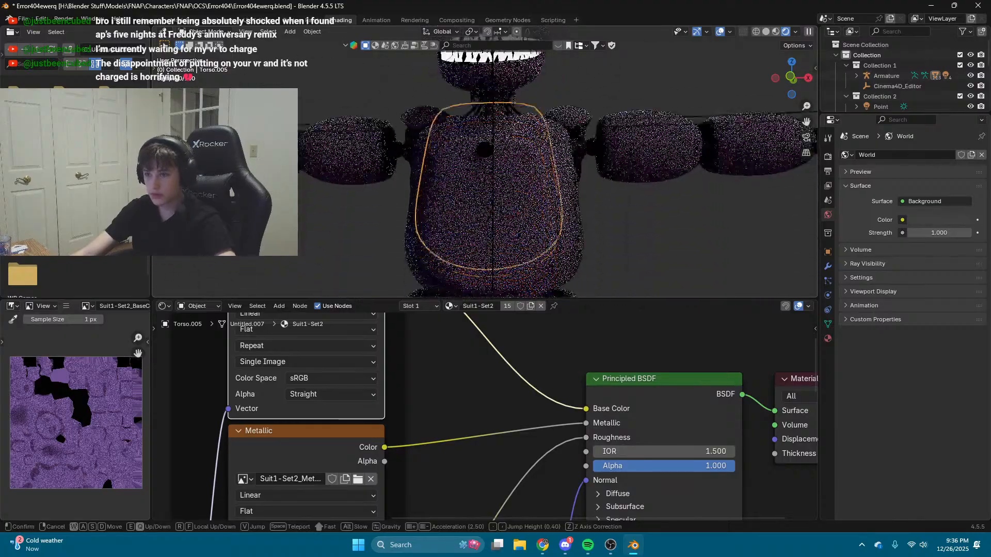
{"action": "key", "text": "Return"}
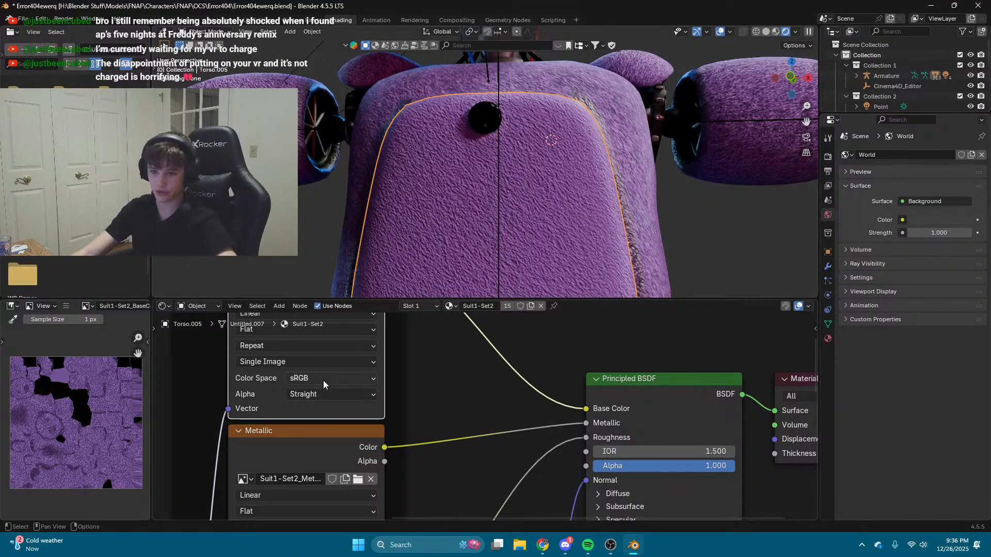
Step: Try a Hue/Saturation/Value node between the Base Color texture and the Principled BSDF, and undo it
{"action": "left_click", "coordinate": [279, 307]}
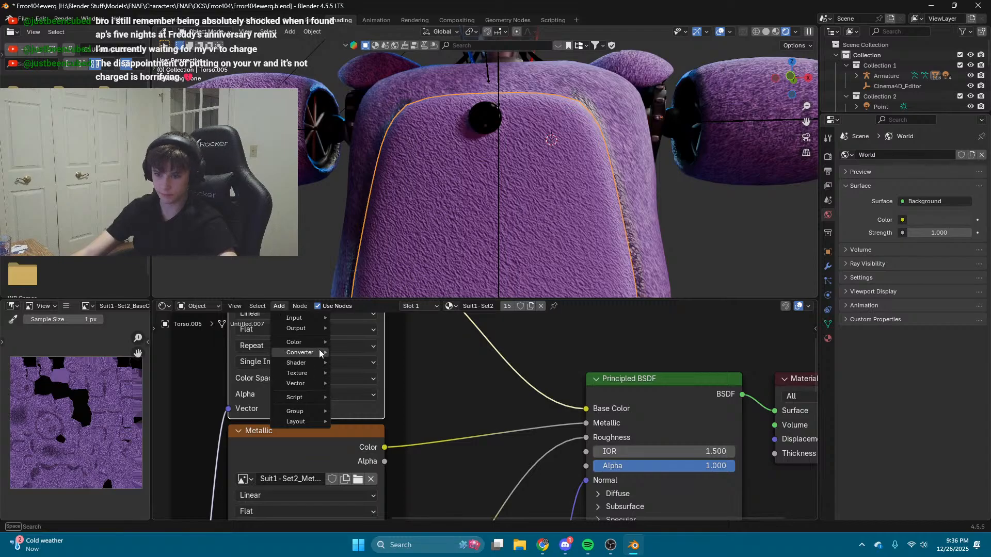
{"action": "mouse_move", "coordinate": [317, 341]}
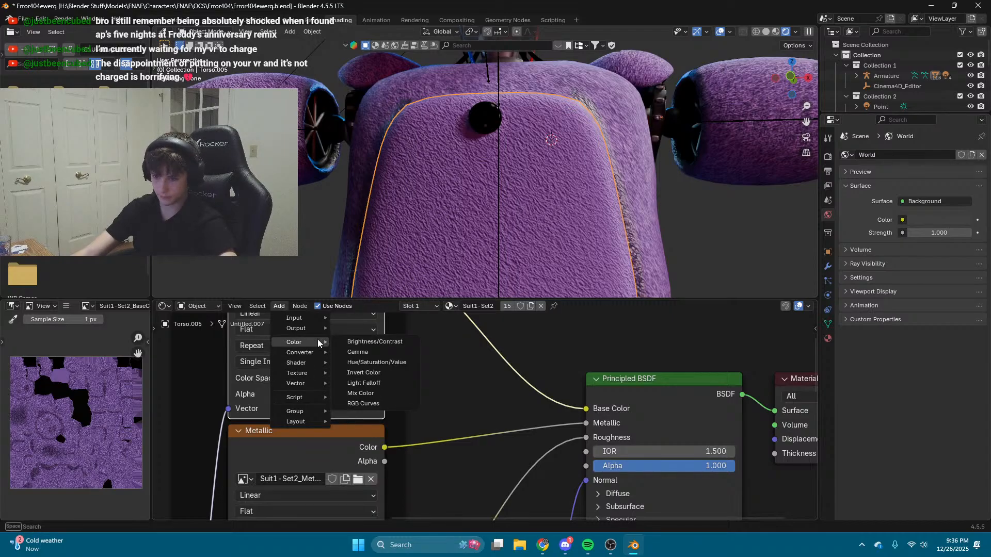
{"action": "left_click", "coordinate": [395, 364]}
{"action": "left_click", "coordinate": [395, 364]}
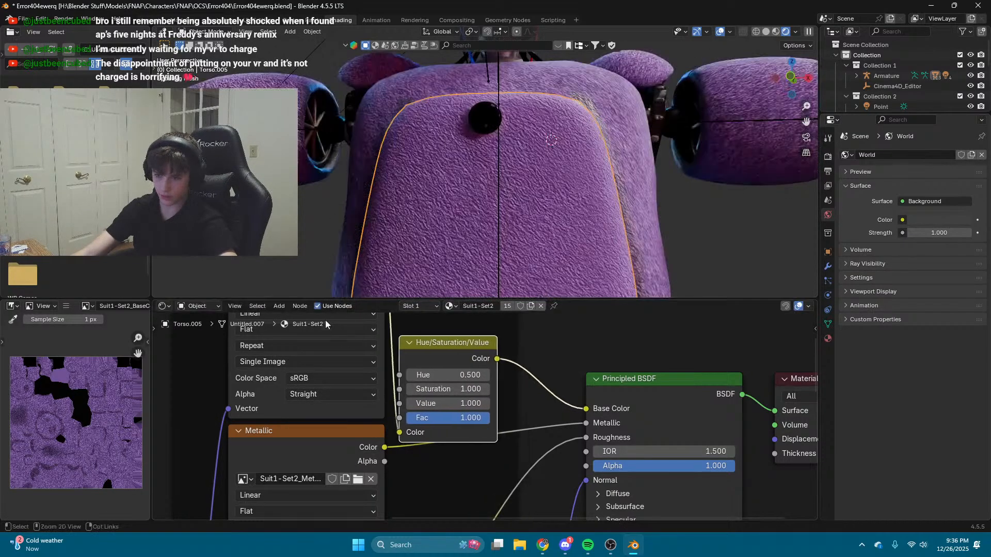
{"action": "key", "text": "ctrl+z"}
Step: Add a Color Ramp node on the link between the Base Color texture and the Principled BSDF
{"action": "left_click", "coordinate": [278, 306]}
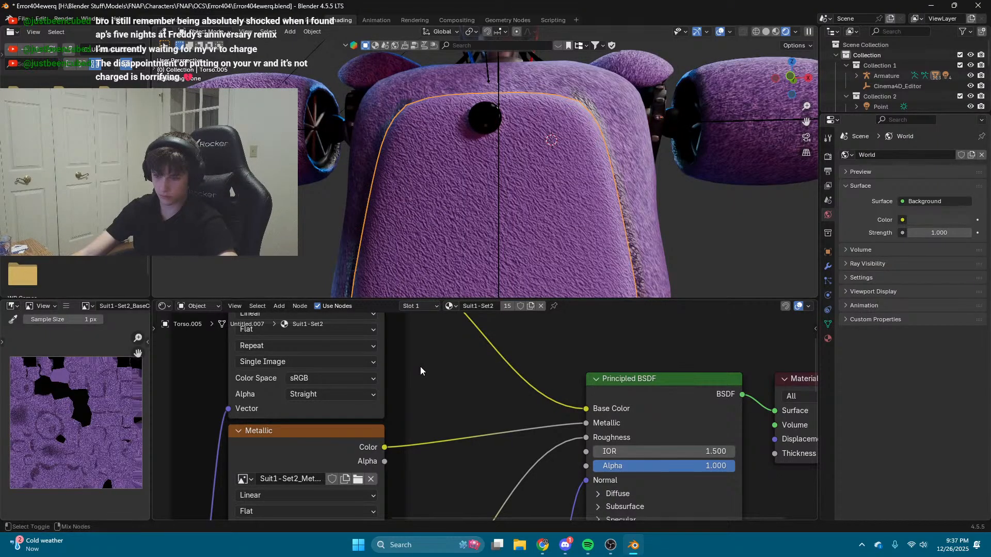
{"action": "key", "text": "shift+s"}
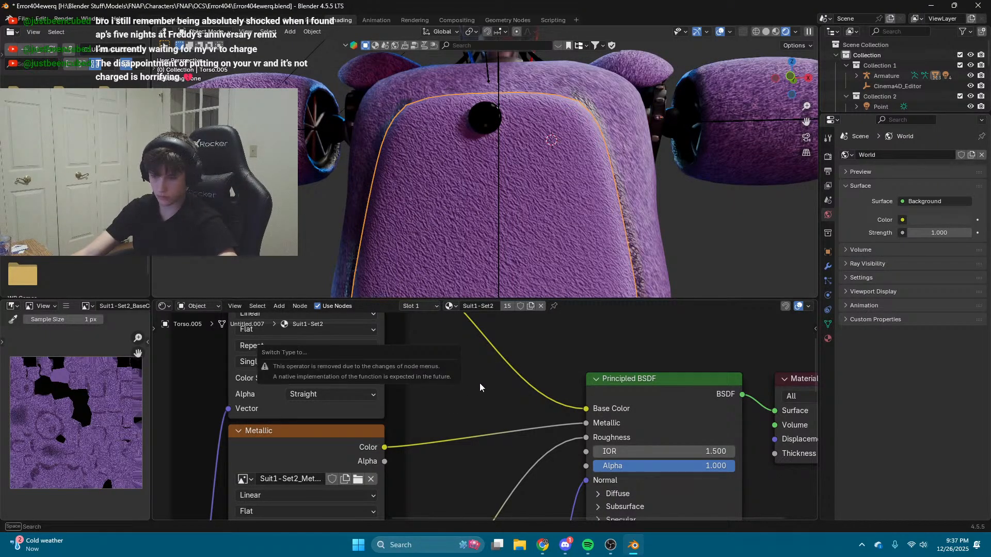
{"action": "key", "text": "shift+a"}
{"action": "key", "text": "space"}
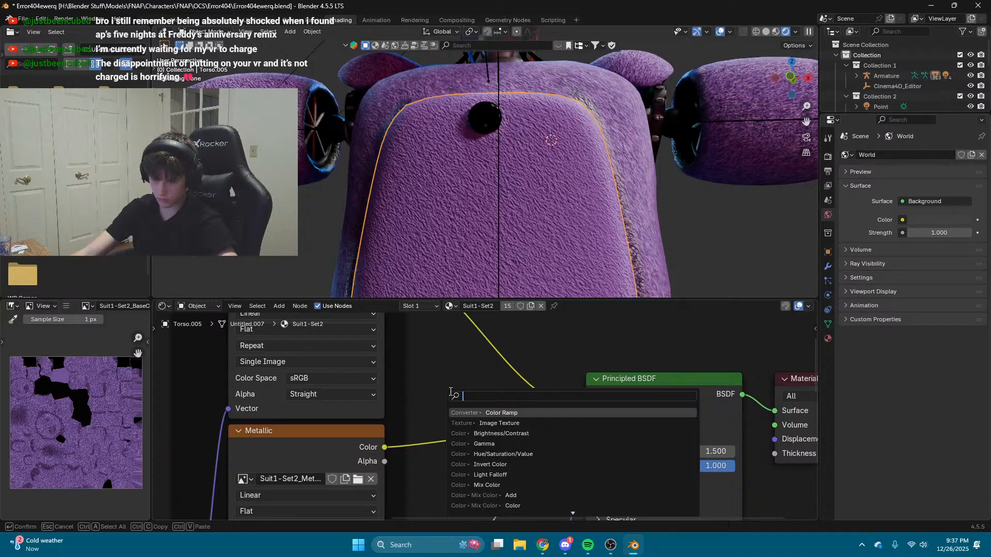
{"action": "left_click", "coordinate": [509, 411]}
{"action": "left_click", "coordinate": [521, 398]}
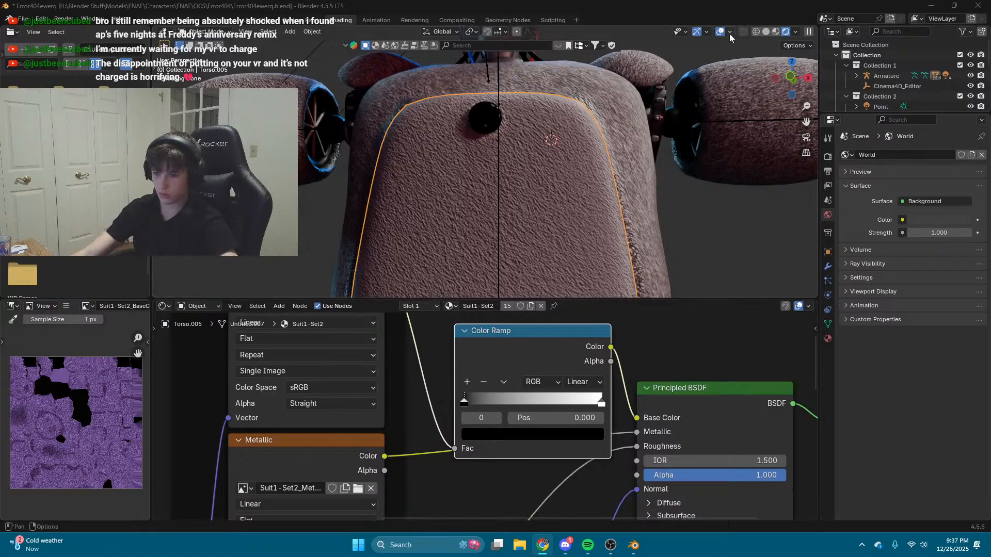
Step: Switch the viewport to Material Preview shading and frame the character's upper torso
{"action": "left_click", "coordinate": [776, 32]}
{"action": "key", "text": "shift+grave"}
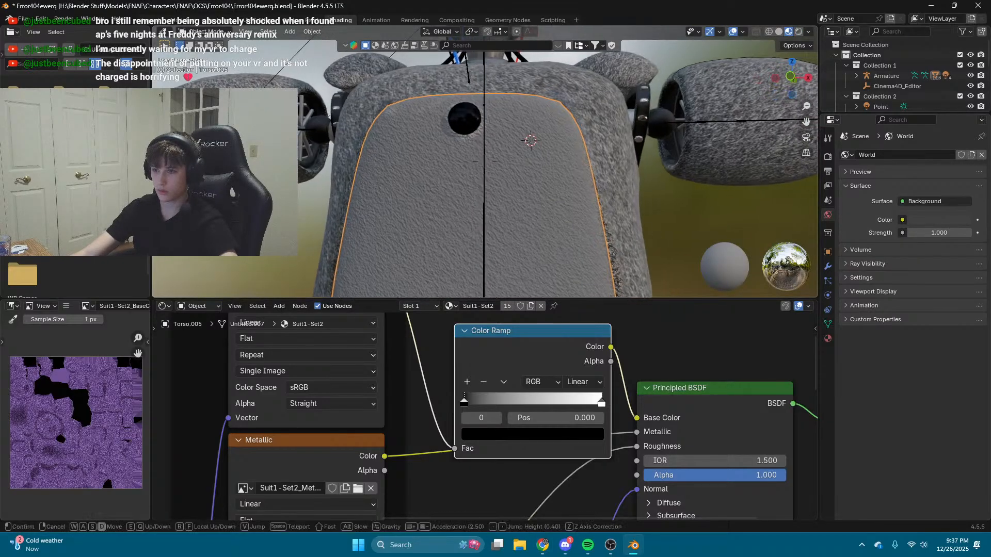
{"action": "key", "text": "s"}
{"action": "key", "text": "w"}
{"action": "left_click", "coordinate": [626, 194]}
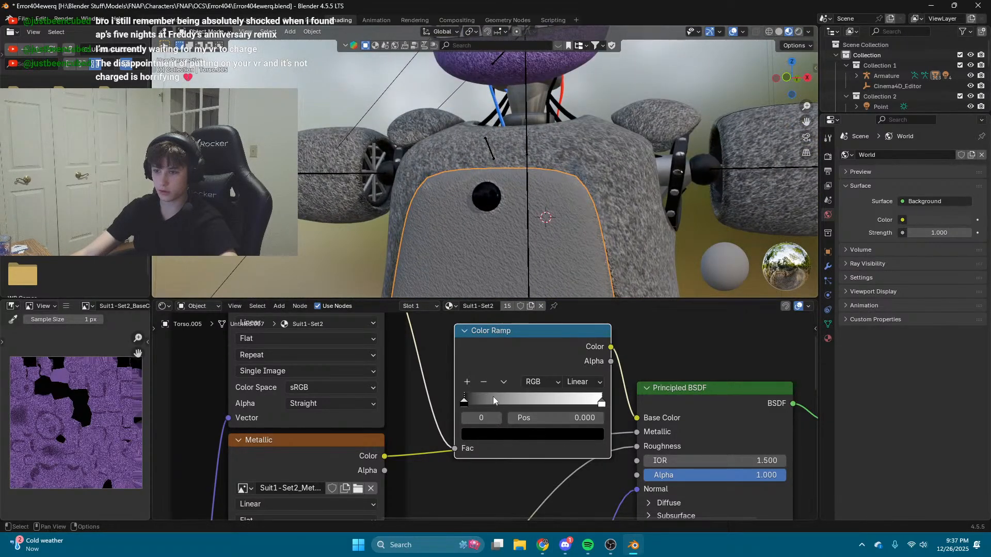
Step: Undo the Color Ramp's insertion into the base color link of the shared Suit1-Set2 material
{"action": "scroll", "coordinate": [493, 400], "scroll_direction": "down", "scroll_amount": 5}
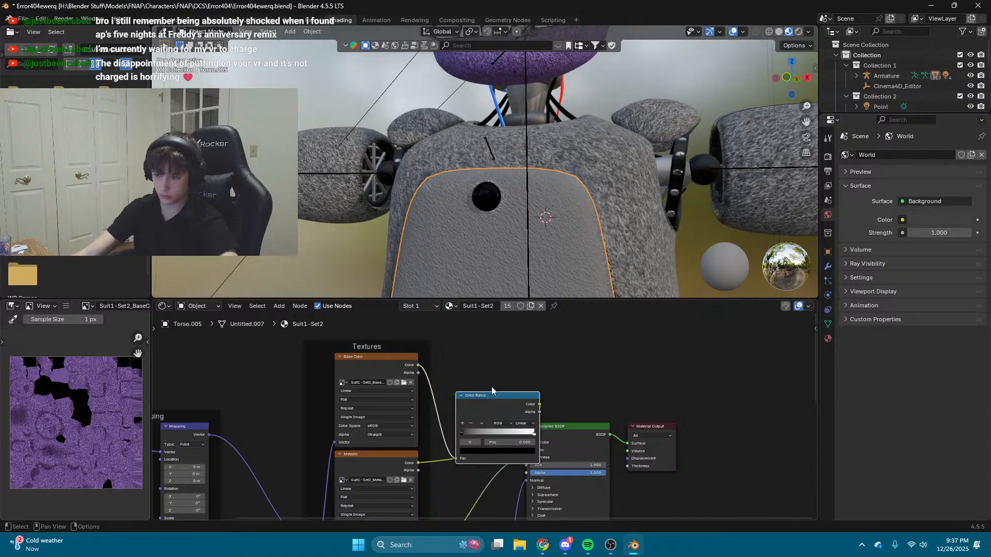
{"action": "key", "text": "ctrl+z"}
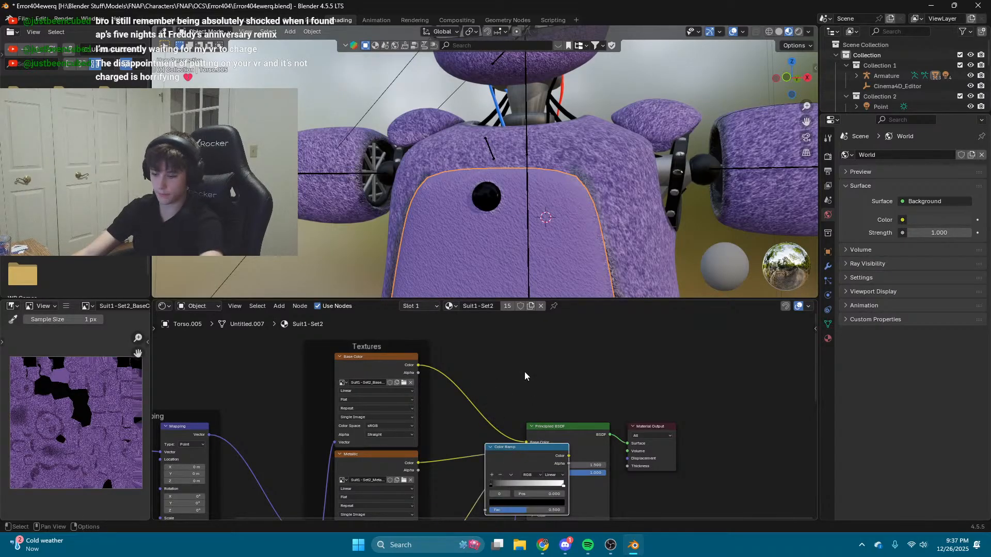
{"action": "key", "text": "ctrl+z"}
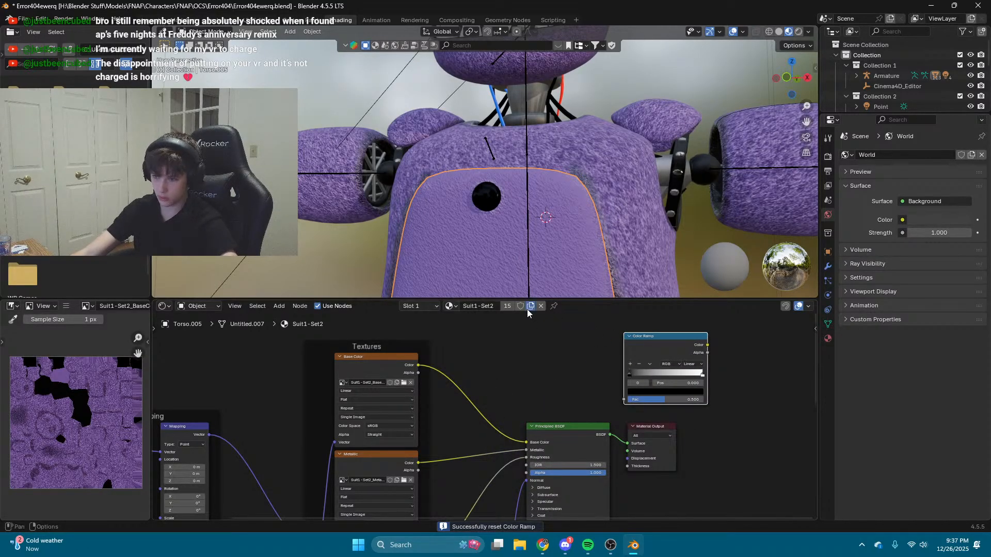
Step: Give the belly panel its own copy of the Suit1-Set2 material and insert the Color Ramp into the base color link
{"action": "left_click", "coordinate": [529, 306]}
{"action": "left_click_drag", "start_coordinate": [652, 346], "coordinate": [462, 377]}
Step: Set the Color Ramp's white stop to a vivid purple, #8F00FFFF
{"action": "scroll", "coordinate": [501, 437], "scroll_direction": "up", "scroll_amount": 4}
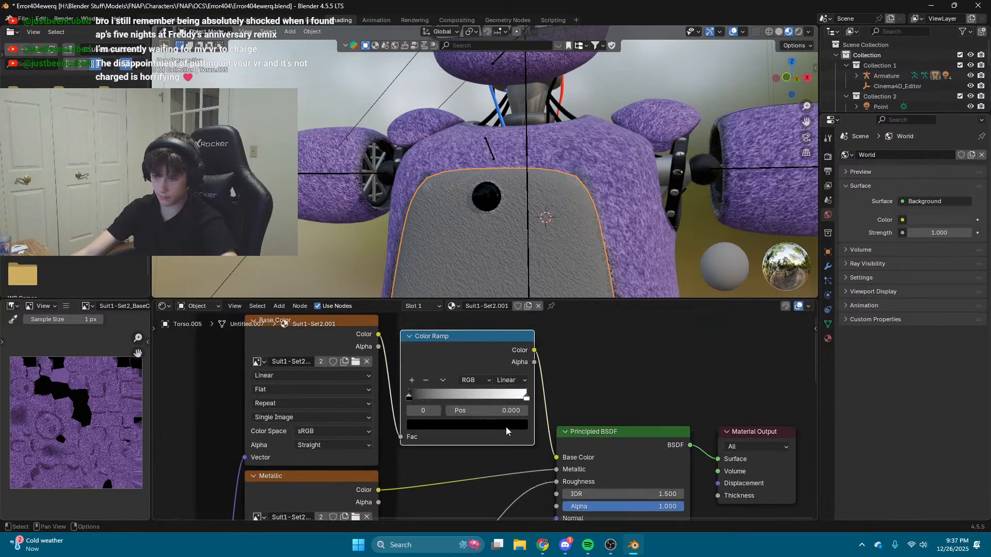
{"action": "left_click", "coordinate": [545, 387]}
{"action": "left_click", "coordinate": [503, 428]}
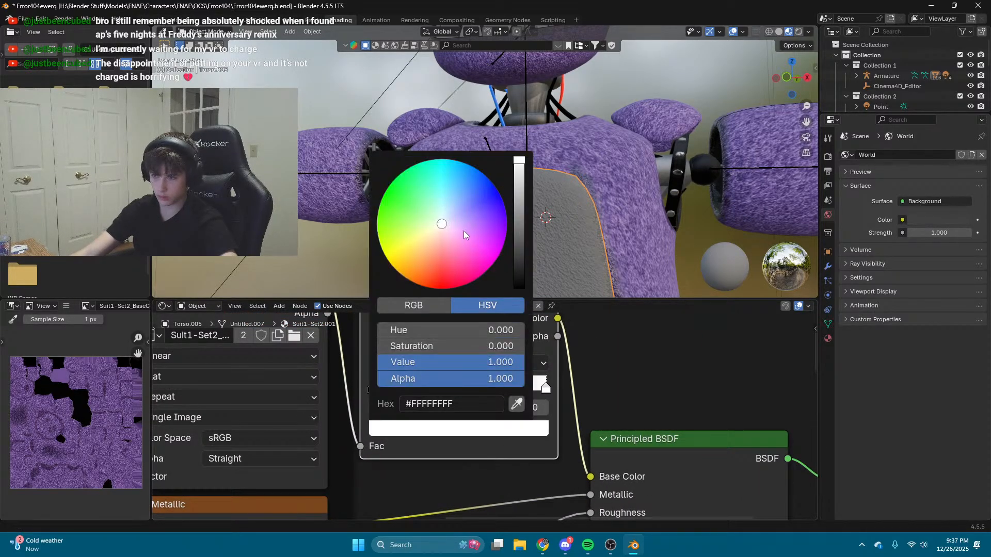
{"action": "left_click_drag", "start_coordinate": [464, 235], "coordinate": [506, 229]}
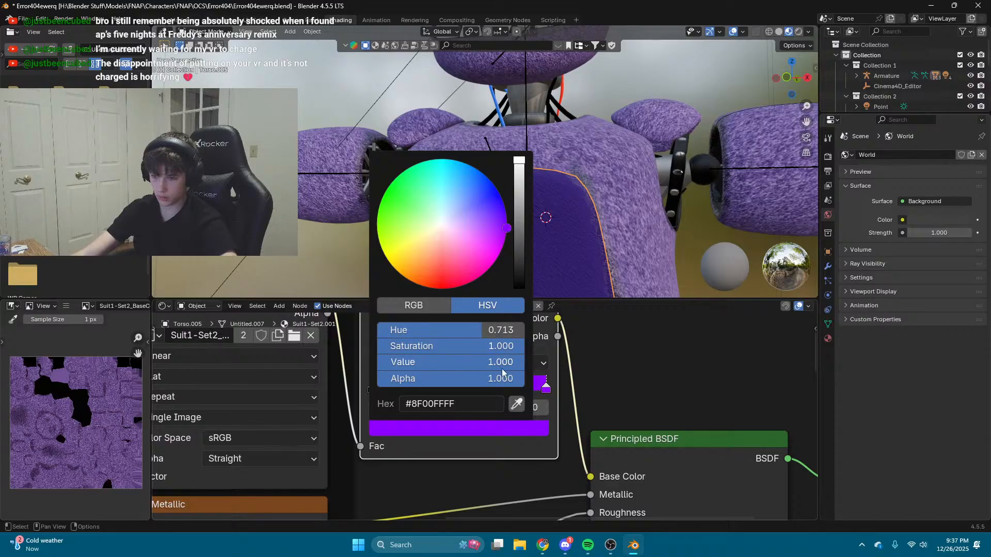
{"action": "left_click", "coordinate": [532, 430]}
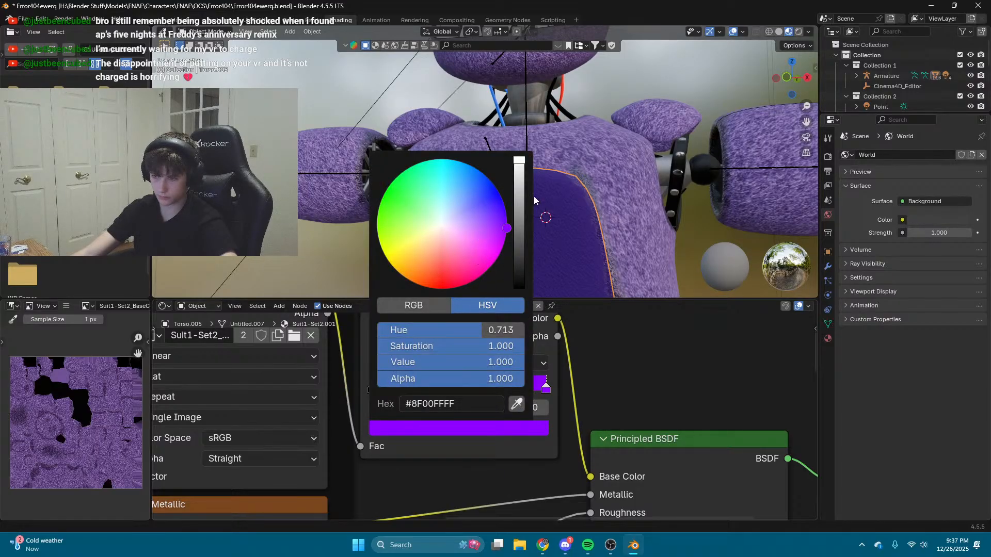
{"action": "left_click", "coordinate": [465, 405]}
{"action": "left_click", "coordinate": [466, 405]}
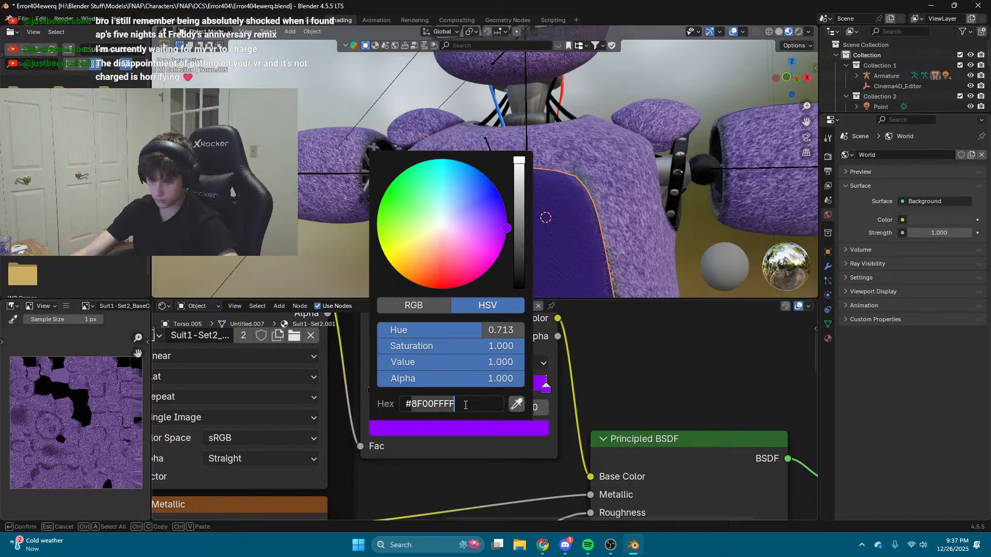
{"action": "type", "text": "https://"}
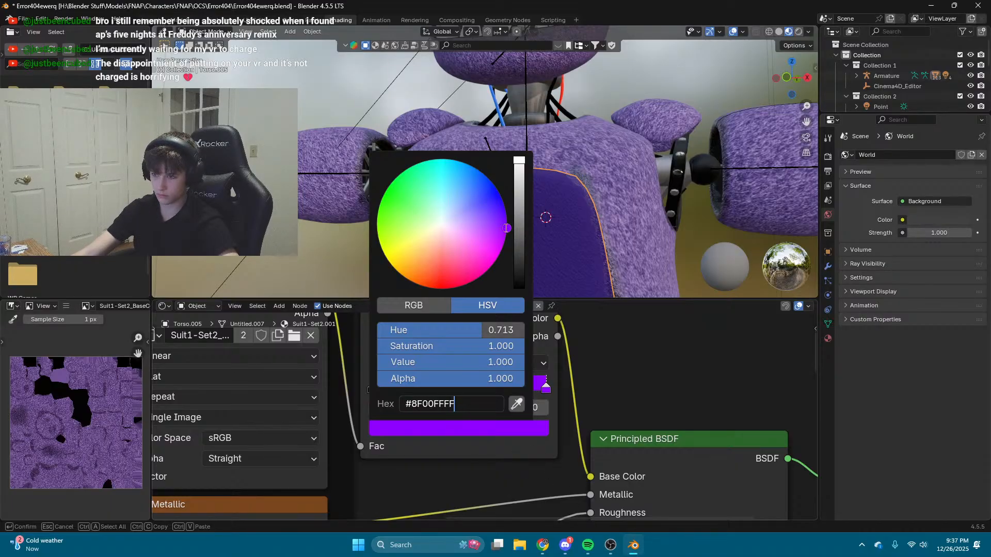
Step: Soften the ramp's purple stop to a pale lavender, about #C2ACFFFF
{"action": "left_click_drag", "start_coordinate": [506, 227], "coordinate": [506, 227]}
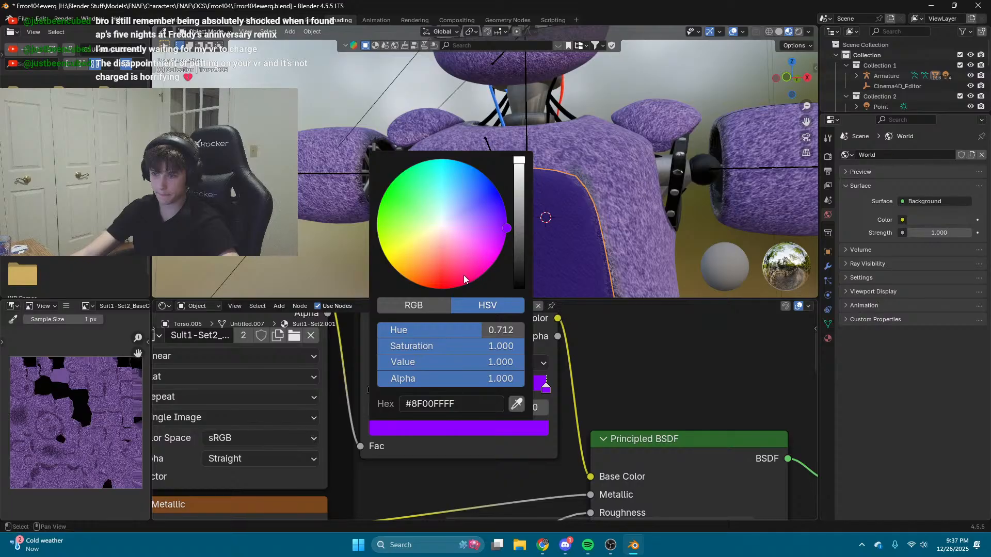
{"action": "left_click_drag", "start_coordinate": [466, 346], "coordinate": [412, 346]}
{"action": "mouse_move", "coordinate": [480, 214]}
{"action": "left_mouse_down"}
{"action": "mouse_move", "coordinate": [478, 225]}
{"action": "mouse_move", "coordinate": [460, 219]}
{"action": "left_mouse_up"}
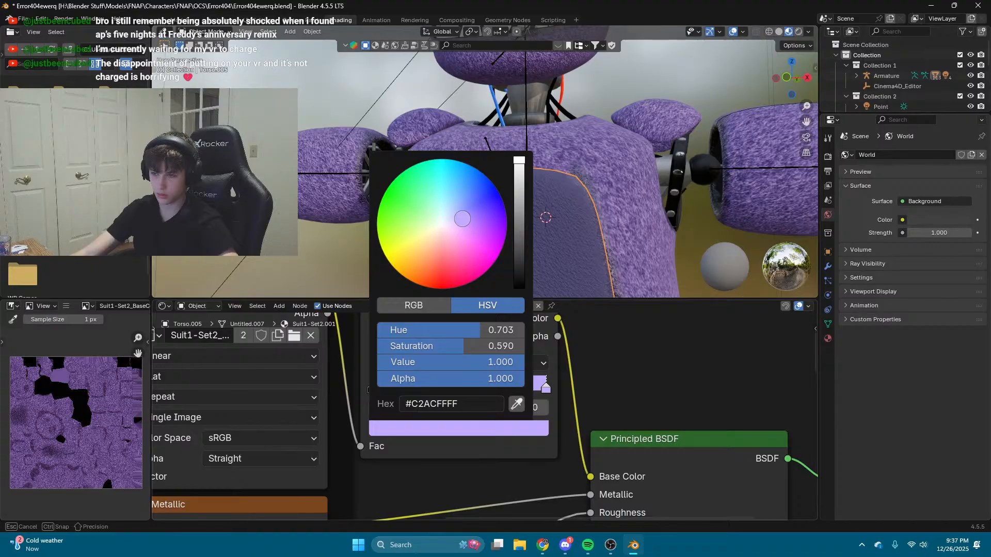
{"action": "mouse_move", "coordinate": [477, 381]}
{"action": "left_mouse_down"}
{"action": "mouse_move", "coordinate": [466, 381]}
{"action": "mouse_move", "coordinate": [481, 381]}
{"action": "left_mouse_up"}
{"action": "scroll", "coordinate": [477, 378], "scroll_direction": "down", "scroll_amount": 2}
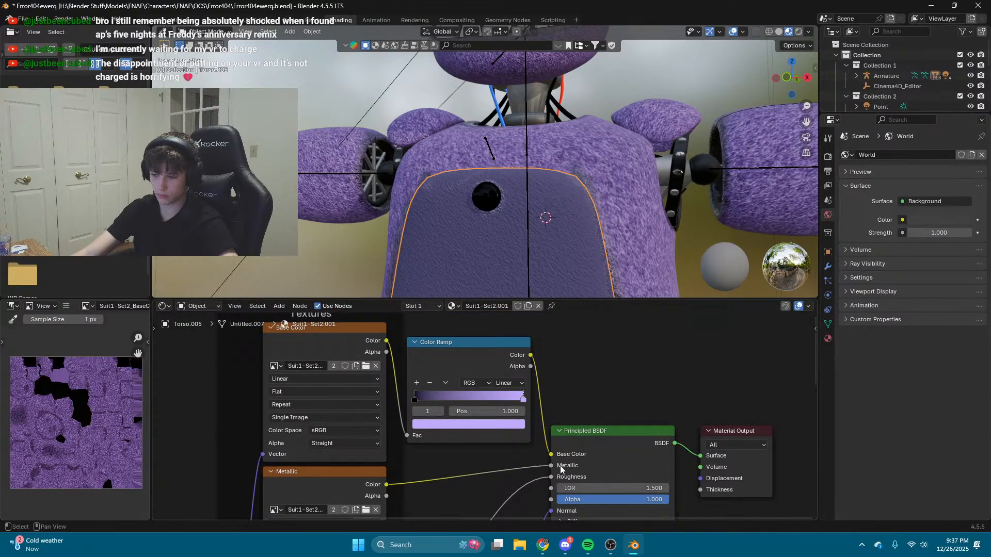
Step: Change the Color Ramp's black stop to white
{"action": "scroll", "coordinate": [561, 468], "scroll_direction": "up", "scroll_amount": 1}
{"action": "mouse_move", "coordinate": [616, 500]}
{"action": "left_mouse_down"}
{"action": "mouse_move", "coordinate": [655, 500]}
{"action": "mouse_move", "coordinate": [616, 500]}
{"action": "left_mouse_up"}
{"action": "scroll", "coordinate": [444, 395], "scroll_direction": "up", "scroll_amount": 3}
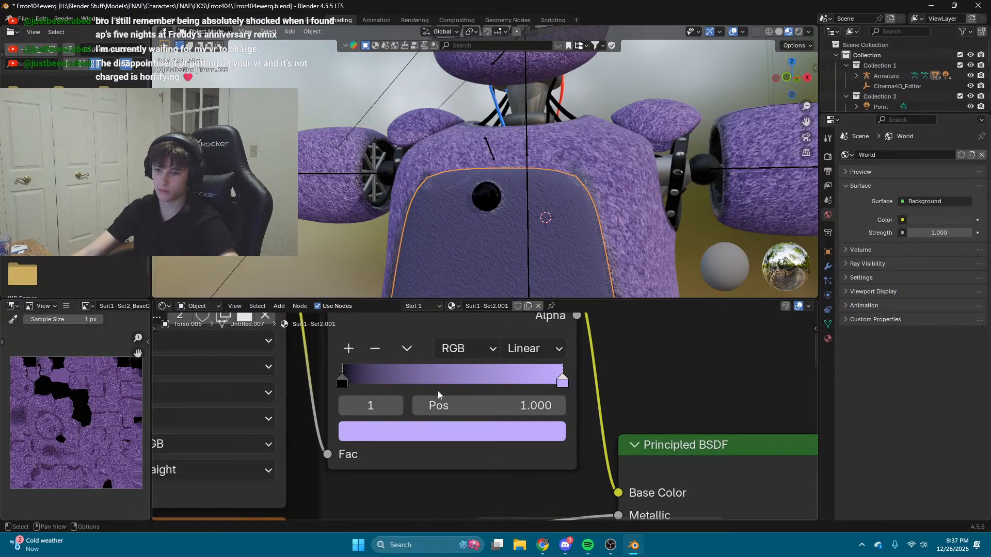
{"action": "left_click", "coordinate": [342, 385]}
{"action": "left_click", "coordinate": [503, 434]}
{"action": "left_click_drag", "start_coordinate": [534, 138], "coordinate": [535, 92]}
{"action": "left_click", "coordinate": [563, 384]}
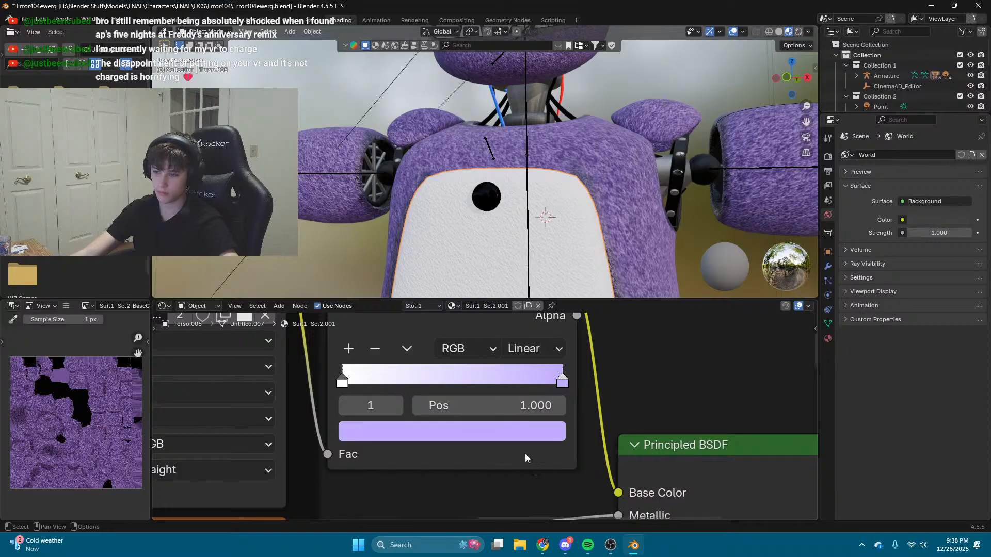
{"action": "left_click", "coordinate": [519, 435]}
{"action": "left_click", "coordinate": [526, 206]}
{"action": "key", "text": "ctrl+z"}
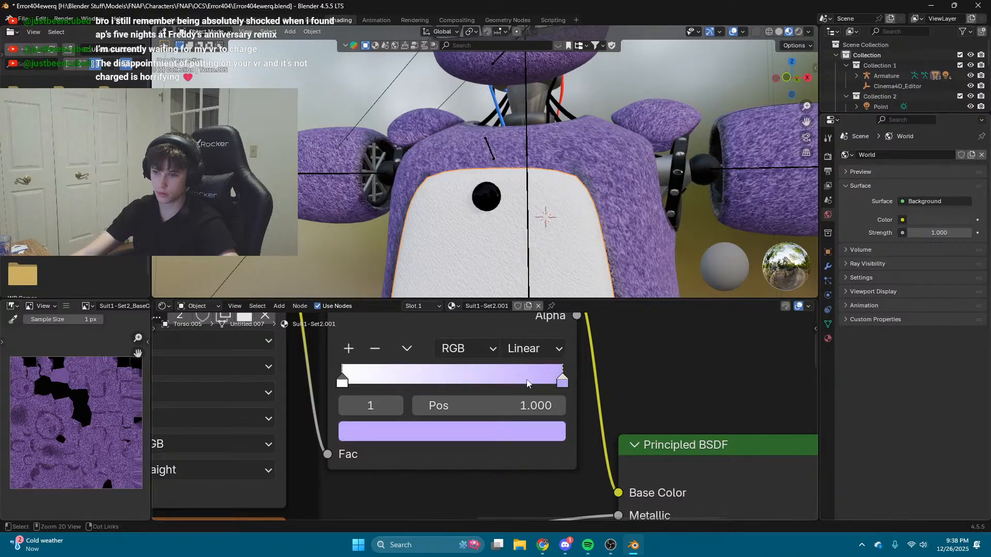
Step: Delete the white stop from the Color Ramp and darken the remaining lavender stop to about #685C88FF
{"action": "left_click", "coordinate": [343, 383]}
{"action": "left_click", "coordinate": [375, 349]}
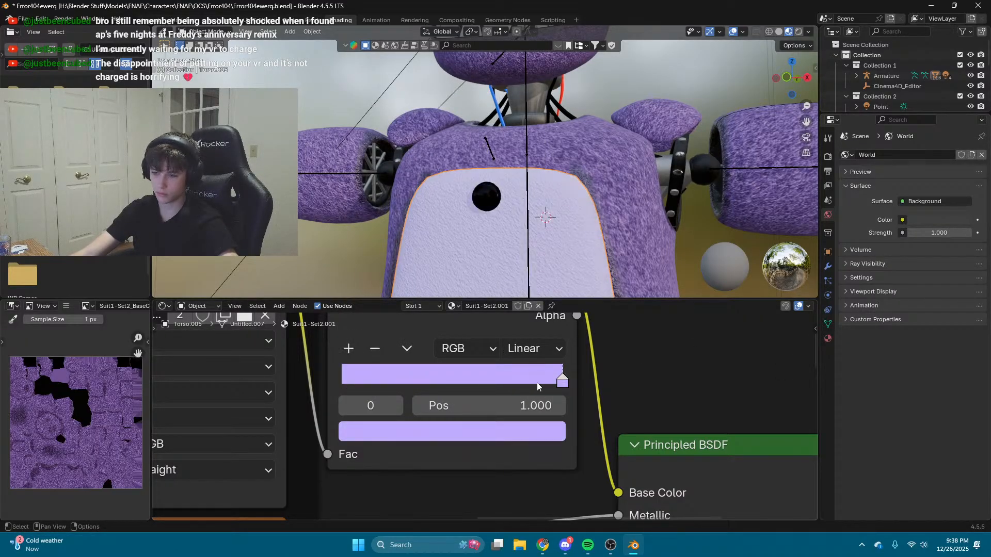
{"action": "left_click", "coordinate": [550, 434]}
{"action": "left_click_drag", "start_coordinate": [531, 143], "coordinate": [529, 165]}
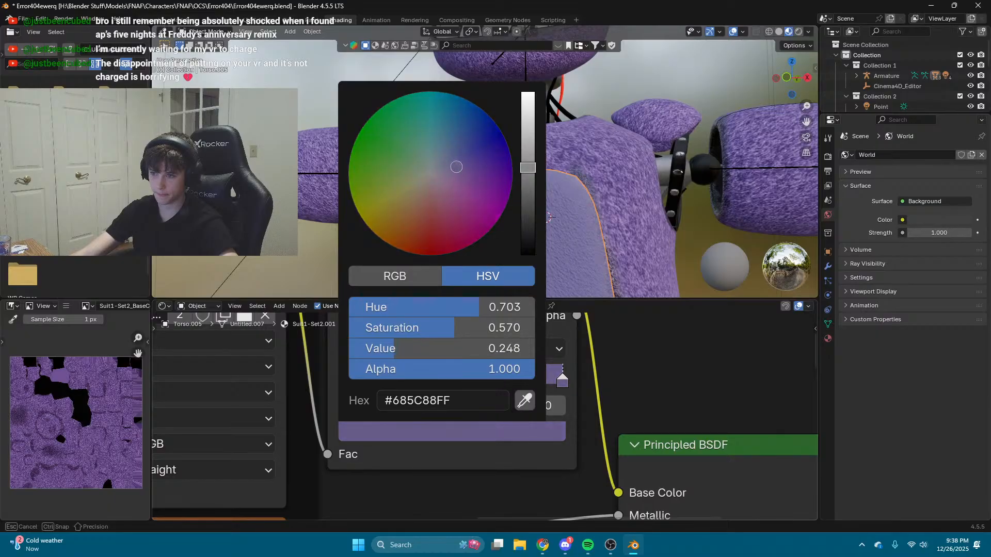
Step: Strengthen the belly panel's ramp color to saturation 0.712 and value 0.419, giving #7761ADFF
{"action": "key", "text": "shift+grave"}
{"action": "key", "text": "s"}
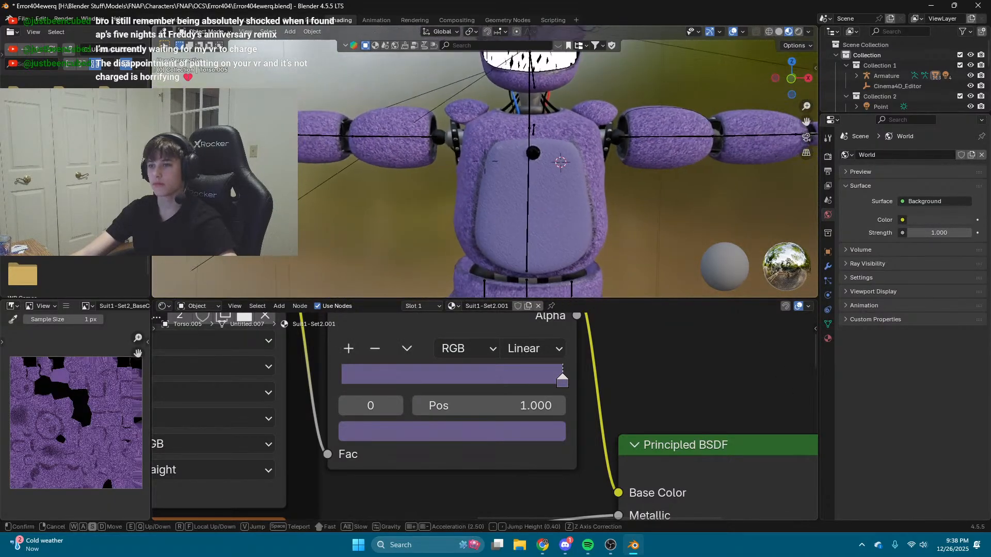
{"action": "key", "text": "w"}
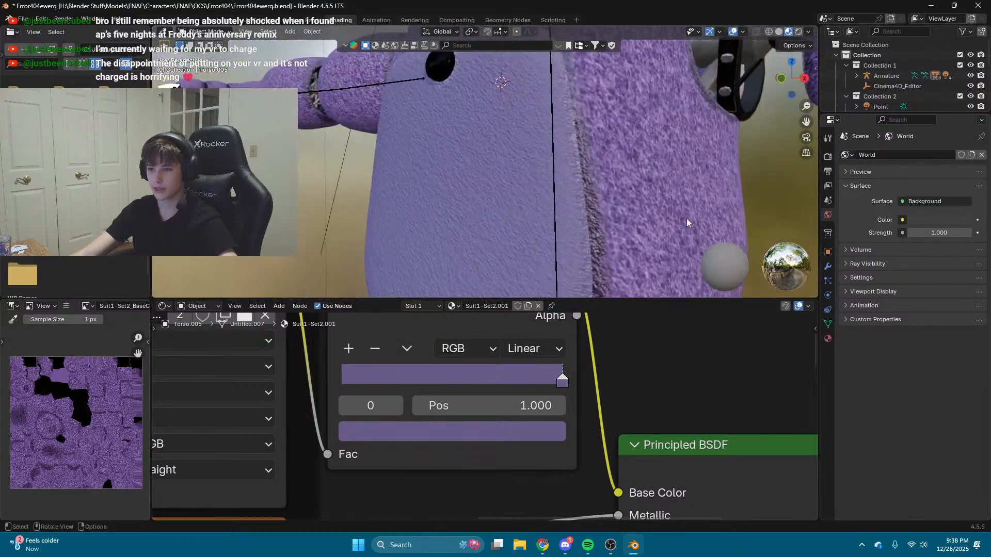
{"action": "left_click", "coordinate": [525, 276]}
{"action": "left_click", "coordinate": [442, 428]}
{"action": "left_click_drag", "start_coordinate": [435, 333], "coordinate": [460, 333]}
{"action": "left_click", "coordinate": [525, 144]}
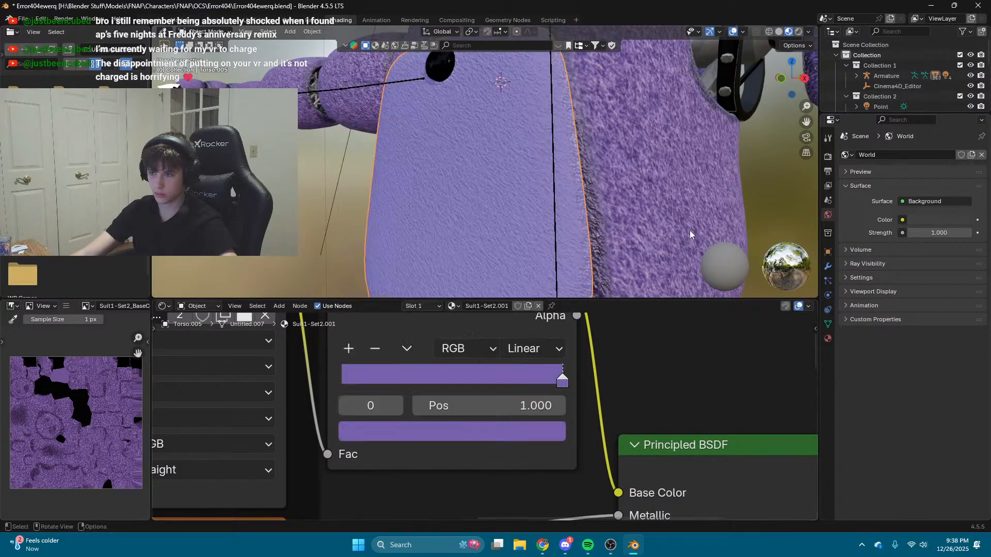
Step: Examine how the belly panel's new color matches the fur on the torso, head and legs
{"action": "middle_click_drag", "start_coordinate": [690, 232], "coordinate": [735, 232]}
{"action": "scroll", "coordinate": [692, 154], "scroll_direction": "down", "scroll_amount": 4}
{"action": "middle_click_drag", "start_coordinate": [689, 150], "coordinate": [700, 203], "text": "shift"}
{"action": "key", "text": "shift+grave"}
{"action": "key", "text": "s"}
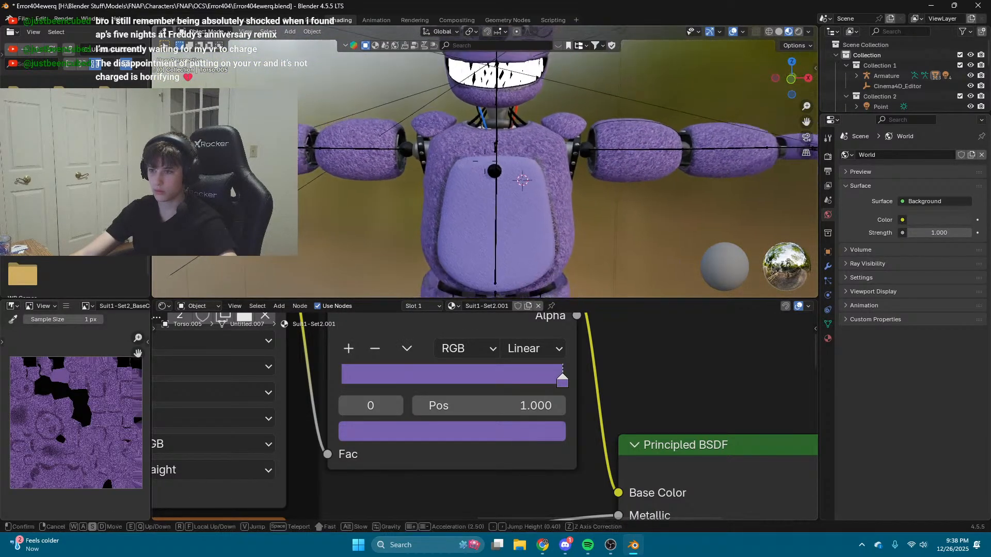
{"action": "key", "text": "w"}
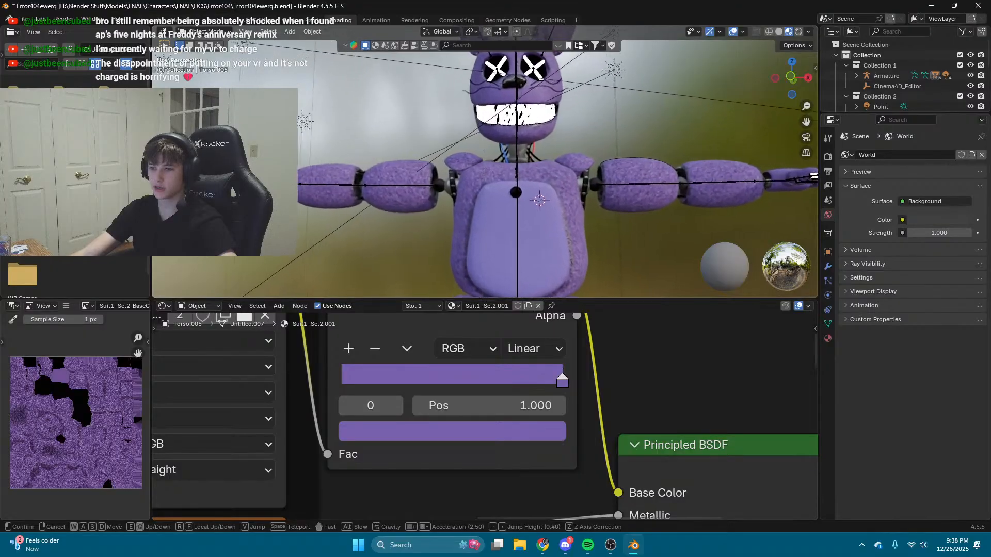
{"action": "left_click", "coordinate": [707, 244]}
{"action": "key", "text": "shift+grave"}
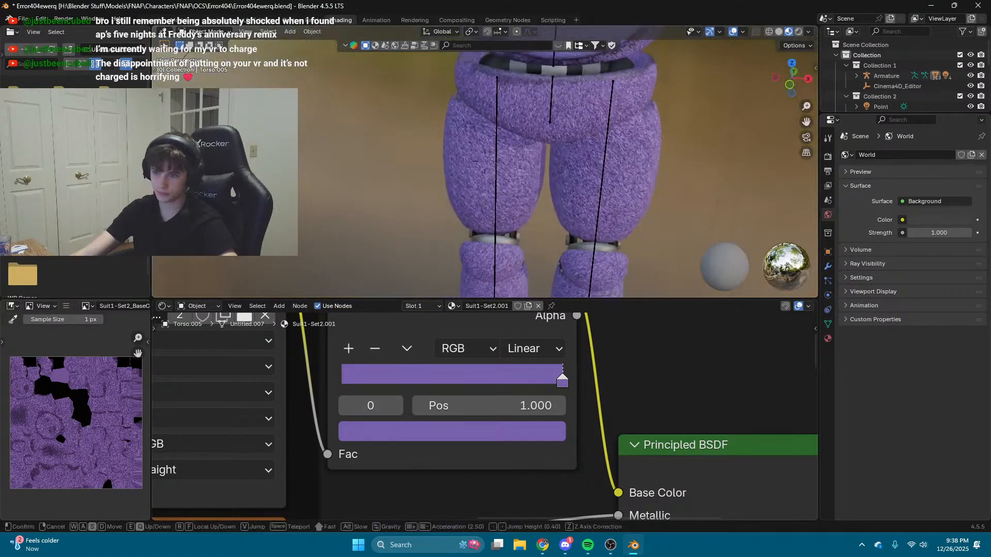
{"action": "key", "text": "w"}
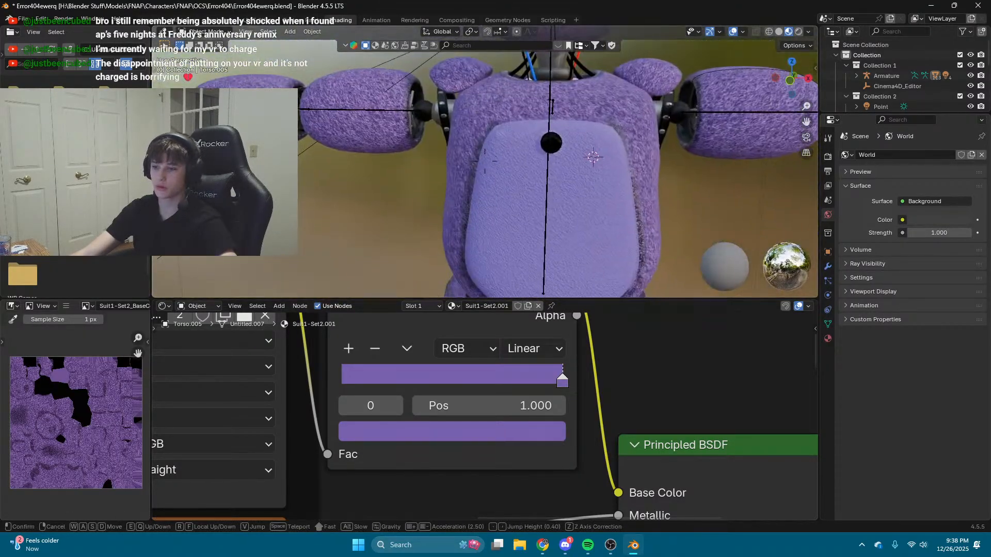
Step: Shift the hue of the belly panel's ramp color slightly toward purple, to about 0.706
{"action": "left_click", "coordinate": [568, 212]}
{"action": "left_click", "coordinate": [569, 213]}
{"action": "left_click", "coordinate": [477, 431]}
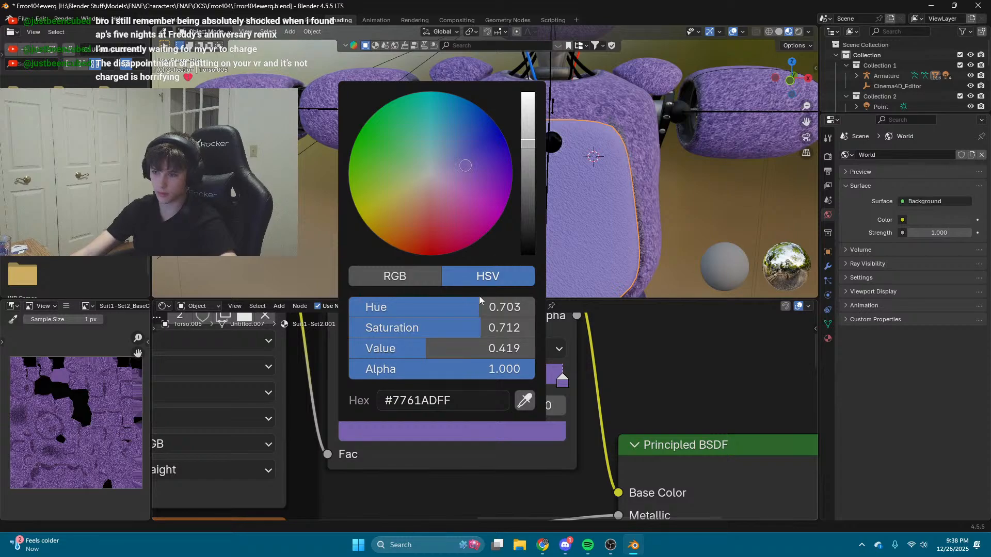
{"action": "left_click_drag", "start_coordinate": [458, 310], "coordinate": [458, 310]}
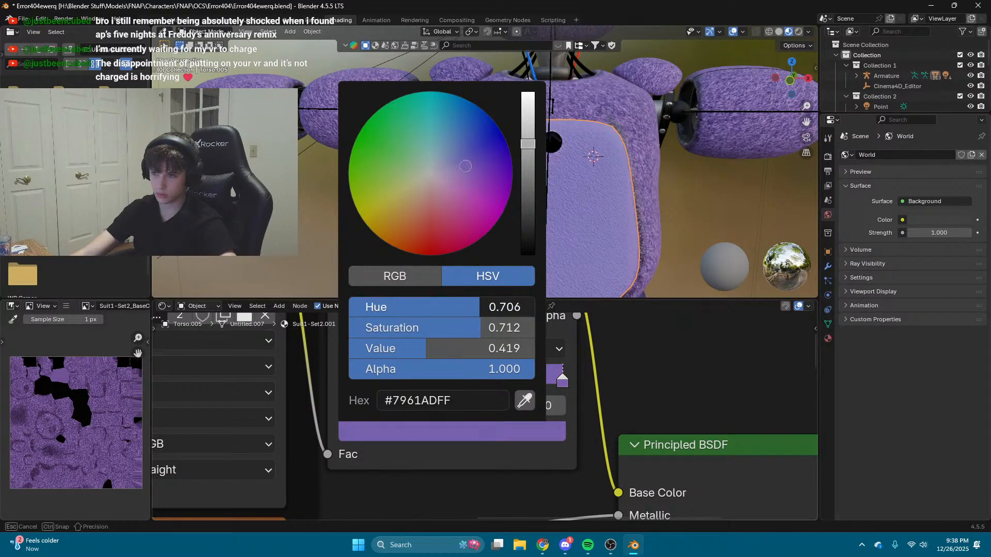
{"action": "left_click_drag", "start_coordinate": [460, 310], "coordinate": [460, 310]}
{"action": "left_click", "coordinate": [679, 169]}
Step: Select the head mask and open it in the UV Editing workspace
{"action": "key", "text": "shift+grave"}
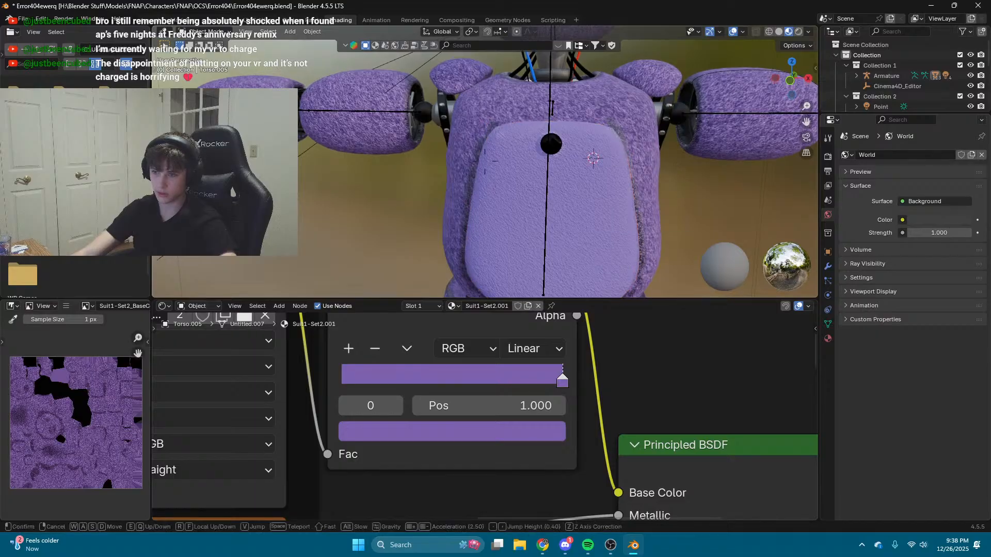
{"action": "left_click", "coordinate": [576, 230]}
{"action": "left_click", "coordinate": [573, 224]}
{"action": "key", "text": "shift+grave"}
{"action": "key", "text": "w"}
{"action": "key", "text": "d"}
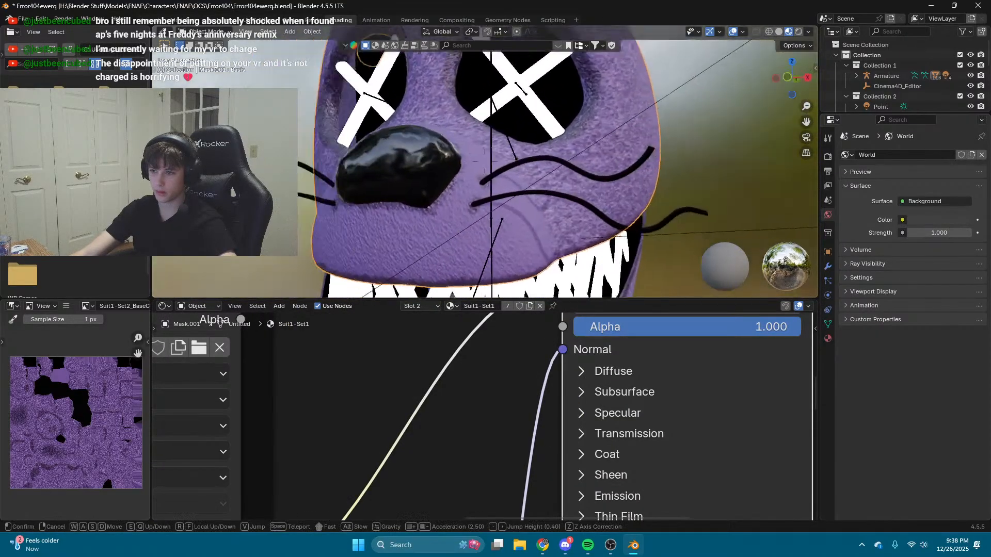
{"action": "left_click", "coordinate": [299, 97]}
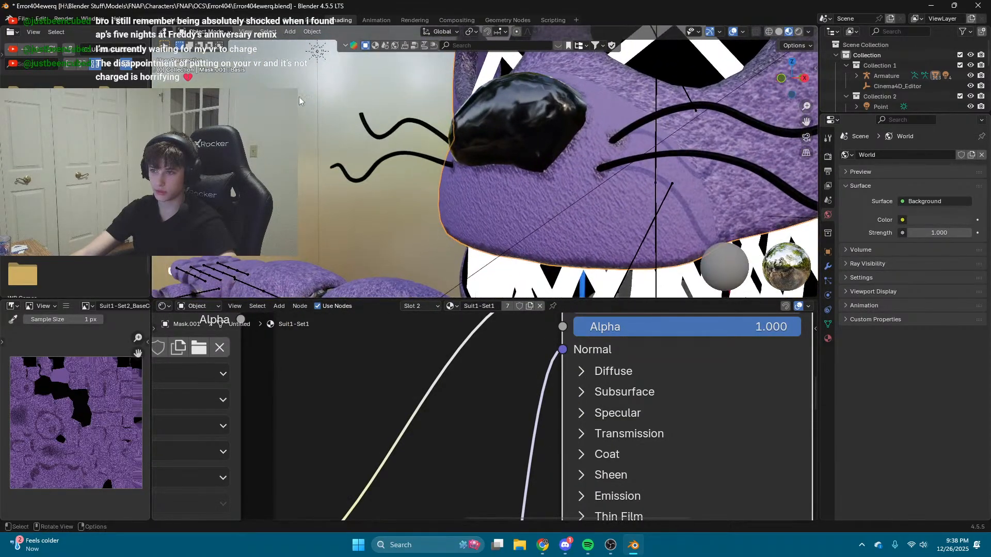
{"action": "left_click", "coordinate": [298, 24]}
{"action": "left_click", "coordinate": [254, 24]}
Step: Replace the selected eye crosses with a single vertex on the muzzle of the mask mesh
{"action": "key", "text": "shift+grave"}
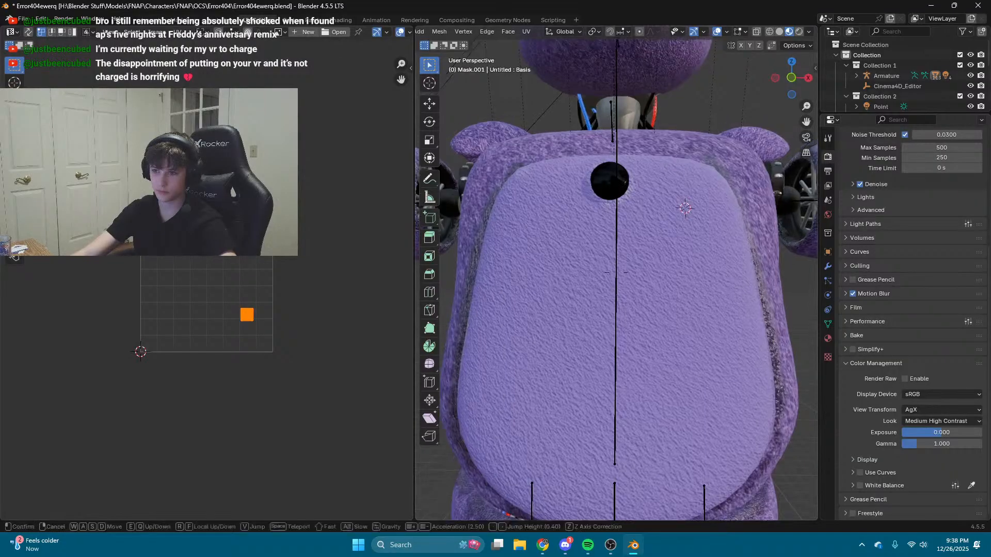
{"action": "key", "text": "e"}
{"action": "key", "text": "s"}
{"action": "key", "text": "w"}
{"action": "key", "text": "d"}
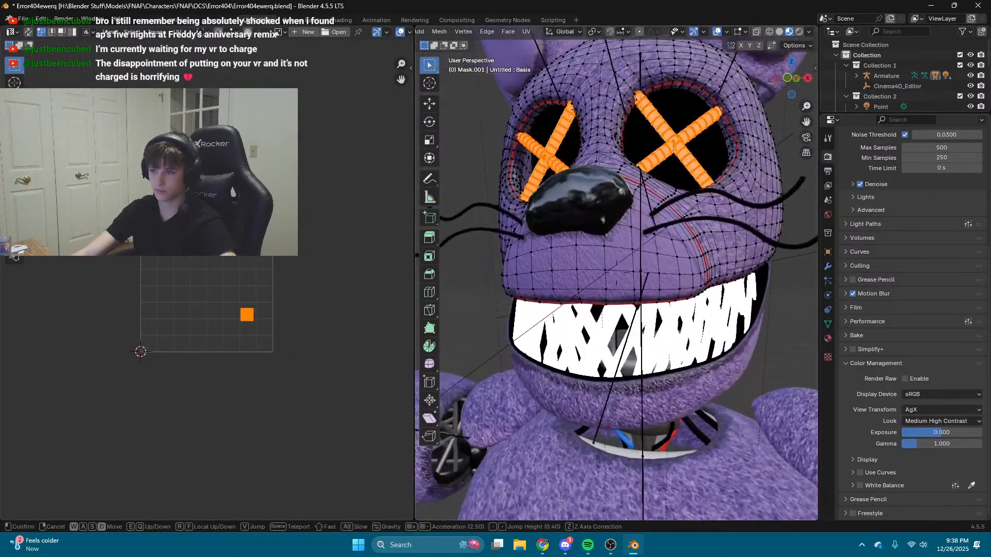
{"action": "left_click", "coordinate": [658, 268]}
{"action": "left_click", "coordinate": [589, 261]}
{"action": "key", "text": "ctrl+l"}
{"action": "left_click", "coordinate": [626, 250]}
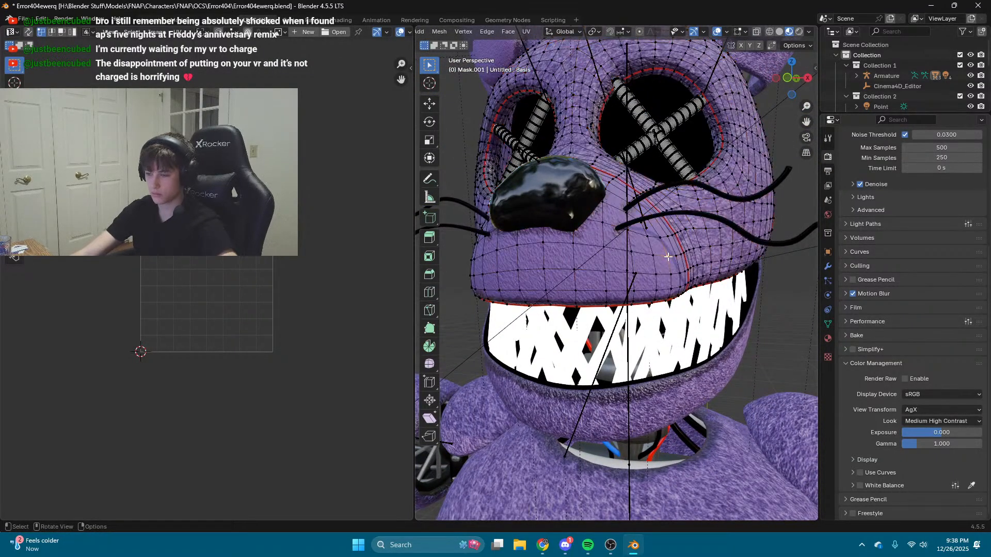
Step: Extend the muzzle selection along the shortest path to the seam vertex below the eye
{"action": "key", "text": "shift+grave"}
{"action": "key", "text": "w"}
{"action": "key", "text": "d"}
{"action": "left_click", "coordinate": [592, 236]}
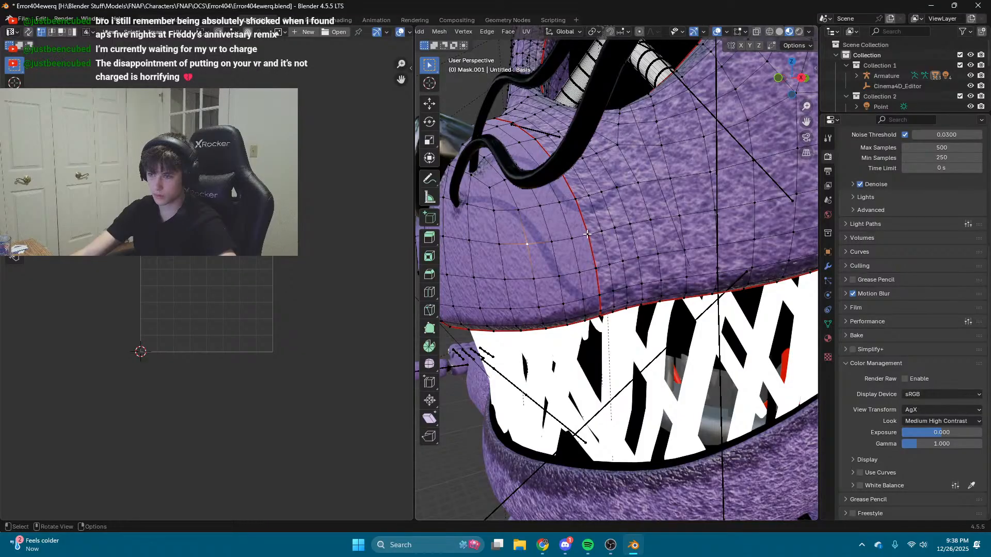
{"action": "key", "text": "shift+grave"}
{"action": "key", "text": "a"}
{"action": "key", "text": "e"}
{"action": "left_click", "coordinate": [657, 353]}
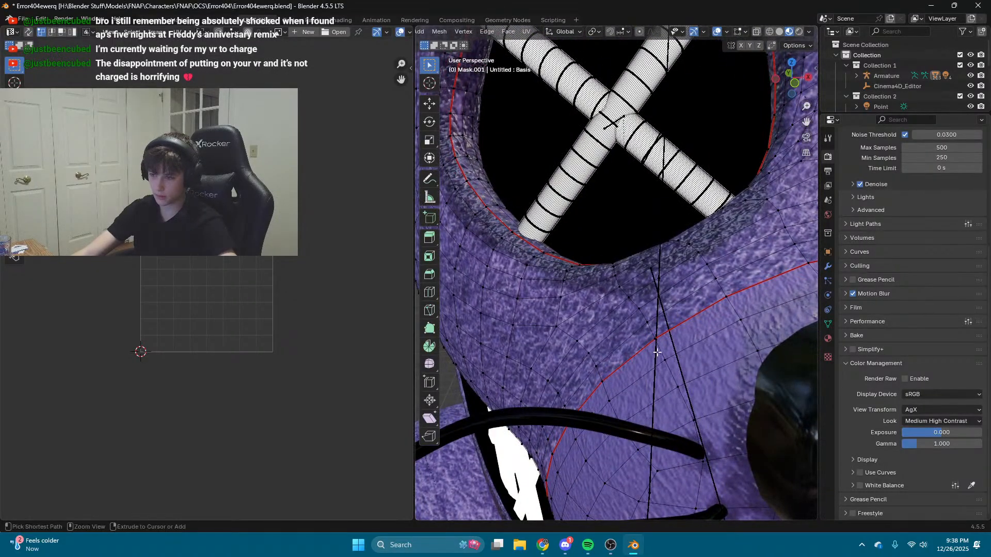
{"action": "left_click", "coordinate": [656, 341], "text": "ctrl"}
Step: Extend the selection by shortest path along the muzzle's edge above the teeth
{"action": "key", "text": "shift+grave"}
{"action": "key", "text": "s"}
{"action": "key", "text": "w"}
{"action": "key", "text": "q"}
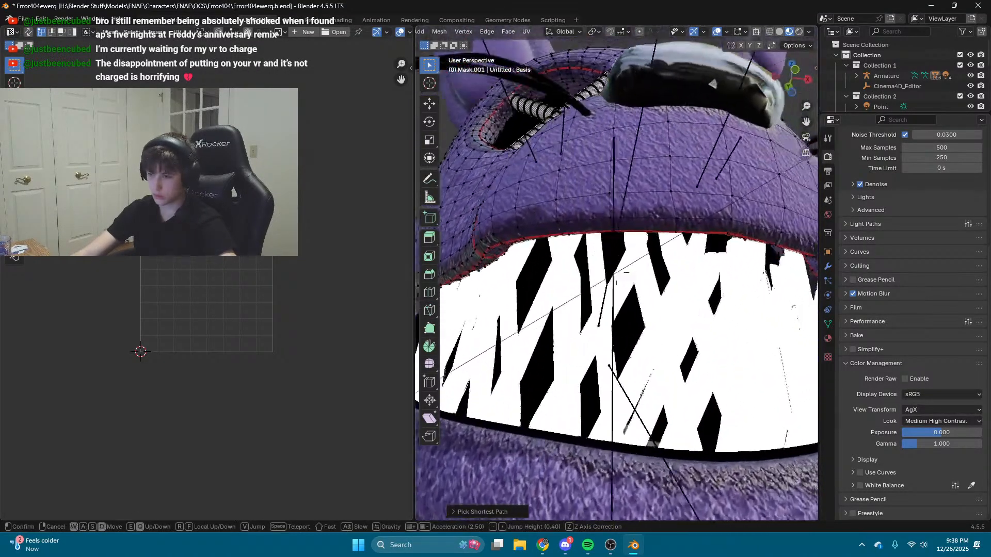
{"action": "left_click", "coordinate": [610, 226]}
Step: Extend the muzzle selection by shortest path from the mouth edge up the side seam below the eye
{"action": "key", "text": "shift+grave"}
{"action": "key", "text": "a"}
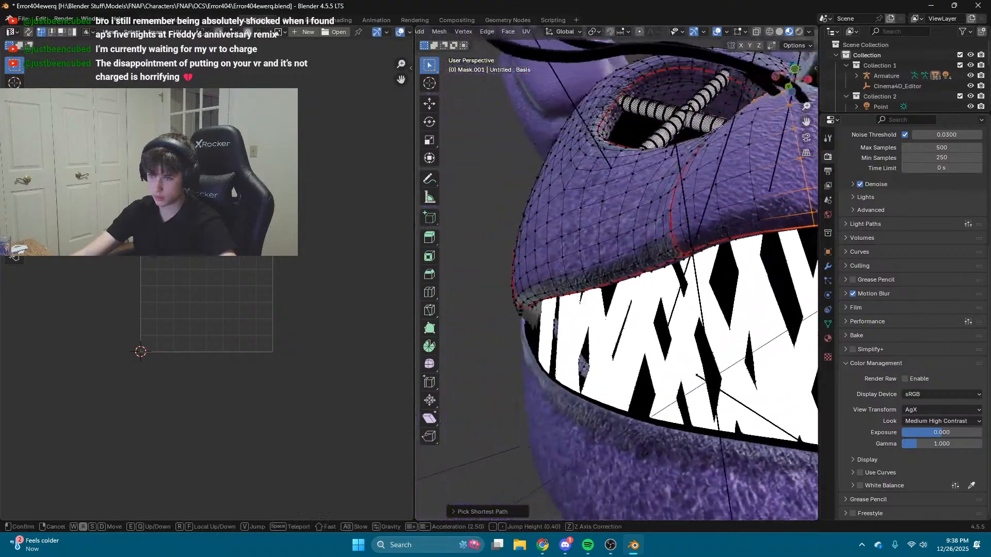
{"action": "key", "text": "w"}
{"action": "left_click", "coordinate": [632, 290]}
{"action": "left_click", "coordinate": [620, 287], "text": "ctrl"}
{"action": "key", "text": "shift+grave"}
{"action": "key", "text": "s"}
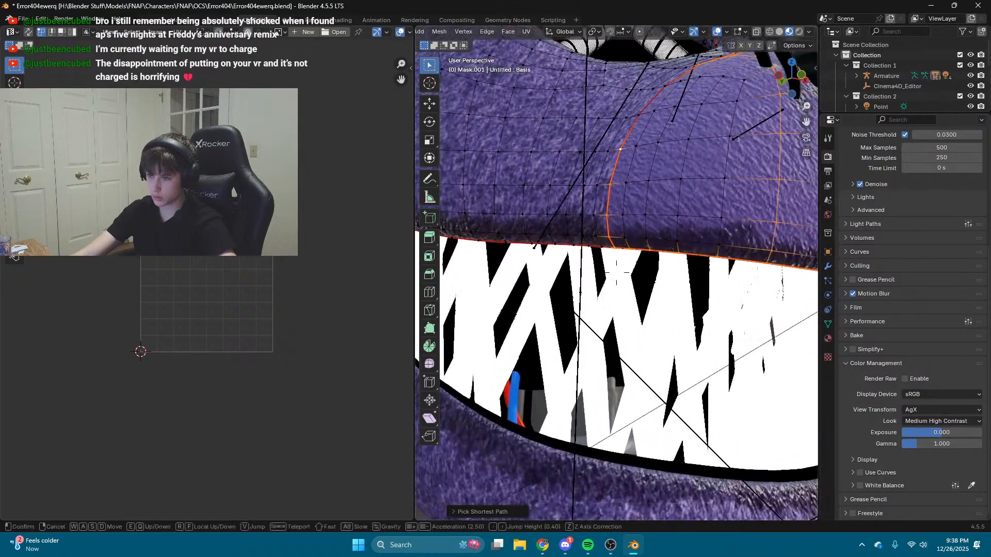
{"action": "key", "text": "e"}
{"action": "left_click", "coordinate": [668, 273]}
Step: Extend the selection by shortest path along the upper lip toward the other side of the muzzle
{"action": "key", "text": "shift+grave"}
{"action": "key", "text": "q"}
{"action": "key", "text": "s"}
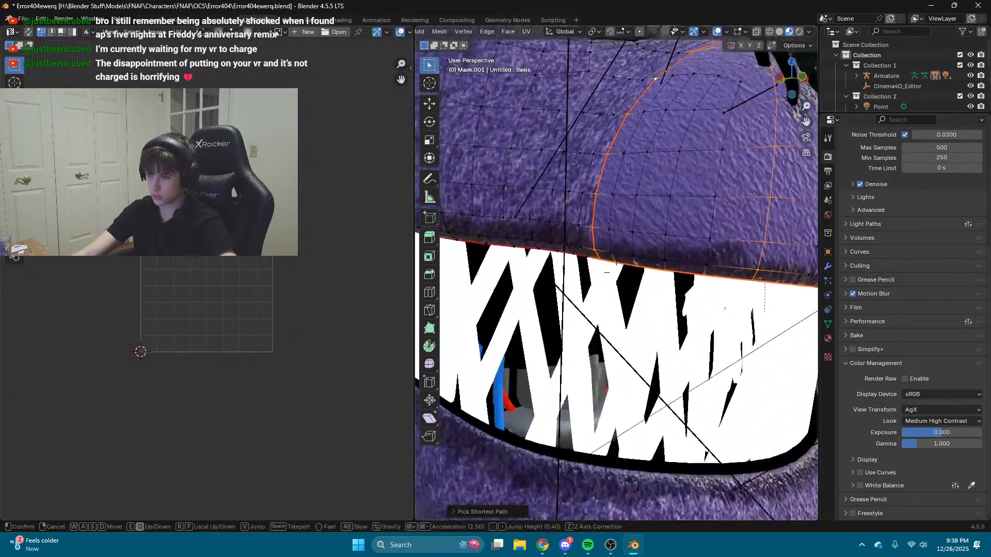
{"action": "key", "text": "d"}
{"action": "left_click", "coordinate": [648, 273]}
{"action": "key", "text": "shift+grave"}
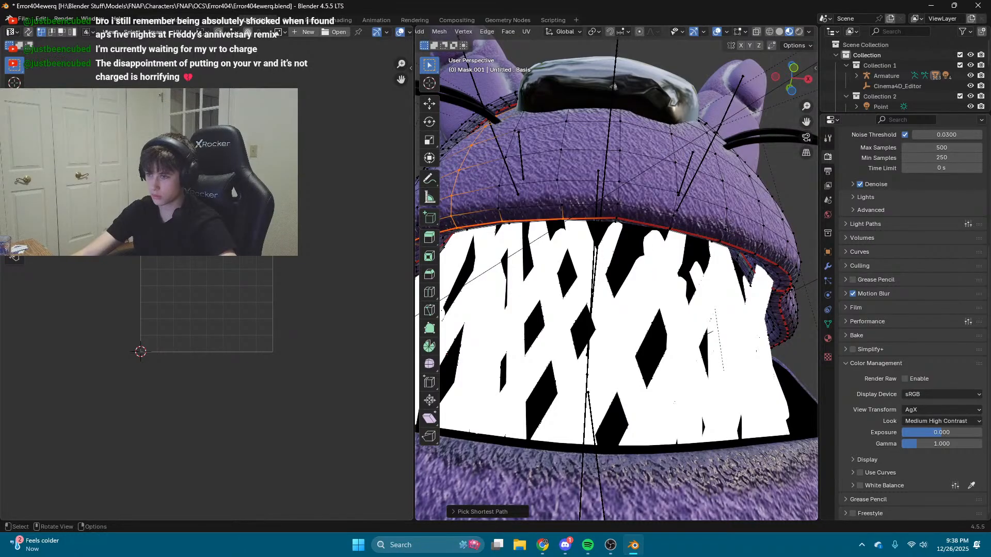
{"action": "key", "text": "d"}
{"action": "key", "text": "w"}
{"action": "left_click", "coordinate": [684, 249]}
{"action": "left_click", "coordinate": [665, 272], "text": "ctrl"}
{"action": "key", "text": "shift+grave"}
{"action": "key", "text": "a"}
{"action": "key", "text": "w"}
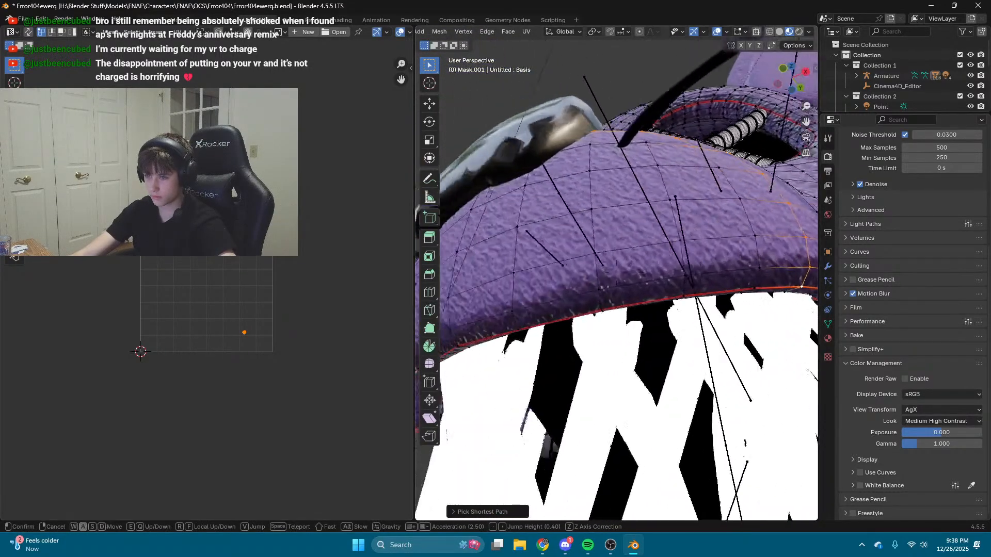
{"action": "left_click", "coordinate": [617, 273]}
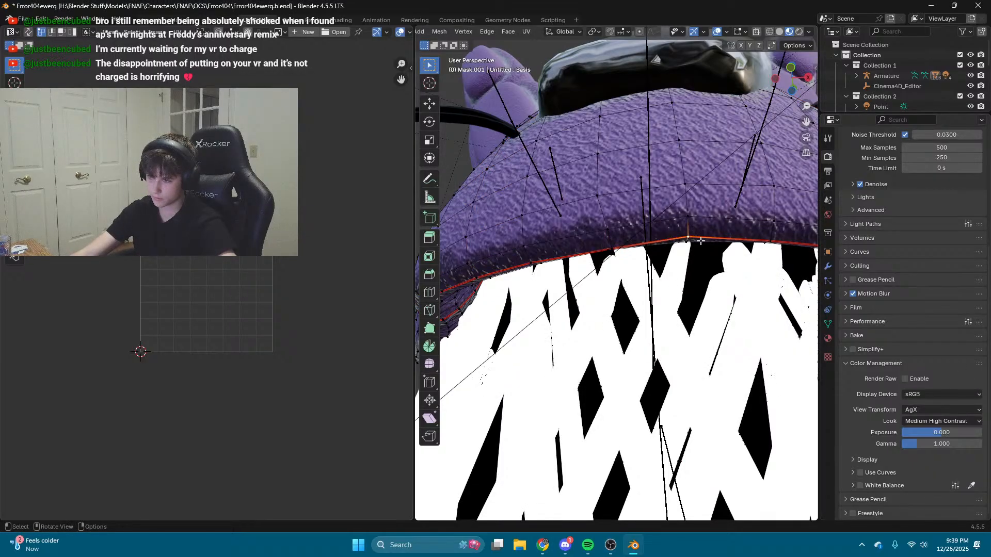
Step: Restart the selection at the front of the upper lip and pick the shortest path along its edge to the side seam
{"action": "middle_click_drag", "start_coordinate": [700, 241], "coordinate": [663, 270]}
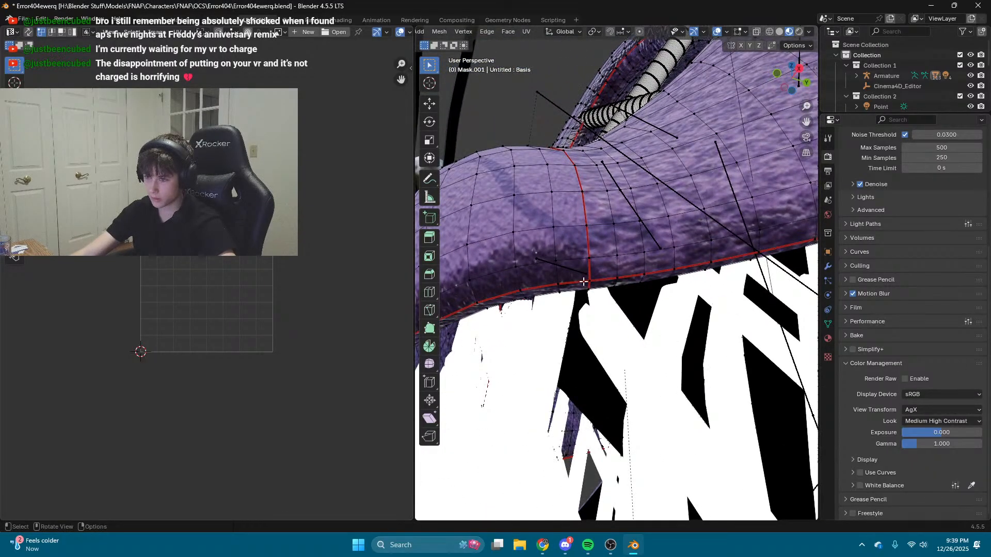
{"action": "middle_click_drag", "start_coordinate": [583, 281], "coordinate": [562, 315]}
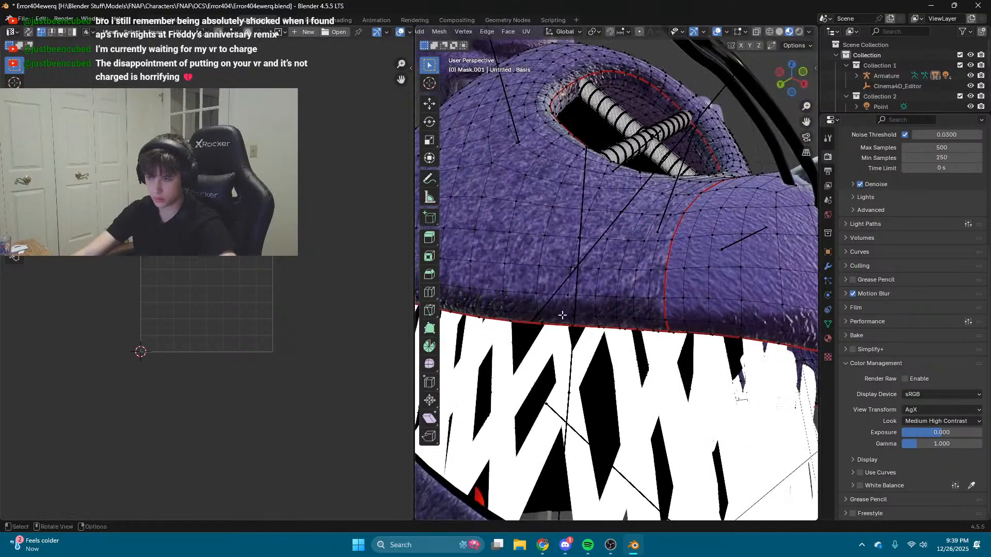
{"action": "key", "text": "shift+grave"}
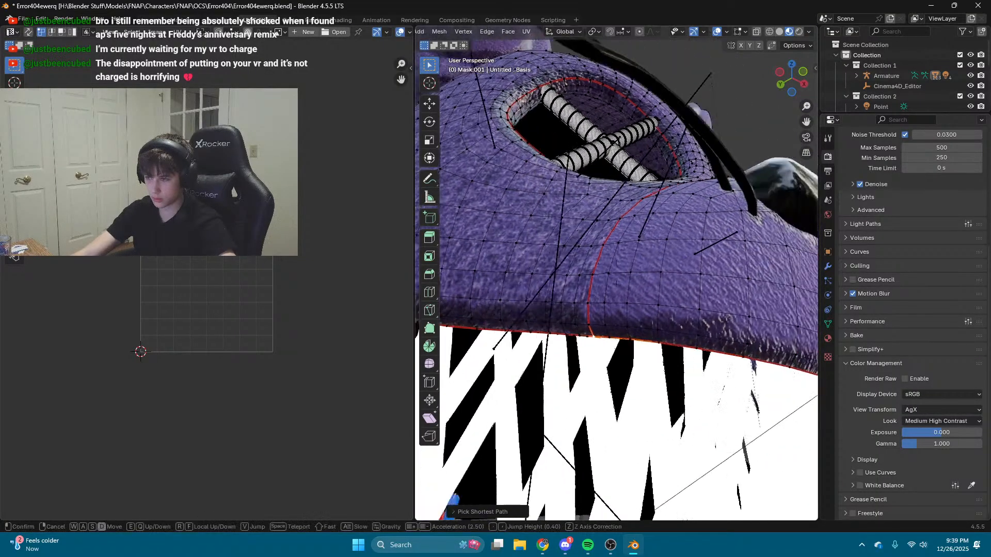
{"action": "key", "text": "q"}
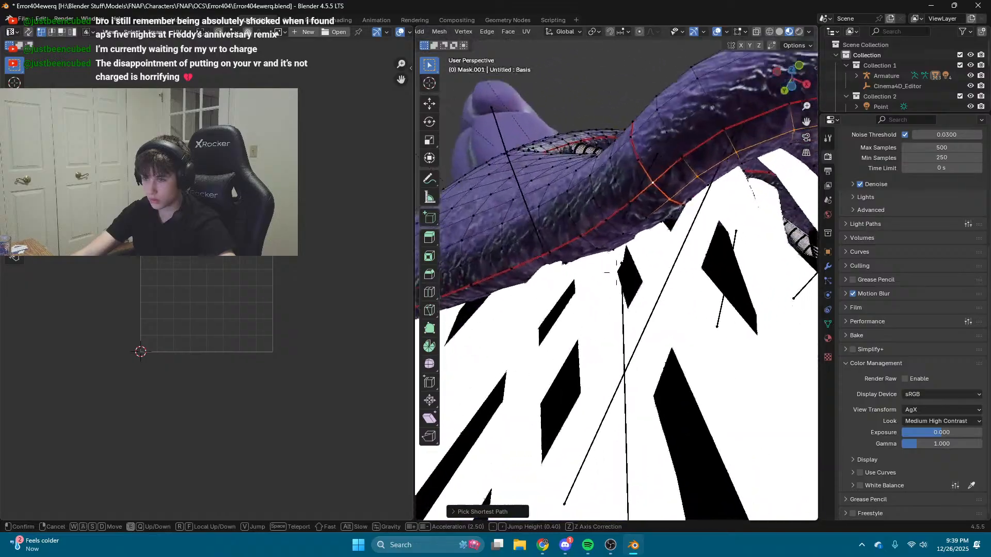
{"action": "key", "text": "w"}
{"action": "key", "text": "d"}
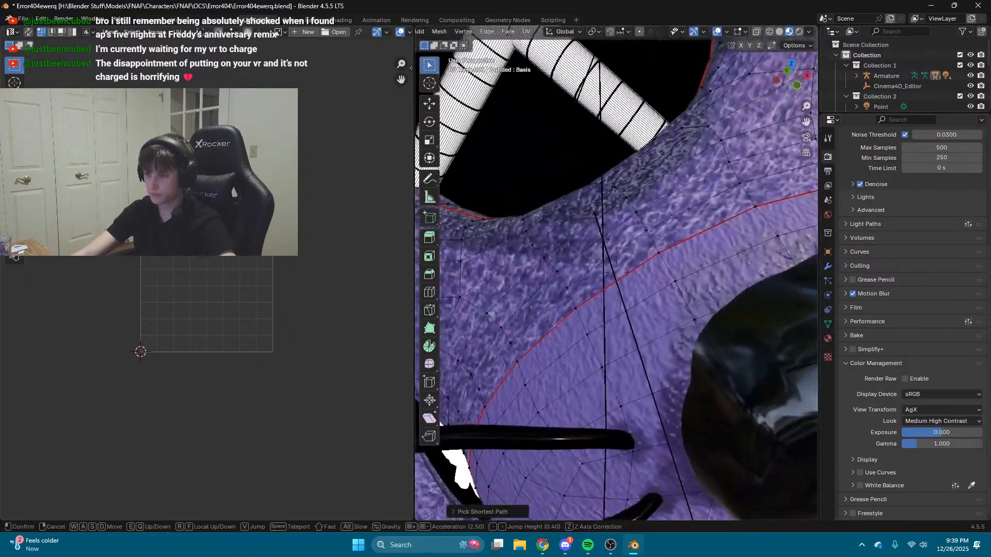
{"action": "left_click", "coordinate": [661, 331]}
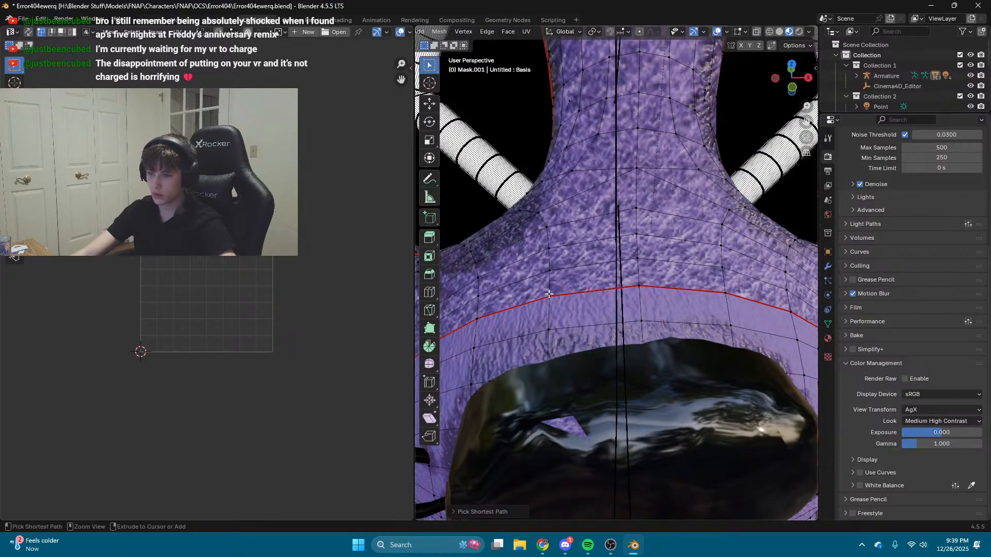
Step: Try to extend the lip selection by shortest path up the seam between the muzzle and the eye
{"action": "key", "text": "shift+grave"}
{"action": "key", "text": "d"}
{"action": "key", "text": "w"}
{"action": "left_click", "coordinate": [516, 362]}
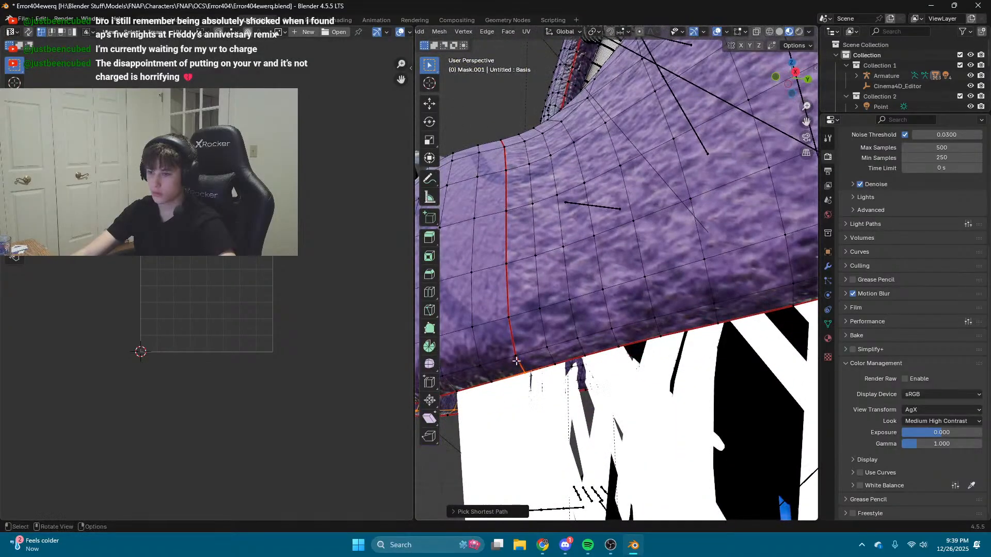
{"action": "key", "text": "shift+grave"}
{"action": "key", "text": "q"}
{"action": "left_click", "coordinate": [515, 360]}
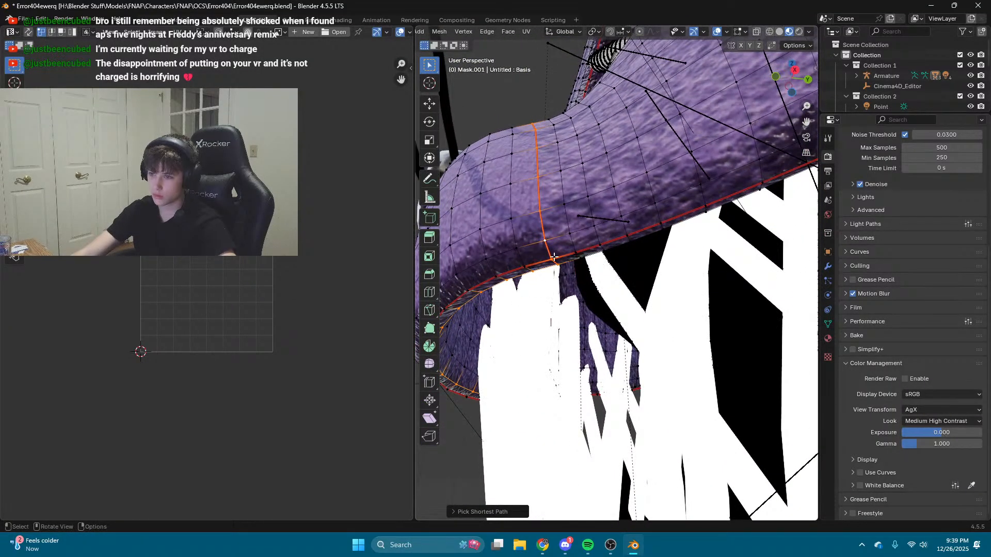
{"action": "middle_click_drag", "start_coordinate": [554, 257], "coordinate": [557, 236]}
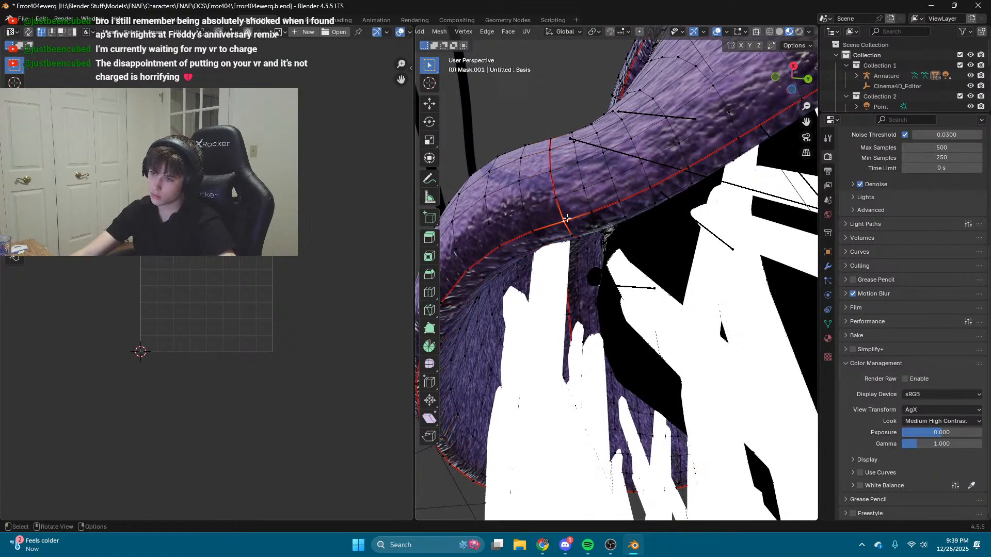
{"action": "key", "text": "shift+grave"}
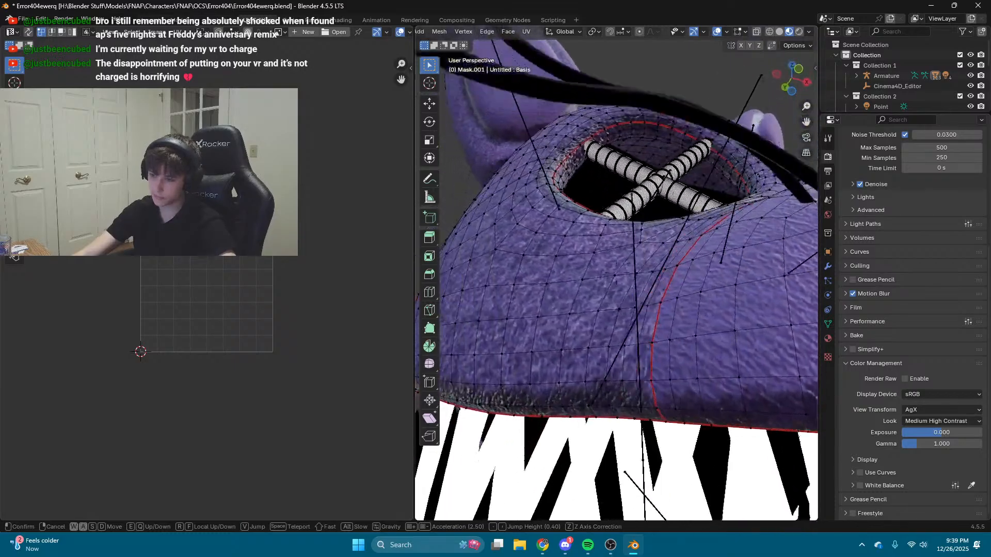
{"action": "left_click", "coordinate": [556, 224]}
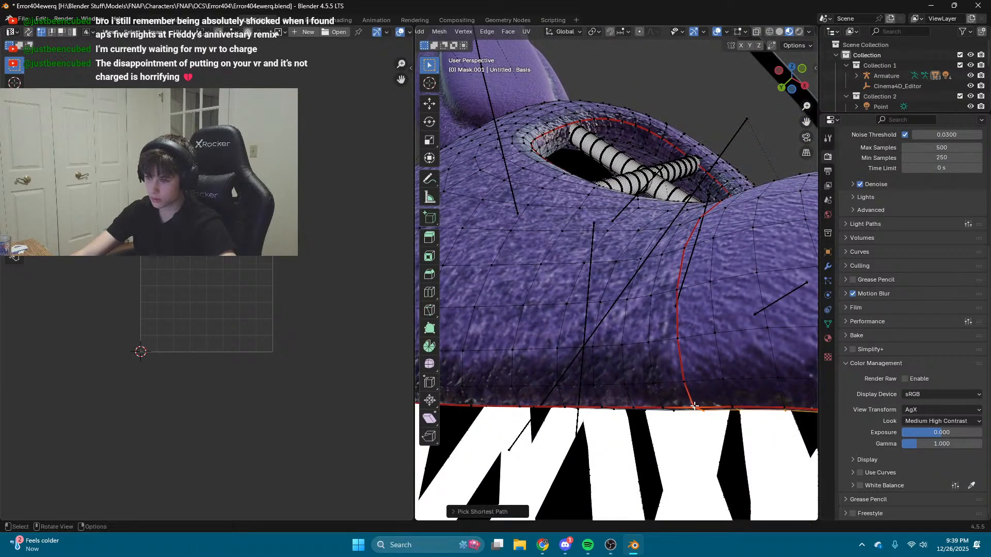
Step: Extend the selection along the inner edge of the upper lip to the lower end of the opposite side seam
{"action": "key", "text": "shift+grave"}
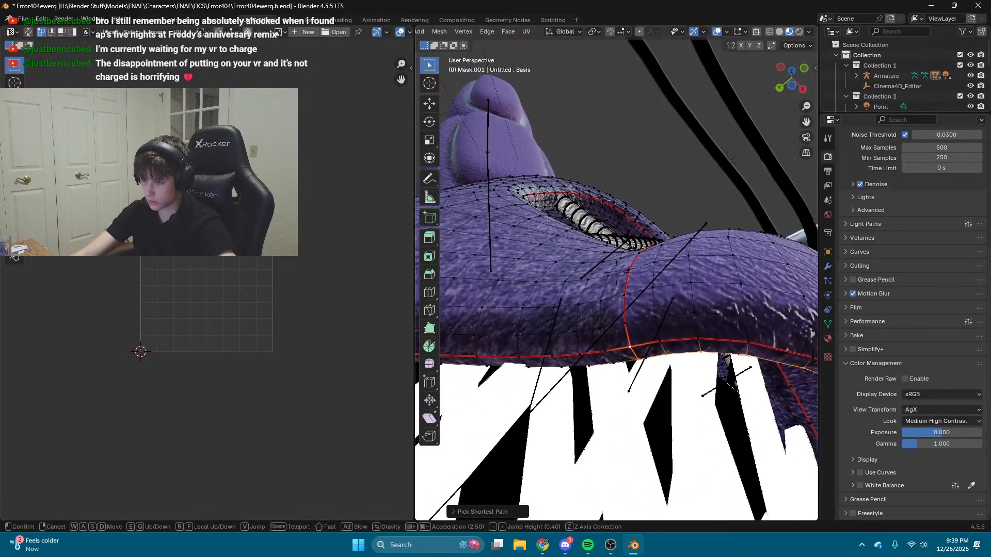
{"action": "left_click", "coordinate": [639, 393]}
{"action": "key", "text": "q"}
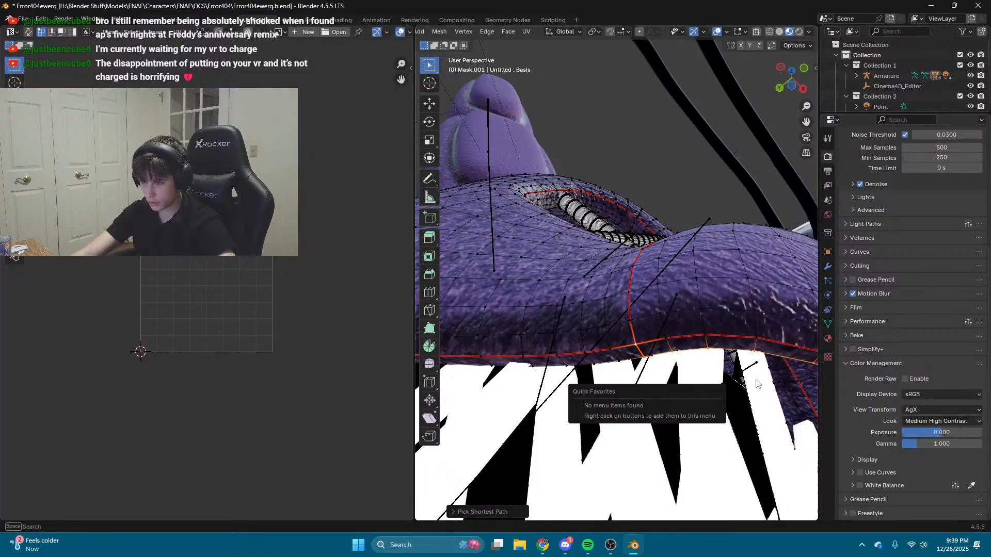
{"action": "key", "text": "shift+grave"}
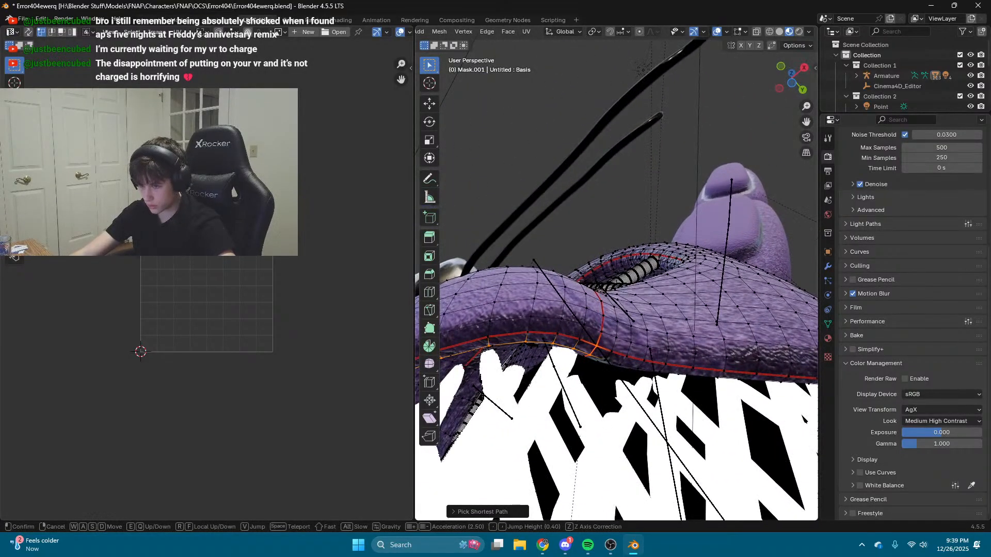
{"action": "key", "text": "a"}
{"action": "key", "text": "w"}
{"action": "left_click", "coordinate": [749, 322]}
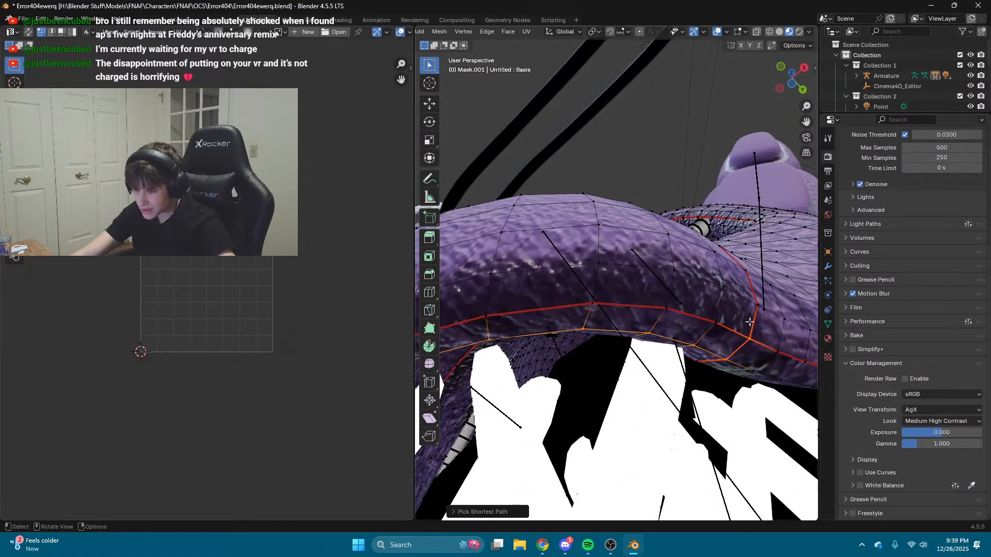
Step: Reselect from the side seam's lower vertex and pick the shortest path along the seam inside the mouth
{"action": "key", "text": "shift+grave"}
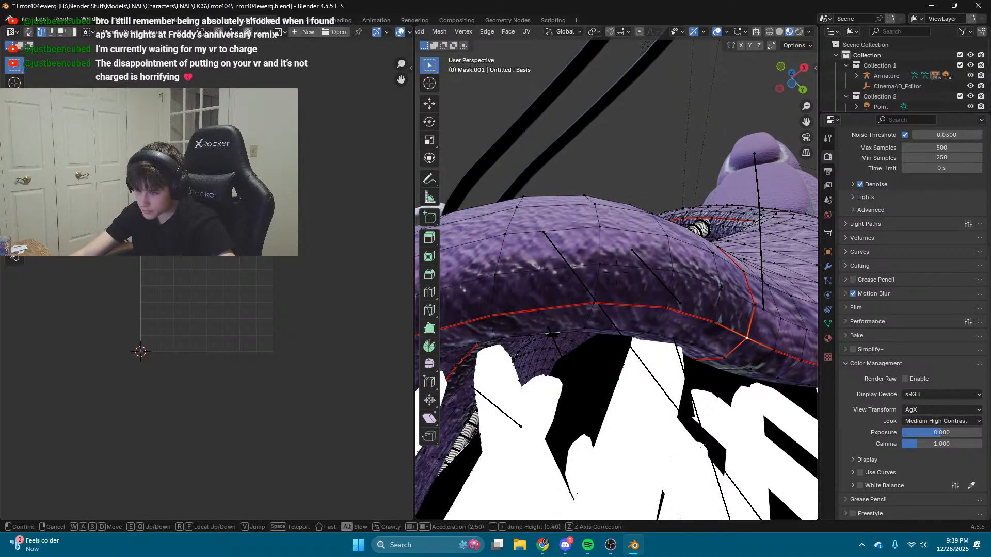
{"action": "key", "text": "w"}
{"action": "key", "text": "w"}
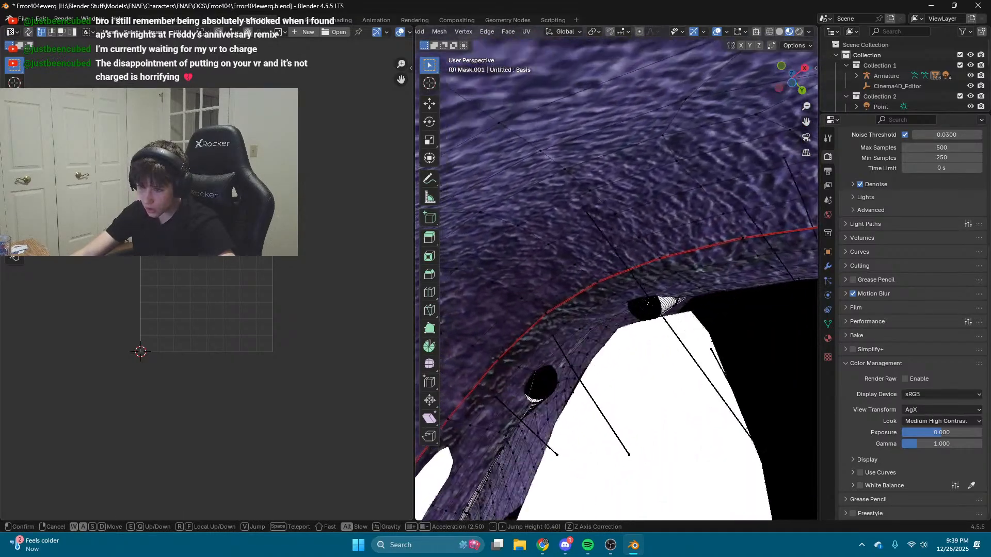
{"action": "left_click", "coordinate": [654, 305]}
{"action": "key", "text": "shift+grave"}
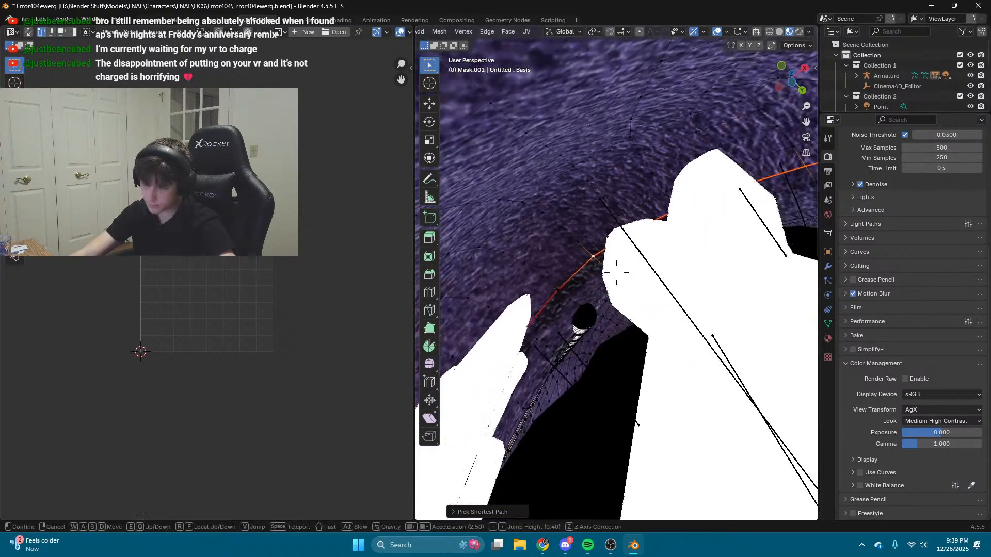
{"action": "left_click", "coordinate": [553, 335]}
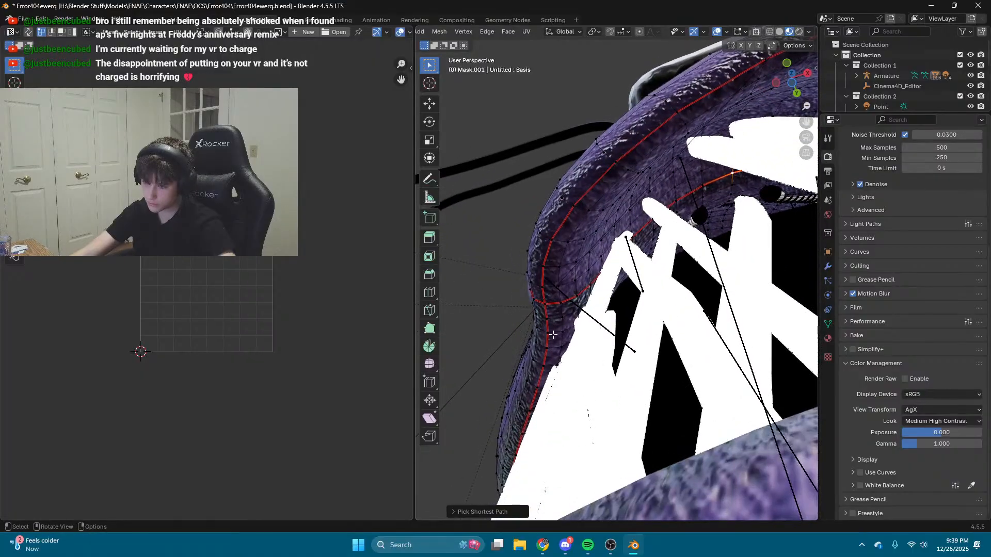
Step: Extend the selection by shortest path from the inner mouth seam up the muzzle's side seam toward the eye
{"action": "key", "text": "shift+grave"}
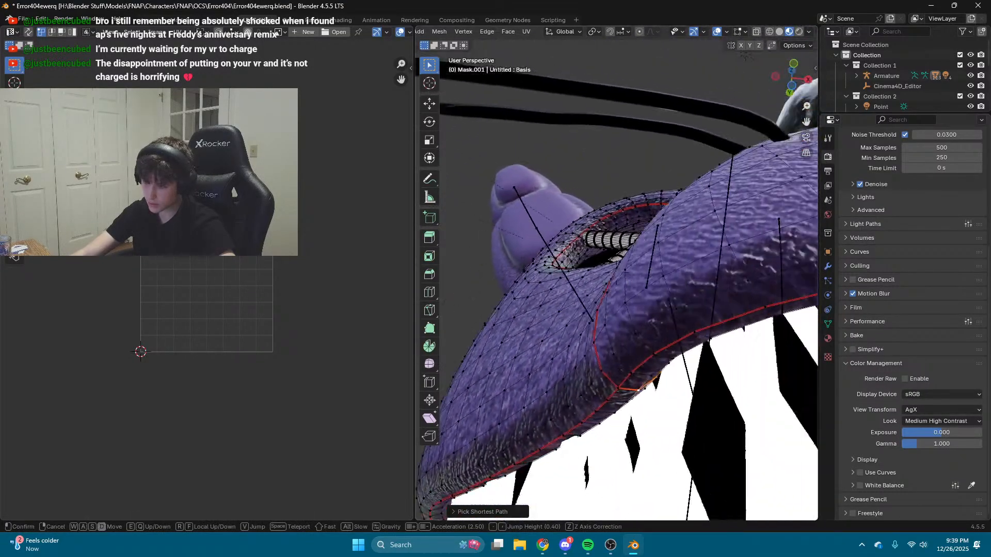
{"action": "left_click", "coordinate": [562, 301]}
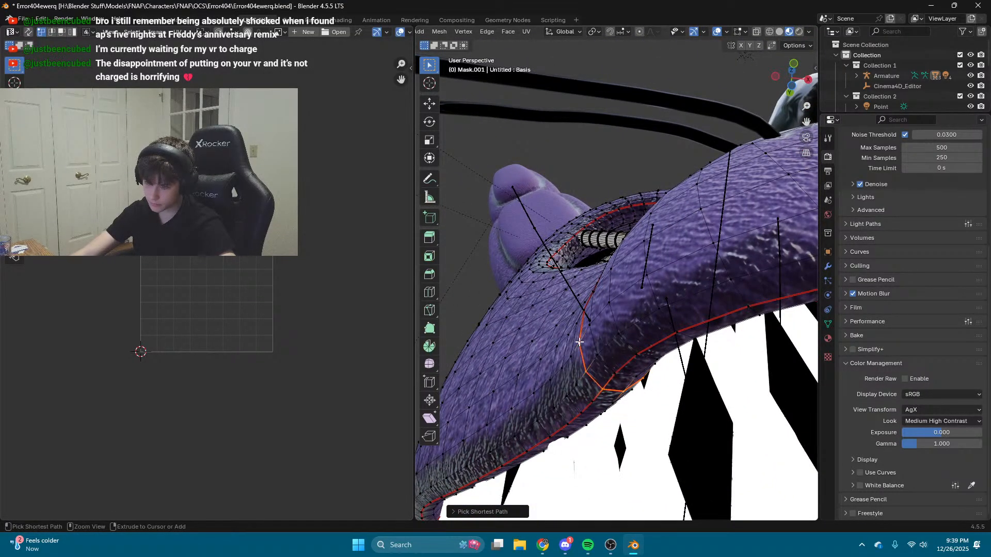
{"action": "key", "text": "shift+grave"}
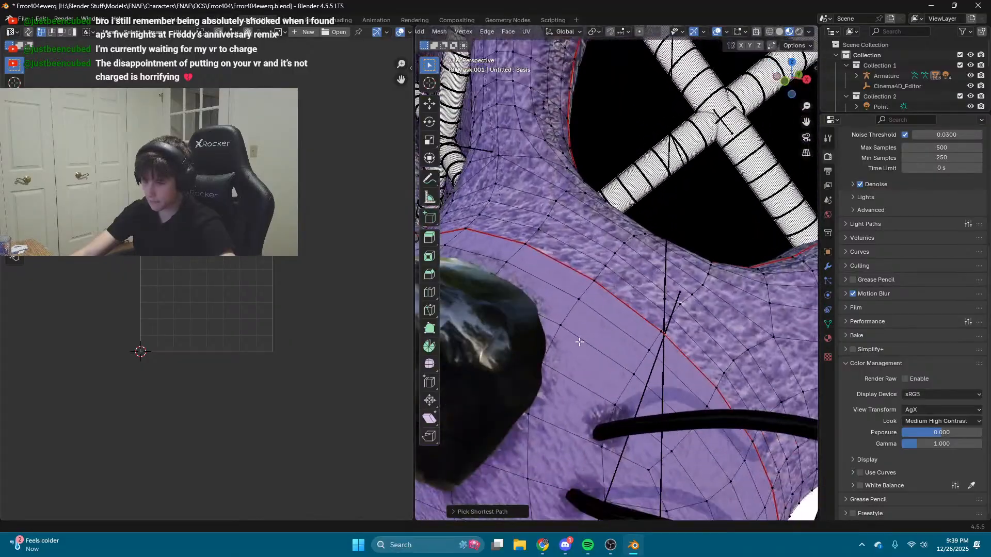
{"action": "middle_click_drag", "start_coordinate": [662, 332], "coordinate": [736, 240]}
{"action": "key", "text": "shift+grave"}
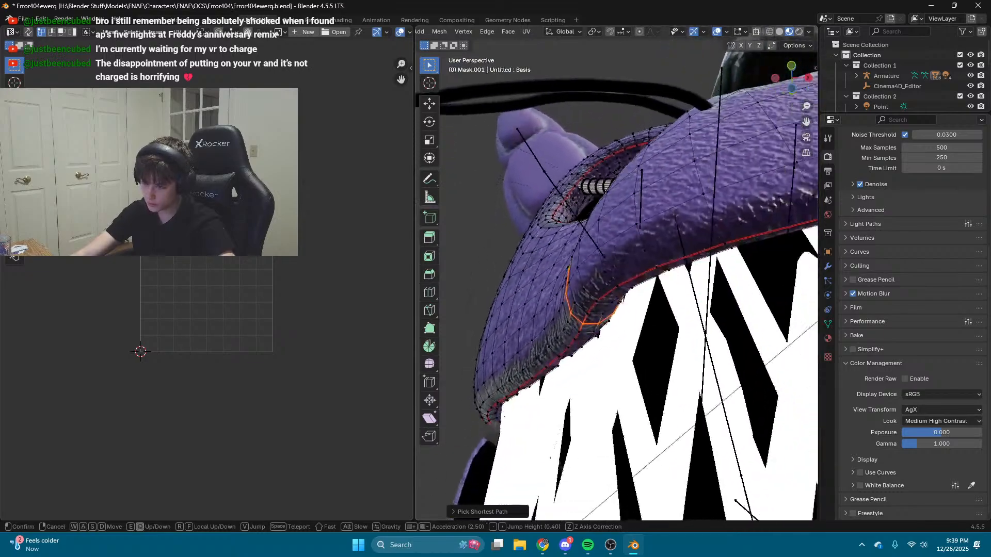
Step: Add the edge path along the inside of the upper lip, joining it to the selected seams at the mouth corner
{"action": "left_click", "coordinate": [597, 282]}
{"action": "key", "text": "shift+grave"}
{"action": "key", "text": "s"}
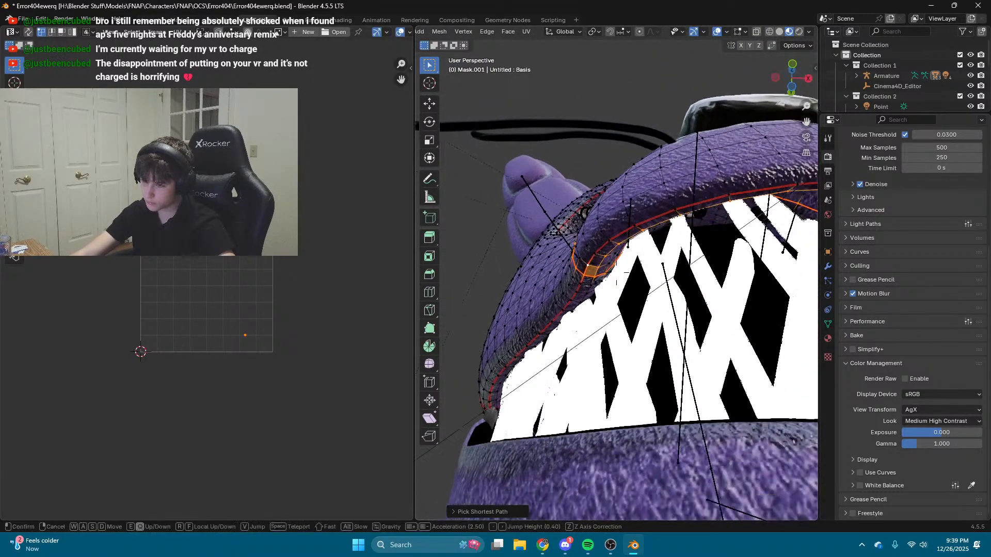
{"action": "key", "text": "w"}
{"action": "left_click", "coordinate": [579, 294]}
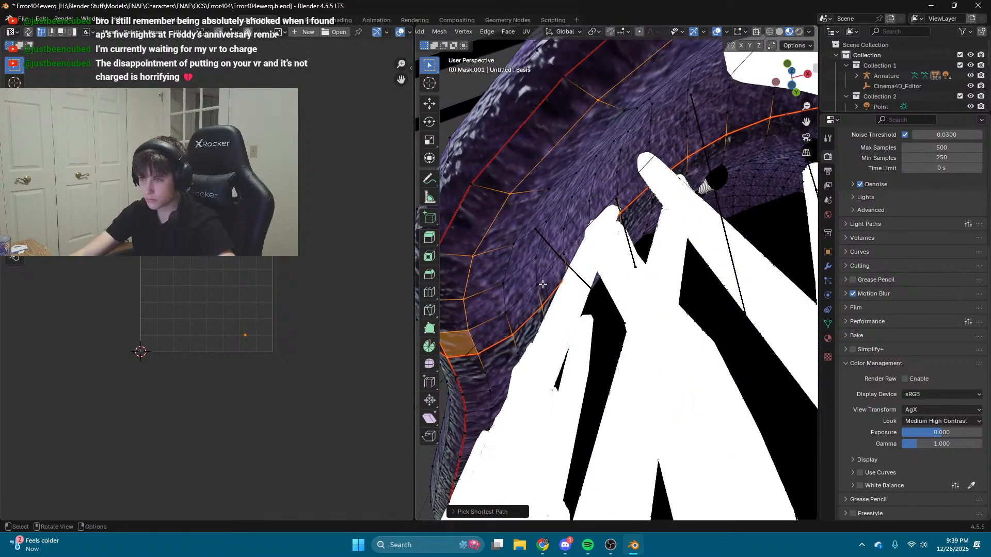
Step: Collapse Collection 2 and Collection 11 in the outliner
{"action": "scroll", "coordinate": [871, 97], "scroll_direction": "down", "scroll_amount": 2}
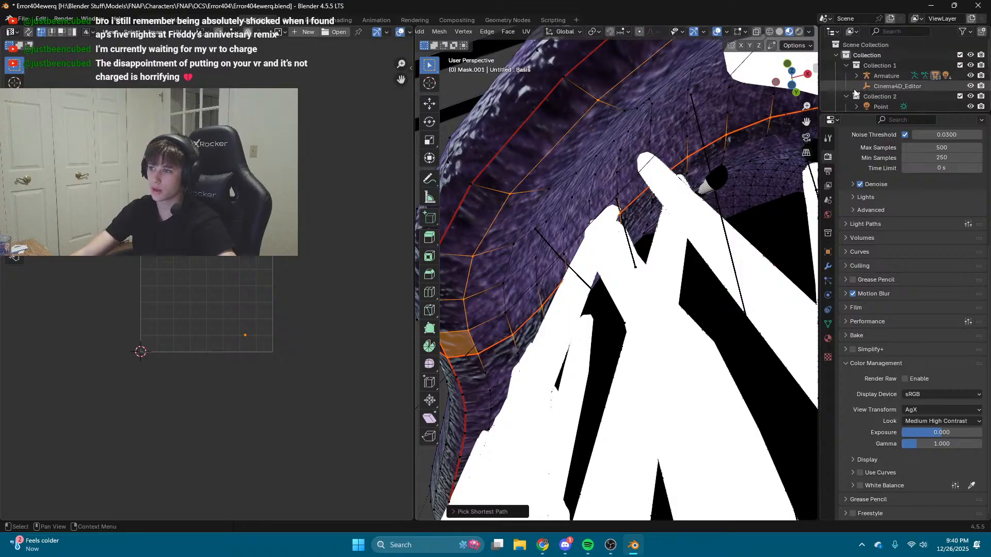
{"action": "scroll", "coordinate": [842, 70], "scroll_direction": "down", "scroll_amount": 2}
{"action": "left_click", "coordinate": [846, 55]}
{"action": "left_click", "coordinate": [846, 64]}
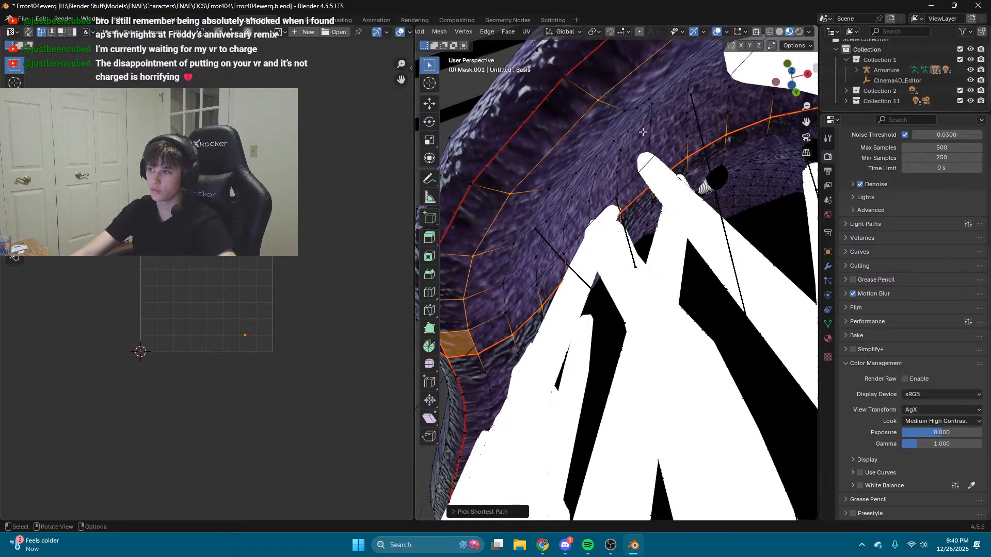
Step: Return to the Layout workspace and change the viewport shading from Rendered to Material Preview
{"action": "left_click", "coordinate": [151, 16]}
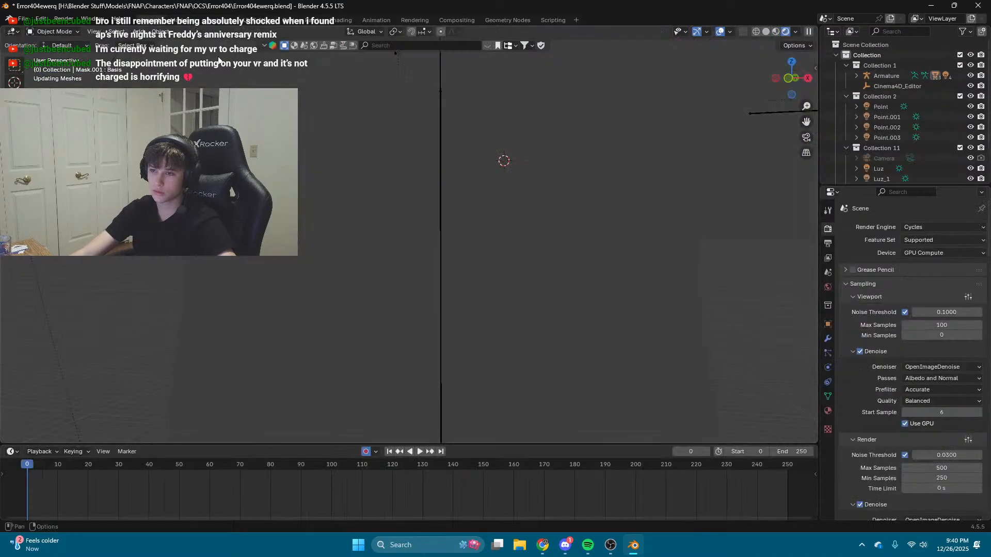
{"action": "left_click", "coordinate": [765, 32]}
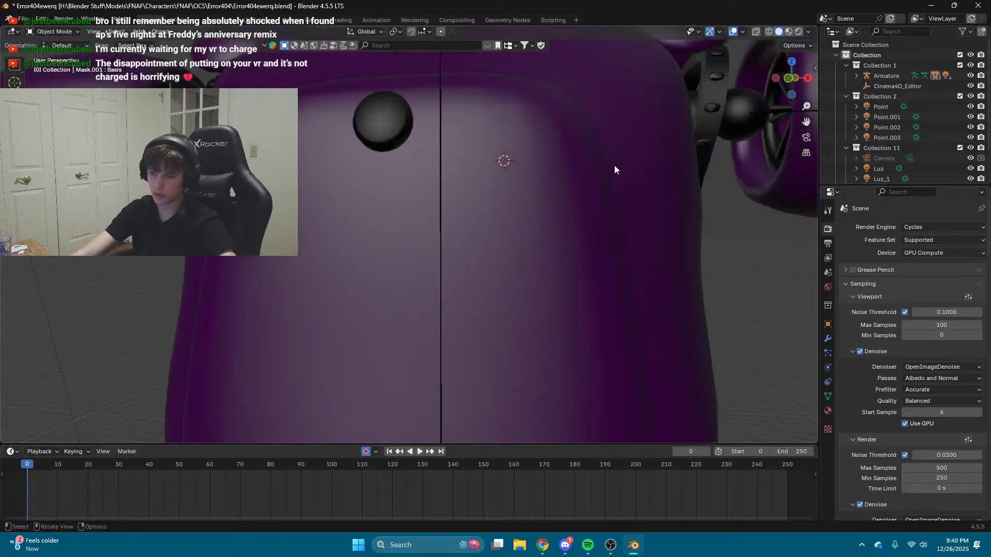
Step: Collapse Collection 2, expand the Armature hierarchy in the outliner, and select the Arm2.001 object
{"action": "scroll", "coordinate": [614, 165], "scroll_direction": "down", "scroll_amount": 4}
{"action": "key", "text": "shift+grave"}
{"action": "key", "text": "w"}
{"action": "left_click", "coordinate": [613, 170]}
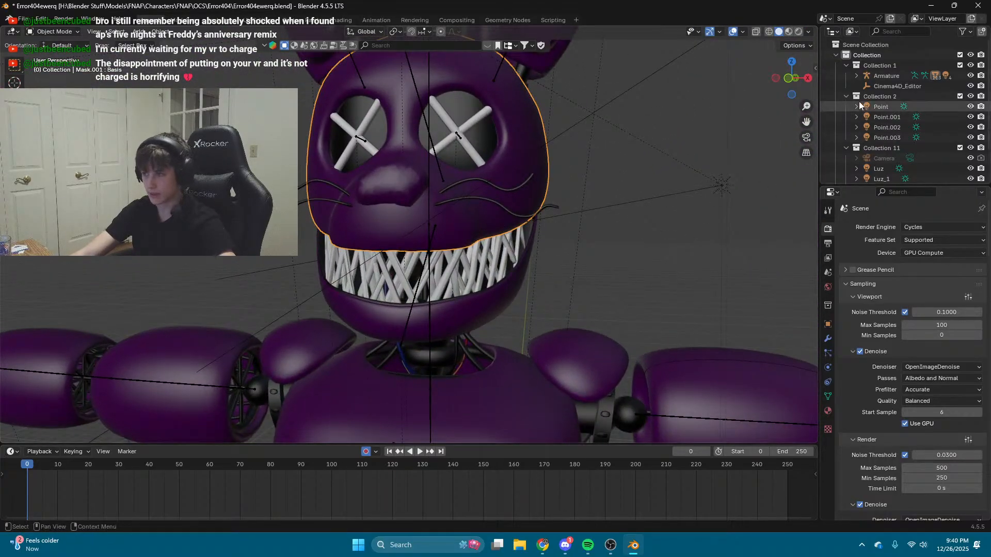
{"action": "left_click", "coordinate": [846, 97]}
{"action": "left_click", "coordinate": [856, 76]}
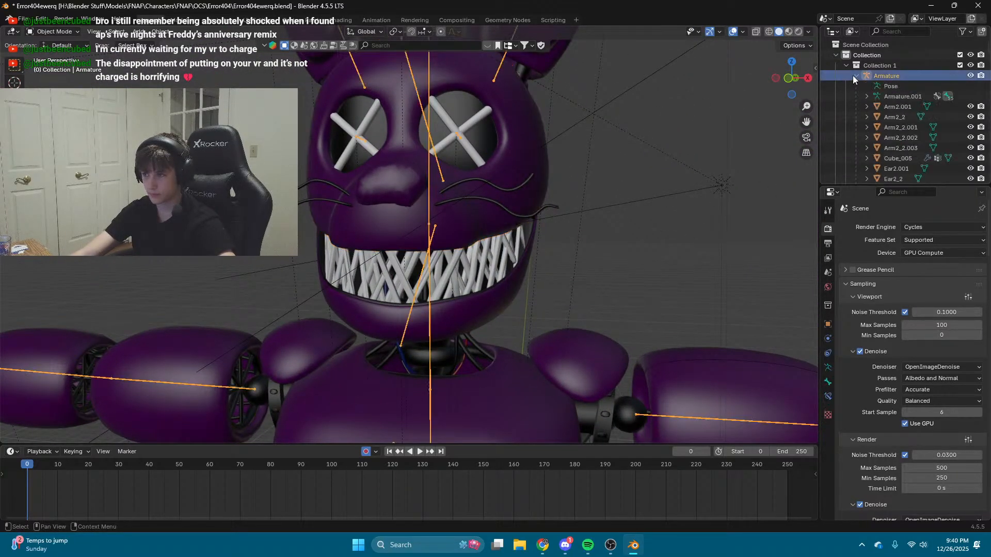
{"action": "left_click", "coordinate": [898, 108]}
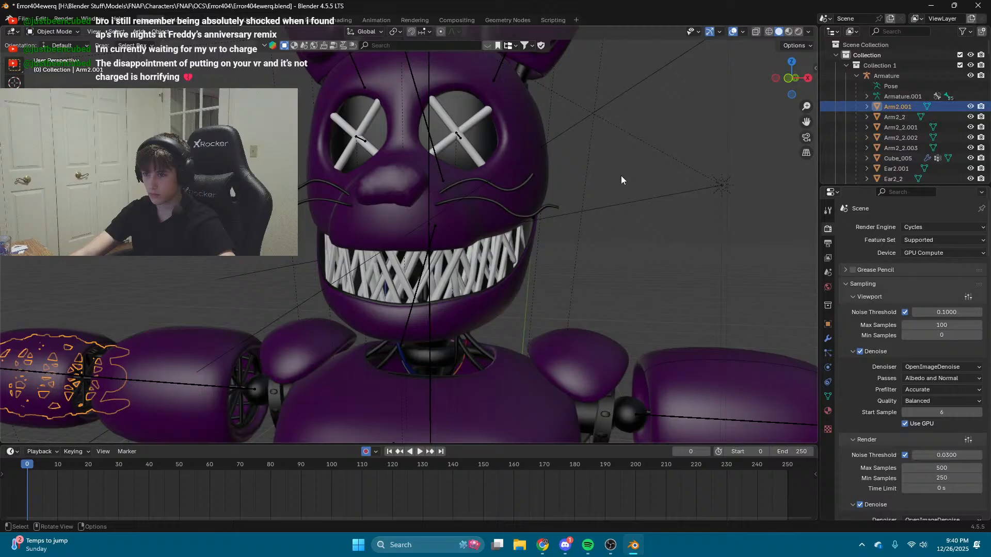
{"action": "left_click", "coordinate": [537, 160]}
{"action": "key", "text": "h"}
{"action": "scroll", "coordinate": [537, 158], "scroll_direction": "down", "scroll_amount": 8}
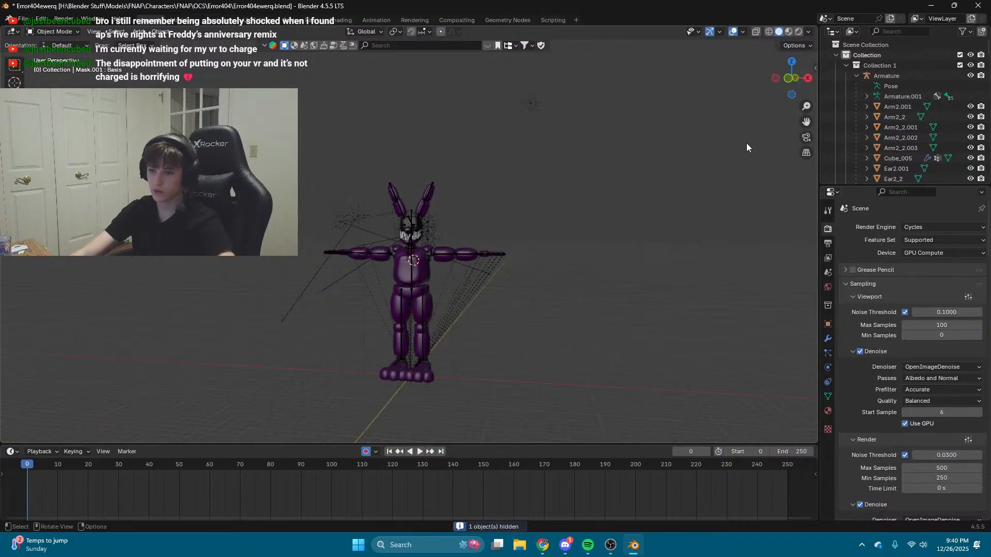
Step: Collapse Collection 1 in the outliner and temporarily exclude it to check what it contains
{"action": "left_click", "coordinate": [847, 66]}
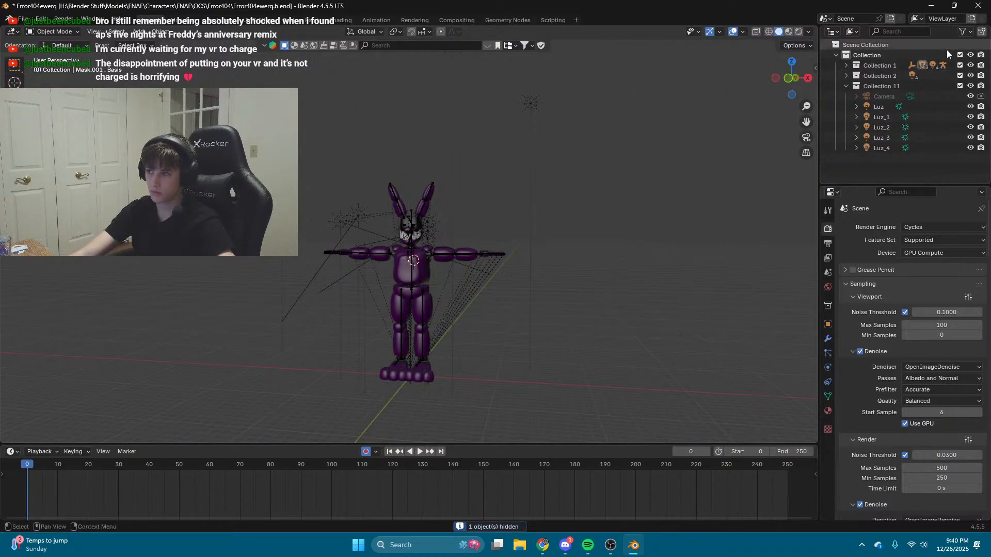
{"action": "left_click", "coordinate": [959, 65]}
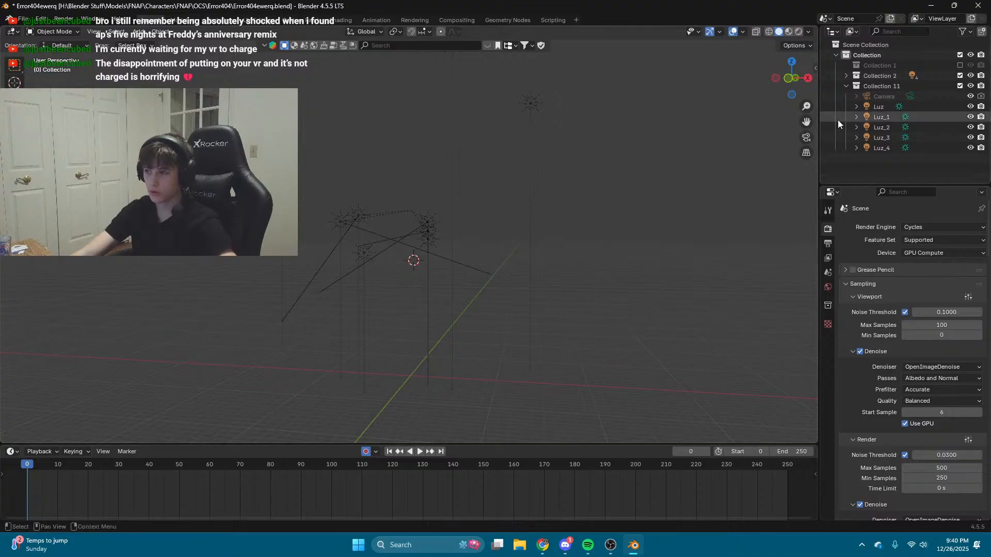
{"action": "left_click", "coordinate": [959, 65]}
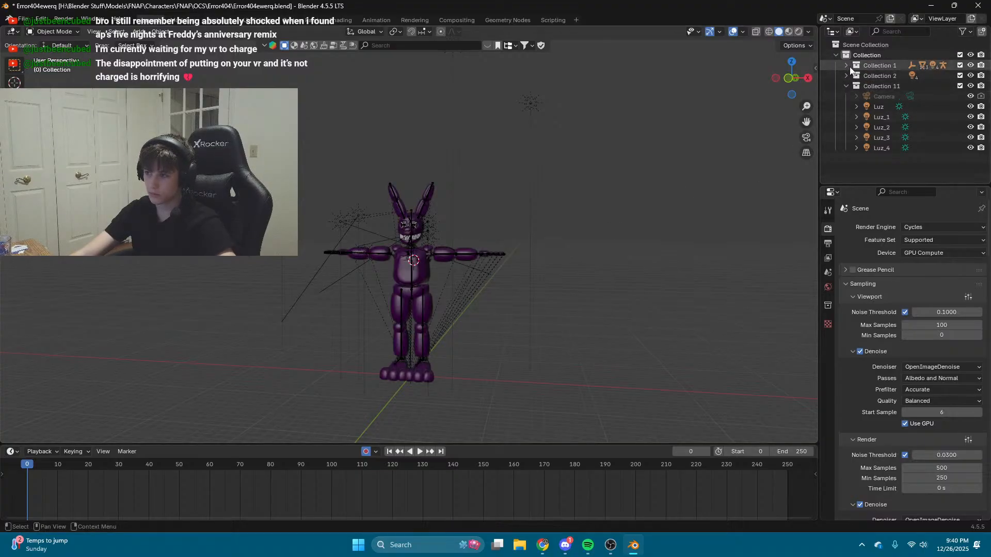
{"action": "scroll", "coordinate": [436, 195], "scroll_direction": "up", "scroll_amount": 5}
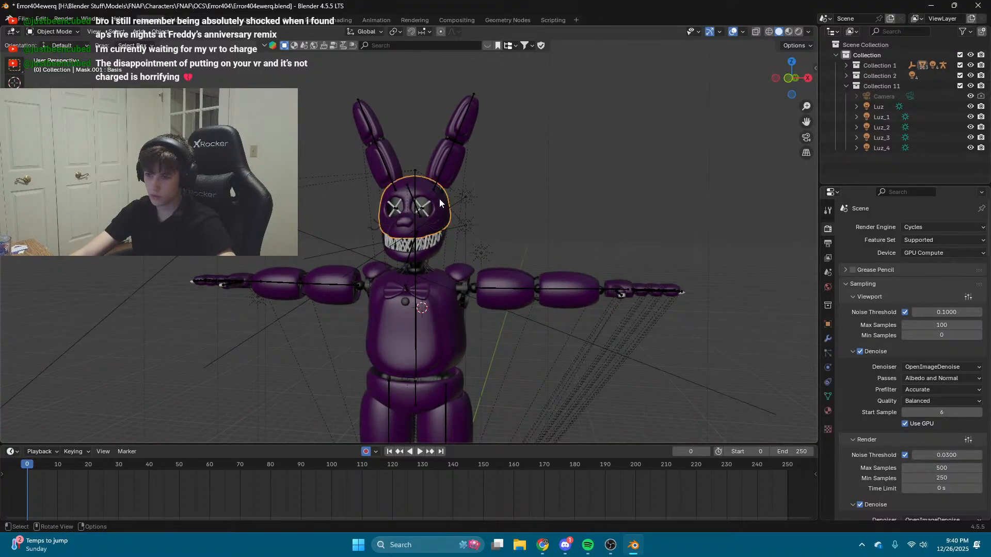
{"action": "key", "text": "h"}
{"action": "scroll", "coordinate": [491, 194], "scroll_direction": "down", "scroll_amount": 5}
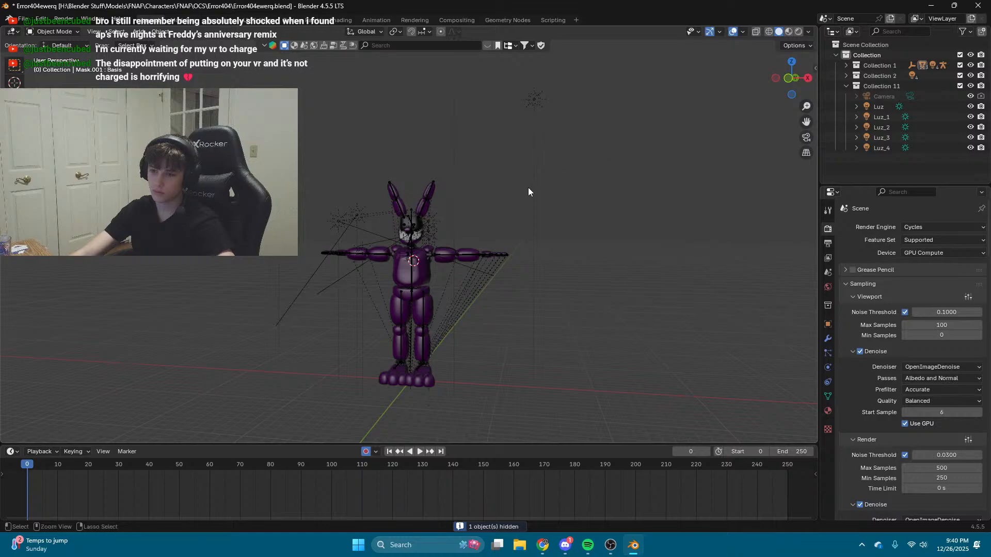
Step: Exclude Collection 11 and Collection 2 from the view layer and hide all character parts except the head mask
{"action": "left_click_drag", "start_coordinate": [526, 139], "coordinate": [267, 443]}
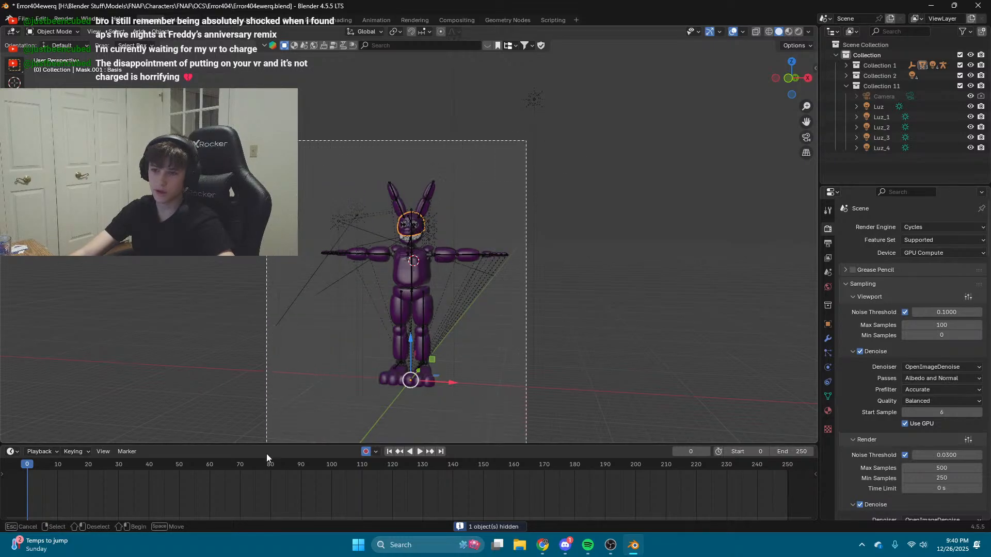
{"action": "scroll", "coordinate": [516, 268], "scroll_direction": "up", "scroll_amount": 5}
{"action": "scroll", "coordinate": [671, 181], "scroll_direction": "down", "scroll_amount": 4}
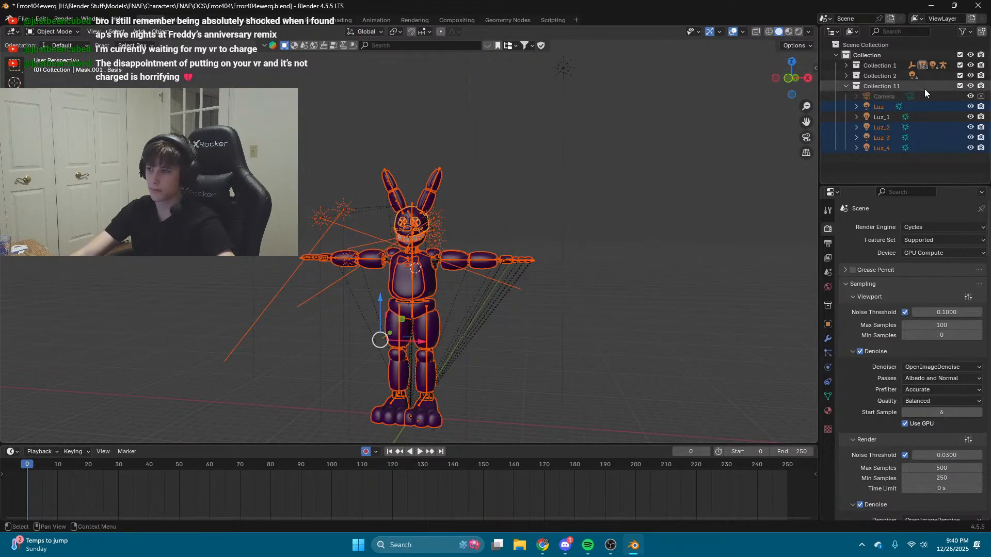
{"action": "left_click", "coordinate": [960, 85]}
{"action": "scroll", "coordinate": [504, 202], "scroll_direction": "up", "scroll_amount": 5}
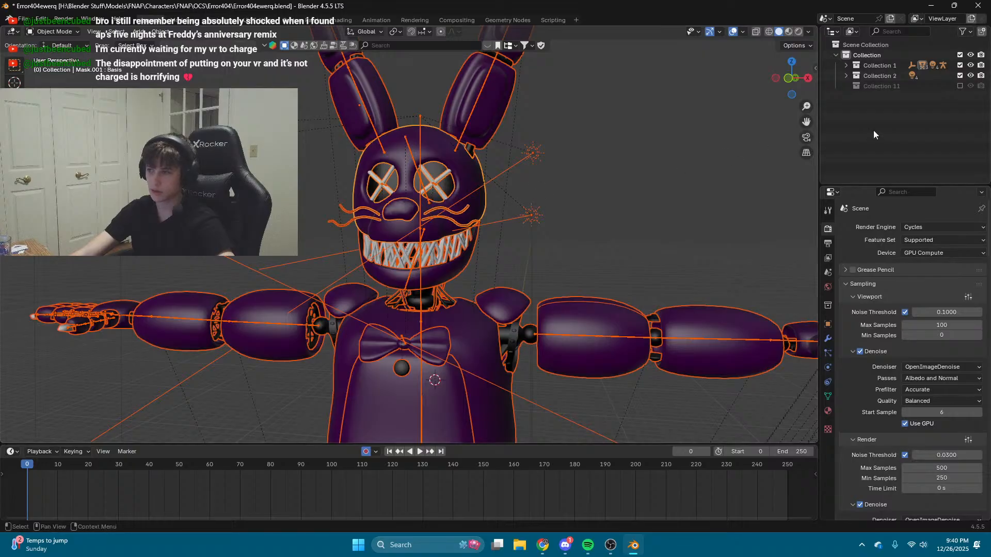
{"action": "left_click", "coordinate": [960, 75]}
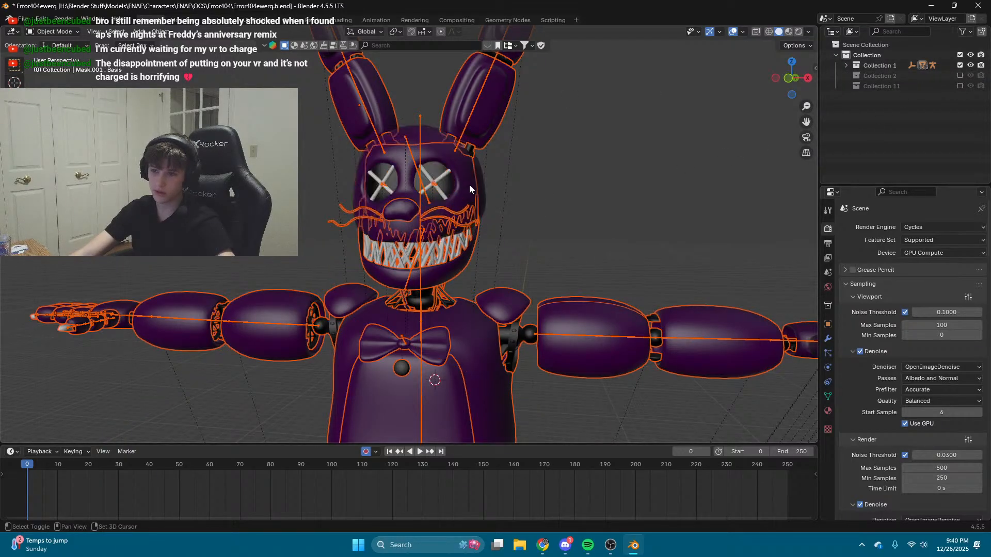
{"action": "key", "text": "h"}
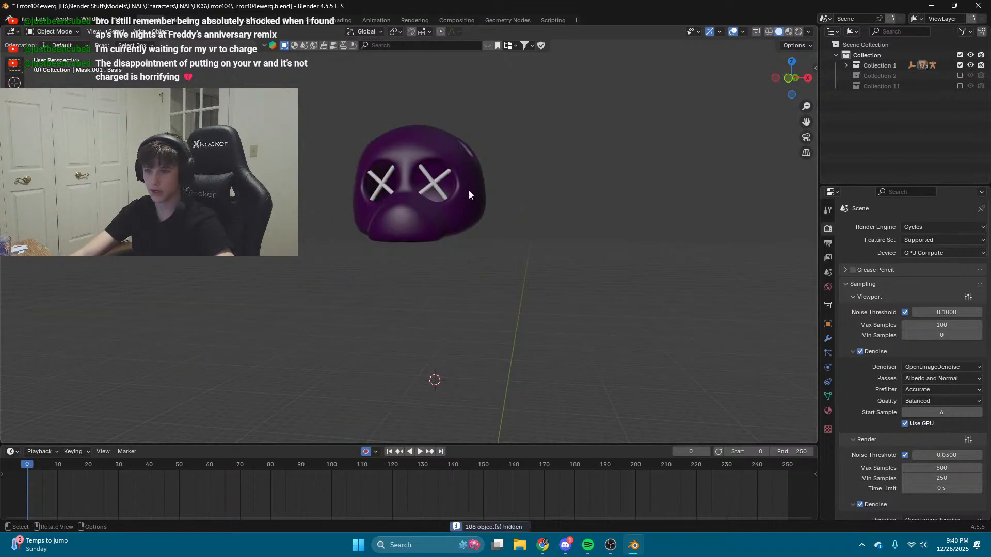
Step: Switch to the UV Editing workspace and add the vertices at the top of the muzzle to the selection
{"action": "left_click", "coordinate": [275, 21]}
{"action": "key", "text": "shift+grave"}
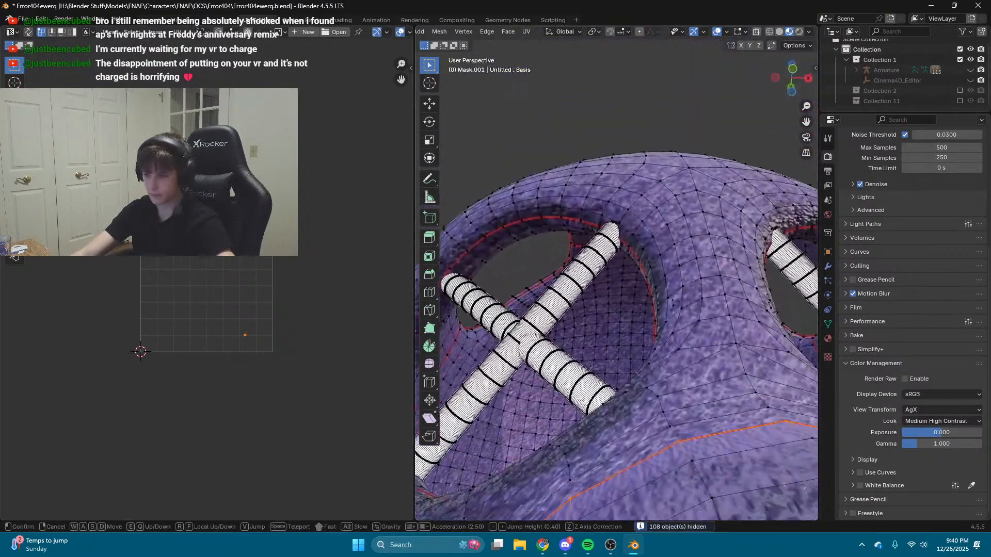
{"action": "key", "text": "s"}
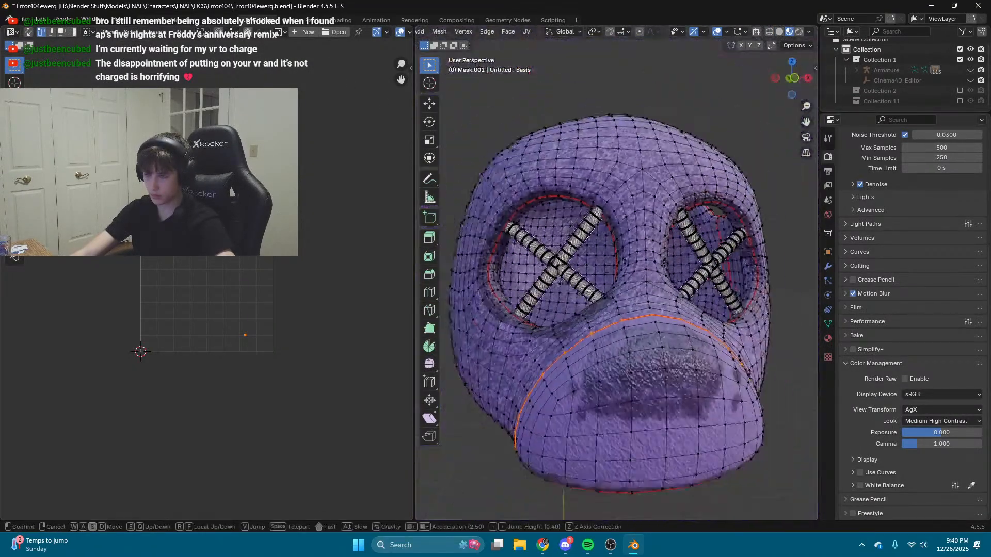
{"action": "key", "text": "d"}
{"action": "key", "text": "w"}
{"action": "left_click", "coordinate": [664, 299]}
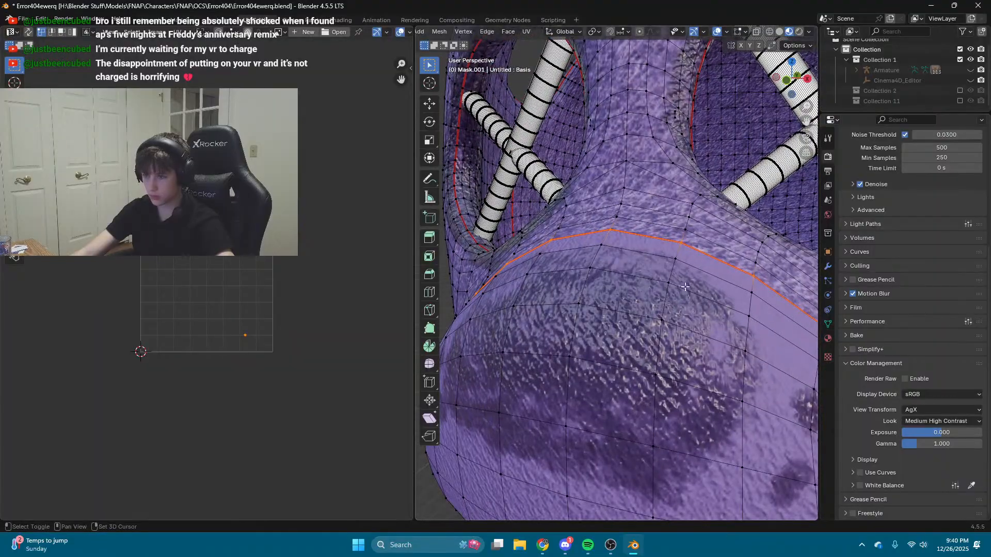
{"action": "left_click_drag", "start_coordinate": [706, 349], "coordinate": [526, 252], "text": "shift"}
{"action": "middle_click_drag", "start_coordinate": [633, 214], "coordinate": [672, 203]}
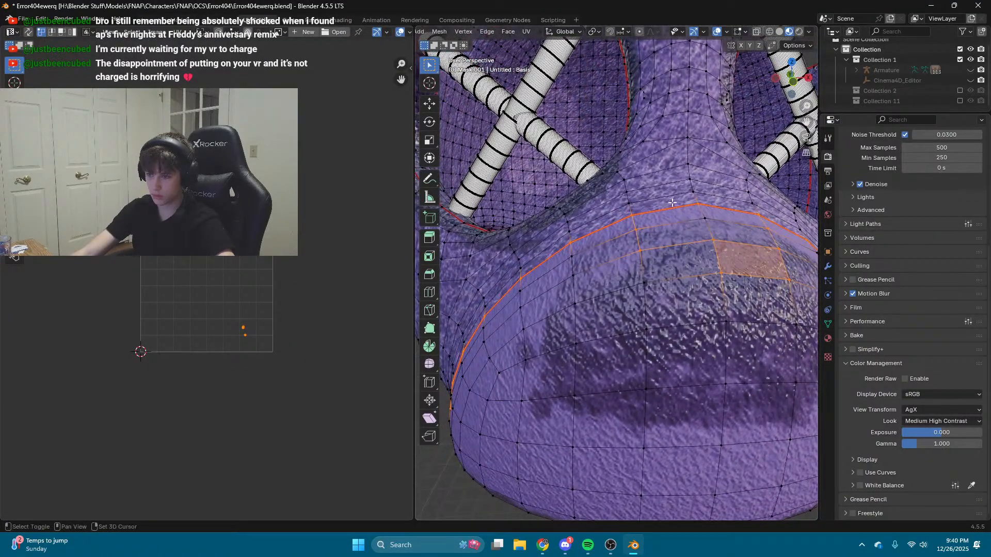
{"action": "left_click", "coordinate": [709, 217], "text": "shift"}
{"action": "left_click", "coordinate": [644, 283], "text": "ctrl"}
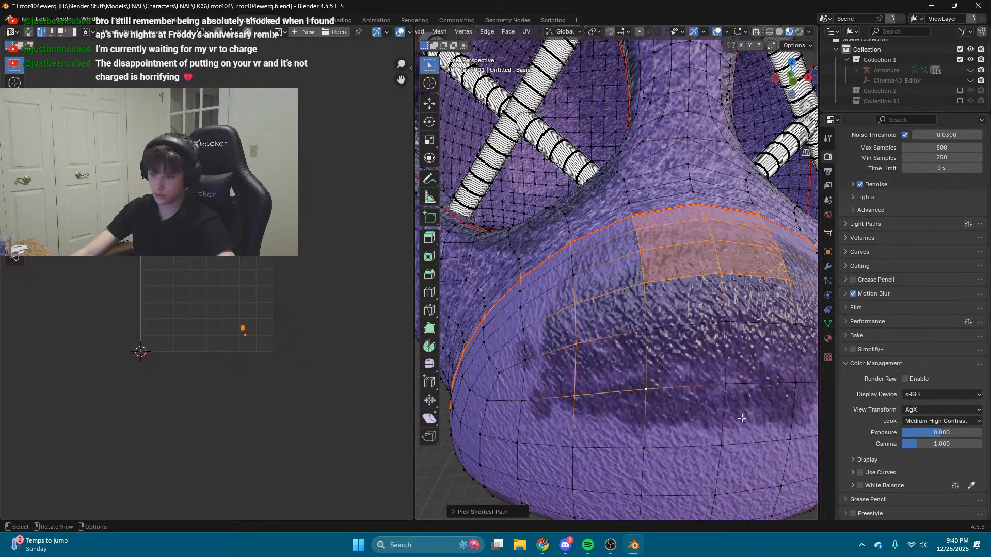
Step: Extend the vertex selection by shortest path across the front of the muzzle below the nose
{"action": "key", "text": "shift+grave"}
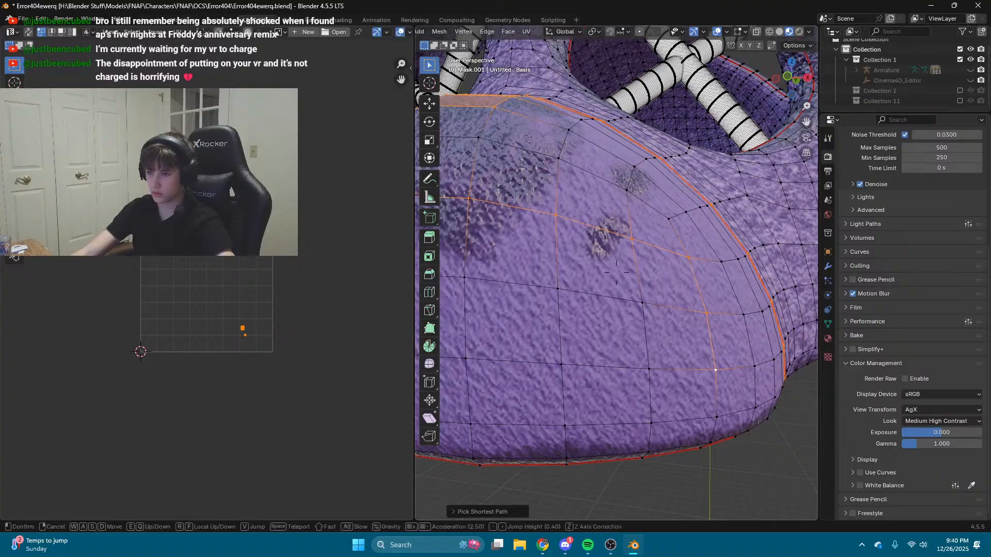
{"action": "left_click", "coordinate": [602, 297]}
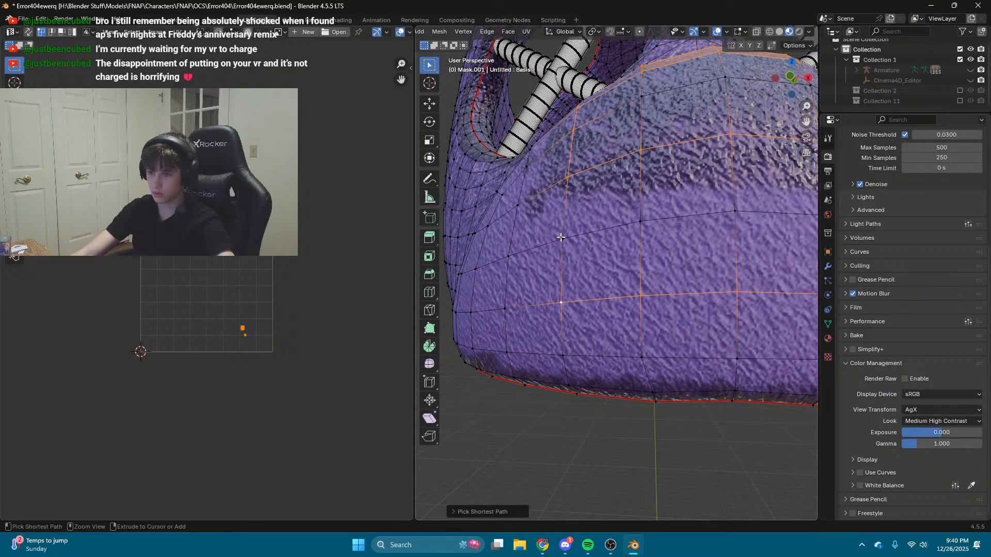
{"action": "left_click", "coordinate": [638, 224], "text": "ctrl"}
{"action": "left_click", "coordinate": [730, 215], "text": "ctrl"}
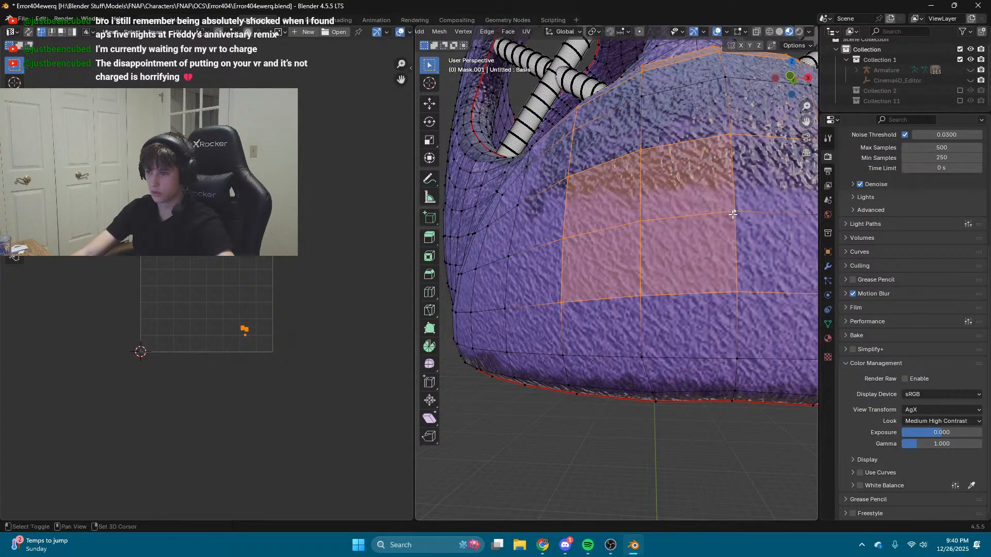
{"action": "middle_click_drag", "start_coordinate": [730, 216], "coordinate": [732, 214]}
{"action": "scroll", "coordinate": [437, 32], "scroll_direction": "up", "scroll_amount": 5}
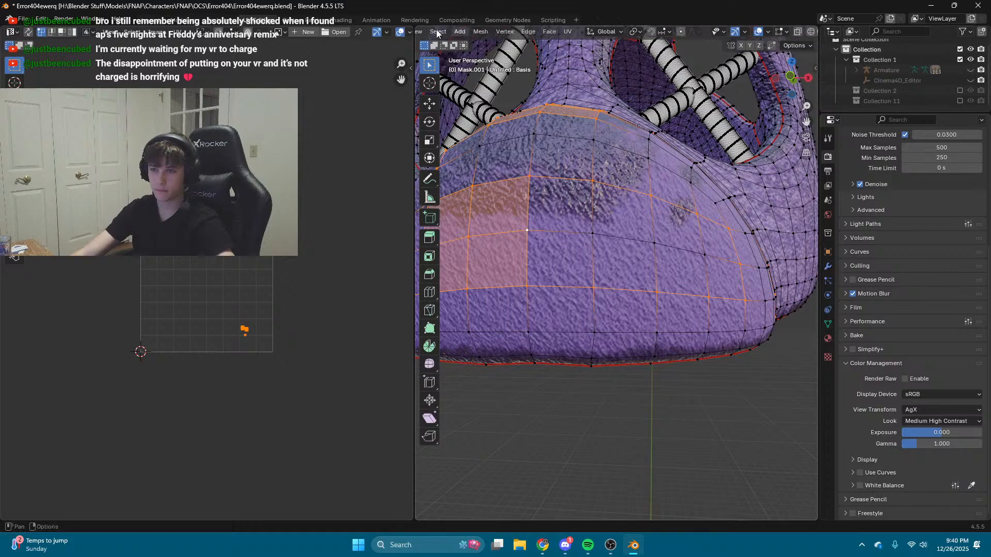
Step: Switch to face selection and add the faces covering the muzzle's upper front and nose area
{"action": "left_click", "coordinate": [516, 32]}
{"action": "left_click", "coordinate": [580, 220]}
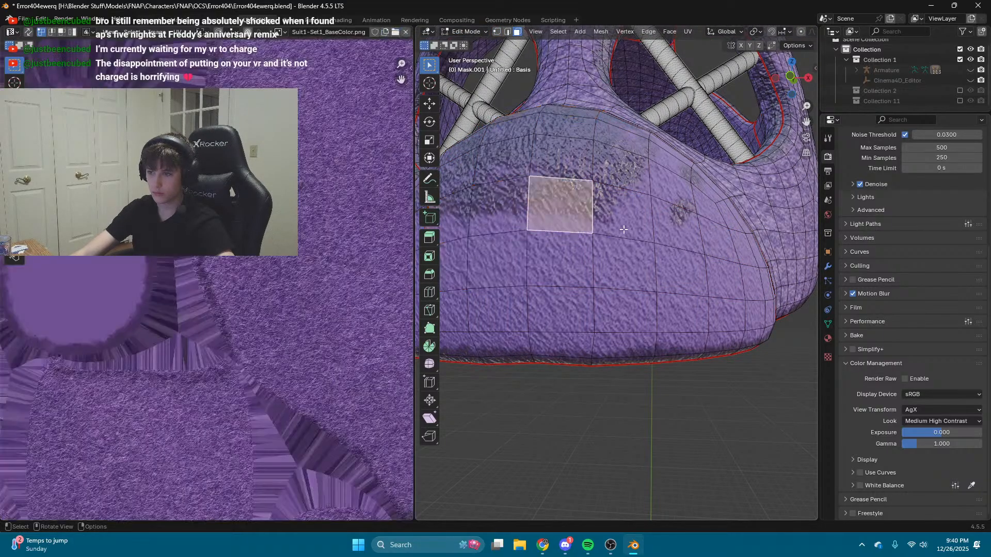
{"action": "left_click", "coordinate": [635, 230]}
{"action": "key", "text": "ctrl+z"}
{"action": "key", "text": "ctrl+z"}
{"action": "left_click_drag", "start_coordinate": [623, 221], "coordinate": [522, 170], "text": "shift"}
{"action": "middle_click_drag", "start_coordinate": [547, 181], "coordinate": [583, 198]}
{"action": "left_click_drag", "start_coordinate": [646, 237], "coordinate": [539, 173], "text": "shift"}
{"action": "middle_click_drag", "start_coordinate": [547, 181], "coordinate": [635, 170]}
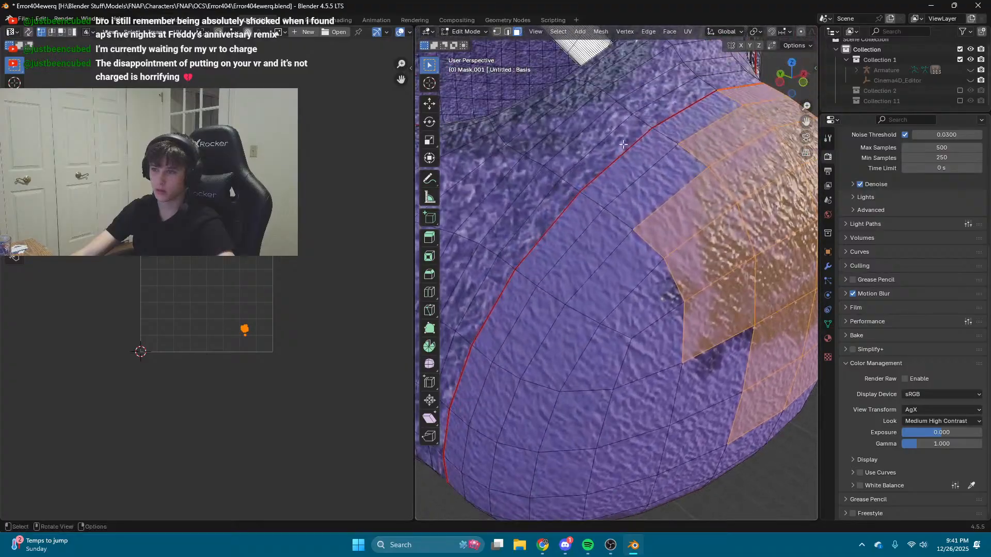
Step: Extend the face selection along the muzzle's upper side seam and around its lower side
{"action": "left_click", "coordinate": [647, 162], "text": "shift"}
{"action": "left_click", "coordinate": [609, 216], "text": "shift"}
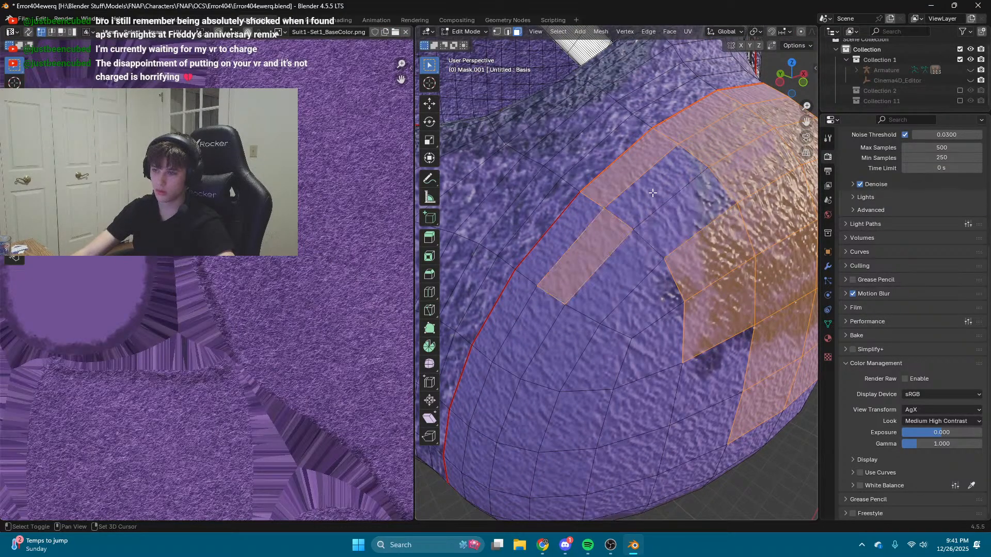
{"action": "key", "text": "shift+grave"}
{"action": "key", "text": "Escape"}
{"action": "left_click", "coordinate": [593, 304], "text": "ctrl"}
{"action": "left_click", "coordinate": [521, 299], "text": "ctrl"}
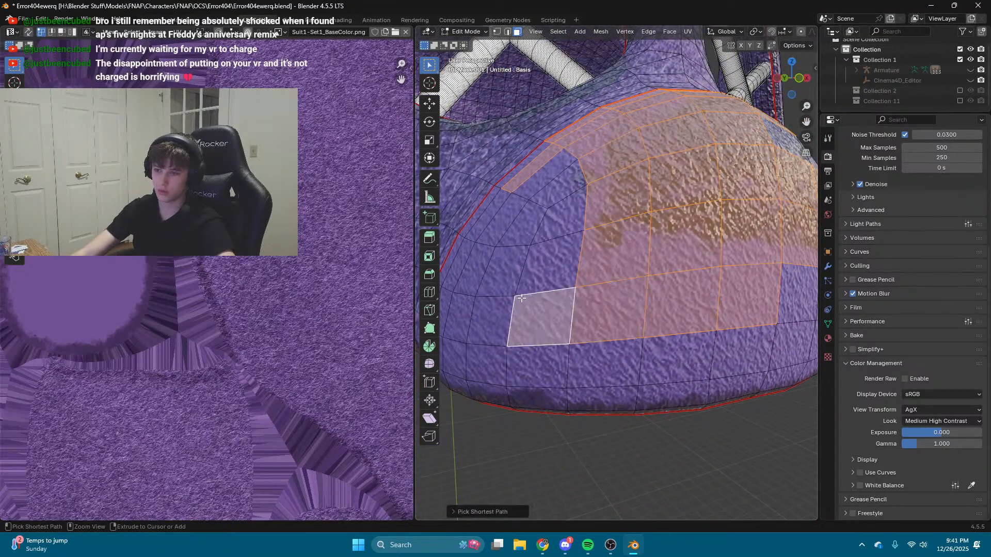
{"action": "left_click", "coordinate": [472, 283], "text": "ctrl"}
{"action": "left_click", "coordinate": [521, 193], "text": "ctrl"}
Step: Fill the gap of unselected faces in the middle of the muzzle's side
{"action": "left_click", "coordinate": [553, 219], "text": "ctrl"}
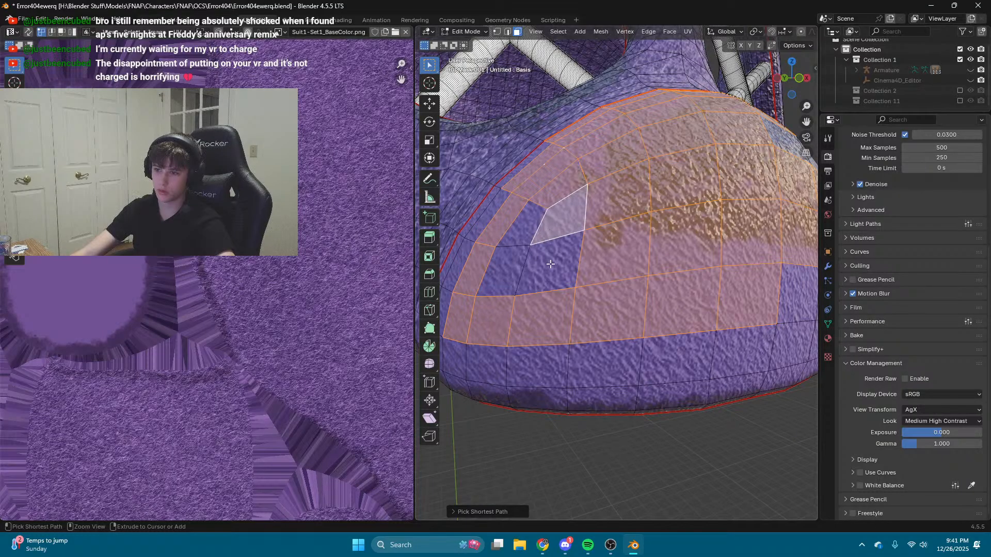
{"action": "left_click", "coordinate": [545, 259], "text": "ctrl"}
{"action": "left_click", "coordinate": [520, 263], "text": "ctrl"}
{"action": "left_click", "coordinate": [520, 229], "text": "ctrl"}
{"action": "key", "text": "a"}
{"action": "key", "text": "ctrl+z"}
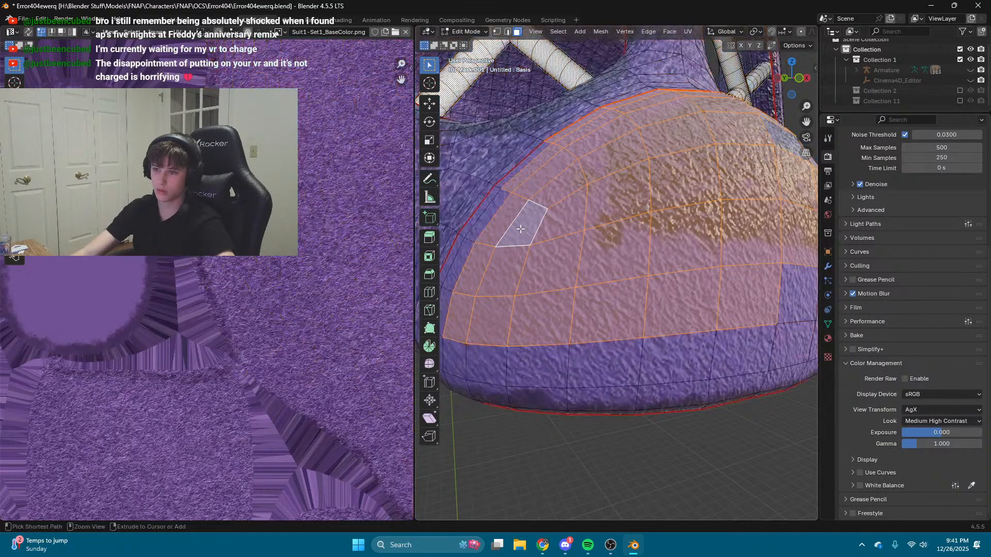
Step: Add the remaining faces bordering the muzzle's side seam to the selection
{"action": "middle_click_drag", "start_coordinate": [521, 229], "coordinate": [551, 225]}
{"action": "left_click", "coordinate": [605, 301], "text": "ctrl"}
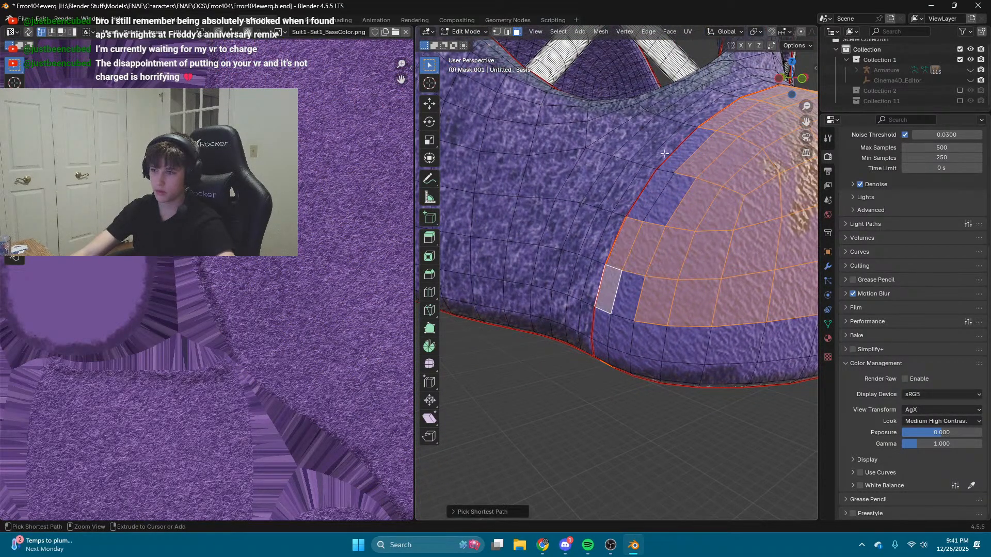
{"action": "left_click", "coordinate": [686, 145], "text": "ctrl"}
{"action": "left_click", "coordinate": [668, 205], "text": "ctrl"}
{"action": "key", "text": "shift+grave"}
{"action": "key", "text": "q"}
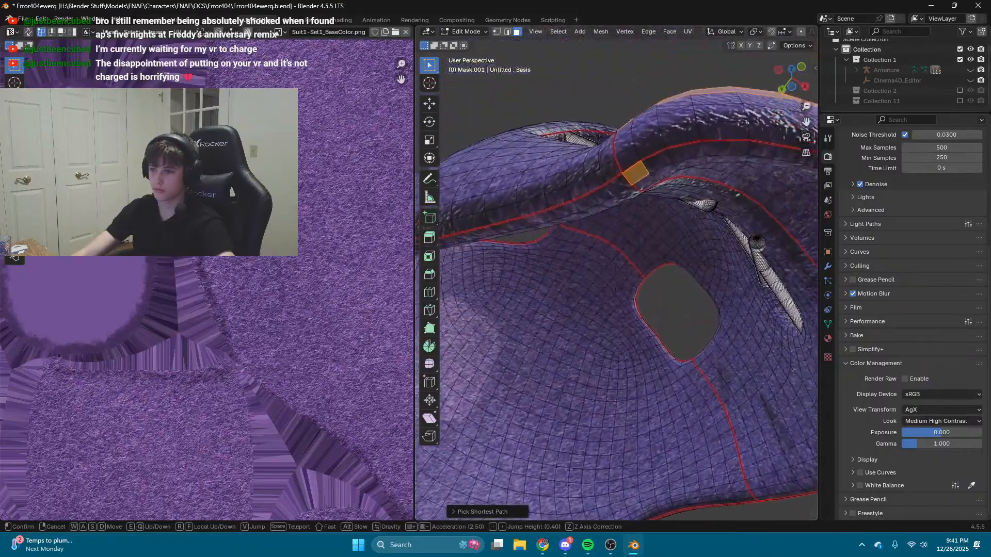
{"action": "key", "text": "w"}
{"action": "left_click", "coordinate": [616, 273]}
{"action": "left_click", "coordinate": [672, 225], "text": "ctrl"}
{"action": "key", "text": "shift+grave"}
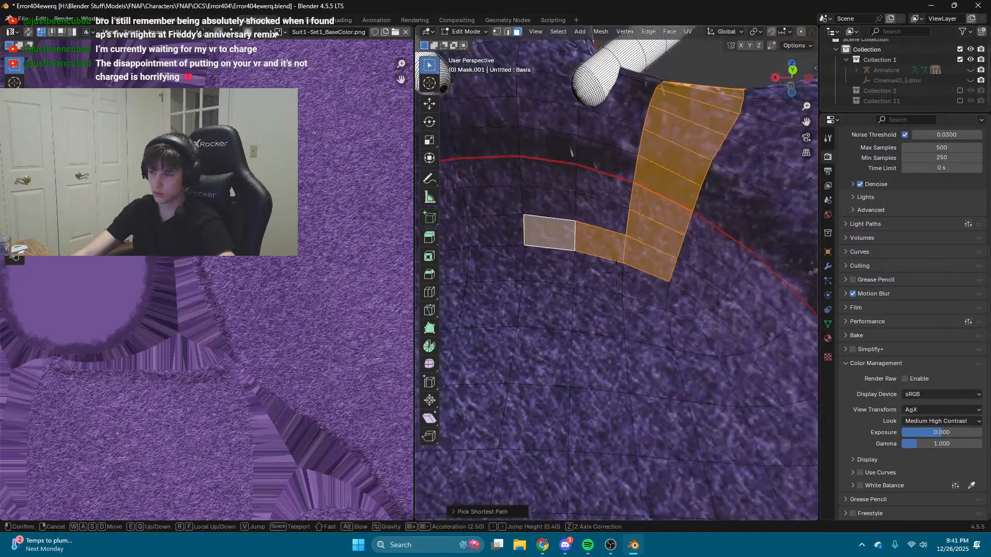
{"action": "key", "text": "s"}
{"action": "left_click", "coordinate": [616, 272]}
{"action": "key", "text": "ctrl+z"}
Step: Extend the face selection by shortest path along the muzzle's lower lip edge to the mouth corner
{"action": "key", "text": "shift+grave"}
{"action": "key", "text": "d"}
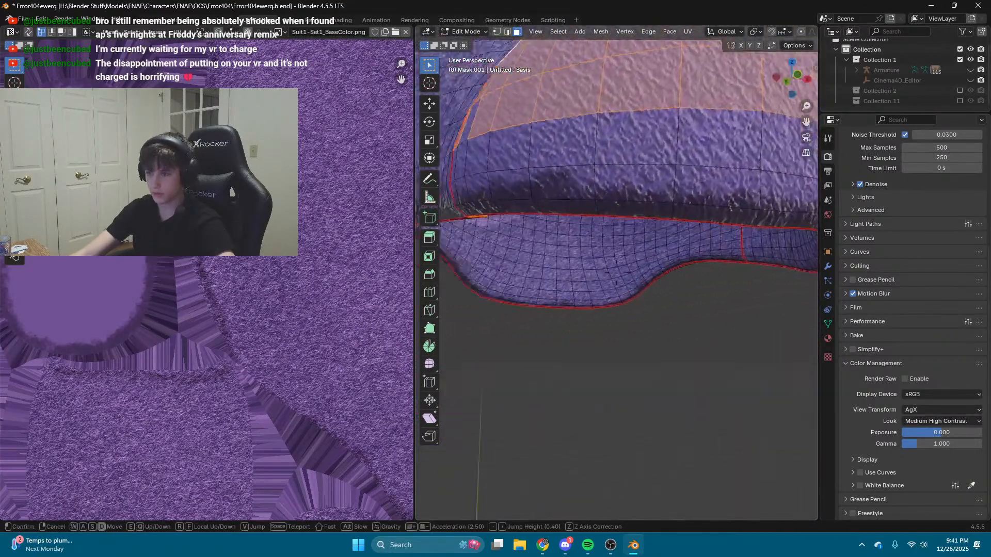
{"action": "left_click", "coordinate": [616, 272]}
{"action": "left_click", "coordinate": [664, 194], "text": "ctrl"}
{"action": "left_click", "coordinate": [608, 207], "text": "ctrl"}
{"action": "left_click", "coordinate": [498, 210], "text": "ctrl"}
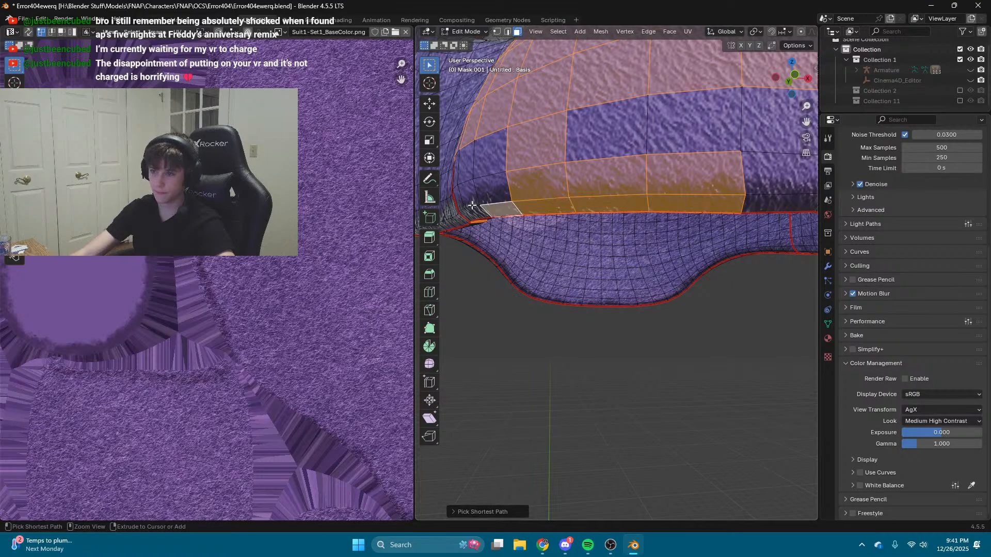
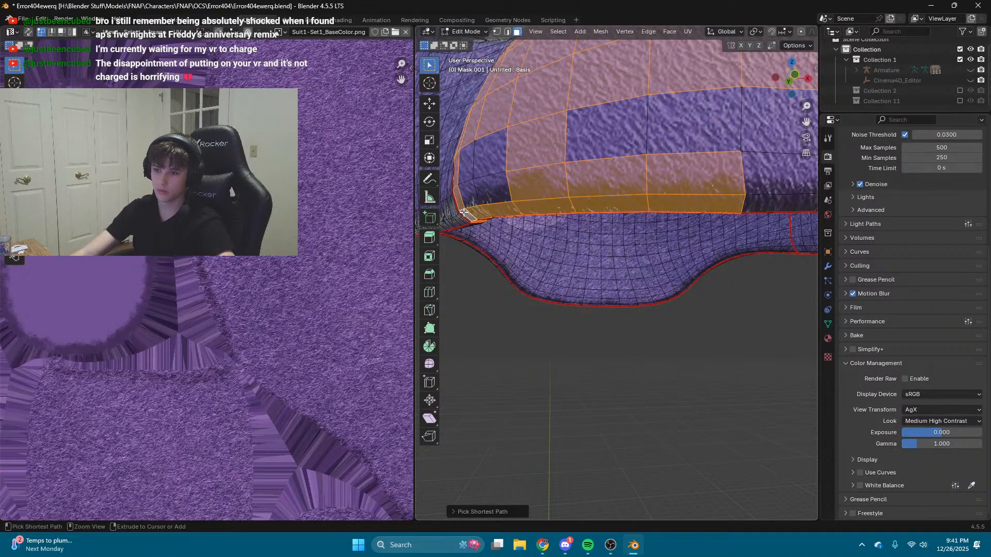
Step: Add the unselected faces at the muzzle's mouth corner and the remaining gap in its lower side to the selection
{"action": "left_click", "coordinate": [485, 190], "text": "ctrl"}
{"action": "left_click", "coordinate": [491, 160], "text": "ctrl"}
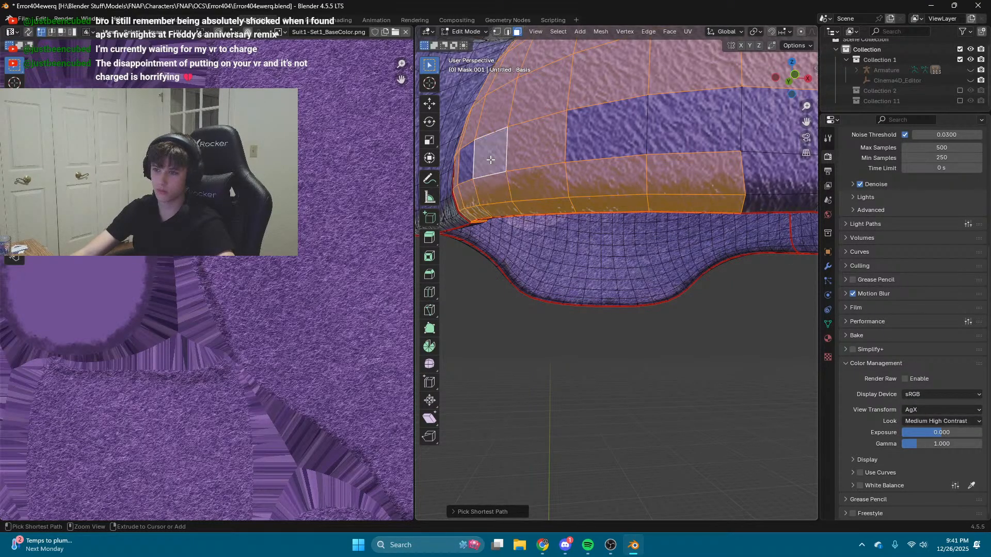
{"action": "left_click", "coordinate": [465, 161], "text": "ctrl"}
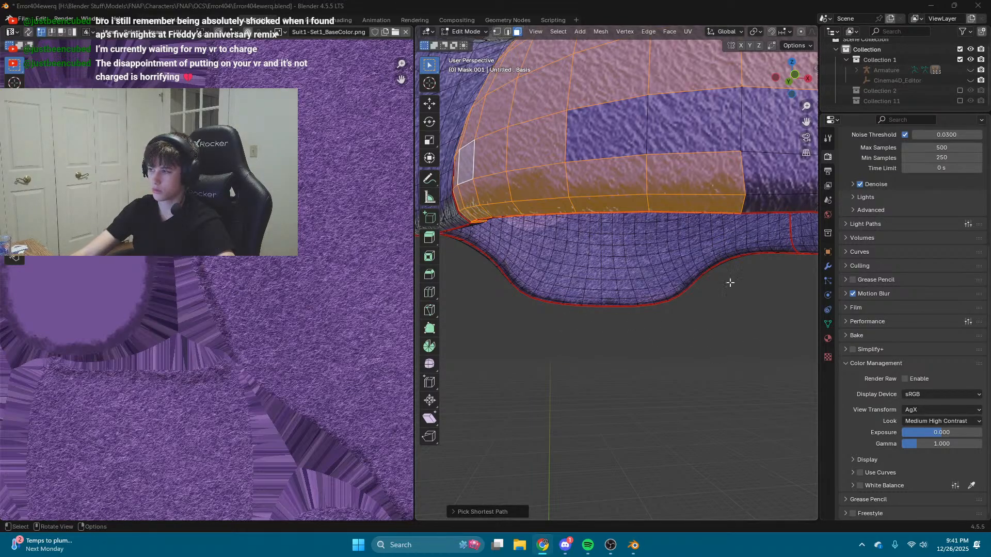
{"action": "left_click", "coordinate": [671, 131], "text": "ctrl"}
{"action": "middle_click_drag", "start_coordinate": [673, 131], "coordinate": [638, 127]}
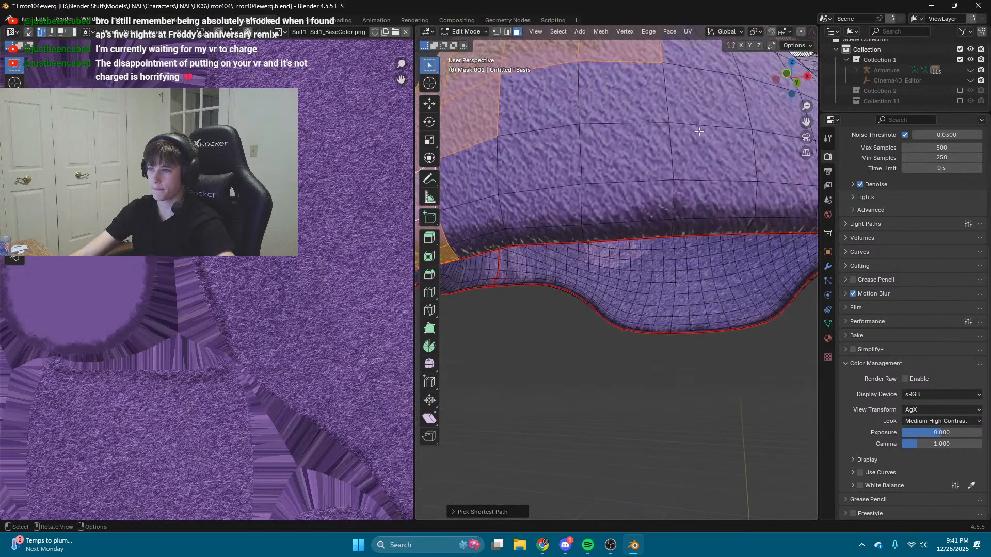
Step: Extend the face selection by shortest path across the front of the muzzle above its lower lip
{"action": "left_click", "coordinate": [630, 151], "text": "ctrl"}
{"action": "left_click", "coordinate": [724, 70], "text": "ctrl"}
{"action": "left_click", "coordinate": [633, 93], "text": "ctrl"}
{"action": "left_click", "coordinate": [525, 124], "text": "ctrl"}
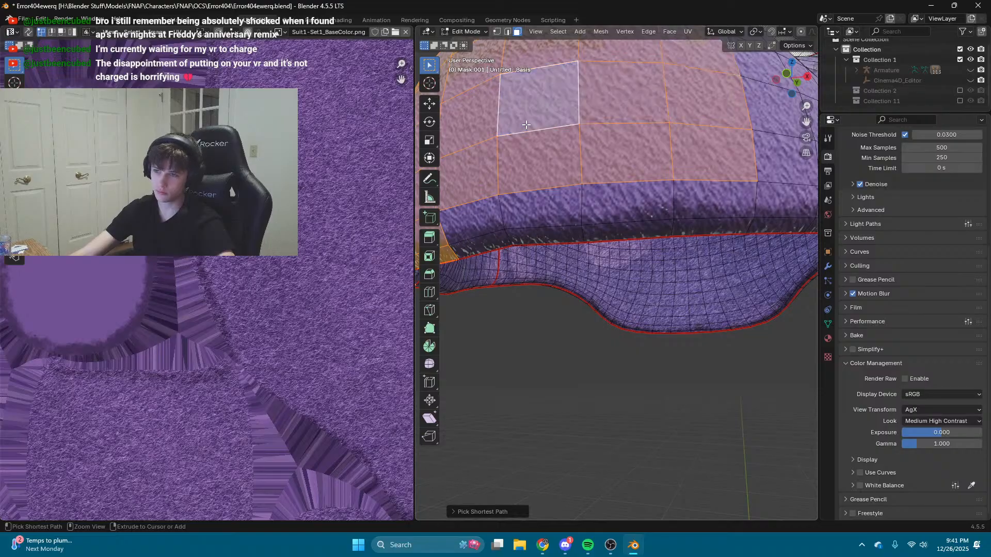
Step: Add the two rows of faces along the muzzle's front lower lip edge to the selection
{"action": "left_click", "coordinate": [708, 226], "text": "ctrl"}
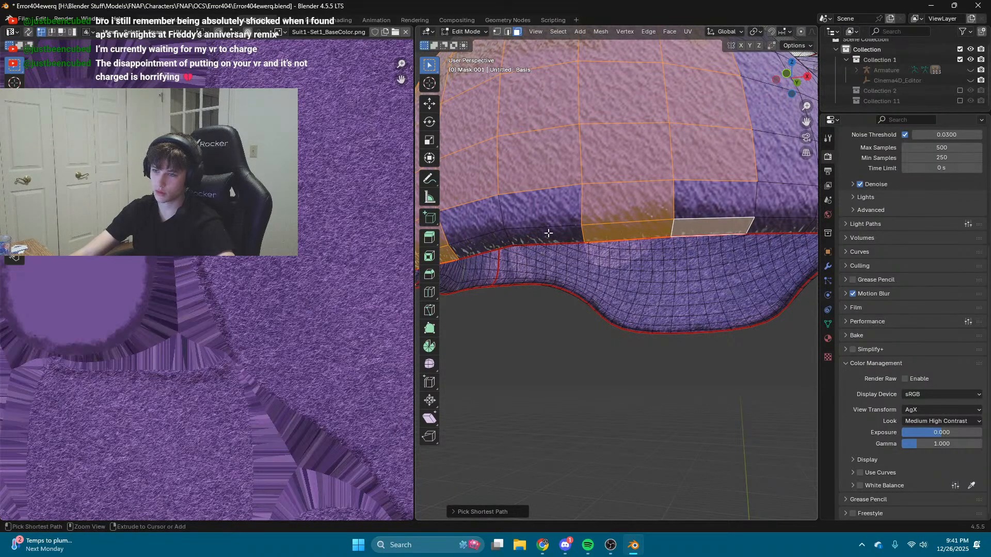
{"action": "left_click", "coordinate": [471, 227], "text": "ctrl"}
{"action": "left_click", "coordinate": [548, 219], "text": "ctrl"}
{"action": "middle_click_drag", "start_coordinate": [588, 218], "coordinate": [560, 218], "text": "shift"}
{"action": "left_click", "coordinate": [573, 209], "text": "ctrl"}
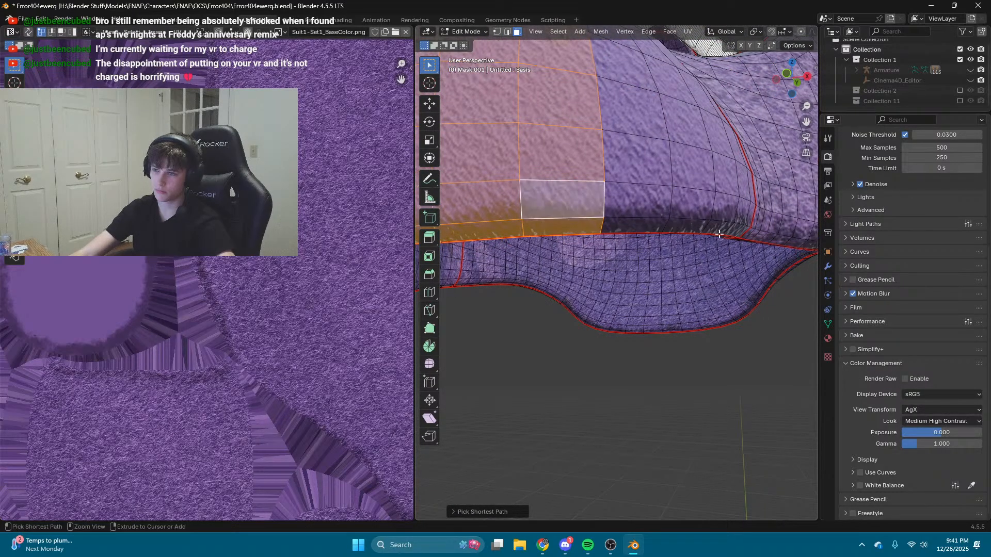
Step: Extend the face selection along the lower lip to the opposite mouth corner and up that side's seam
{"action": "left_click", "coordinate": [729, 231], "text": "ctrl"}
{"action": "middle_click_drag", "start_coordinate": [729, 231], "coordinate": [700, 252]}
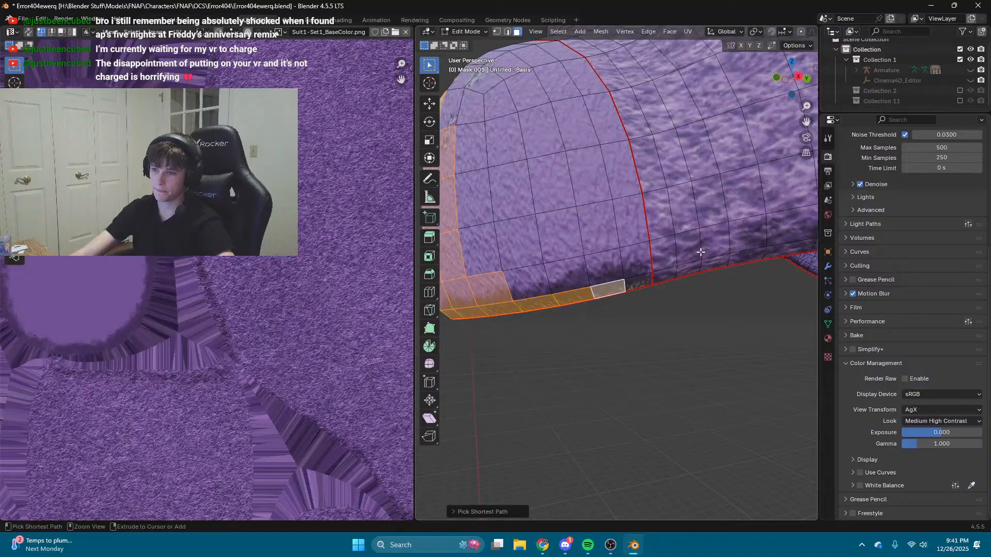
{"action": "left_click", "coordinate": [642, 282], "text": "ctrl"}
{"action": "middle_click_drag", "start_coordinate": [642, 282], "coordinate": [745, 361]}
{"action": "scroll", "coordinate": [642, 282], "scroll_direction": "up", "scroll_amount": 4}
{"action": "left_click", "coordinate": [760, 255], "text": "ctrl"}
{"action": "middle_click_drag", "start_coordinate": [760, 255], "coordinate": [774, 309]}
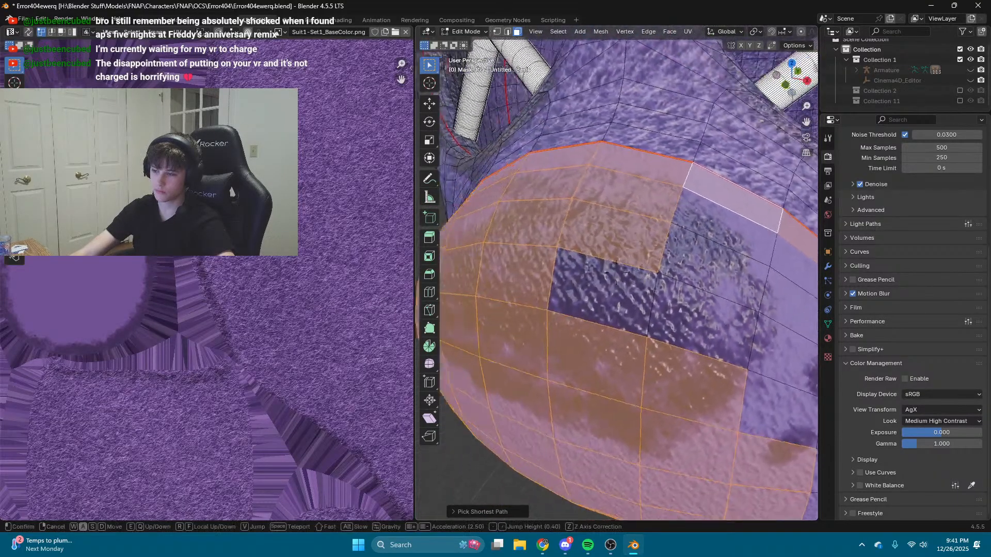
Step: Fill the unselected faces on the muzzle's opposite lower side, from the seam corner up to its middle
{"action": "scroll", "coordinate": [774, 310], "scroll_direction": "down", "scroll_amount": 4}
{"action": "middle_click_drag", "start_coordinate": [769, 372], "coordinate": [782, 345]}
{"action": "left_click", "coordinate": [678, 328], "text": "ctrl"}
{"action": "left_click", "coordinate": [735, 348], "text": "ctrl"}
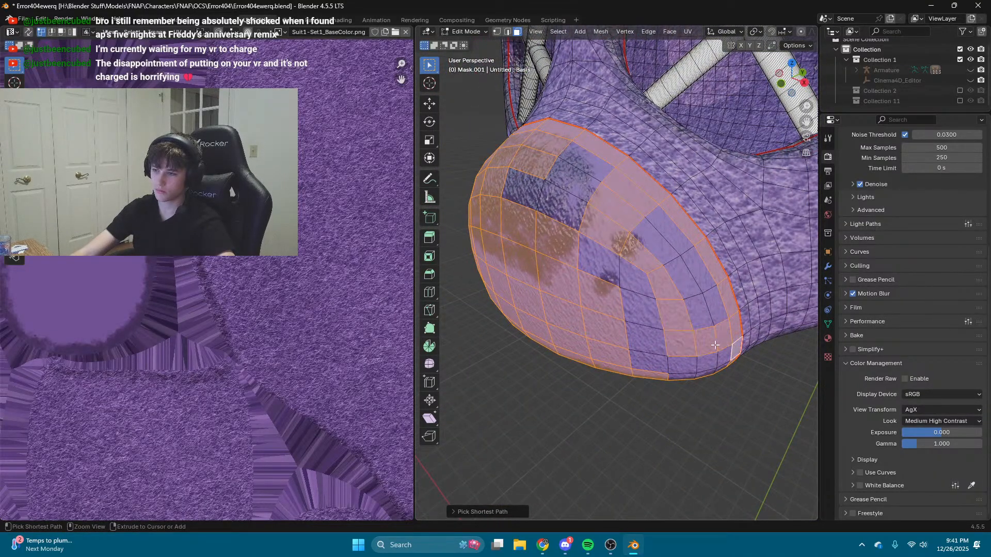
{"action": "left_click", "coordinate": [666, 365], "text": "ctrl"}
{"action": "left_click", "coordinate": [600, 316], "text": "ctrl"}
{"action": "left_click", "coordinate": [609, 269], "text": "ctrl"}
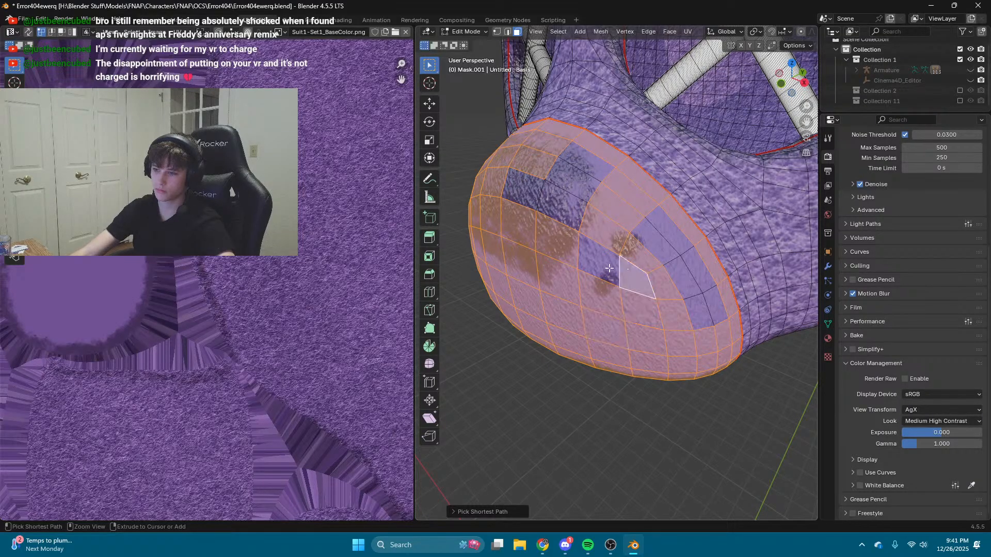
Step: Select the remaining unselected faces beside the seam and in the dark nose area of the outer muzzle
{"action": "left_click", "coordinate": [600, 243], "text": "ctrl"}
{"action": "left_click", "coordinate": [666, 253], "text": "ctrl"}
{"action": "left_click", "coordinate": [716, 313], "text": "ctrl"}
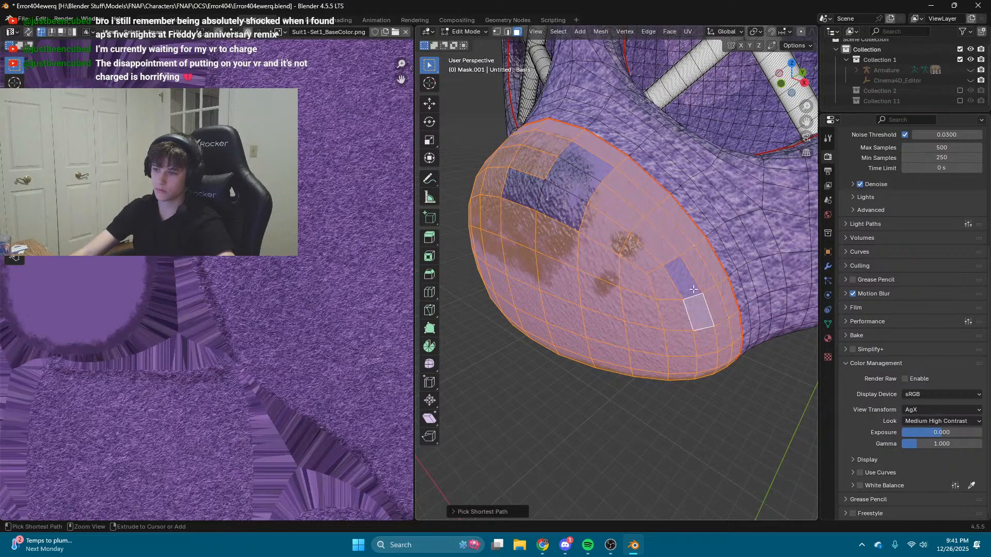
{"action": "left_click", "coordinate": [578, 209], "text": "ctrl"}
{"action": "left_click", "coordinate": [585, 173], "text": "ctrl"}
Step: Add the missed faces along the outer muzzle's seam just above the mouth corner to the selection
{"action": "key", "text": "shift+grave"}
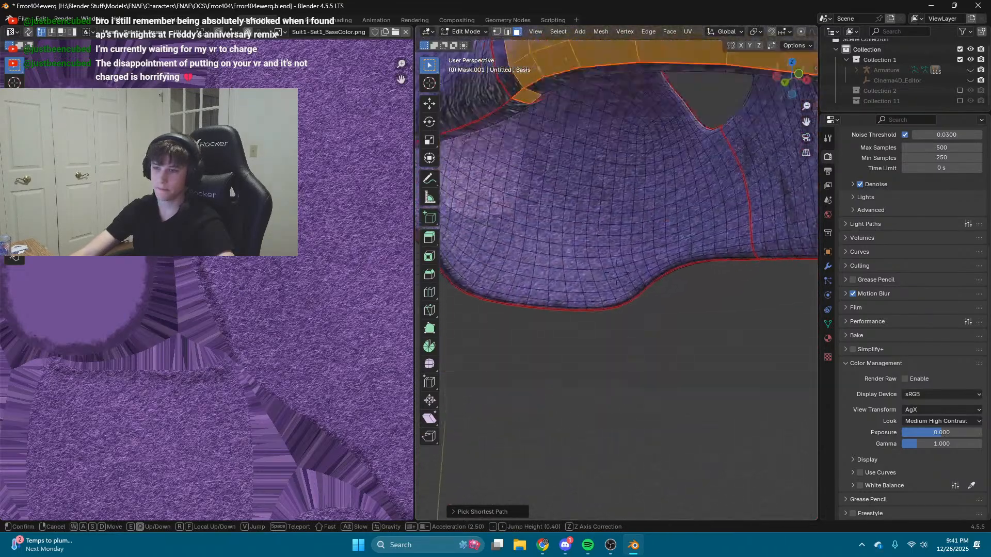
{"action": "left_click", "coordinate": [652, 211]}
{"action": "left_click", "coordinate": [677, 246], "text": "ctrl"}
{"action": "left_click", "coordinate": [674, 220], "text": "ctrl"}
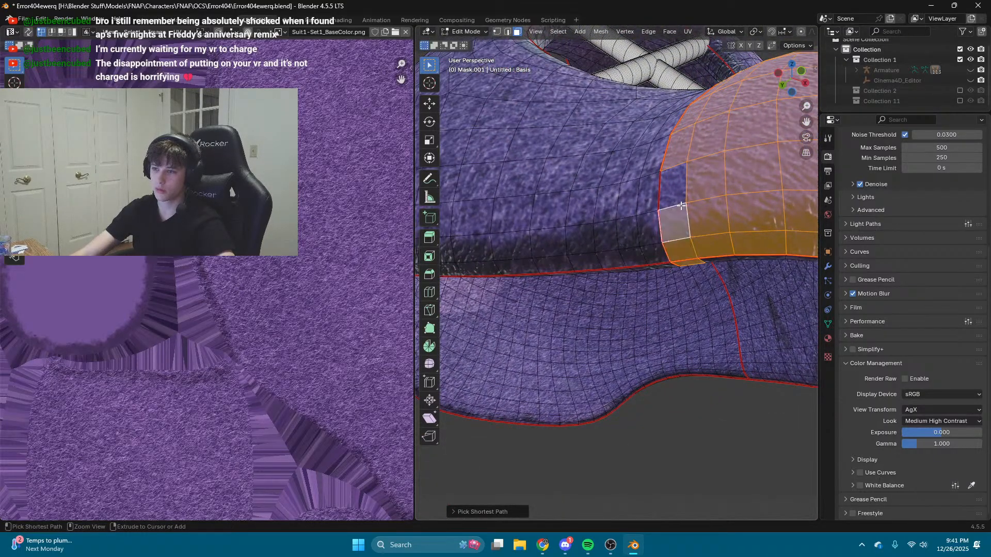
{"action": "left_click", "coordinate": [673, 189], "text": "ctrl"}
Step: Extend the selection to the muzzle's inner surface with shortest paths reaching its corner and lower edge
{"action": "key", "text": "shift+grave"}
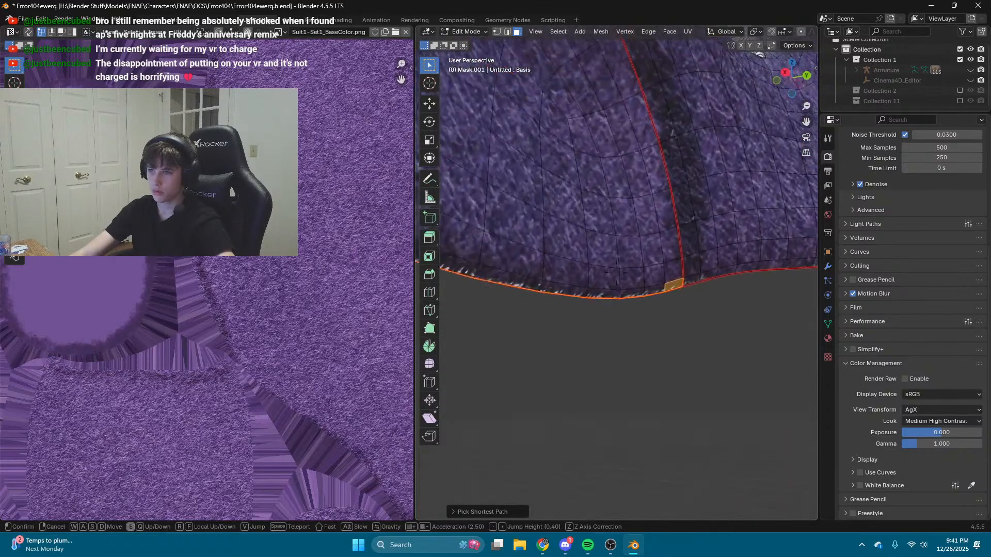
{"action": "left_click", "coordinate": [616, 273]}
{"action": "left_click", "coordinate": [693, 248], "text": "ctrl"}
{"action": "middle_click_drag", "start_coordinate": [693, 248], "coordinate": [631, 237]}
{"action": "left_click", "coordinate": [680, 320], "text": "ctrl"}
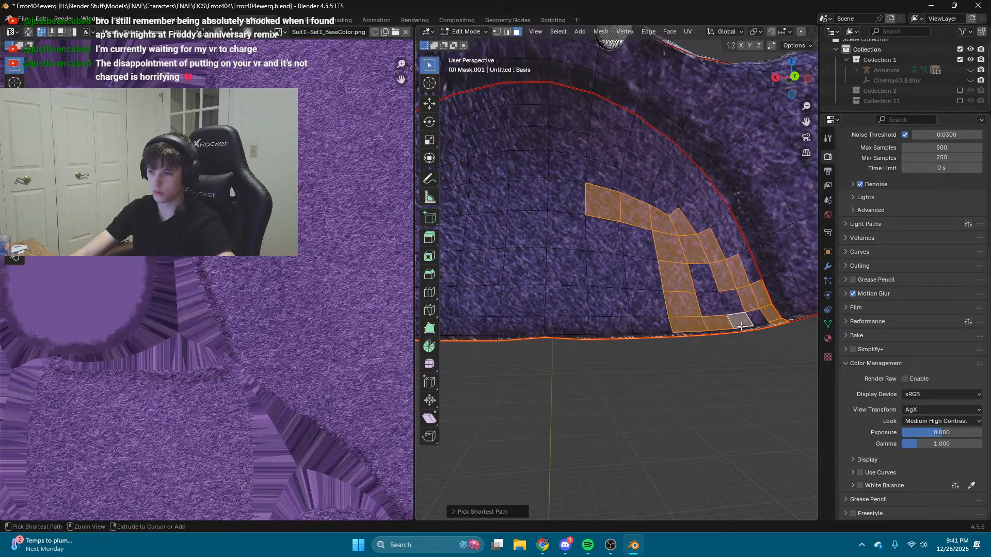
Step: Add the inner muzzle's lower edge faces near the corner and fill the gap enclosed by the selected paths
{"action": "middle_click_drag", "start_coordinate": [741, 326], "coordinate": [745, 325]}
{"action": "left_click", "coordinate": [745, 280], "text": "ctrl"}
{"action": "middle_click_drag", "start_coordinate": [745, 280], "coordinate": [744, 272]}
{"action": "scroll", "coordinate": [745, 272], "scroll_direction": "up", "scroll_amount": 2}
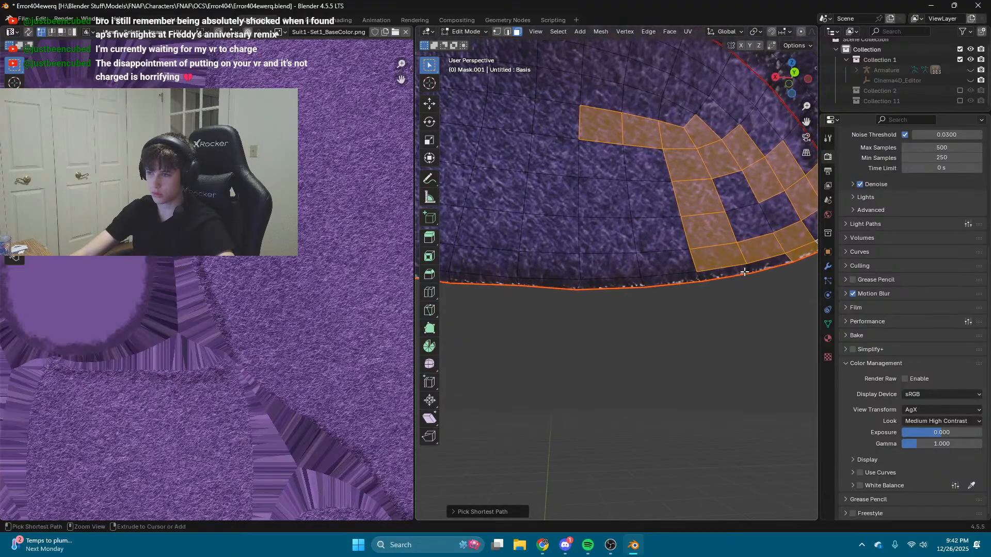
{"action": "middle_click_drag", "start_coordinate": [792, 231], "coordinate": [798, 231]}
{"action": "left_click", "coordinate": [784, 237], "text": "ctrl"}
{"action": "left_click", "coordinate": [751, 226], "text": "ctrl"}
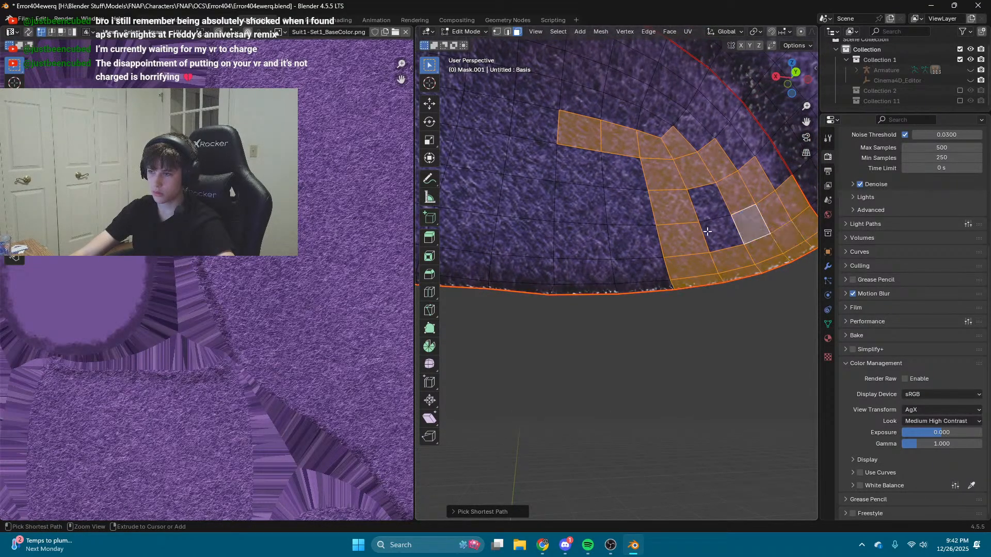
{"action": "left_click", "coordinate": [710, 232], "text": "ctrl"}
{"action": "left_click", "coordinate": [704, 212], "text": "ctrl"}
Step: Extend the inner muzzle selection up to the side seam and fill the gaps beside it
{"action": "middle_click_drag", "start_coordinate": [704, 212], "coordinate": [705, 264], "text": "shift"}
{"action": "scroll", "coordinate": [705, 265], "scroll_direction": "up", "scroll_amount": 1}
{"action": "left_click", "coordinate": [680, 136], "text": "ctrl"}
{"action": "left_click", "coordinate": [758, 192], "text": "ctrl"}
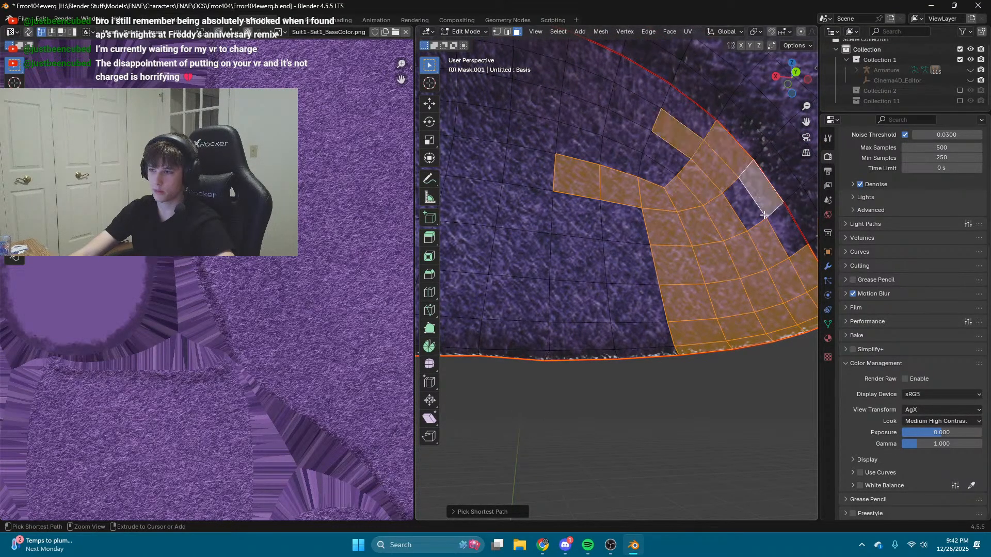
{"action": "left_click", "coordinate": [780, 230], "text": "ctrl"}
{"action": "left_click", "coordinate": [746, 209], "text": "ctrl"}
Step: Select the border faces around the inner muzzle, along its upper seam to the far corner and back along the lower edge
{"action": "middle_click_drag", "start_coordinate": [746, 209], "coordinate": [841, 175]}
{"action": "left_click", "coordinate": [751, 173], "text": "ctrl"}
{"action": "left_click", "coordinate": [489, 213], "text": "ctrl"}
{"action": "middle_click_drag", "start_coordinate": [489, 213], "coordinate": [490, 199]}
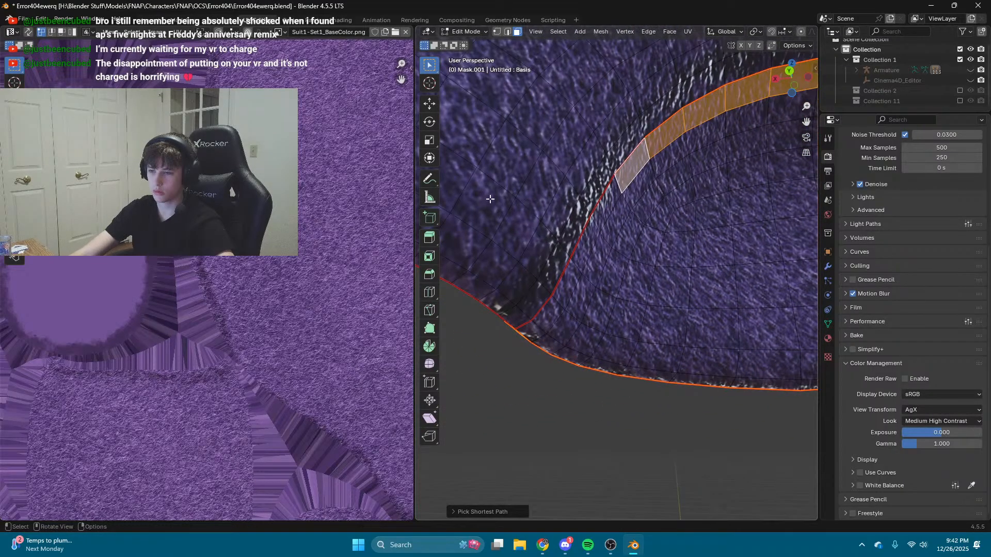
{"action": "left_click", "coordinate": [531, 330], "text": "ctrl"}
{"action": "left_click", "coordinate": [658, 378], "text": "ctrl"}
{"action": "middle_click_drag", "start_coordinate": [658, 378], "coordinate": [558, 378]}
{"action": "left_click", "coordinate": [754, 380], "text": "ctrl"}
Step: Fill the notch below the inner muzzle's upper seam and add the adjoining column of faces down to the lower edge
{"action": "left_click", "coordinate": [711, 274], "text": "ctrl"}
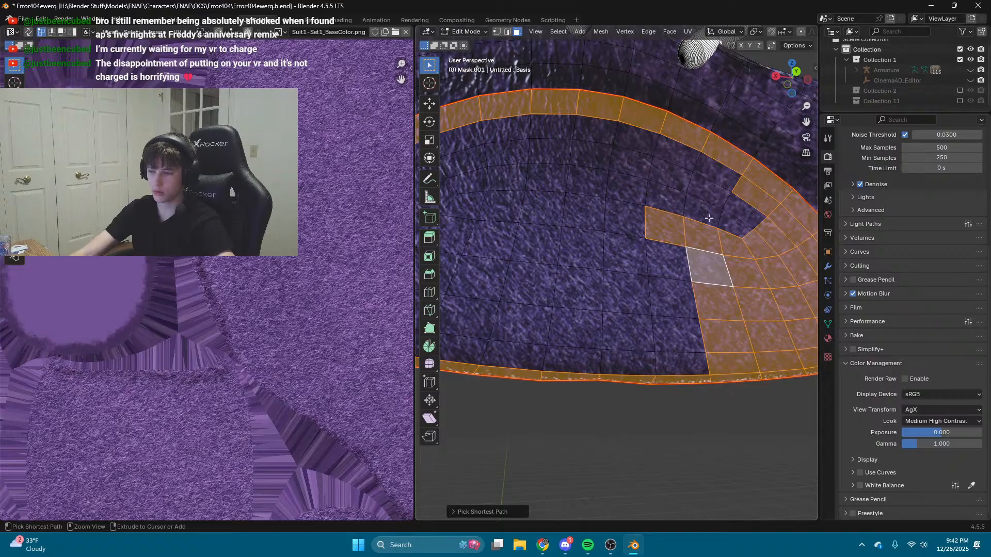
{"action": "left_click", "coordinate": [735, 213], "text": "ctrl"}
{"action": "left_click", "coordinate": [712, 178], "text": "ctrl"}
{"action": "left_click", "coordinate": [701, 197], "text": "ctrl"}
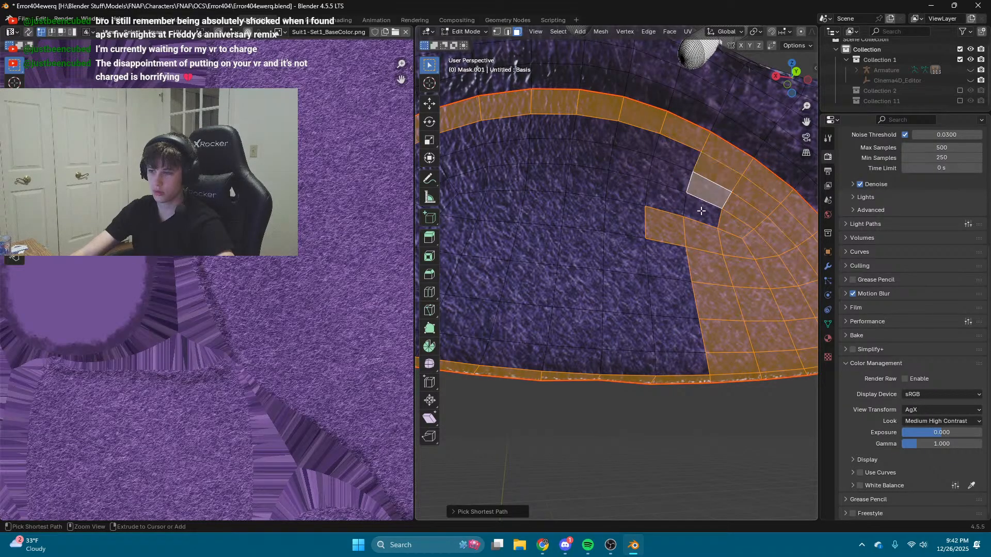
{"action": "left_click", "coordinate": [701, 210], "text": "ctrl"}
{"action": "left_click", "coordinate": [678, 259], "text": "ctrl"}
{"action": "left_click", "coordinate": [672, 313], "text": "ctrl"}
{"action": "left_click", "coordinate": [675, 354], "text": "ctrl"}
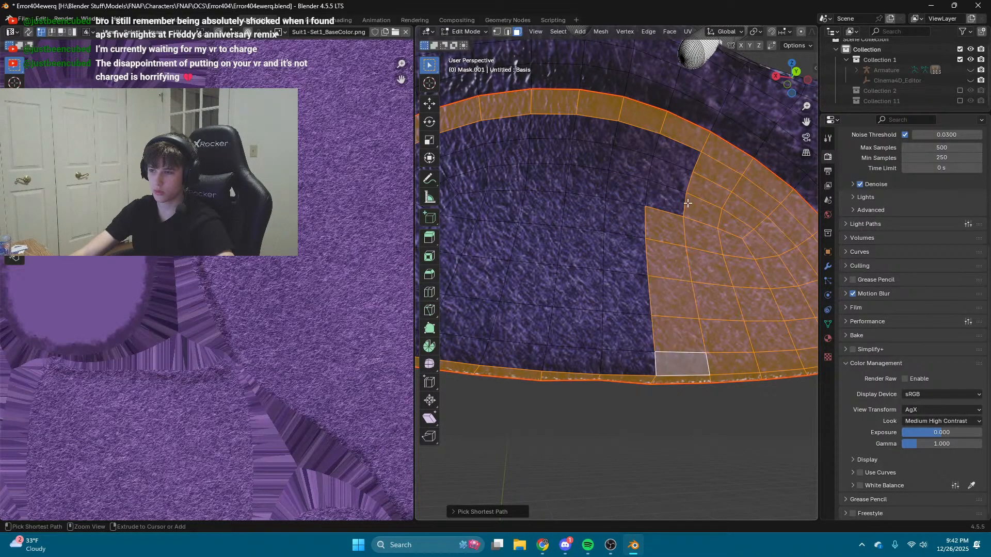
{"action": "left_click", "coordinate": [670, 156], "text": "ctrl"}
Step: Extend the inner muzzle selection inward by successive rings of faces on the far side
{"action": "middle_click_drag", "start_coordinate": [623, 145], "coordinate": [744, 318]}
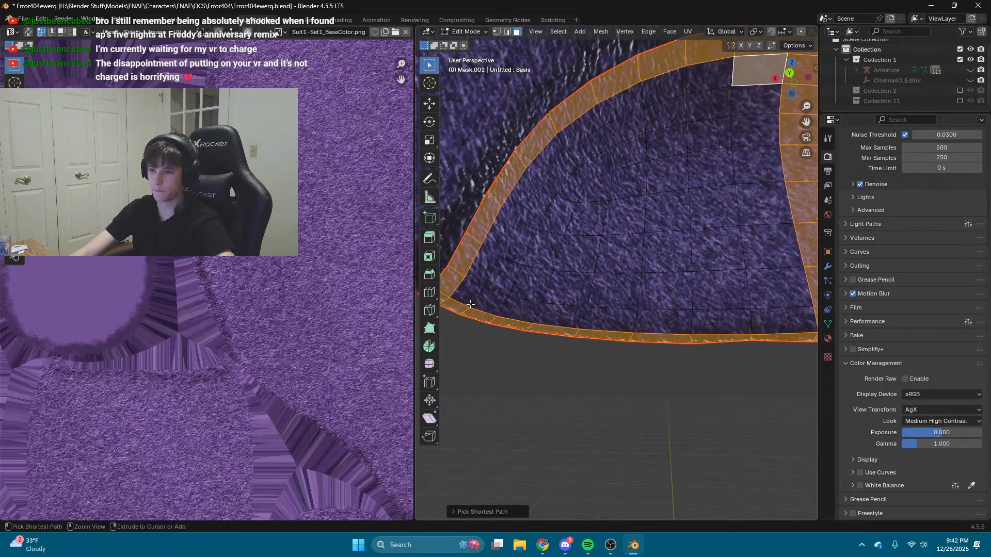
{"action": "left_click", "coordinate": [787, 322], "text": "ctrl"}
{"action": "left_click", "coordinate": [756, 101], "text": "ctrl"}
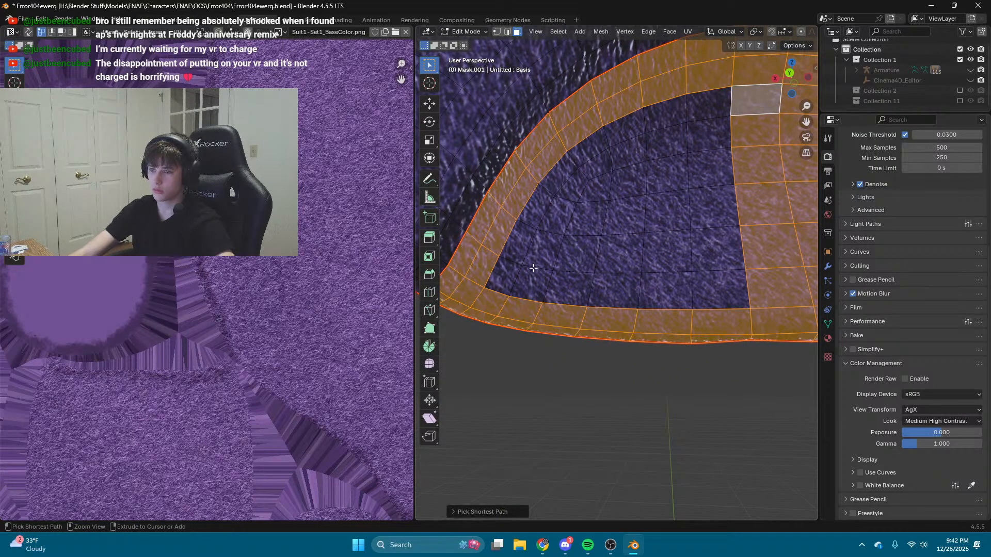
{"action": "left_click", "coordinate": [506, 279], "text": "ctrl"}
{"action": "left_click", "coordinate": [719, 292], "text": "ctrl"}
{"action": "left_click", "coordinate": [717, 130], "text": "ctrl"}
{"action": "left_click", "coordinate": [546, 261], "text": "ctrl"}
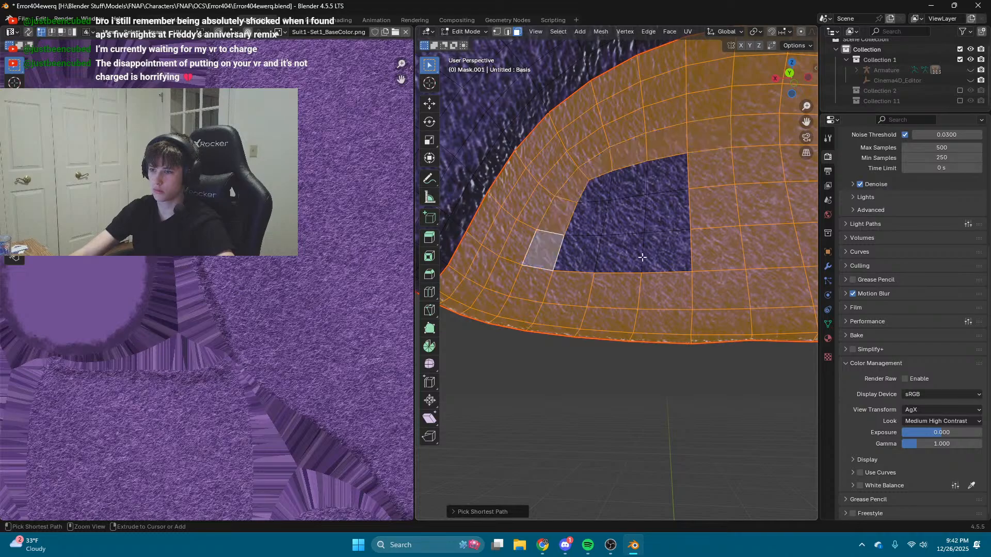
Step: Fill the last unselected patch in the middle of the inner muzzle's far side
{"action": "left_click", "coordinate": [653, 256], "text": "ctrl"}
{"action": "left_click", "coordinate": [662, 171], "text": "ctrl"}
{"action": "left_click", "coordinate": [594, 220], "text": "ctrl"}
{"action": "left_click", "coordinate": [624, 228], "text": "ctrl"}
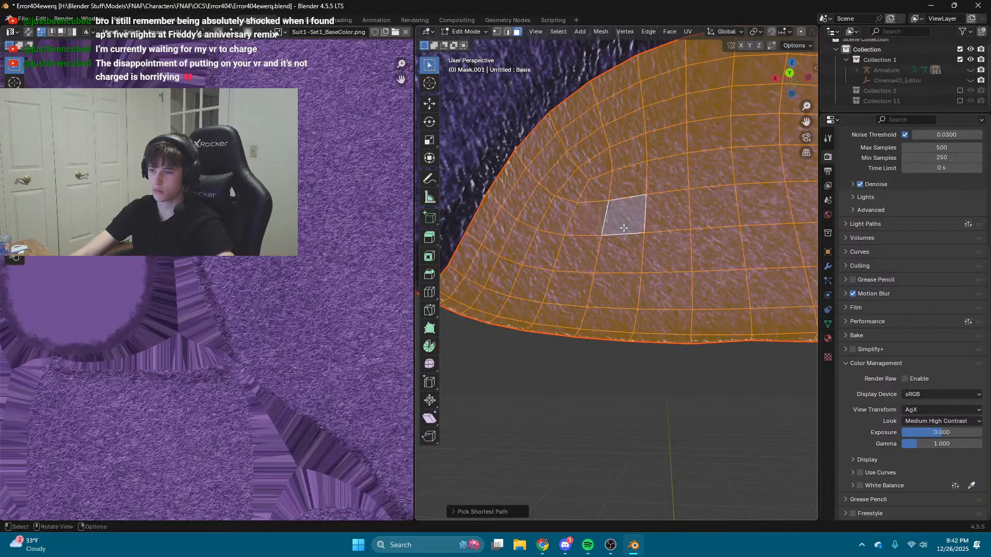
Step: Separate the selected muzzle faces from the mask into their own object
{"action": "key", "text": "shift+grave"}
{"action": "key", "text": "s"}
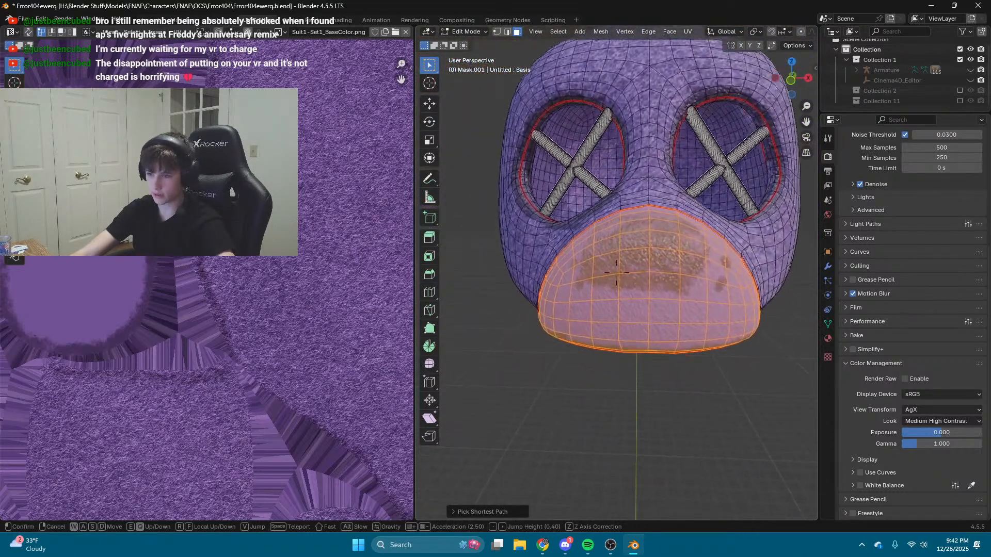
{"action": "left_click", "coordinate": [623, 227]}
{"action": "key", "text": "ctrl+f"}
{"action": "mouse_move", "coordinate": [605, 391]}
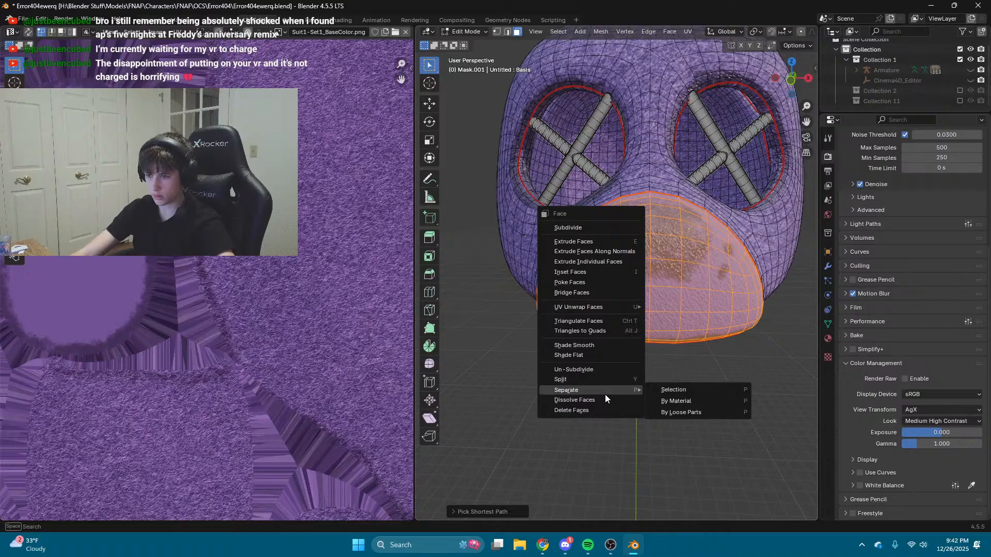
{"action": "left_click", "coordinate": [675, 390]}
Step: Switch to the Shading workspace for the separated muzzle
{"action": "left_click", "coordinate": [342, 20]}
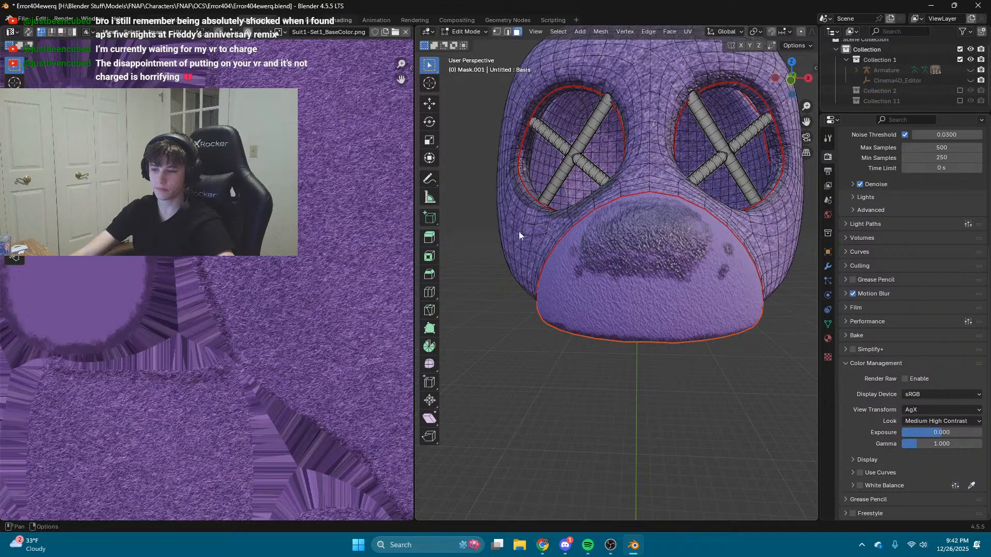
{"action": "key", "text": "shift+grave"}
{"action": "left_click", "coordinate": [576, 257]}
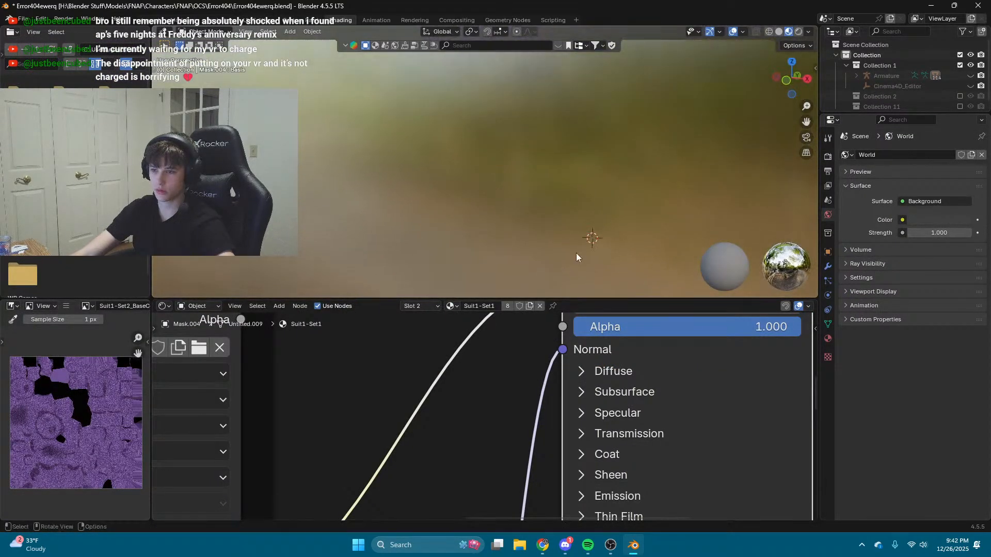
Step: Try the Suit1-Set2.001 material on the separated muzzle in slot 2, then undo the assignment
{"action": "left_click", "coordinate": [450, 305]}
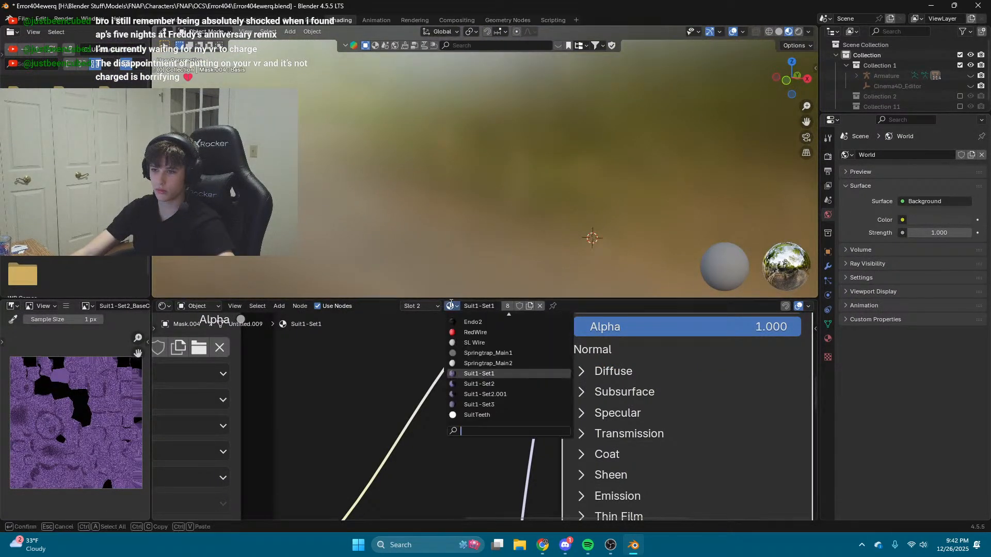
{"action": "left_click", "coordinate": [515, 396]}
{"action": "key", "text": "shift+grave"}
{"action": "key", "text": "w"}
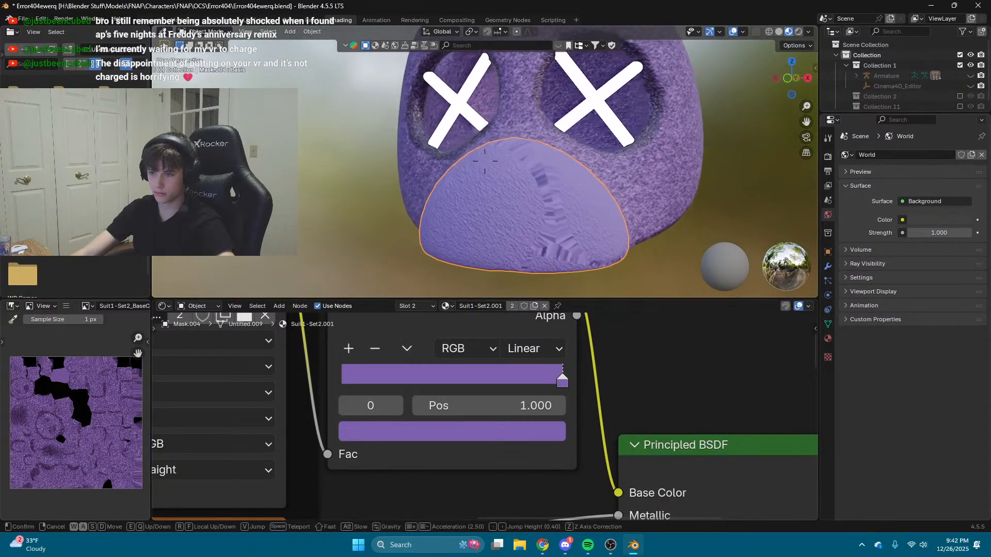
{"action": "left_click", "coordinate": [479, 287]}
{"action": "key", "text": "ctrl+z"}
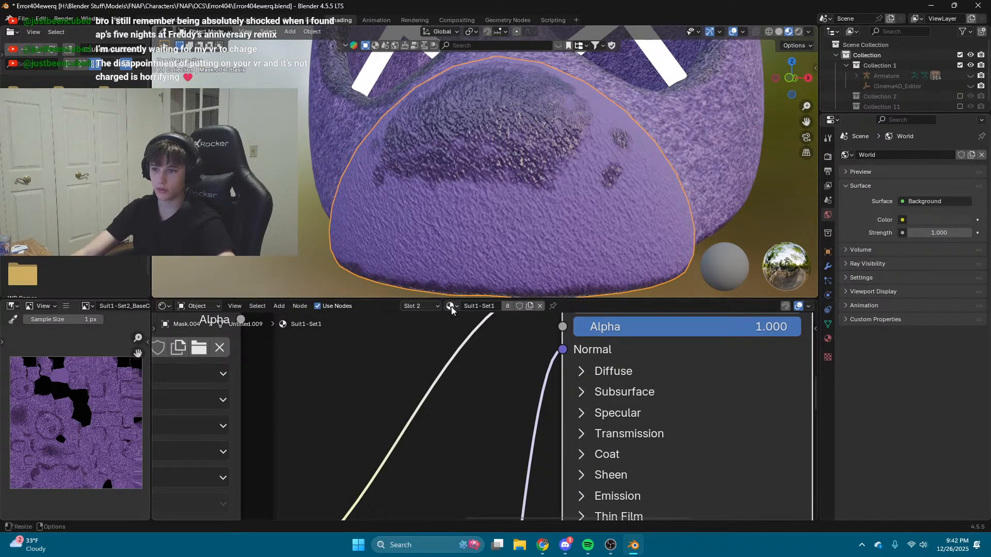
Step: Make the Armature visible in the viewport again
{"action": "left_click", "coordinate": [427, 308]}
{"action": "middle_click_drag", "start_coordinate": [508, 111], "coordinate": [499, 144]}
{"action": "scroll", "coordinate": [499, 144], "scroll_direction": "down", "scroll_amount": 4}
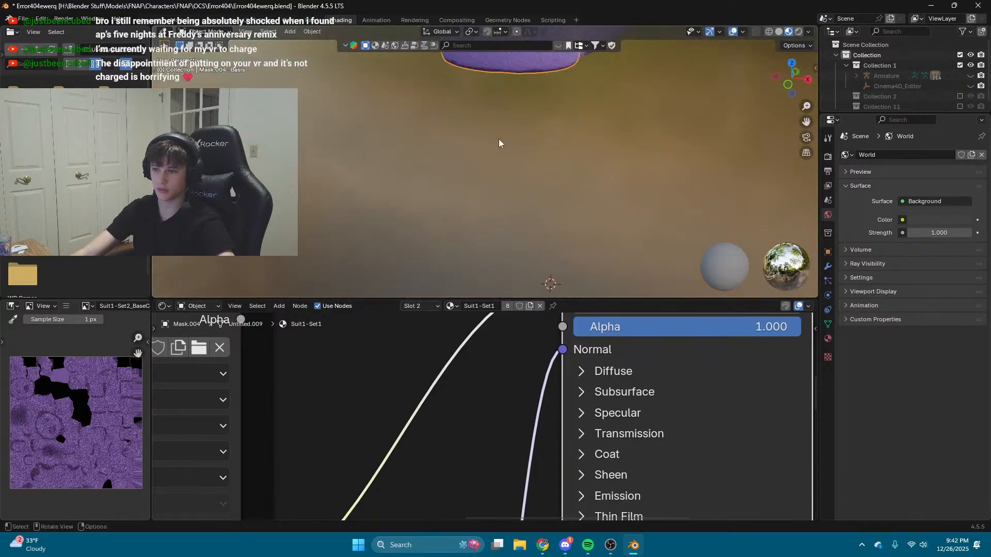
{"action": "key", "text": "KP_Decimal"}
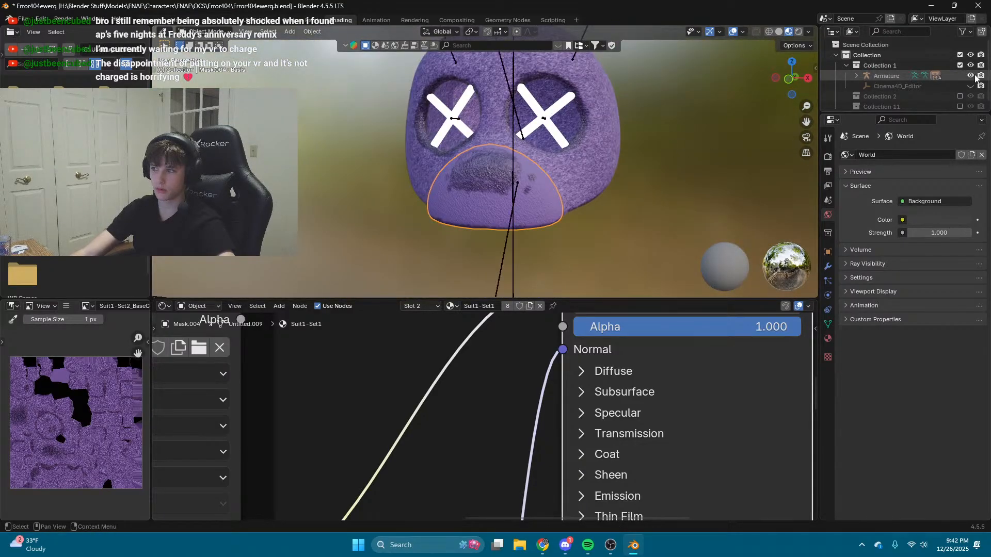
Step: Unhide all hidden objects and copy the Color Ramp node from the belly panel's Suit1-Set2.001 material
{"action": "left_click", "coordinate": [974, 76]}
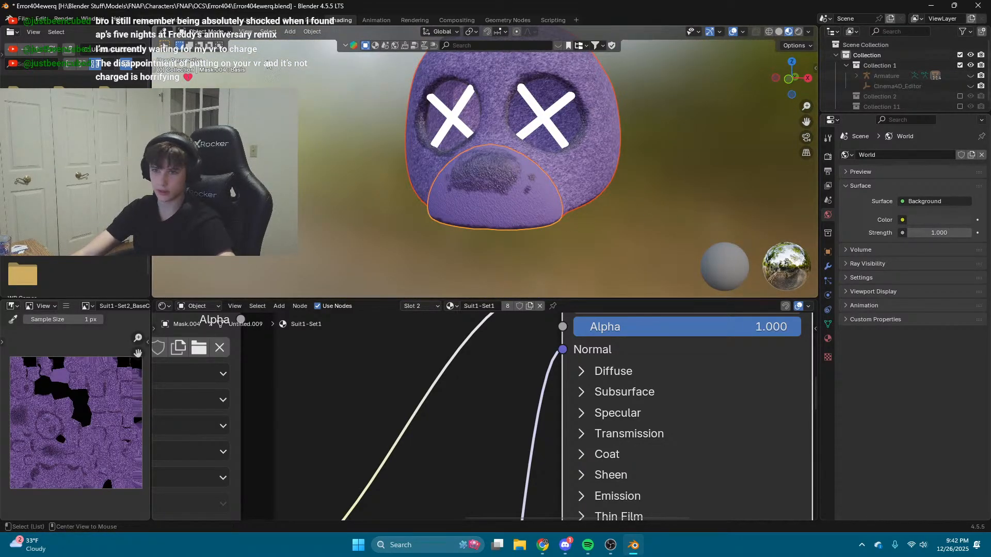
{"action": "key", "text": "alt+h"}
{"action": "middle_click_drag", "start_coordinate": [509, 258], "coordinate": [508, 103], "text": "shift"}
{"action": "middle_click_drag", "start_coordinate": [511, 235], "coordinate": [515, 252]}
{"action": "left_click", "coordinate": [516, 253]}
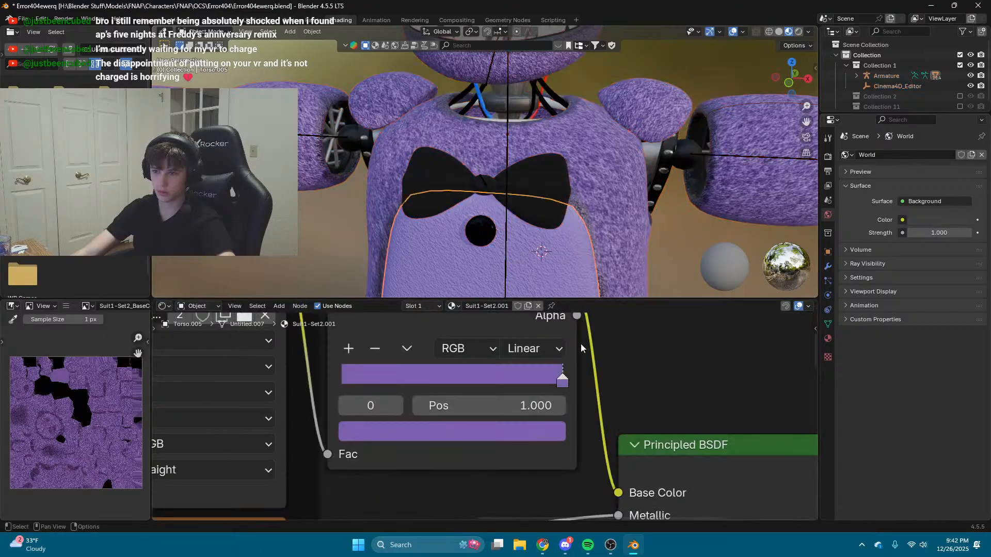
{"action": "scroll", "coordinate": [468, 347], "scroll_direction": "down", "scroll_amount": 3}
{"action": "right_click", "coordinate": [468, 346]}
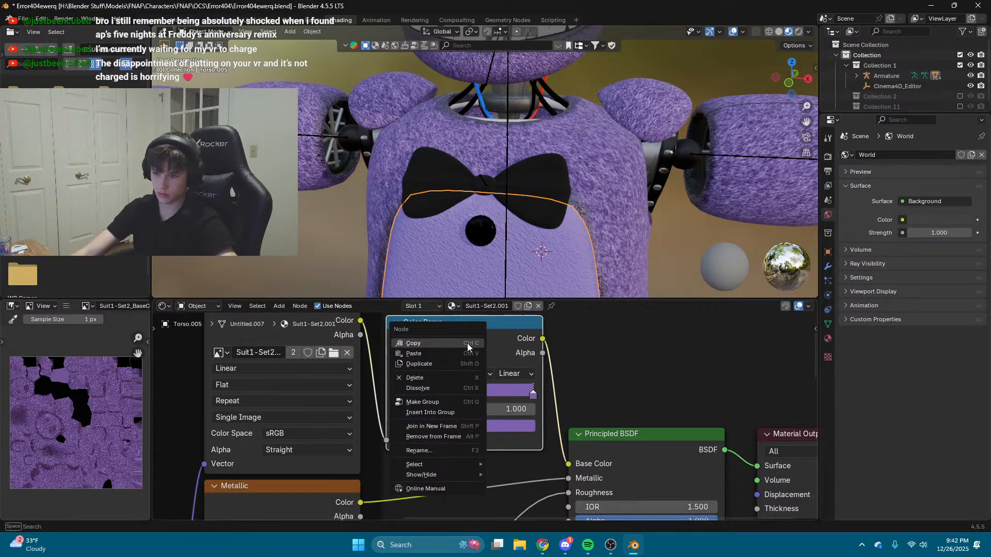
{"action": "left_click", "coordinate": [467, 345]}
Step: Paste the Color Ramp node into the separated muzzle's Suit1-Set1 node tree and place it above the Principled BSDF
{"action": "middle_click_drag", "start_coordinate": [538, 68], "coordinate": [549, 164], "text": "shift"}
{"action": "middle_click_drag", "start_coordinate": [549, 164], "coordinate": [548, 154]}
{"action": "left_click", "coordinate": [506, 77]}
{"action": "right_click", "coordinate": [431, 367]}
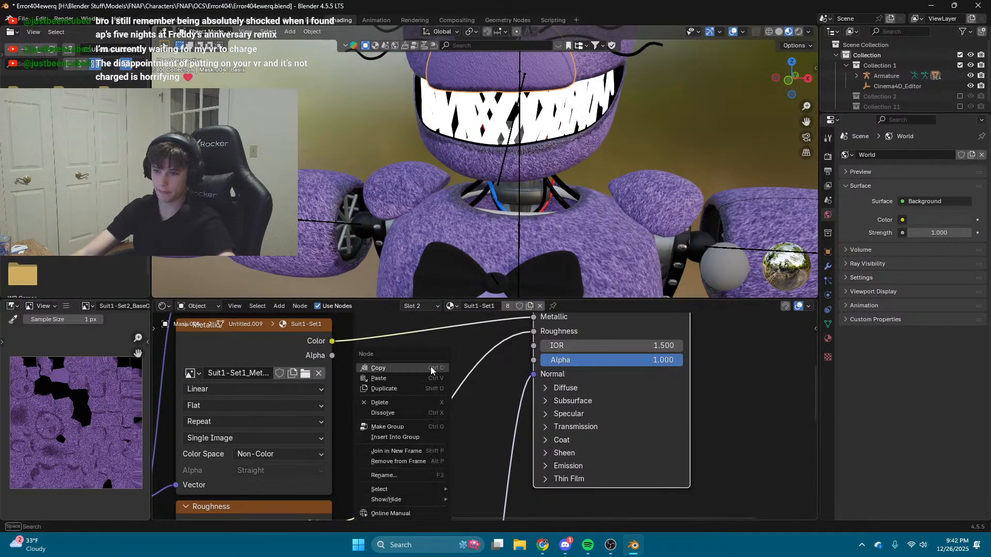
{"action": "left_click", "coordinate": [416, 380]}
{"action": "scroll", "coordinate": [416, 380], "scroll_direction": "down", "scroll_amount": 5}
{"action": "middle_click_drag", "start_coordinate": [463, 351], "coordinate": [489, 469]}
{"action": "left_click_drag", "start_coordinate": [464, 387], "coordinate": [560, 361]}
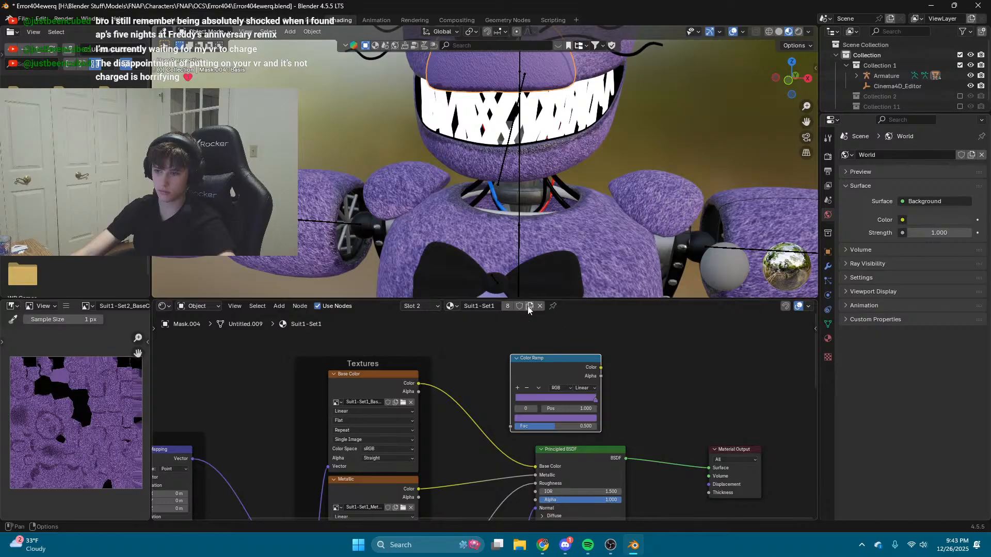
Step: Make the muzzle's material a separate copy and insert the Color Ramp between the Base Color texture and the Principled BSDF
{"action": "left_click", "coordinate": [529, 306]}
{"action": "left_click_drag", "start_coordinate": [530, 364], "coordinate": [467, 386]}
{"action": "key", "text": "shift+grave"}
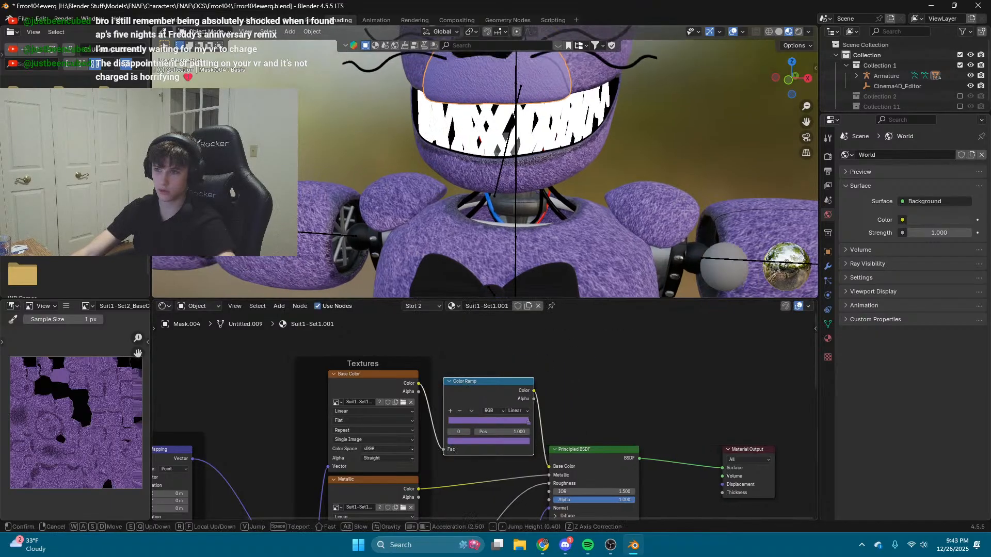
{"action": "key", "text": "s"}
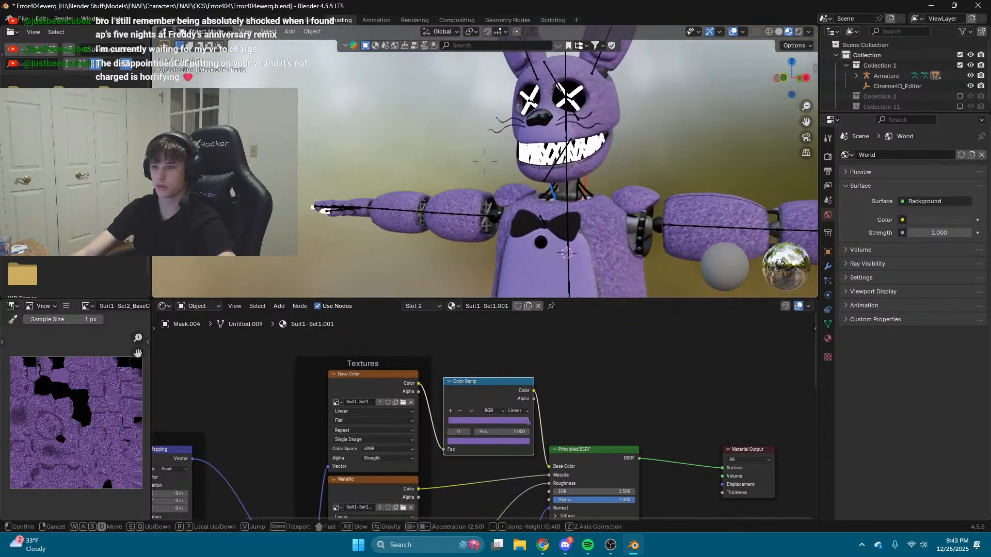
{"action": "left_click", "coordinate": [621, 217]}
Step: Bring the L_Ear segment into the UV Editing workspace and select its linked inner-ear pad faces
{"action": "key", "text": "shift+grave"}
{"action": "key", "text": "w"}
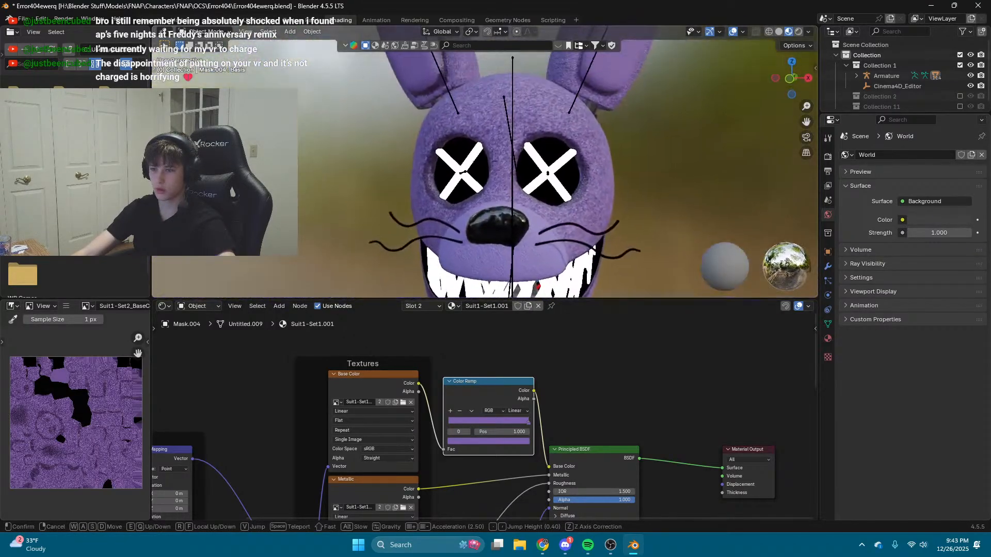
{"action": "key", "text": "w"}
{"action": "left_click", "coordinate": [586, 224]}
{"action": "left_click", "coordinate": [572, 268]}
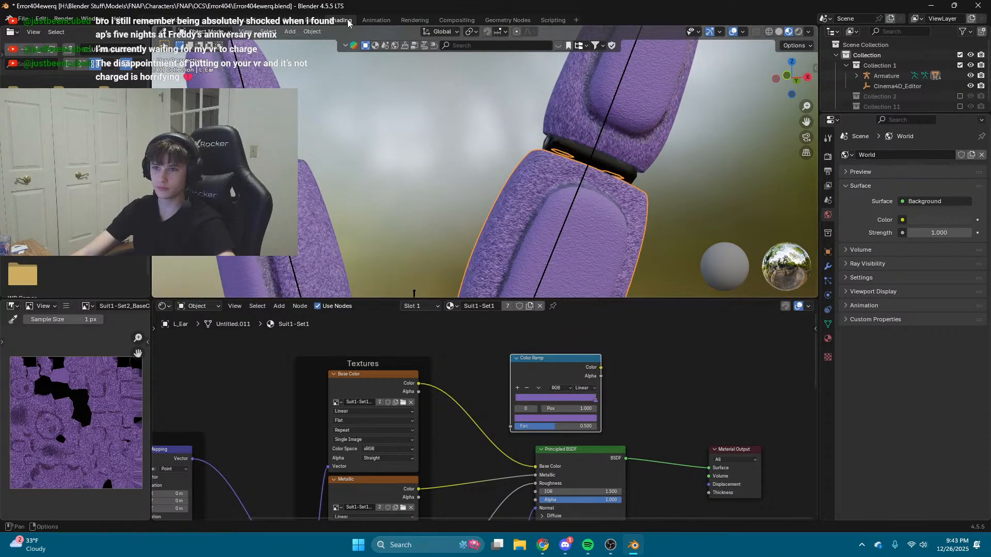
{"action": "left_click", "coordinate": [252, 21]}
{"action": "key", "text": "KP_Decimal"}
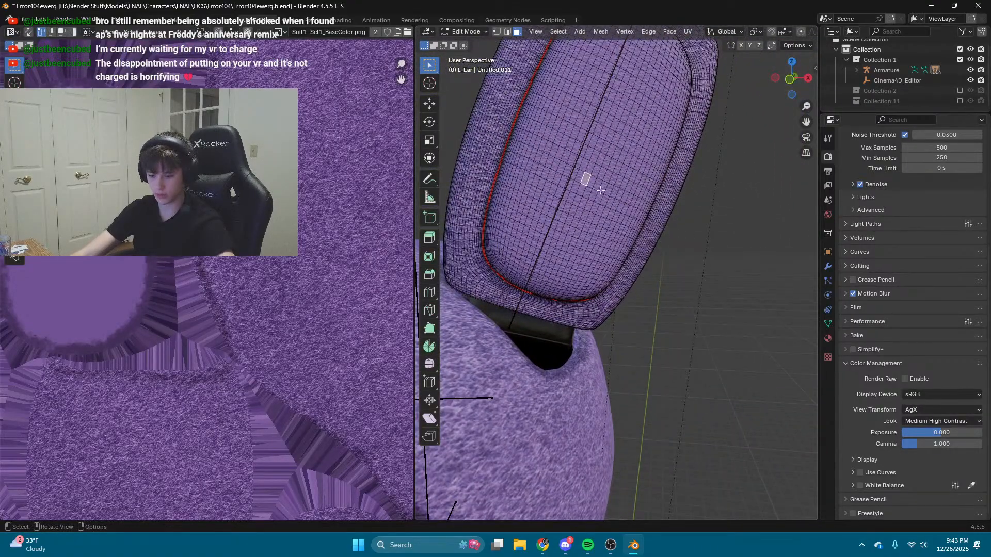
{"action": "key", "text": "l"}
{"action": "scroll", "coordinate": [682, 225], "scroll_direction": "down", "scroll_amount": 5}
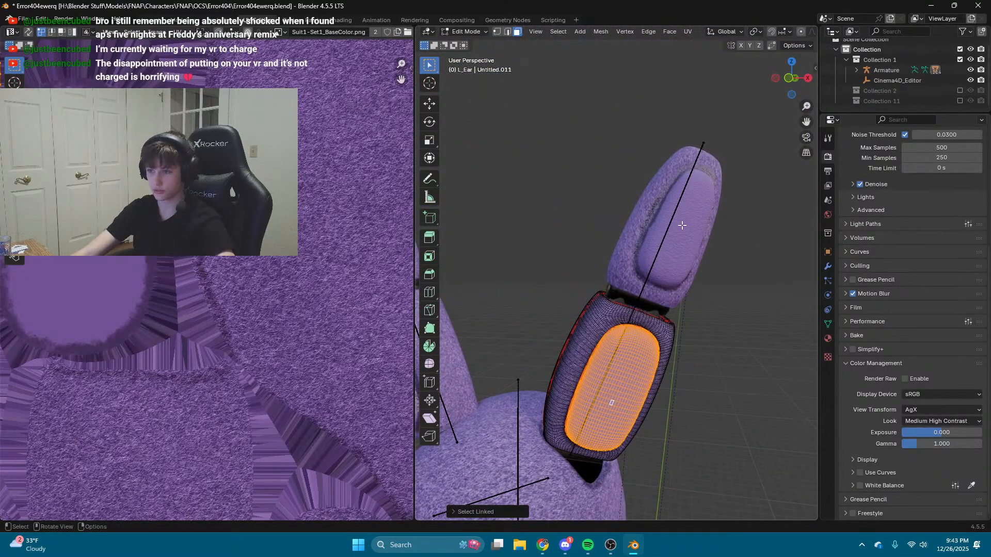
Step: Return to Object Mode, select all four ear segments, and enter Edit Mode on them together
{"action": "middle_click_drag", "start_coordinate": [682, 225], "coordinate": [661, 243]}
{"action": "left_click", "coordinate": [466, 31]}
{"action": "left_click", "coordinate": [464, 45]}
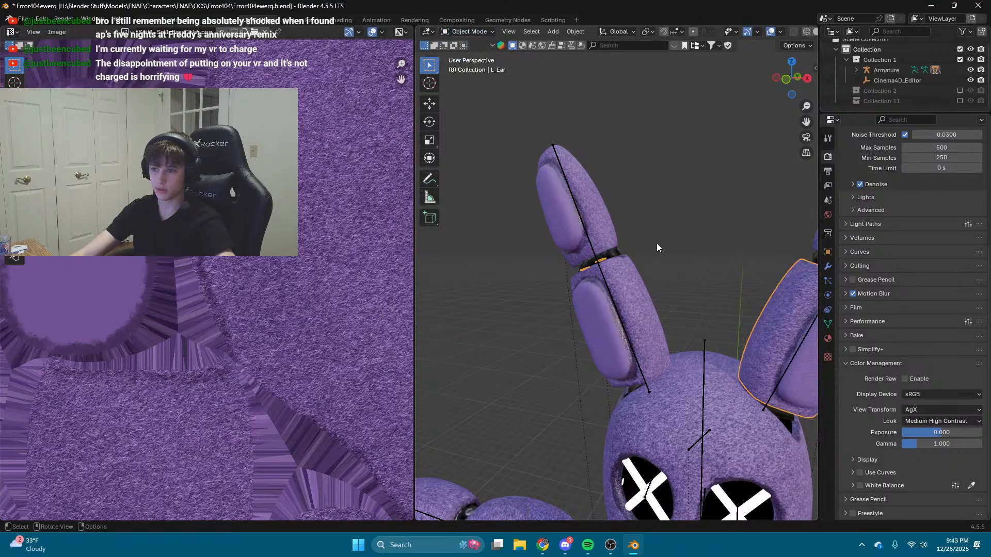
{"action": "left_click", "coordinate": [604, 312]}
{"action": "left_click", "coordinate": [599, 227]}
{"action": "left_click", "coordinate": [640, 302]}
{"action": "key", "text": "ctrl+KP_6"}
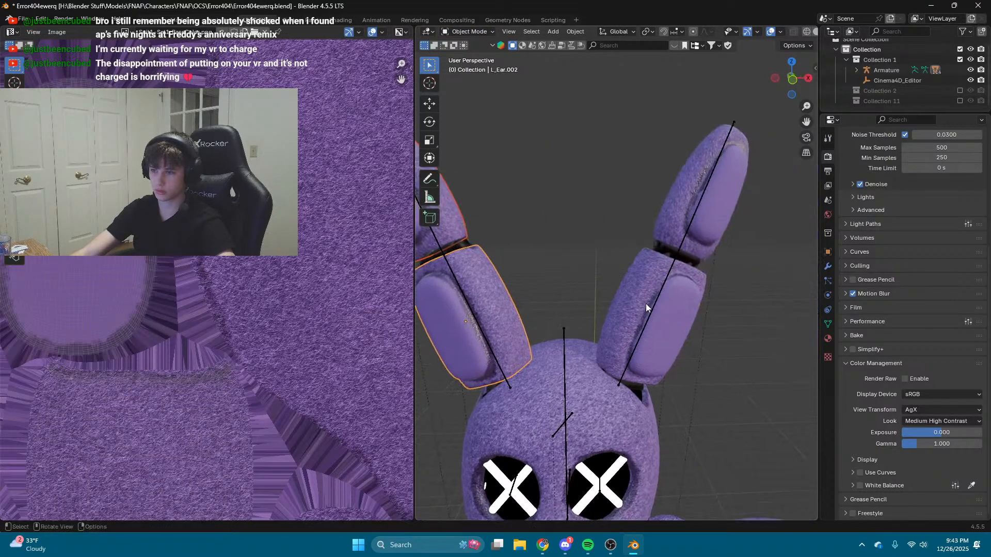
{"action": "left_click", "coordinate": [692, 290], "text": "shift"}
{"action": "left_click", "coordinate": [718, 225], "text": "shift"}
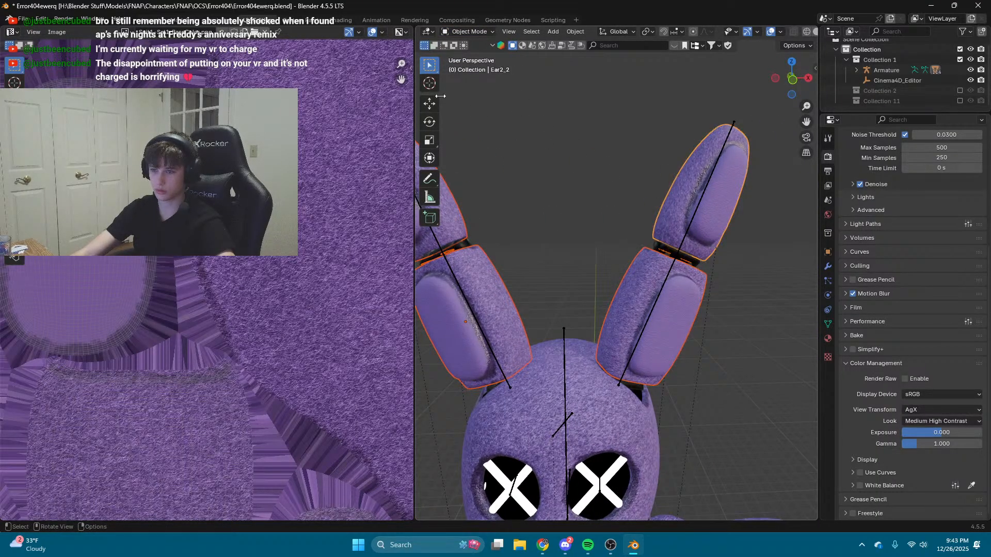
{"action": "left_click", "coordinate": [452, 32]}
{"action": "left_click", "coordinate": [469, 55]}
Step: Clear the face selection and select the linked inner-ear pad faces on all four ear segments
{"action": "middle_click_drag", "start_coordinate": [460, 330], "coordinate": [519, 333], "text": "shift"}
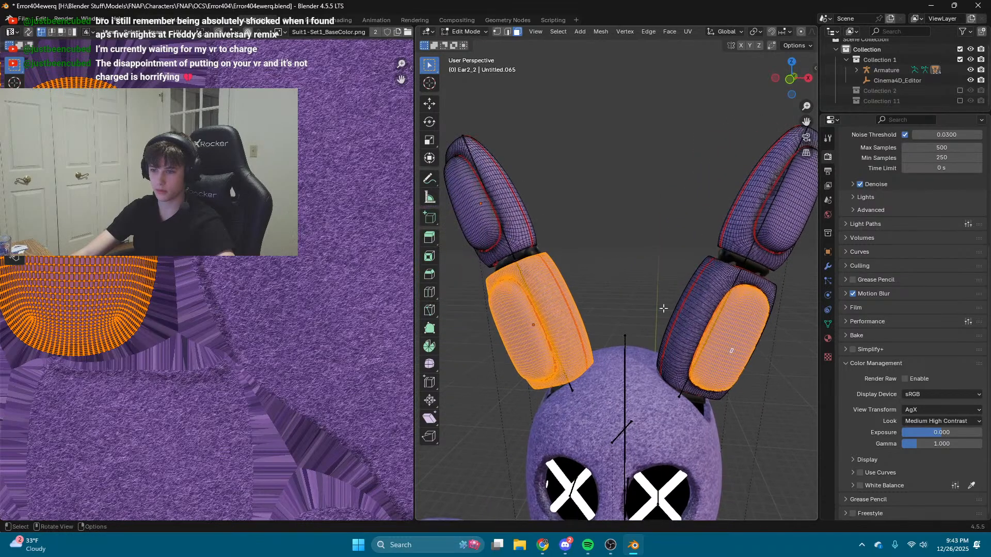
{"action": "key", "text": "alt+a"}
{"action": "key", "text": "l"}
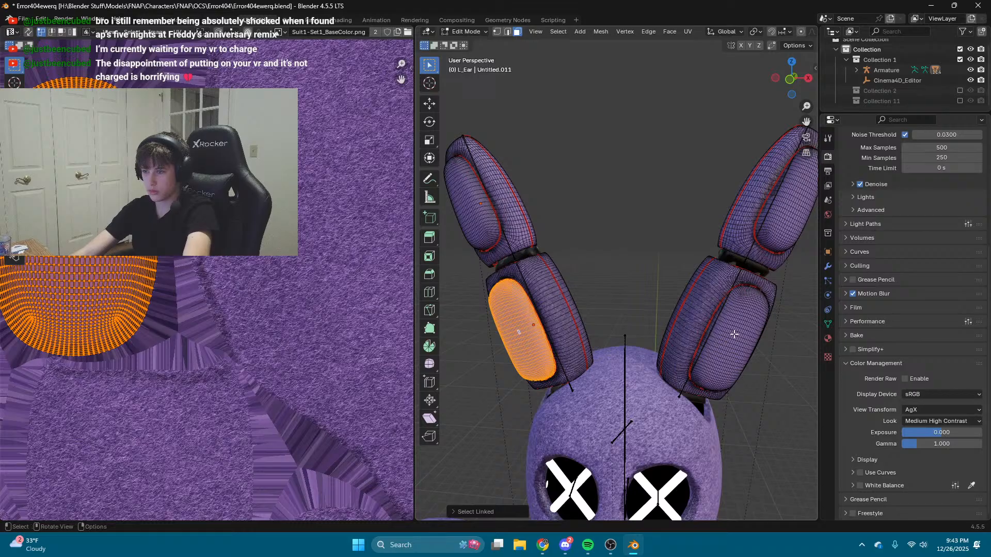
{"action": "key", "text": "l"}
{"action": "key", "text": "l"}
{"action": "key", "text": "l"}
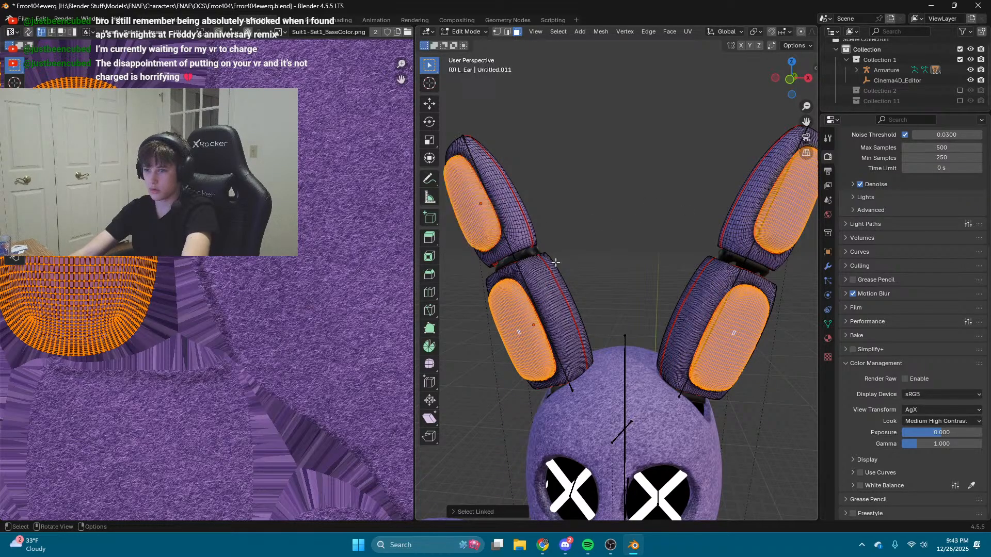
Step: Separate the selected inner-ear pad faces from the ear segments into their own objects
{"action": "key", "text": "shift+grave"}
{"action": "key", "text": "w"}
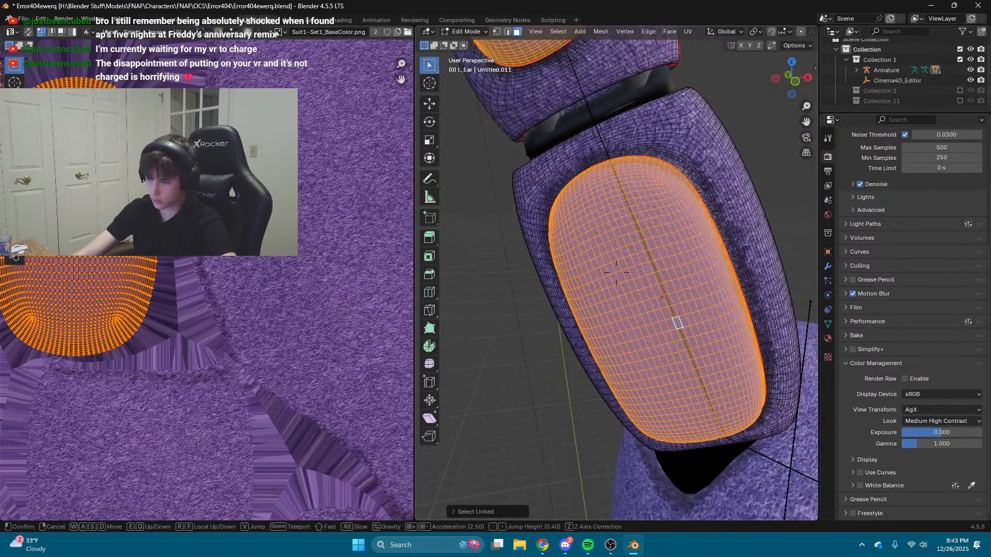
{"action": "key", "text": "Escape"}
{"action": "right_click", "coordinate": [630, 249]}
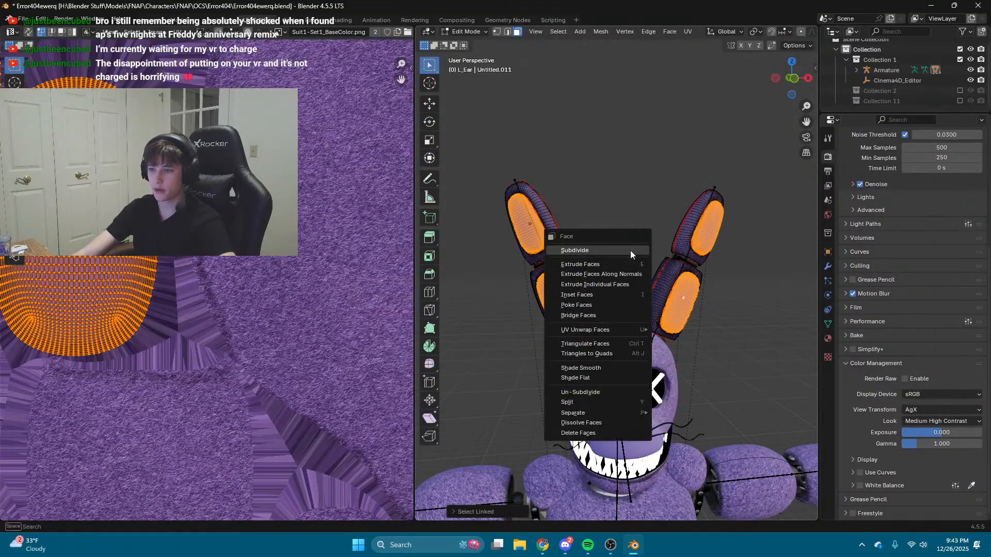
{"action": "mouse_move", "coordinate": [628, 411]}
{"action": "left_click", "coordinate": [680, 412]}
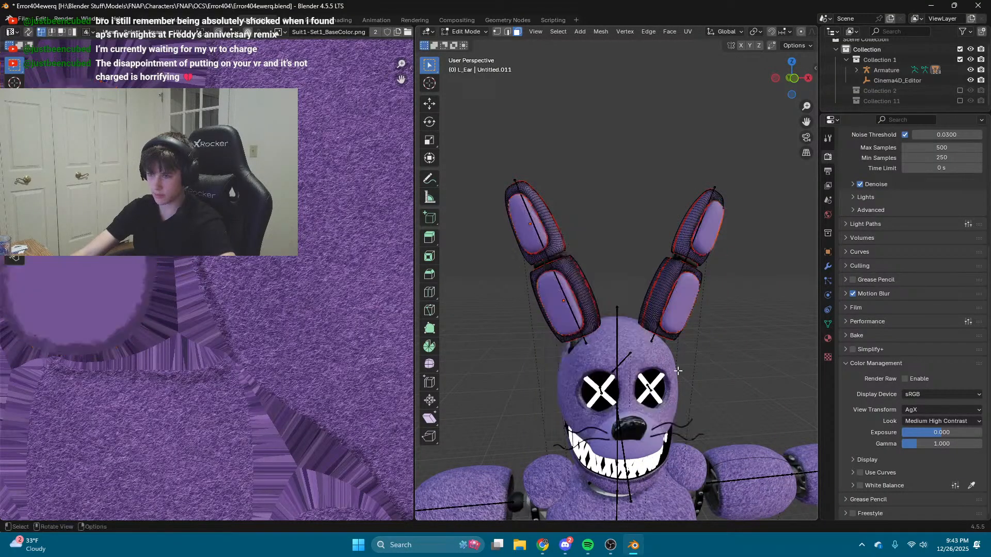
Step: In the Shading workspace, give the L_Ear.003 pad its own Suit1-Set1 copy and insert the Color Ramp between Base Color and Principled BSDF
{"action": "left_click", "coordinate": [333, 23]}
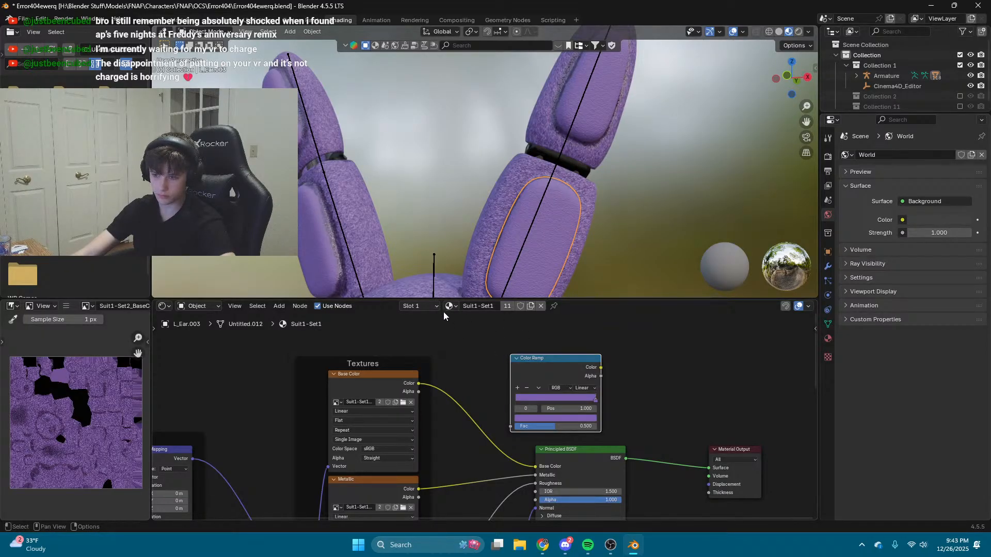
{"action": "left_click", "coordinate": [446, 305]}
{"action": "left_click", "coordinate": [446, 304]}
{"action": "left_click", "coordinate": [530, 306]}
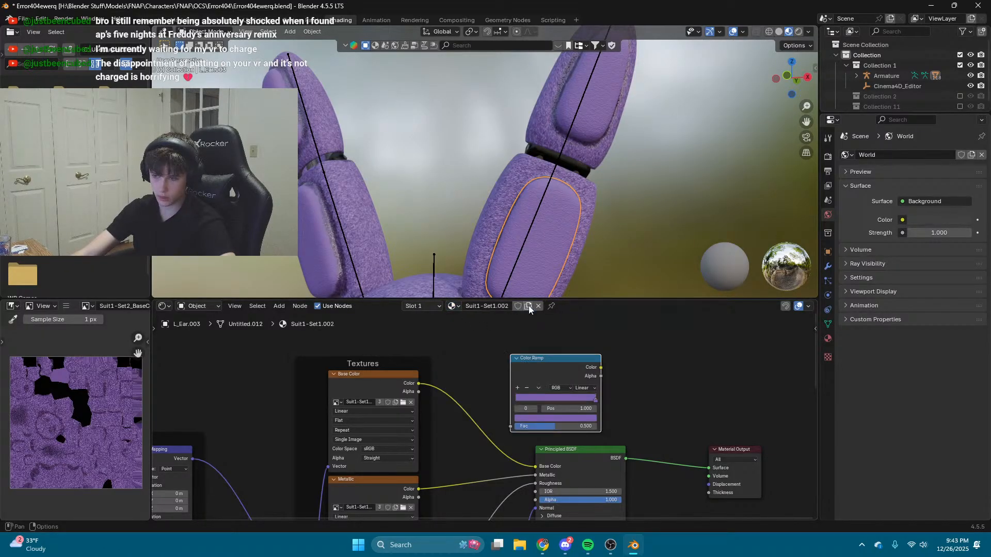
{"action": "left_click_drag", "start_coordinate": [534, 359], "coordinate": [462, 390]}
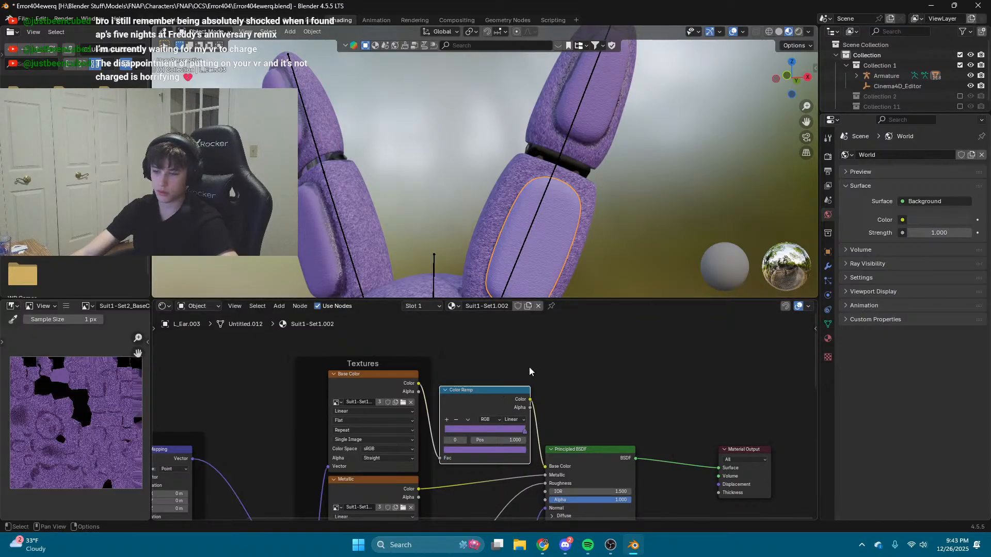
Step: Assign the Suit1-Set1.002 material to the other three separated inner-ear pads
{"action": "left_click", "coordinate": [583, 147]}
{"action": "left_click", "coordinate": [449, 306]}
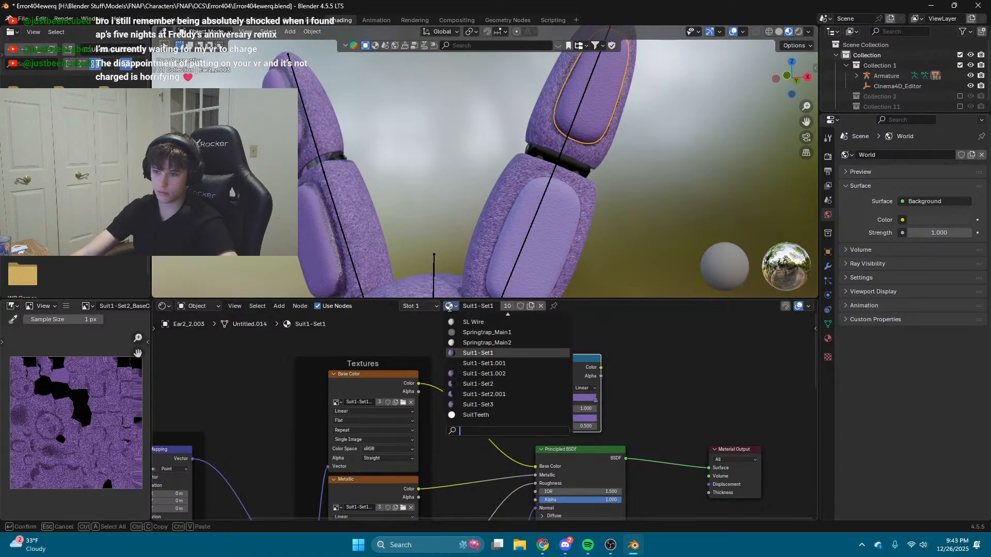
{"action": "left_click", "coordinate": [485, 374]}
{"action": "left_click", "coordinate": [321, 136]}
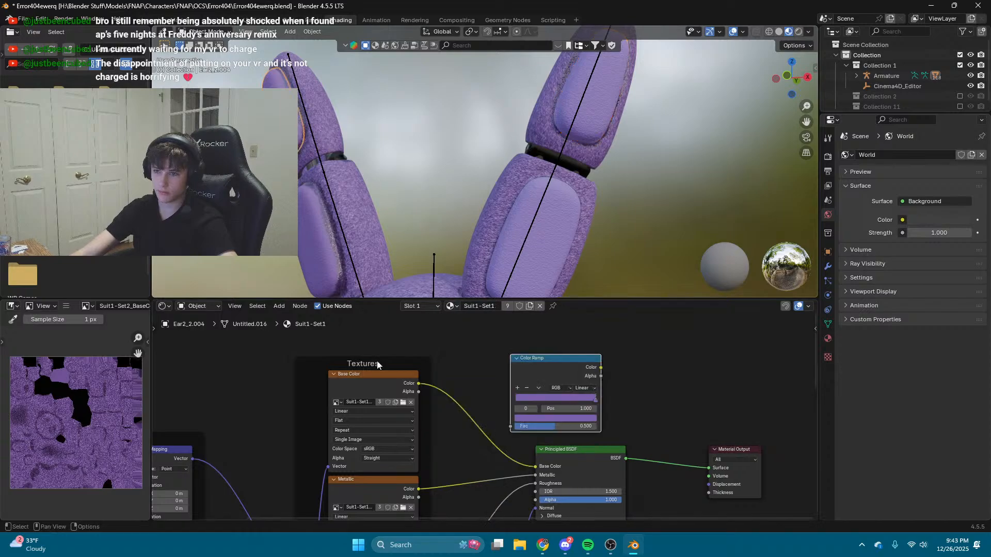
{"action": "left_click", "coordinate": [451, 306]}
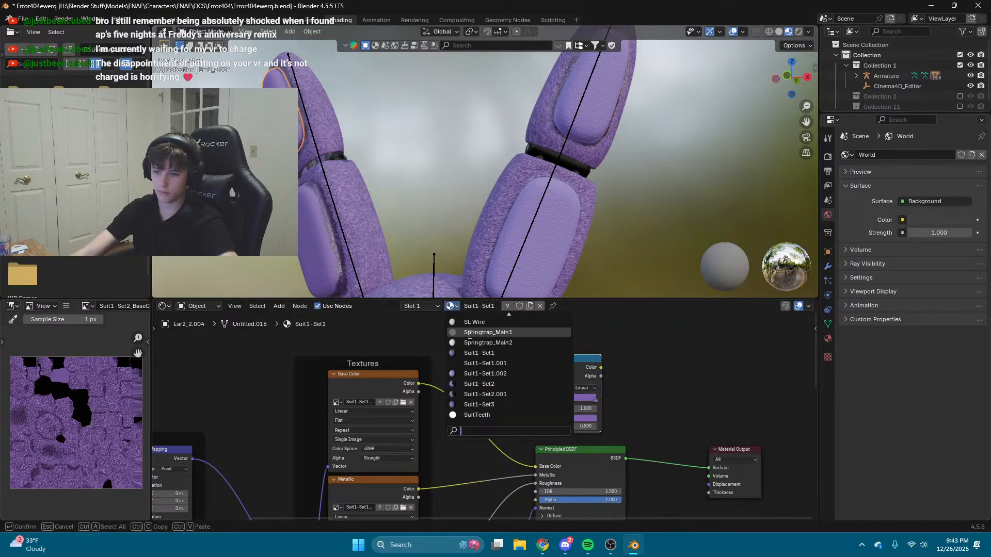
{"action": "left_click", "coordinate": [496, 372]}
{"action": "left_click", "coordinate": [320, 243]}
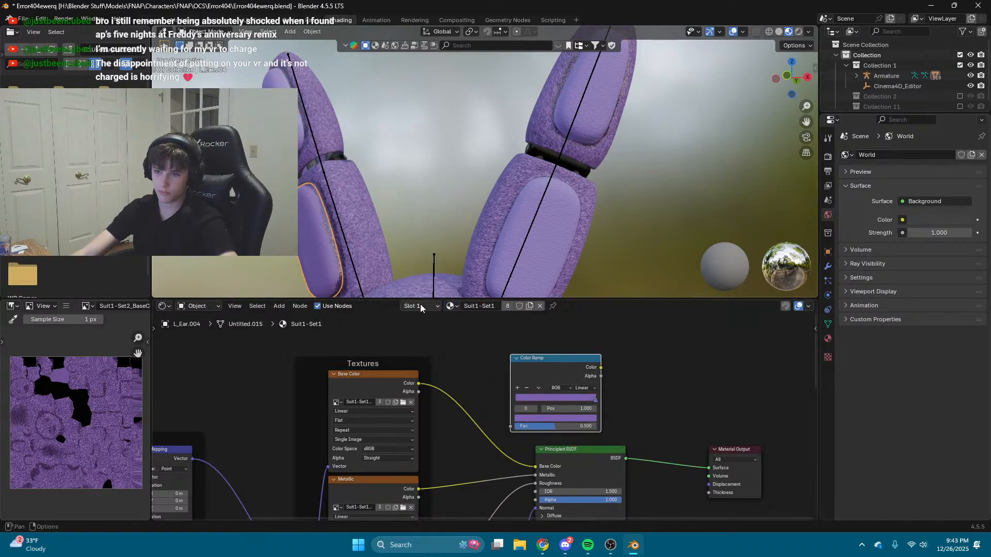
{"action": "left_click", "coordinate": [450, 306]}
{"action": "left_click", "coordinate": [495, 372]}
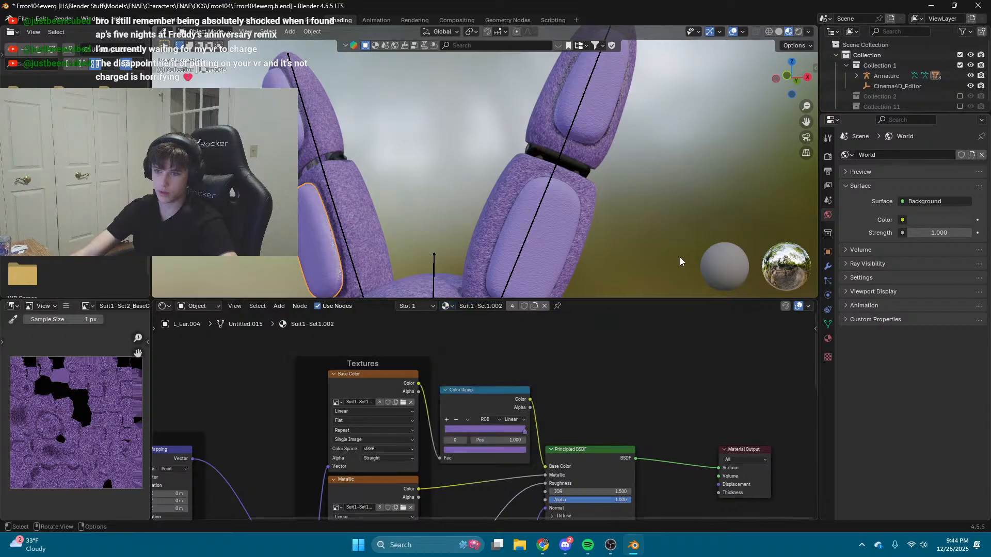
Step: Inspect the recolored inner ears, muzzle and belly panel from several distances and angles
{"action": "key", "text": "shift+grave"}
{"action": "key", "text": "w"}
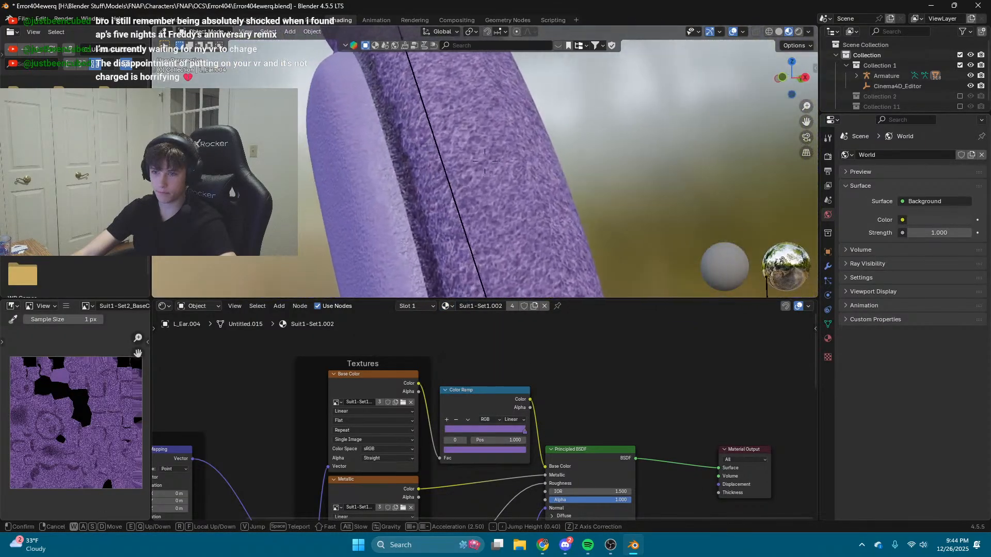
{"action": "key", "text": "shift+s"}
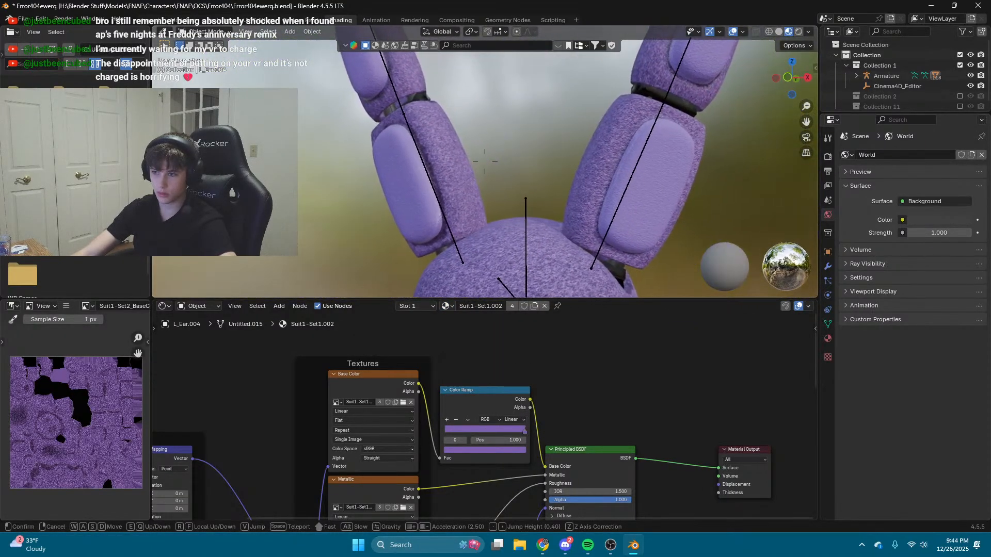
{"action": "key", "text": "w"}
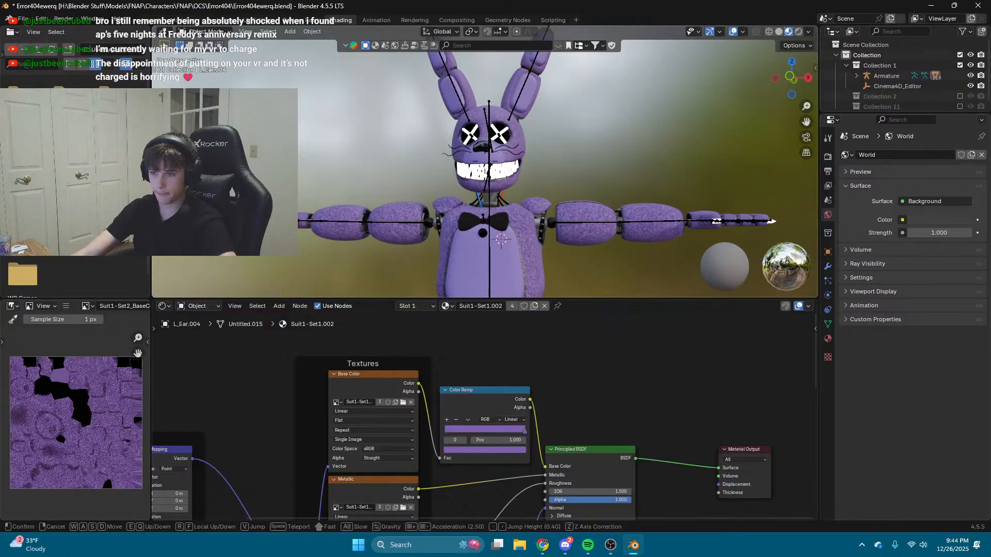
{"action": "key", "text": "w"}
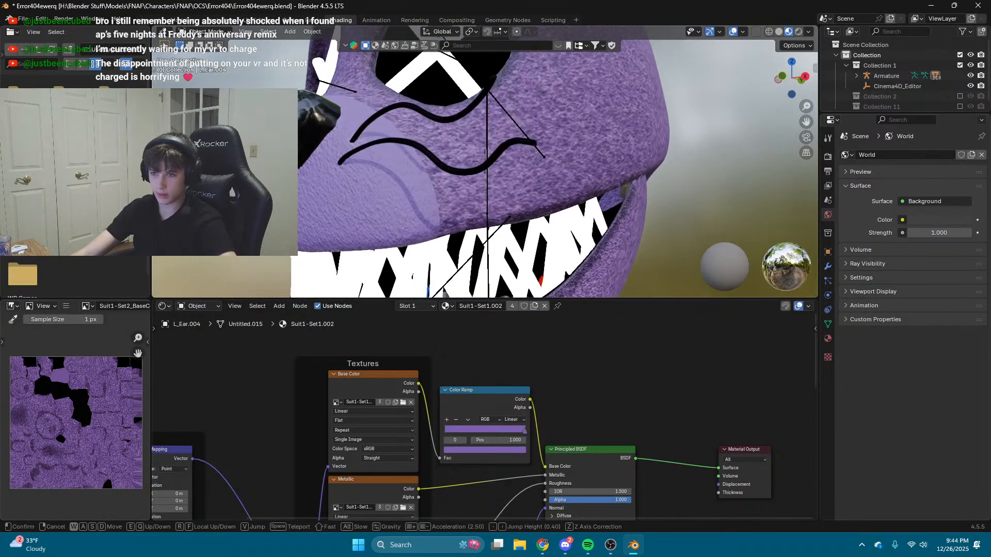
{"action": "key", "text": "e"}
{"action": "key", "text": "w"}
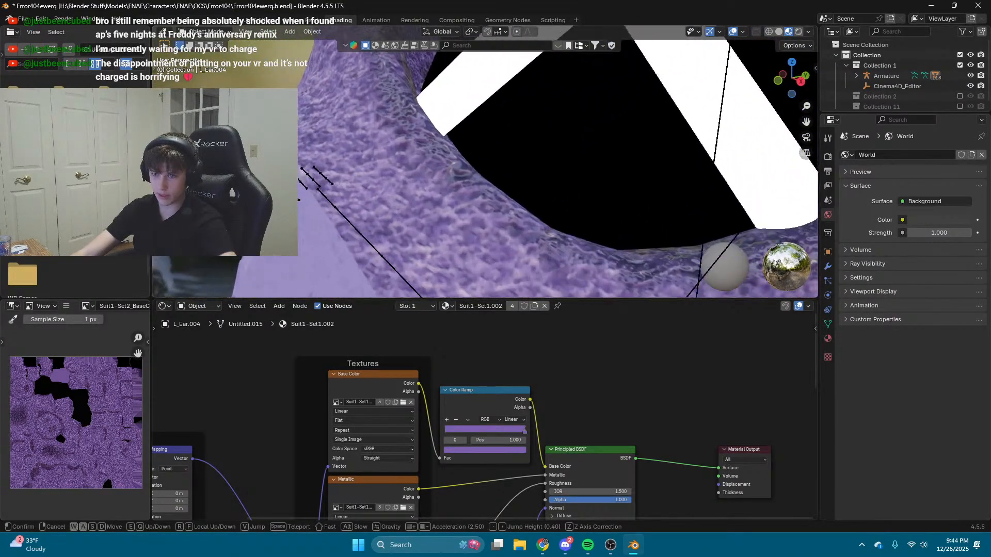
{"action": "key", "text": "s"}
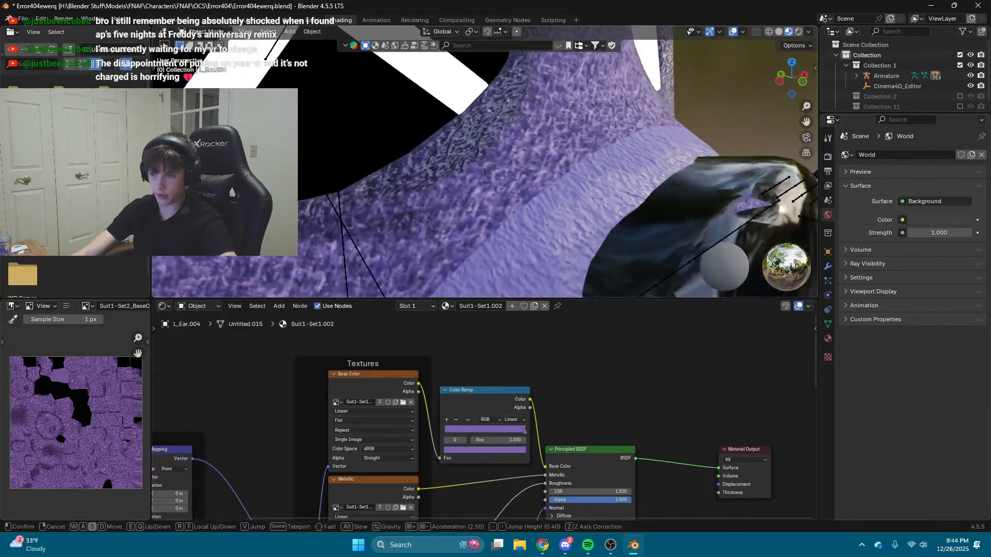
{"action": "key", "text": "s"}
{"action": "key", "text": "d"}
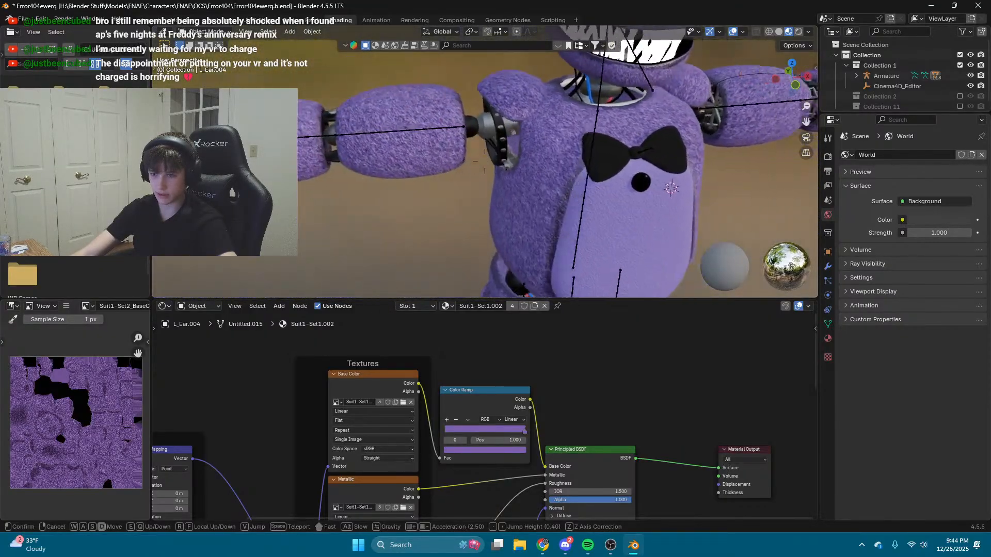
Step: Inspect the character's torso, head and eye sockets up close in the material preview
{"action": "key", "text": "q"}
{"action": "left_click", "coordinate": [485, 163]}
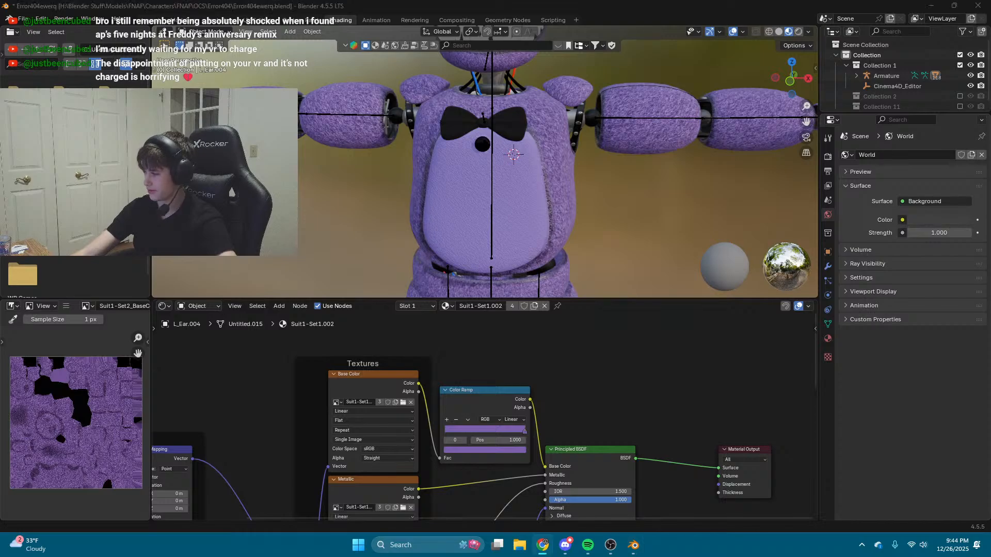
{"action": "scroll", "coordinate": [540, 198], "scroll_direction": "down", "scroll_amount": 4}
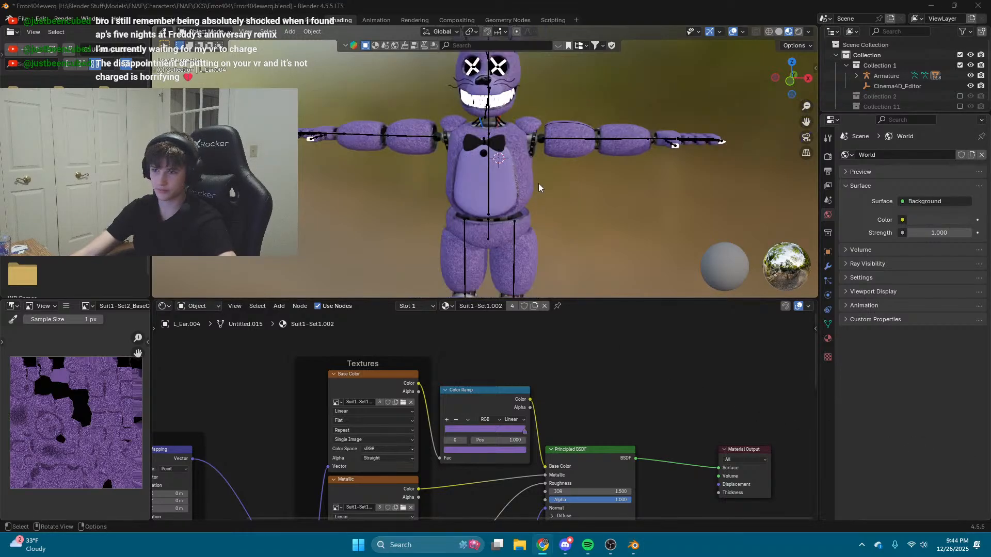
{"action": "right_click_drag", "start_coordinate": [561, 162], "coordinate": [545, 124]}
{"action": "key", "text": "w"}
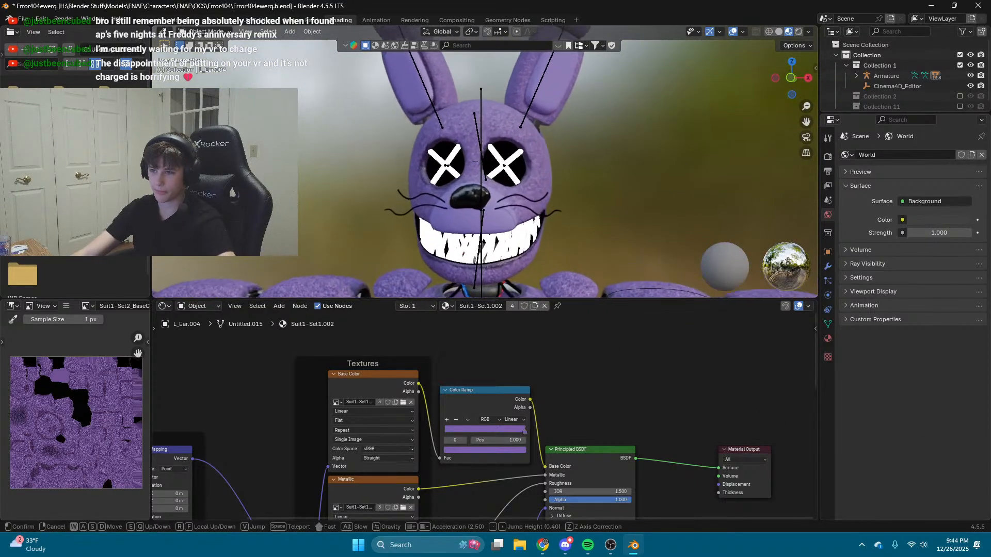
{"action": "key", "text": "s"}
{"action": "key", "text": "w"}
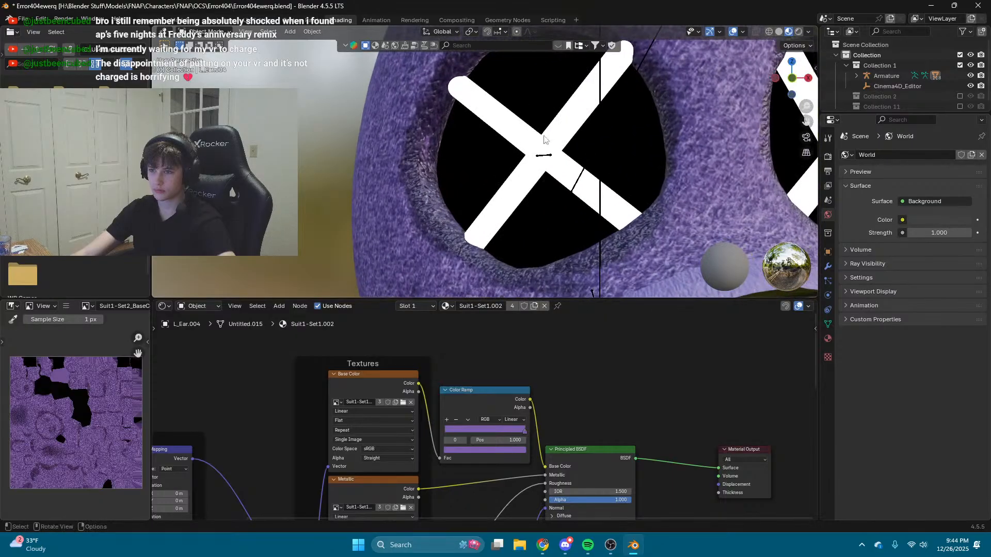
Step: In the Layout workspace, switch the viewport to rendered shading and enable Collection 2 and Collection 11 to light the character
{"action": "left_click", "coordinate": [150, 20]}
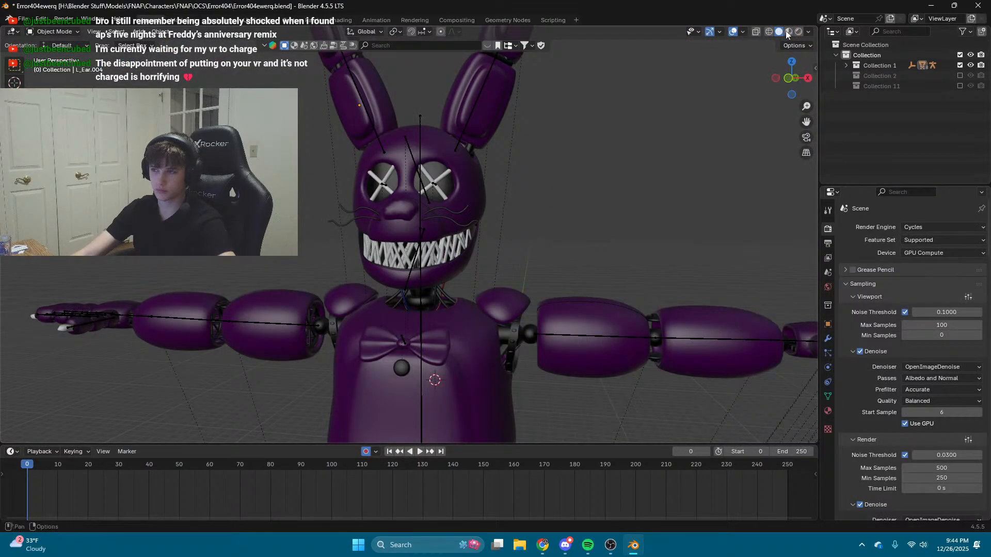
{"action": "left_click", "coordinate": [786, 32]}
{"action": "left_click", "coordinate": [960, 75]}
{"action": "left_click", "coordinate": [960, 85]}
{"action": "left_click", "coordinate": [846, 86]}
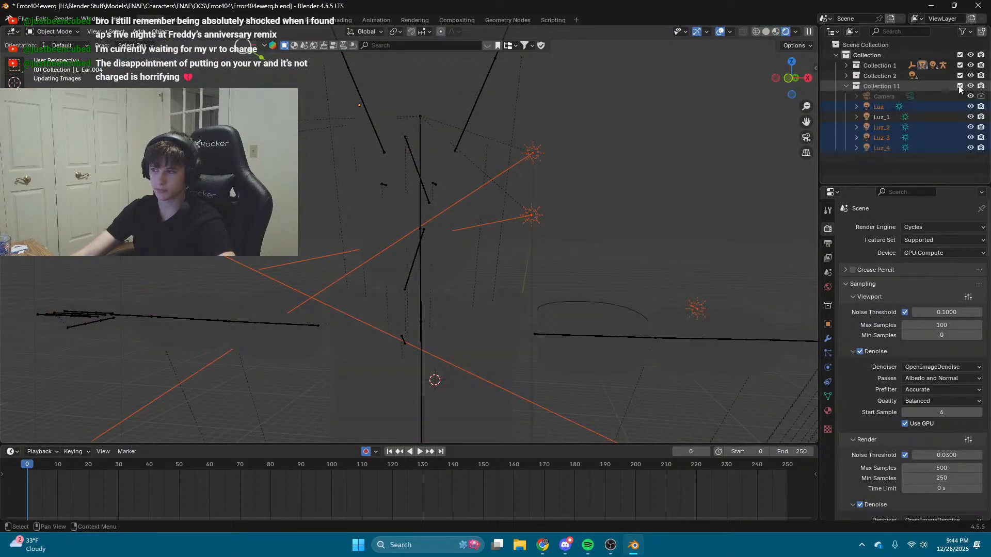
{"action": "left_click", "coordinate": [670, 199]}
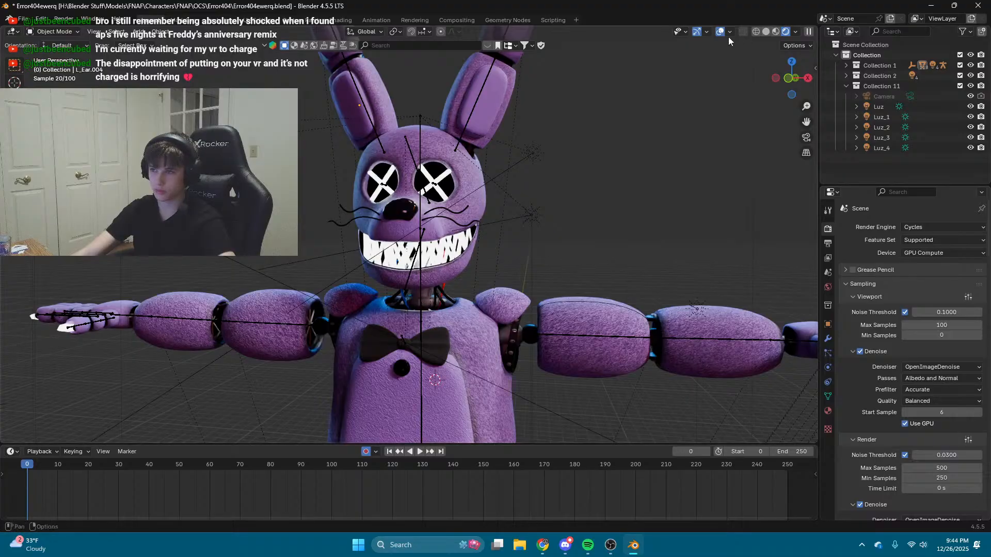
Step: Examine the rendered face, ears and upper body from near and far with the viewport overlays hidden
{"action": "key", "text": "shift+grave"}
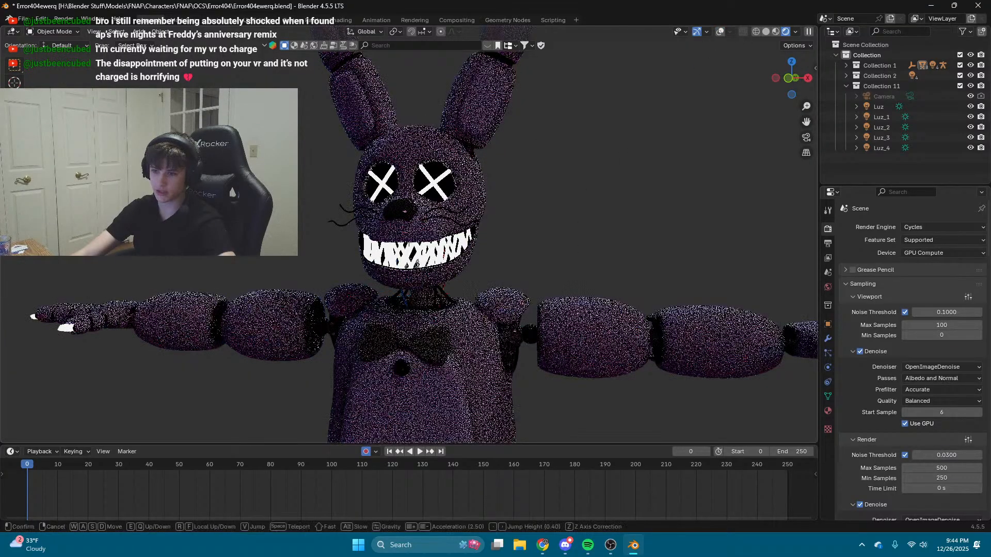
{"action": "key", "text": "w"}
{"action": "left_click", "coordinate": [645, 212]}
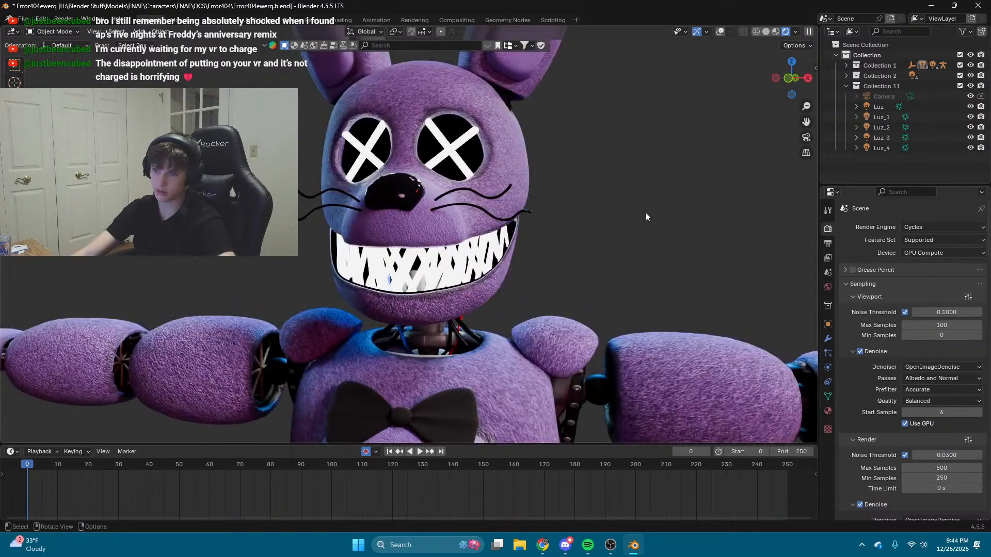
{"action": "key", "text": "shift+grave"}
{"action": "key", "text": "w"}
{"action": "left_click", "coordinate": [645, 212]}
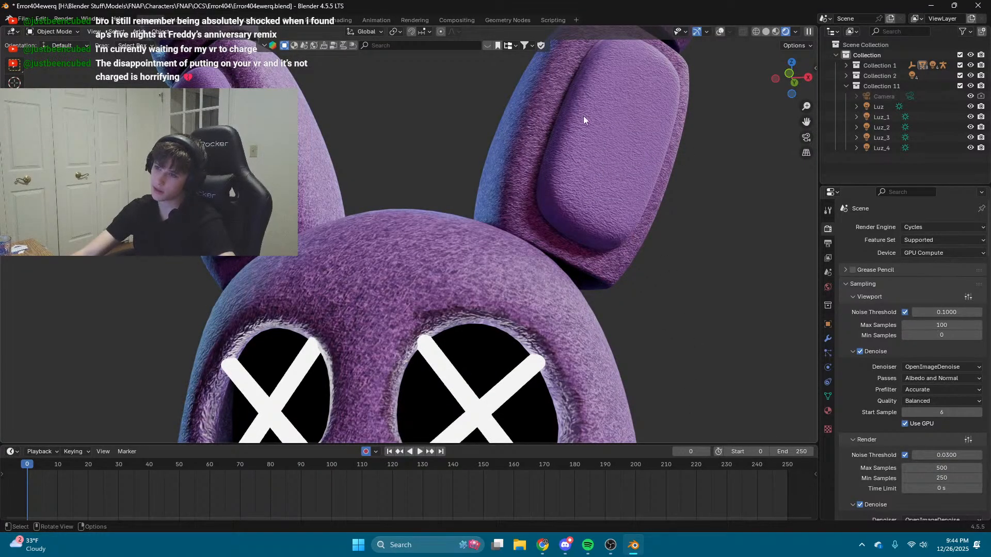
{"action": "key", "text": "shift+grave"}
{"action": "key", "text": "s"}
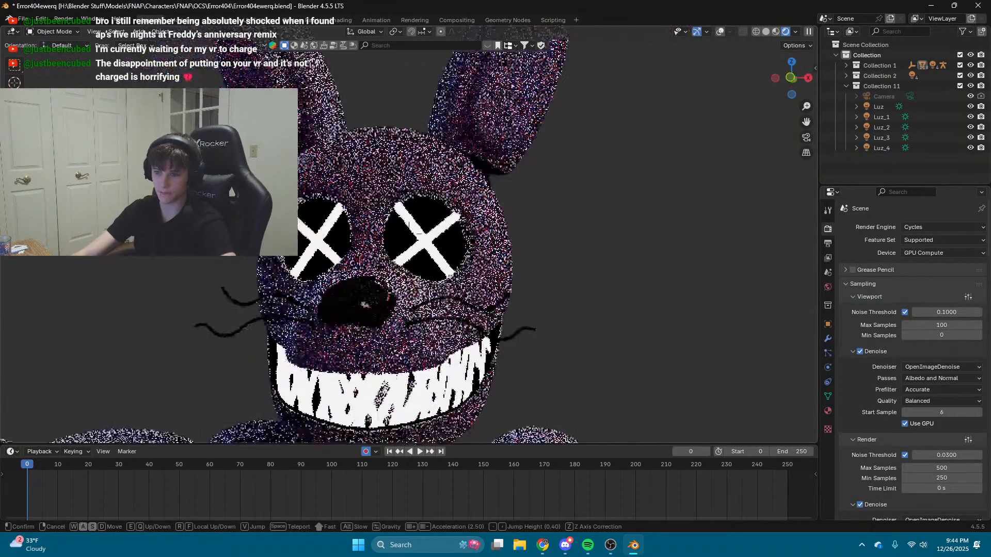
{"action": "left_click", "coordinate": [503, 324]}
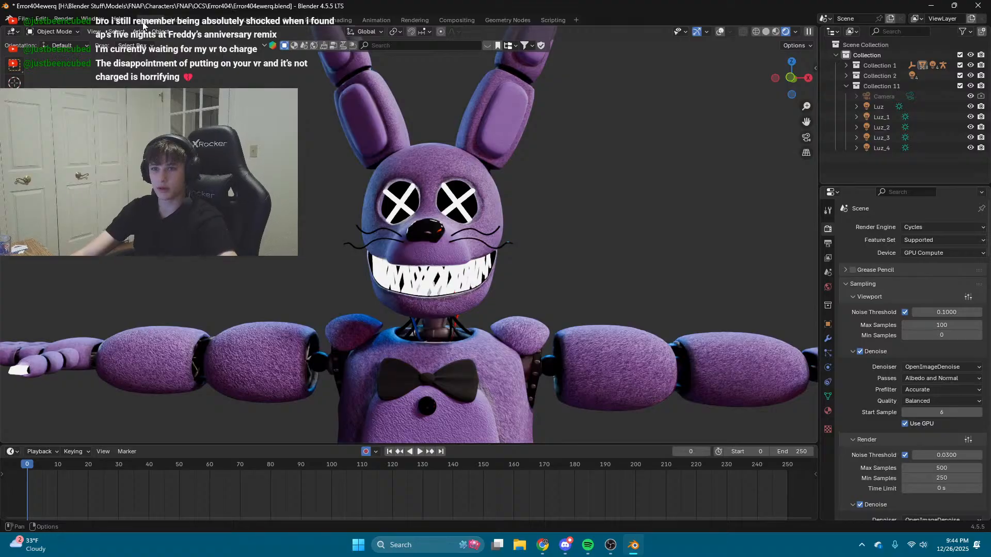
{"action": "left_click", "coordinate": [605, 552]}
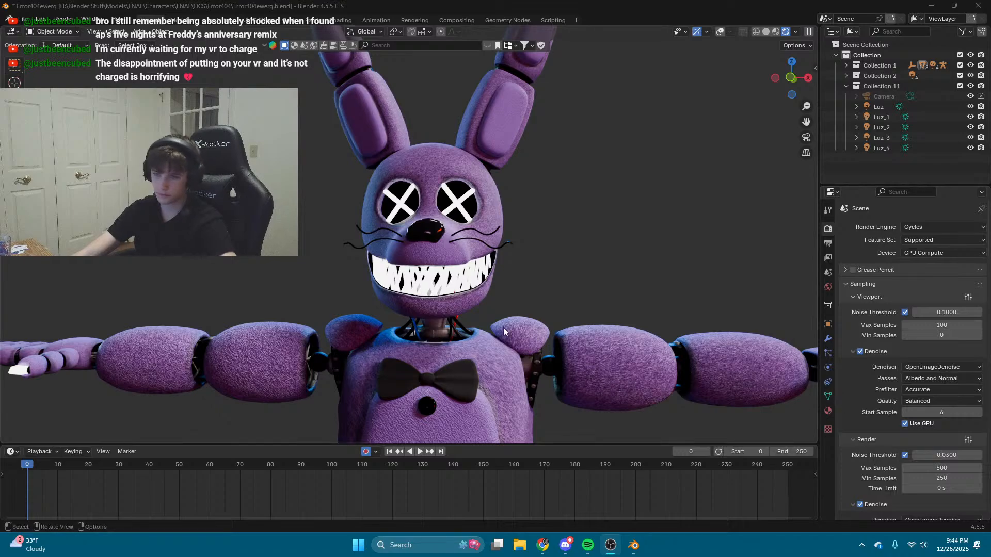
Step: Try a World background strength of 0, and undo that change
{"action": "left_click", "coordinate": [828, 287]}
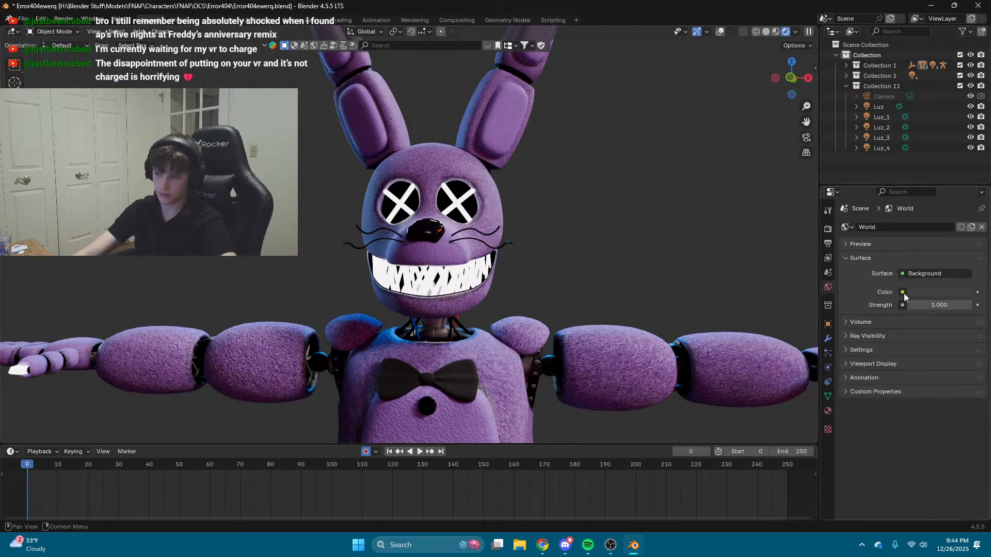
{"action": "double_click", "coordinate": [929, 305]}
{"action": "type", "text": "0"}
{"action": "key", "text": "Return"}
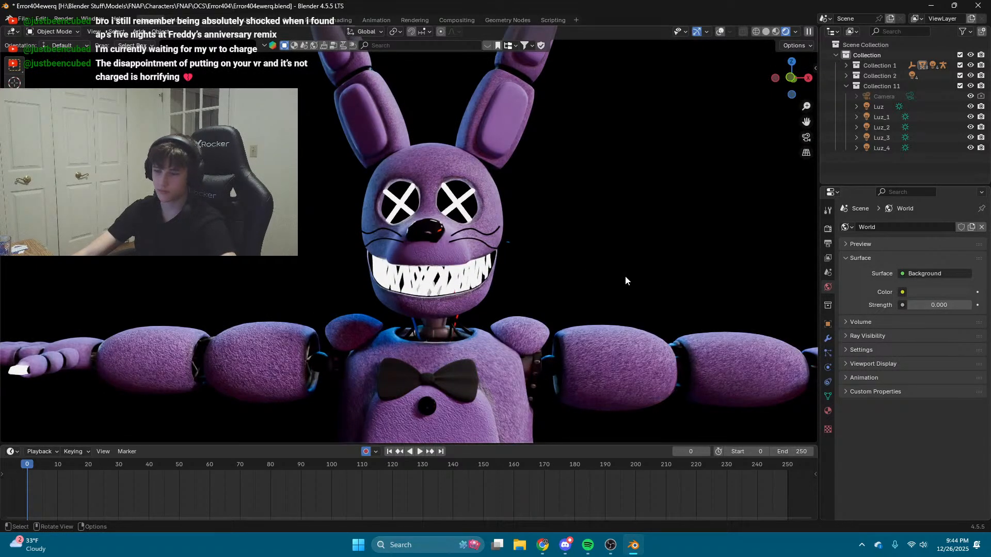
{"action": "key", "text": "ctrl+z"}
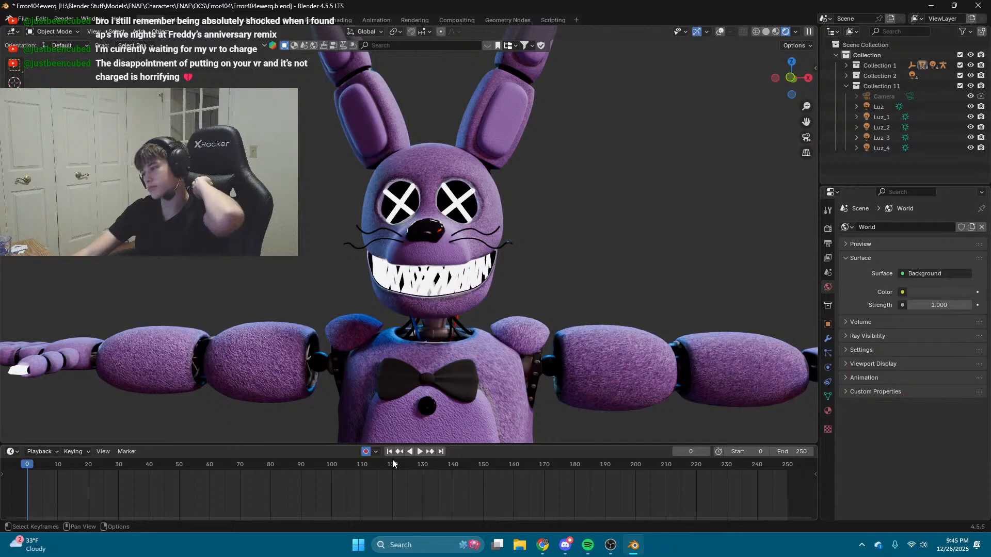
{"action": "left_click", "coordinate": [541, 545]}
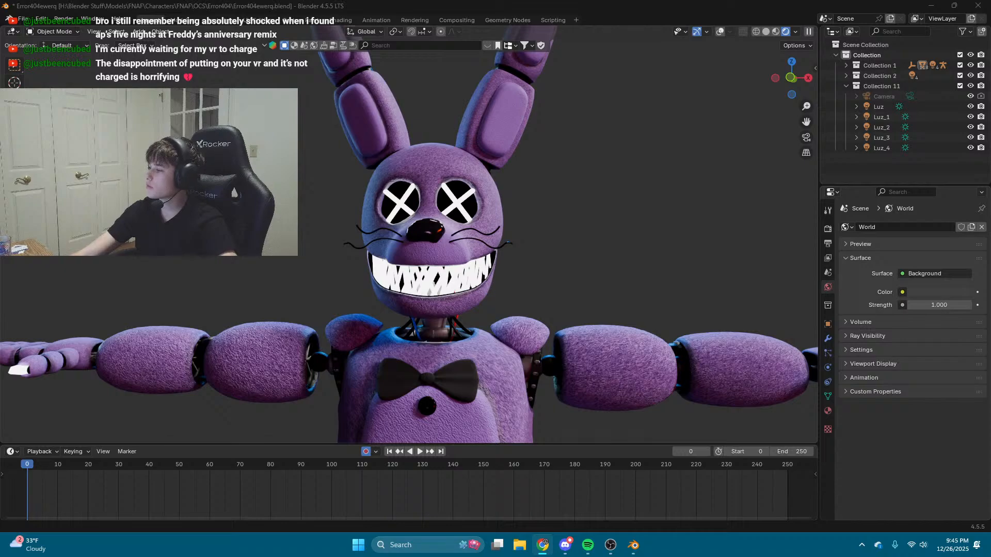
{"action": "key", "text": "alt+Tab"}
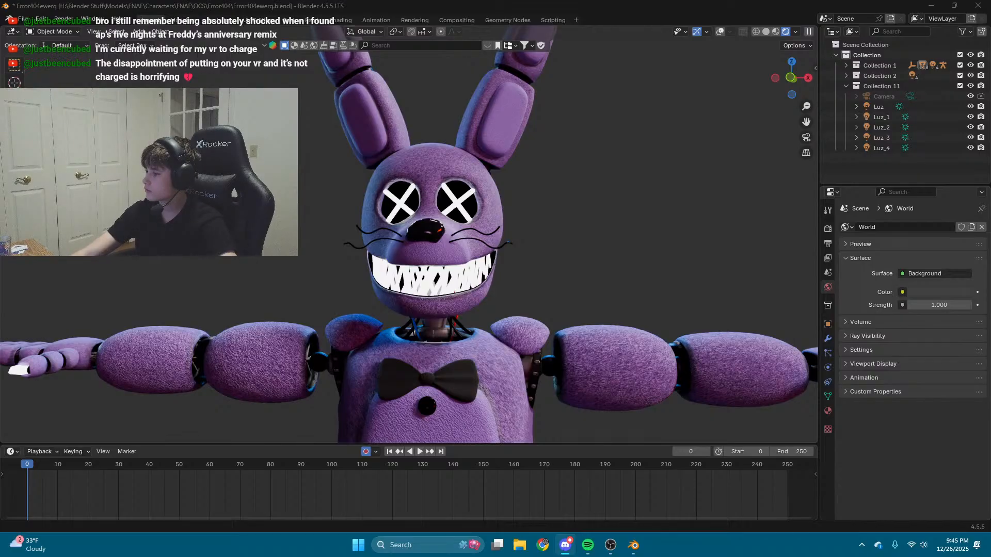
{"action": "key", "text": "alt+Tab"}
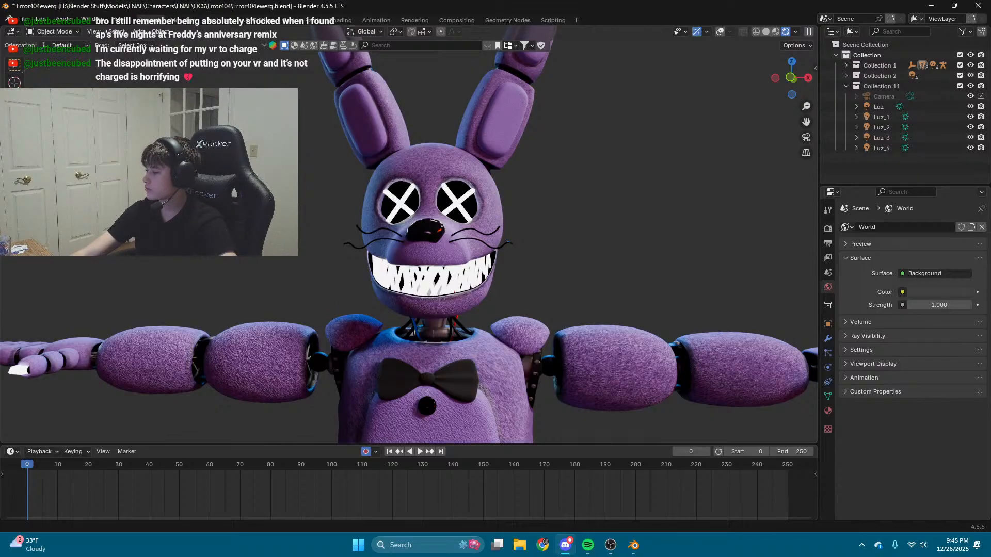
{"action": "key", "text": "super+d"}
{"action": "key", "text": "super+d"}
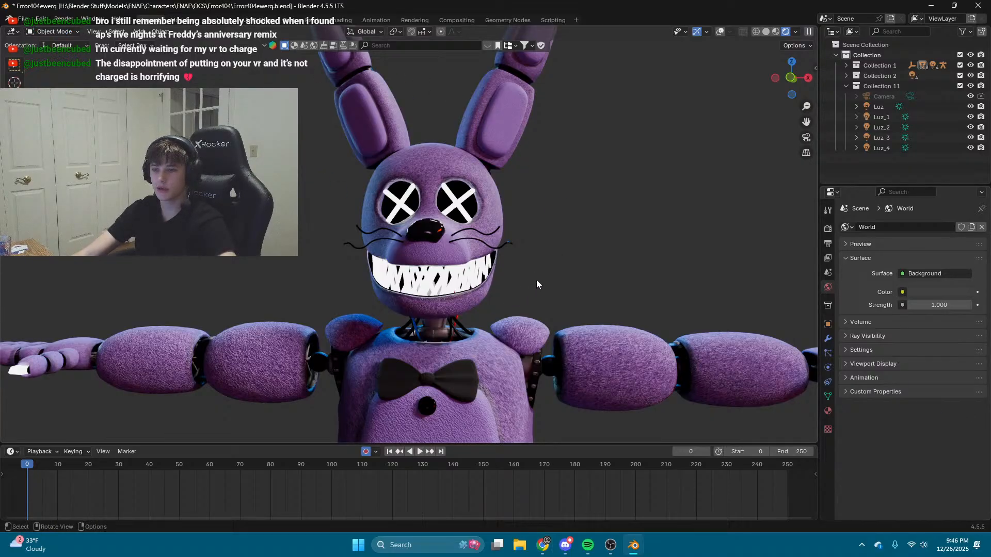
Step: Save a copy of the project as Error404ewerq3.blend in the Error404 folder
{"action": "middle_click_drag", "start_coordinate": [537, 284], "coordinate": [511, 289]}
{"action": "left_click", "coordinate": [24, 19]}
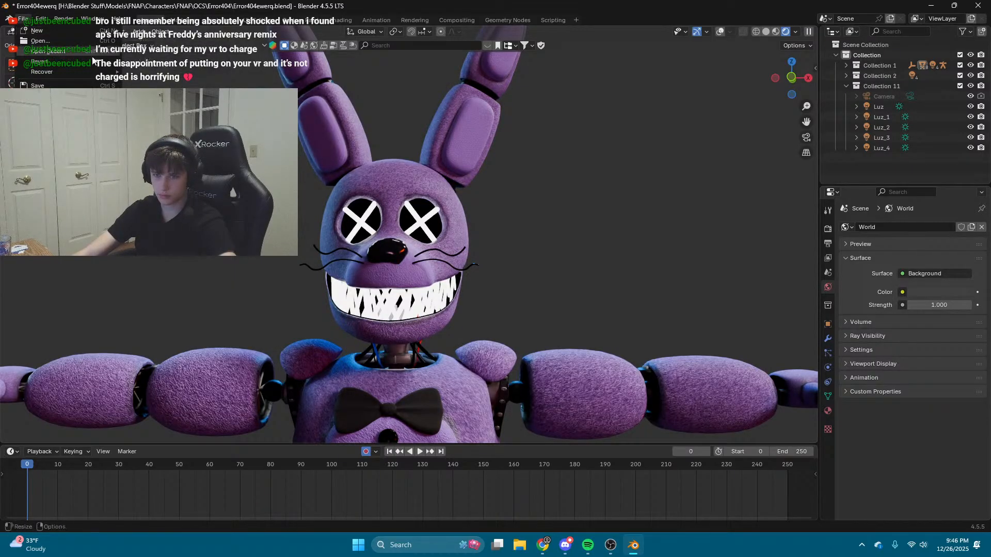
{"action": "left_click", "coordinate": [48, 107]}
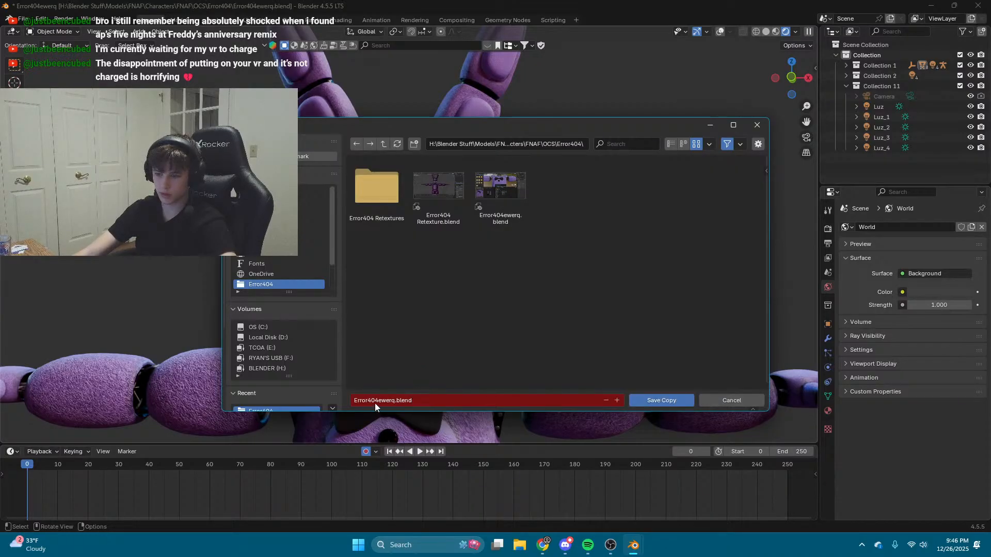
{"action": "left_click", "coordinate": [398, 400]}
{"action": "left_click", "coordinate": [499, 190]}
{"action": "left_click", "coordinate": [397, 400]}
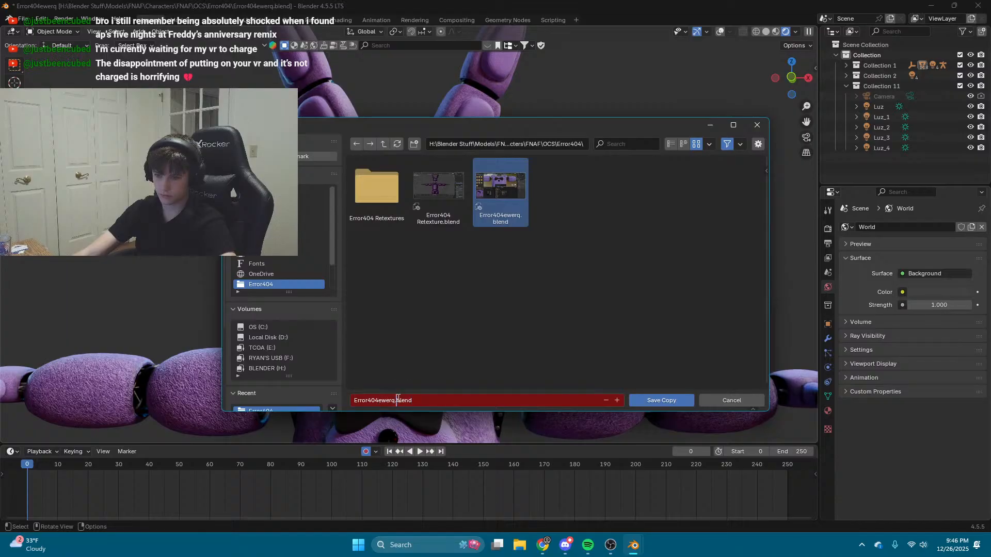
{"action": "left_click", "coordinate": [655, 403]}
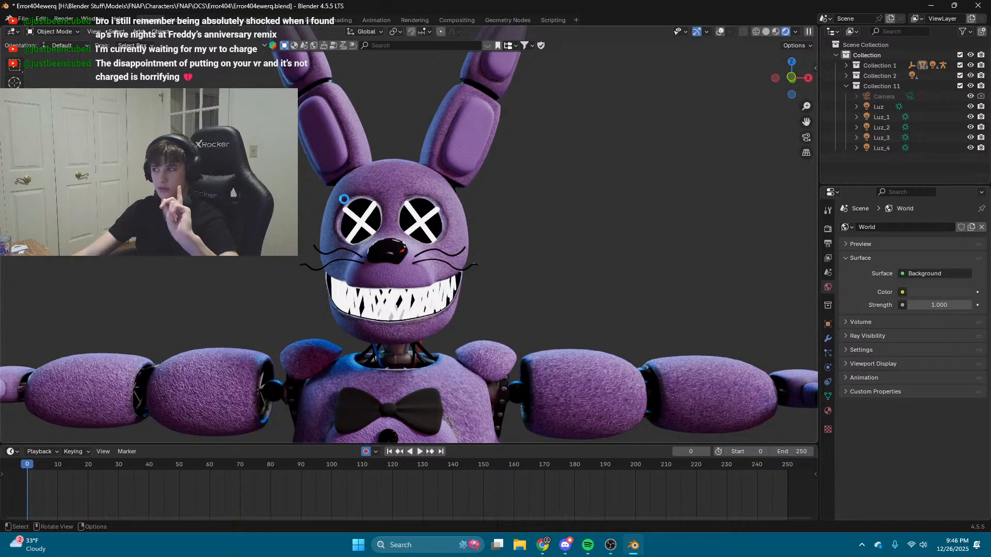
Step: Close the project without saving its changes, and relaunch Blender with a new General file
{"action": "left_click", "coordinate": [978, 5]}
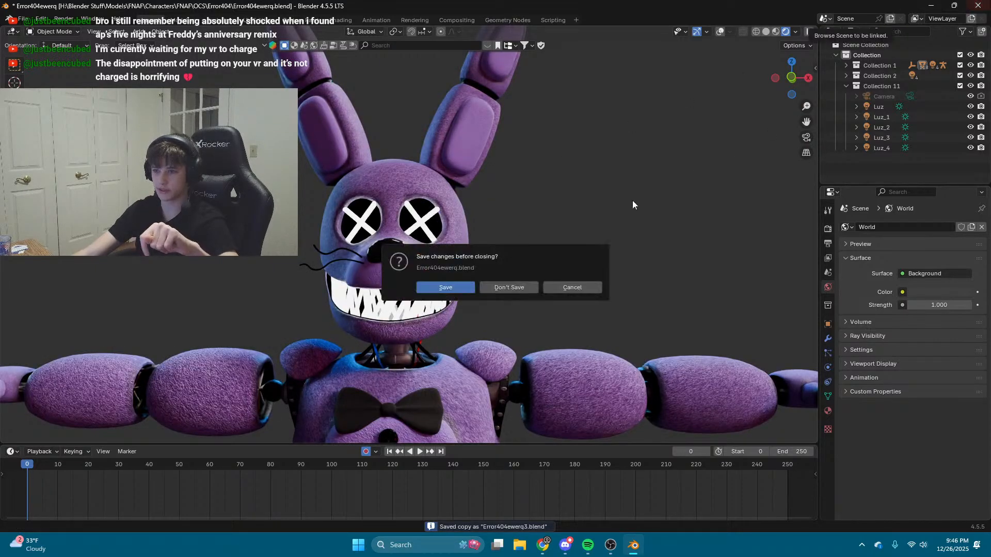
{"action": "left_click", "coordinate": [521, 289]}
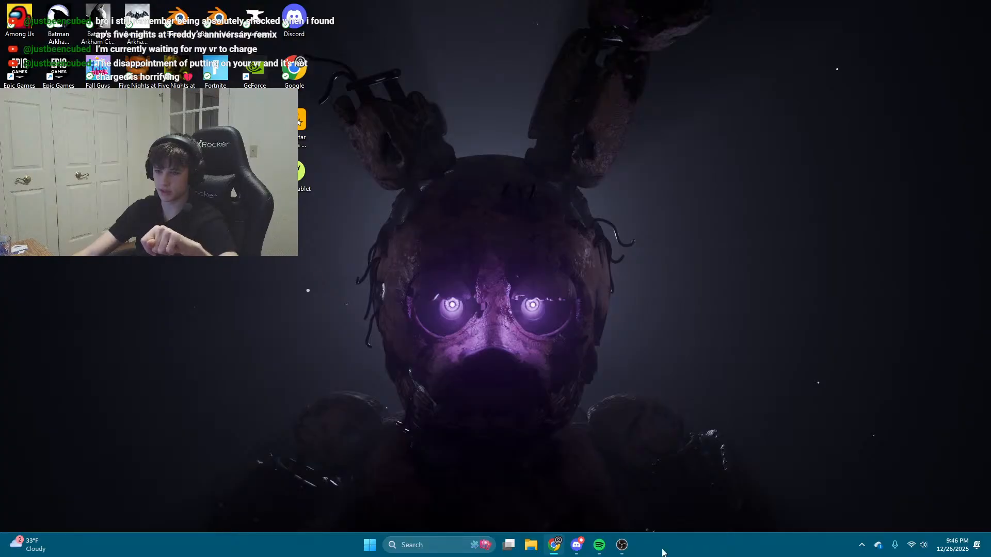
{"action": "double_click", "coordinate": [208, 5]}
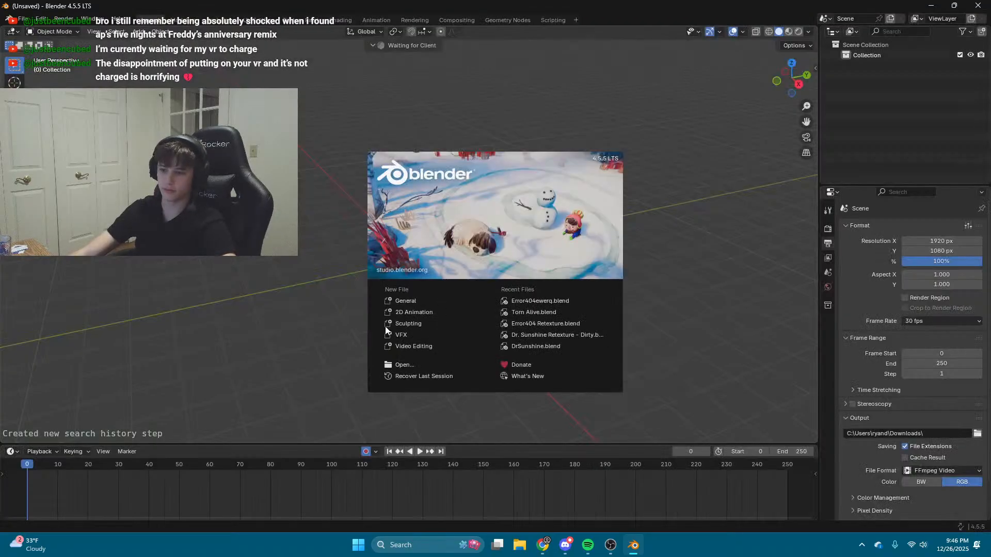
{"action": "left_click", "coordinate": [424, 301]}
{"action": "key", "text": "shift+grave"}
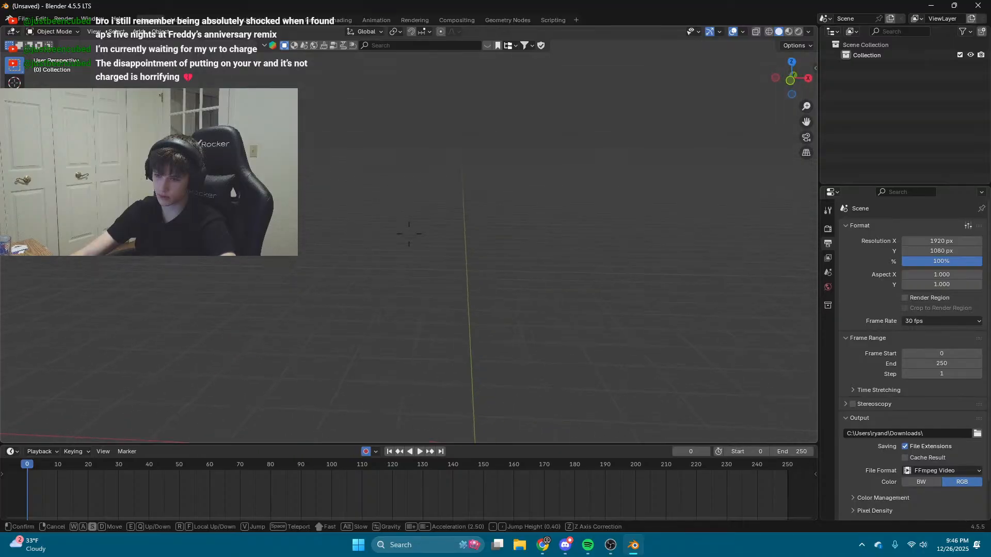
{"action": "left_click", "coordinate": [400, 309]}
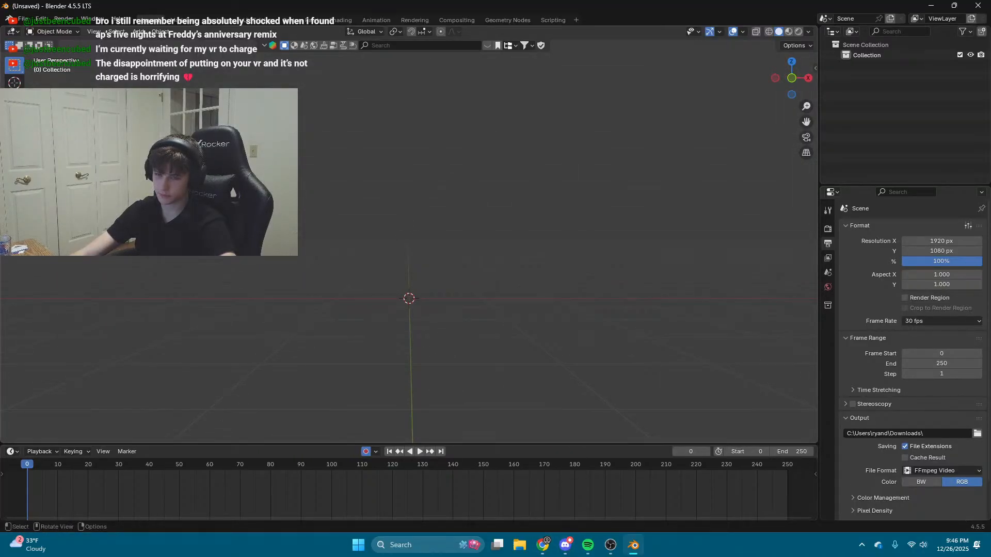
Step: Start an Append and browse to the Blender Stuff folder on the BLENDER (H:) drive
{"action": "left_click", "coordinate": [10, 19]}
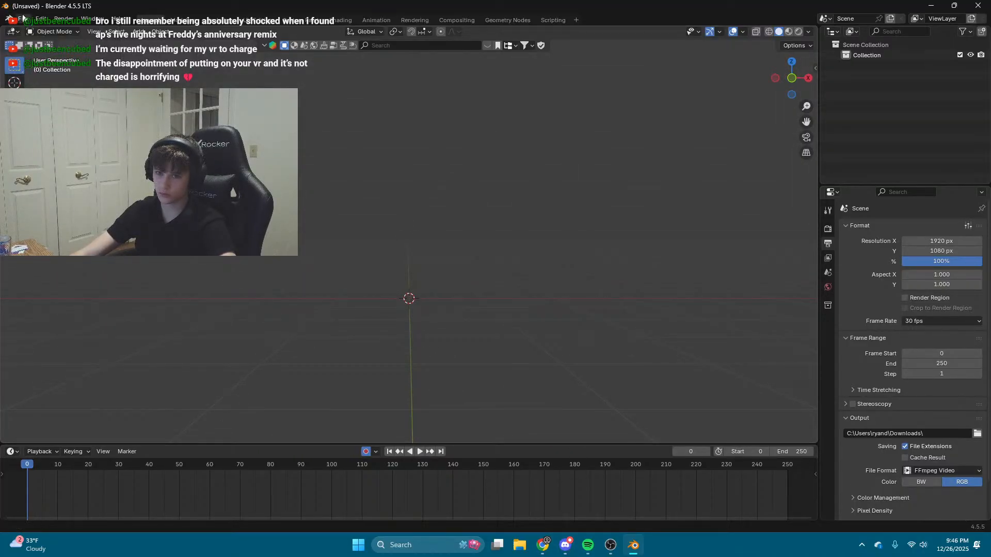
{"action": "key", "text": "shift+F1"}
{"action": "left_click", "coordinate": [269, 358]}
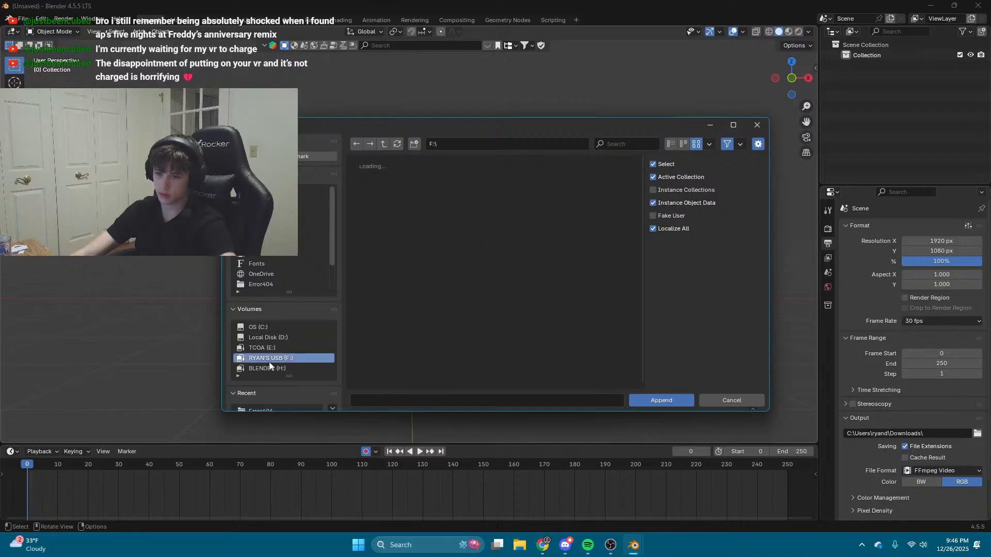
{"action": "scroll", "coordinate": [289, 360], "scroll_direction": "down", "scroll_amount": 3}
{"action": "left_click", "coordinate": [287, 287]}
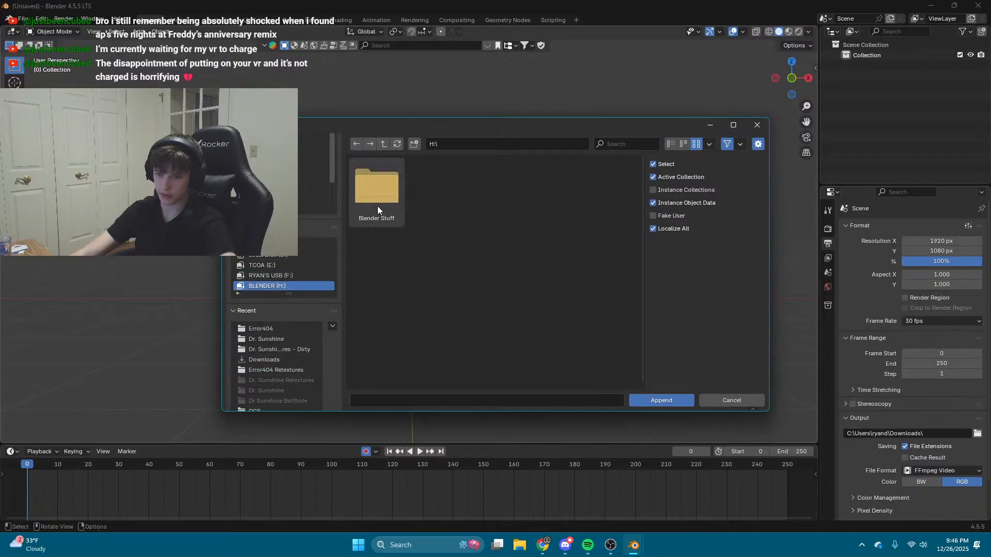
{"action": "double_click", "coordinate": [377, 191]}
{"action": "scroll", "coordinate": [454, 237], "scroll_direction": "down", "scroll_amount": 2}
{"action": "scroll", "coordinate": [518, 333], "scroll_direction": "up", "scroll_amount": 2}
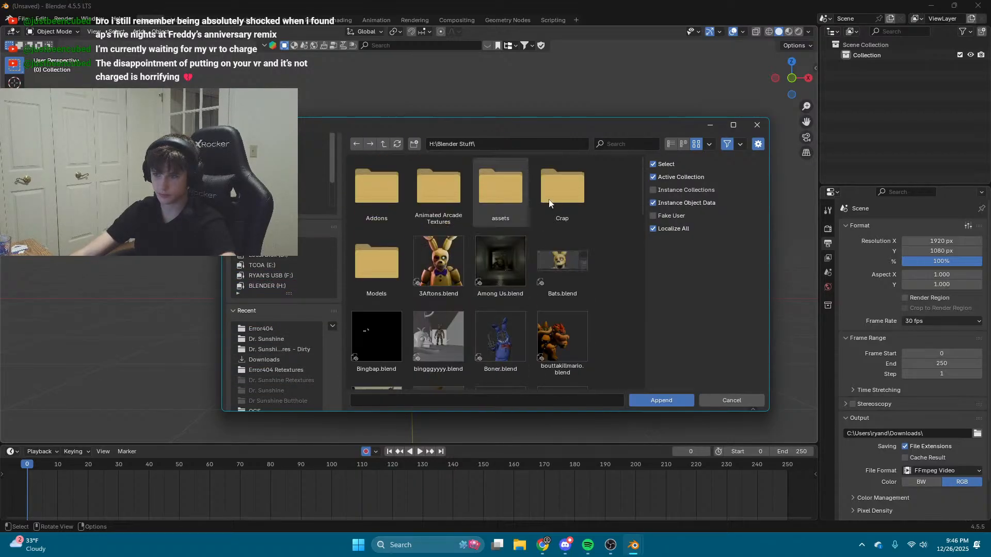
Step: Go down through Models\FNAF\Characters\FNAF\OCS to the Dr. Sunshine folder
{"action": "double_click", "coordinate": [376, 188]}
{"action": "double_click", "coordinate": [439, 188]}
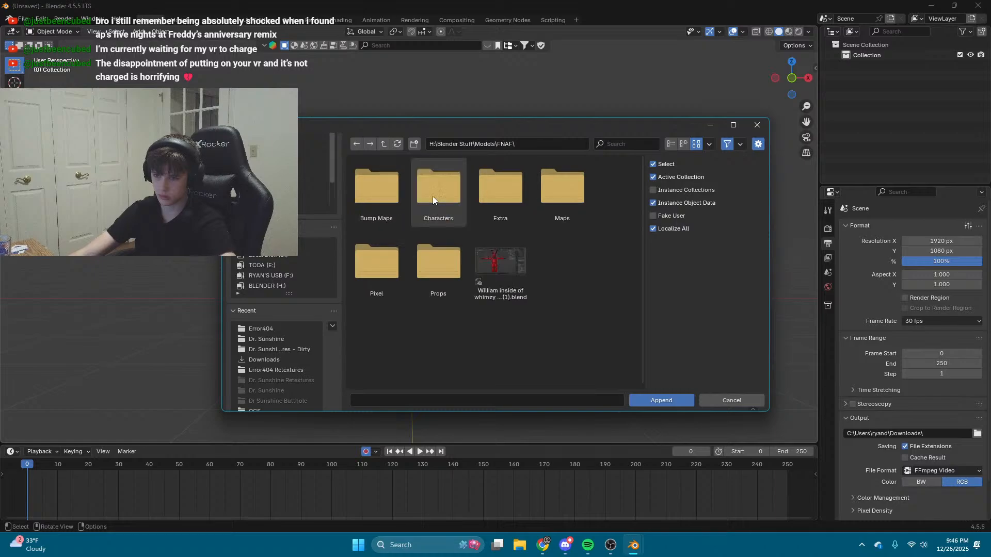
{"action": "double_click", "coordinate": [431, 192]}
{"action": "double_click", "coordinate": [376, 185]}
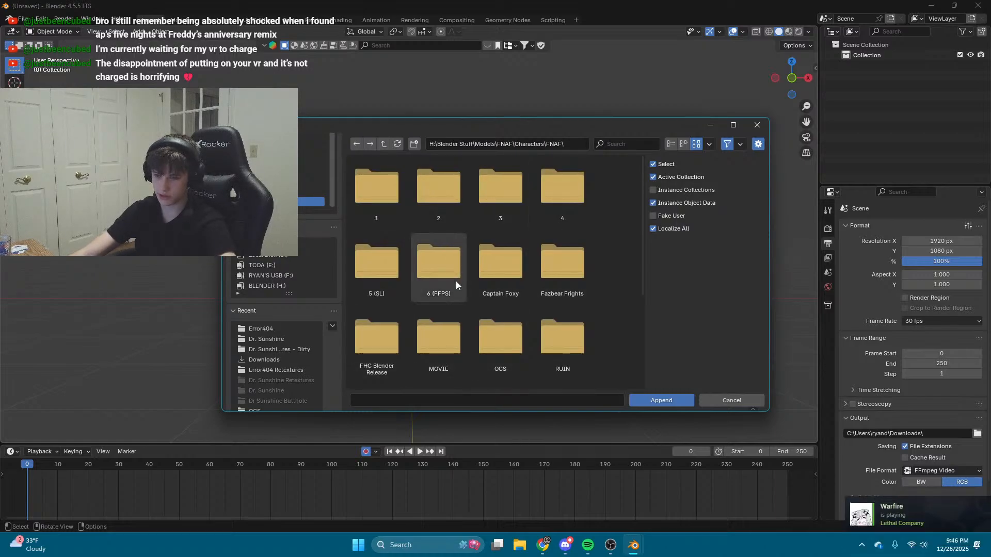
{"action": "scroll", "coordinate": [460, 336], "scroll_direction": "down", "scroll_amount": 3}
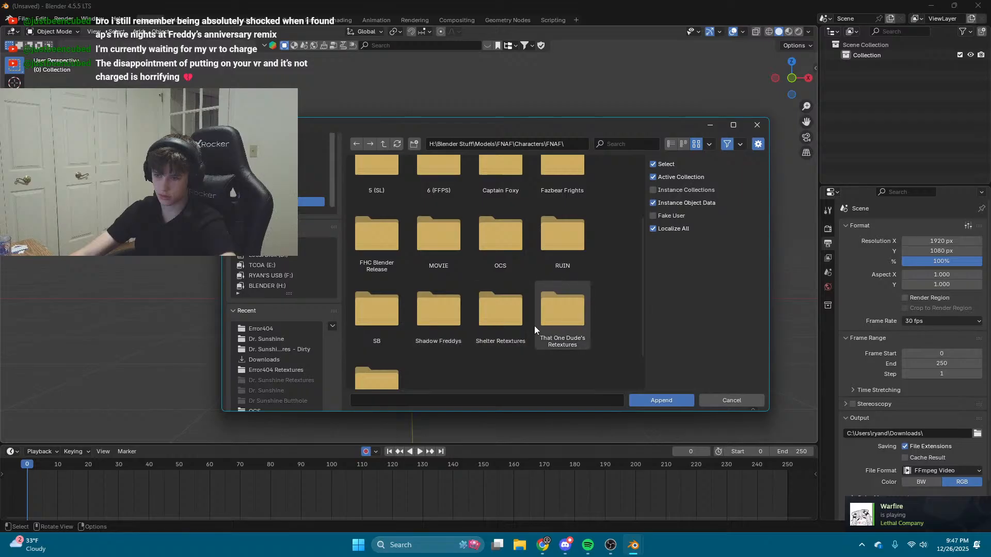
{"action": "scroll", "coordinate": [521, 321], "scroll_direction": "up", "scroll_amount": 1}
{"action": "double_click", "coordinate": [489, 279]}
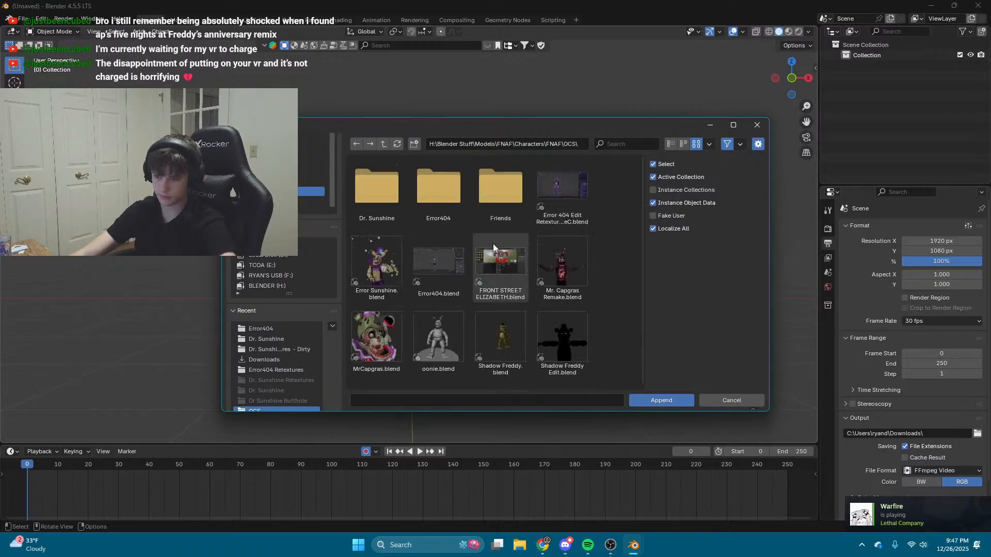
{"action": "double_click", "coordinate": [384, 199]}
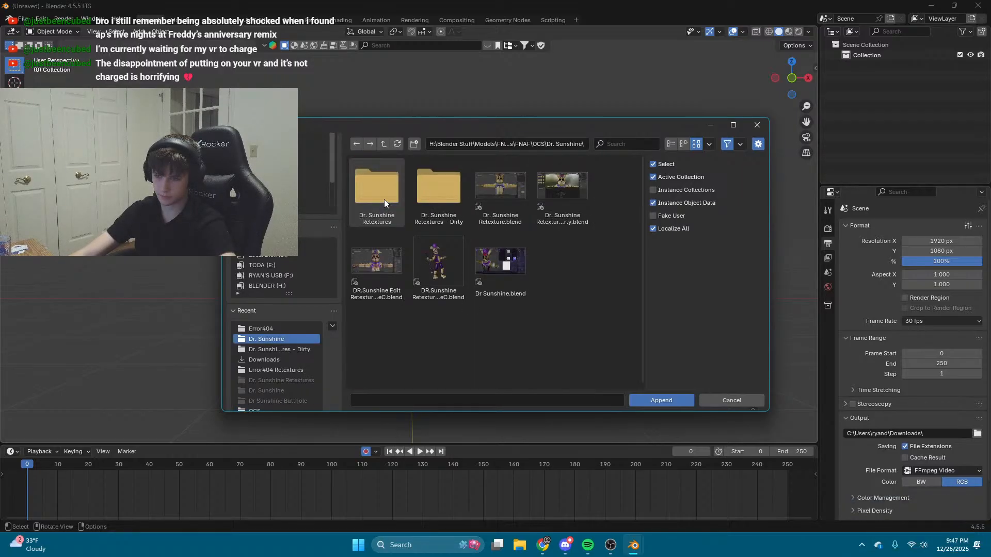
Step: Append all collections from the Dr. Sunshine Retexture - Dirty blend file and bring the character's face into view
{"action": "double_click", "coordinate": [563, 185]}
{"action": "double_click", "coordinate": [500, 187]}
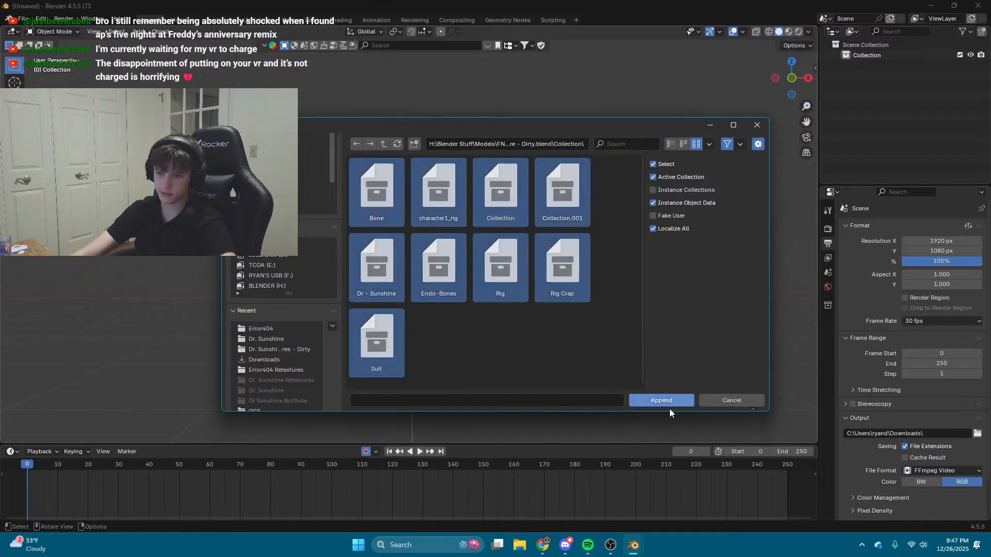
{"action": "left_click", "coordinate": [661, 400]}
{"action": "key", "text": "shift+grave"}
{"action": "key", "text": "w"}
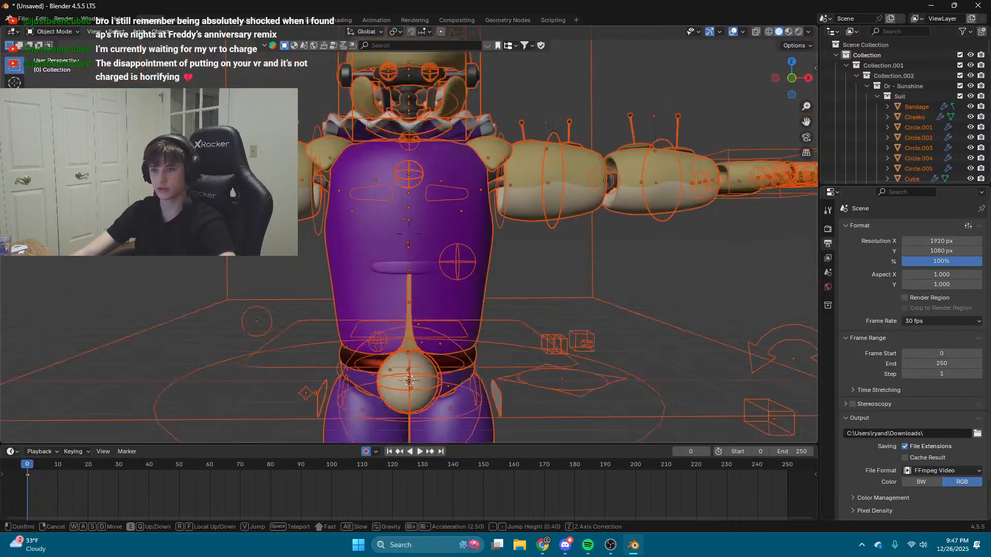
{"action": "key", "text": "a"}
{"action": "left_click", "coordinate": [748, 21]}
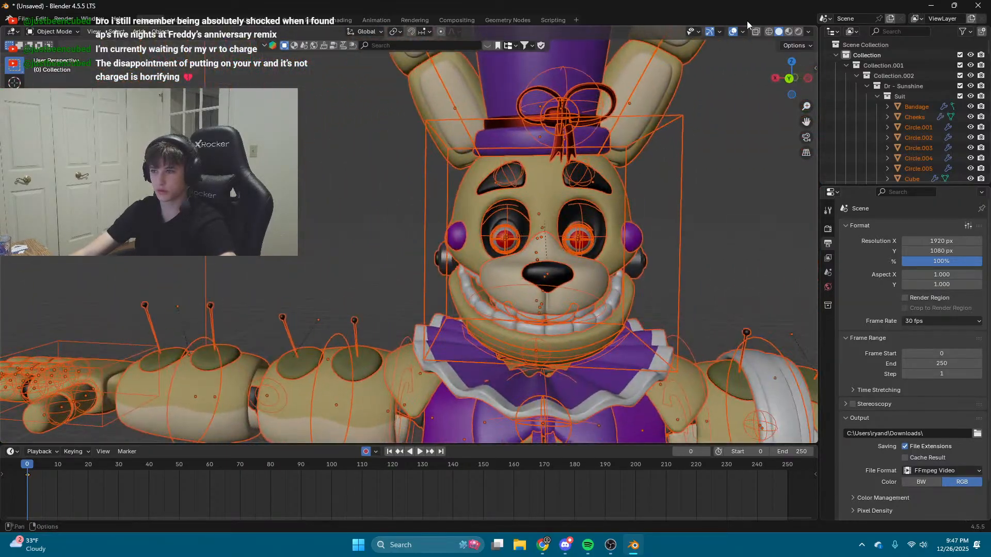
Step: Switch the viewport to Material Preview and examine the textures on the character's eye and stitched torso
{"action": "left_click", "coordinate": [787, 34]}
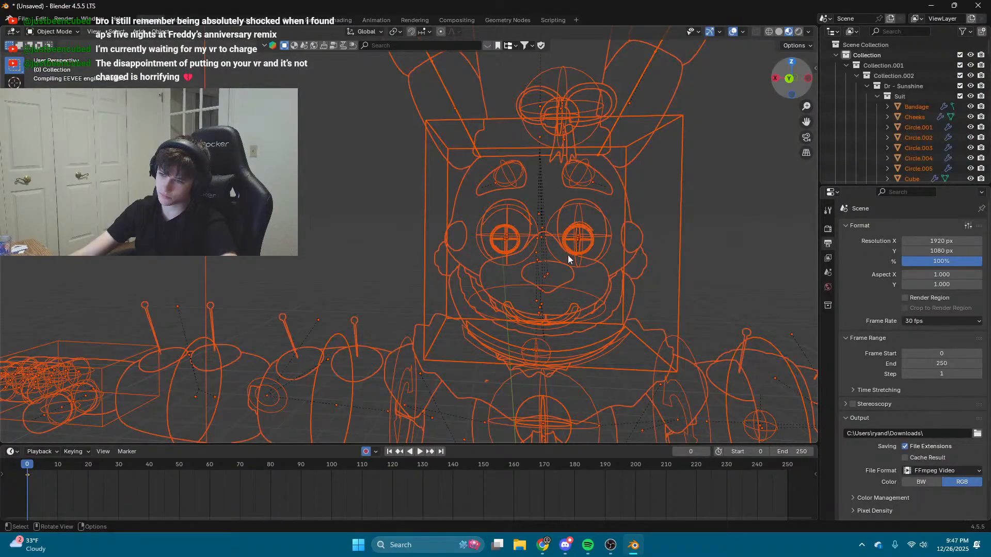
{"action": "key", "text": "shift+grave"}
{"action": "key", "text": "w"}
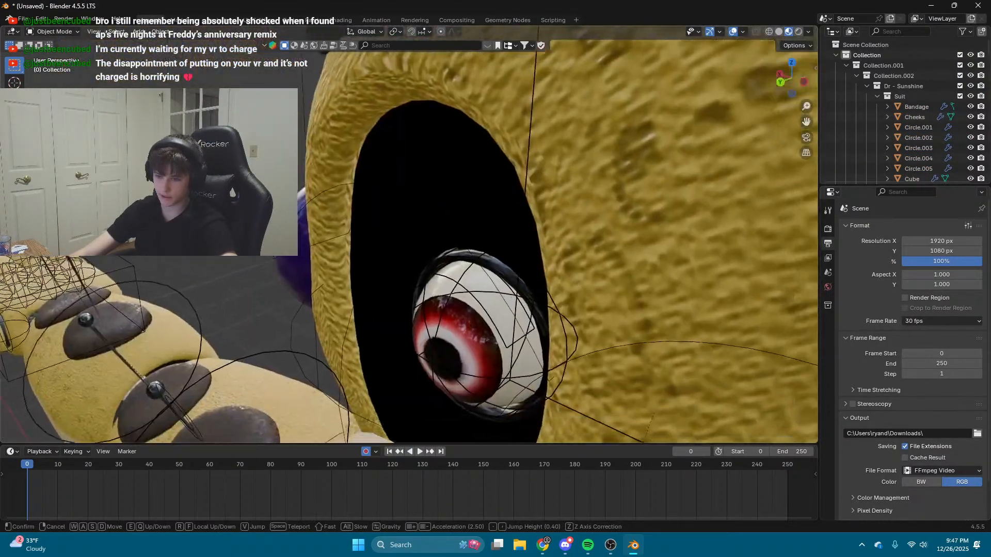
{"action": "key", "text": "shift+s"}
{"action": "key", "text": "w"}
{"action": "left_click", "coordinate": [632, 244]}
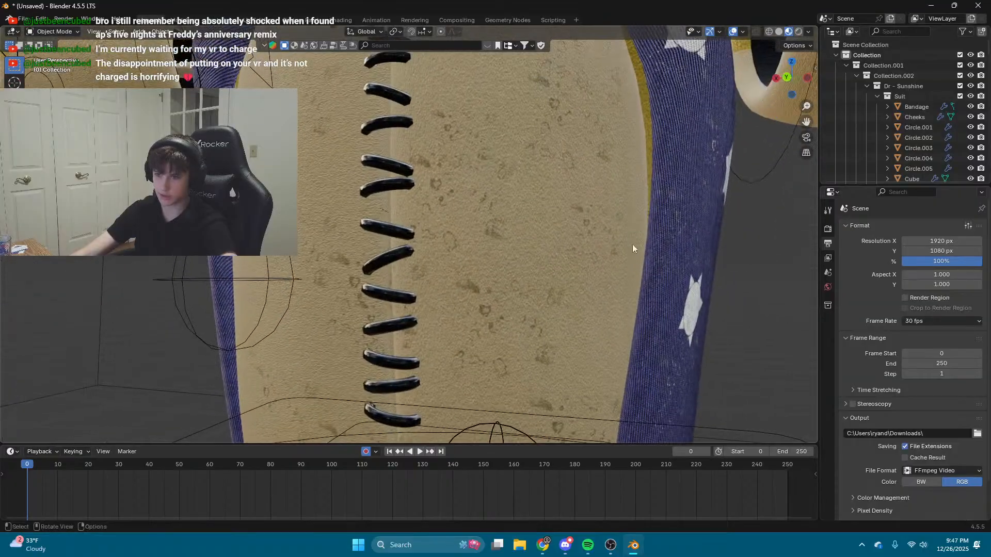
Step: Start a new General file without saving the current scene
{"action": "left_click", "coordinate": [23, 18]}
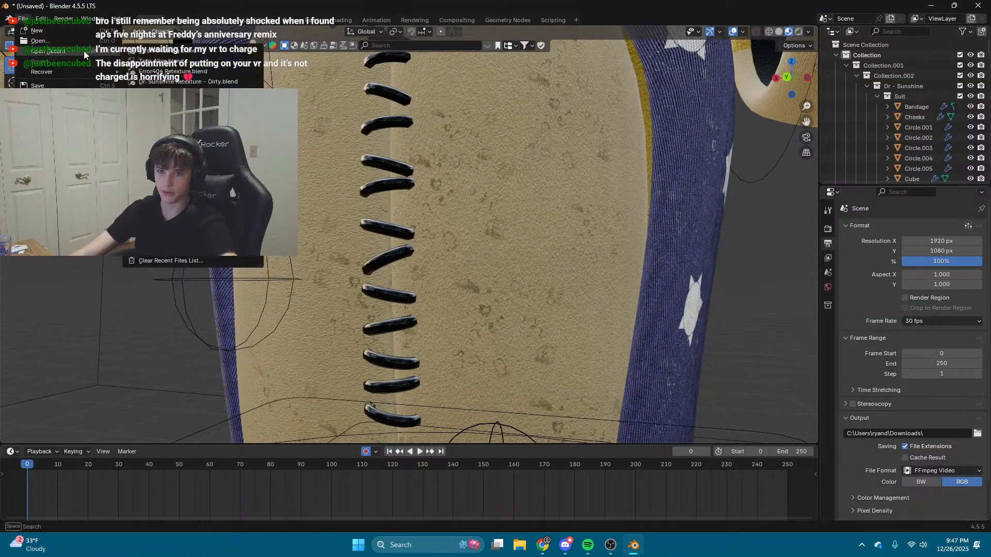
{"action": "left_click", "coordinate": [144, 29]}
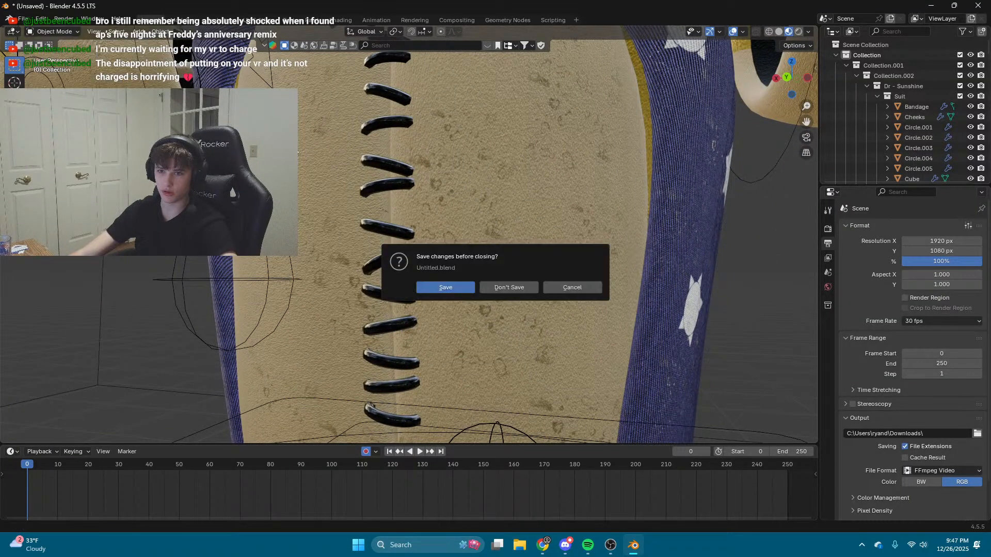
{"action": "left_click", "coordinate": [509, 288]}
Step: Start an Append and return from the Dirty retexture's collections to the Dr. Sunshine folder
{"action": "left_click", "coordinate": [22, 18]}
{"action": "left_click", "coordinate": [43, 139]}
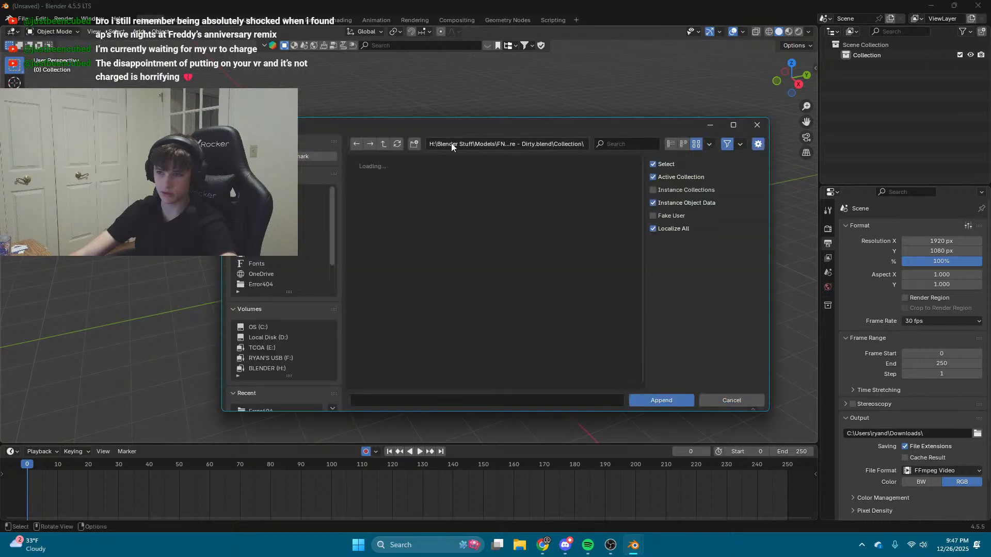
{"action": "left_click", "coordinate": [499, 145]}
{"action": "left_click_drag", "start_coordinate": [497, 145], "coordinate": [663, 162]}
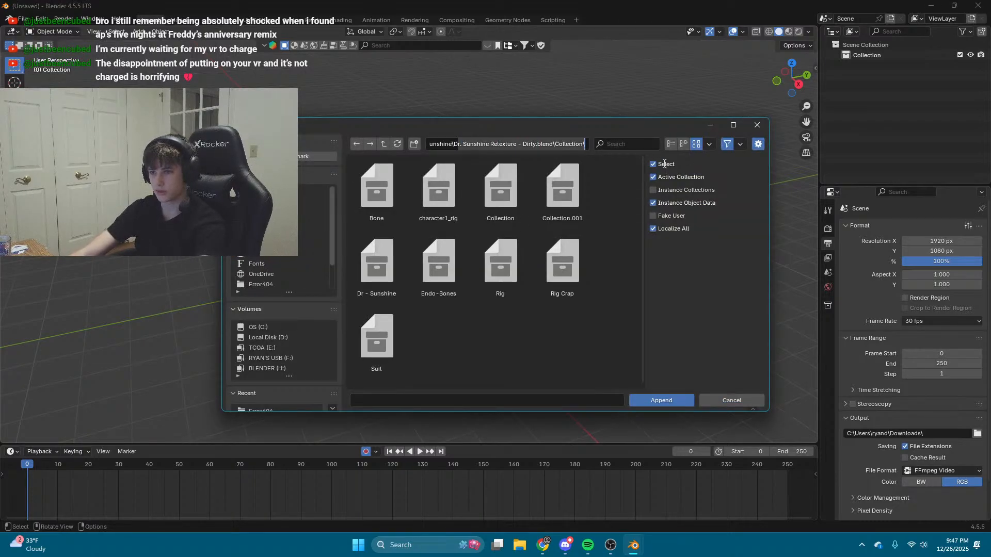
{"action": "key", "text": "BackSpace"}
{"action": "key", "text": "BackSpace"}
{"action": "key", "text": "Return"}
Step: Append all collections from Dr. Sunshine Retexture.blend and face the character from the front
{"action": "double_click", "coordinate": [503, 194]}
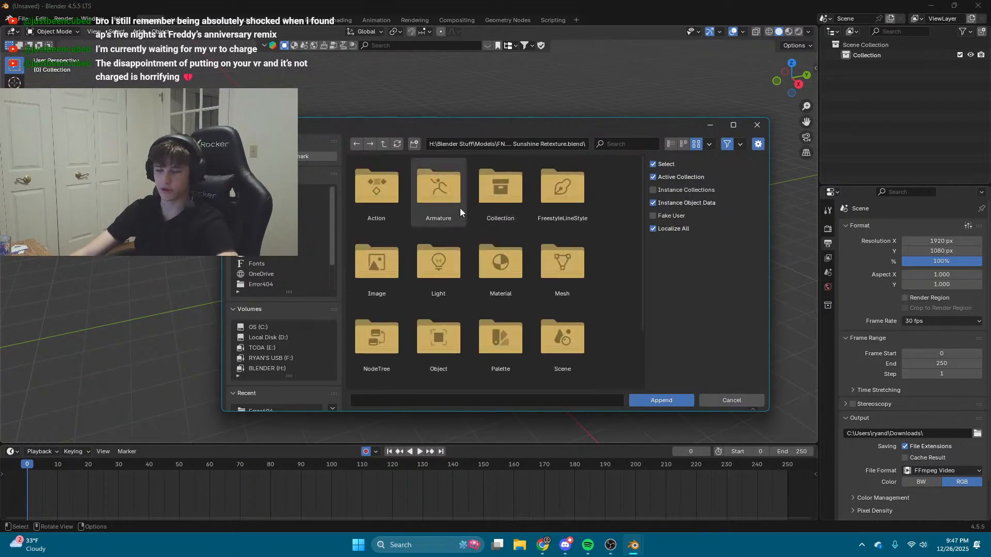
{"action": "double_click", "coordinate": [511, 189]}
{"action": "left_click", "coordinate": [659, 398]}
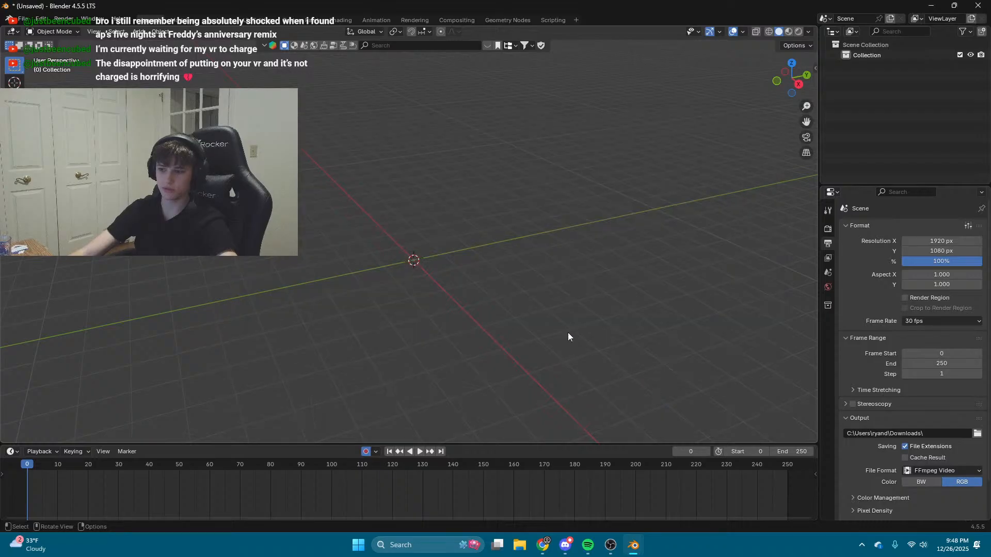
{"action": "key", "text": "shift+grave"}
{"action": "key", "text": "d"}
{"action": "key", "text": "w"}
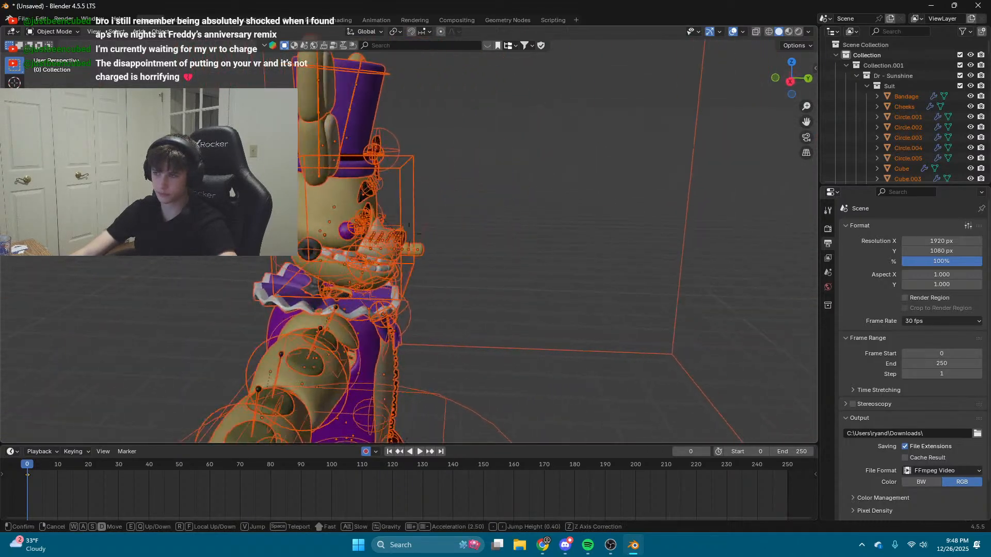
{"action": "key", "text": "s"}
{"action": "left_click", "coordinate": [409, 233]}
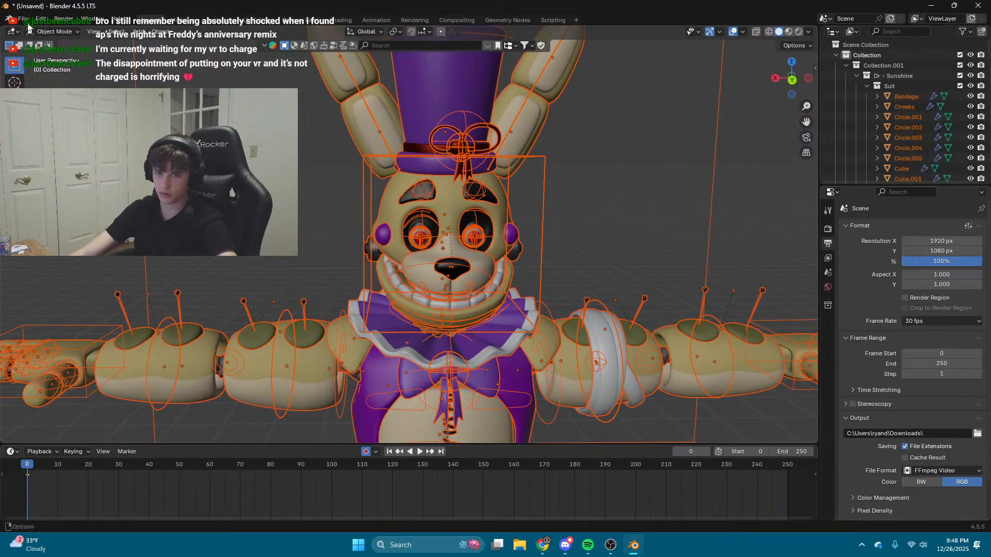
Step: Start another Append and move from the Dr. Sunshine Retexture collections to the Error404 folder inside OCS
{"action": "left_click", "coordinate": [24, 19]}
{"action": "left_click", "coordinate": [41, 140]}
{"action": "double_click", "coordinate": [526, 143]}
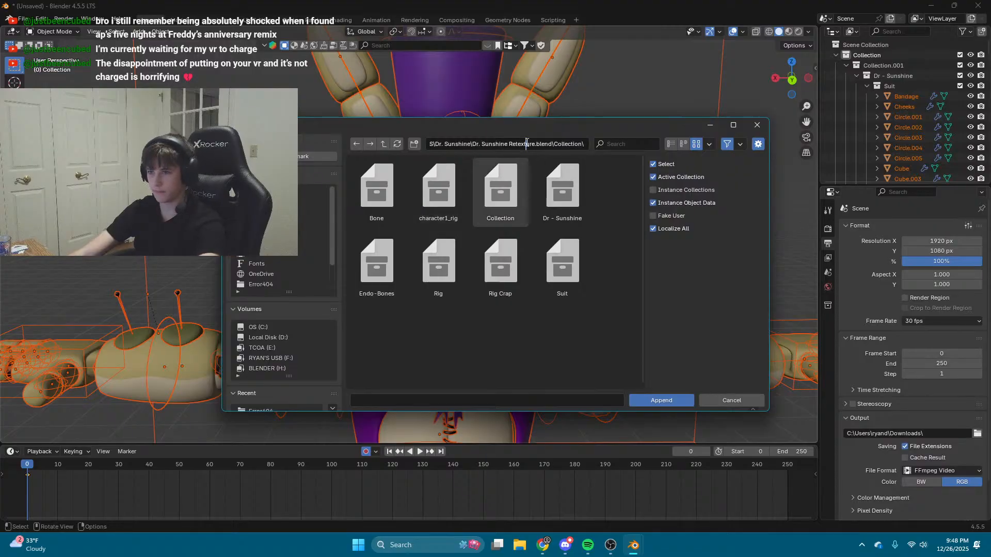
{"action": "left_click_drag", "start_coordinate": [471, 142], "coordinate": [799, 147]}
{"action": "key", "text": "BackSpace"}
{"action": "key", "text": "Return"}
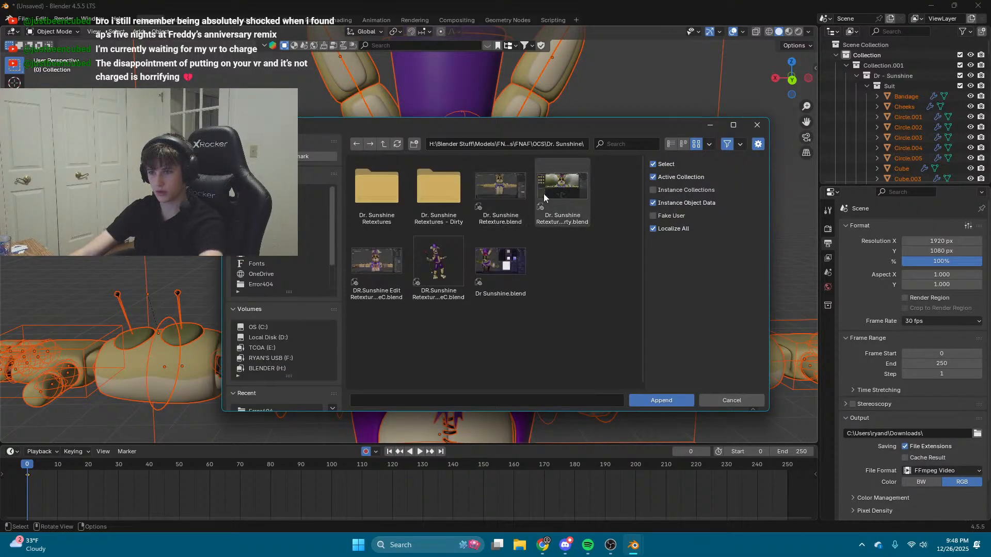
{"action": "left_click", "coordinate": [551, 144]}
{"action": "left_click", "coordinate": [551, 143]}
{"action": "left_click_drag", "start_coordinate": [551, 143], "coordinate": [621, 163]}
{"action": "key", "text": "BackSpace"}
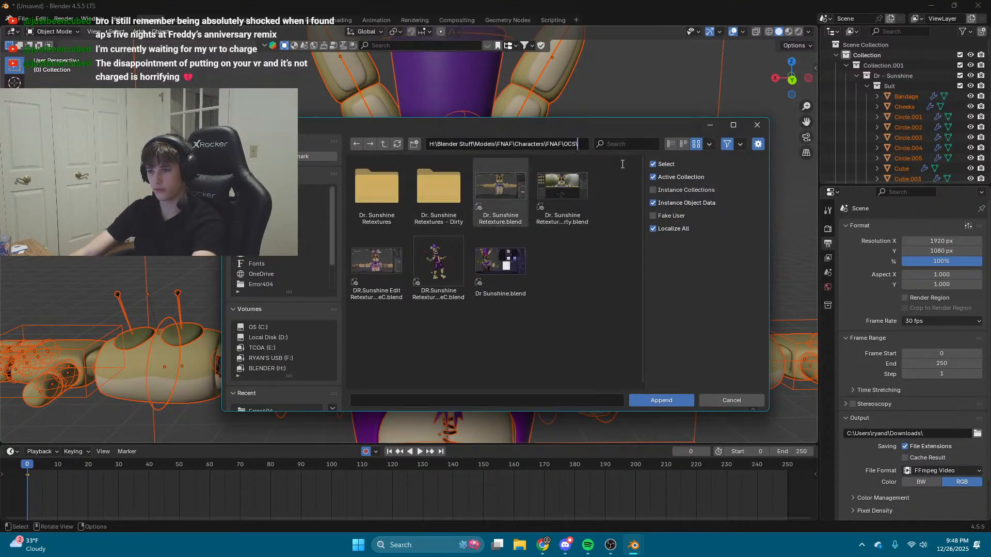
{"action": "key", "text": "Return"}
{"action": "double_click", "coordinate": [427, 188]}
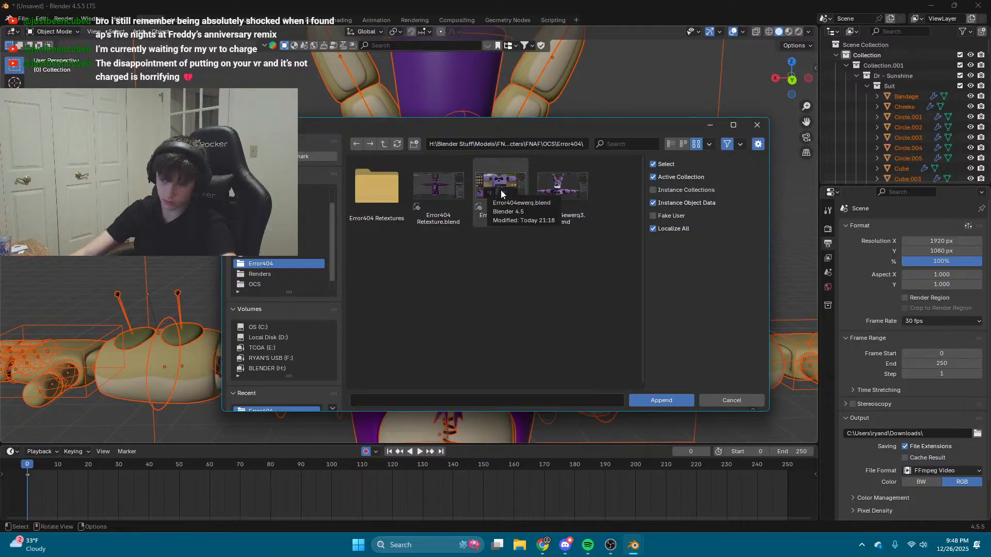
Step: Append all collections from Error404ewerq3.blend: Collection, Collection 1, Collection 2 and Collection 11
{"action": "double_click", "coordinate": [557, 199]}
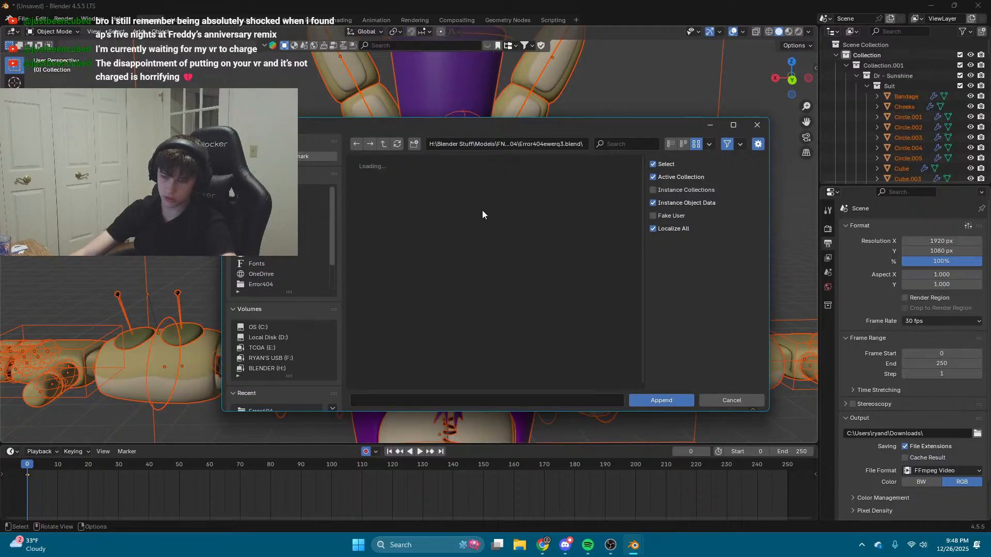
{"action": "double_click", "coordinate": [500, 191]}
{"action": "key", "text": "a"}
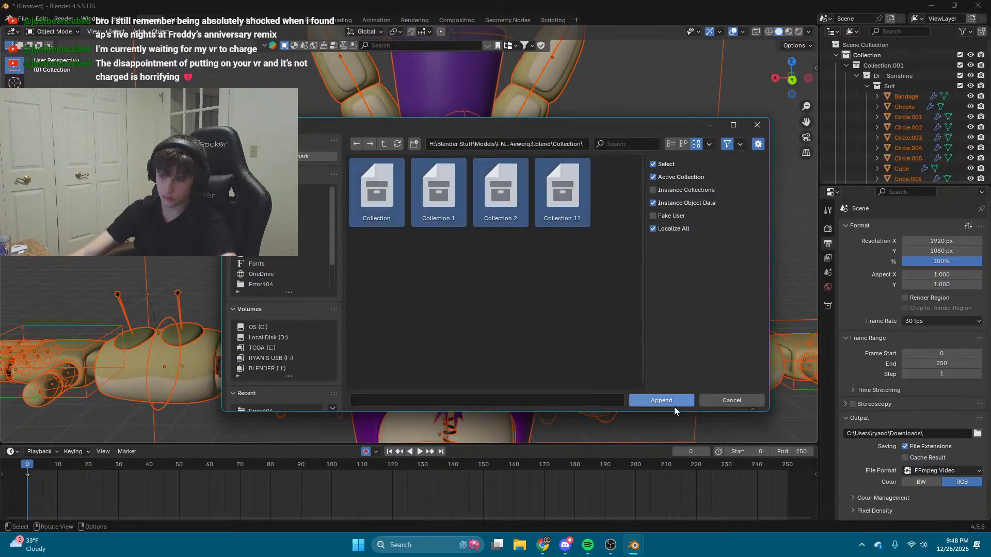
{"action": "left_click", "coordinate": [673, 403]}
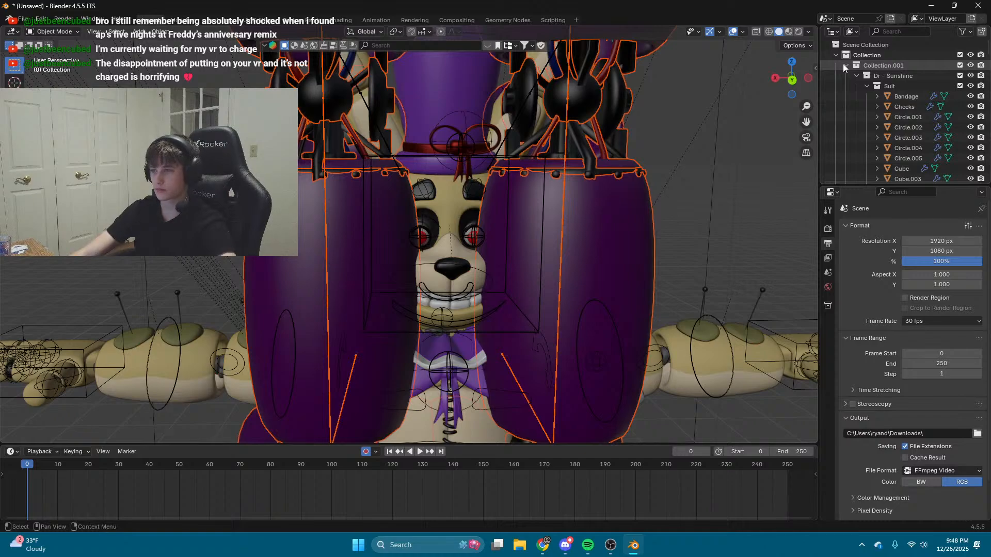
Step: Delete the light and camera collections, Collection 2 and Collection 11, inside Collection.002 together with their contents
{"action": "left_click", "coordinate": [850, 66]}
{"action": "left_click", "coordinate": [846, 66]}
{"action": "left_click", "coordinate": [851, 76]}
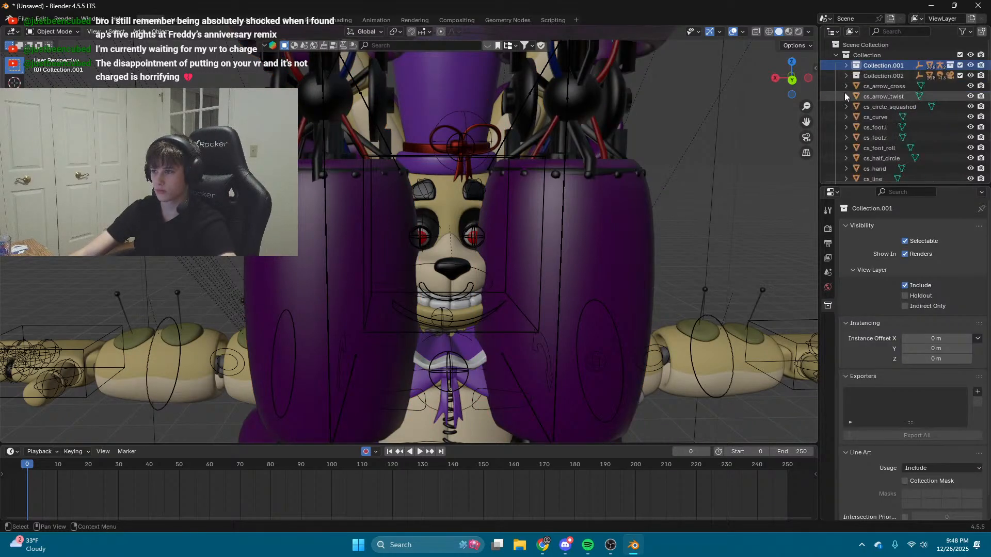
{"action": "left_click", "coordinate": [853, 85]}
{"action": "left_click", "coordinate": [854, 99]}
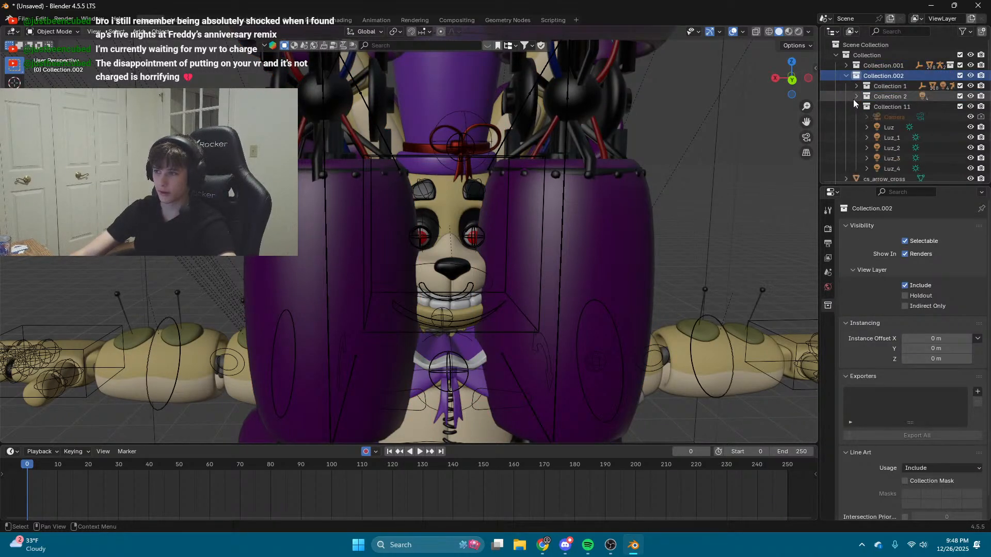
{"action": "left_click", "coordinate": [861, 109]}
{"action": "left_click", "coordinate": [859, 110]}
{"action": "left_click", "coordinate": [894, 97], "text": "ctrl"}
{"action": "right_click", "coordinate": [894, 97]}
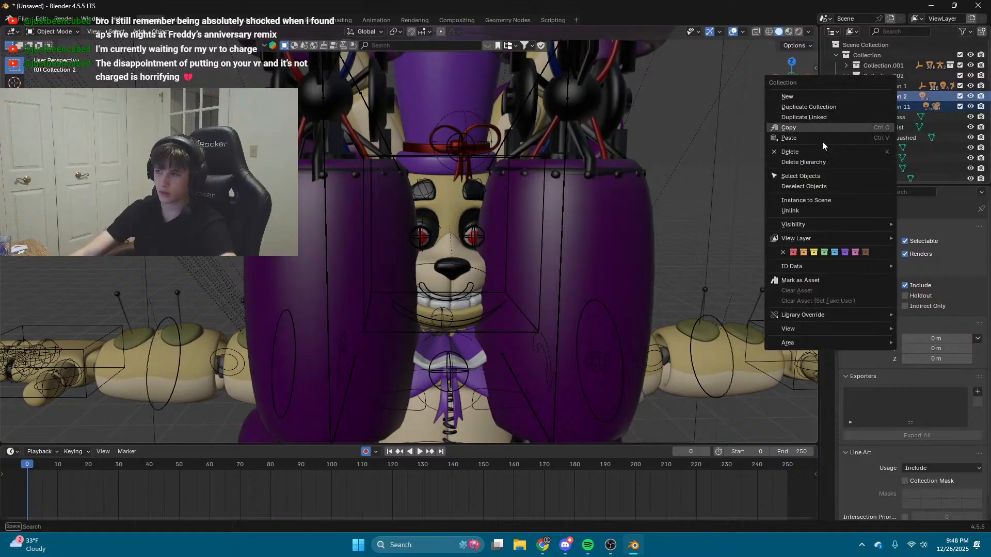
{"action": "left_click", "coordinate": [803, 163]}
Step: Delete the loose widget objects from cs_arrow_cross through the last WGT-rig upper eyelid object
{"action": "left_click", "coordinate": [875, 97]}
{"action": "scroll", "coordinate": [872, 105], "scroll_direction": "down", "scroll_amount": 10}
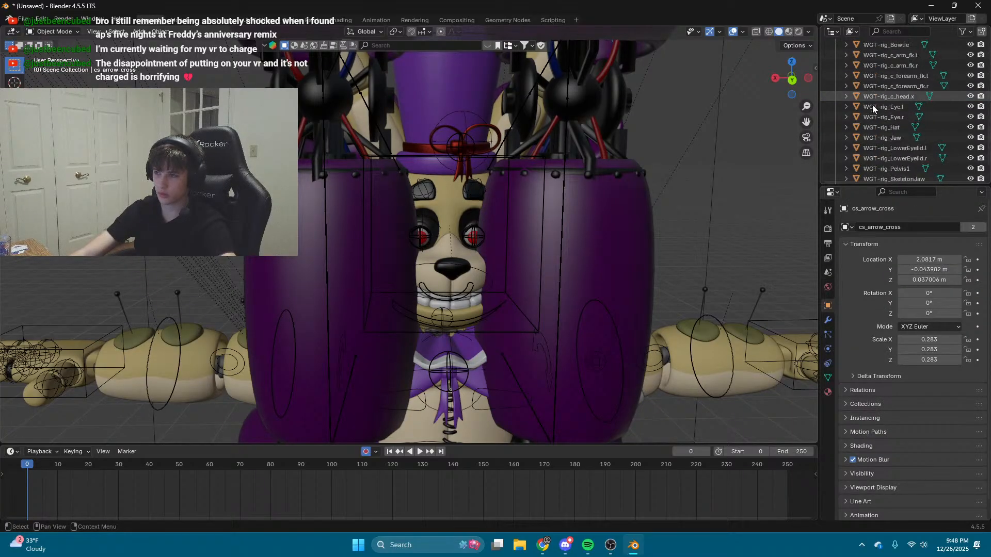
{"action": "left_click", "coordinate": [887, 174], "text": "shift"}
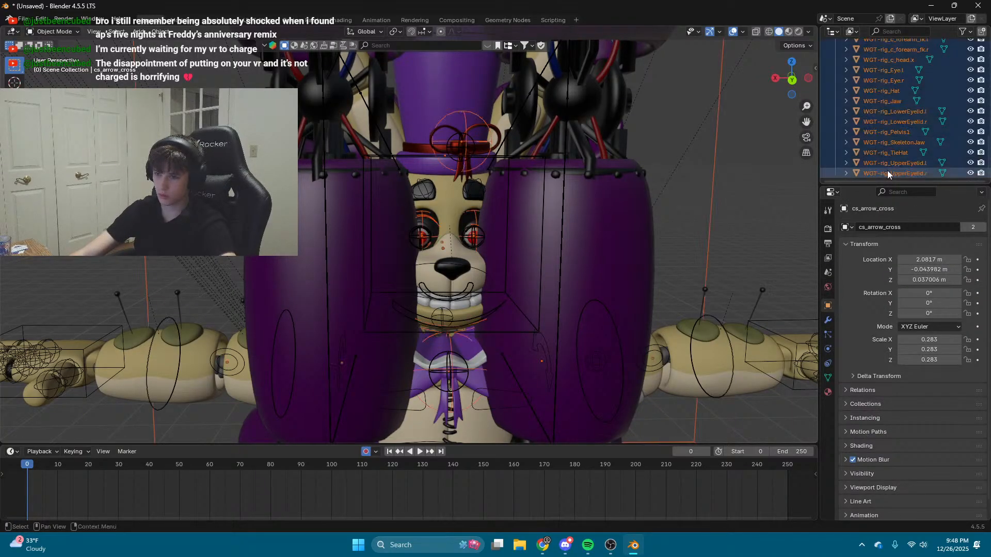
{"action": "right_click", "coordinate": [887, 173]}
{"action": "left_click", "coordinate": [863, 195]}
Step: Undo the deletion of the loose widget objects, restoring them to the scene with their selection
{"action": "left_click", "coordinate": [565, 158]}
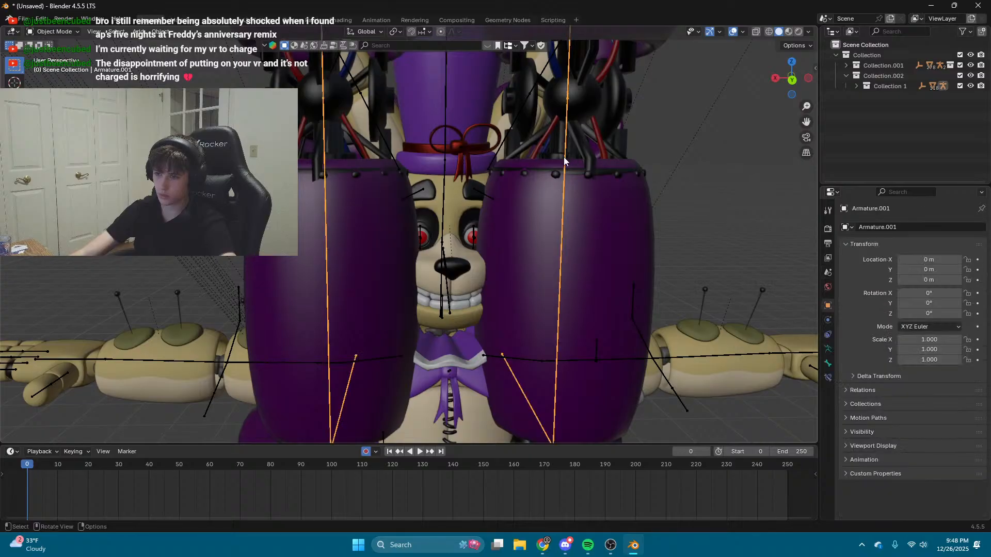
{"action": "scroll", "coordinate": [564, 175], "scroll_direction": "down", "scroll_amount": 13}
{"action": "scroll", "coordinate": [565, 175], "scroll_direction": "up", "scroll_amount": 3}
{"action": "key", "text": "ctrl+z"}
{"action": "key", "text": "ctrl+z"}
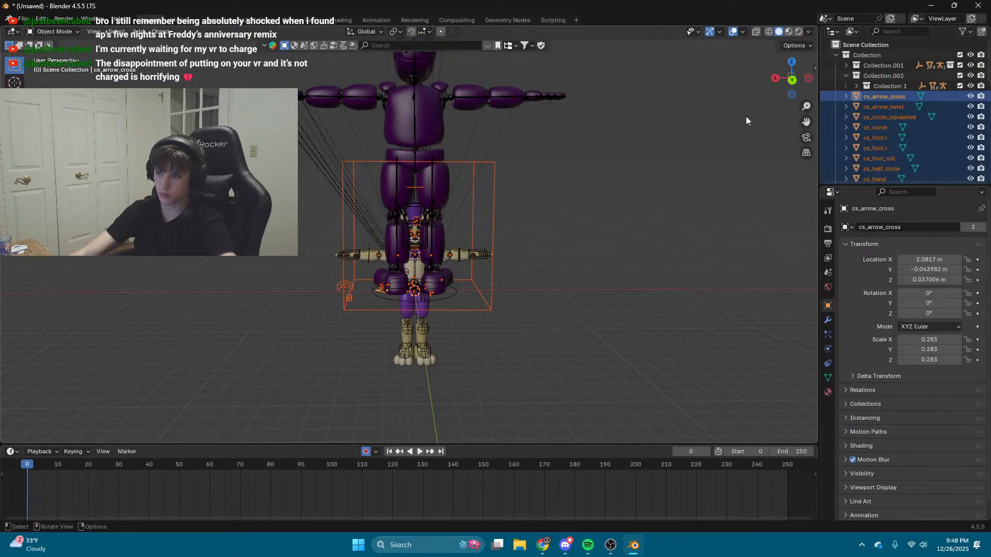
Step: Move the selected loose widget objects into Collection.001, then toggle Collection.001 and Collection.002 off and on to check their contents
{"action": "left_click", "coordinate": [846, 76]}
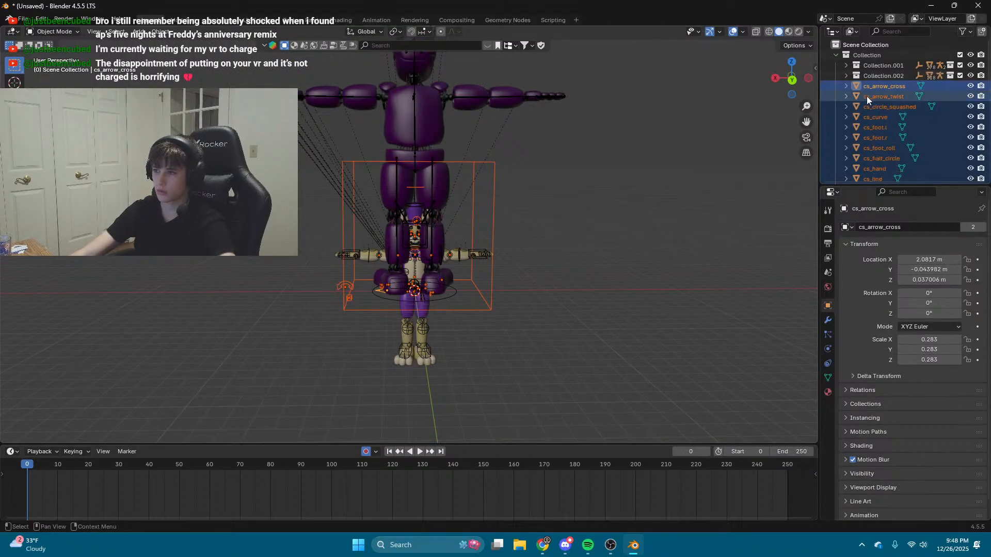
{"action": "right_click", "coordinate": [880, 88]}
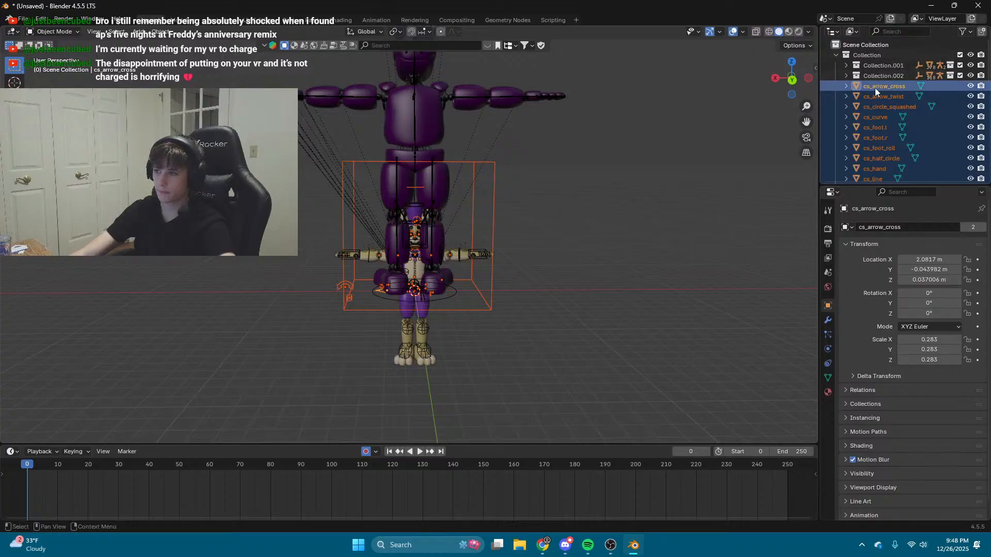
{"action": "left_click_drag", "start_coordinate": [875, 88], "coordinate": [900, 67]}
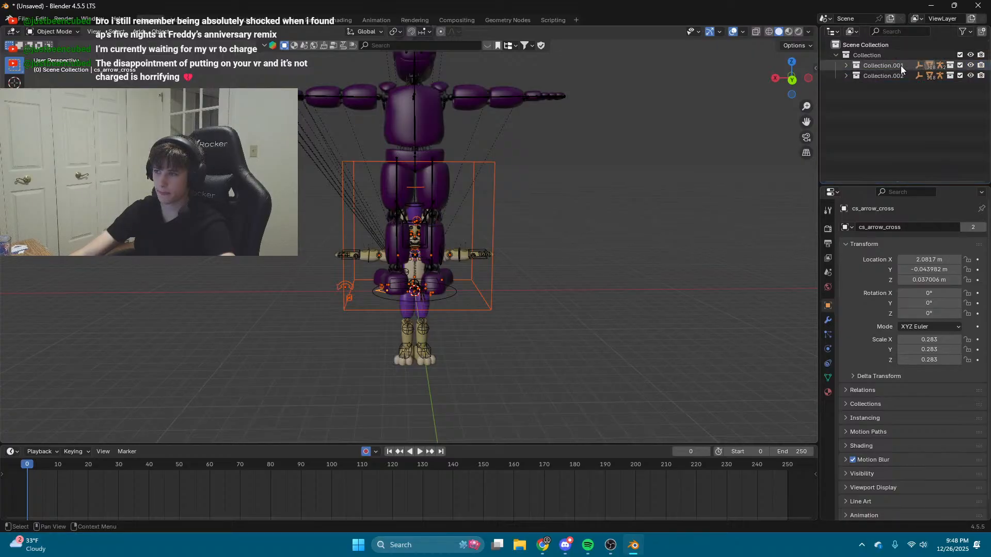
{"action": "left_click", "coordinate": [959, 66]}
{"action": "left_click", "coordinate": [959, 65]}
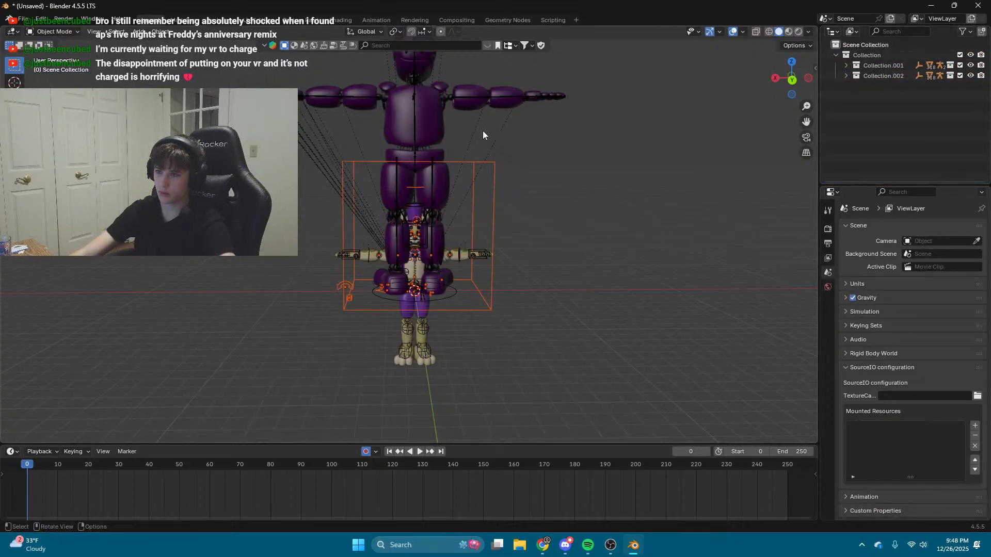
{"action": "left_click", "coordinate": [960, 77]}
{"action": "left_click", "coordinate": [960, 77]}
Step: Scale the purple rabbit's armature down to about 0.517 and lower it along Z to about -5.13 m
{"action": "left_click", "coordinate": [414, 115]}
{"action": "key", "text": "s"}
{"action": "left_click", "coordinate": [429, 179]}
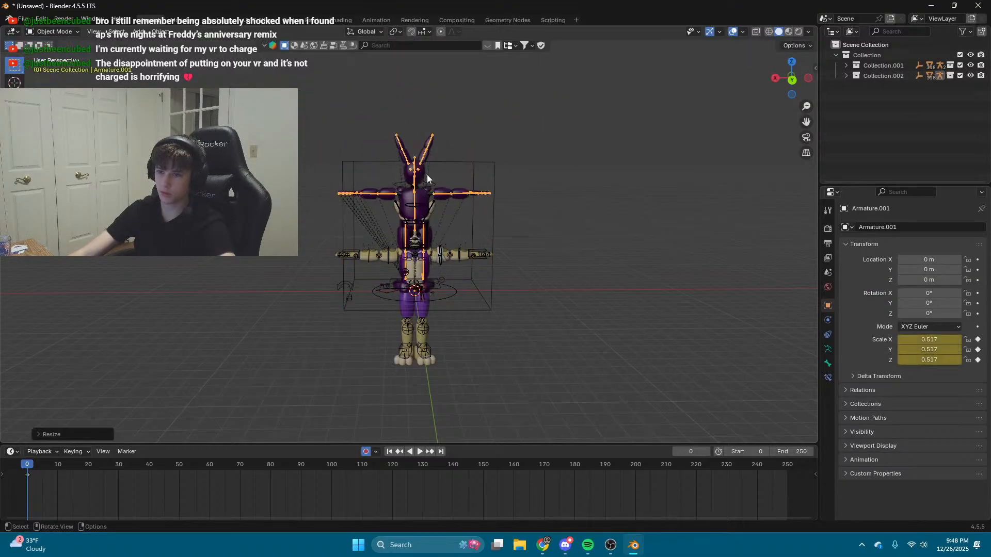
{"action": "key", "text": "g"}
{"action": "key", "text": "z"}
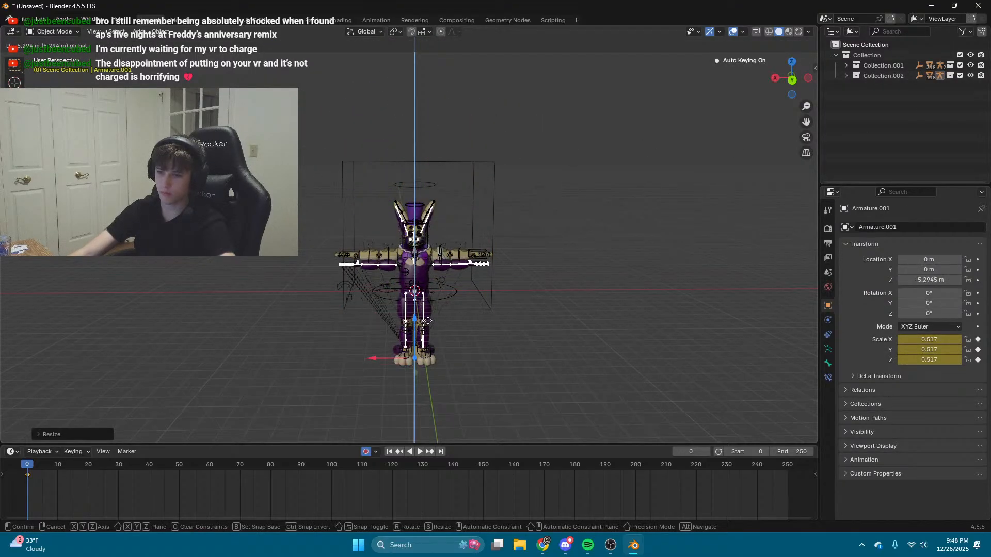
{"action": "left_click", "coordinate": [424, 321]}
{"action": "scroll", "coordinate": [421, 330], "scroll_direction": "up", "scroll_amount": 5}
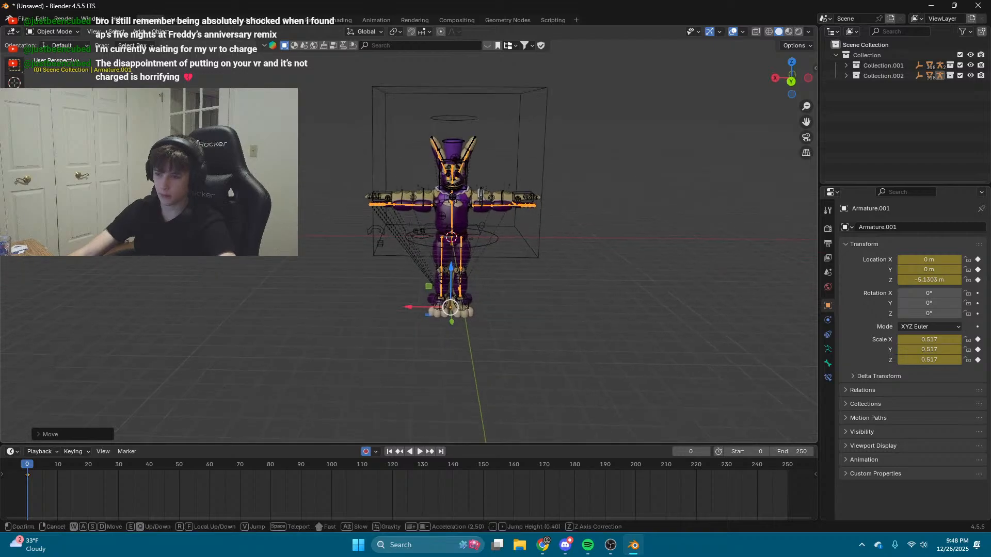
{"action": "scroll", "coordinate": [420, 336], "scroll_direction": "up", "scroll_amount": 3}
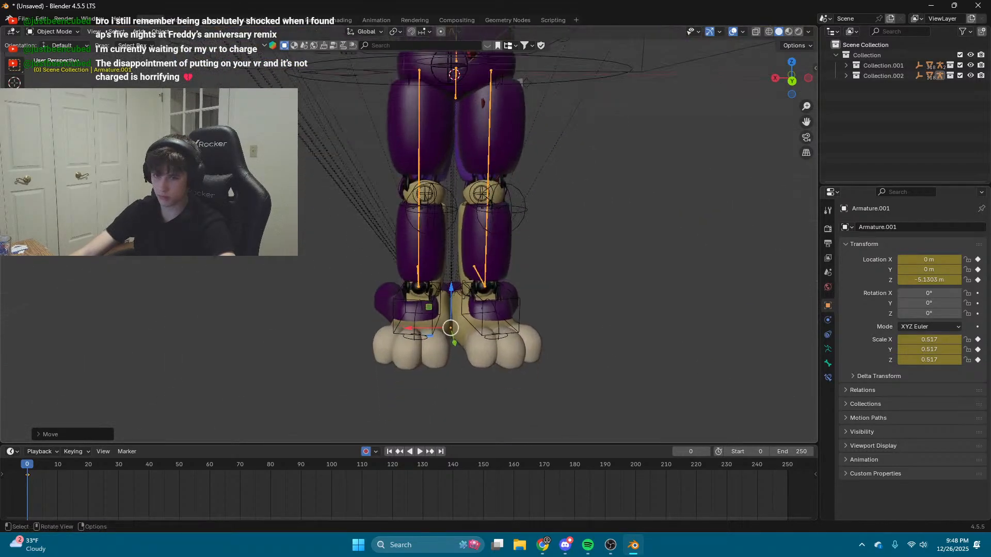
Step: Rotate the purple rabbit's armature around Z and set its Z rotation to 180°
{"action": "left_click", "coordinate": [14, 120]}
{"action": "left_click_drag", "start_coordinate": [468, 345], "coordinate": [267, 198]}
{"action": "left_click", "coordinate": [924, 313]}
{"action": "type", "text": "180"}
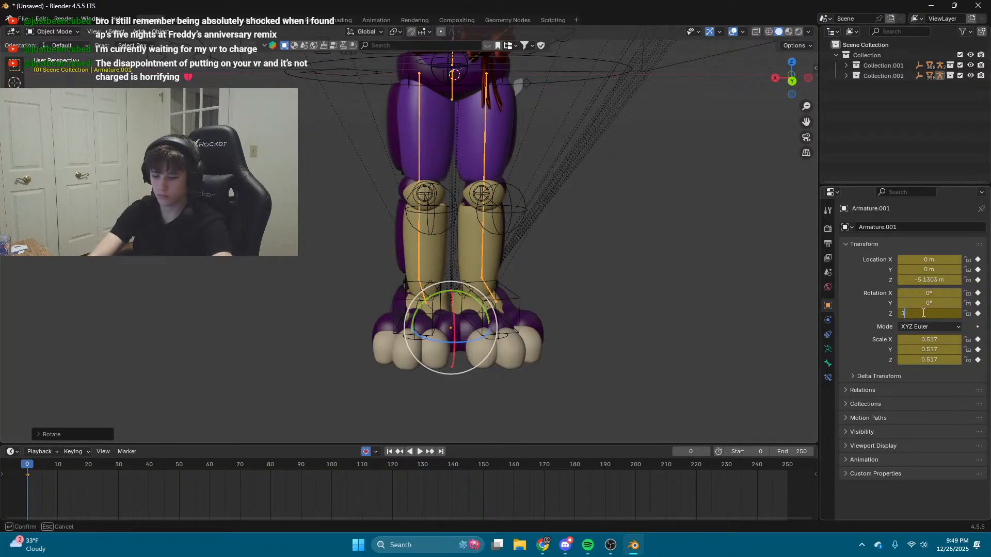
{"action": "key", "text": "Return"}
Step: Align the purple rabbit's feet with the other character's by moving its armature to about -5.34 m on Z and 0.29 m on Y
{"action": "key", "text": "g"}
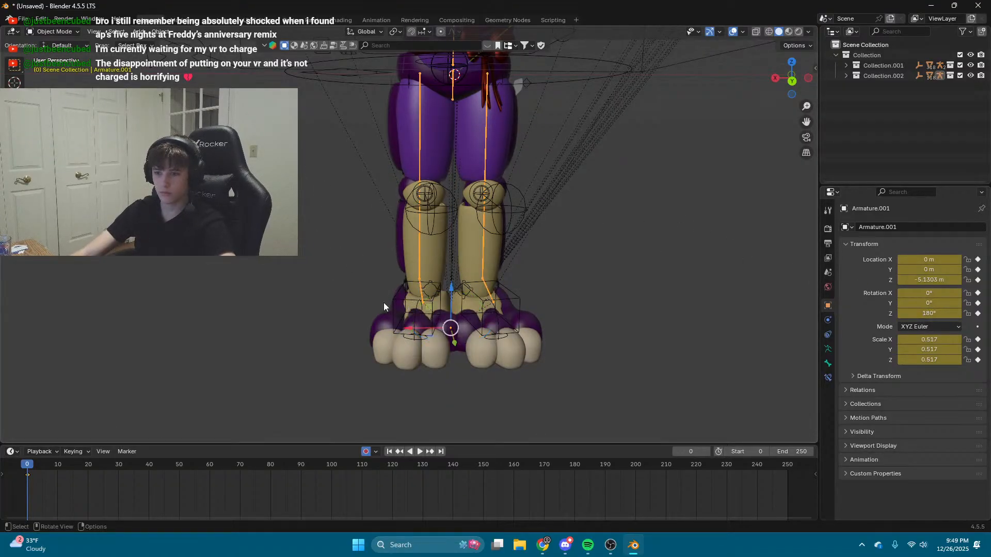
{"action": "key", "text": "z"}
{"action": "left_click_drag", "start_coordinate": [449, 302], "coordinate": [449, 312]}
{"action": "scroll", "coordinate": [405, 294], "scroll_direction": "up", "scroll_amount": 3}
{"action": "mouse_move", "coordinate": [450, 316]}
{"action": "middle_mouse_down", "text": "shift"}
{"action": "mouse_move", "coordinate": [403, 287]}
{"action": "mouse_move", "coordinate": [439, 310]}
{"action": "middle_mouse_up", "text": "shift"}
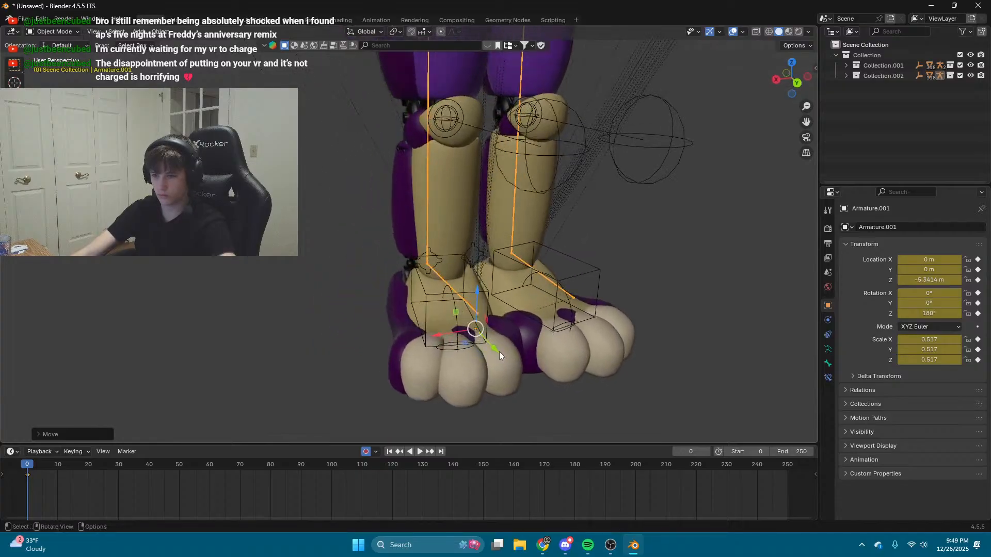
{"action": "left_click_drag", "start_coordinate": [500, 355], "coordinate": [532, 372]}
Step: Enlarge the purple rabbit's armature to a scale of about 0.561 to match the other character's height
{"action": "key", "text": "shift+grave"}
{"action": "key", "text": "e"}
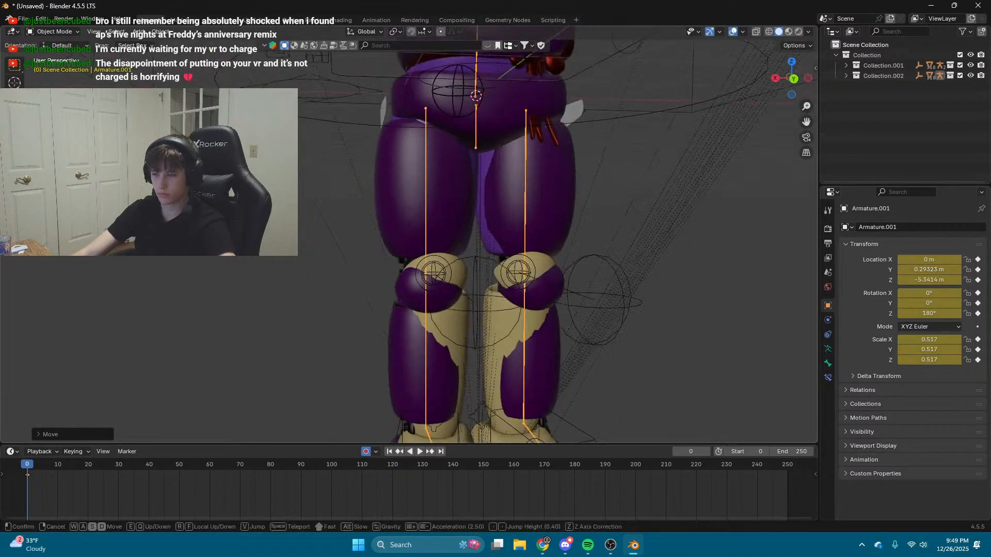
{"action": "key", "text": "s"}
{"action": "key", "text": "Return"}
{"action": "key", "text": "s"}
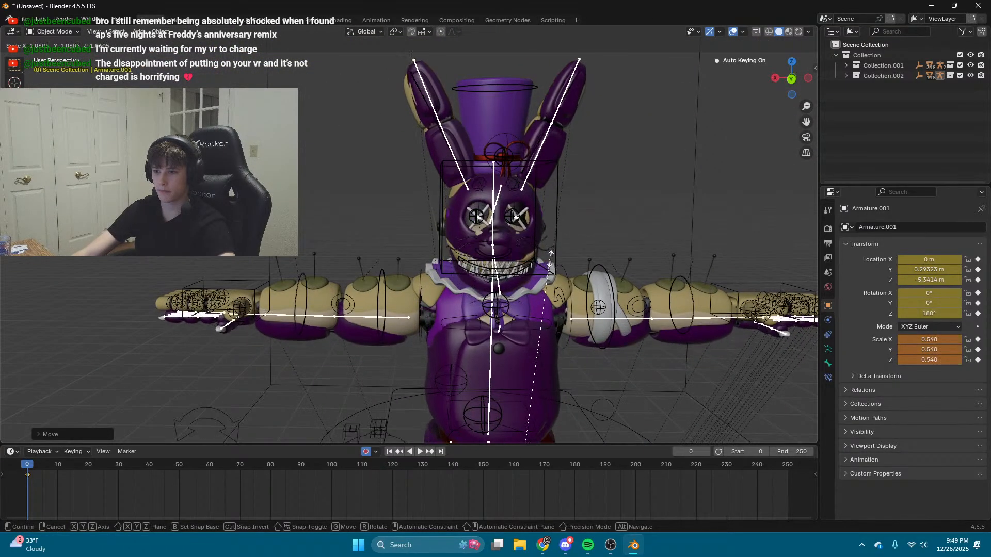
{"action": "key", "text": "Return"}
{"action": "key", "text": "shift+grave"}
{"action": "key", "text": "s"}
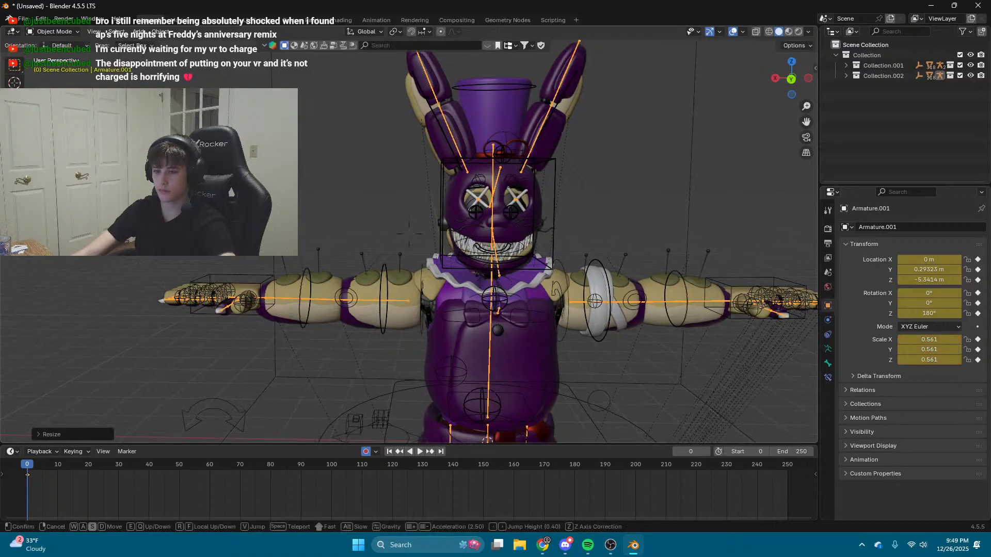
{"action": "key", "text": "Return"}
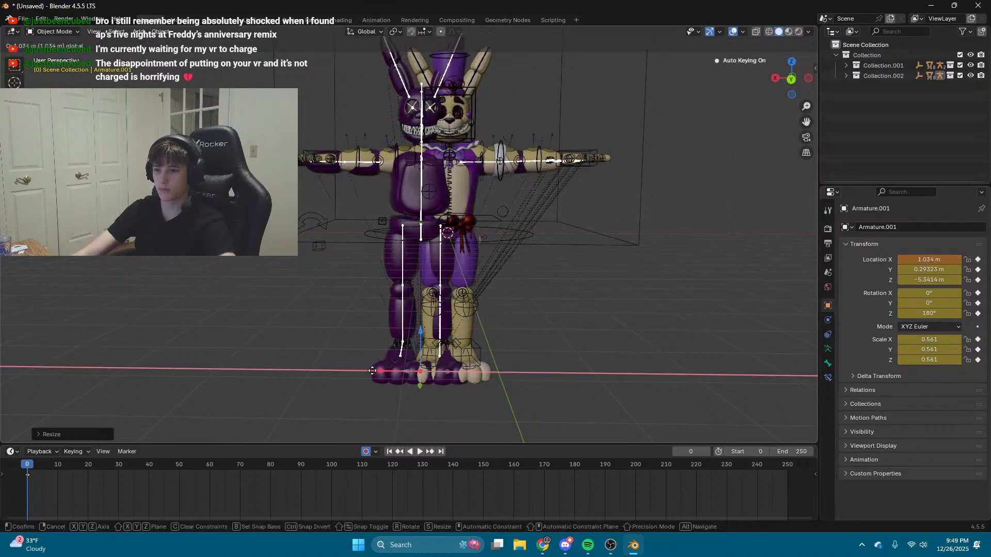
Step: Move the purple rabbit's armature along X to about 4.09 m so the characters stand side by side
{"action": "key", "text": "g"}
{"action": "key", "text": "x"}
{"action": "key", "text": "Return"}
{"action": "key", "text": "shift+grave"}
{"action": "key", "text": "w"}
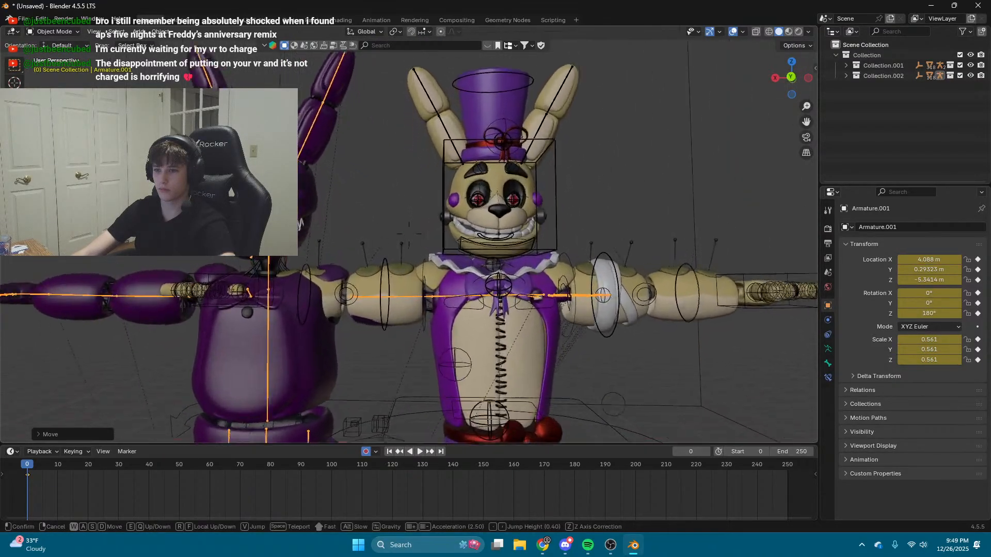
{"action": "key", "text": "Return"}
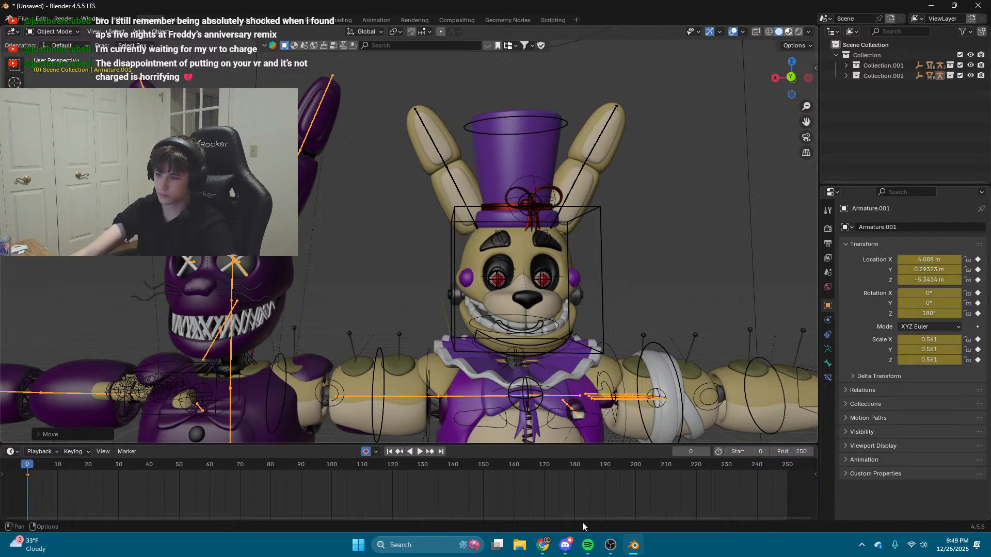
{"action": "left_click", "coordinate": [572, 541]}
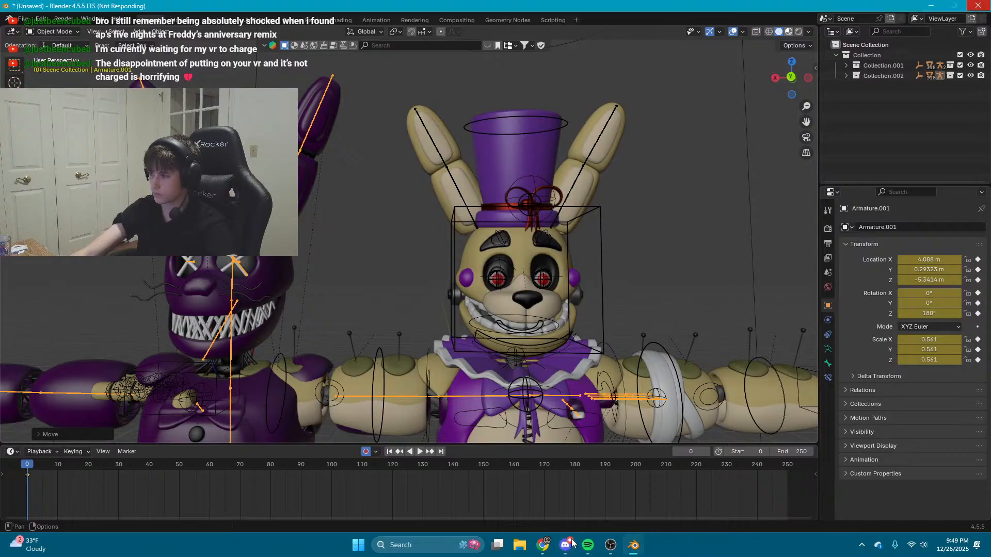
{"action": "left_click", "coordinate": [536, 545]}
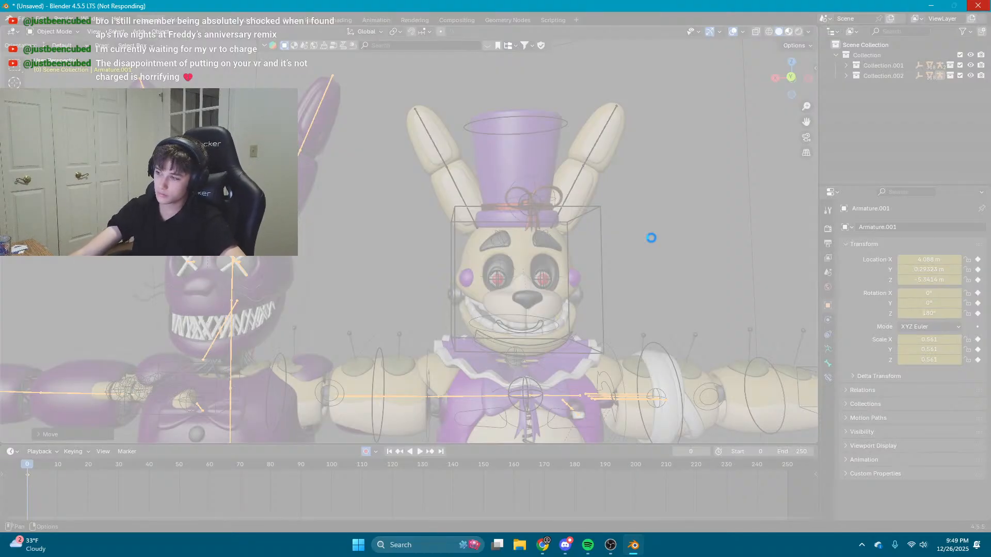
{"action": "left_click", "coordinate": [614, 553]}
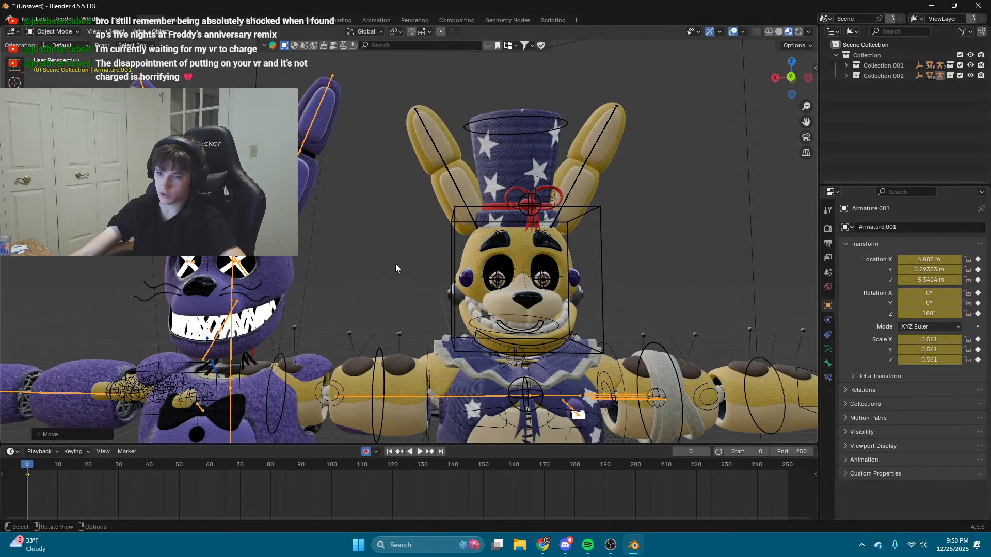
Step: Examine both textured characters' heads up close and select the yellow rabbit's rig
{"action": "key", "text": "shift+grave"}
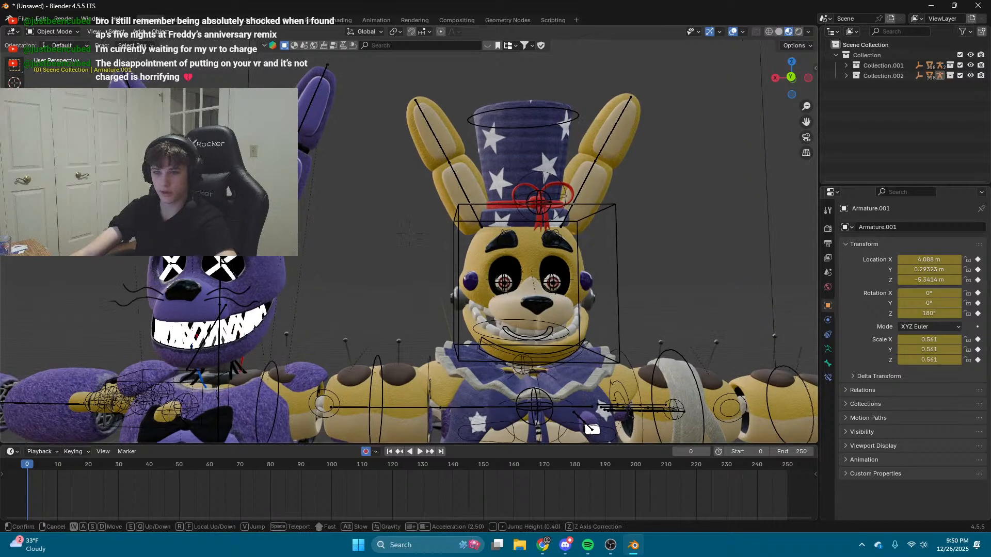
{"action": "key", "text": "w"}
{"action": "key", "text": "s"}
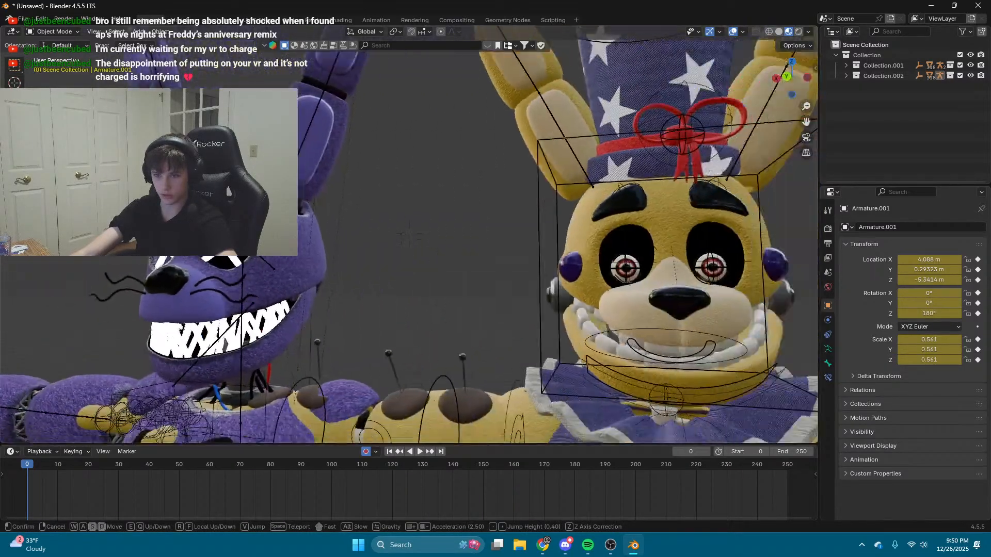
{"action": "key", "text": "s"}
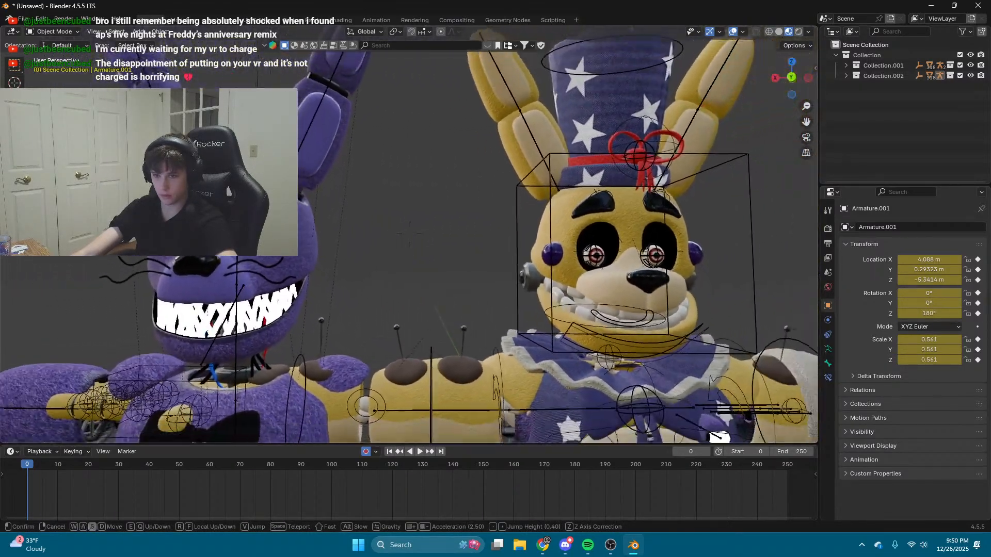
{"action": "left_click", "coordinate": [264, 382]}
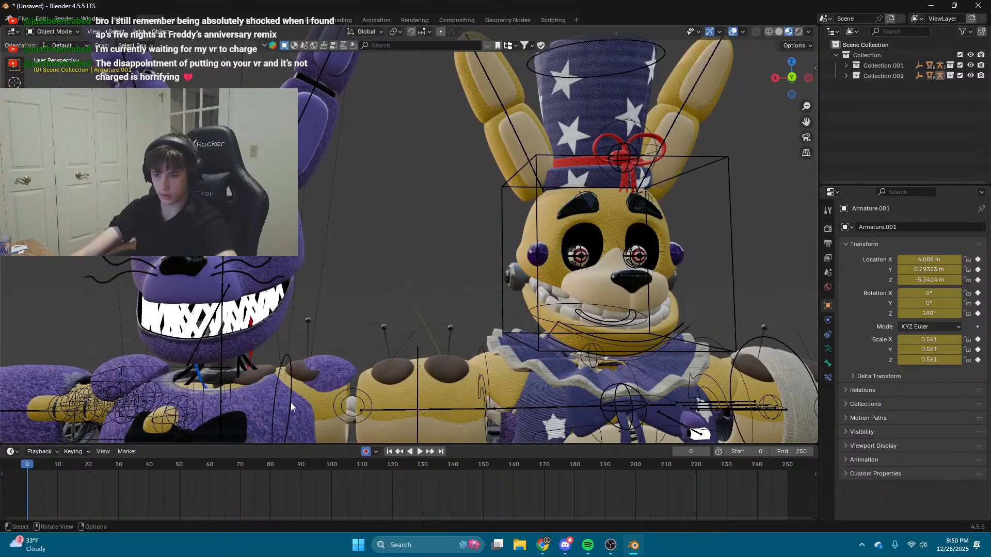
{"action": "left_click", "coordinate": [264, 382]}
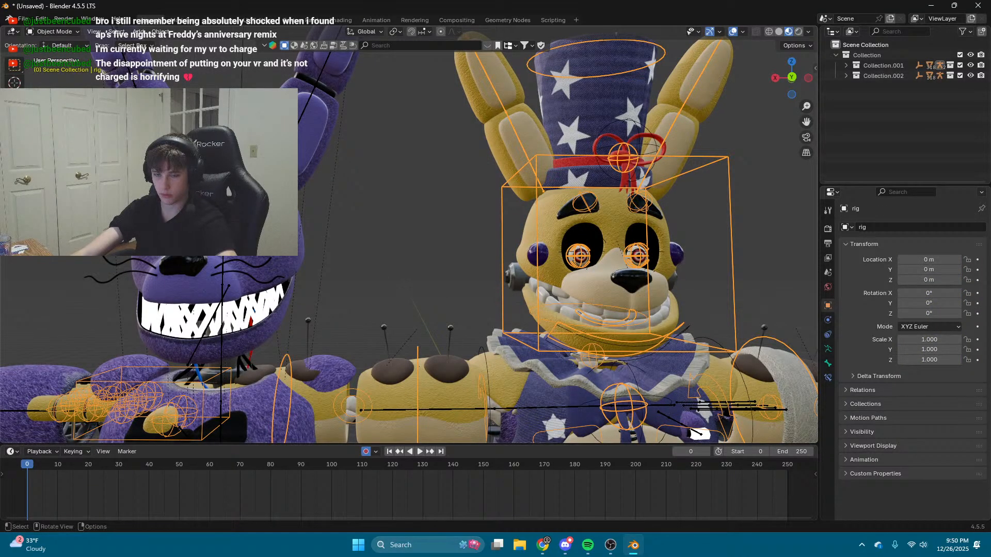
{"action": "scroll", "coordinate": [326, 146], "scroll_direction": "up", "scroll_amount": 3}
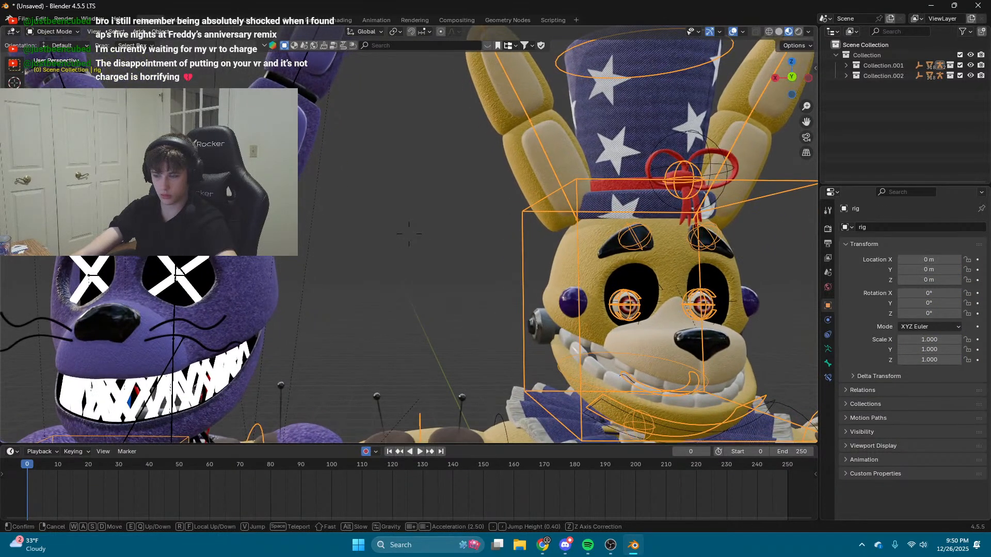
Step: Hide the viewport overlays, inspect both characters from near and far, and show the overlays again
{"action": "left_click", "coordinate": [733, 32]}
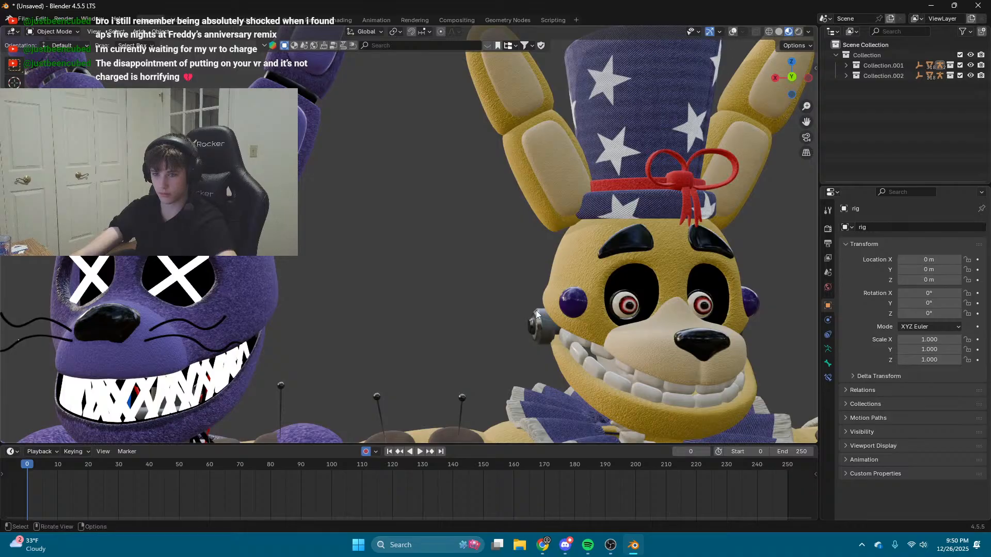
{"action": "key", "text": "shift+grave"}
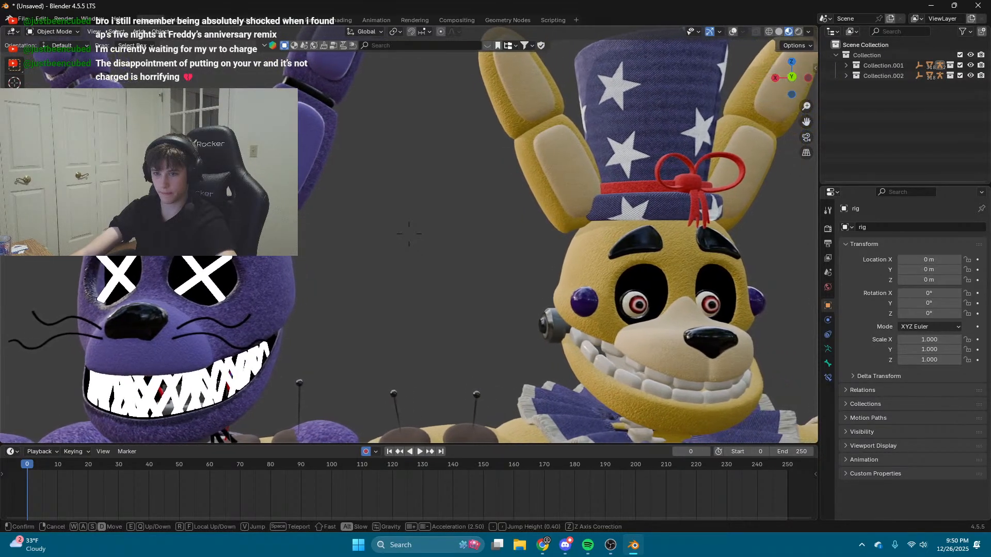
{"action": "key", "text": "alt+d"}
{"action": "key", "text": "s"}
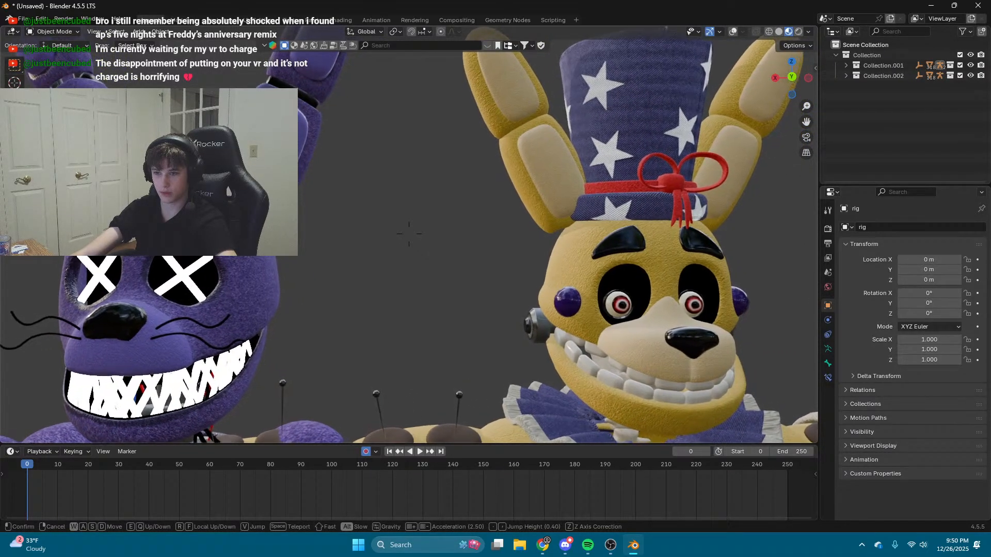
{"action": "key", "text": "e"}
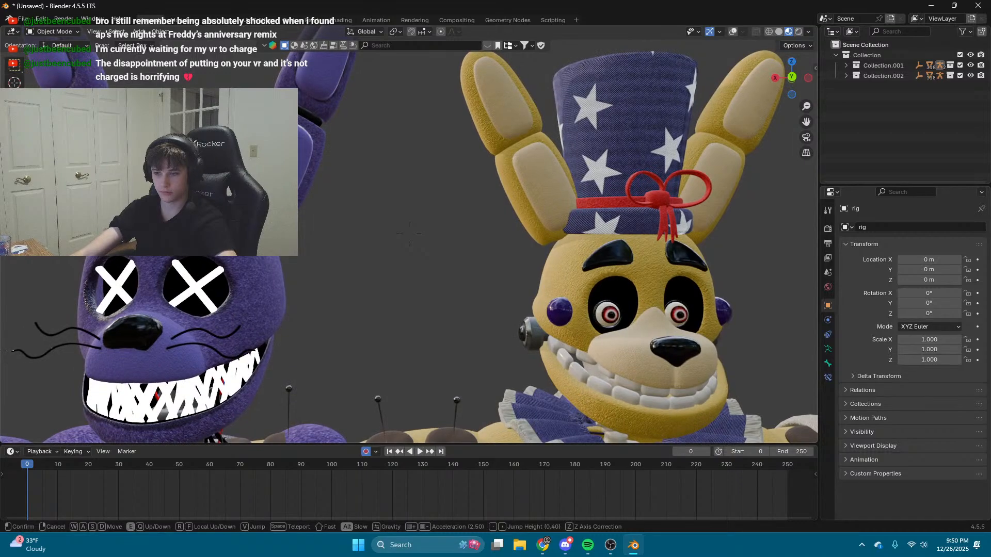
{"action": "key", "text": "q"}
{"action": "key", "text": "w"}
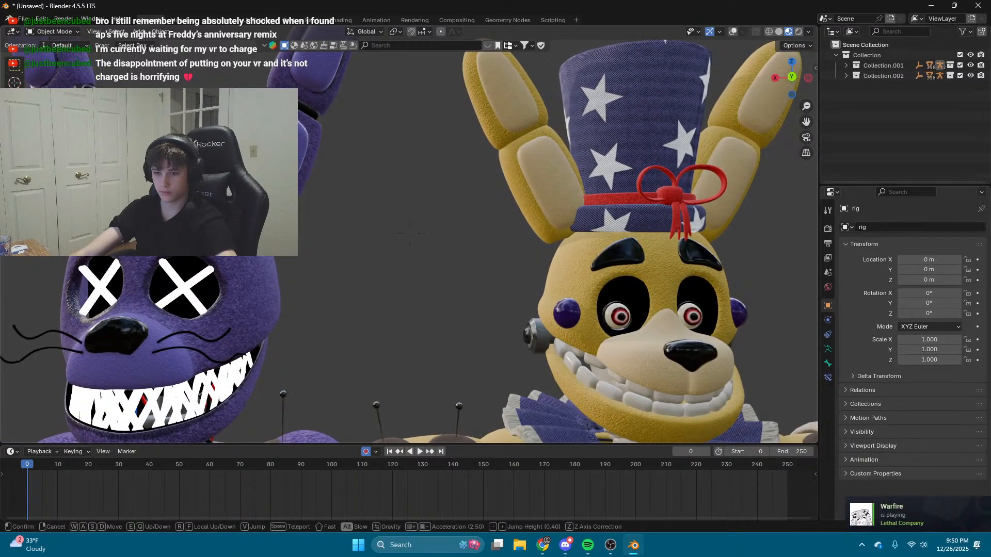
{"action": "left_click", "coordinate": [529, 351]}
{"action": "scroll", "coordinate": [361, 392], "scroll_direction": "down", "scroll_amount": 7}
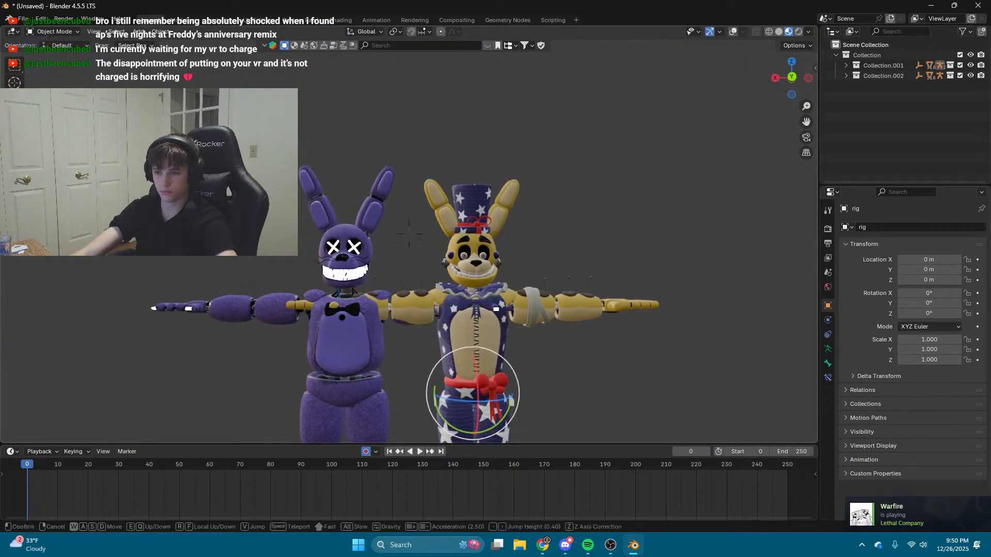
{"action": "left_click", "coordinate": [735, 32]}
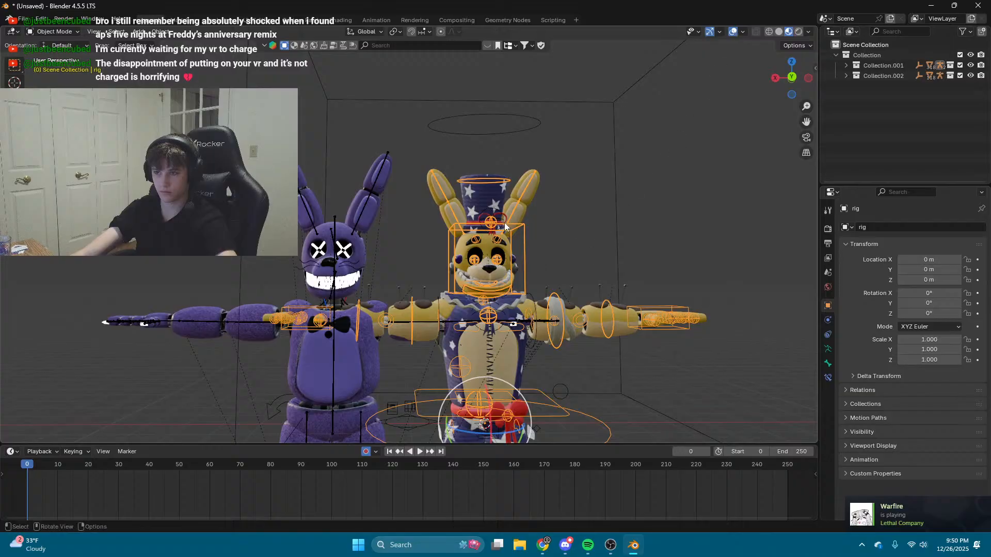
Step: Rotate the yellow rabbit's rig about -44° around the Z axis
{"action": "left_click", "coordinate": [491, 135]}
{"action": "left_click", "coordinate": [522, 285]}
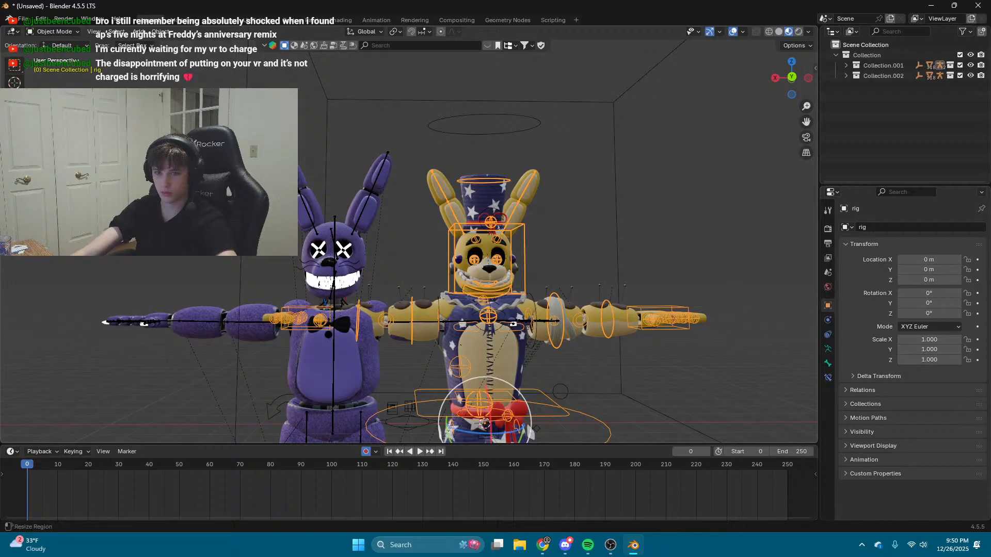
{"action": "left_click_drag", "start_coordinate": [497, 437], "coordinate": [482, 441]}
Step: Select the purple rabbit's armature and rotate it around Z to about 219° so it turns toward the yellow rabbit
{"action": "key", "text": "shift+grave"}
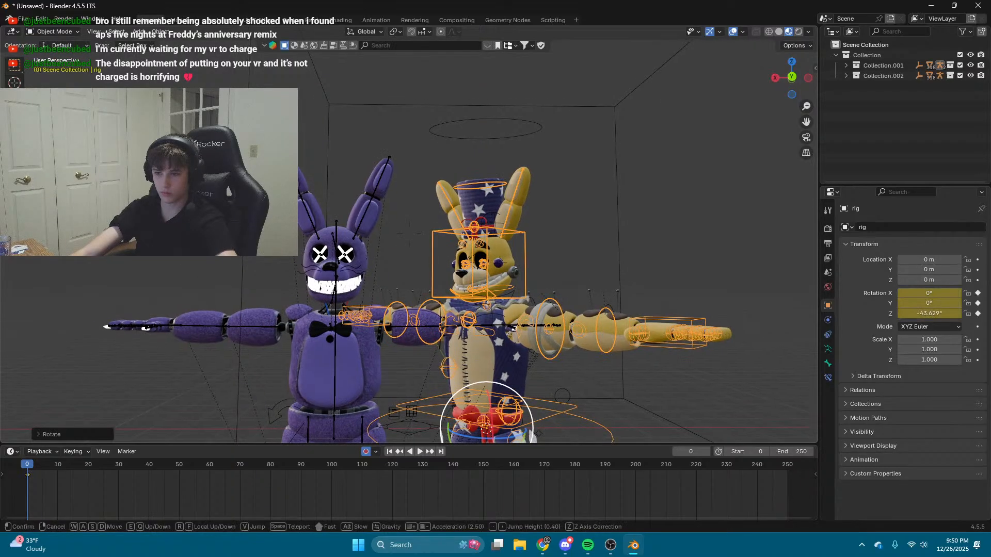
{"action": "key", "text": "w"}
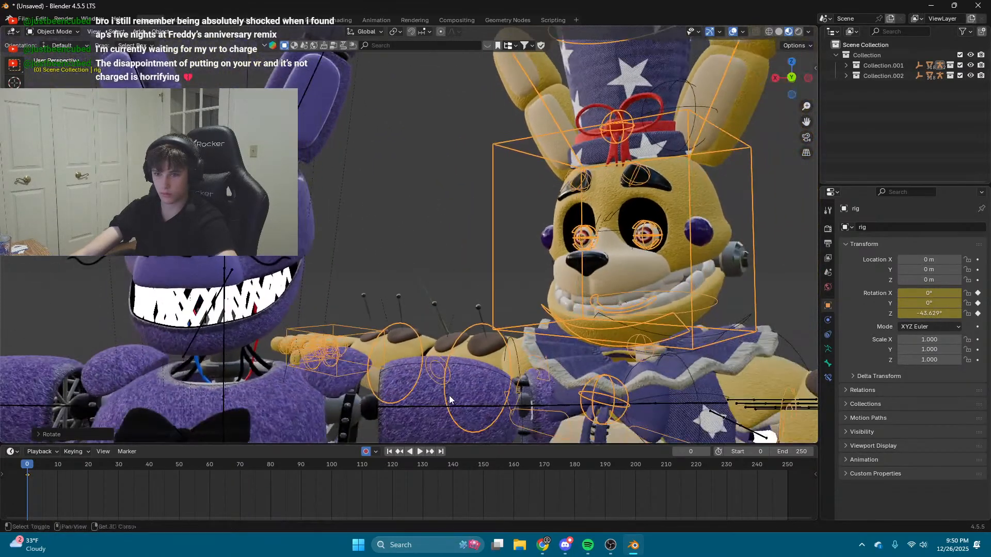
{"action": "left_click", "coordinate": [449, 395]}
{"action": "left_click", "coordinate": [416, 408]}
{"action": "scroll", "coordinate": [416, 408], "scroll_direction": "down", "scroll_amount": 5}
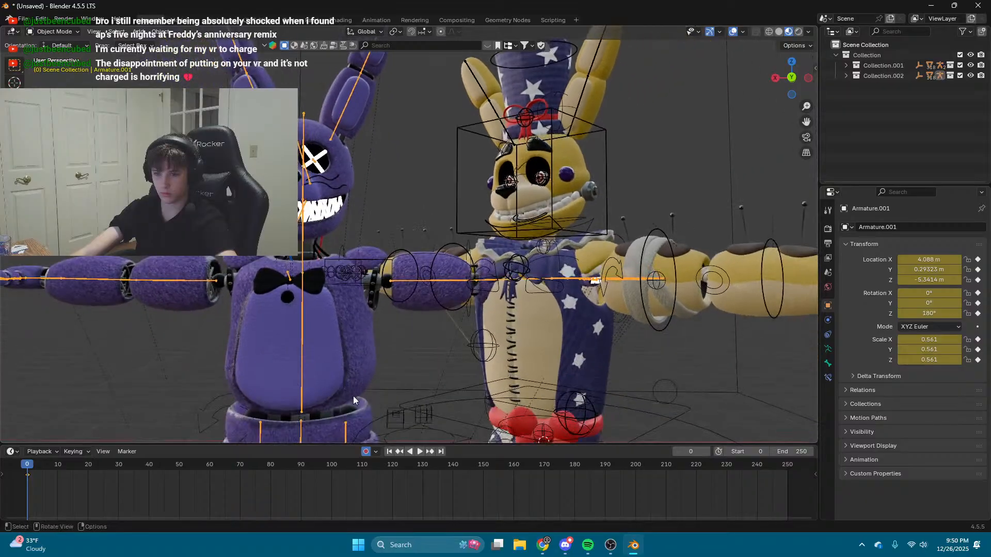
{"action": "middle_click_drag", "start_coordinate": [293, 217], "coordinate": [375, 392], "text": "shift"}
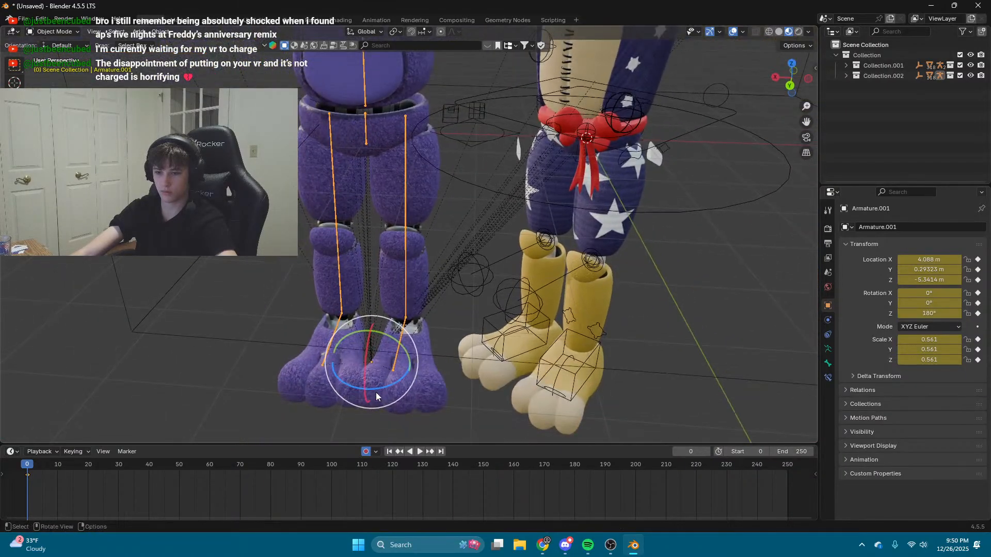
{"action": "left_click_drag", "start_coordinate": [382, 391], "coordinate": [435, 382]}
Step: Put the purple rabbit's armature in Pose Mode, activate the Rotate tool and set the transform orientation to Local
{"action": "key", "text": "shift+grave"}
{"action": "key", "text": "w"}
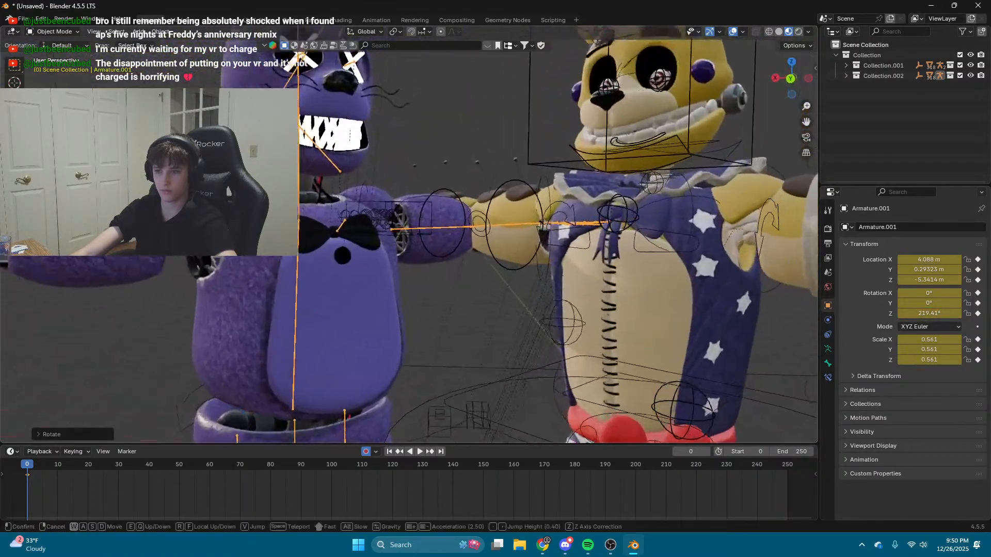
{"action": "key", "text": "s"}
{"action": "key", "text": "w"}
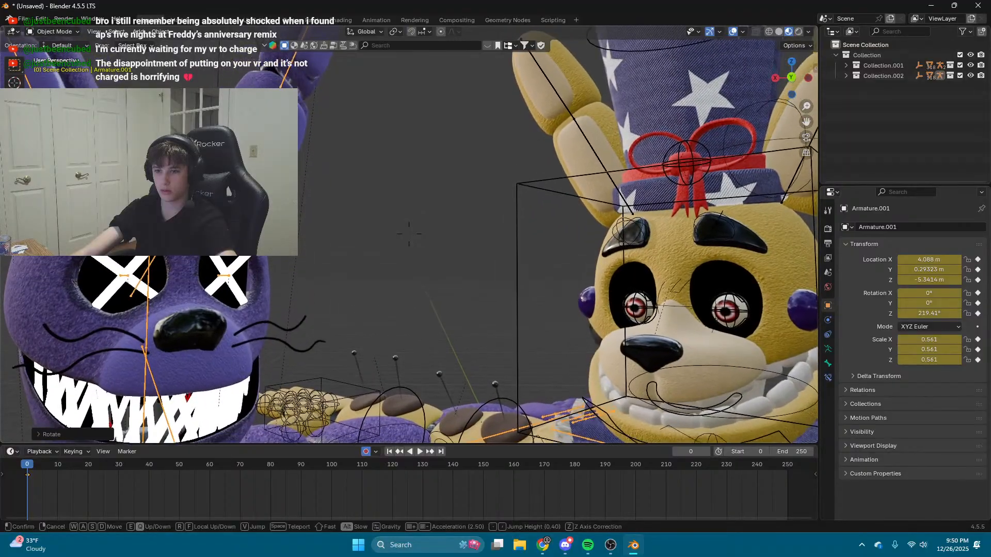
{"action": "left_click", "coordinate": [408, 233]}
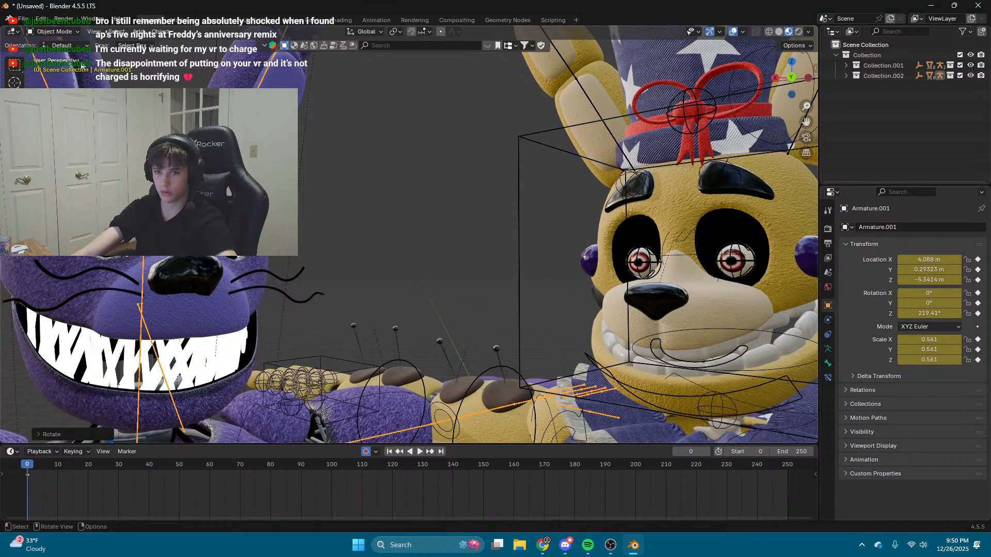
{"action": "key", "text": "ctrl+Tab"}
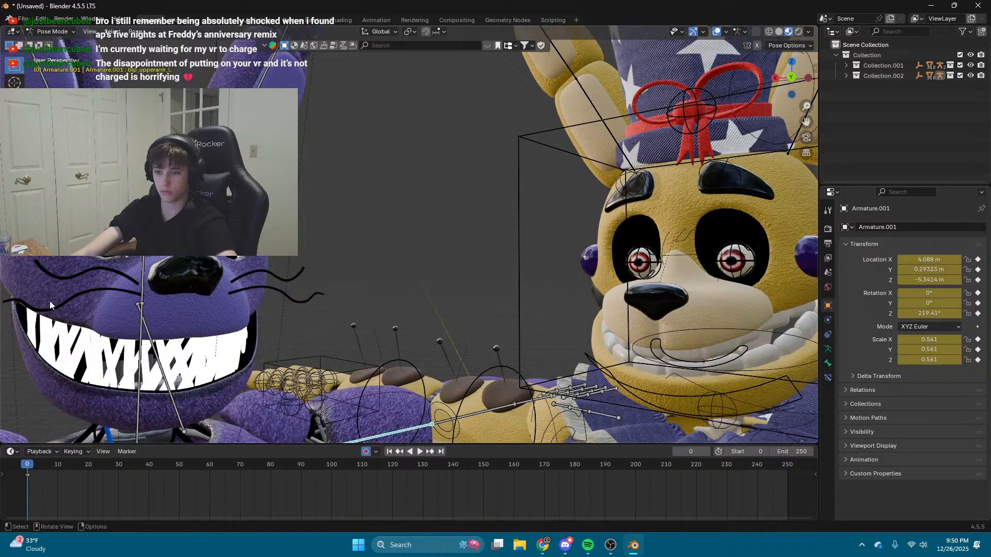
{"action": "left_click", "coordinate": [14, 122]}
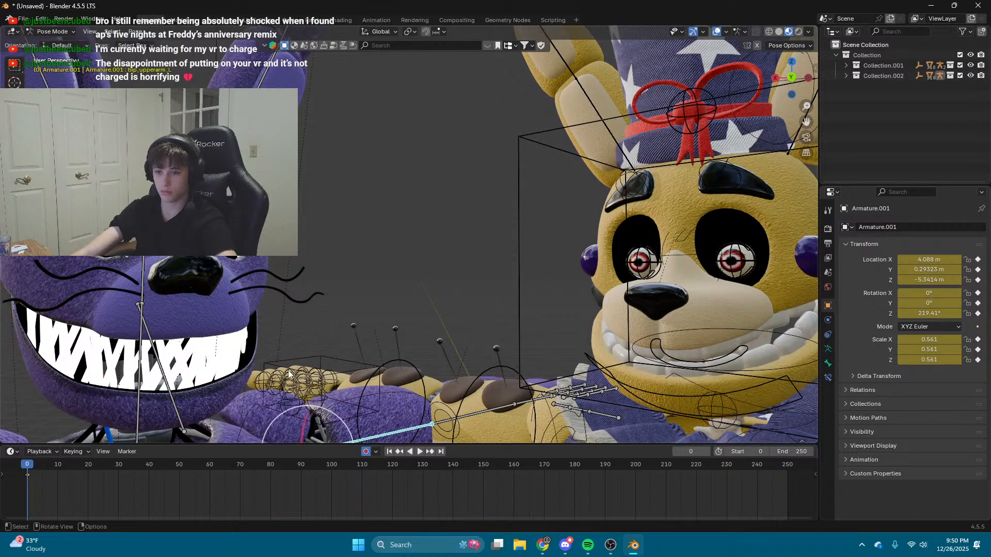
{"action": "left_click", "coordinate": [385, 31]}
{"action": "left_click", "coordinate": [372, 69]}
Step: Switch the purple rabbit's armature to Pose Position so its left upper arm bone can be posed
{"action": "left_click", "coordinate": [284, 422]}
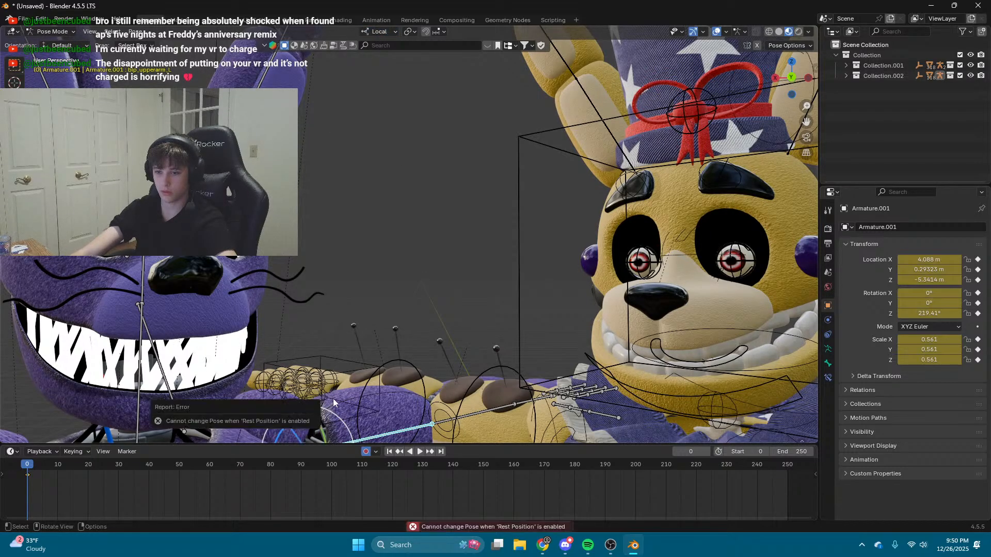
{"action": "left_click", "coordinate": [290, 422]}
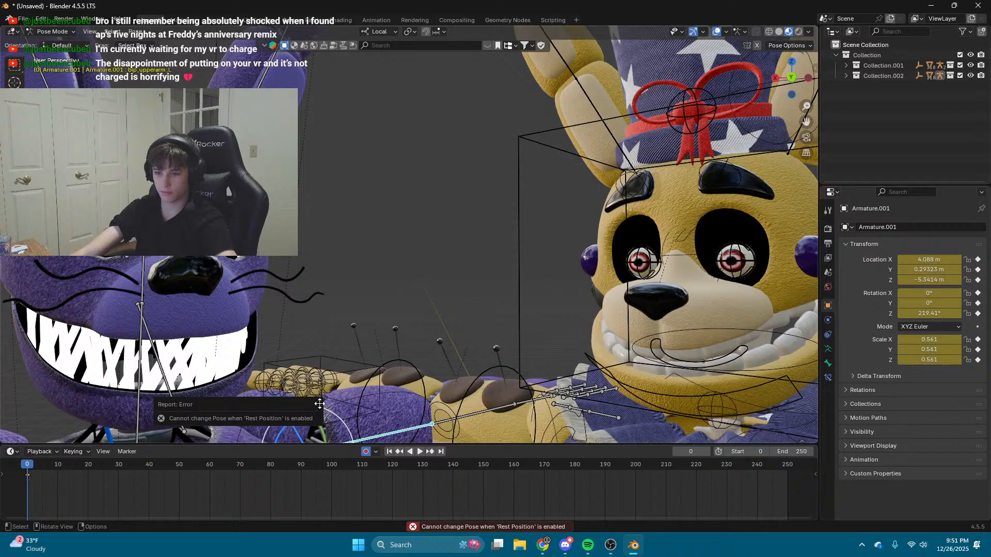
{"action": "left_click", "coordinate": [828, 349]}
{"action": "left_click", "coordinate": [877, 259]}
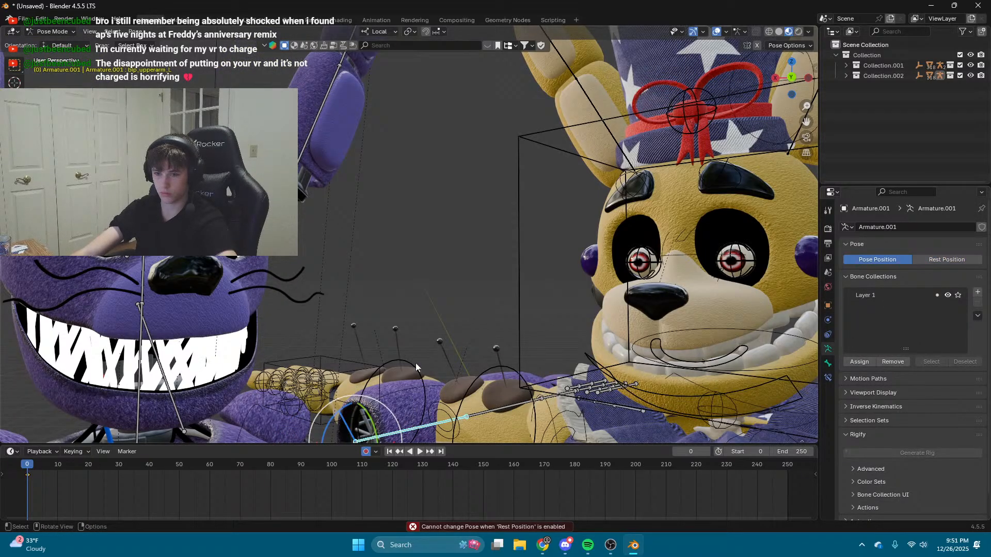
Step: Try rotating the purple rabbit's left upper arm bone down beside its body
{"action": "key", "text": "shift+grave"}
{"action": "key", "text": "s"}
{"action": "key", "text": "w"}
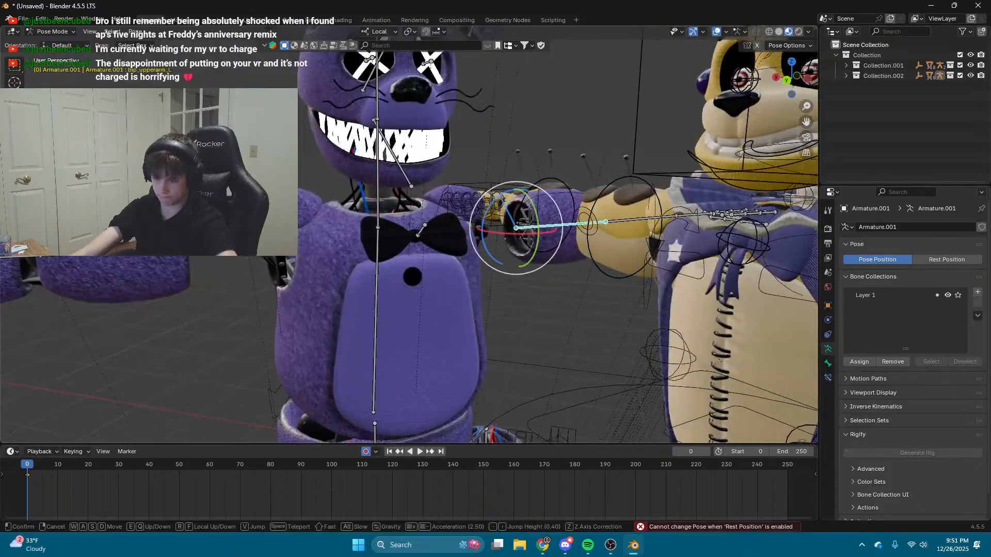
{"action": "key", "text": "Return"}
{"action": "key", "text": "r"}
{"action": "left_click", "coordinate": [754, 265]}
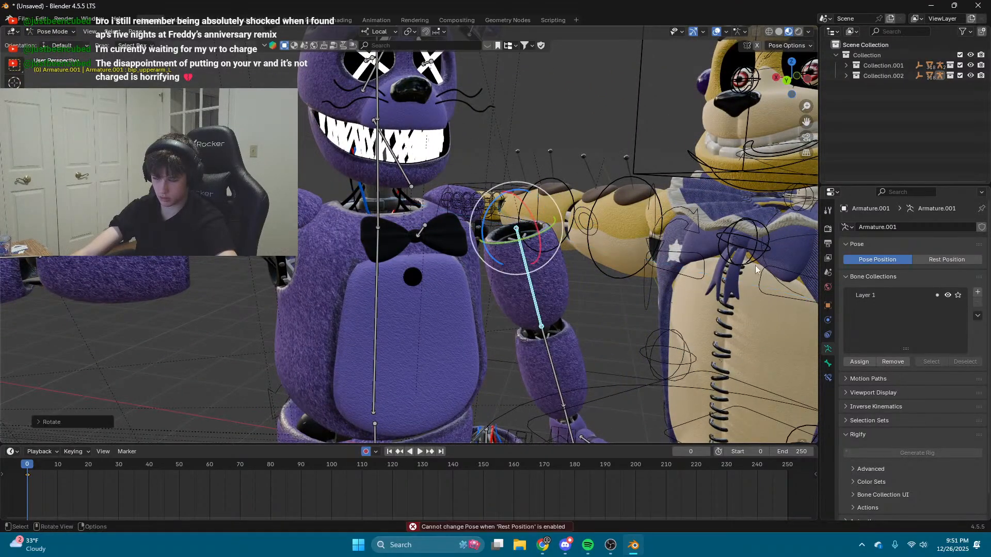
Step: Try the purple armature in Rest Position, return it to Pose Position and clear the rotation of all its bones
{"action": "left_click", "coordinate": [945, 260]}
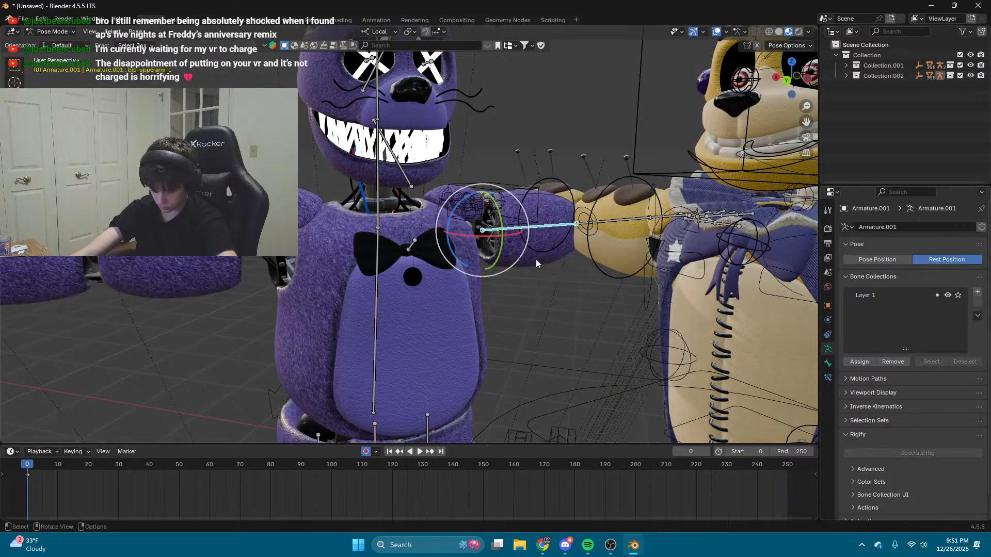
{"action": "left_click_drag", "start_coordinate": [449, 206], "coordinate": [488, 182]}
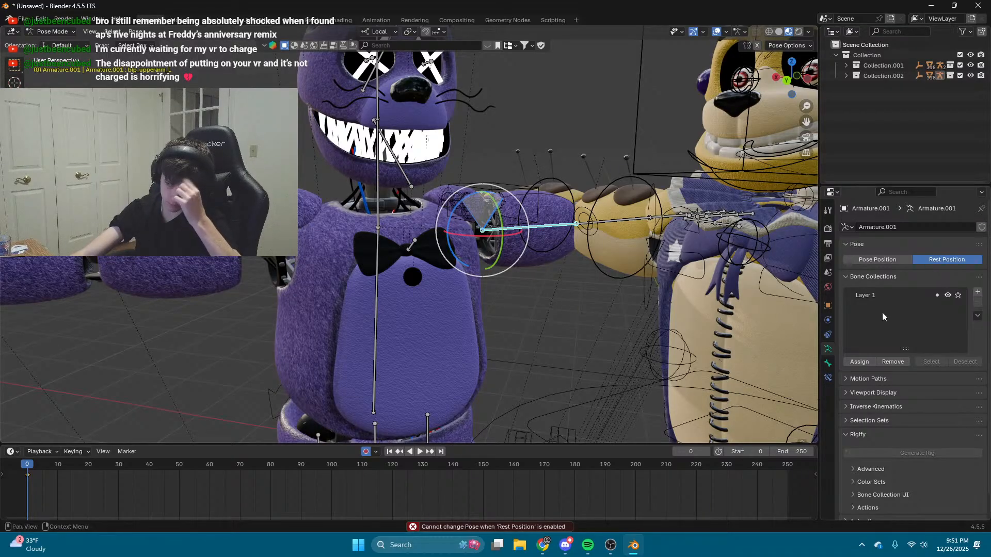
{"action": "left_click", "coordinate": [893, 259]}
{"action": "key", "text": "a"}
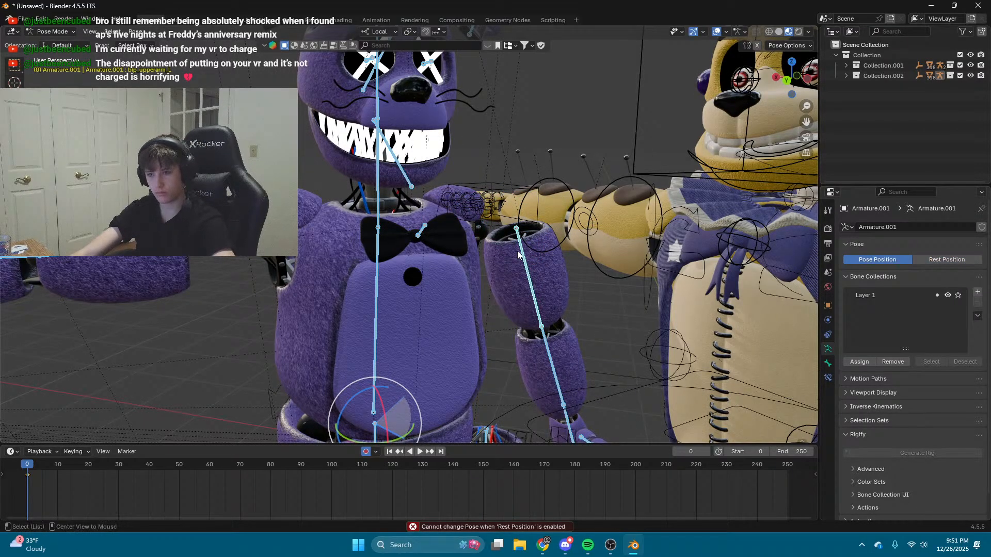
{"action": "key", "text": "alt+r"}
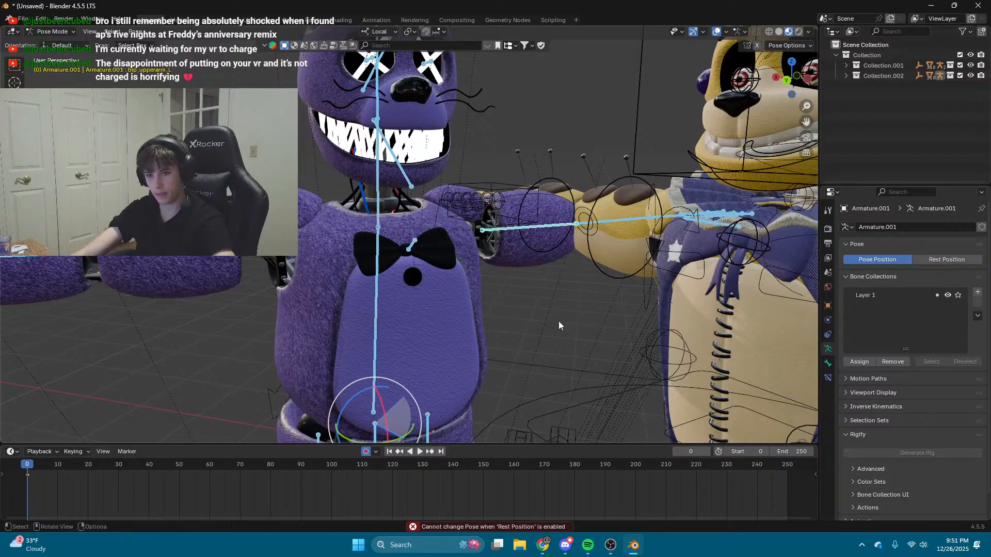
Step: Rotate the purple rabbit's left and right upper arm bones down to its sides
{"action": "left_click", "coordinate": [559, 321]}
{"action": "middle_click_drag", "start_coordinate": [559, 321], "coordinate": [551, 311]}
{"action": "scroll", "coordinate": [551, 311], "scroll_direction": "down", "scroll_amount": 1}
{"action": "left_click", "coordinate": [551, 312]}
{"action": "left_click_drag", "start_coordinate": [508, 284], "coordinate": [570, 261]}
{"action": "left_click", "coordinate": [328, 322]}
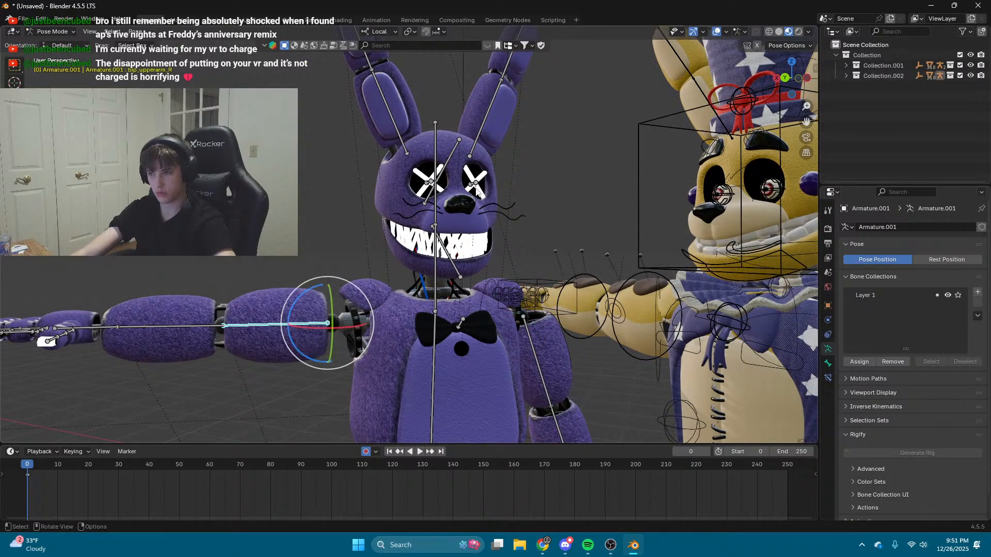
{"action": "left_click_drag", "start_coordinate": [317, 290], "coordinate": [295, 346]}
Step: Try a free trackball rotation on the purple rabbit's head bone and undo it
{"action": "key", "text": "shift+grave"}
{"action": "key", "text": "w"}
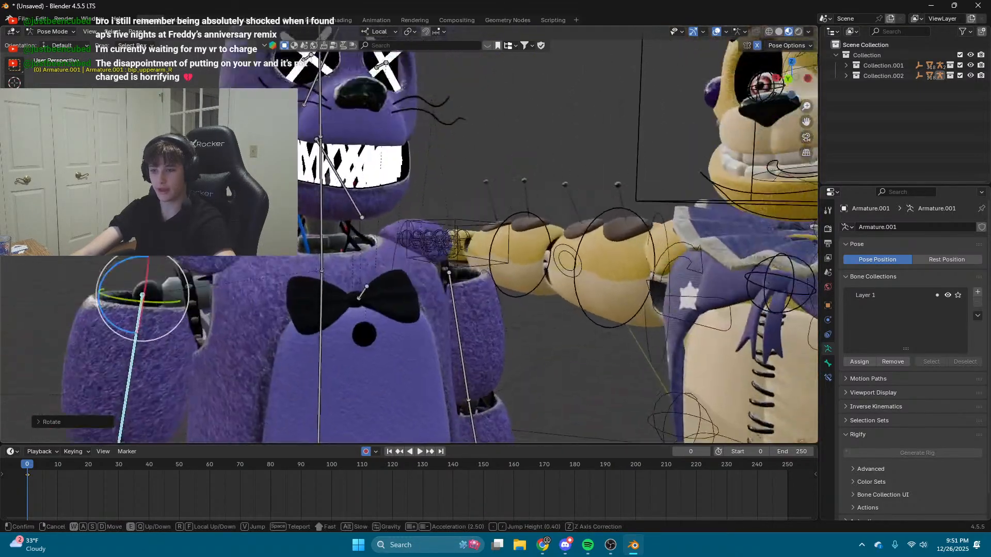
{"action": "left_click", "coordinate": [336, 345]}
{"action": "key", "text": "shift+grave"}
{"action": "key", "text": "w"}
{"action": "key", "text": "d"}
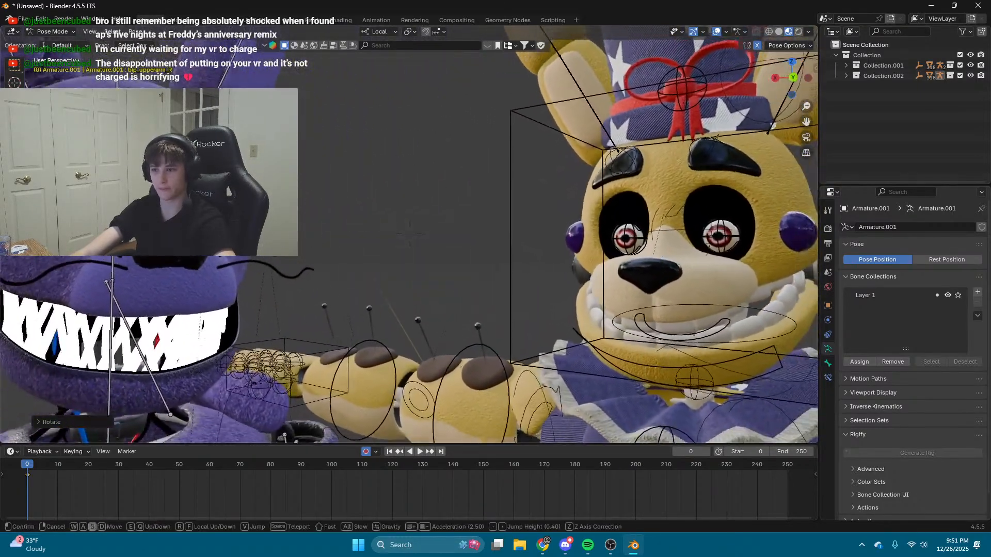
{"action": "left_click", "coordinate": [286, 283]}
{"action": "left_click", "coordinate": [114, 279]}
{"action": "key", "text": "r"}
{"action": "key", "text": "r"}
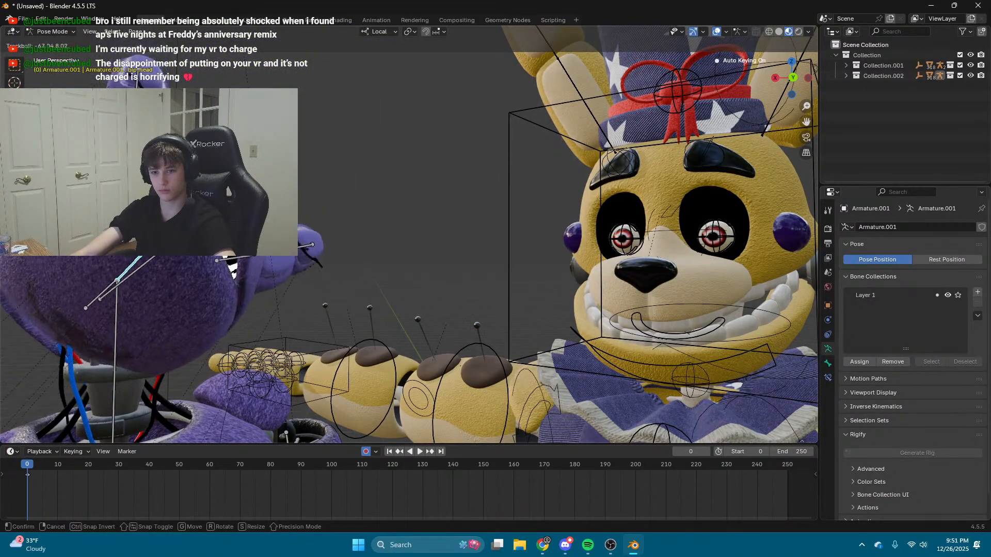
{"action": "left_click", "coordinate": [137, 275]}
{"action": "key", "text": "ctrl+z"}
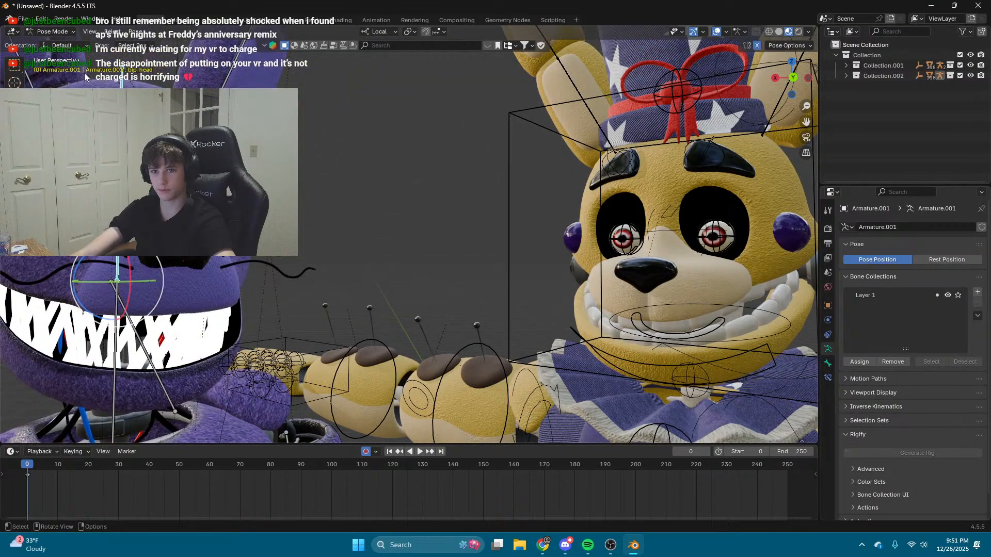
Step: Return to Object Mode, add a camera and adjust its view to frame both rabbits' heads
{"action": "left_click", "coordinate": [62, 31]}
{"action": "left_click", "coordinate": [54, 42]}
{"action": "left_click", "coordinate": [138, 32]}
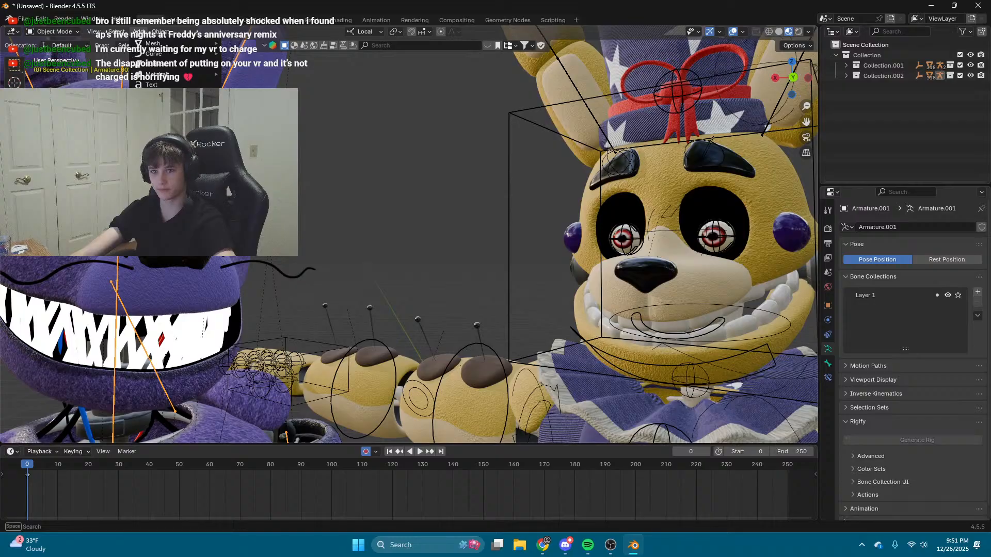
{"action": "left_click", "coordinate": [157, 201]}
{"action": "right_click", "coordinate": [366, 191]}
{"action": "left_click", "coordinate": [286, 38]}
{"action": "key", "text": "shift+grave"}
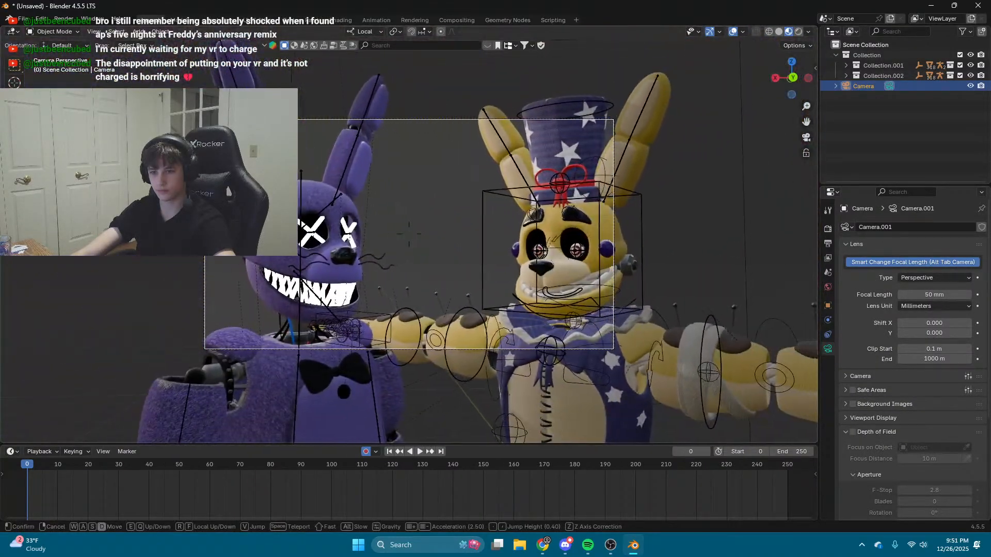
{"action": "left_click", "coordinate": [409, 234]}
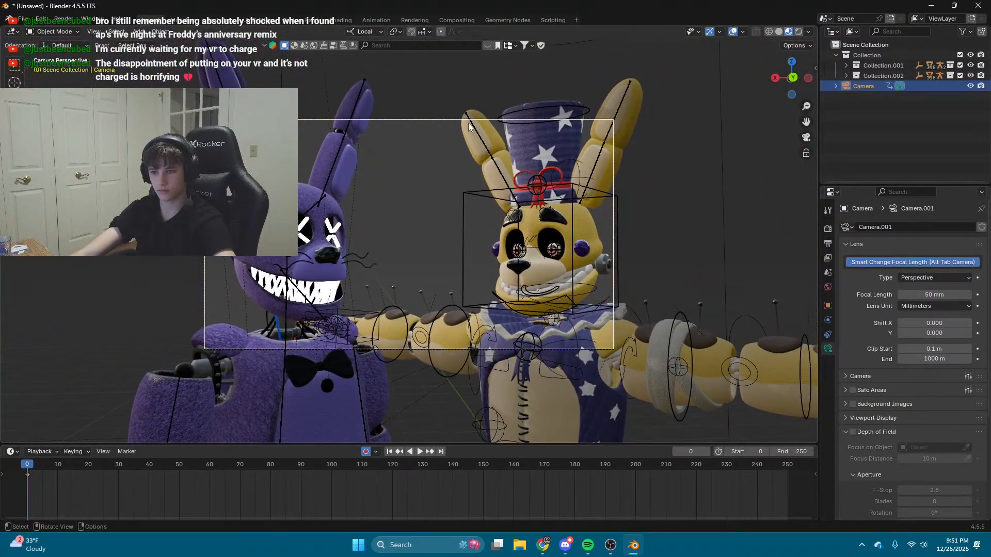
Step: Put the yellow rabbit's rig in Pose Mode and rotate its right upper arm control down beside the body
{"action": "scroll", "coordinate": [498, 199], "scroll_direction": "up", "scroll_amount": 3}
{"action": "left_click", "coordinate": [395, 397]}
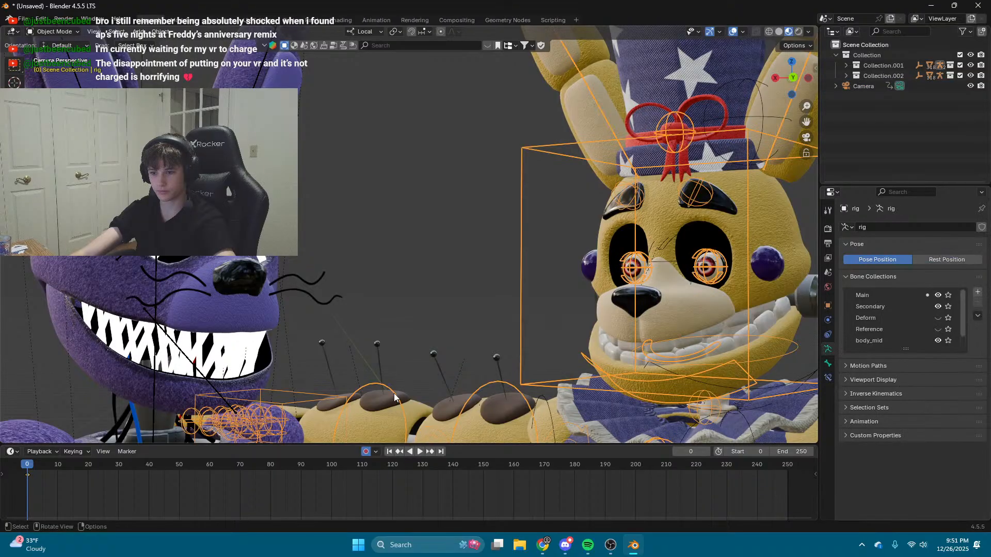
{"action": "left_click", "coordinate": [66, 32]}
{"action": "left_click", "coordinate": [62, 65]}
{"action": "scroll", "coordinate": [460, 354], "scroll_direction": "down", "scroll_amount": 2}
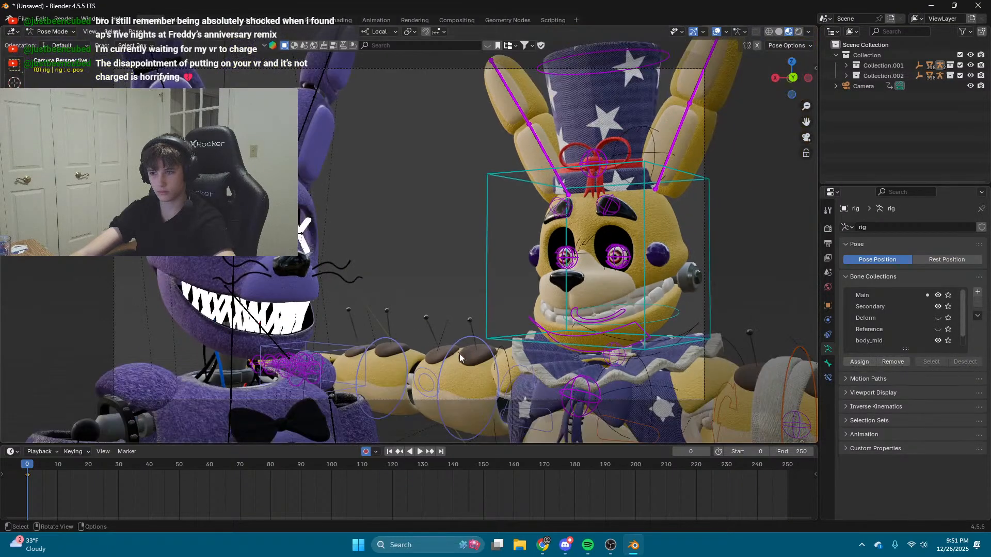
{"action": "left_click", "coordinate": [492, 359]}
{"action": "key", "text": "r"}
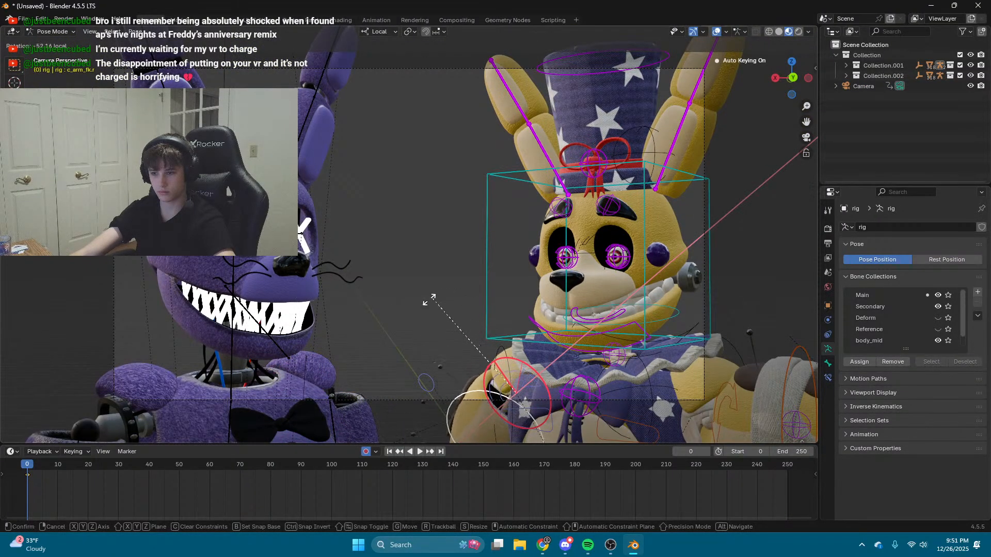
{"action": "left_click", "coordinate": [700, 417]}
{"action": "left_click", "coordinate": [723, 406]}
Step: Select the yellow rabbit's right eyebrow bone and try moving it down toward the eye
{"action": "scroll", "coordinate": [665, 348], "scroll_direction": "up", "scroll_amount": 2}
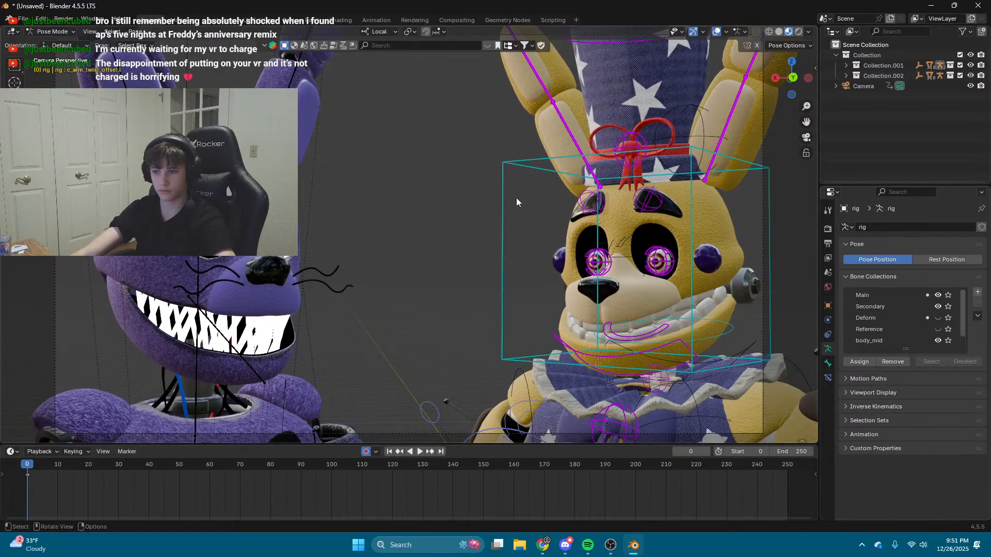
{"action": "left_click", "coordinate": [607, 249]}
{"action": "left_click", "coordinate": [592, 202]}
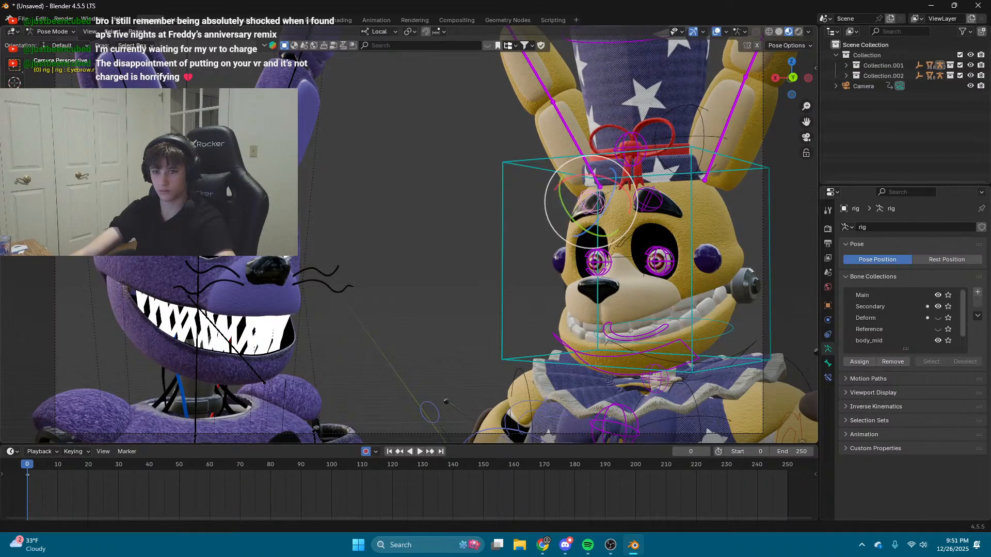
{"action": "left_click_drag", "start_coordinate": [596, 174], "coordinate": [594, 186]}
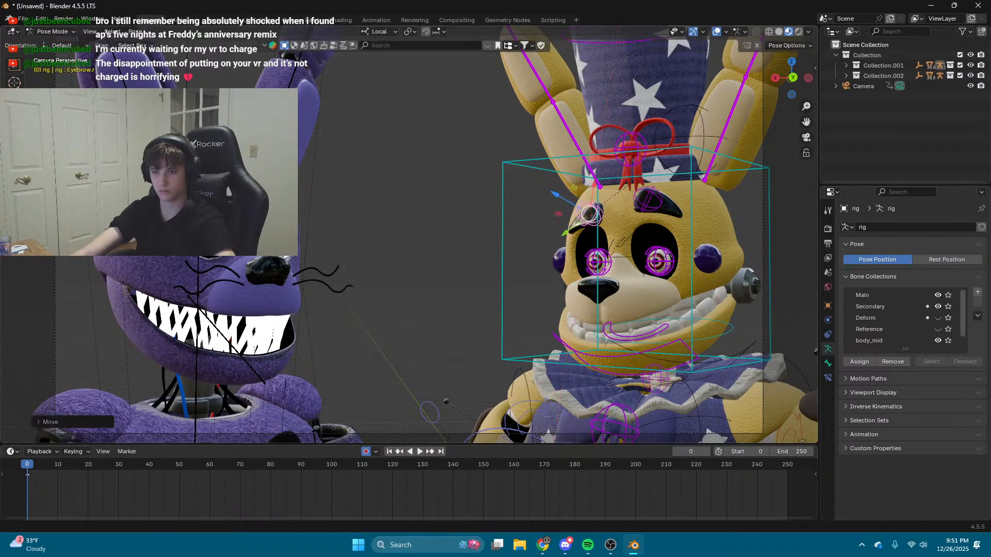
Step: Set the transform orientation to Global and the pivot point to Individual Origins, and move the yellow rabbit's right eyebrow bone down toward the eye
{"action": "left_click", "coordinate": [15, 121]}
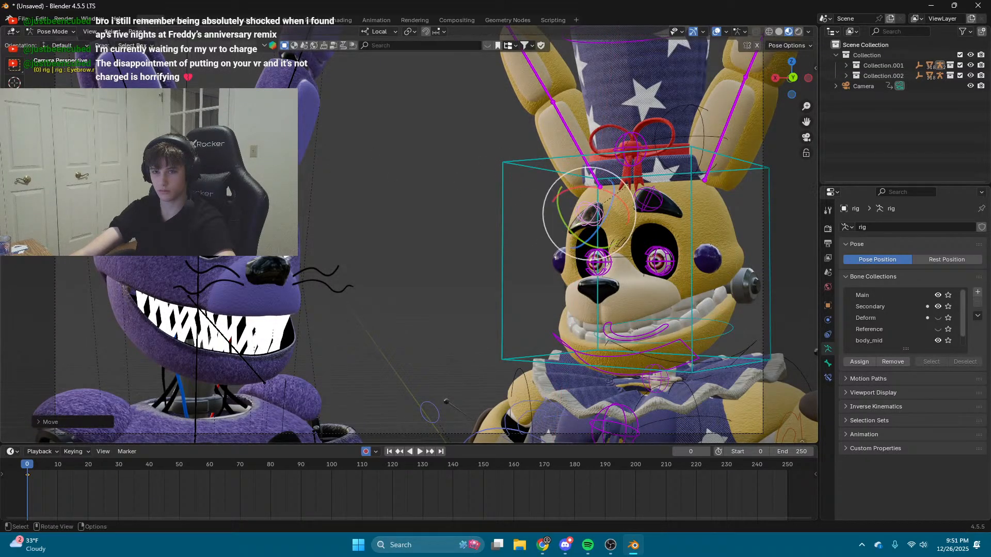
{"action": "left_click", "coordinate": [385, 32]}
{"action": "left_click", "coordinate": [382, 57]}
{"action": "left_click", "coordinate": [409, 31]}
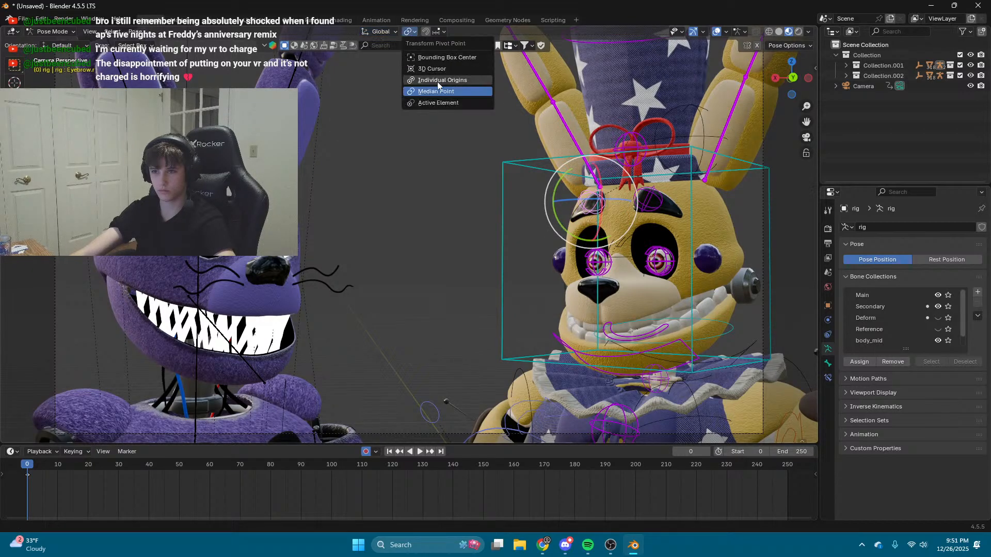
{"action": "left_click", "coordinate": [437, 81]}
{"action": "left_click", "coordinate": [15, 103]}
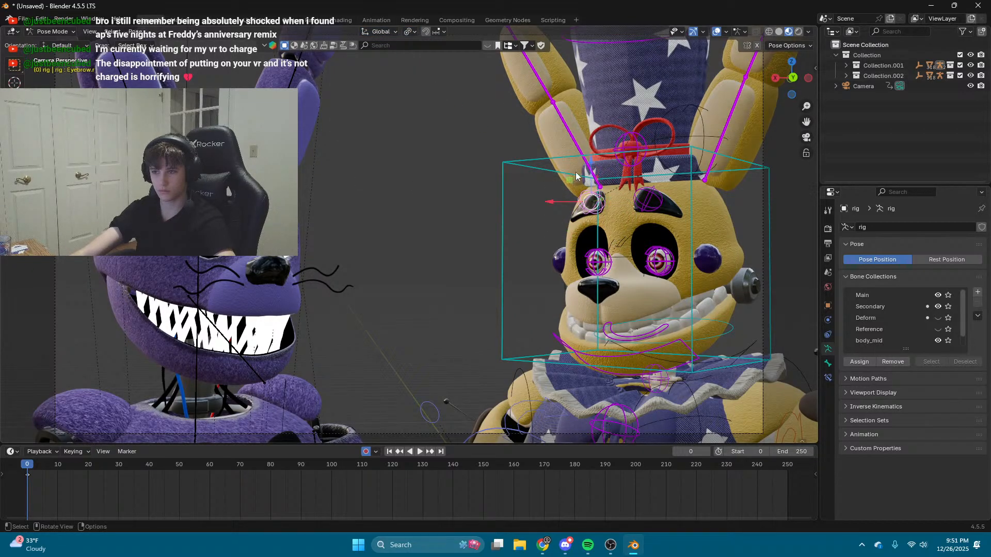
{"action": "left_click_drag", "start_coordinate": [577, 176], "coordinate": [576, 221]}
Step: Set the transform orientation to Local and rotate the right eyebrow bone so its inner end slants down toward the nose
{"action": "left_click", "coordinate": [381, 31]}
{"action": "left_click", "coordinate": [374, 61]}
{"action": "key", "text": "KP_0"}
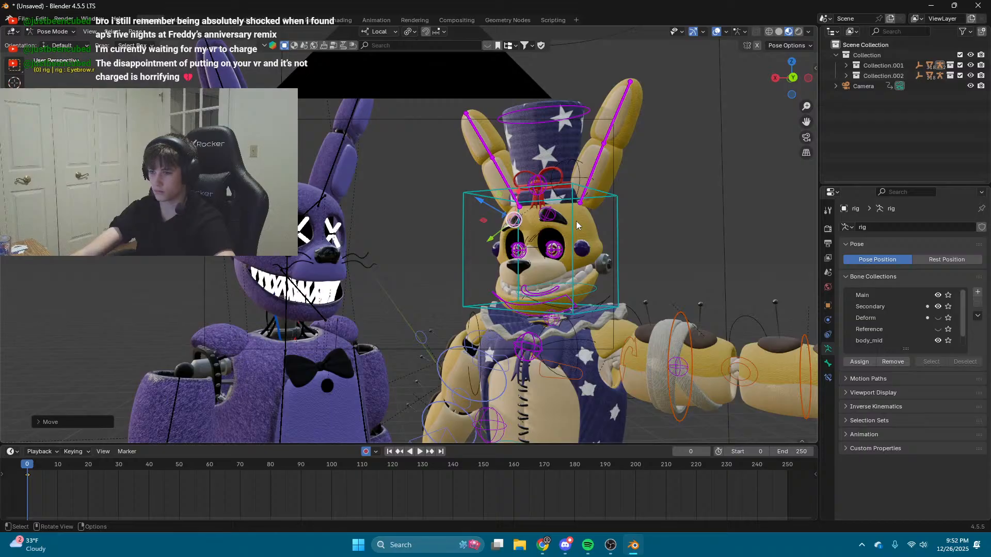
{"action": "middle_click_drag", "start_coordinate": [576, 221], "coordinate": [649, 333]}
{"action": "scroll", "coordinate": [648, 243], "scroll_direction": "up", "scroll_amount": 10}
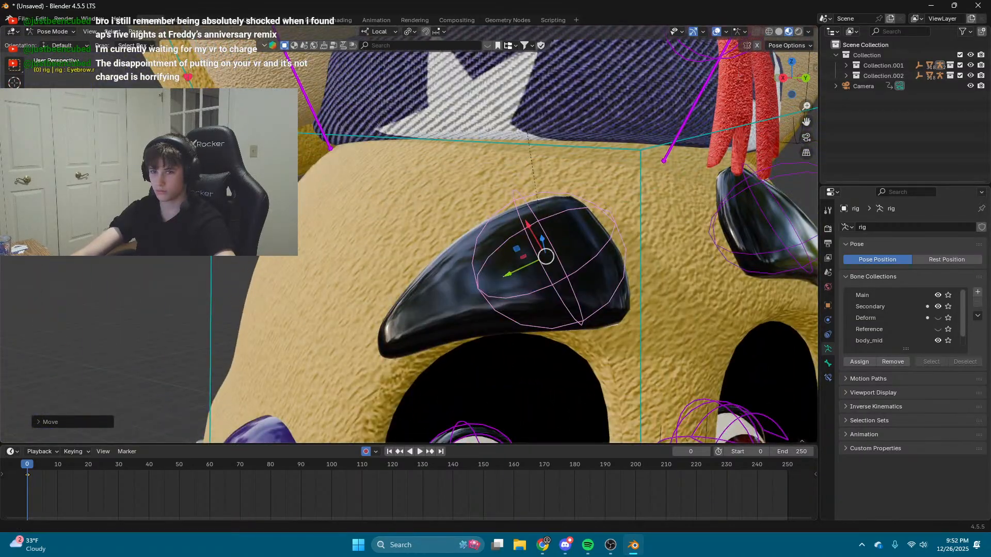
{"action": "key", "text": "r"}
{"action": "left_click_drag", "start_coordinate": [520, 218], "coordinate": [545, 210]}
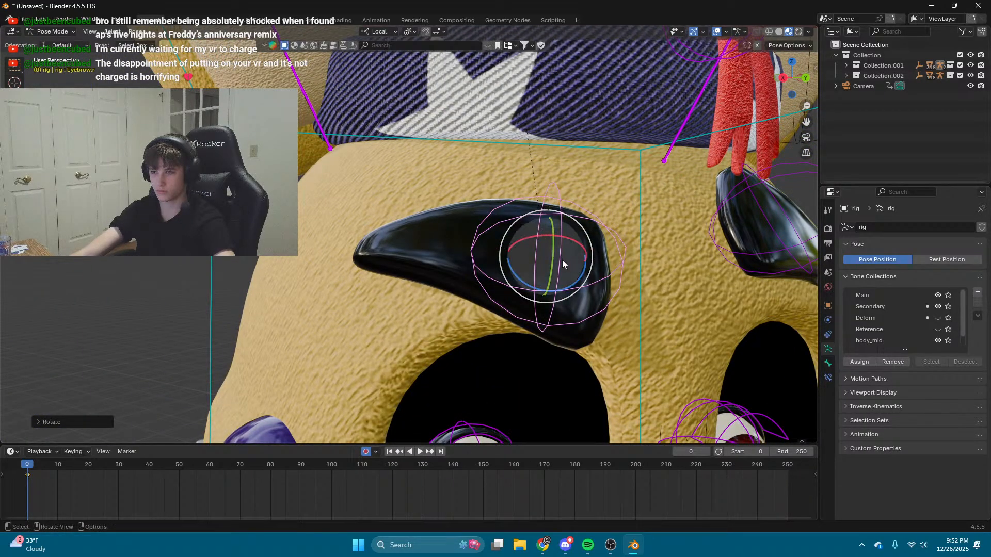
{"action": "left_click_drag", "start_coordinate": [563, 259], "coordinate": [561, 269]}
Step: Shift the yellow rabbit's right eyebrow bone along its Y axis to adjust its position above the eye
{"action": "middle_click_drag", "start_coordinate": [561, 268], "coordinate": [578, 255]}
{"action": "scroll", "coordinate": [453, 251], "scroll_direction": "down", "scroll_amount": 5}
{"action": "scroll", "coordinate": [417, 250], "scroll_direction": "up", "scroll_amount": 2}
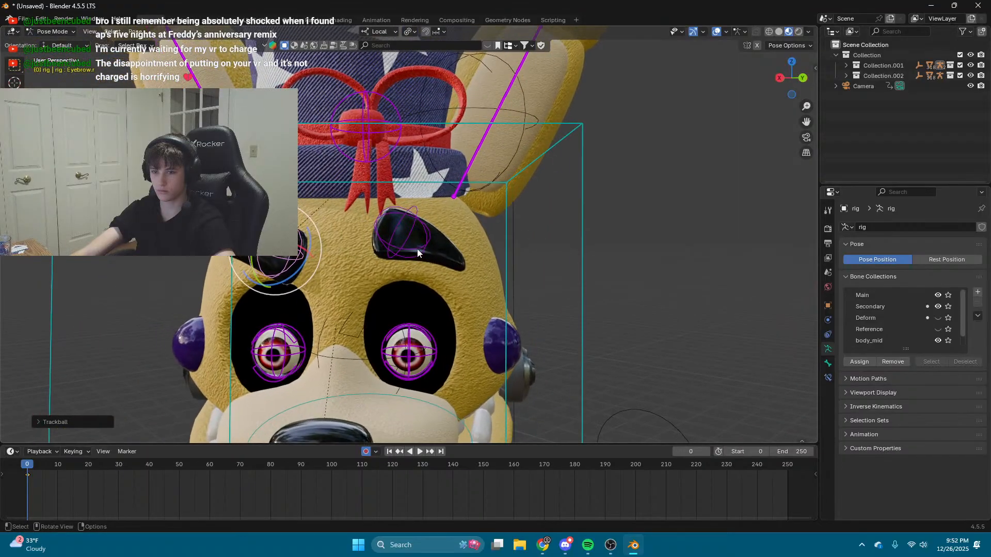
{"action": "key", "text": "g"}
{"action": "key", "text": "y"}
{"action": "key", "text": "y"}
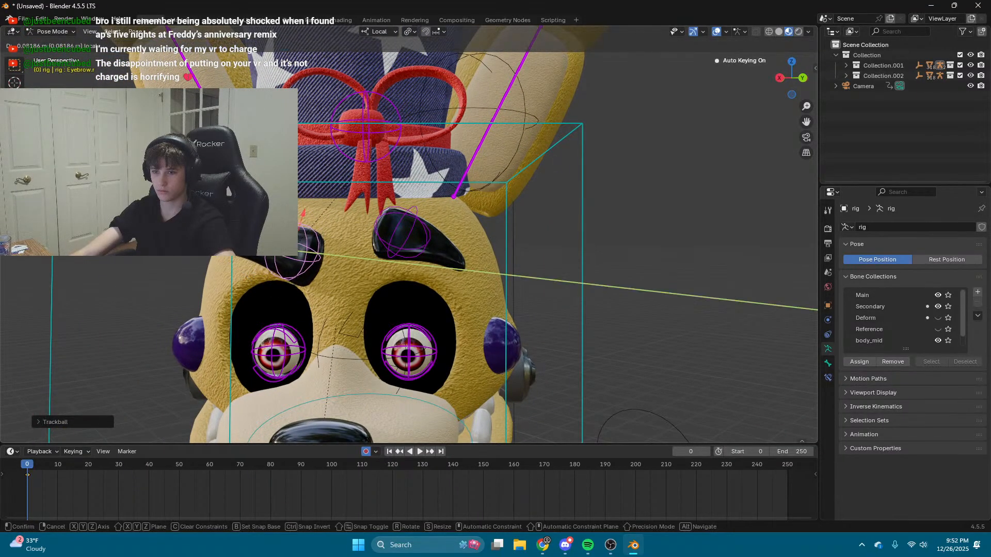
{"action": "left_click", "coordinate": [412, 237]}
Step: Raise the yellow rabbit's left eyebrow bone and shift it along its Z axis, and check the brows through the camera without overlays
{"action": "left_click_drag", "start_coordinate": [402, 232], "coordinate": [412, 211]}
{"action": "key", "text": "shift+grave"}
{"action": "key", "text": "d"}
{"action": "key", "text": "w"}
{"action": "left_click", "coordinate": [411, 215]}
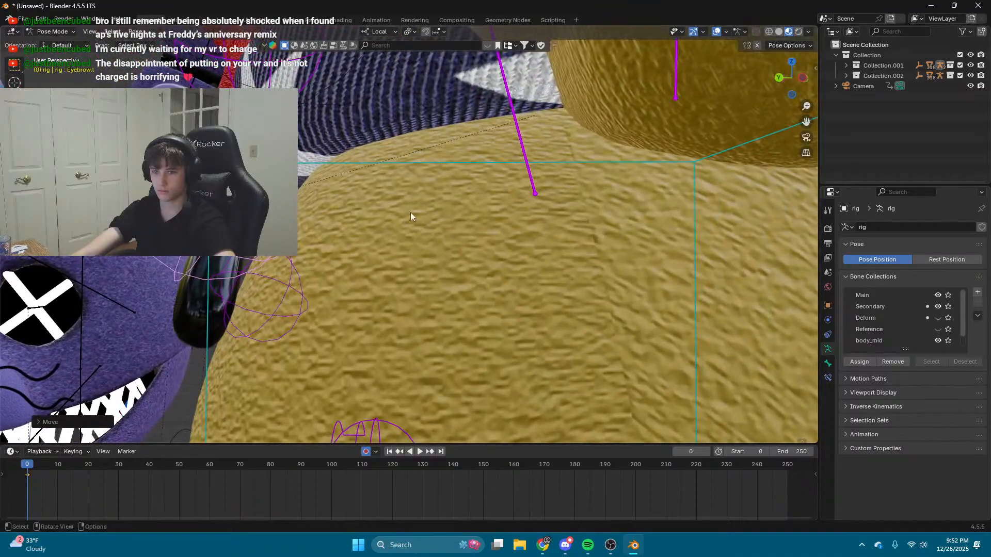
{"action": "key", "text": "g"}
{"action": "key", "text": "z"}
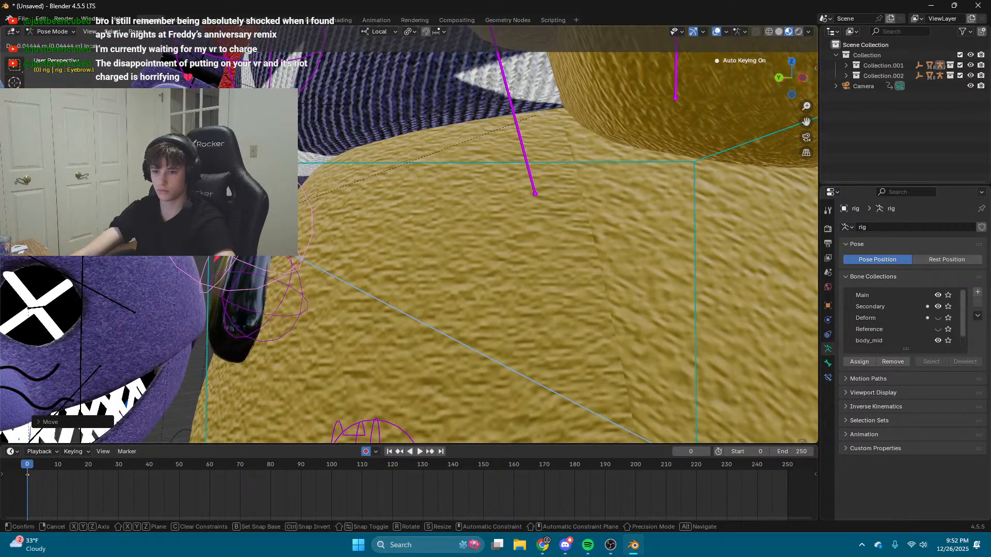
{"action": "left_click", "coordinate": [711, 123]}
{"action": "key", "text": "shift+grave"}
{"action": "key", "text": "a"}
{"action": "key", "text": "s"}
{"action": "left_click", "coordinate": [711, 124]}
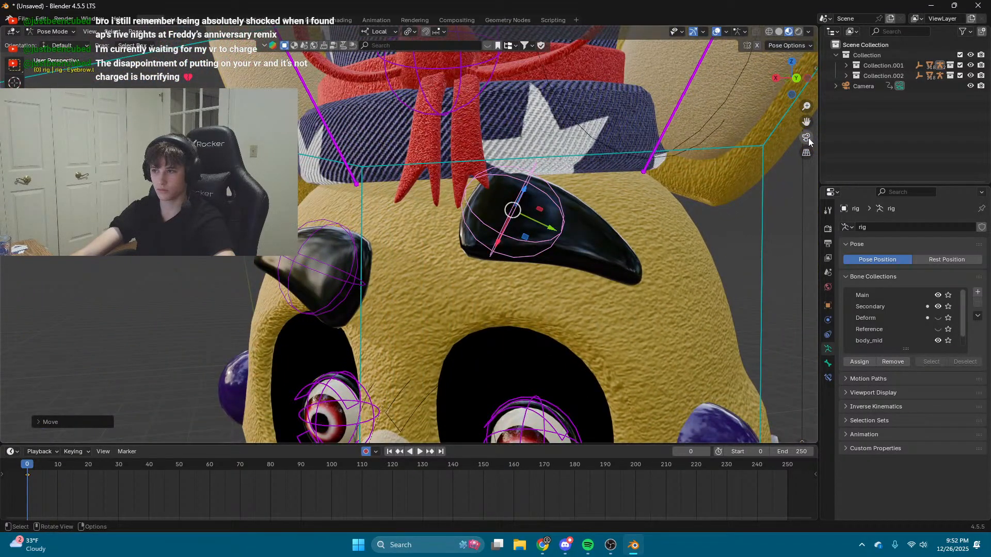
{"action": "left_click", "coordinate": [806, 138]}
{"action": "left_click", "coordinate": [716, 31]}
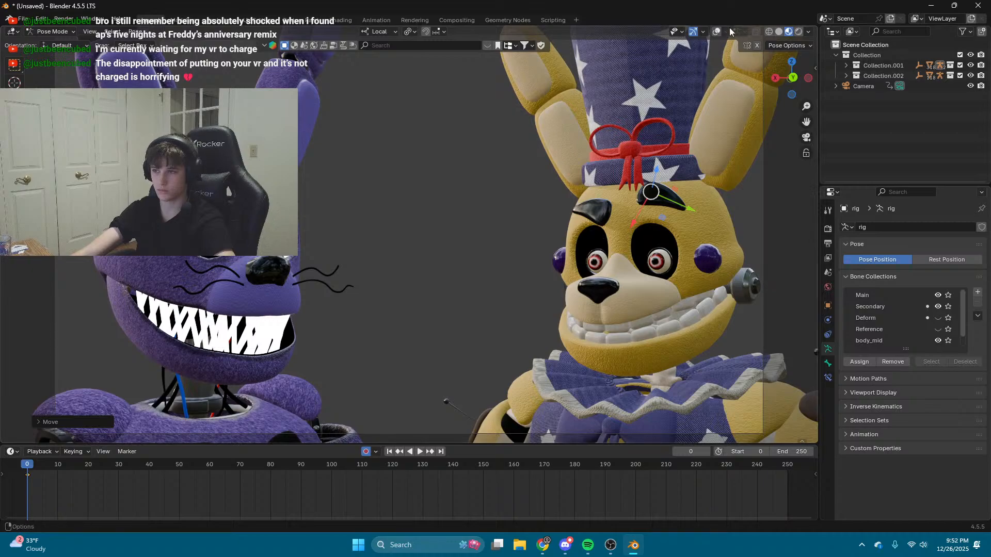
{"action": "left_click", "coordinate": [717, 31]}
Step: Select both of the yellow rabbit's eye bones and trackball-rotate them toward the purple rabbit
{"action": "left_click", "coordinate": [551, 253]}
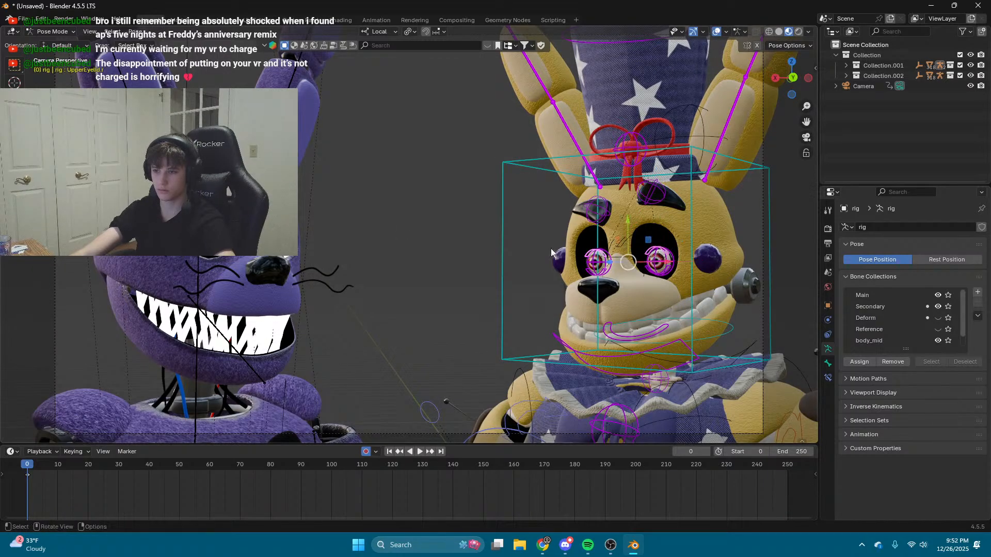
{"action": "left_click", "coordinate": [14, 121]}
{"action": "left_click_drag", "start_coordinate": [617, 231], "coordinate": [602, 247]}
{"action": "left_click", "coordinate": [664, 267]}
{"action": "left_click", "coordinate": [600, 265], "text": "shift"}
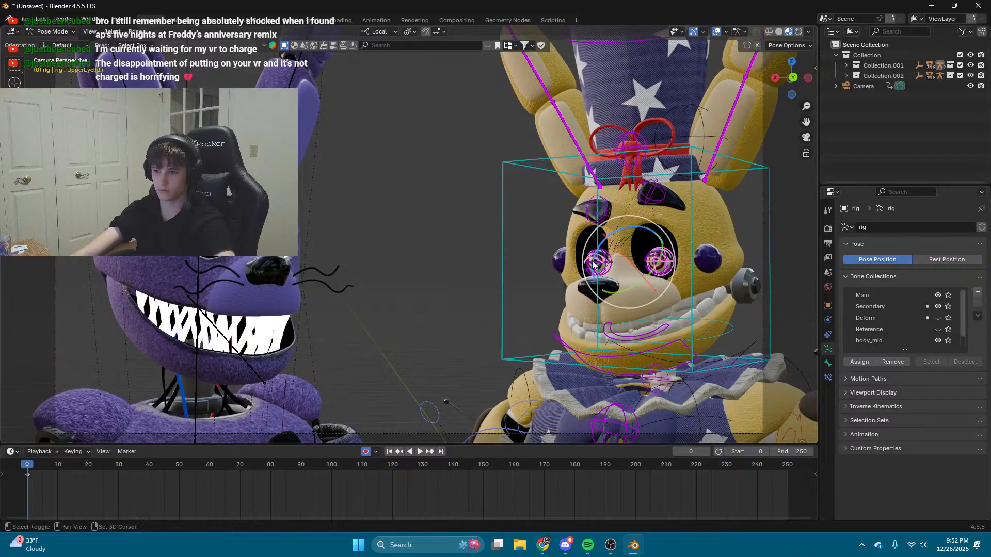
{"action": "left_click", "coordinate": [599, 264]}
{"action": "left_click", "coordinate": [656, 265], "text": "shift"}
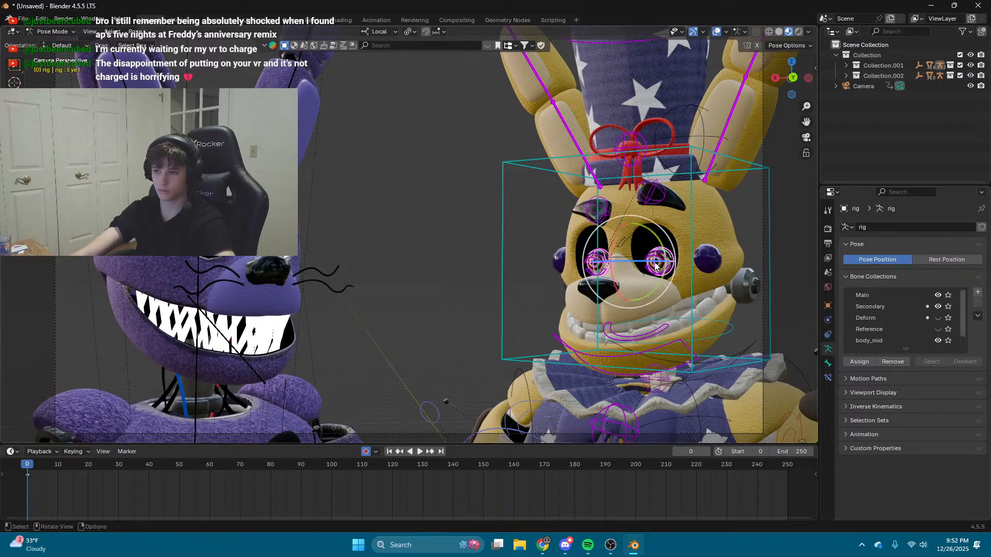
{"action": "key", "text": "r"}
{"action": "key", "text": "r"}
{"action": "left_click", "coordinate": [626, 230]}
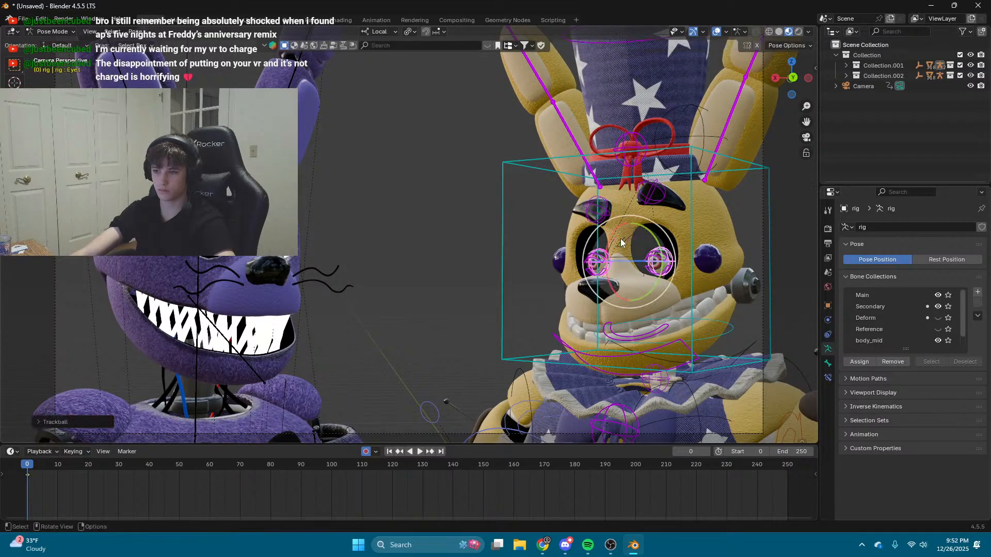
Step: Hide the viewport overlays and refine the trackball rotation of both eyes so they look at the purple rabbit
{"action": "key", "text": "shift+alt+z"}
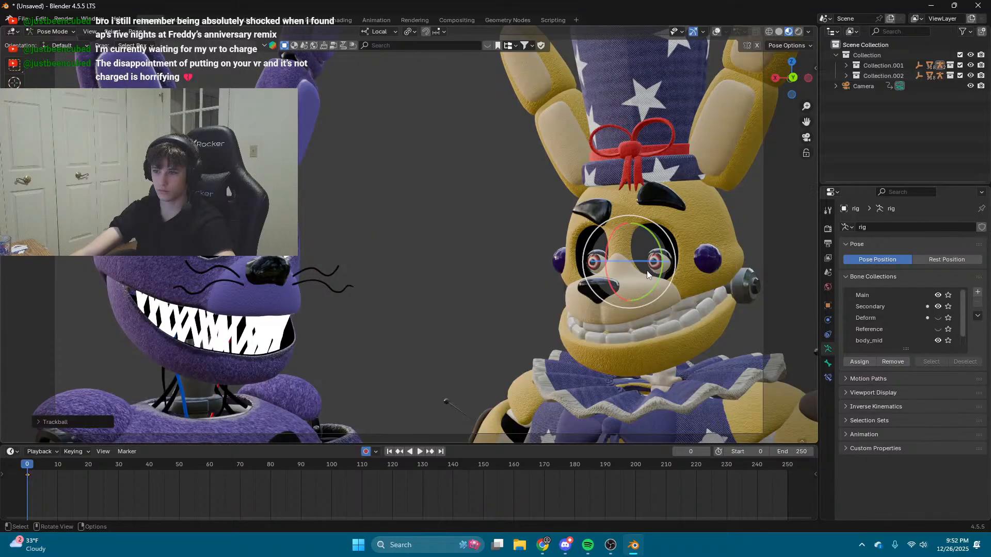
{"action": "key", "text": "r"}
{"action": "key", "text": "r"}
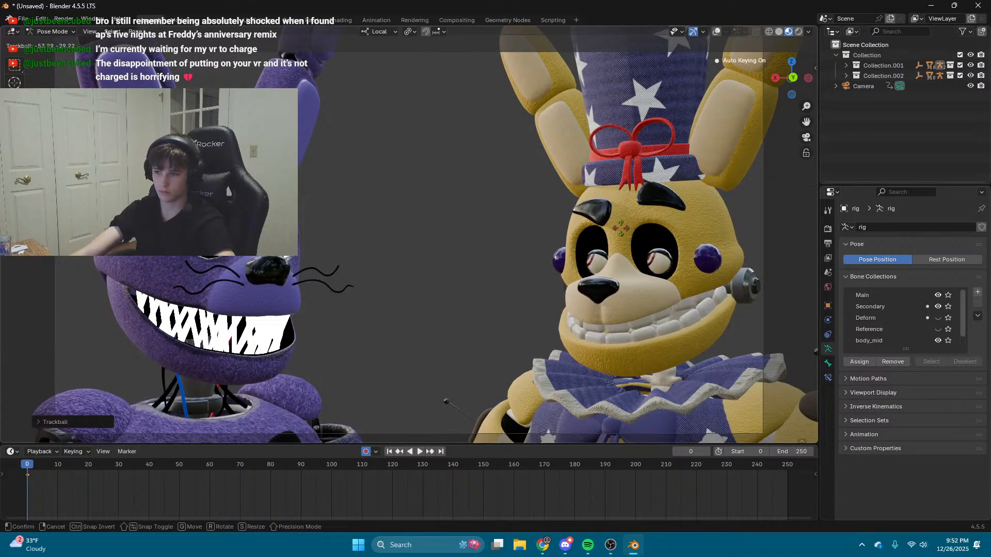
{"action": "left_click", "coordinate": [638, 272]}
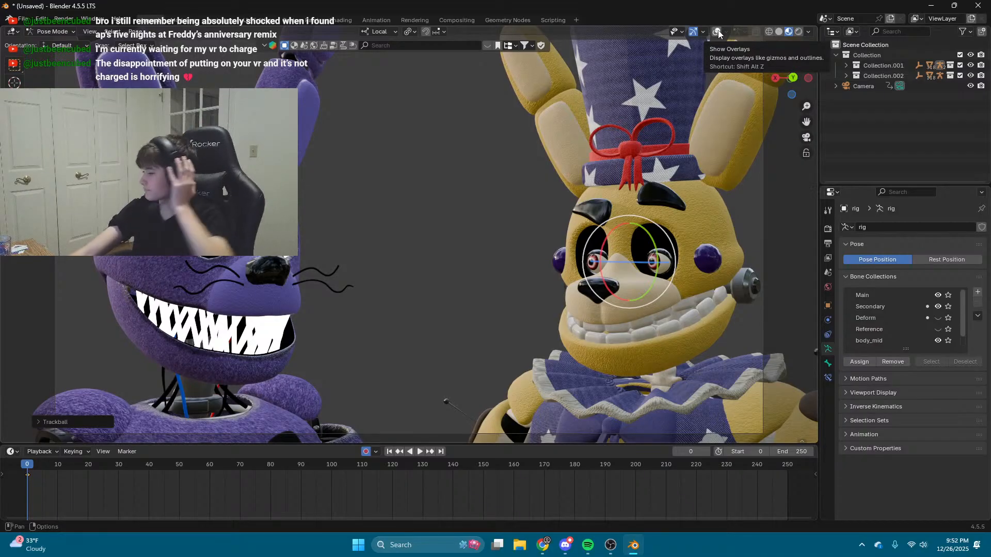
Step: Show the overlays again and rotate the yellow rabbit's lower eyelid bone about its local X axis
{"action": "left_click", "coordinate": [717, 32]}
{"action": "scroll", "coordinate": [762, 309], "scroll_direction": "up", "scroll_amount": 3}
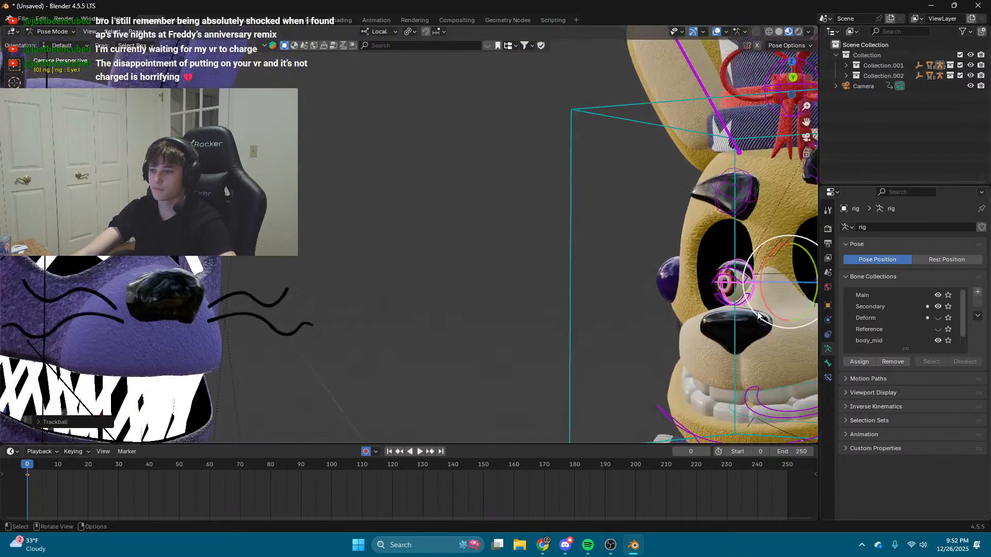
{"action": "scroll", "coordinate": [761, 309], "scroll_direction": "down", "scroll_amount": 1}
{"action": "left_click", "coordinate": [755, 291]}
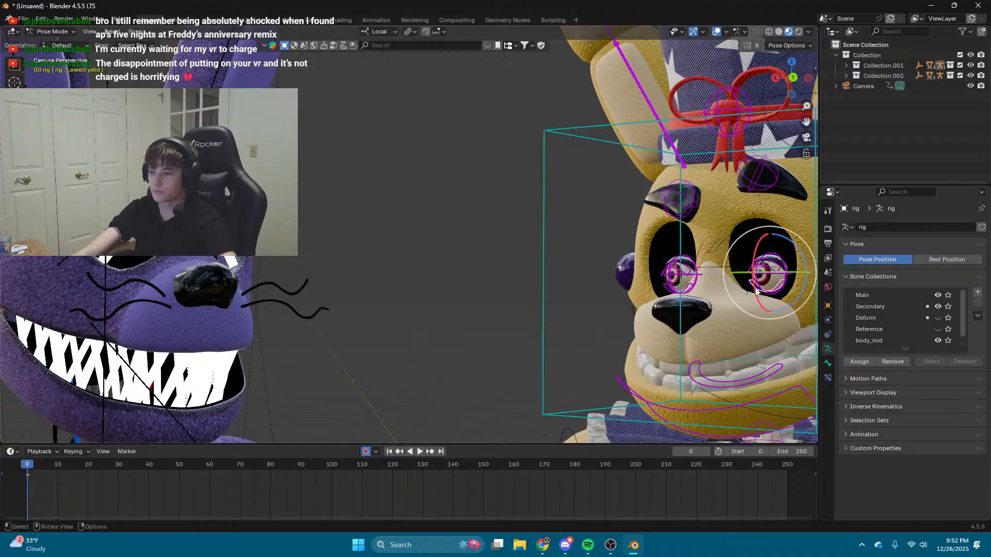
{"action": "key", "text": "r"}
{"action": "key", "text": "x"}
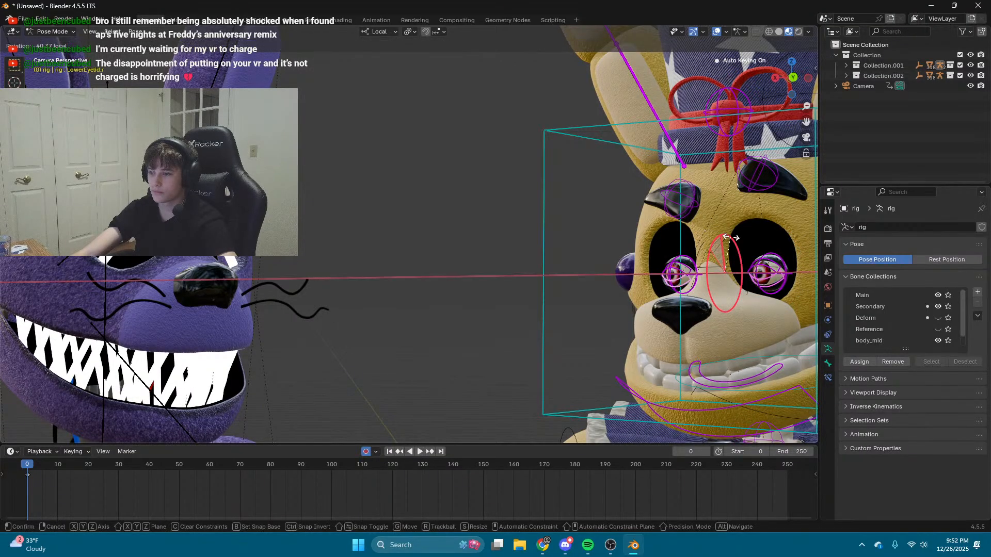
{"action": "left_click", "coordinate": [730, 237]}
{"action": "scroll", "coordinate": [521, 292], "scroll_direction": "down", "scroll_amount": 2}
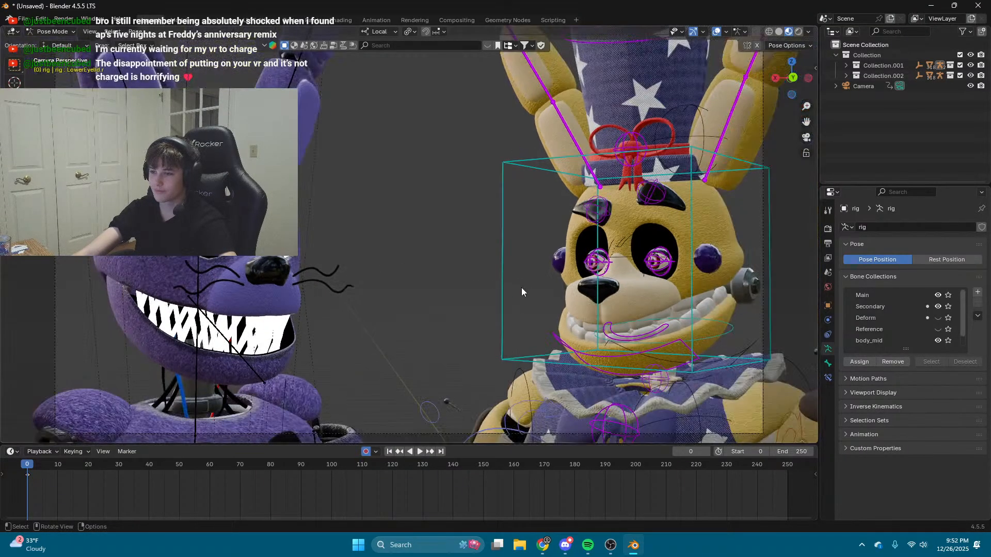
{"action": "left_click", "coordinate": [612, 333]}
{"action": "key", "text": "r"}
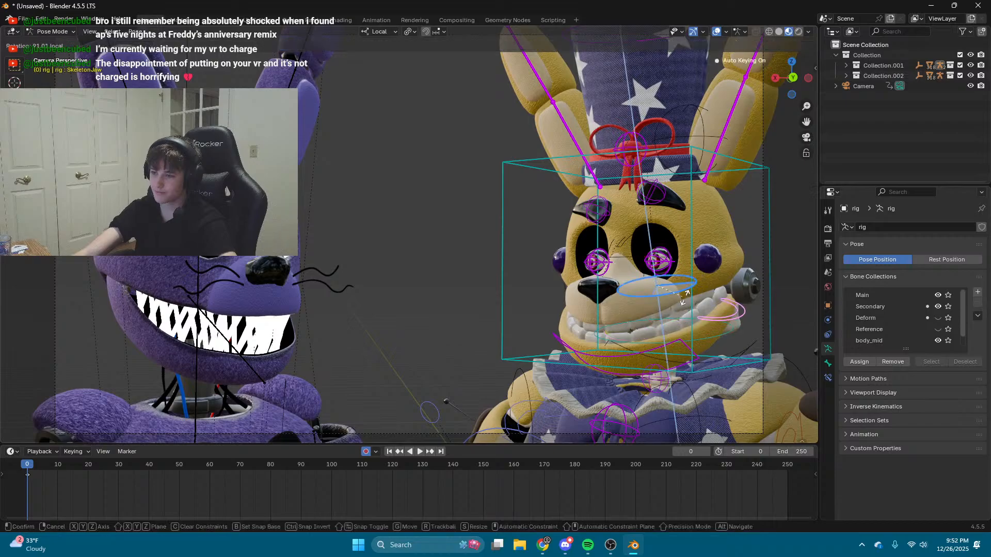
{"action": "key", "text": "x"}
{"action": "right_click", "coordinate": [677, 389]}
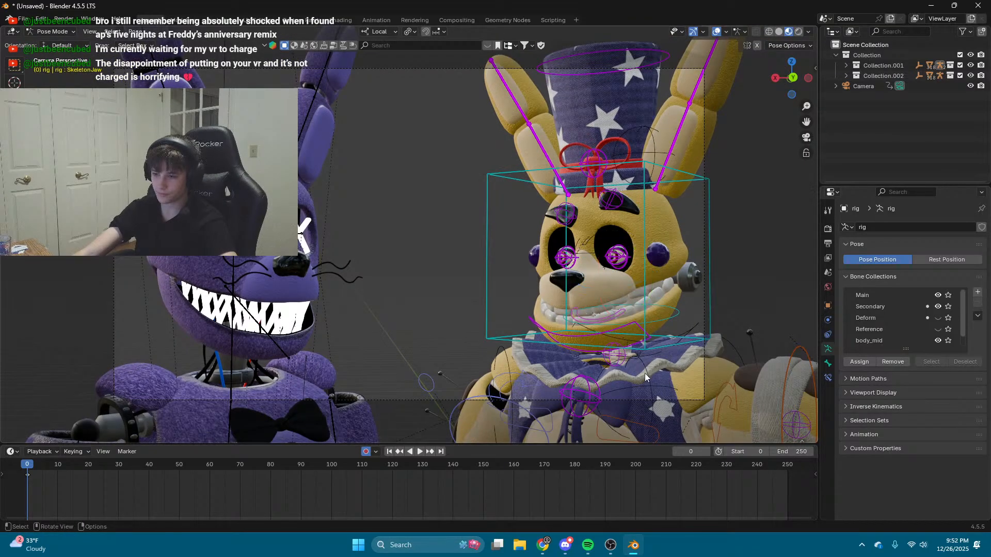
Step: Rotate the yellow rabbit's left upper arm control about its local X axis so the arm hangs down beside the body
{"action": "scroll", "coordinate": [645, 373], "scroll_direction": "down", "scroll_amount": 3}
{"action": "left_click", "coordinate": [690, 343]}
{"action": "key", "text": "r"}
{"action": "key", "text": "x"}
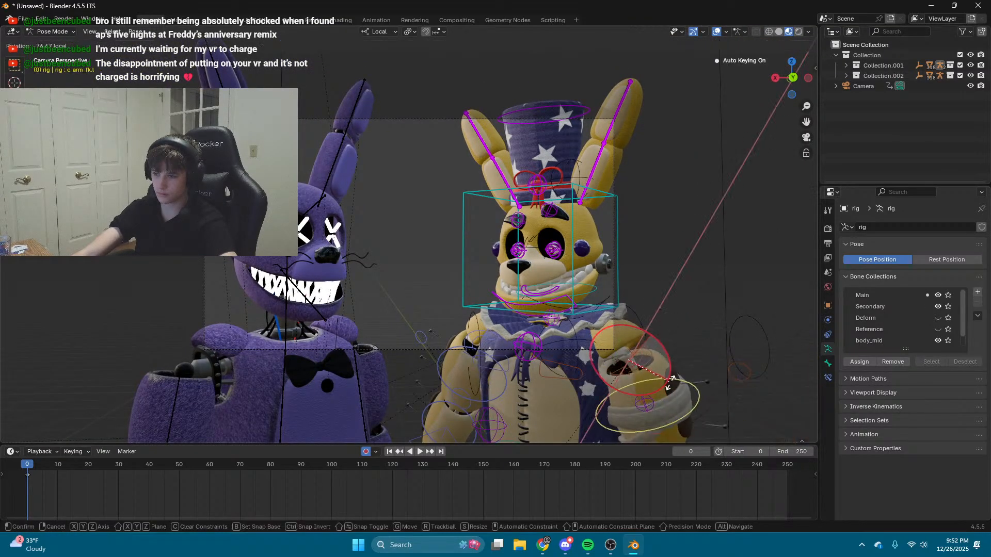
{"action": "left_click", "coordinate": [678, 381]}
{"action": "scroll", "coordinate": [677, 379], "scroll_direction": "up", "scroll_amount": 1}
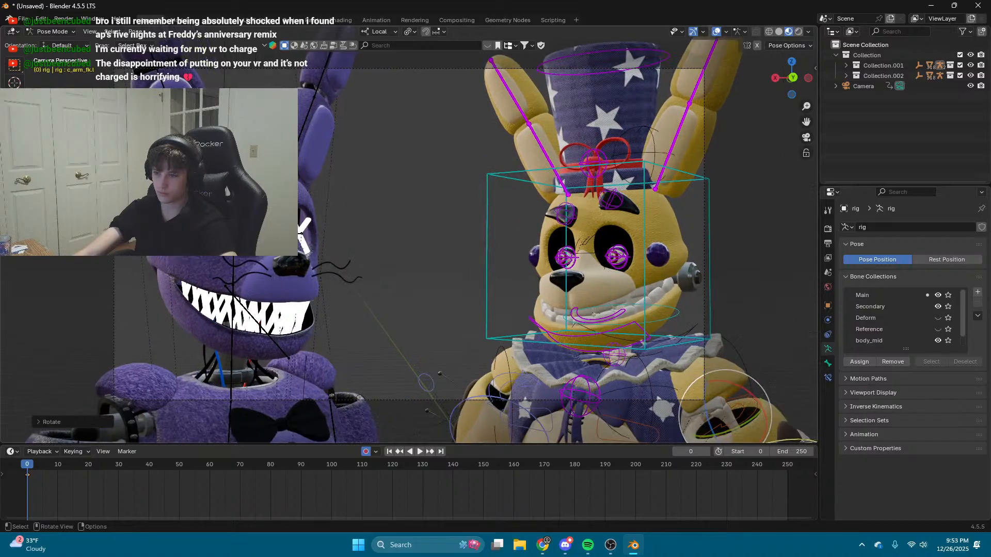
Step: In Object Mode, set the camera's passepartout opacity to 1.000 and preview the framed shot without overlays
{"action": "key", "text": "ctrl+Tab"}
{"action": "left_click", "coordinate": [447, 75]}
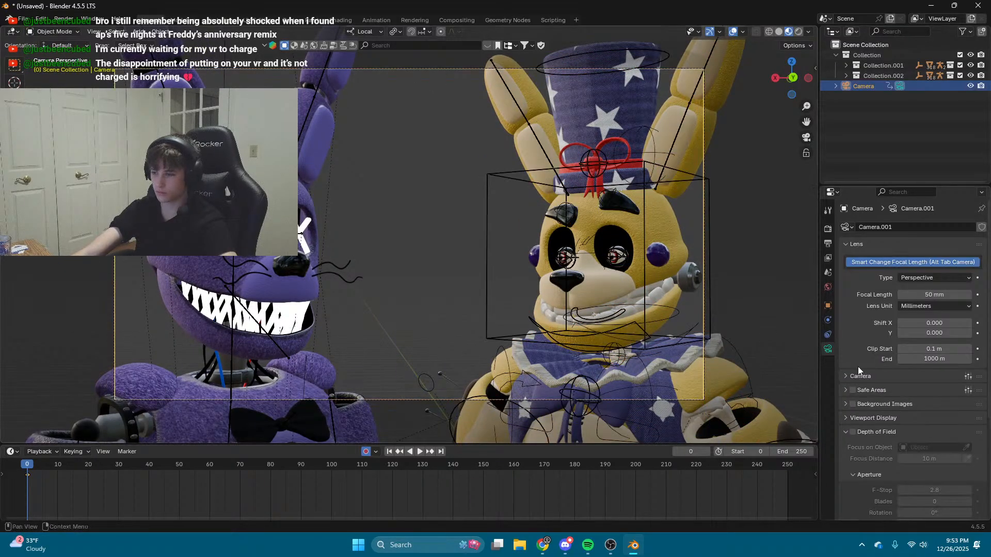
{"action": "scroll", "coordinate": [890, 385], "scroll_direction": "down", "scroll_amount": 3}
{"action": "left_click", "coordinate": [873, 357]}
{"action": "left_click_drag", "start_coordinate": [932, 431], "coordinate": [971, 431]}
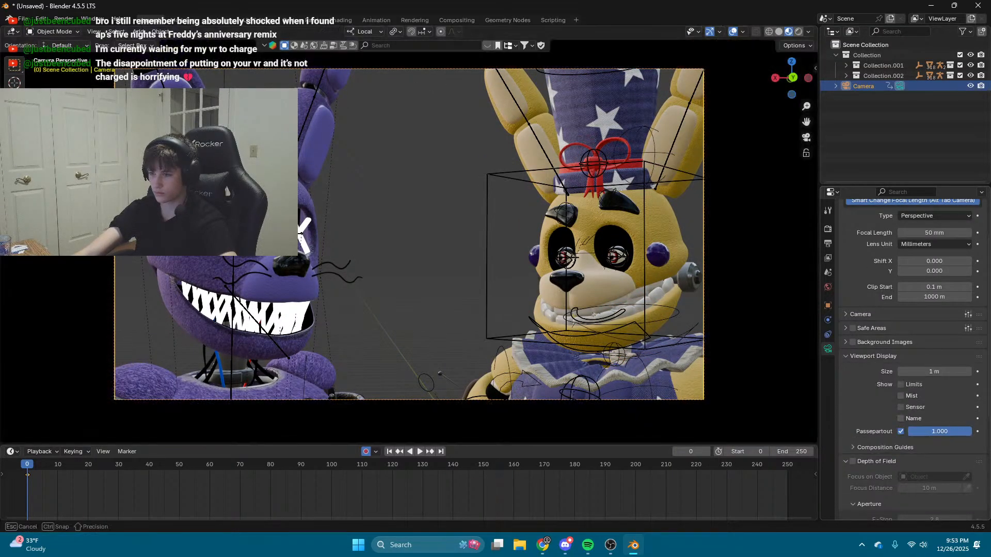
{"action": "left_click", "coordinate": [732, 31]}
{"action": "scroll", "coordinate": [567, 232], "scroll_direction": "up", "scroll_amount": 1}
{"action": "middle_click_drag", "start_coordinate": [505, 247], "coordinate": [537, 253], "text": "shift"}
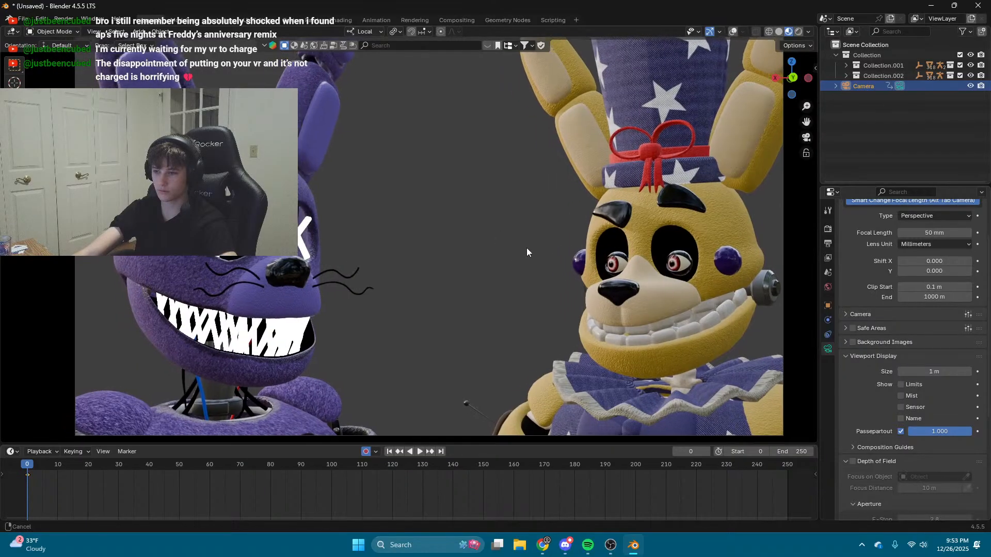
{"action": "key", "text": "Home"}
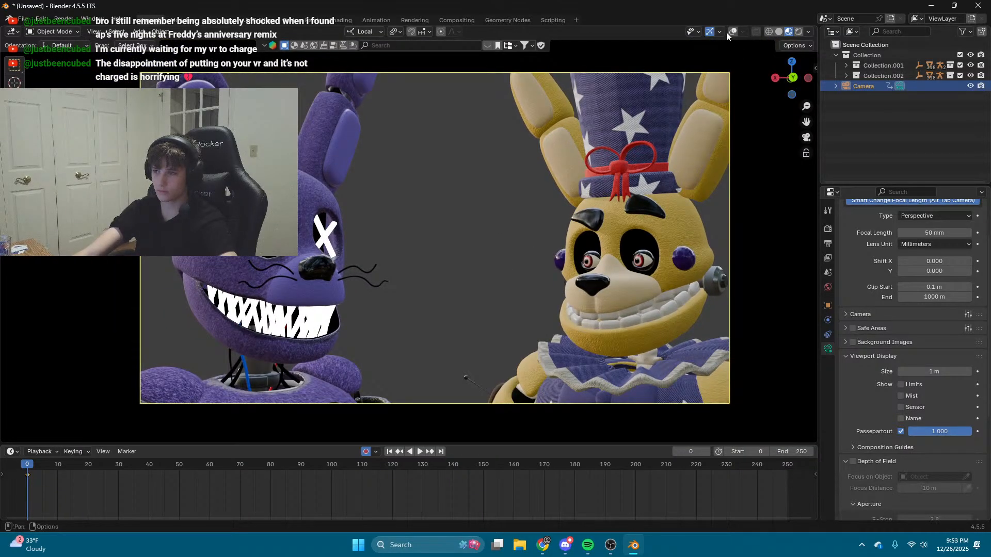
{"action": "left_click", "coordinate": [732, 32]}
Step: Put the yellow rabbit's rig in Pose Mode, tilt its head with a trackball rotation of the head control, and hide the overlays
{"action": "left_click", "coordinate": [640, 338]}
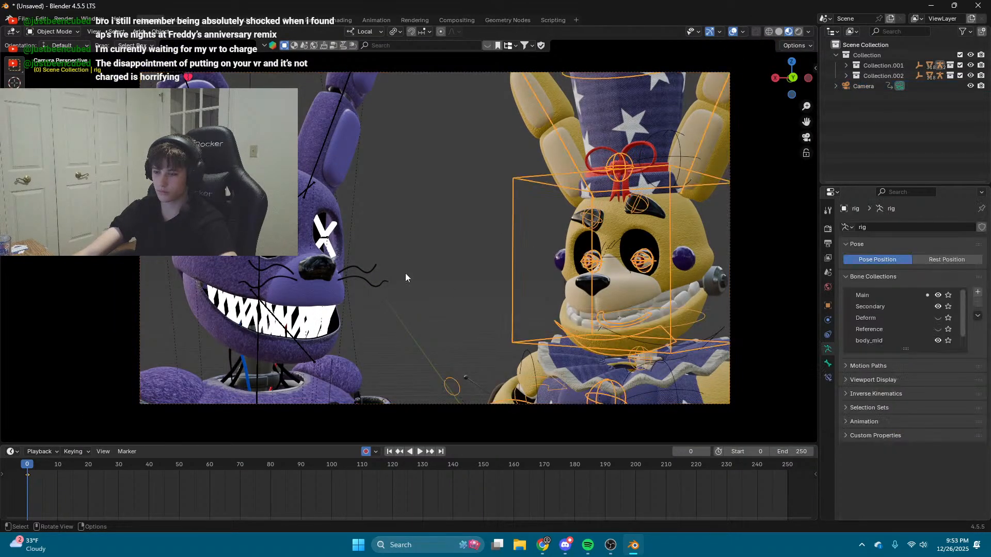
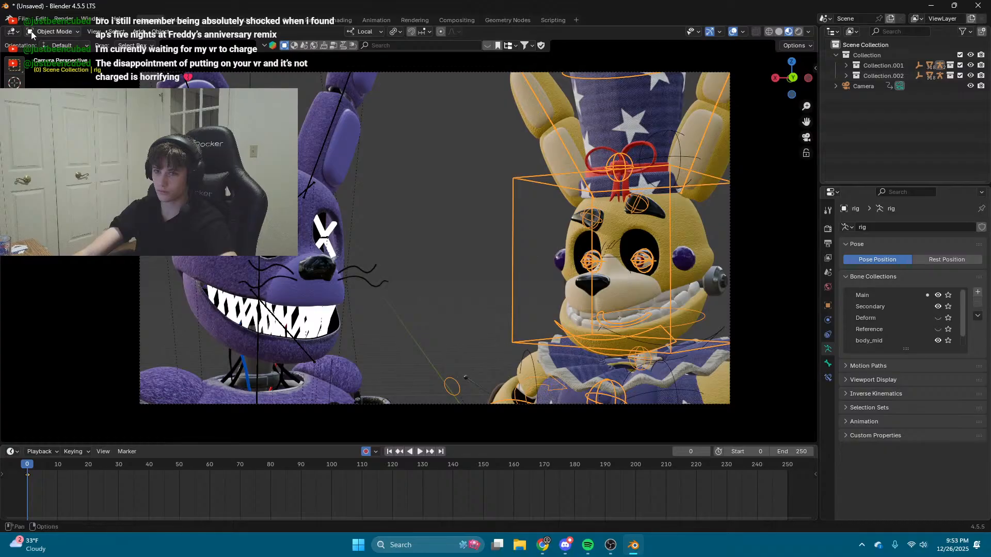
{"action": "left_click", "coordinate": [69, 70]}
{"action": "left_click", "coordinate": [674, 353]}
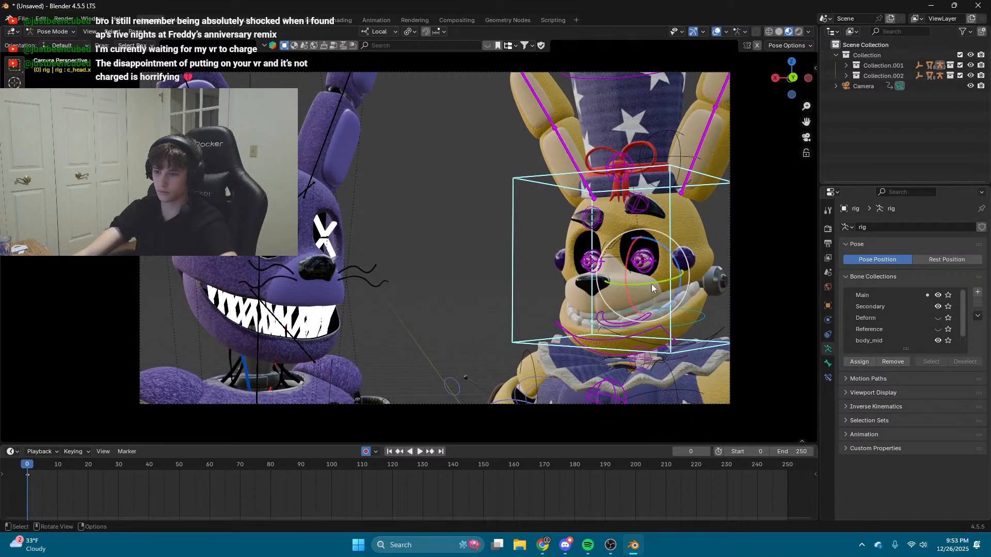
{"action": "key", "text": "r"}
{"action": "key", "text": "r"}
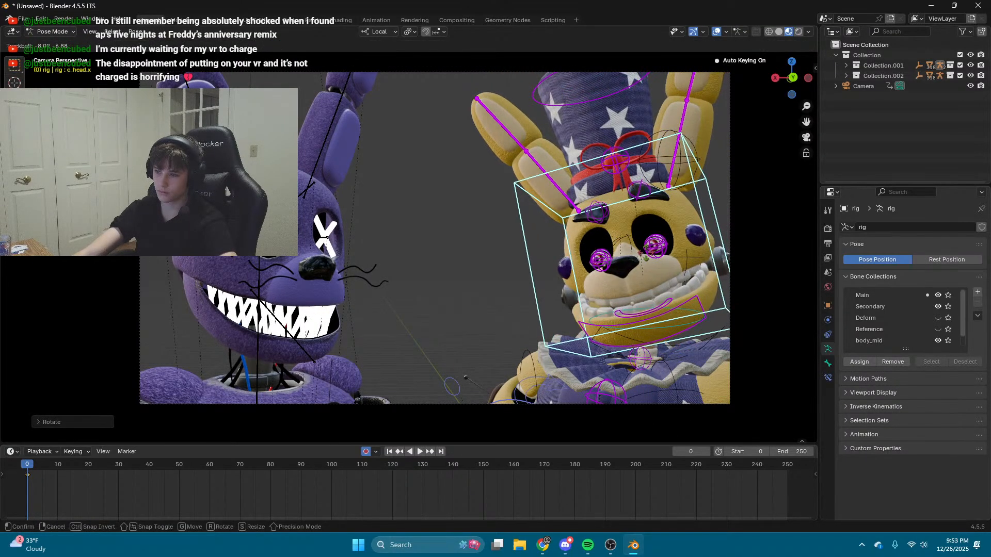
{"action": "left_click", "coordinate": [727, 39]}
{"action": "left_click", "coordinate": [716, 34]}
{"action": "scroll", "coordinate": [717, 188], "scroll_direction": "up", "scroll_amount": 1}
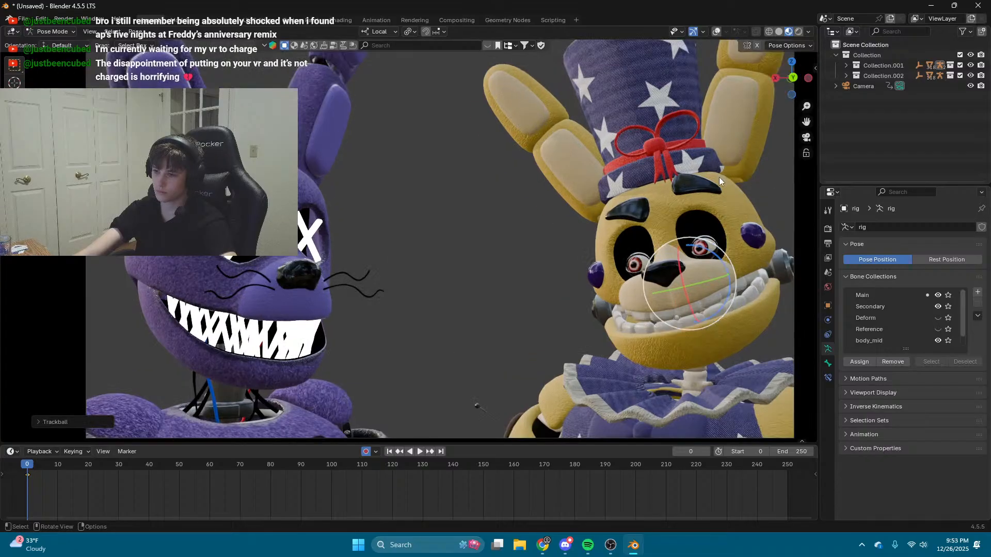
Step: Show the overlays, trackball-rotate both of the yellow rabbit's eye bones toward the purple rabbit, and preview the shot without overlays
{"action": "left_click", "coordinate": [718, 33]}
{"action": "left_click", "coordinate": [704, 255]}
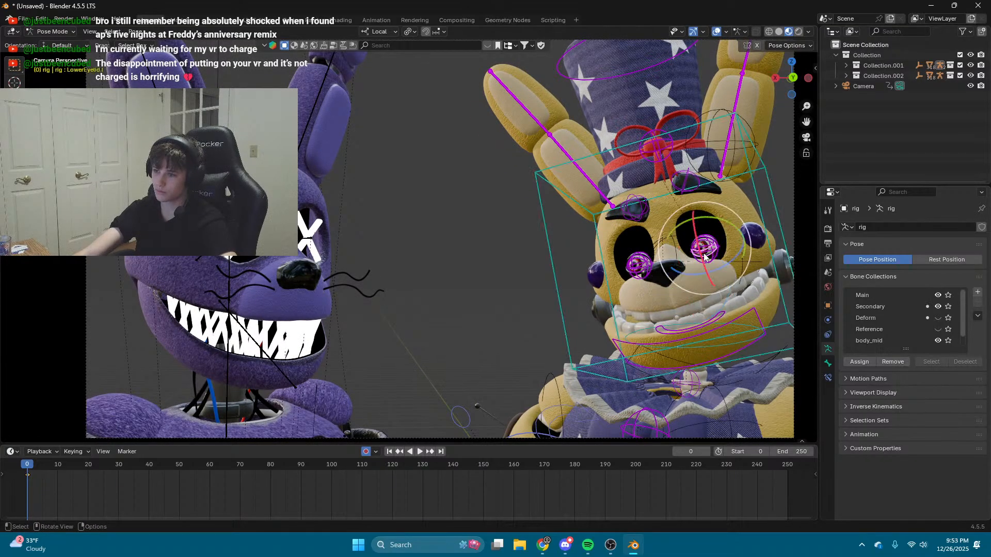
{"action": "left_click", "coordinate": [698, 252]}
{"action": "scroll", "coordinate": [698, 251], "scroll_direction": "up", "scroll_amount": 1}
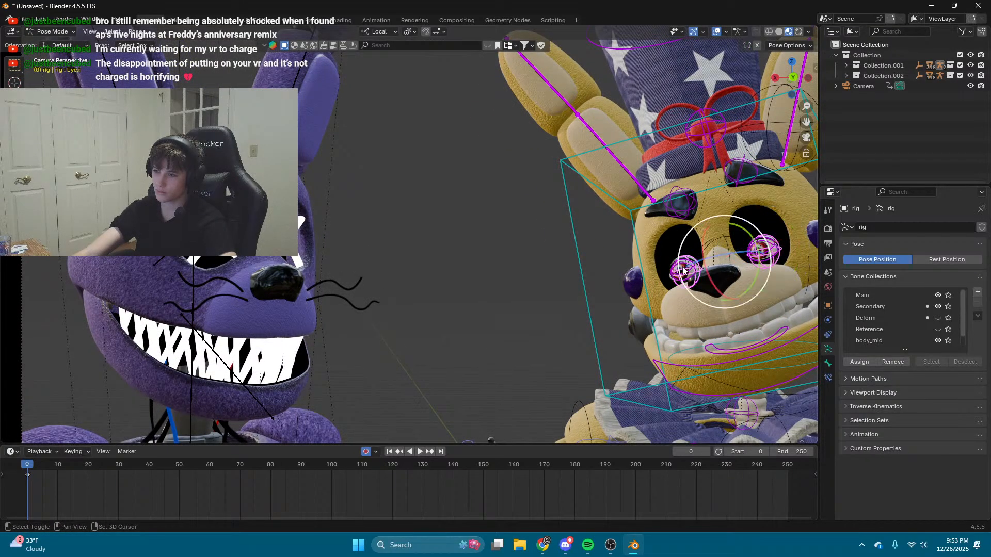
{"action": "key", "text": "r"}
{"action": "key", "text": "r"}
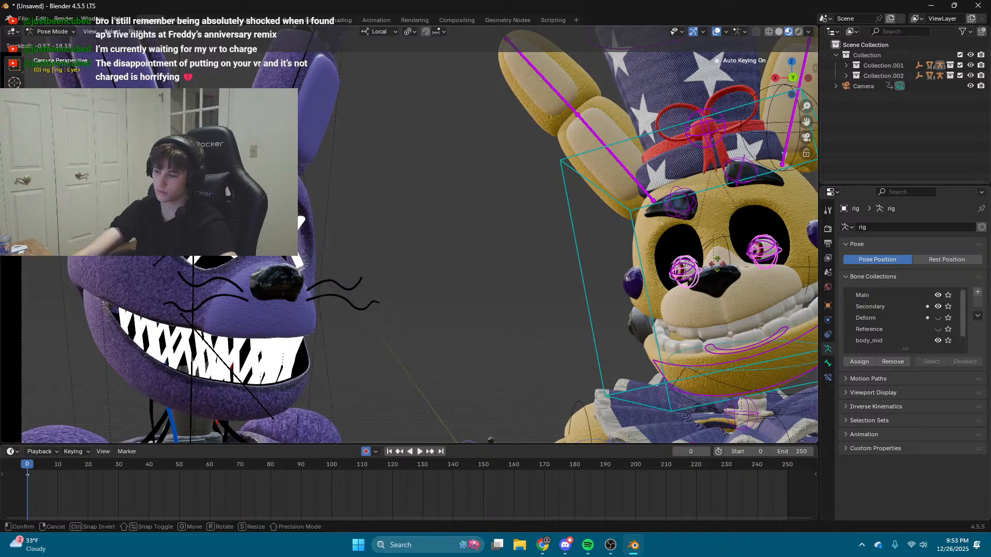
{"action": "key", "text": "Return"}
{"action": "left_click", "coordinate": [716, 31]}
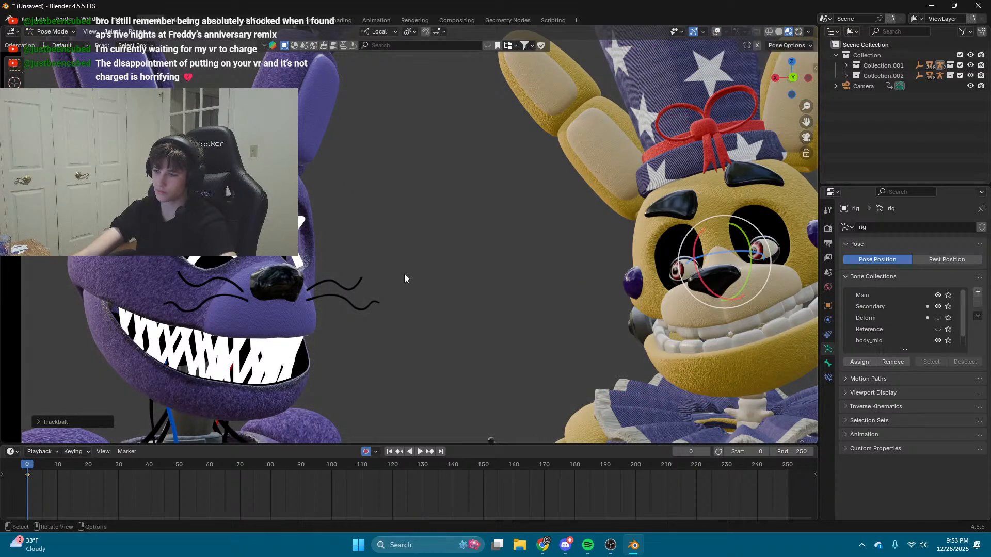
{"action": "scroll", "coordinate": [403, 274], "scroll_direction": "down", "scroll_amount": 1}
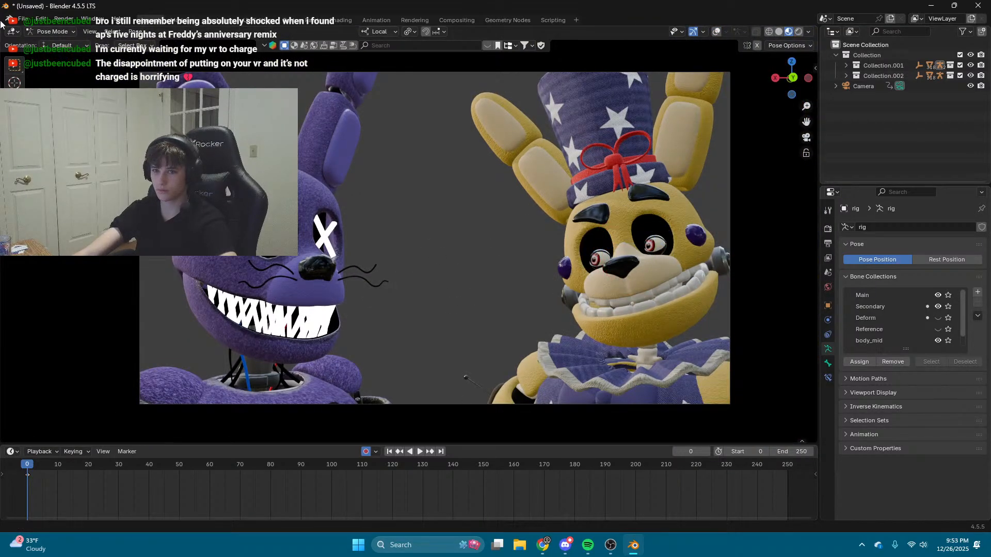
Step: Split the 3D viewport into two side-by-side views, one clean camera view without overlays and one free working view showing the rig controls
{"action": "left_click_drag", "start_coordinate": [2, 23], "coordinate": [433, 77]}
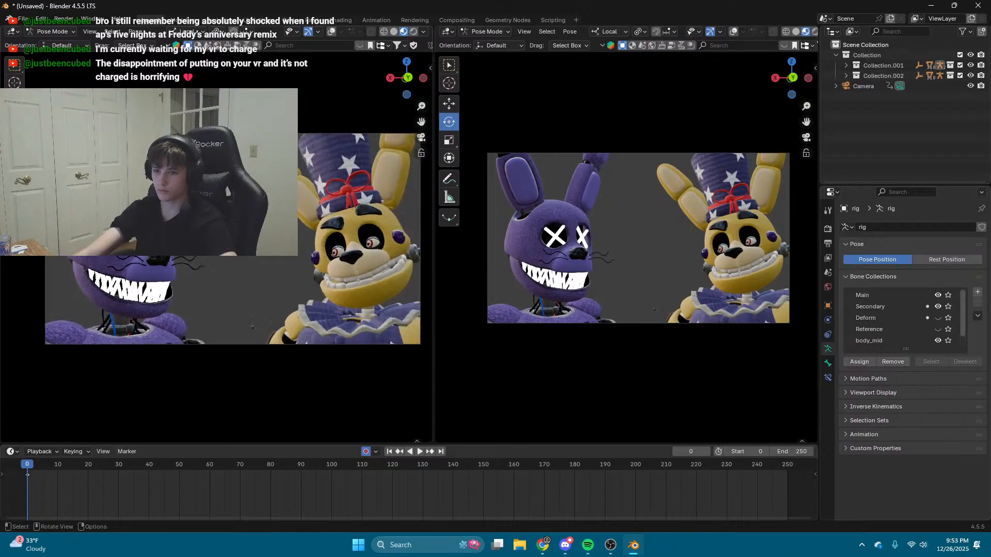
{"action": "key", "text": "shift+grave"}
{"action": "key", "text": "w"}
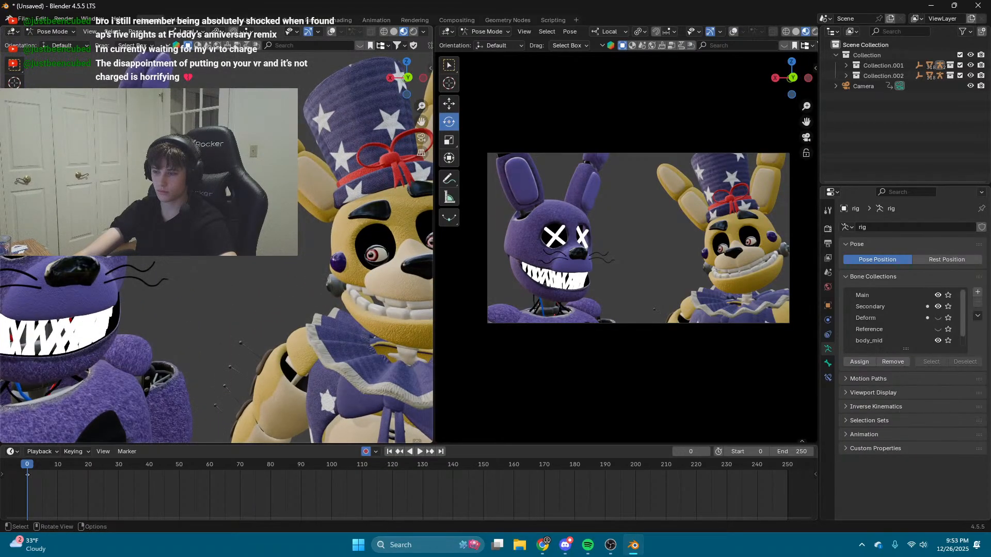
{"action": "key", "text": "w"}
{"action": "left_click", "coordinate": [644, 35]}
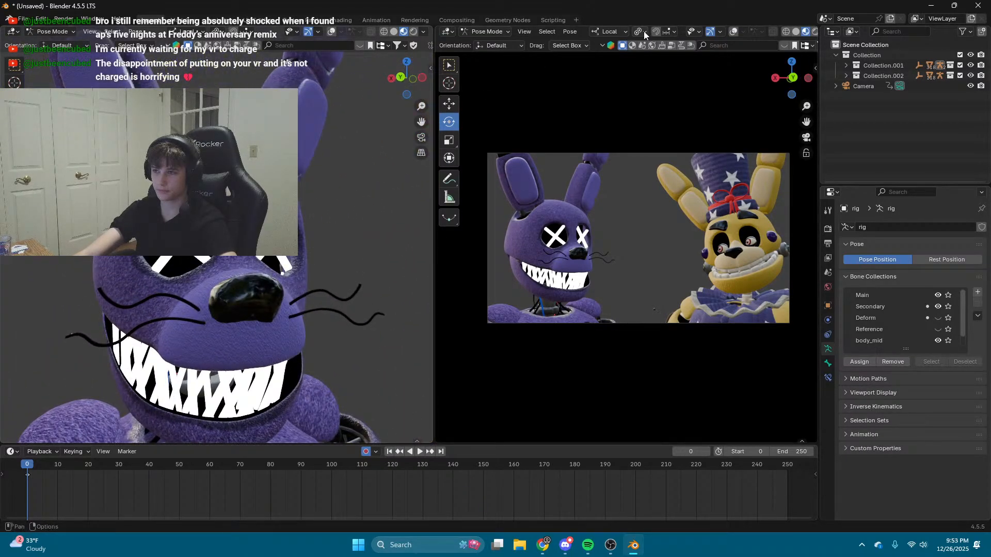
{"action": "left_click", "coordinate": [734, 32]}
{"action": "scroll", "coordinate": [766, 216], "scroll_direction": "up", "scroll_amount": 1}
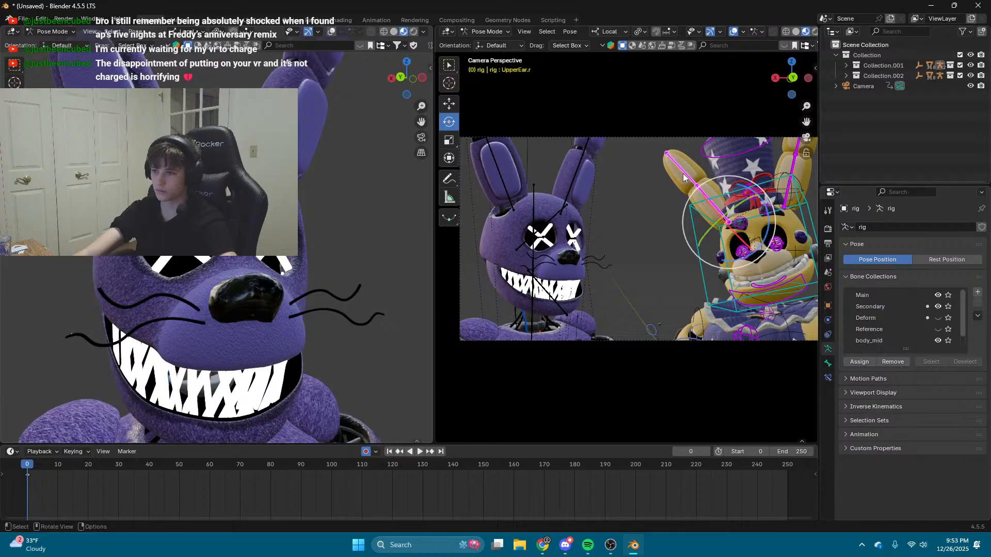
{"action": "left_click", "coordinate": [733, 32]}
{"action": "key", "text": "KP_Decimal"}
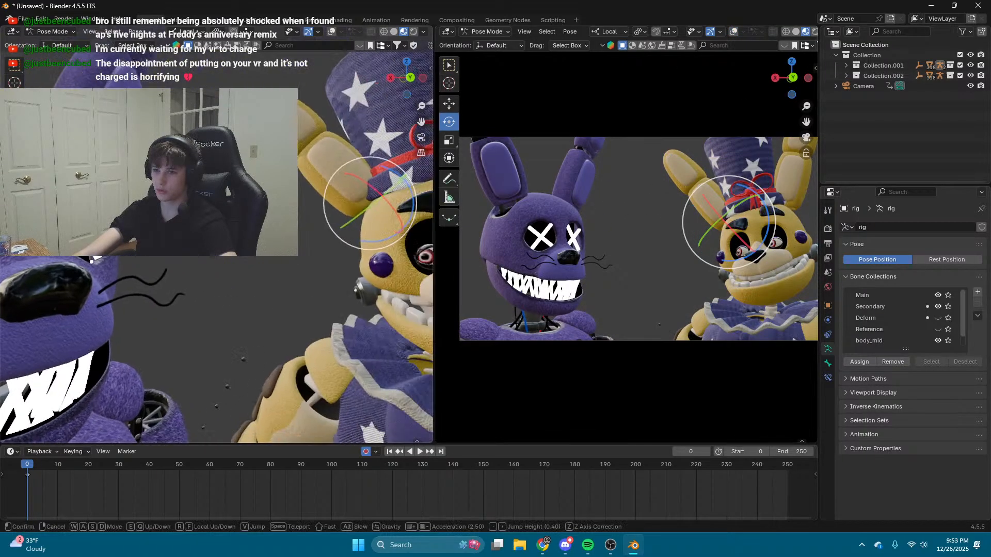
{"action": "left_click", "coordinate": [331, 31]}
Step: Select both of the yellow rabbit's upper ear bones and rotate them together so the ears bend toward the purple rabbit
{"action": "key", "text": "shift+grave"}
{"action": "key", "text": "w"}
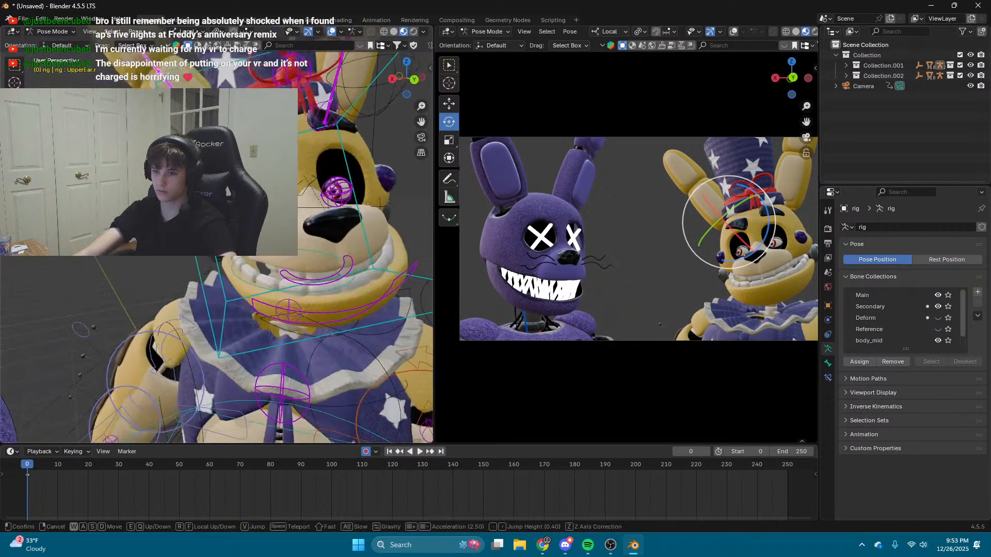
{"action": "key", "text": "s"}
{"action": "left_click", "coordinate": [305, 135]}
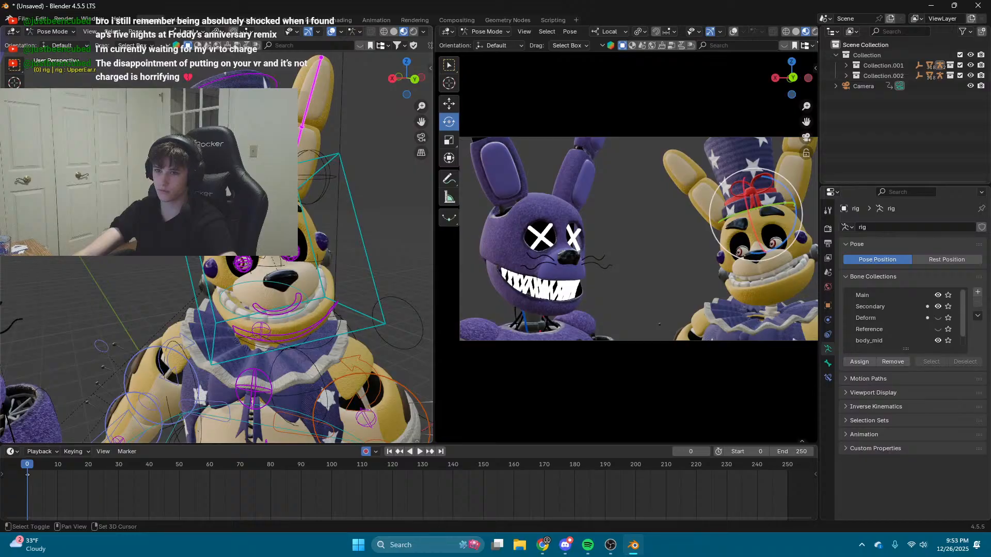
{"action": "key", "text": "r"}
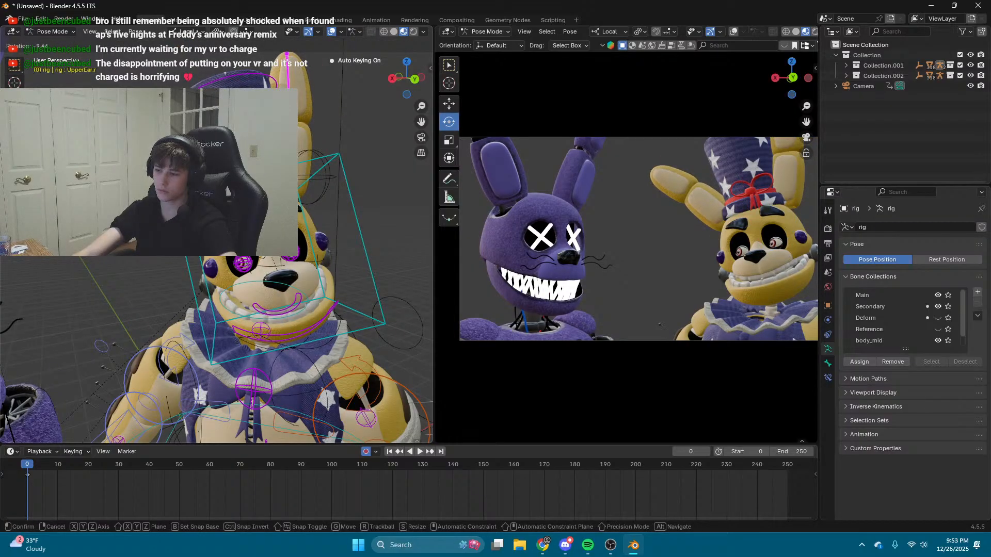
{"action": "left_click", "coordinate": [282, 170]}
Step: Rotate the yellow rabbit's jaw bone about its local X axis to open the mouth
{"action": "left_click", "coordinate": [277, 258]}
{"action": "left_click", "coordinate": [289, 306]}
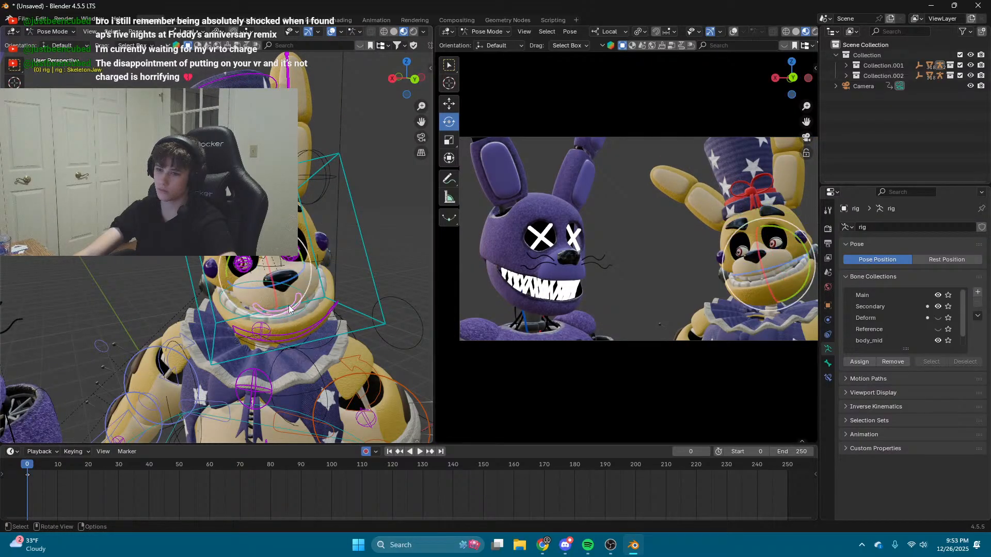
{"action": "left_click", "coordinate": [300, 332]}
{"action": "key", "text": "r"}
{"action": "key", "text": "x"}
{"action": "key", "text": "x"}
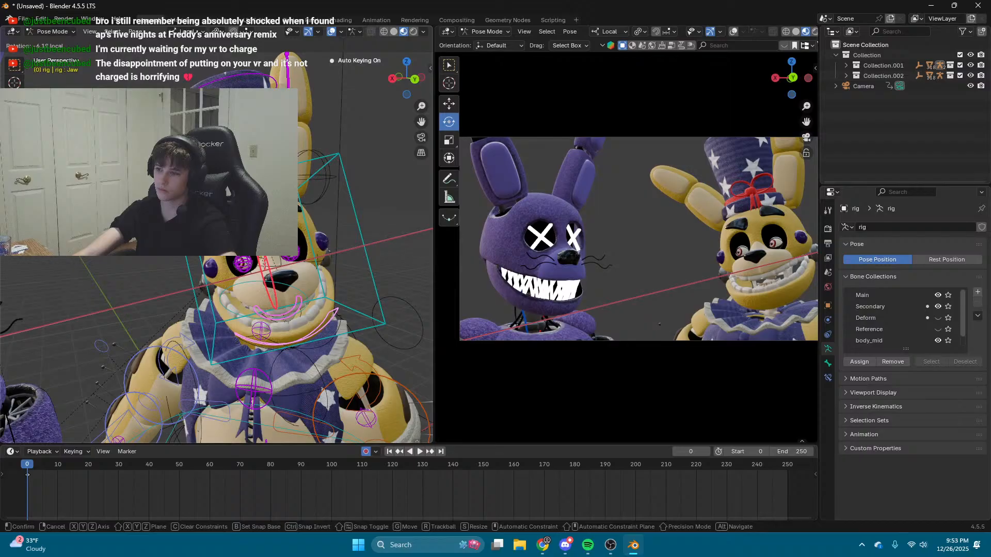
{"action": "left_click", "coordinate": [232, 305]}
Step: Return to Object Mode, select the purple rabbit's armature and put it in Pose Mode
{"action": "key", "text": "shift+grave"}
{"action": "key", "text": "s"}
{"action": "key", "text": "d"}
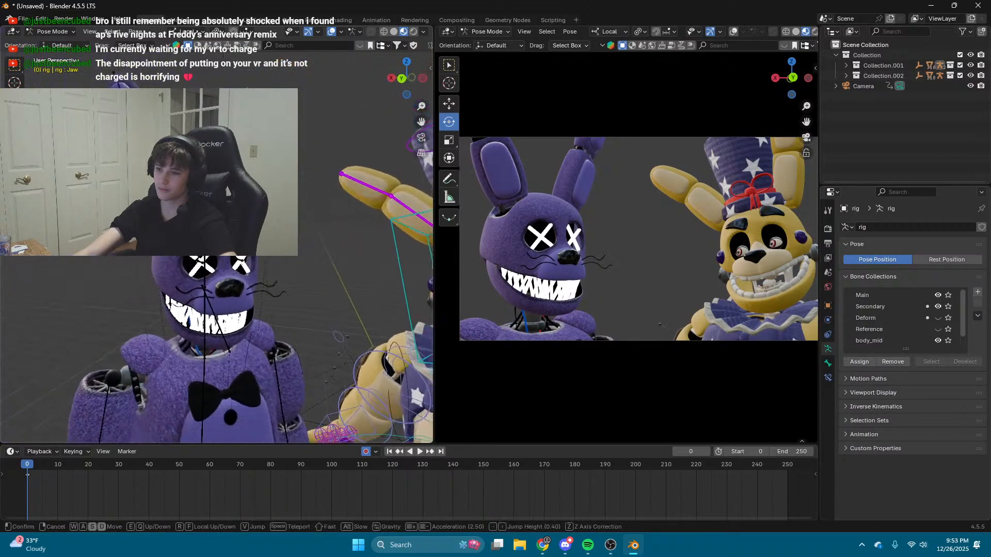
{"action": "left_click", "coordinate": [282, 267]}
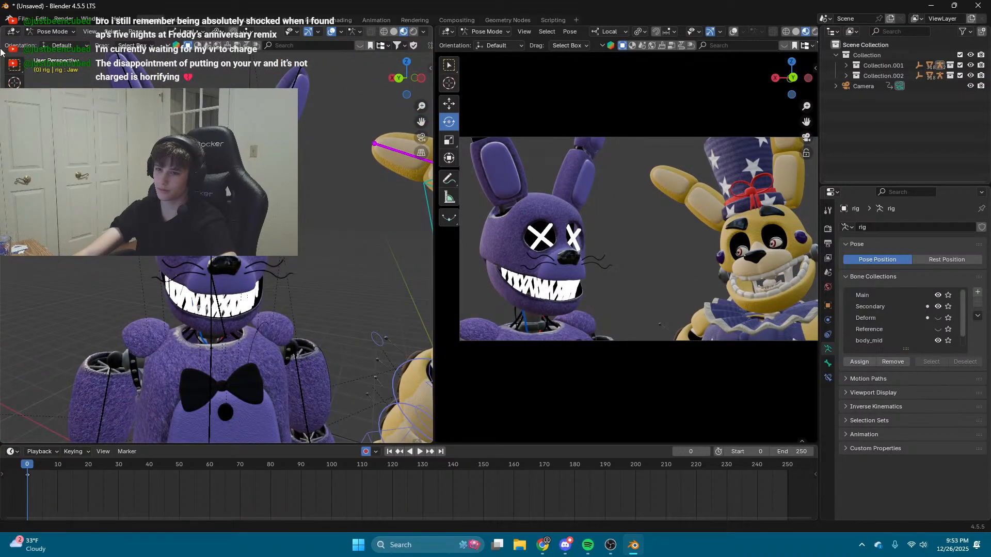
{"action": "left_click", "coordinate": [57, 43]}
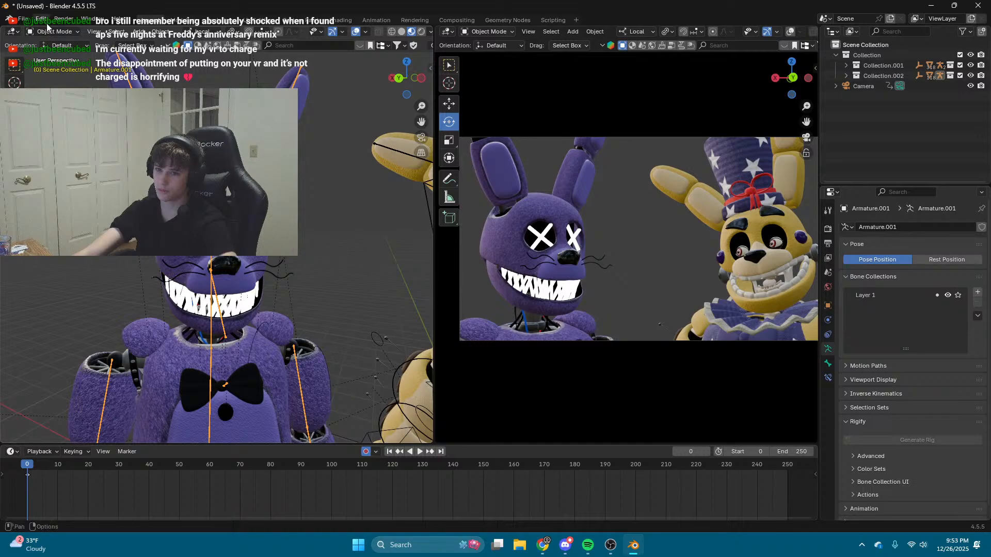
{"action": "left_click", "coordinate": [56, 66]}
{"action": "left_click", "coordinate": [211, 320]}
{"action": "key", "text": "r"}
{"action": "key", "text": "r"}
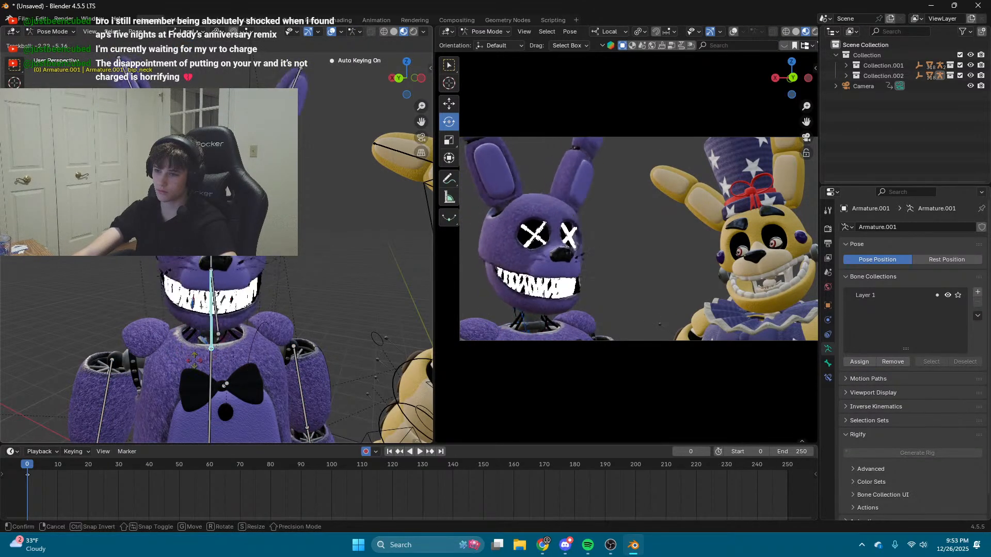
{"action": "left_click", "coordinate": [199, 367]}
{"action": "key", "text": "q"}
Step: Trackball-rotate the purple rabbit's pelvis bone in two passes to turn and lean the whole body
{"action": "middle_click_drag", "start_coordinate": [242, 364], "coordinate": [235, 182]}
{"action": "scroll", "coordinate": [242, 310], "scroll_direction": "up", "scroll_amount": 1}
{"action": "left_click", "coordinate": [249, 357]}
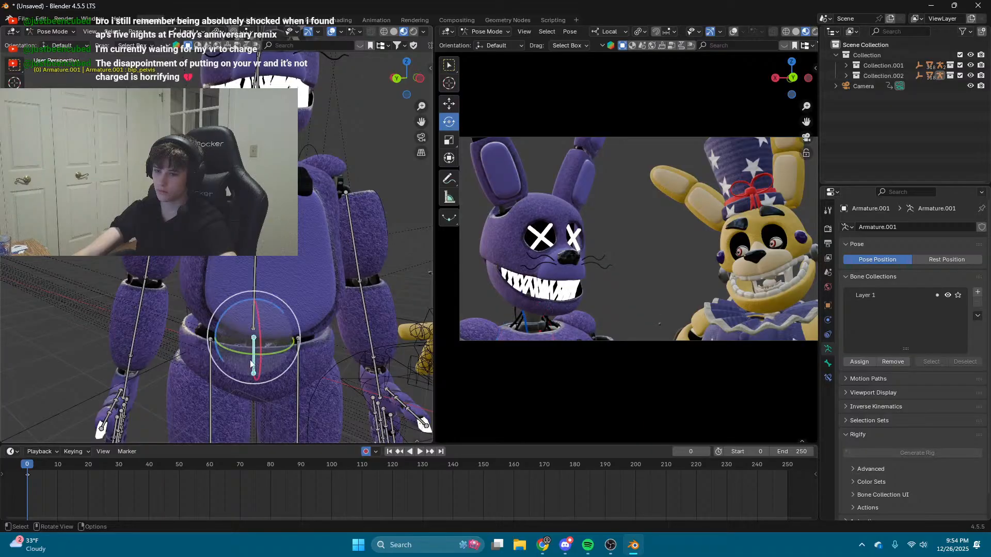
{"action": "key", "text": "r"}
{"action": "key", "text": "r"}
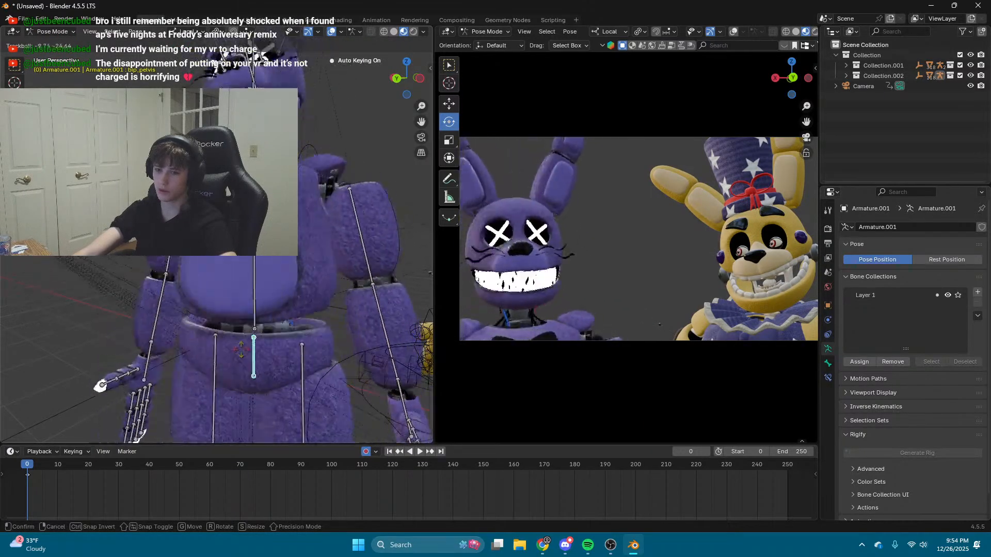
{"action": "left_click", "coordinate": [260, 329]}
{"action": "key", "text": "r"}
{"action": "key", "text": "r"}
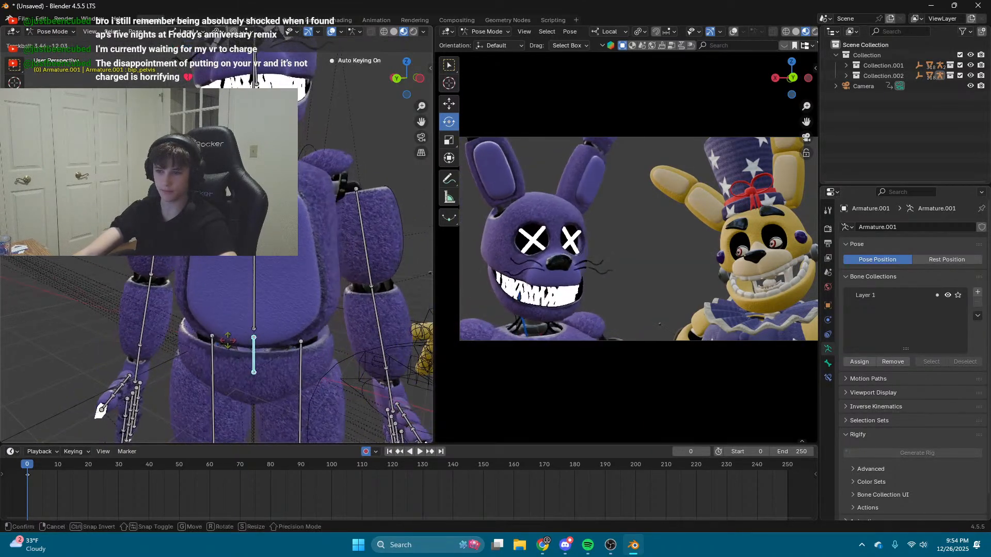
{"action": "left_click", "coordinate": [224, 340]}
Step: Trackball-rotate the purple rabbit's lower spine bone to adjust the lean of the torso
{"action": "middle_click_drag", "start_coordinate": [224, 345], "coordinate": [197, 342], "text": "shift"}
{"action": "left_click", "coordinate": [224, 264]}
{"action": "middle_click_drag", "start_coordinate": [224, 304], "coordinate": [227, 346]}
{"action": "key", "text": "r"}
{"action": "key", "text": "r"}
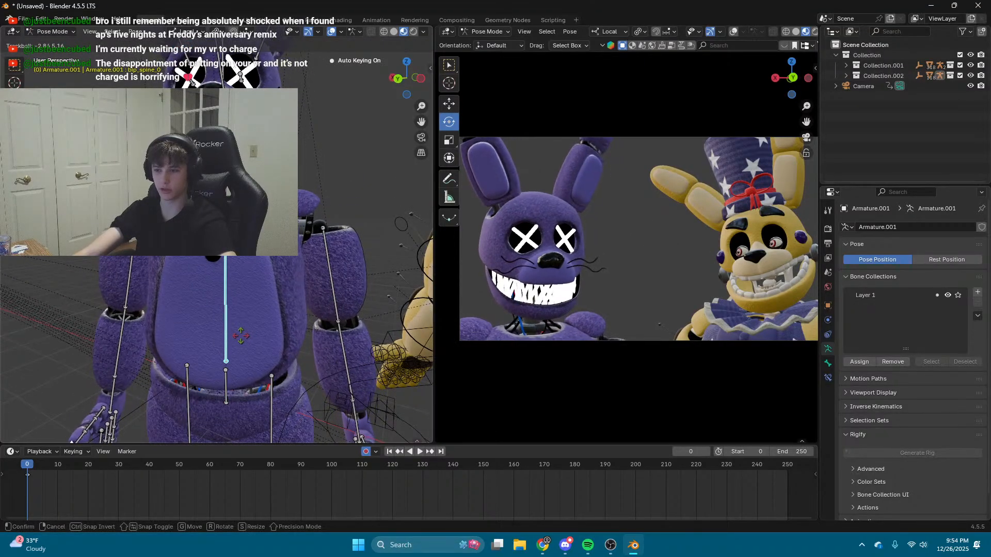
{"action": "left_click", "coordinate": [244, 338]}
Step: Trackball-rotate the purple rabbit's neck bone to bring the head toward the yellow rabbit
{"action": "middle_click_drag", "start_coordinate": [250, 300], "coordinate": [250, 323], "text": "shift"}
{"action": "left_click", "coordinate": [227, 226]}
{"action": "mouse_move", "coordinate": [258, 212]}
{"action": "left_mouse_down"}
{"action": "mouse_move", "coordinate": [268, 227]}
{"action": "mouse_move", "coordinate": [263, 218]}
{"action": "left_mouse_up"}
{"action": "key", "text": "r"}
{"action": "key", "text": "r"}
{"action": "left_click", "coordinate": [258, 220]}
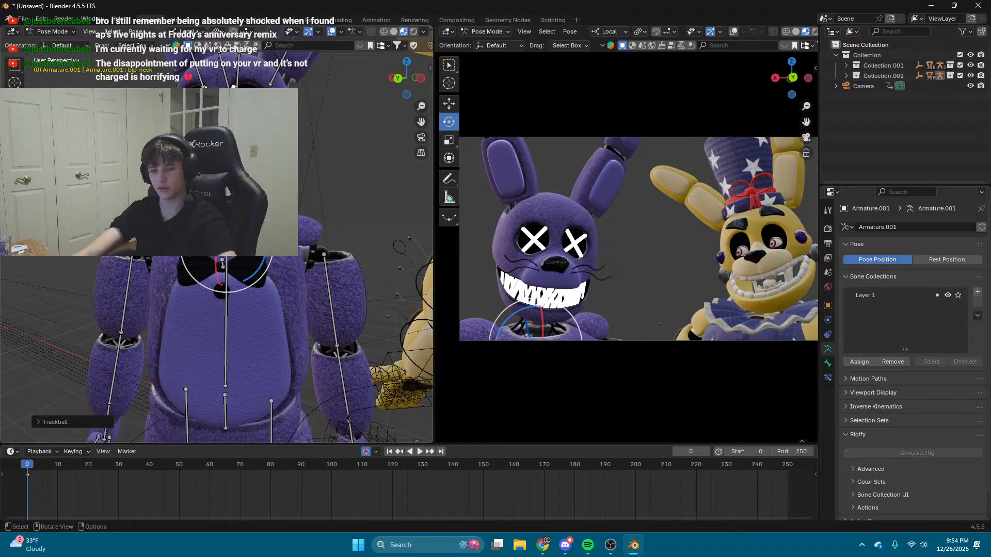
Step: Tilt the purple rabbit's head bone sideways toward the yellow rabbit and refine it with a trackball rotation
{"action": "middle_click_drag", "start_coordinate": [232, 85], "coordinate": [231, 114], "text": "shift"}
{"action": "key", "text": "r"}
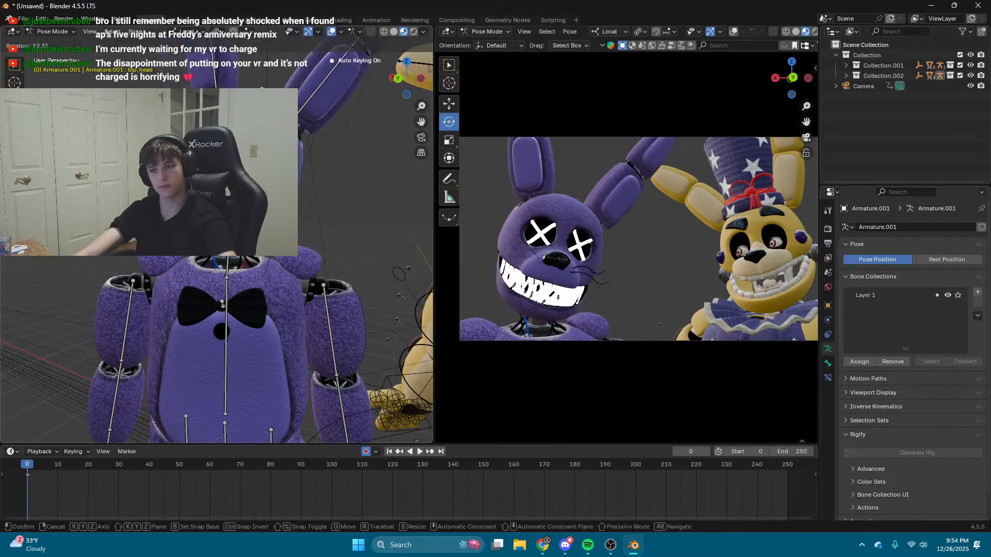
{"action": "left_click", "coordinate": [258, 155]}
{"action": "key", "text": "r"}
{"action": "key", "text": "r"}
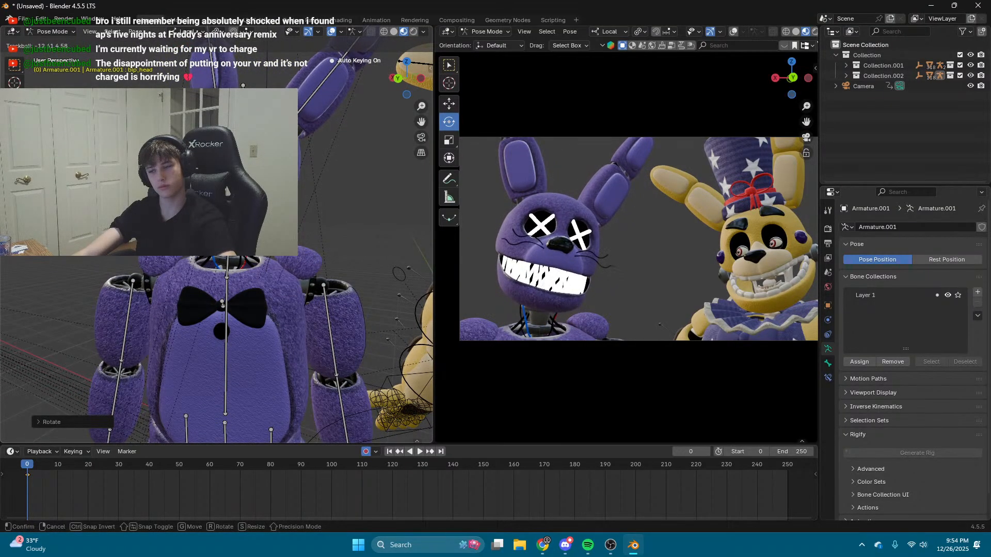
{"action": "left_click", "coordinate": [258, 155]}
Step: Rotate the purple rabbit's mask bone about its local X axis to raise the upper face and widen the toothy mouth
{"action": "key", "text": "shift+grave"}
{"action": "key", "text": "e"}
{"action": "left_click", "coordinate": [217, 235]}
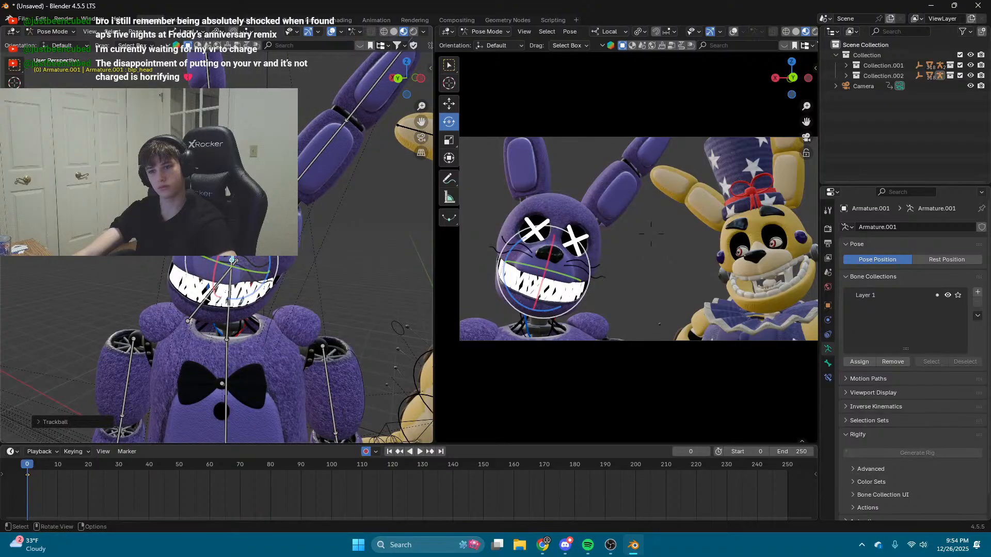
{"action": "left_click", "coordinate": [221, 291]}
{"action": "key", "text": "r"}
{"action": "key", "text": "x"}
{"action": "key", "text": "x"}
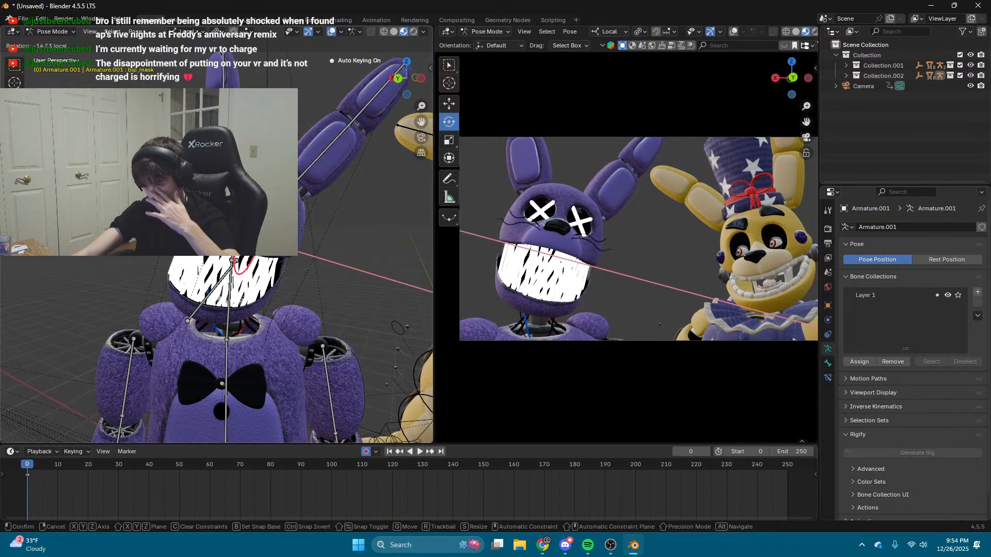
{"action": "key", "text": "Return"}
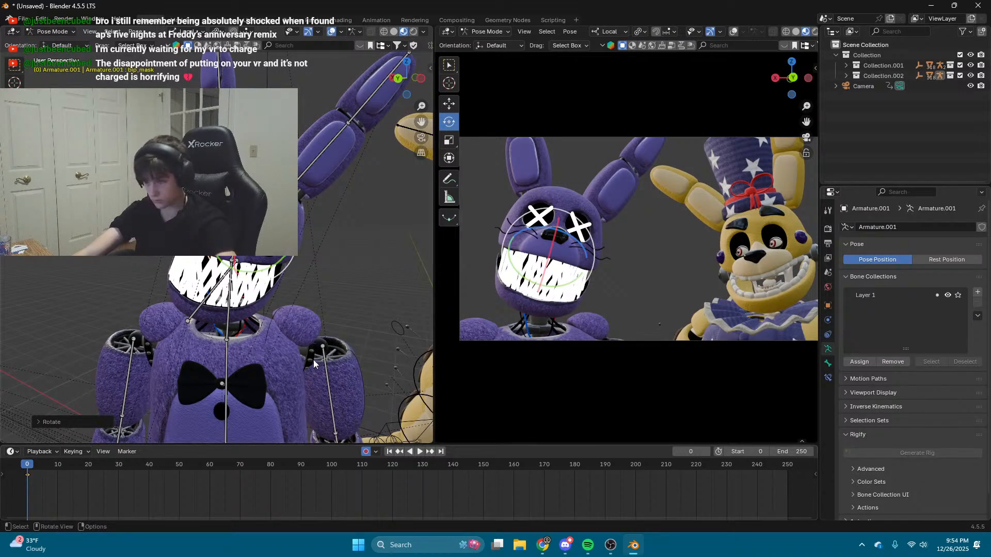
Step: Select all four of the purple rabbit's ear bones and rotate them together so the ears lean toward the yellow rabbit
{"action": "middle_click_drag", "start_coordinate": [327, 323], "coordinate": [348, 306]}
{"action": "left_click", "coordinate": [328, 217]}
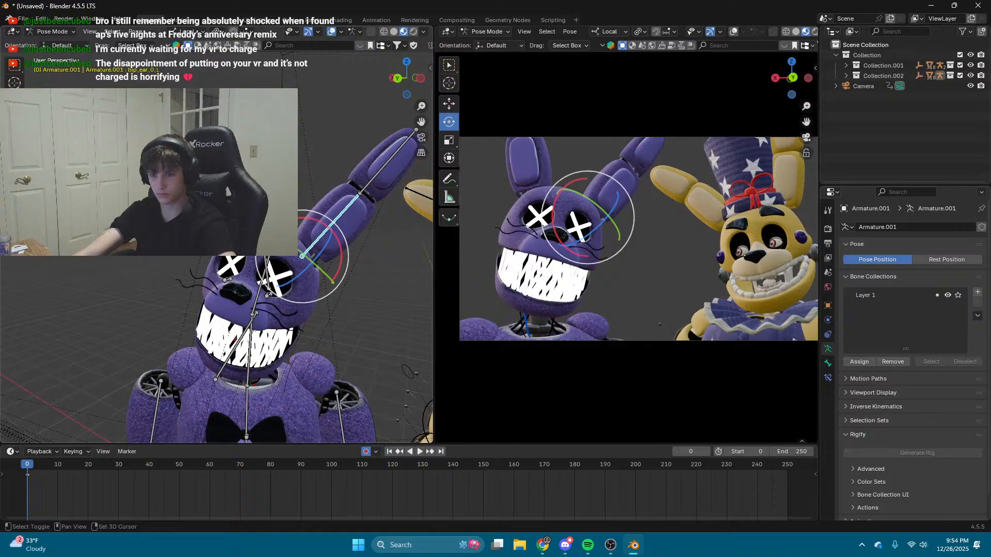
{"action": "left_click", "coordinate": [240, 201], "text": "shift"}
{"action": "left_click", "coordinate": [376, 160]}
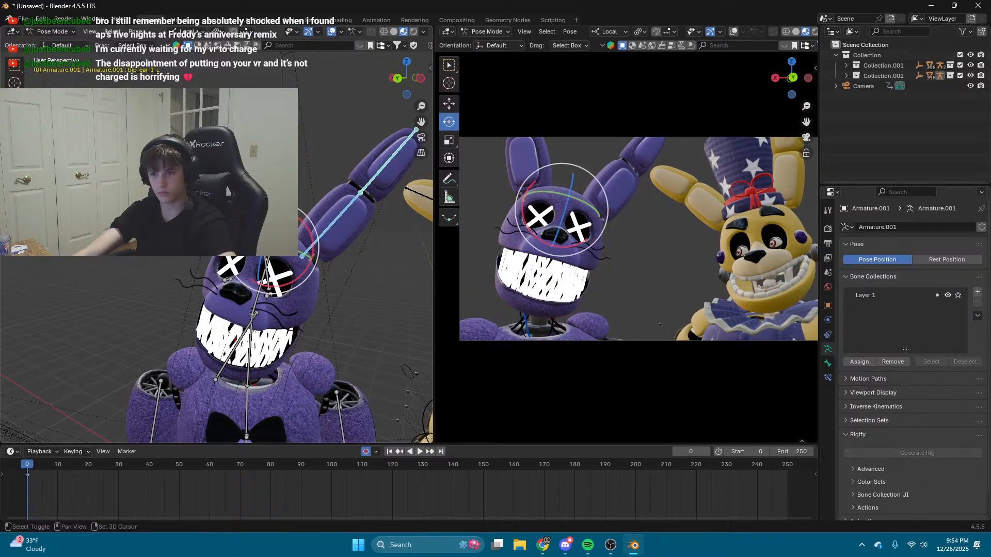
{"action": "key", "text": "r"}
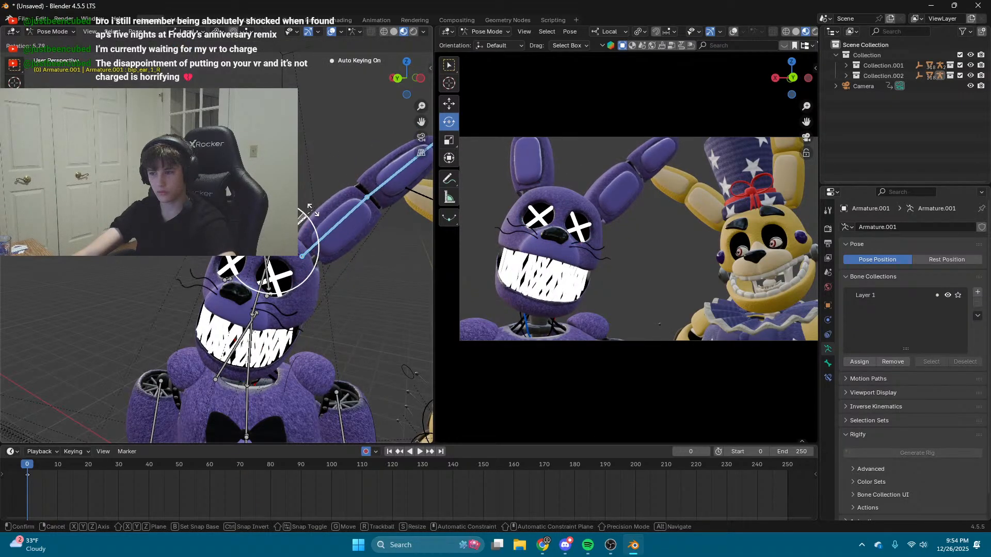
{"action": "left_click", "coordinate": [311, 208]}
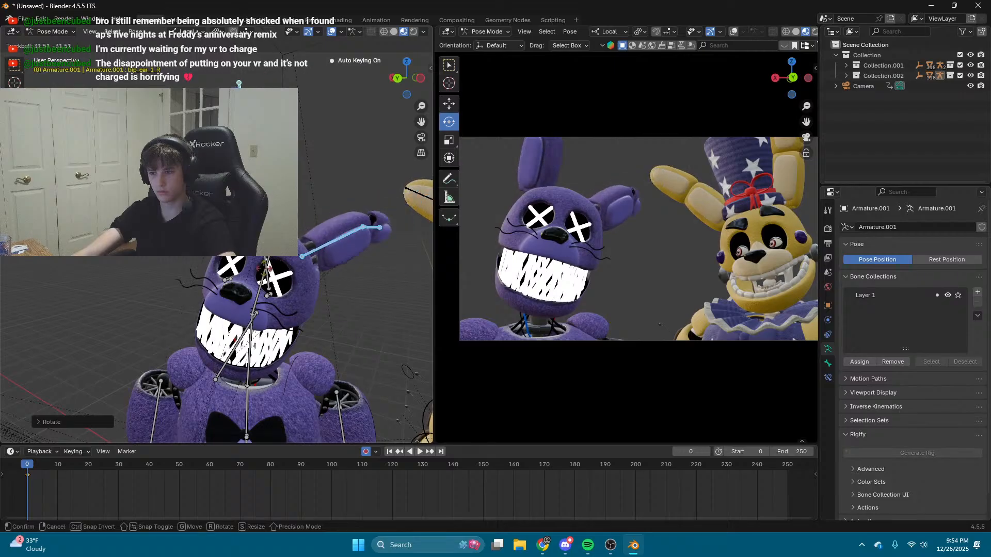
Step: Rotate the purple rabbit's four selected ear bones about their local X axis to adjust the curl of the ears
{"action": "scroll", "coordinate": [394, 62], "scroll_direction": "down", "scroll_amount": 10}
{"action": "scroll", "coordinate": [392, 45], "scroll_direction": "down", "scroll_amount": 3}
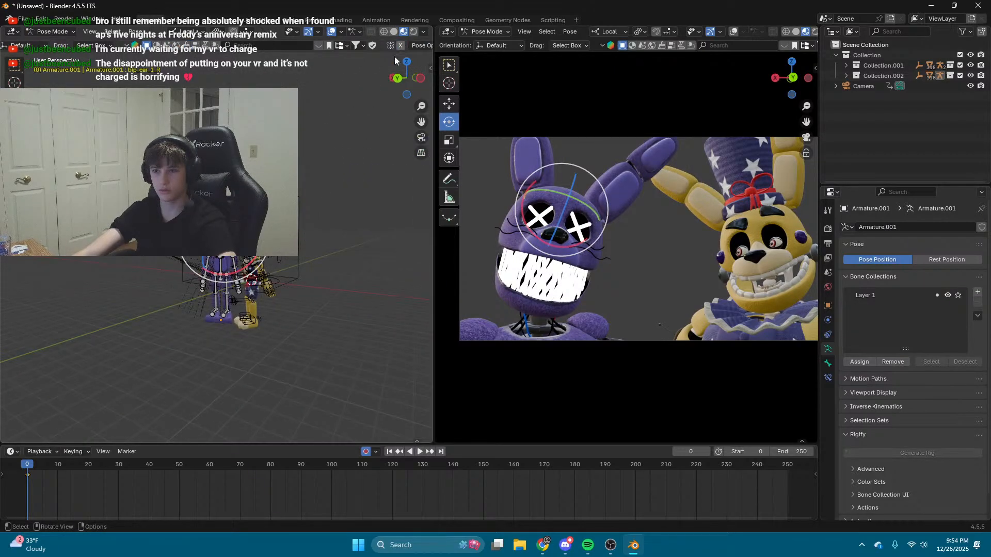
{"action": "scroll", "coordinate": [395, 61], "scroll_direction": "up", "scroll_amount": 10}
{"action": "key", "text": "r"}
{"action": "key", "text": "r"}
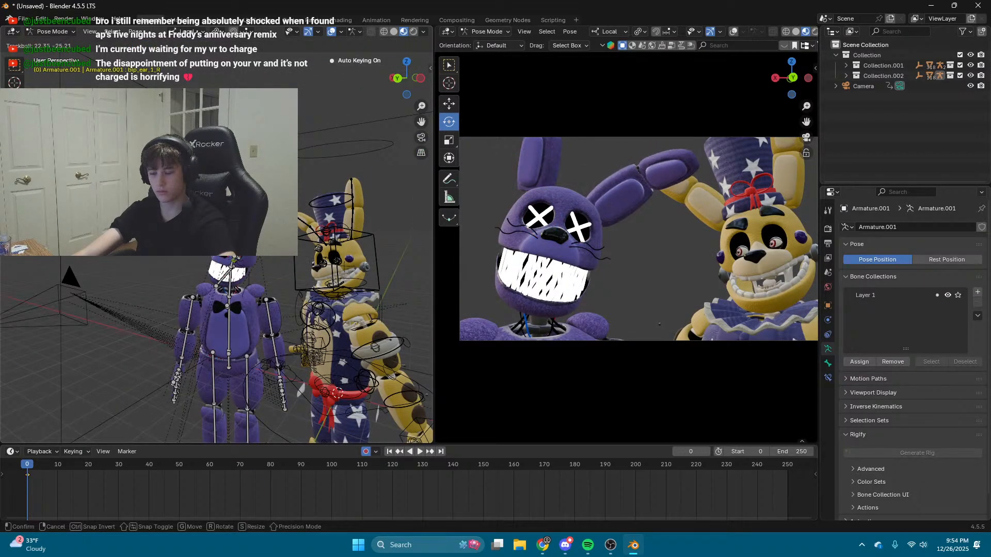
{"action": "key", "text": "r"}
{"action": "key", "text": "x"}
{"action": "key", "text": "x"}
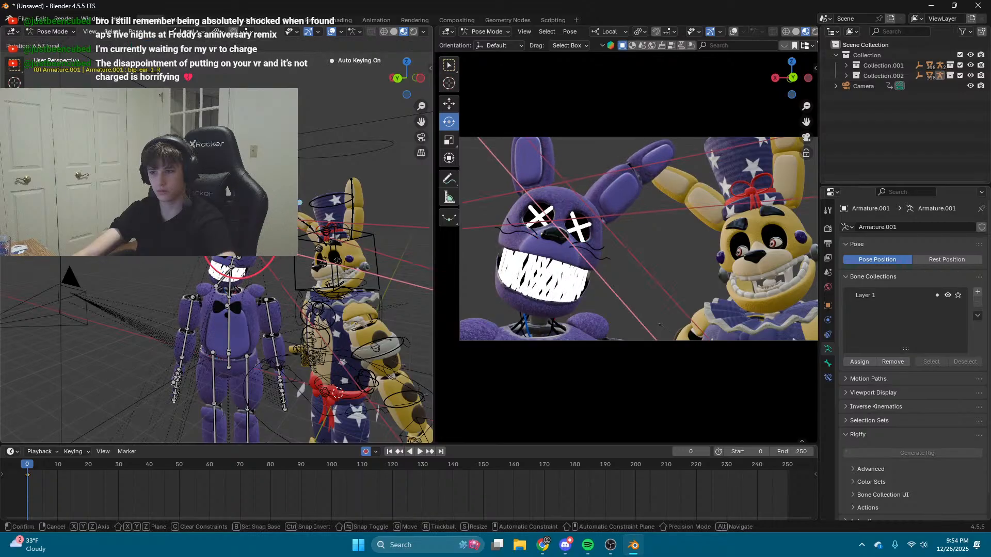
{"action": "key", "text": "Return"}
Step: Refine the angle of the purple rabbit's four selected ear bones together with a trackball rotation
{"action": "key", "text": "shift+grave"}
{"action": "key", "text": "w"}
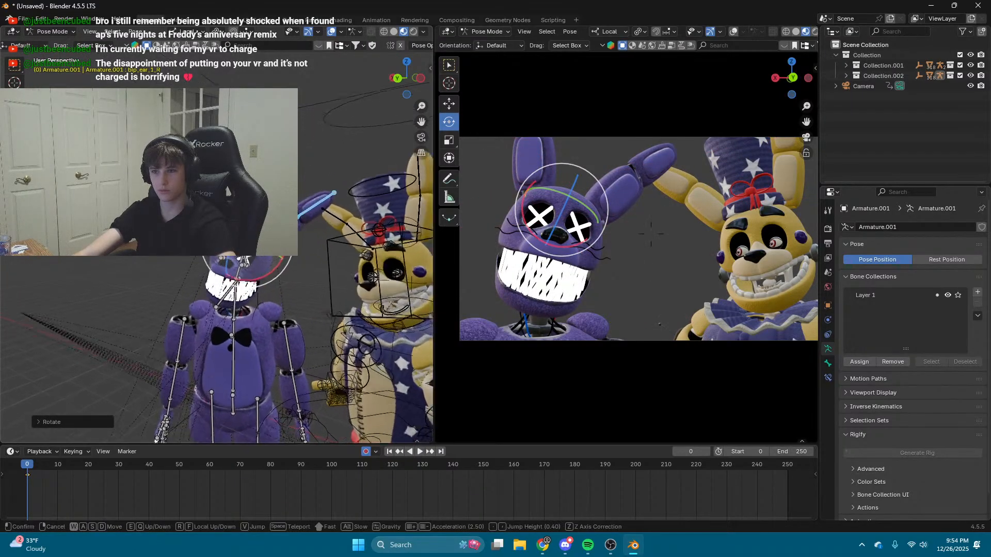
{"action": "key", "text": "Return"}
{"action": "key", "text": "r"}
{"action": "key", "text": "r"}
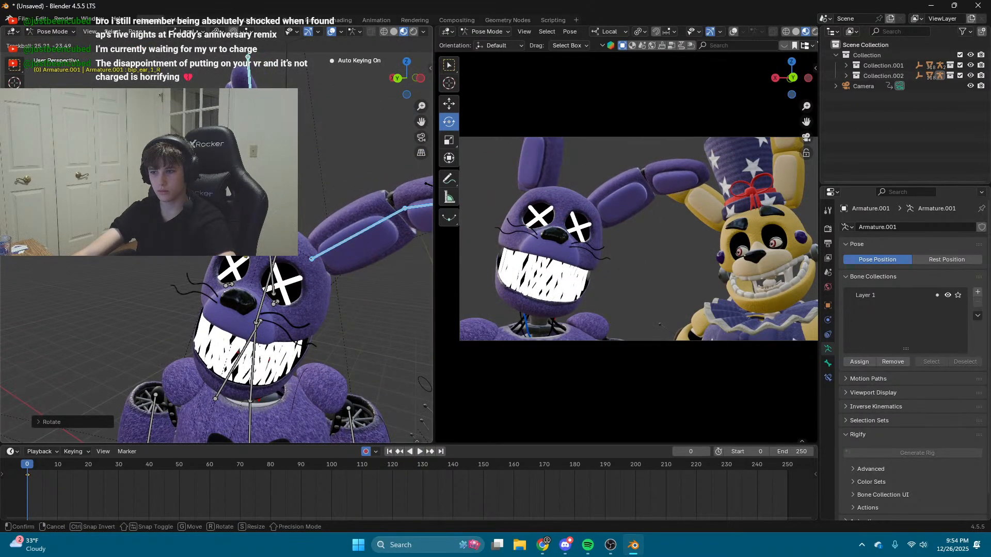
{"action": "key", "text": "Return"}
{"action": "left_click_drag", "start_coordinate": [271, 253], "coordinate": [306, 242]}
Step: Try rotating the base bone bip_ear_0_L of the purple rabbit's ear down toward the yellow rabbit
{"action": "left_click", "coordinate": [340, 232]}
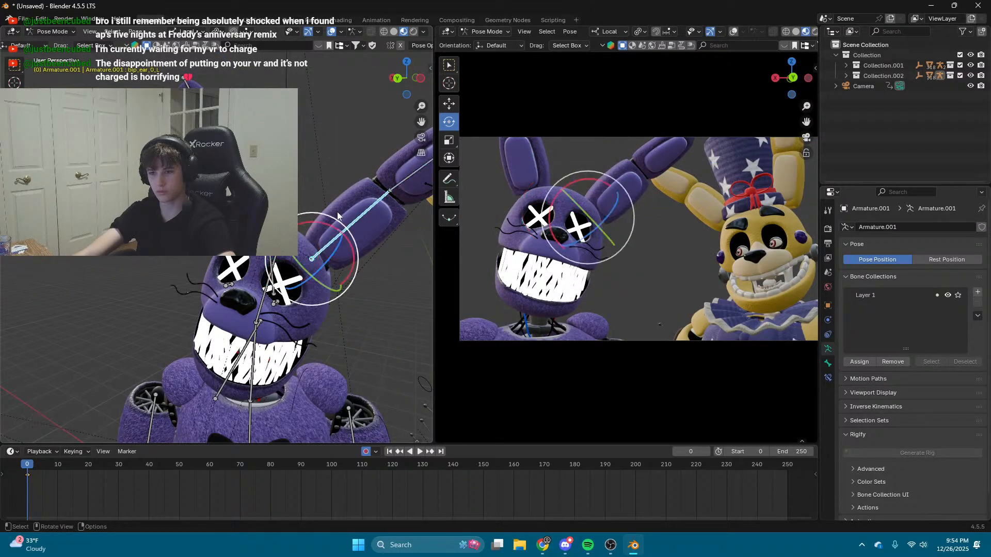
{"action": "left_click_drag", "start_coordinate": [337, 211], "coordinate": [394, 88]}
{"action": "key", "text": "ctrl+z"}
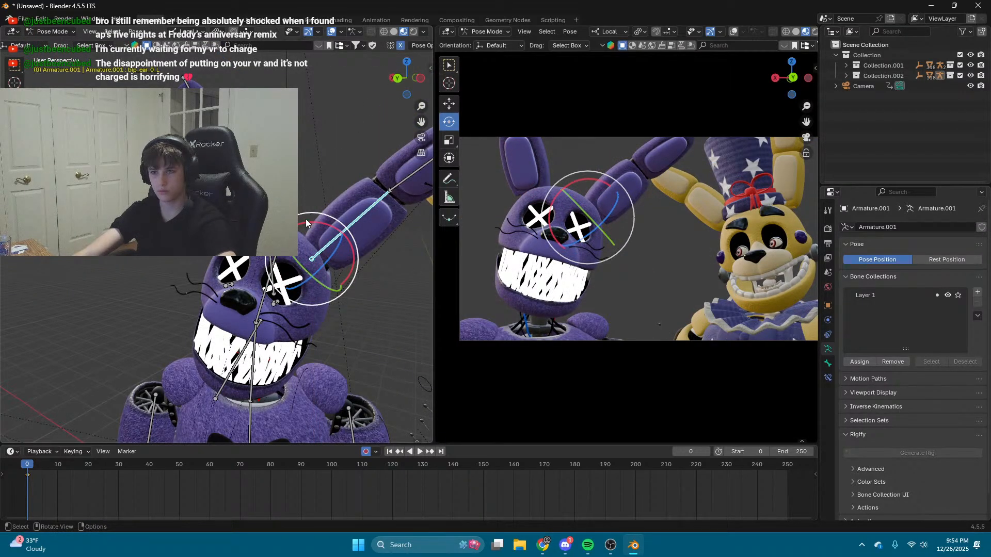
{"action": "left_click_drag", "start_coordinate": [306, 222], "coordinate": [331, 226]}
Step: Switch the purple rabbit's armature to Object Mode and select the L_Ear mesh
{"action": "key", "text": "shift+grave"}
{"action": "key", "text": "w"}
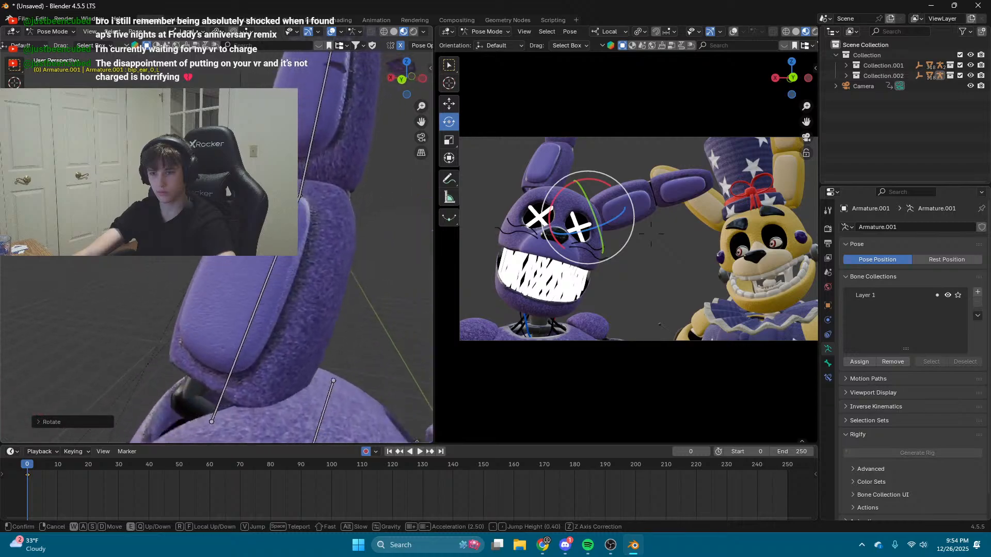
{"action": "key", "text": "a"}
{"action": "left_click", "coordinate": [317, 227]}
{"action": "left_click", "coordinate": [57, 32]}
{"action": "left_click", "coordinate": [53, 43]}
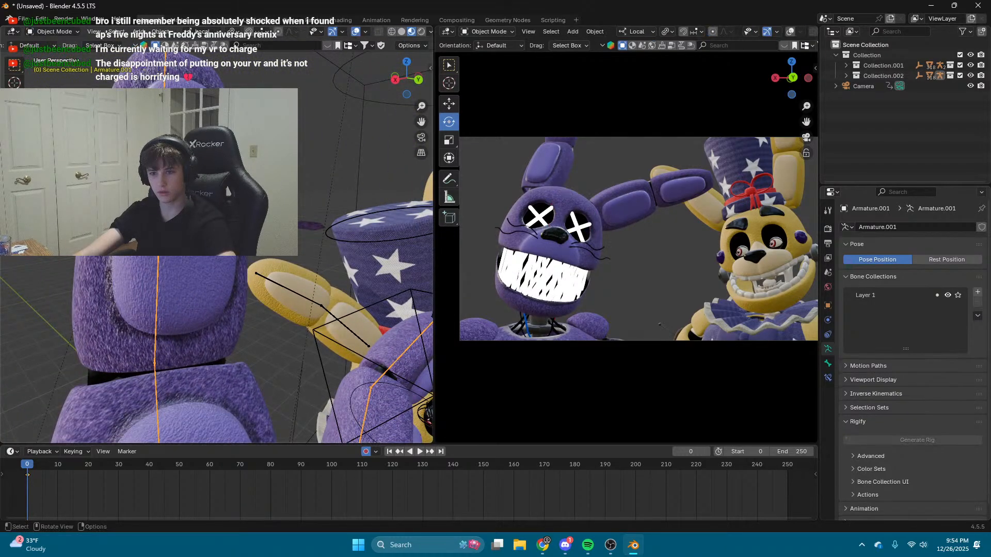
{"action": "left_click", "coordinate": [310, 226]}
{"action": "key", "text": "shift+grave"}
{"action": "key", "text": "d"}
{"action": "key", "text": "s"}
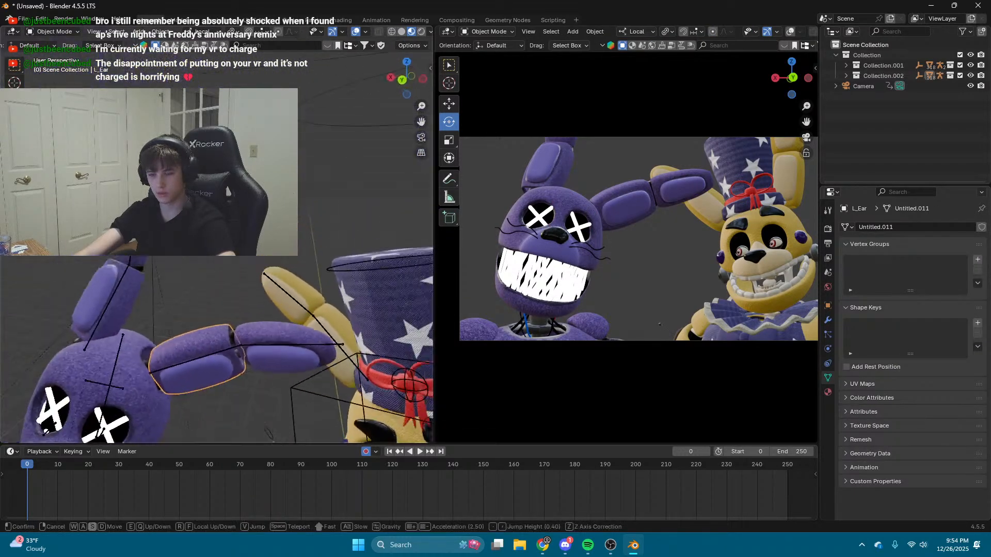
{"action": "key", "text": "w"}
{"action": "left_click", "coordinate": [311, 226]}
Step: Open the L_Ear mesh in Edit Mode, examine the joint between its ear segments, and return to Object Mode
{"action": "left_click", "coordinate": [58, 32]}
{"action": "left_click", "coordinate": [59, 43]}
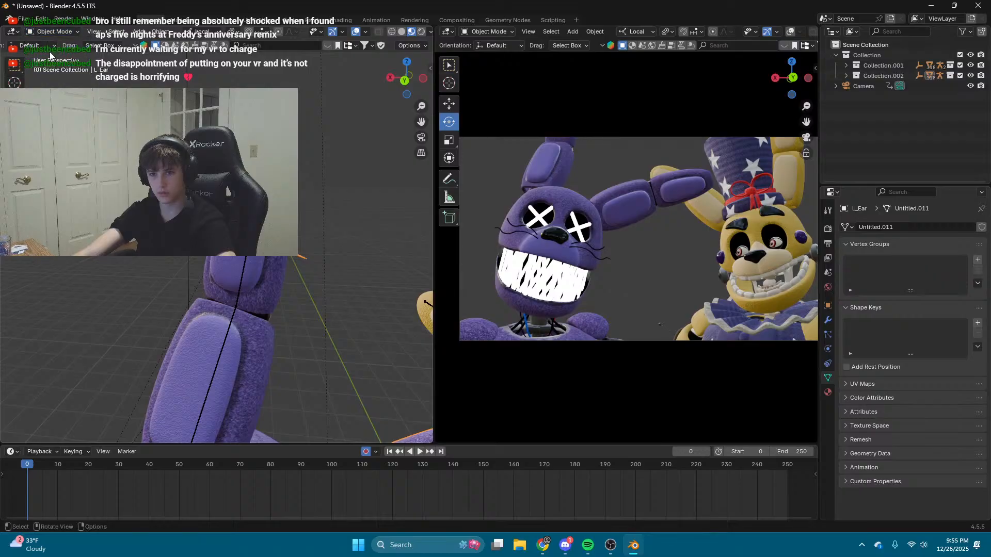
{"action": "left_click", "coordinate": [52, 55]}
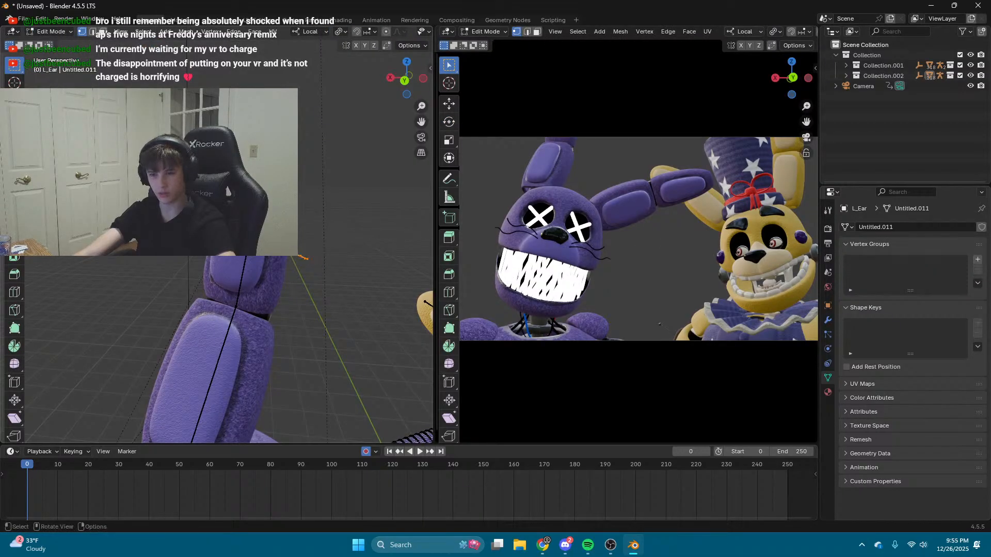
{"action": "middle_click_drag", "start_coordinate": [242, 276], "coordinate": [164, 285]}
{"action": "right_click", "coordinate": [165, 286]}
{"action": "left_click", "coordinate": [149, 520]}
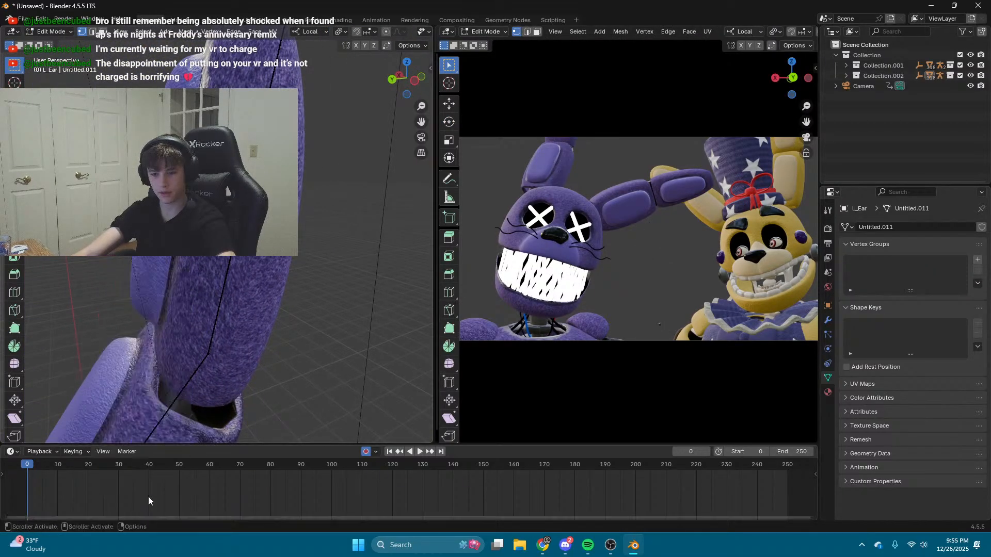
{"action": "middle_click_drag", "start_coordinate": [171, 330], "coordinate": [250, 340]}
{"action": "scroll", "coordinate": [251, 341], "scroll_direction": "down", "scroll_amount": 6}
{"action": "left_click", "coordinate": [52, 35]}
{"action": "left_click", "coordinate": [54, 44]}
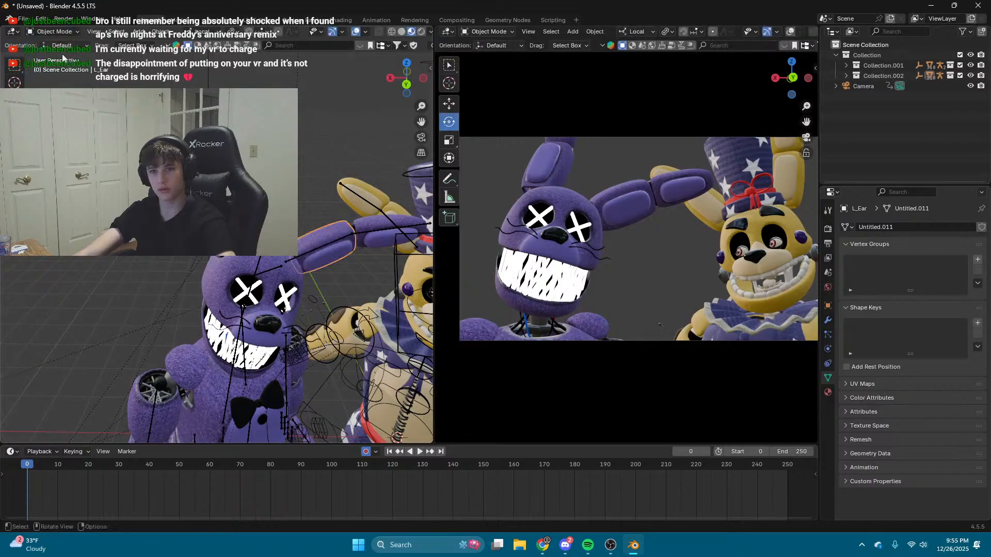
Step: Select the purple rabbit's armature and return it to Pose Mode
{"action": "scroll", "coordinate": [289, 284], "scroll_direction": "up", "scroll_amount": 6}
{"action": "middle_click_drag", "start_coordinate": [261, 319], "coordinate": [253, 309]}
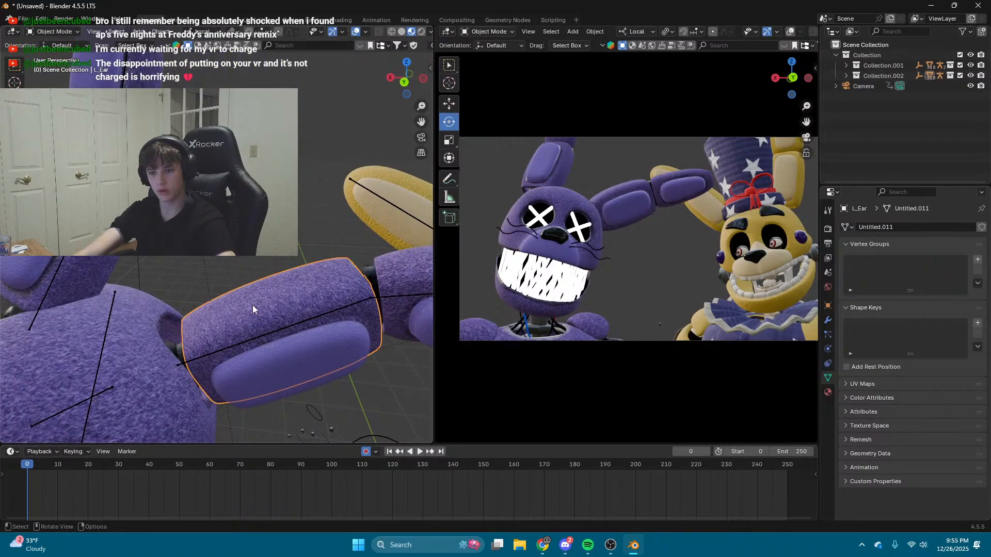
{"action": "left_click", "coordinate": [278, 335]}
{"action": "left_click", "coordinate": [55, 66]}
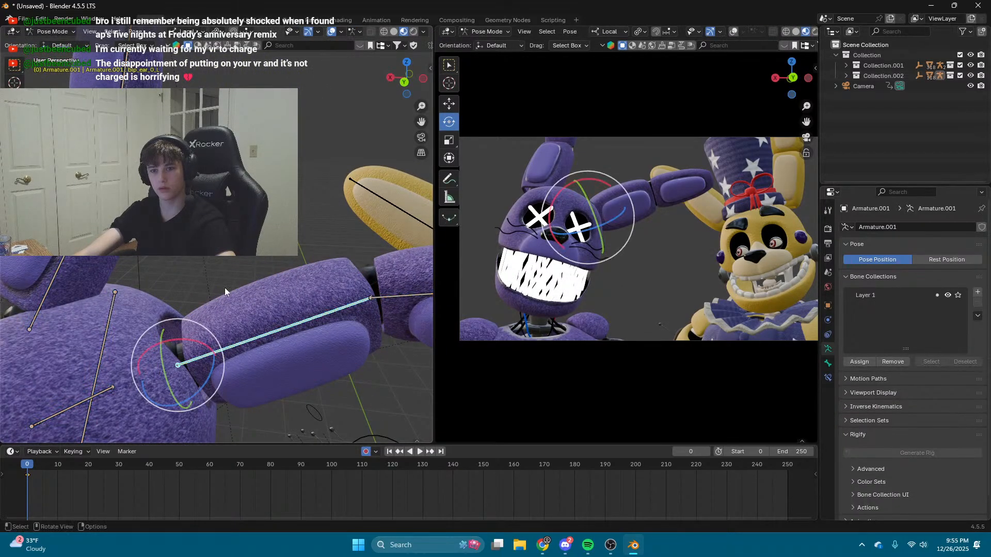
Step: Select both base ear bones of the purple rabbit and rotate them together to bring the ears back upright
{"action": "middle_click_drag", "start_coordinate": [224, 287], "coordinate": [232, 299]}
{"action": "left_click", "coordinate": [148, 281], "text": "shift"}
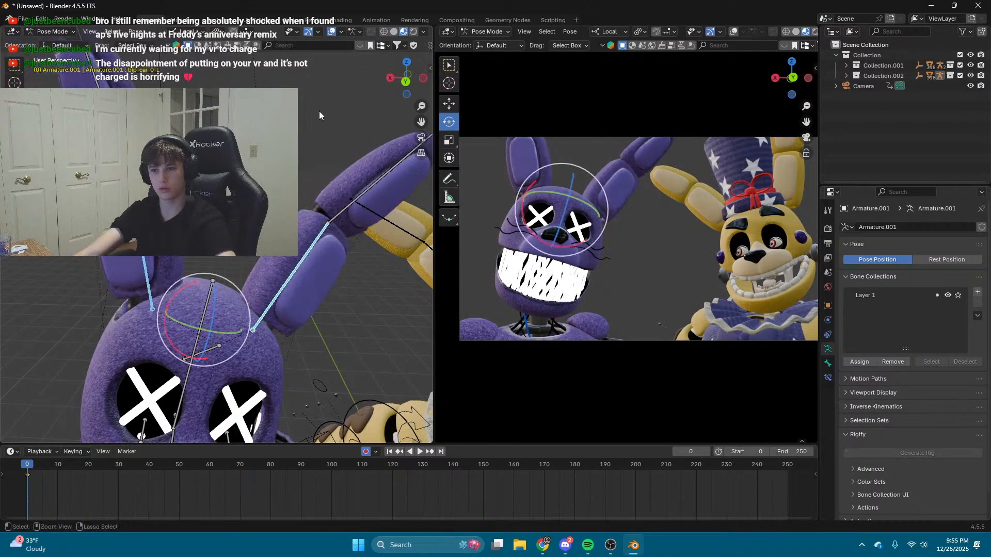
{"action": "scroll", "coordinate": [367, 56], "scroll_direction": "down", "scroll_amount": 10}
{"action": "scroll", "coordinate": [297, 197], "scroll_direction": "up", "scroll_amount": 10}
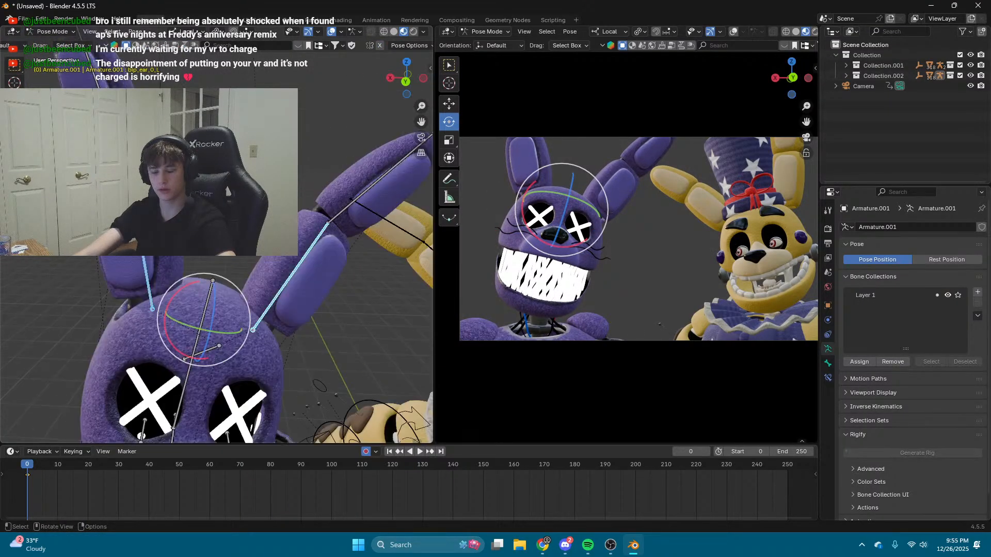
{"action": "left_click_drag", "start_coordinate": [208, 316], "coordinate": [237, 297]}
Step: Rotate the purple rabbit's two upper ear bones to bend the tips toward the yellow rabbit, refining with a trackball rotation
{"action": "left_click", "coordinate": [391, 183]}
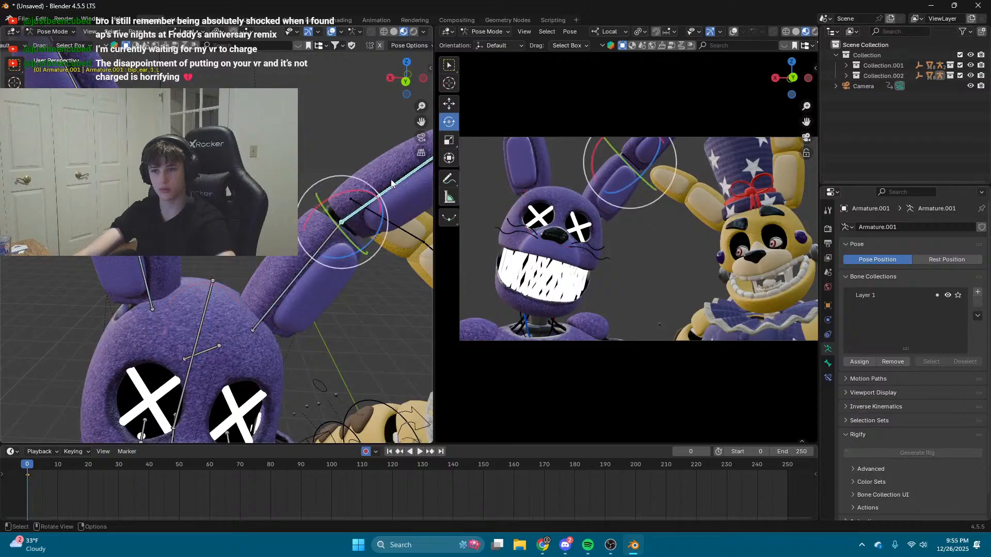
{"action": "key", "text": "r"}
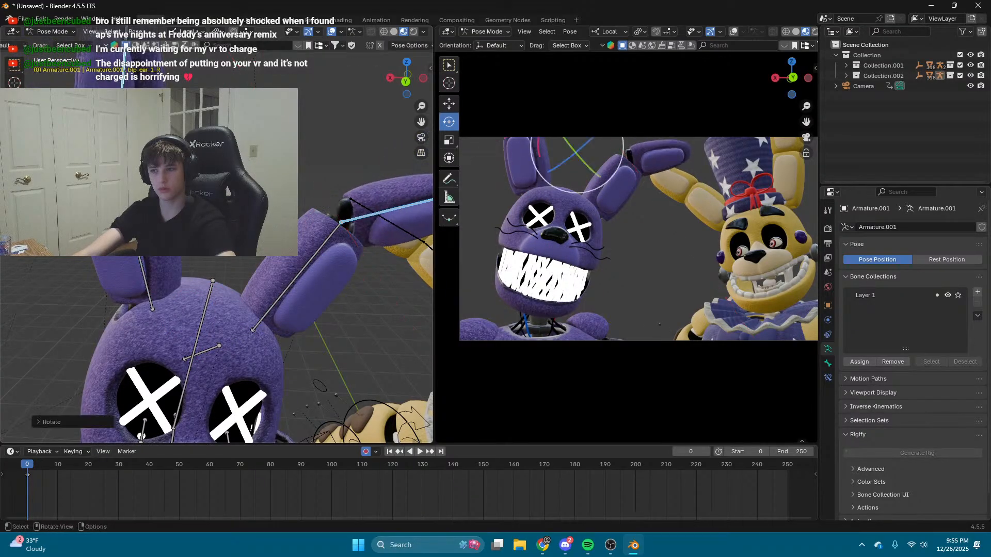
{"action": "key", "text": "r"}
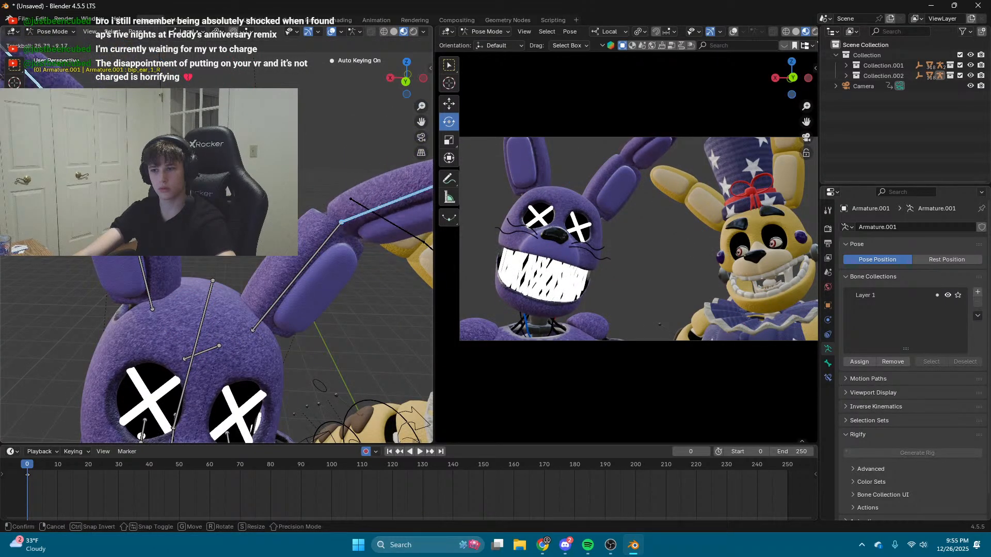
{"action": "left_click", "coordinate": [277, 275]}
Step: Trackball-rotate the base bone bip_ear_0_L of the purple rabbit's ear nearest the yellow rabbit
{"action": "scroll", "coordinate": [277, 275], "scroll_direction": "down", "scroll_amount": 3}
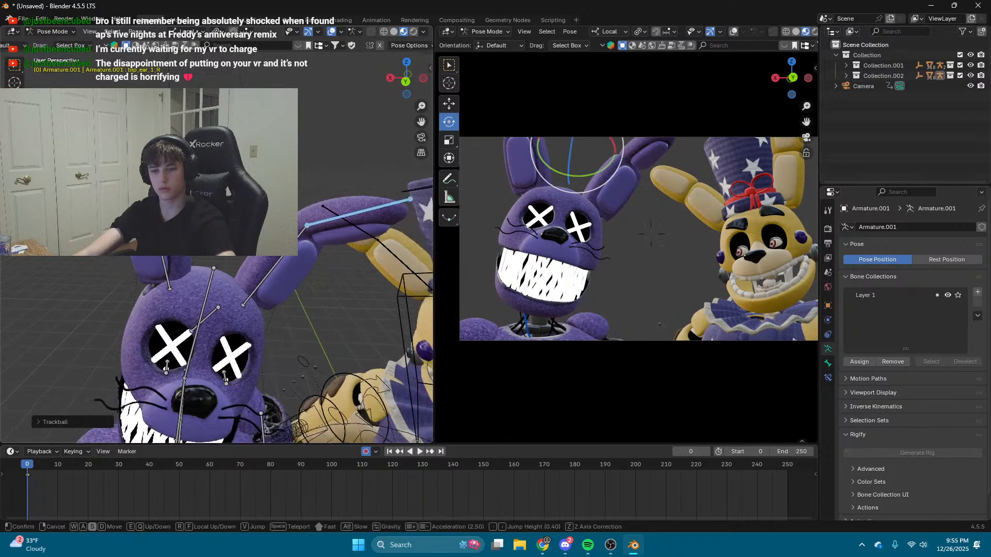
{"action": "left_click", "coordinate": [270, 268]}
{"action": "key", "text": "r"}
{"action": "key", "text": "r"}
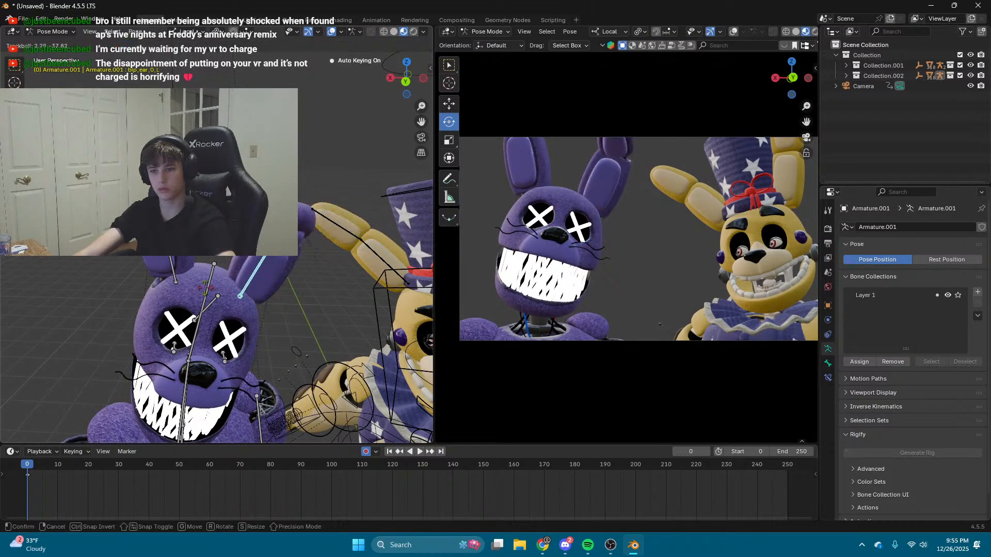
{"action": "left_click", "coordinate": [210, 288]}
Step: Rotate the upper bone of the purple ear nearest the yellow rabbit to adjust the bend of its tip
{"action": "left_click", "coordinate": [305, 212]}
{"action": "left_click_drag", "start_coordinate": [309, 223], "coordinate": [320, 248]}
{"action": "key", "text": "w"}
{"action": "right_click_drag", "start_coordinate": [320, 248], "coordinate": [273, 267]}
{"action": "key", "text": "s"}
{"action": "left_click_drag", "start_coordinate": [231, 283], "coordinate": [231, 299]}
Step: Rotate the upper bone bip_ear_1_R of the purple rabbit's far ear
{"action": "left_click", "coordinate": [128, 267]}
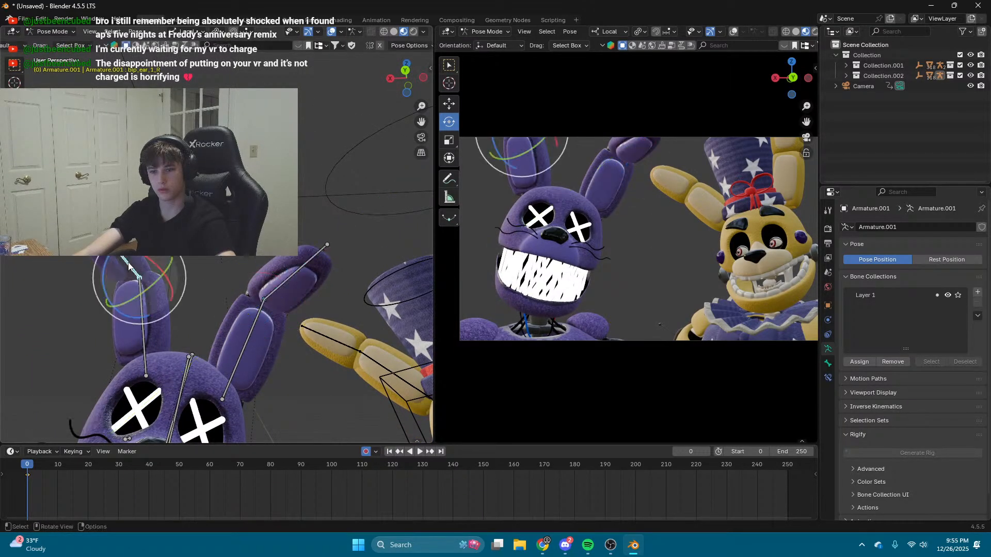
{"action": "right_click_drag", "start_coordinate": [129, 268], "coordinate": [135, 272]}
{"action": "key", "text": "a"}
{"action": "left_click_drag", "start_coordinate": [198, 289], "coordinate": [200, 291]}
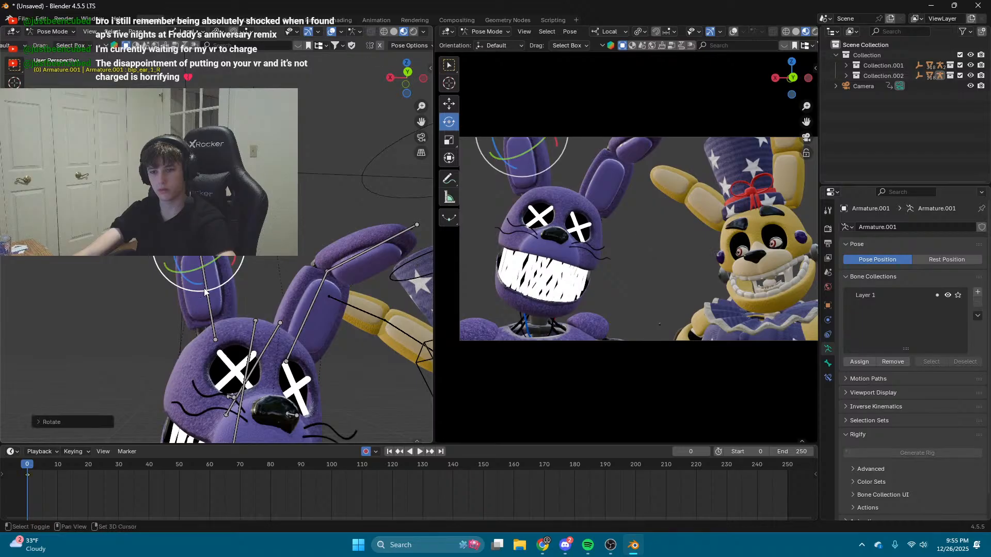
Step: Select all of the purple rabbit's ear bones again and rotate them together further toward the yellow rabbit
{"action": "left_click", "coordinate": [208, 305]}
{"action": "left_click_drag", "start_coordinate": [205, 327], "coordinate": [201, 328]}
{"action": "left_click", "coordinate": [332, 281], "text": "shift"}
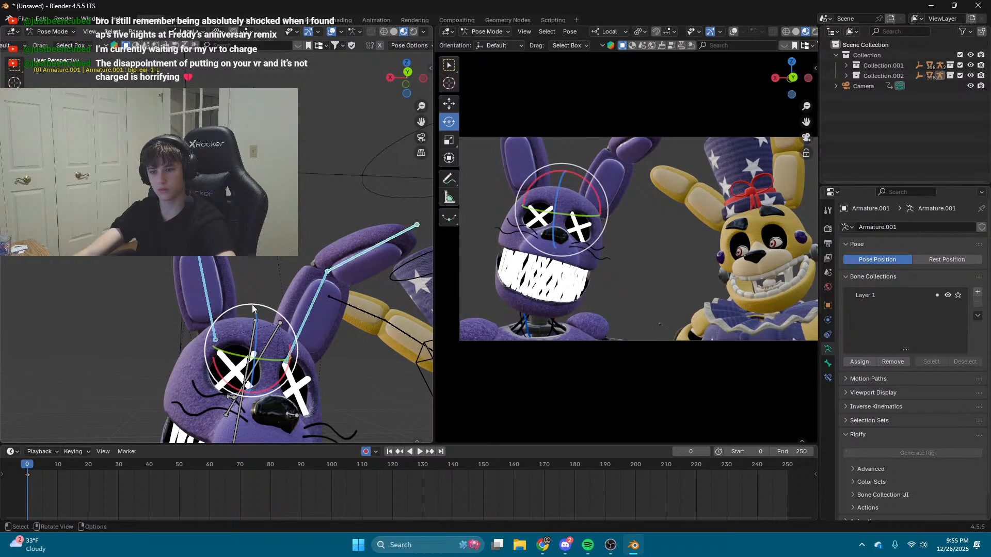
{"action": "left_click_drag", "start_coordinate": [252, 308], "coordinate": [282, 305]}
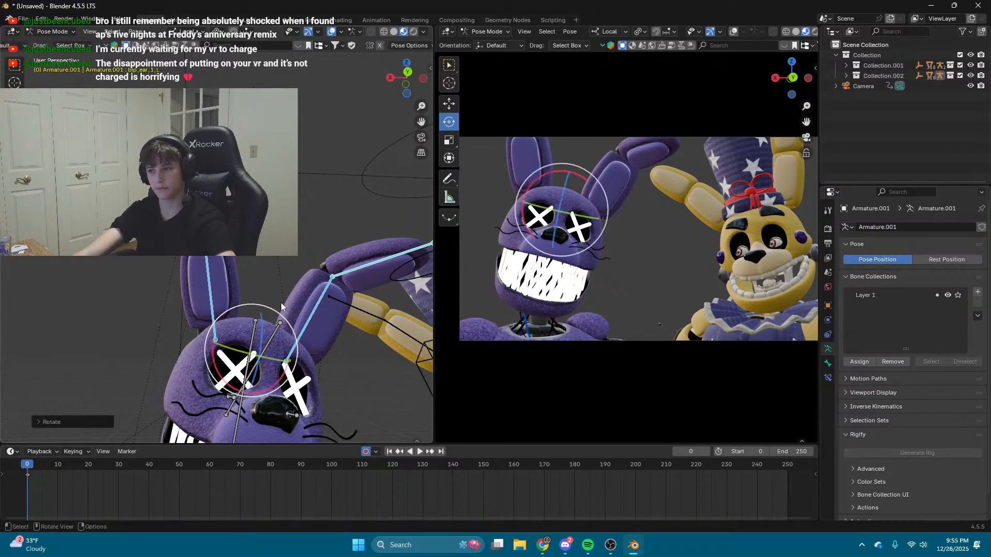
Step: Return to Object Mode, select the yellow rabbit's rig and enter Pose Mode on it
{"action": "key", "text": "shift+grave"}
{"action": "key", "text": "w"}
{"action": "left_click", "coordinate": [281, 306]}
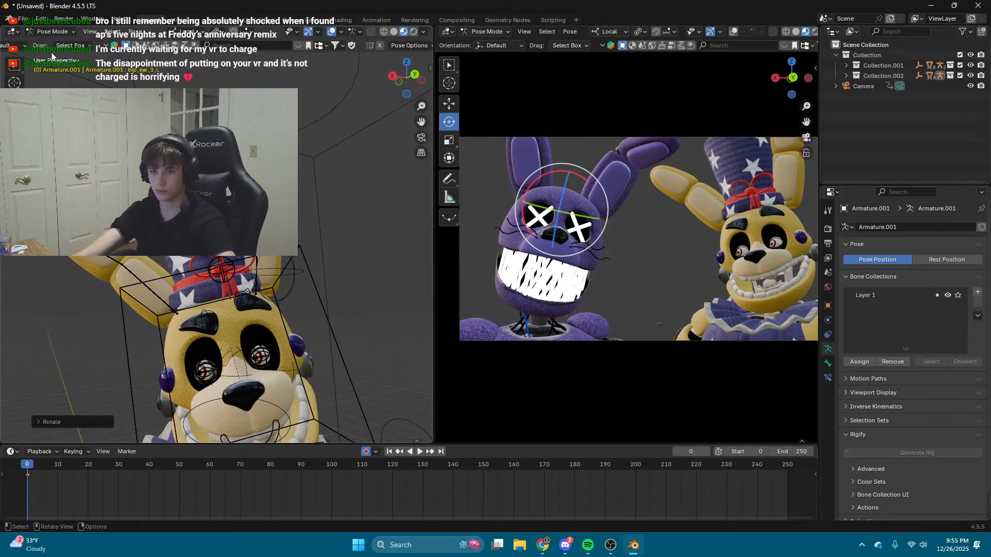
{"action": "left_click", "coordinate": [53, 44]}
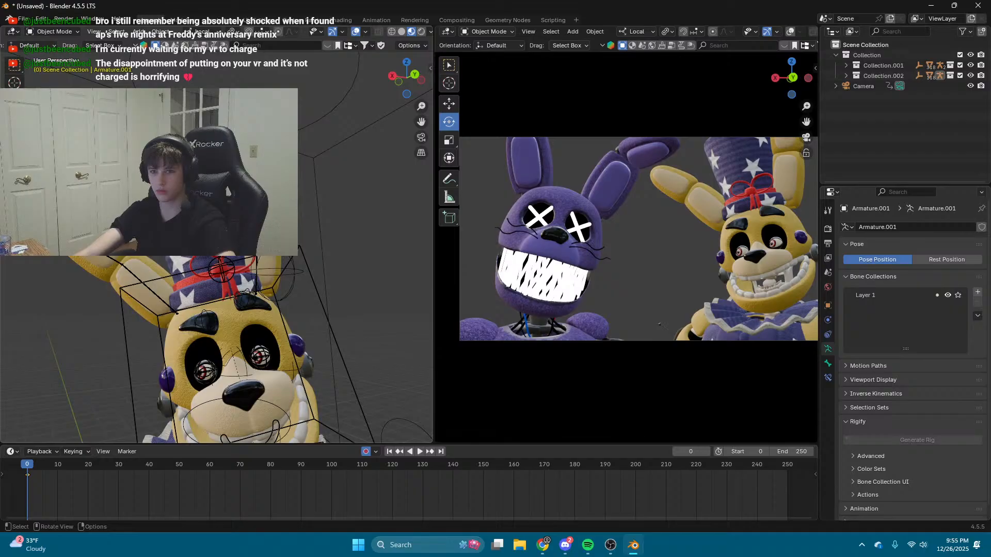
{"action": "left_click", "coordinate": [222, 269]}
{"action": "left_click", "coordinate": [70, 35]}
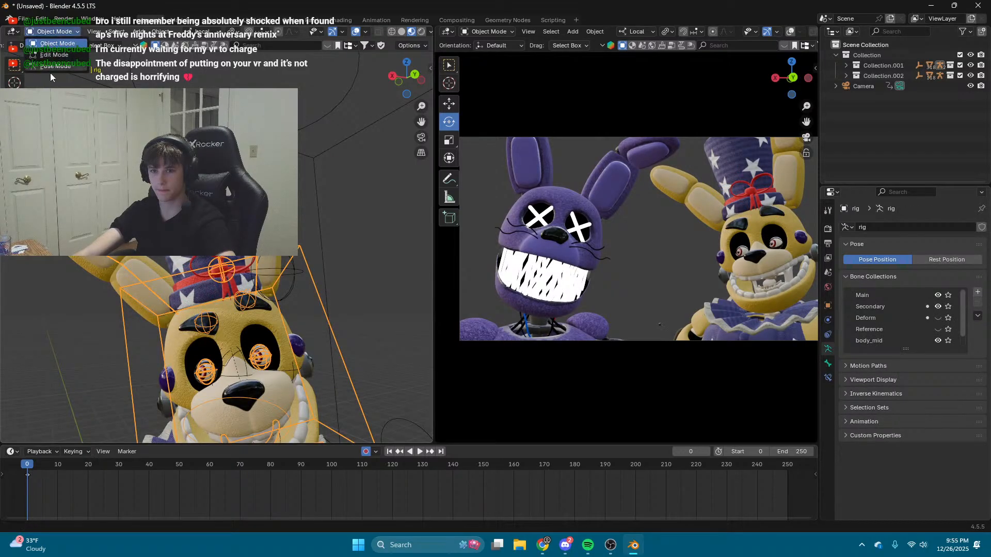
{"action": "left_click", "coordinate": [53, 66]}
Step: Select the Hat bone of the yellow rabbit and tilt it with free and trackball rotations
{"action": "left_click_drag", "start_coordinate": [202, 255], "coordinate": [196, 256]}
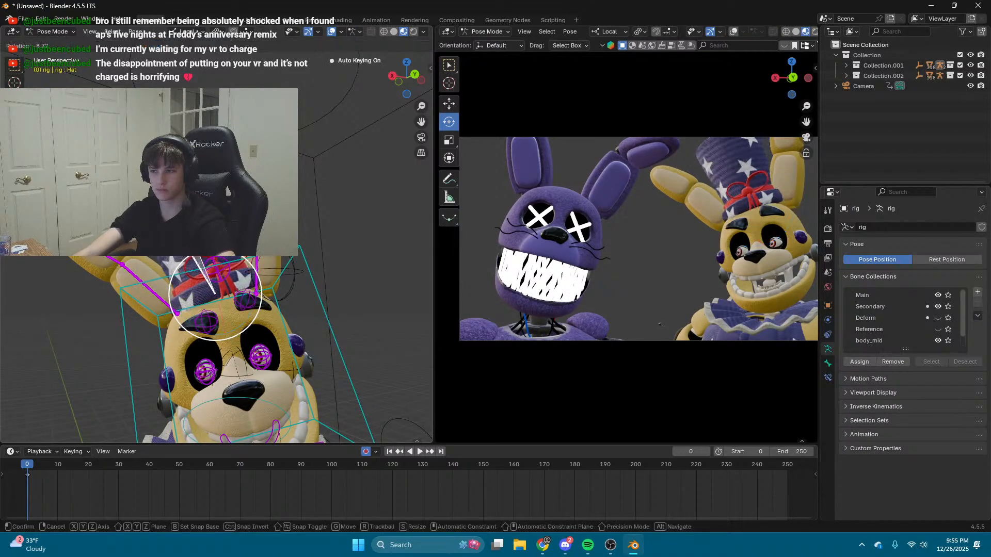
{"action": "key", "text": "r"}
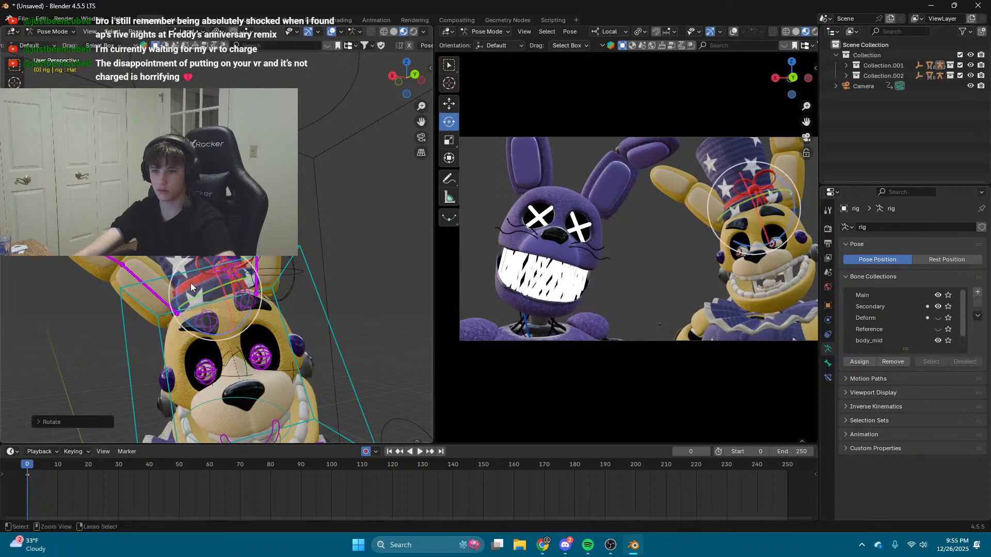
{"action": "left_click", "coordinate": [182, 273]}
{"action": "key", "text": "r"}
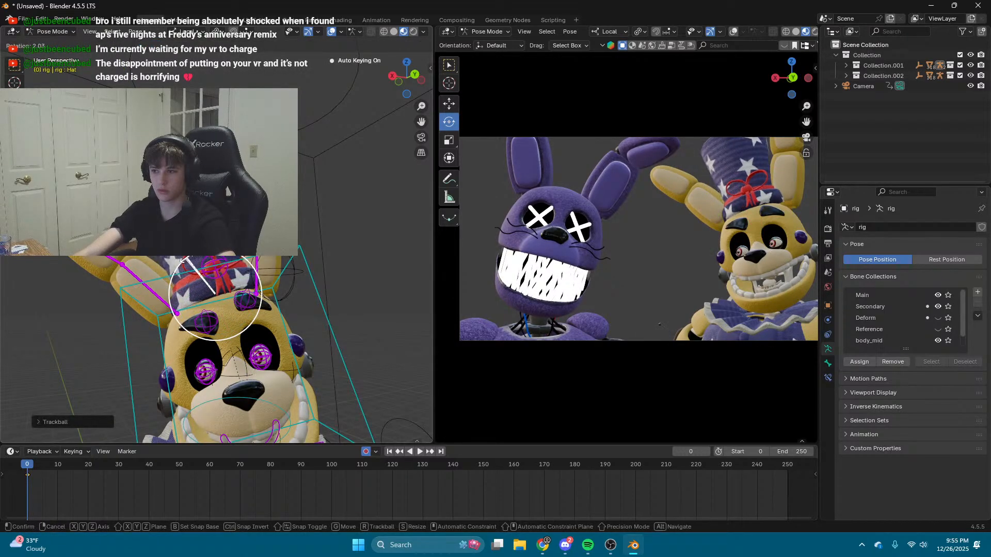
{"action": "left_click", "coordinate": [181, 259]}
Step: Rotate the yellow rabbit's Hat bone slightly about its local Z axis
{"action": "scroll", "coordinate": [276, 313], "scroll_direction": "up", "scroll_amount": 8}
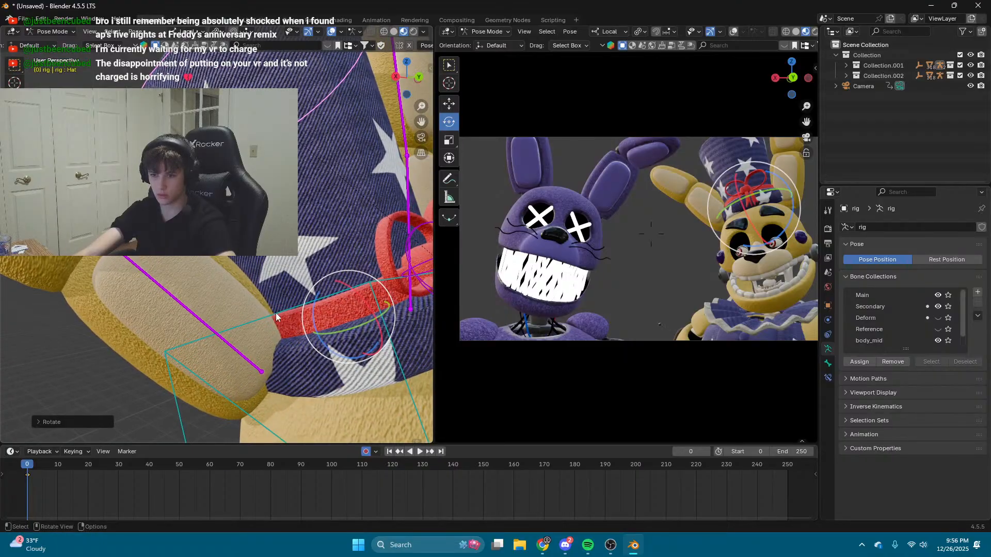
{"action": "key", "text": "r"}
{"action": "key", "text": "z"}
{"action": "key", "text": "z"}
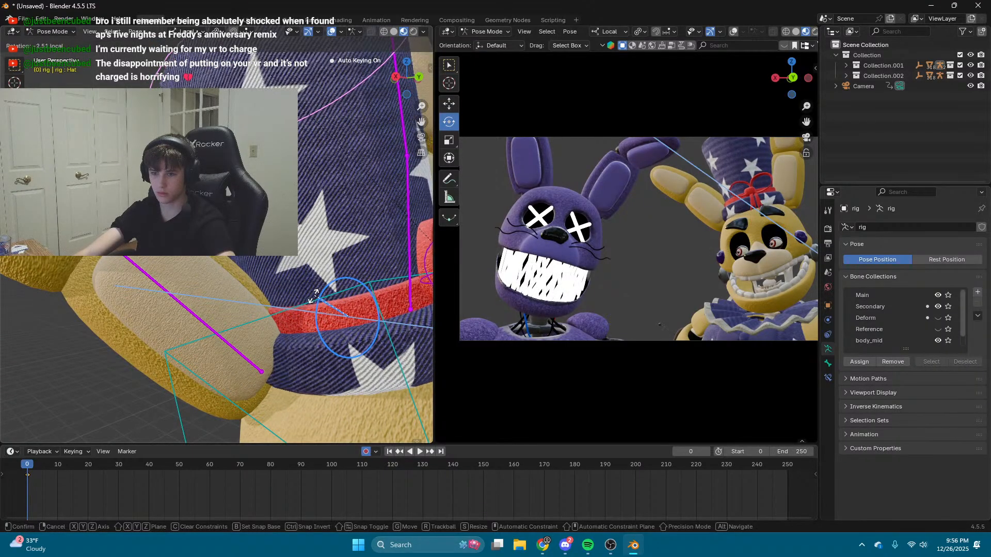
{"action": "left_click", "coordinate": [314, 296]}
Step: Trackball-rotate the upper bone of the yellow rabbit's ear farthest from the purple rabbit
{"action": "scroll", "coordinate": [330, 232], "scroll_direction": "down", "scroll_amount": 6}
{"action": "left_click", "coordinate": [336, 219]}
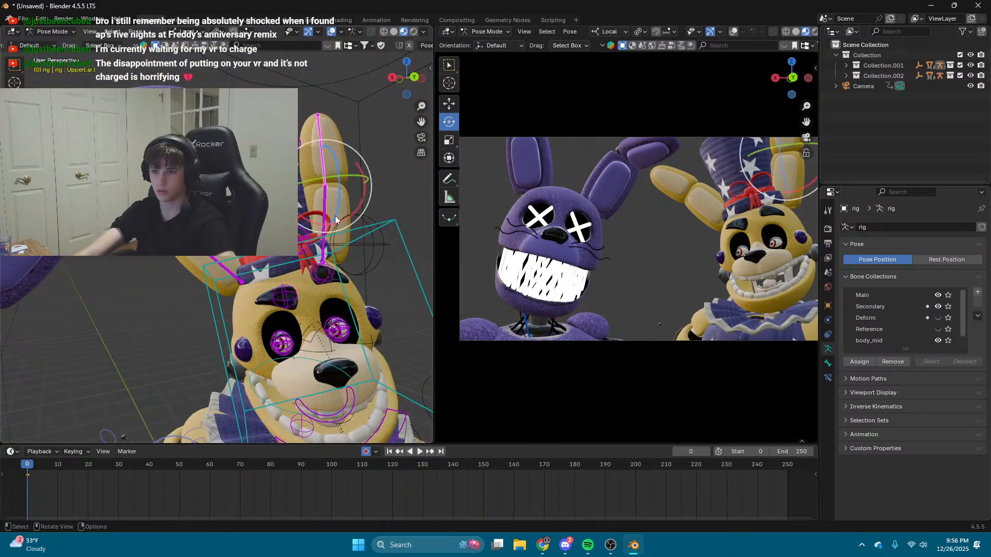
{"action": "left_click", "coordinate": [322, 209]}
{"action": "left_click_drag", "start_coordinate": [323, 209], "coordinate": [329, 164]}
{"action": "left_click", "coordinate": [329, 164]}
{"action": "key", "text": "r"}
{"action": "key", "text": "r"}
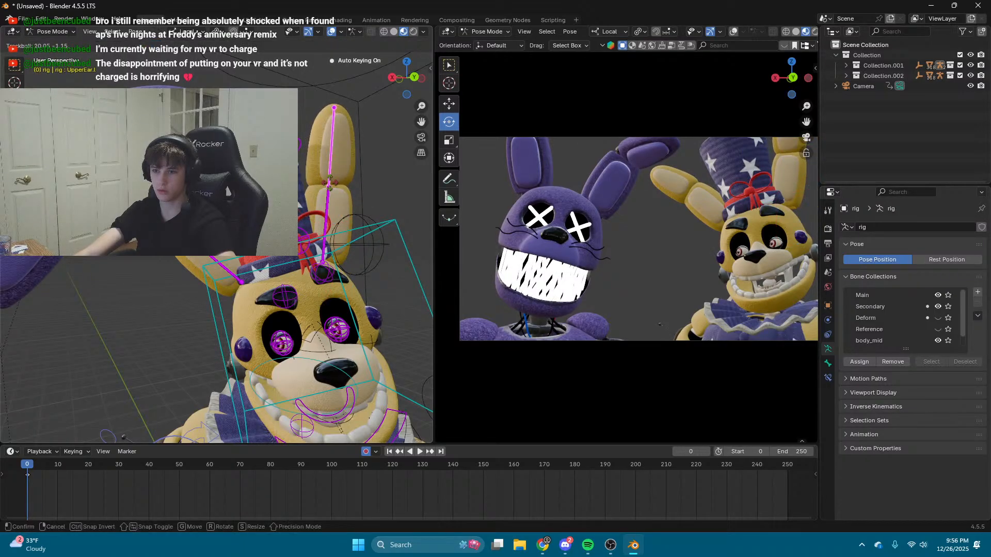
{"action": "left_click", "coordinate": [329, 185]}
Step: Trackball-rotate the upper bone of the yellow ear nearest the purple rabbit
{"action": "key", "text": "r"}
{"action": "key", "text": "r"}
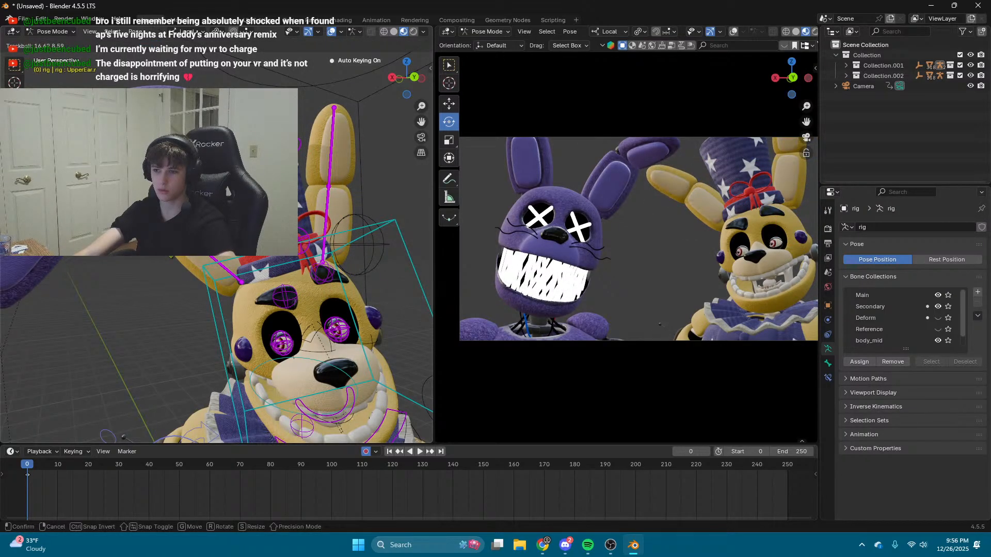
{"action": "key", "text": "Return"}
Step: Rotate the Ruffle bone at the yellow rabbit's neck slightly about its local Z axis
{"action": "key", "text": "shift+grave"}
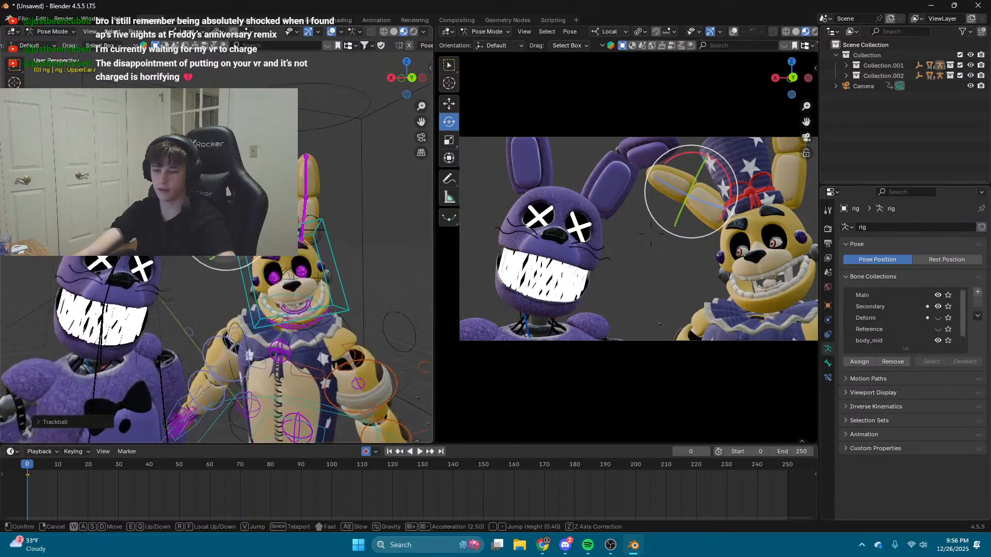
{"action": "key", "text": "w"}
{"action": "key", "text": "q"}
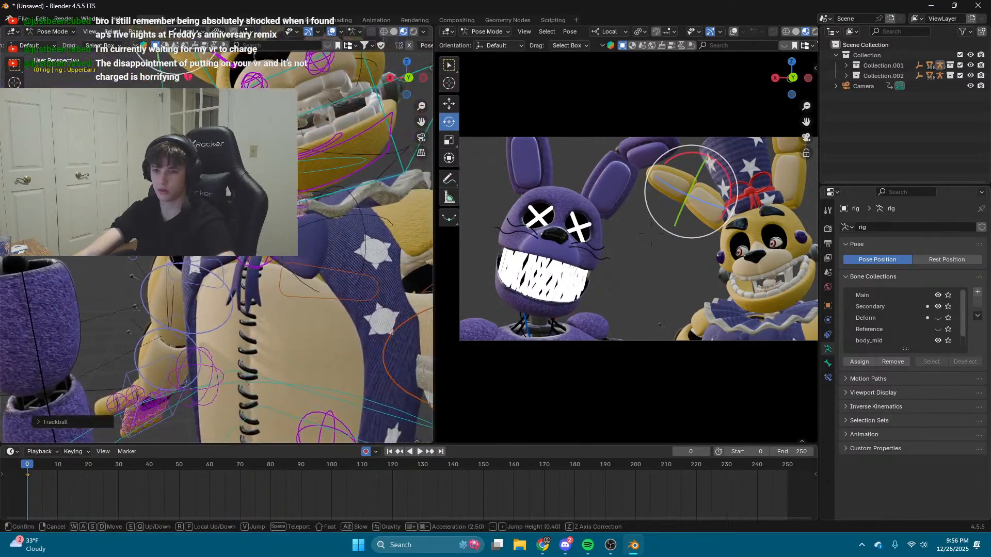
{"action": "left_click", "coordinate": [173, 256]}
{"action": "left_click", "coordinate": [303, 207]}
{"action": "key", "text": "r"}
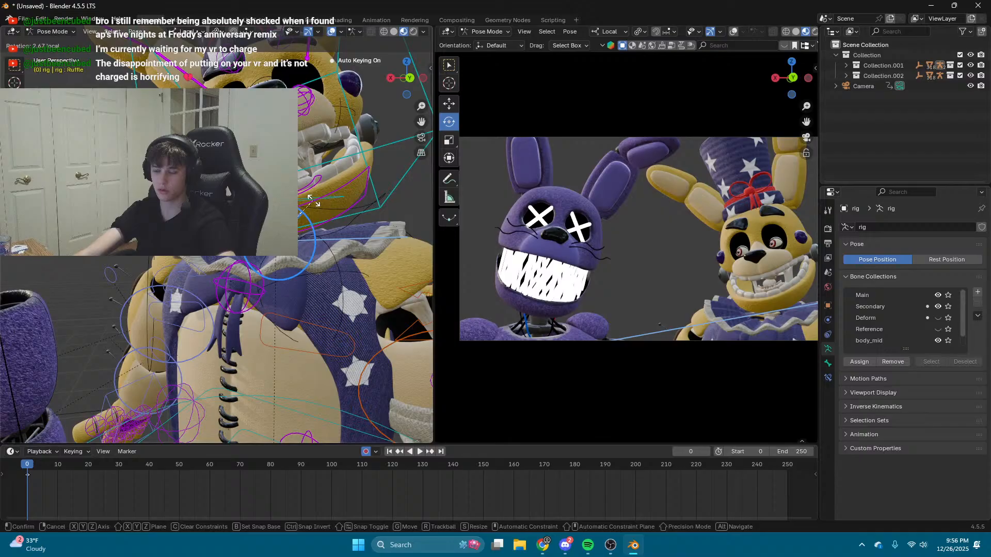
{"action": "left_click", "coordinate": [310, 200]}
{"action": "left_click", "coordinate": [151, 292]}
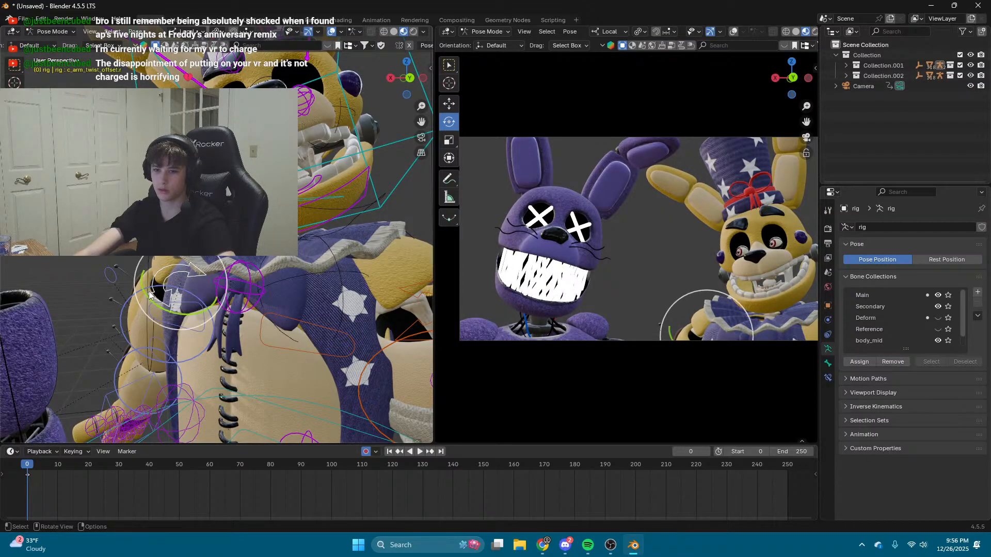
{"action": "key", "text": "r"}
{"action": "key", "text": "r"}
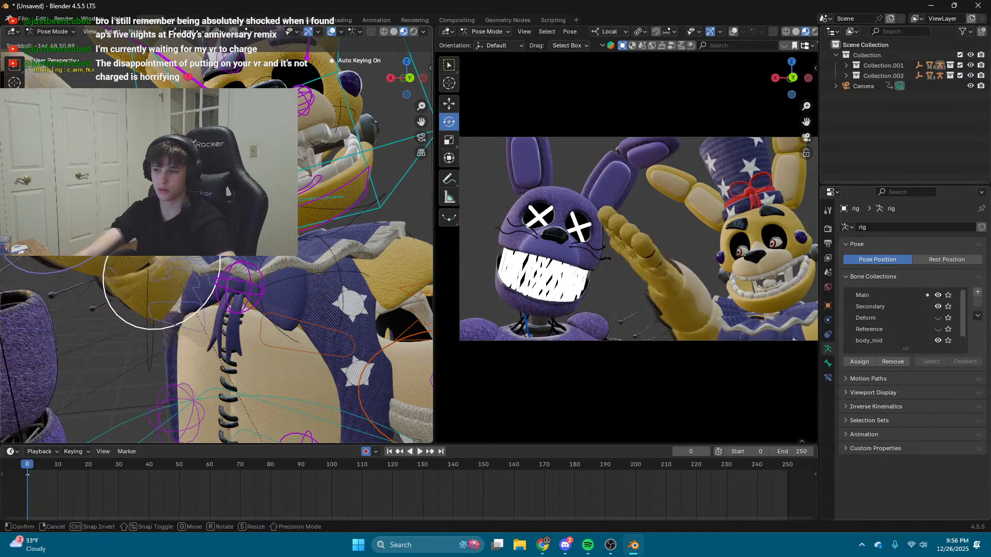
{"action": "key", "text": "Return"}
{"action": "key", "text": "shift+grave"}
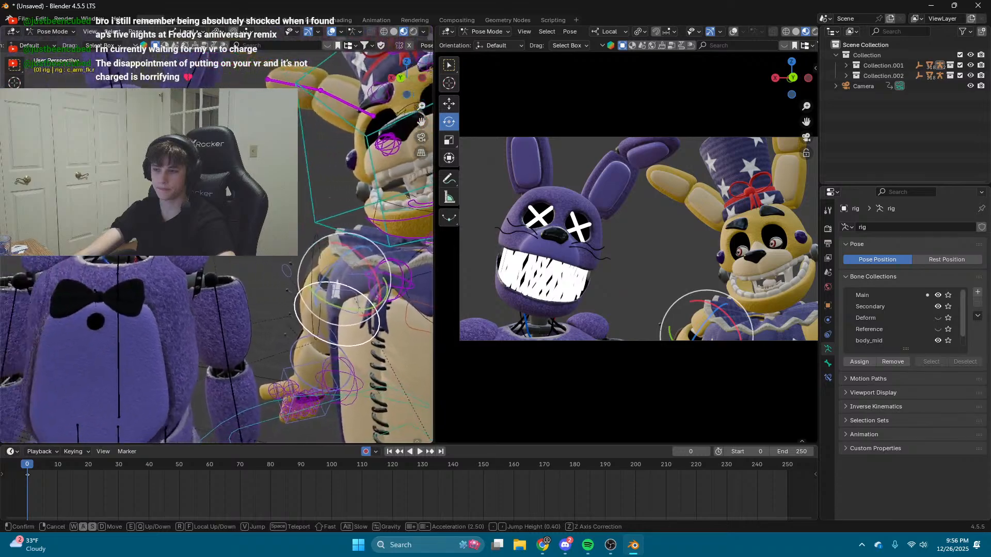
{"action": "key", "text": "w"}
{"action": "left_click", "coordinate": [212, 266]}
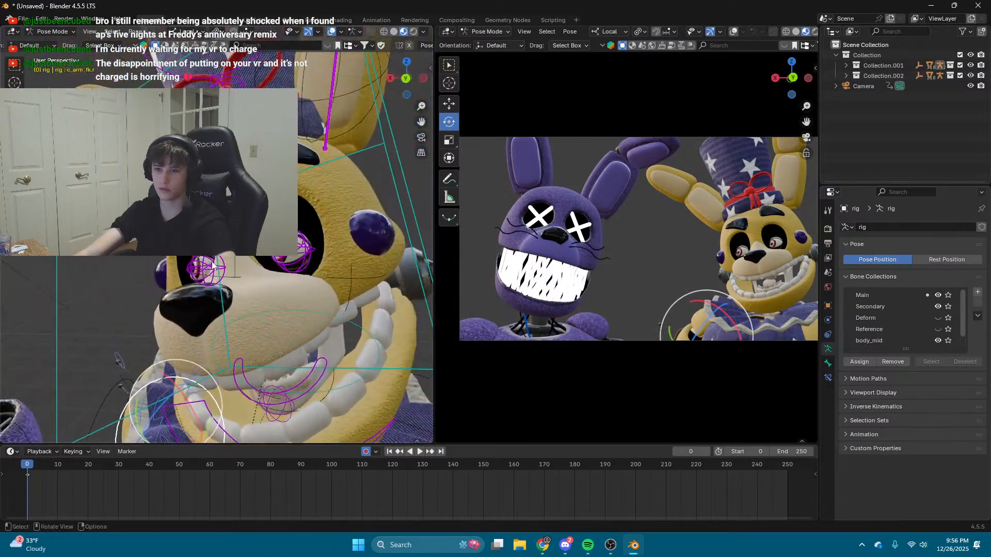
{"action": "left_click", "coordinate": [201, 268]}
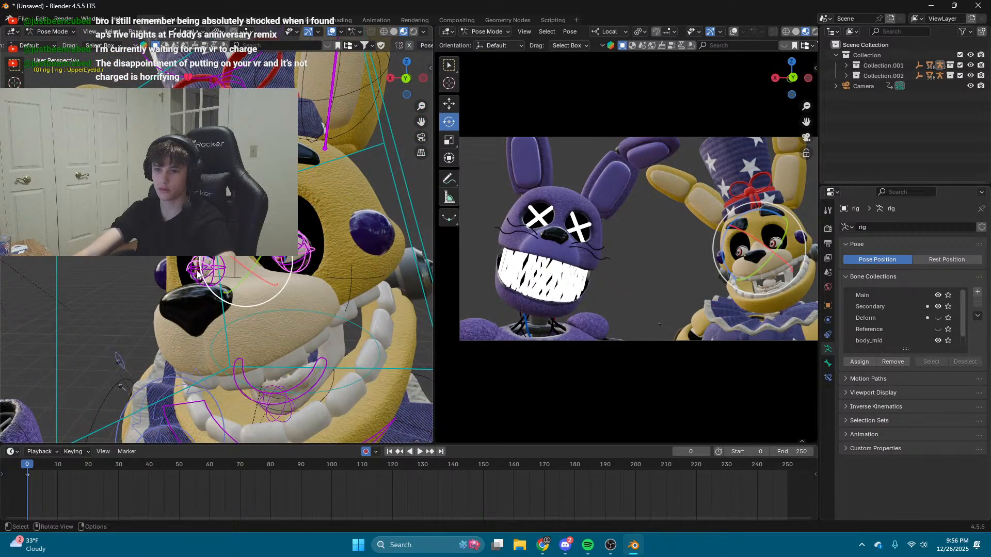
{"action": "left_click", "coordinate": [197, 273]}
{"action": "key", "text": "shift+grave"}
{"action": "key", "text": "w"}
{"action": "left_click", "coordinate": [228, 264]}
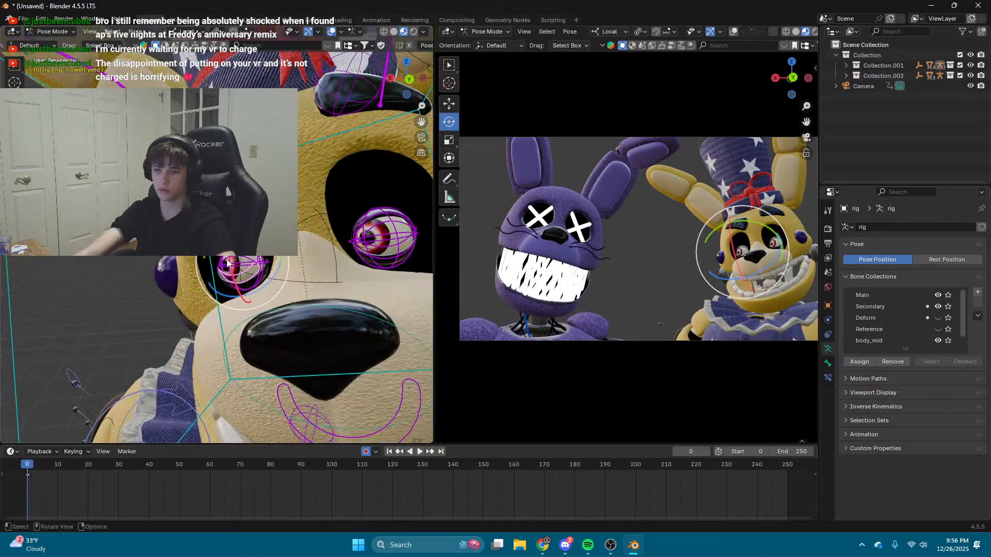
Step: Select the yellow rabbit's head bone c_head.x and trackball-rotate it to turn the face toward the purple rabbit
{"action": "scroll", "coordinate": [229, 265], "scroll_direction": "down", "scroll_amount": 3}
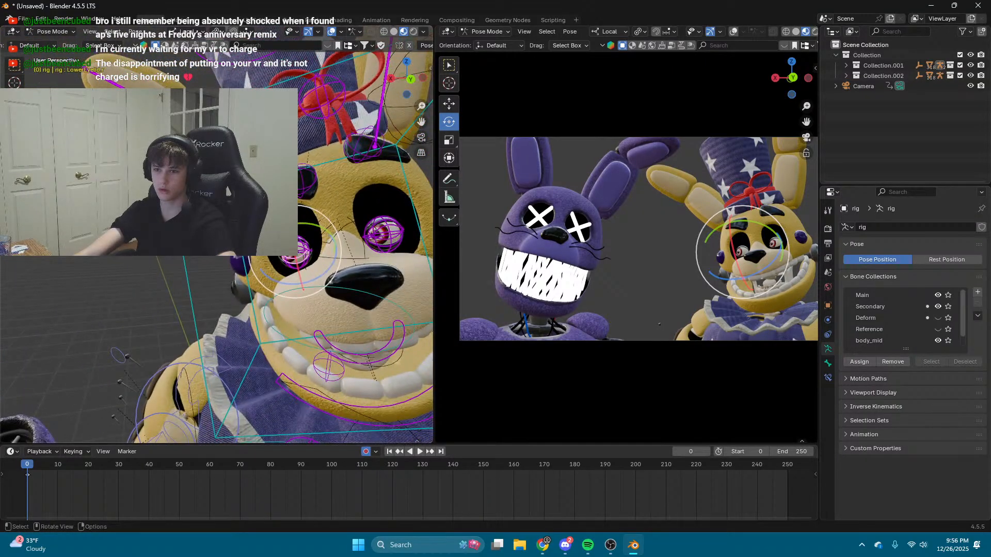
{"action": "left_click", "coordinate": [229, 265]}
{"action": "key", "text": "r"}
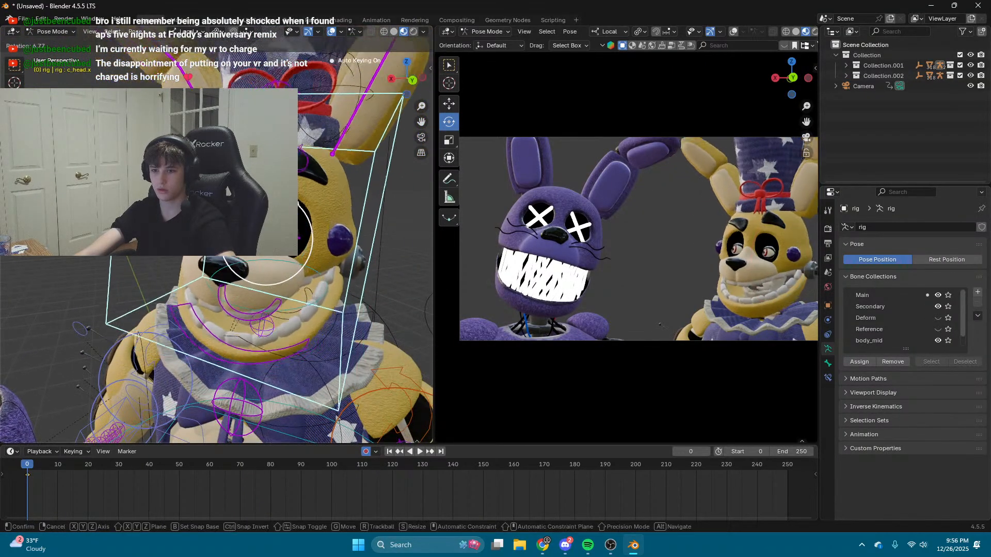
{"action": "key", "text": "r"}
{"action": "left_click", "coordinate": [298, 241]}
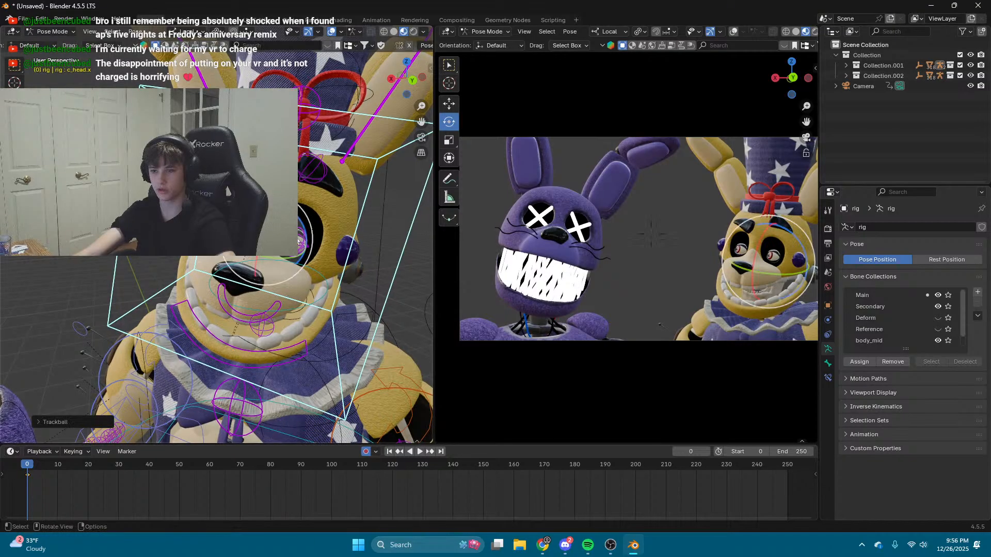
Step: Select the upper and lower bones of both yellow rabbit ears and clear their rotation
{"action": "scroll", "coordinate": [299, 241], "scroll_direction": "down", "scroll_amount": 3}
{"action": "left_click", "coordinate": [331, 129], "text": "shift"}
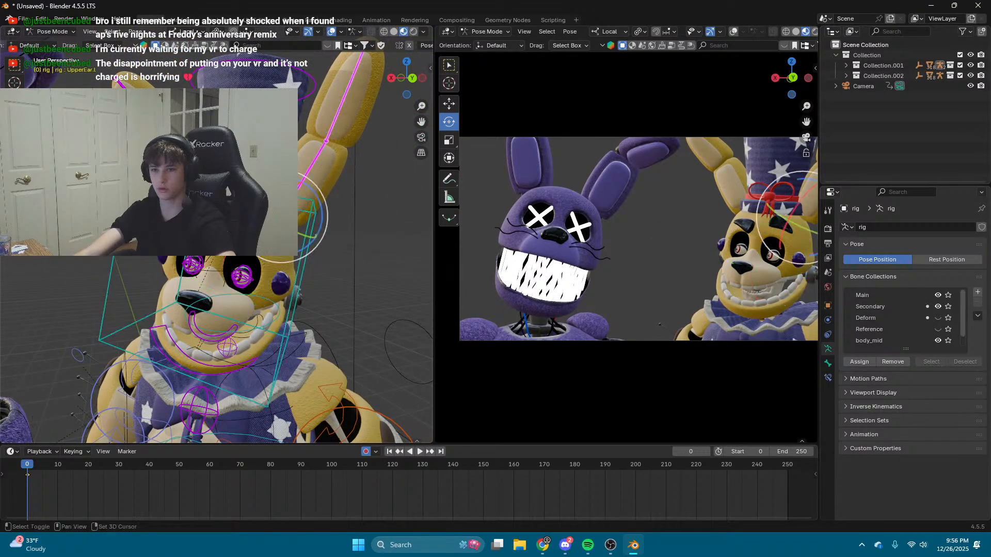
{"action": "left_click", "coordinate": [136, 98], "text": "shift"}
{"action": "left_click", "coordinate": [175, 160], "text": "shift"}
{"action": "key", "text": "alt+r"}
Step: Select the yellow rabbit's Hat bone and clear its rotation
{"action": "left_click", "coordinate": [235, 183]}
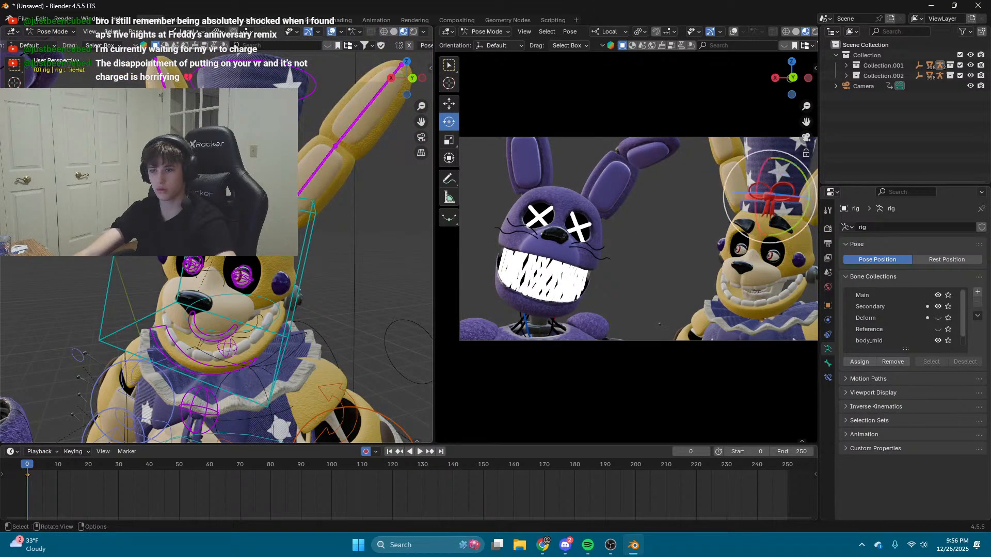
{"action": "left_click", "coordinate": [313, 93]}
{"action": "key", "text": "r"}
{"action": "left_click", "coordinate": [313, 93]}
{"action": "key", "text": "alt+r"}
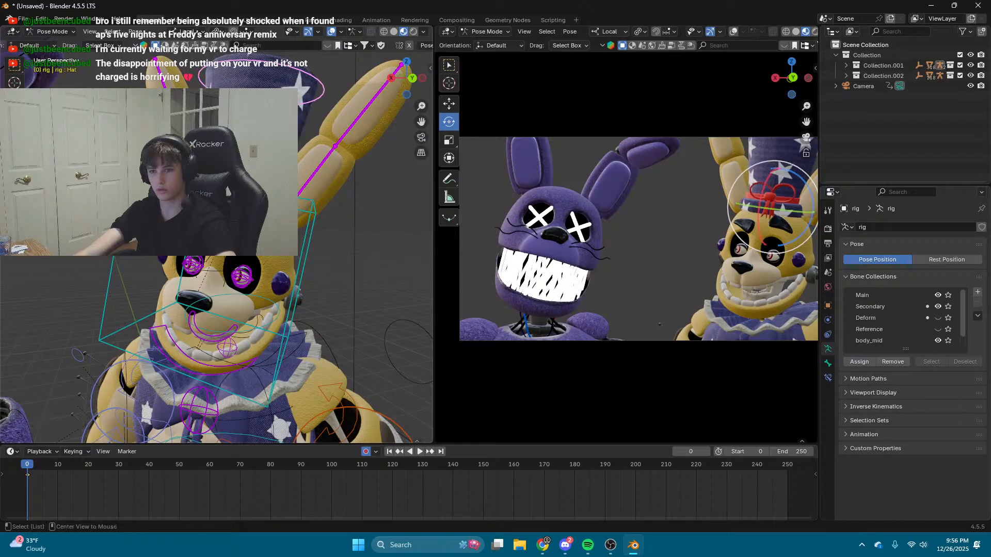
Step: Tilt the Hat bone afresh on the yellow rabbit's turned head with a free rotation and a trackball rotation
{"action": "key", "text": "r"}
{"action": "left_click", "coordinate": [321, 97]}
{"action": "key", "text": "r"}
{"action": "key", "text": "r"}
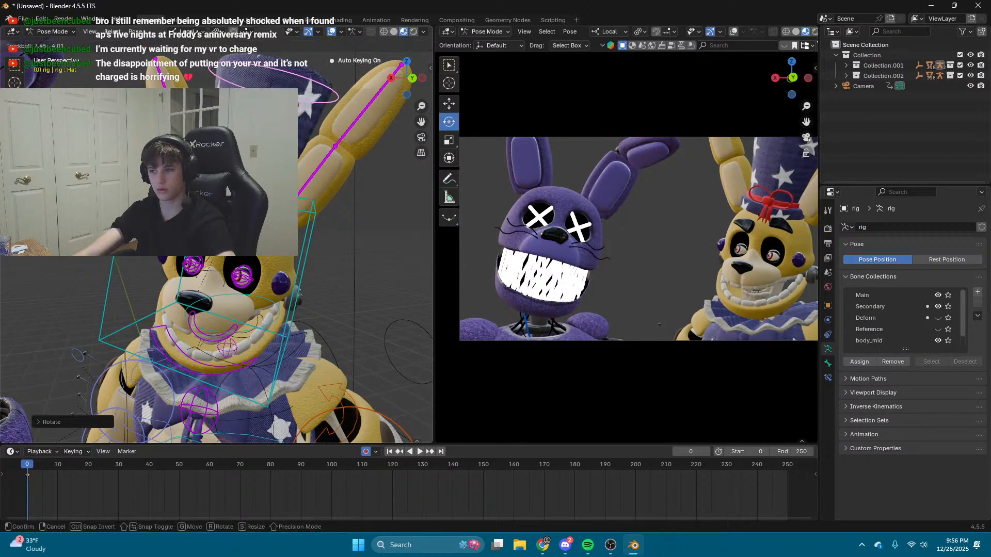
{"action": "left_click", "coordinate": [321, 97]}
Step: Select the yellow rabbit's lower and upper ear bones and rotate them together to bend the ears
{"action": "left_click", "coordinate": [321, 165]}
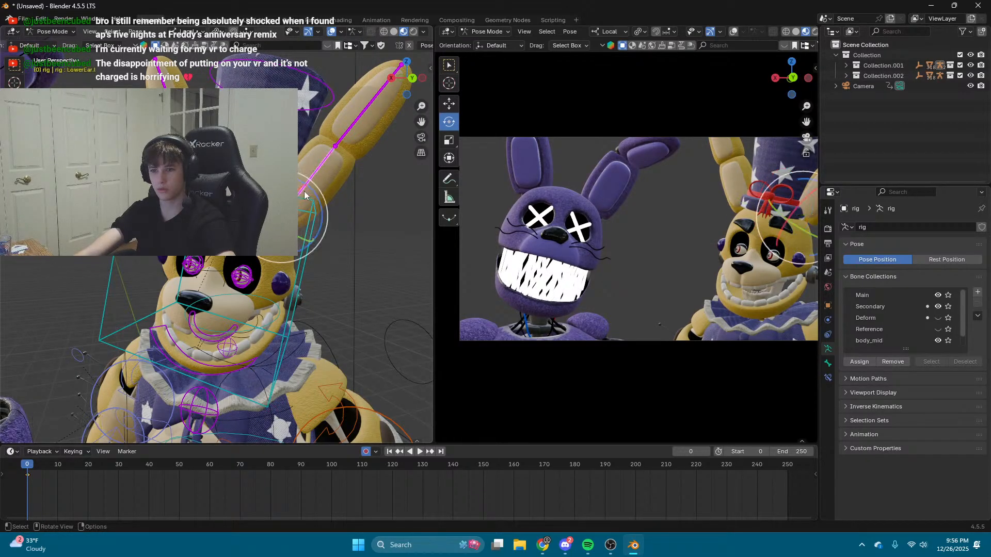
{"action": "left_click", "coordinate": [361, 115], "text": "shift"}
{"action": "key", "text": "r"}
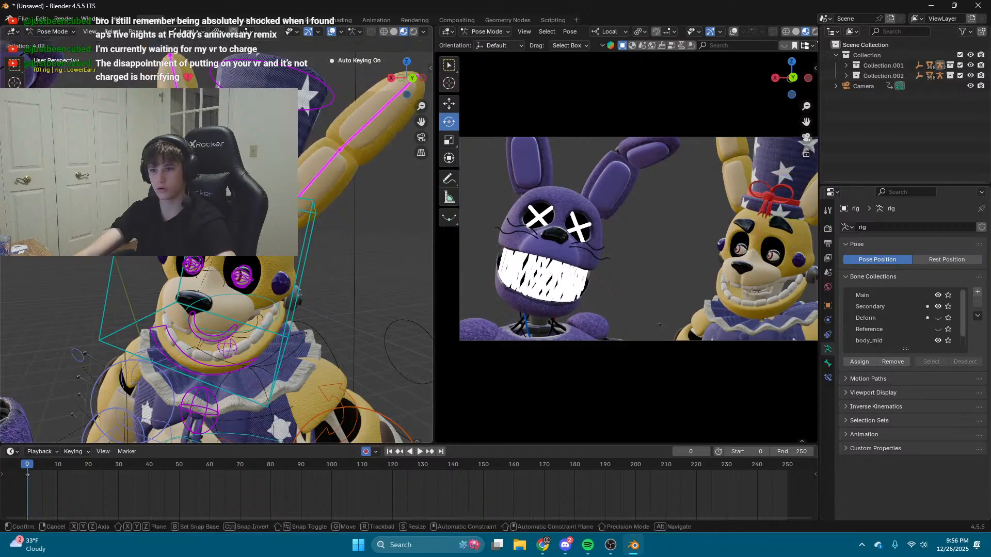
{"action": "key", "text": "Return"}
{"action": "key", "text": "r"}
{"action": "key", "text": "Return"}
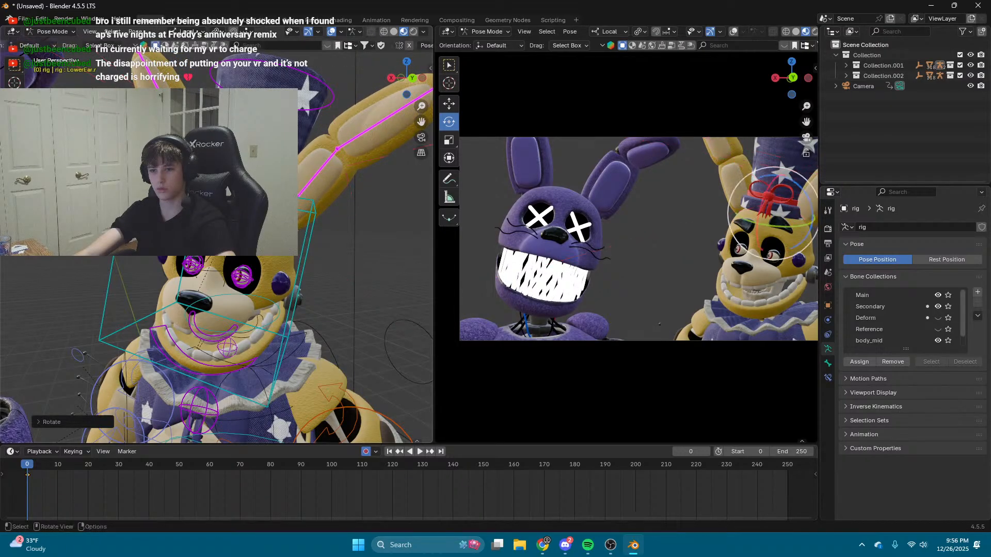
{"action": "key", "text": "r"}
{"action": "key", "text": "Return"}
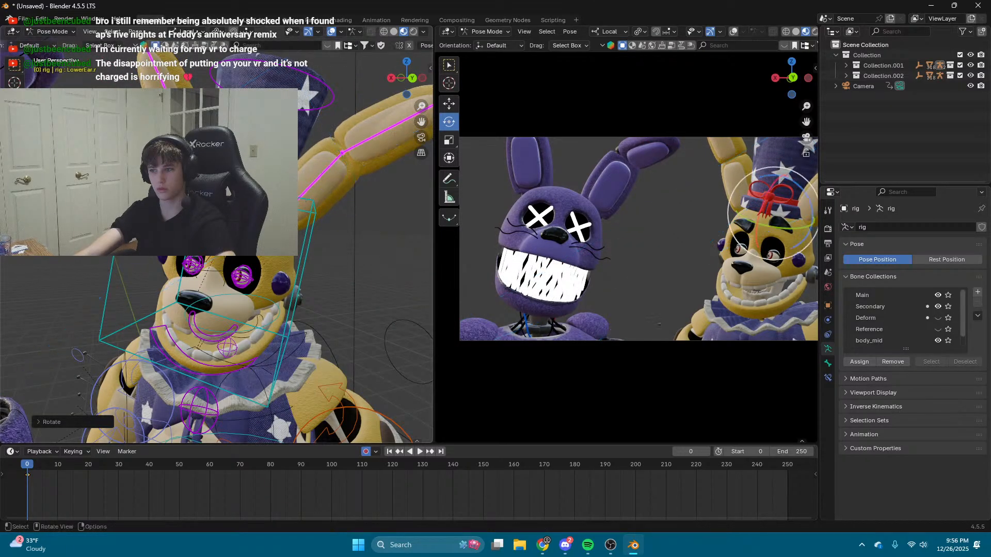
Step: Select both of the yellow rabbit's eye bones and trackball-rotate them together to redirect its gaze
{"action": "key", "text": "shift+grave"}
{"action": "key", "text": "w"}
{"action": "left_click", "coordinate": [270, 313]}
{"action": "left_click", "coordinate": [270, 313]}
{"action": "left_click", "coordinate": [289, 304]}
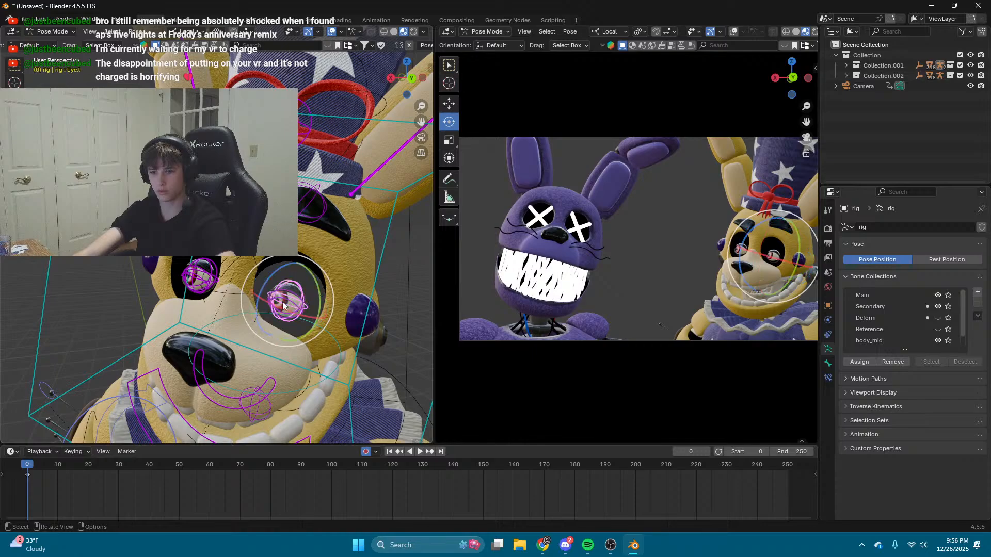
{"action": "left_click", "coordinate": [184, 283], "text": "shift"}
{"action": "key", "text": "r"}
{"action": "key", "text": "r"}
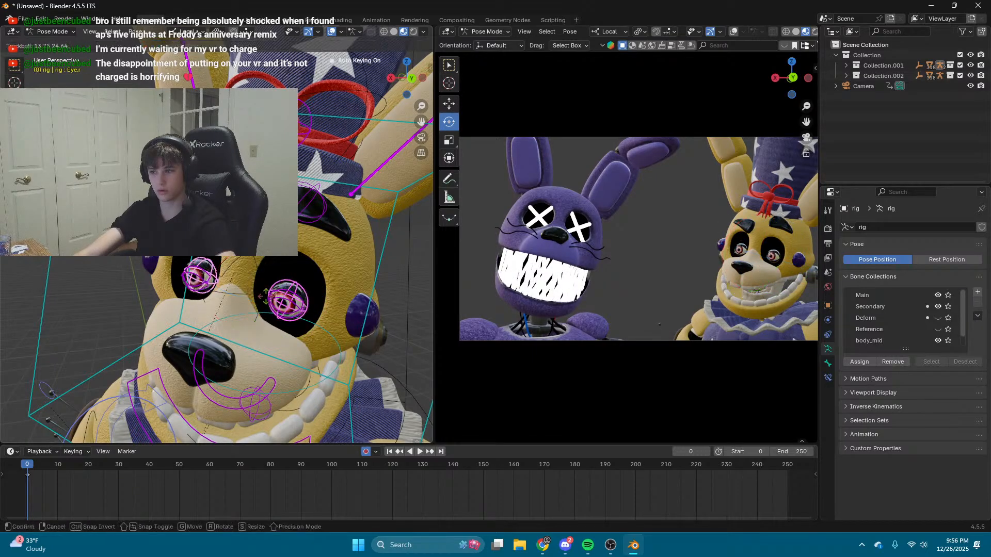
{"action": "left_click", "coordinate": [284, 302]}
Step: Select the yellow rabbit's Jaw bone and trackball-rotate it upward to close the mouth into a toothy grin
{"action": "key", "text": "shift+grave"}
{"action": "key", "text": "q"}
{"action": "left_click", "coordinate": [282, 299]}
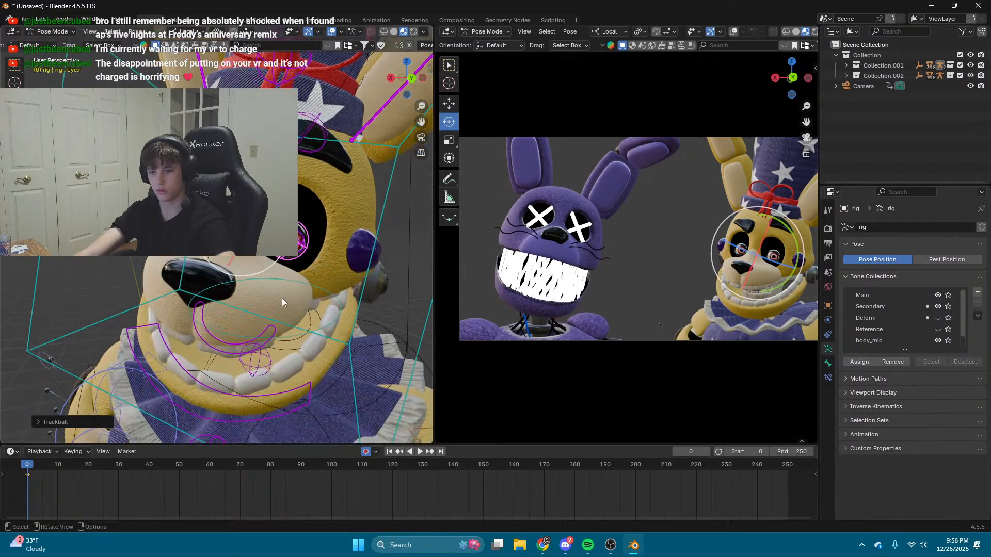
{"action": "left_click", "coordinate": [196, 379]}
{"action": "key", "text": "r"}
{"action": "key", "text": "r"}
{"action": "left_click", "coordinate": [156, 312]}
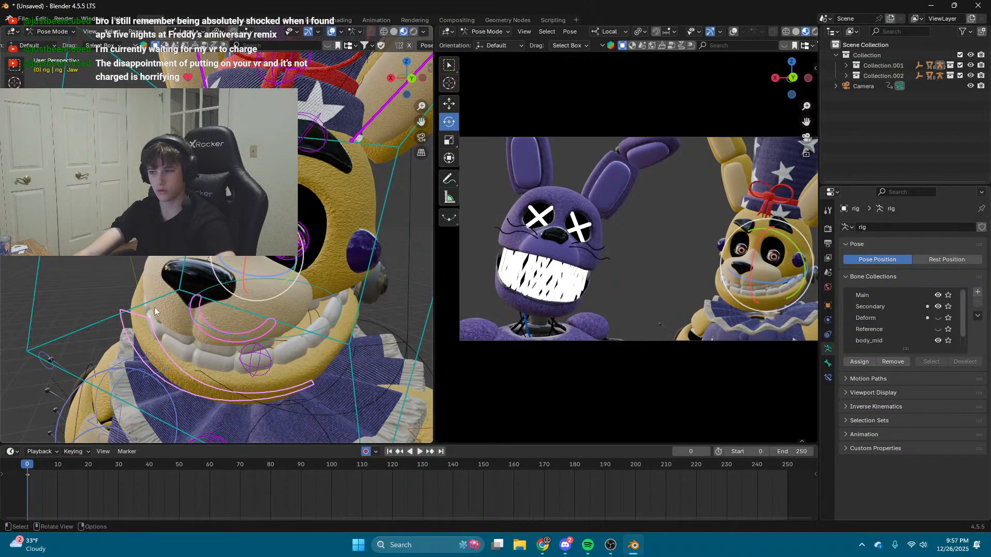
Step: Switch the yellow rabbit's rig to Object Mode and move the whole character closer to the purple rabbit in the camera shot
{"action": "left_click", "coordinate": [185, 252]}
{"action": "left_click", "coordinate": [88, 217]}
{"action": "key", "text": "shift+grave"}
{"action": "key", "text": "s"}
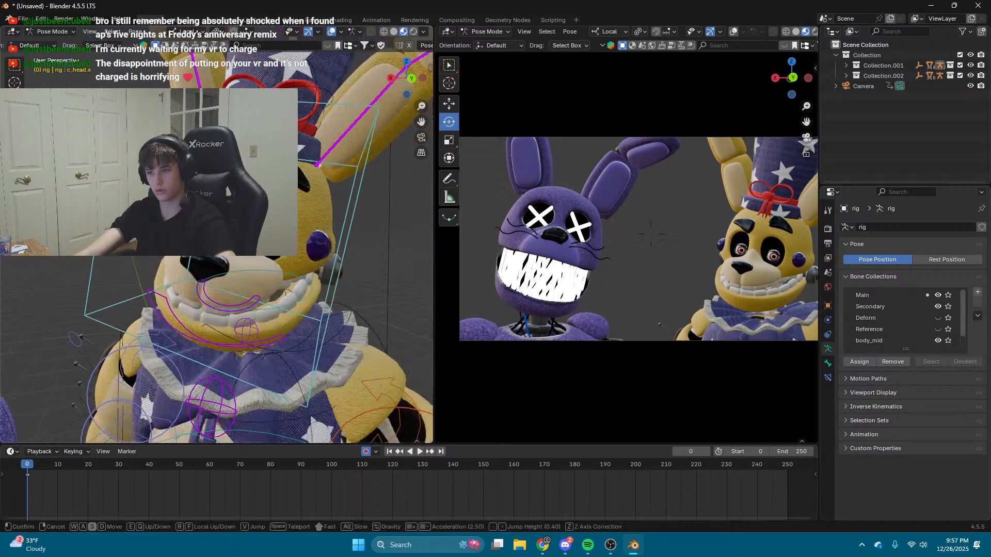
{"action": "left_click", "coordinate": [87, 217]}
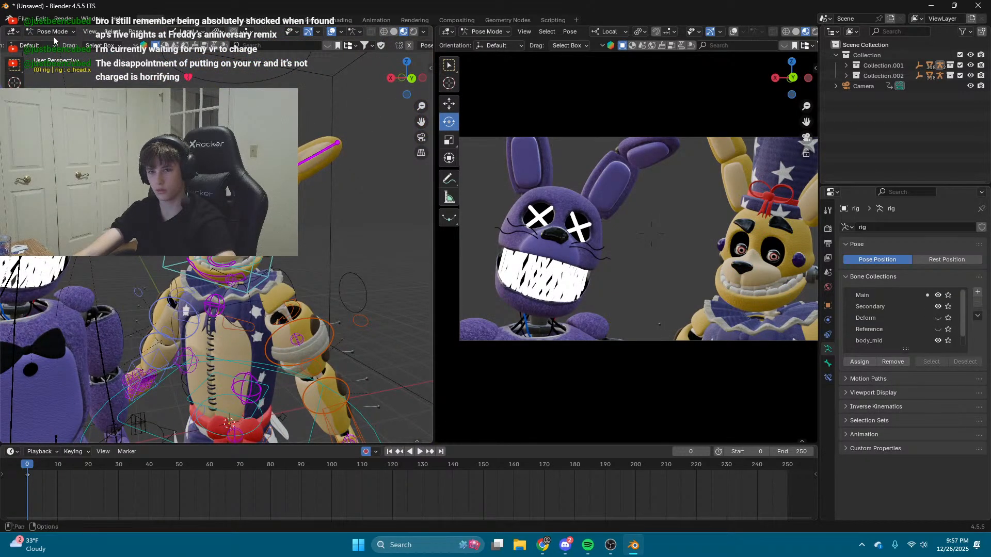
{"action": "key", "text": "ctrl+Tab"}
{"action": "key", "text": "shift+grave"}
{"action": "key", "text": "q"}
{"action": "left_click", "coordinate": [216, 247]}
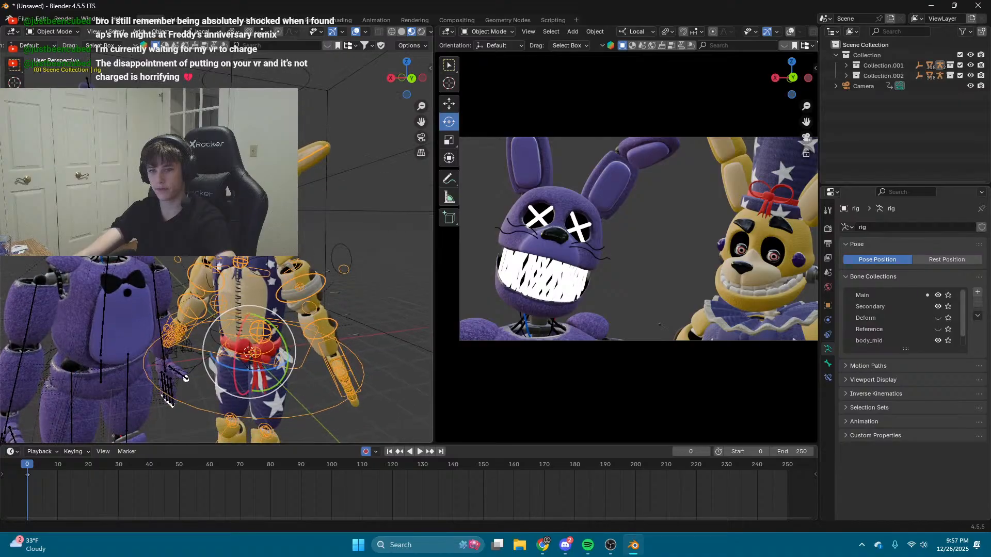
{"action": "left_click", "coordinate": [15, 103]}
{"action": "left_click_drag", "start_coordinate": [222, 367], "coordinate": [208, 379]}
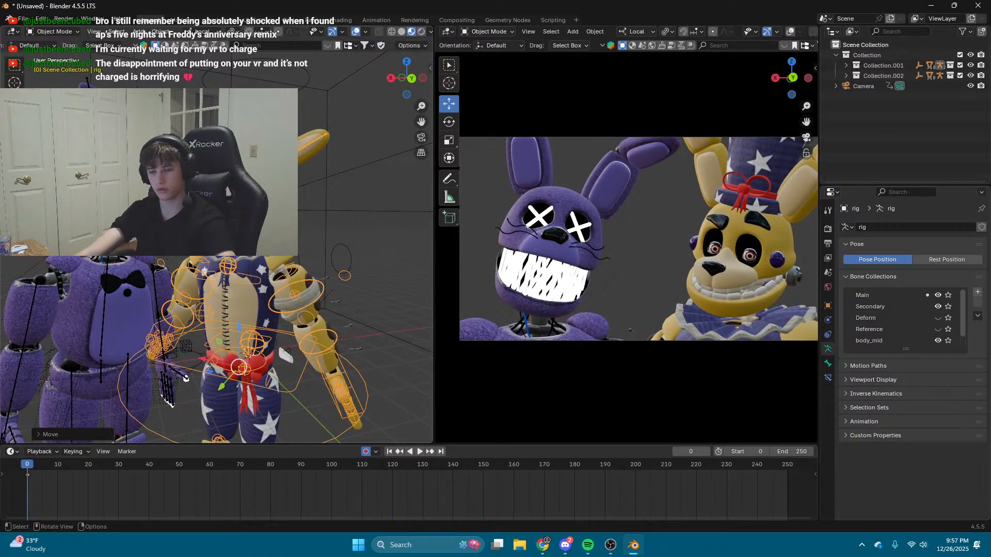
Step: Select the purple rabbit's mask mesh and set its Expand shape key to 1.000
{"action": "left_click", "coordinate": [326, 145]}
{"action": "key", "text": "shift+grave"}
{"action": "key", "text": "s"}
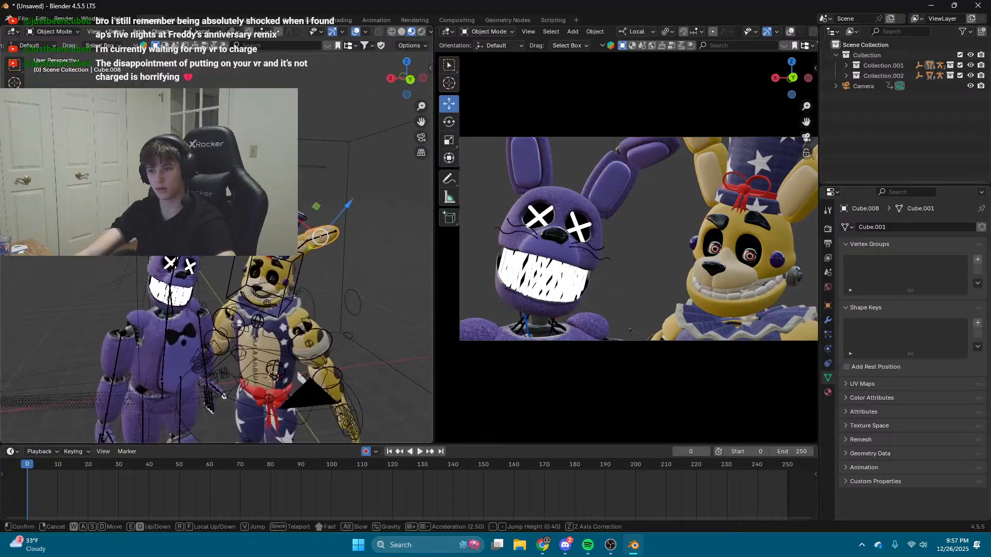
{"action": "key", "text": "w"}
{"action": "key", "text": "w"}
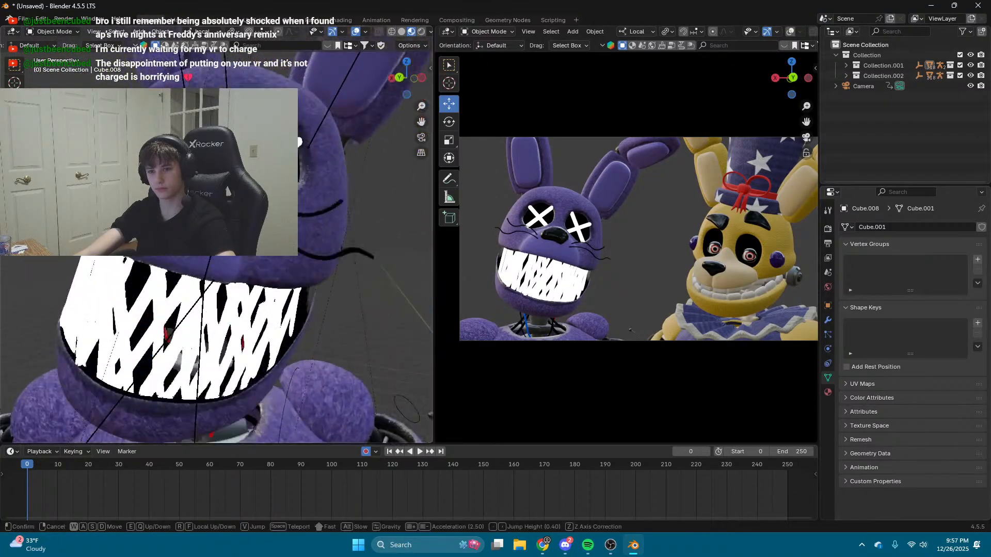
{"action": "left_click", "coordinate": [326, 209]}
{"action": "left_click", "coordinate": [326, 209]}
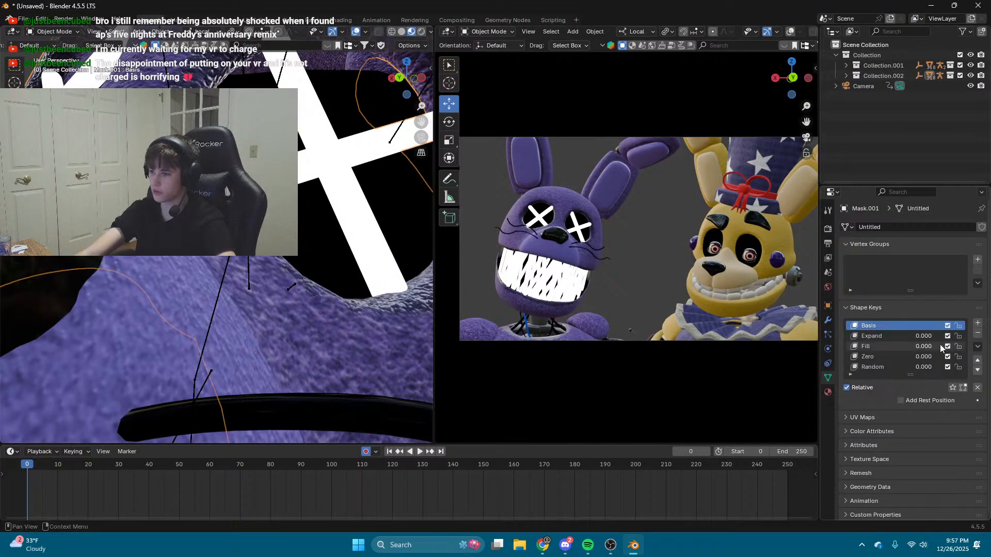
{"action": "left_click_drag", "start_coordinate": [924, 346], "coordinate": [964, 336]}
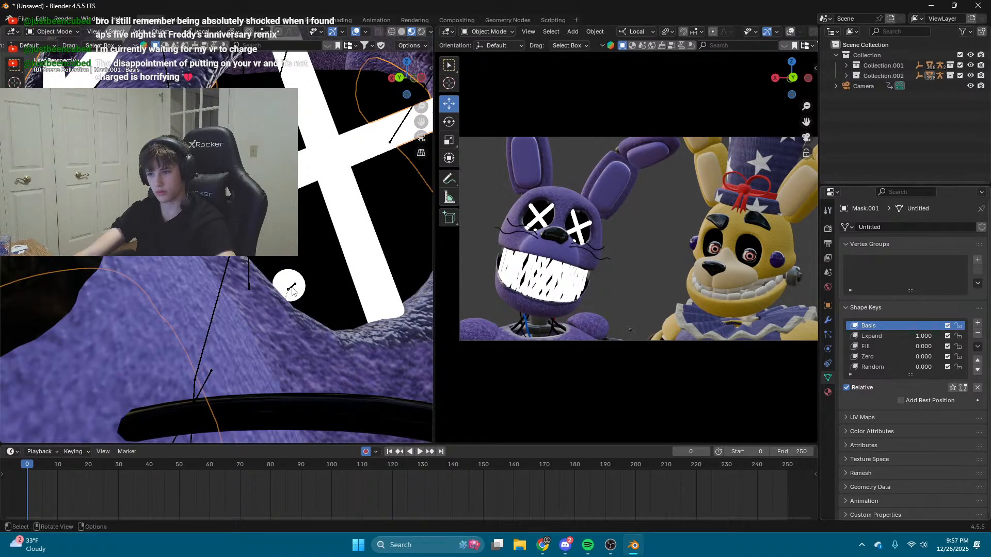
Step: Try deleting the two small white pupils below the X shapes in the purple rabbit's eye sockets
{"action": "middle_click_drag", "start_coordinate": [273, 285], "coordinate": [244, 284]}
{"action": "right_click", "coordinate": [63, 287]}
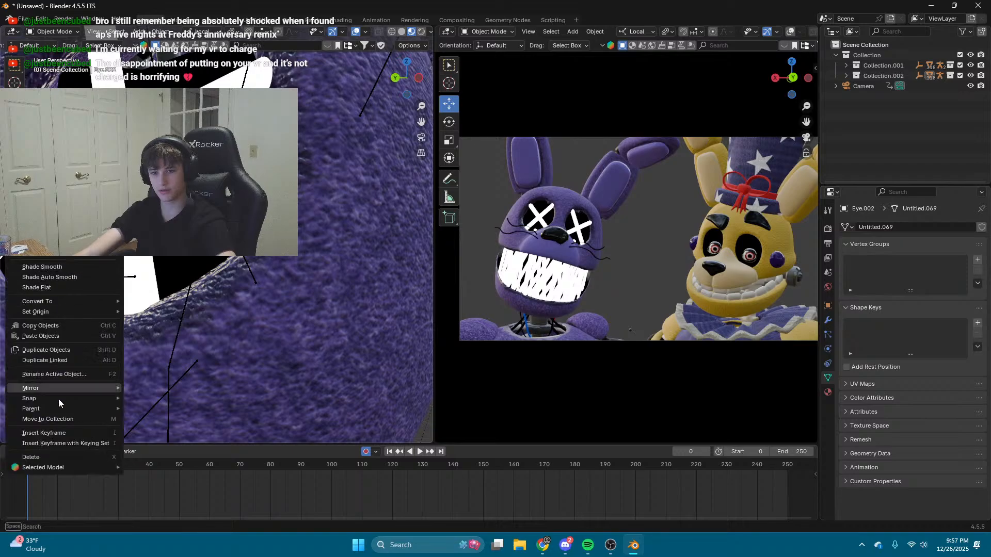
{"action": "left_click", "coordinate": [62, 457]}
{"action": "key", "text": "shift+grave"}
{"action": "left_click", "coordinate": [94, 337]}
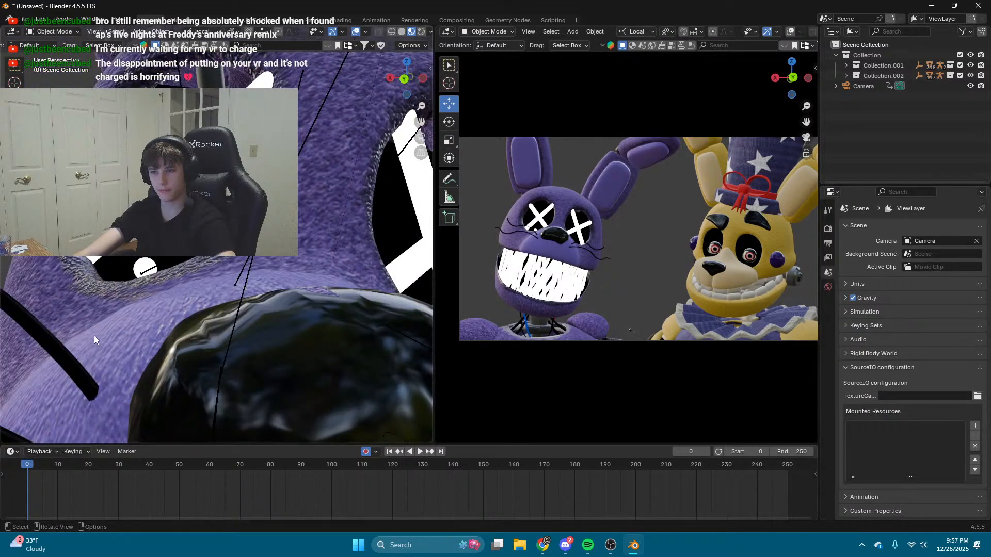
{"action": "left_click", "coordinate": [146, 260]}
{"action": "right_click", "coordinate": [146, 260]}
{"action": "left_click", "coordinate": [146, 260]}
{"action": "key", "text": "s"}
{"action": "right_click_drag", "start_coordinate": [162, 268], "coordinate": [176, 297]}
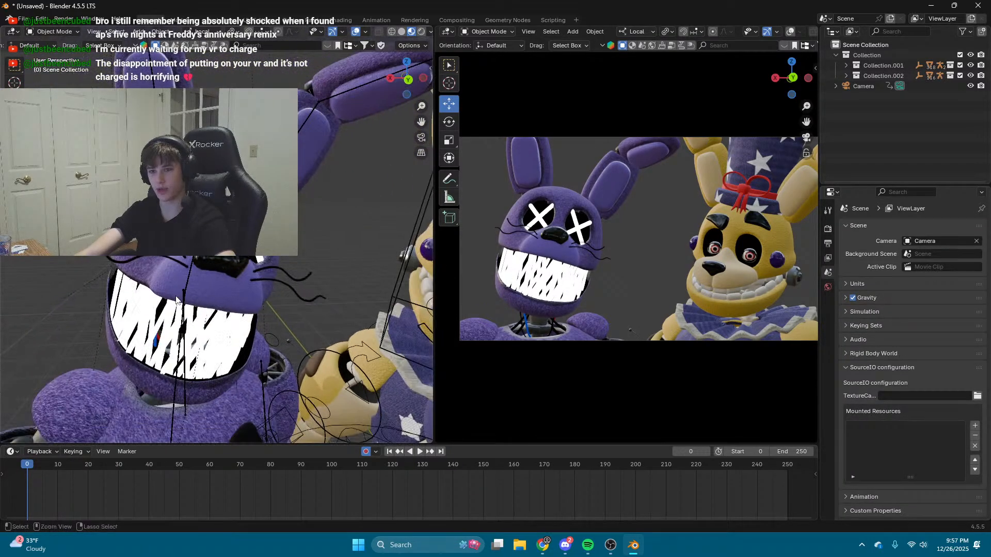
{"action": "left_click", "coordinate": [176, 296]}
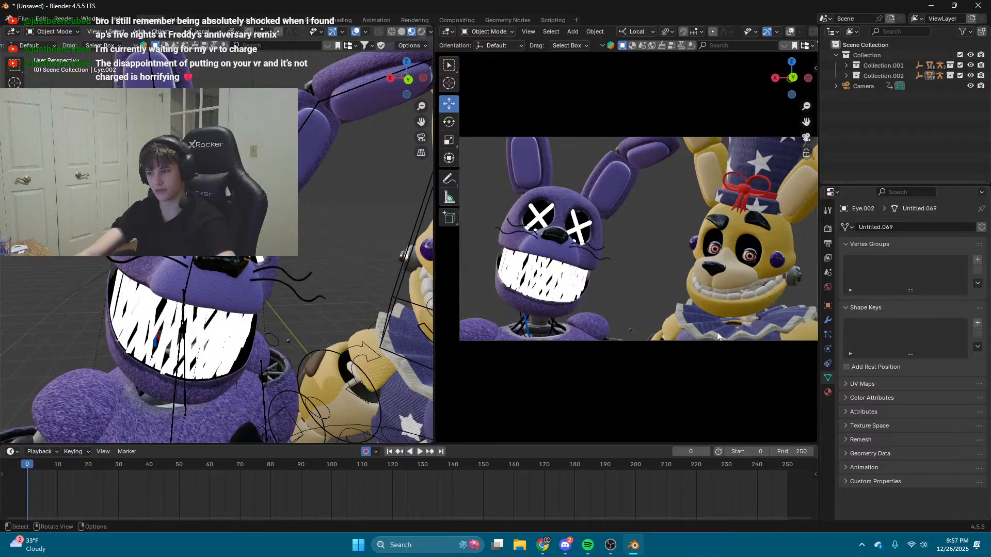
Step: Try the Random shape key at 1.000 on the purple rabbit's mask and reset it to 0.000
{"action": "left_click", "coordinate": [222, 238]}
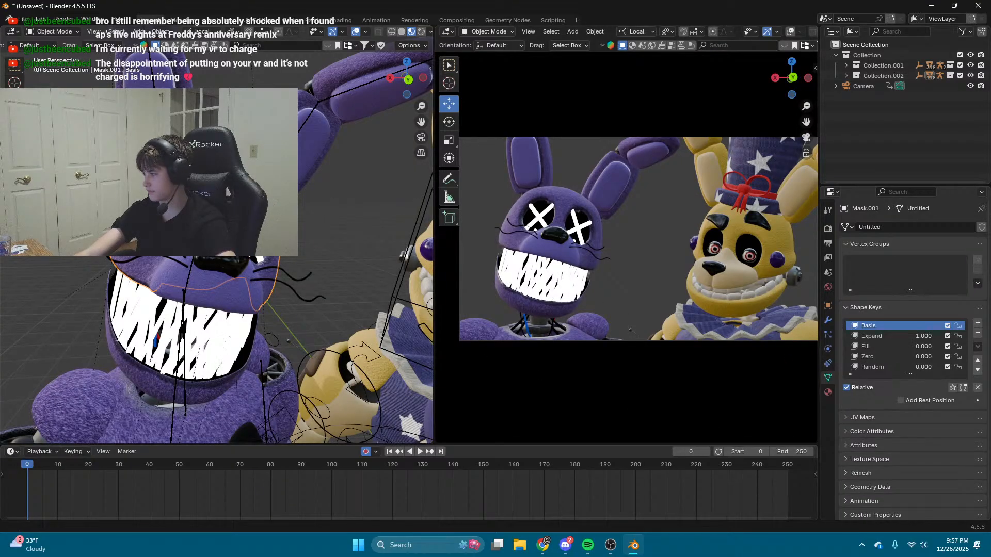
{"action": "left_click_drag", "start_coordinate": [923, 367], "coordinate": [945, 367]}
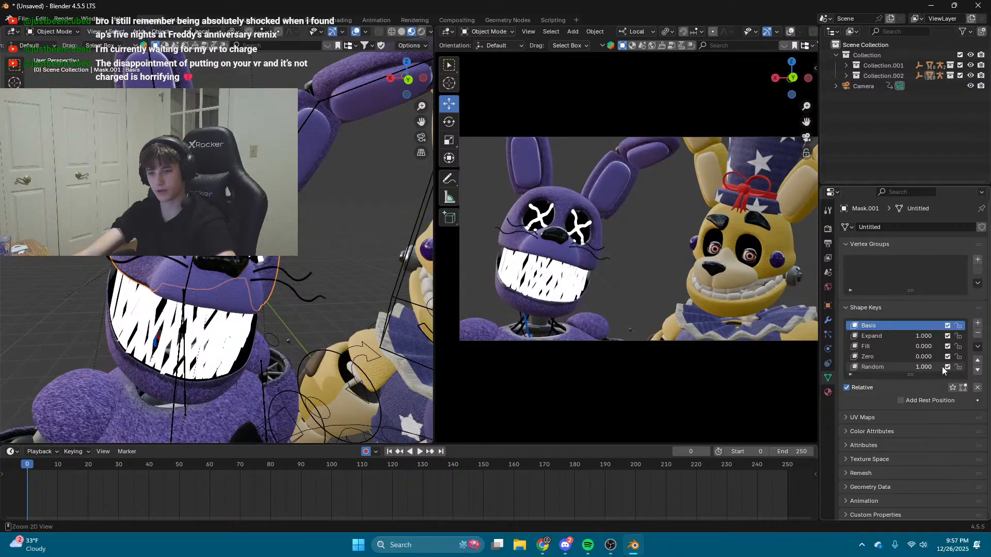
{"action": "left_click_drag", "start_coordinate": [940, 367], "coordinate": [906, 367]}
Step: Set the purple mask's Expand shape key to 0.000 and its Zero shape key to 1.000
{"action": "left_click_drag", "start_coordinate": [936, 335], "coordinate": [920, 355]}
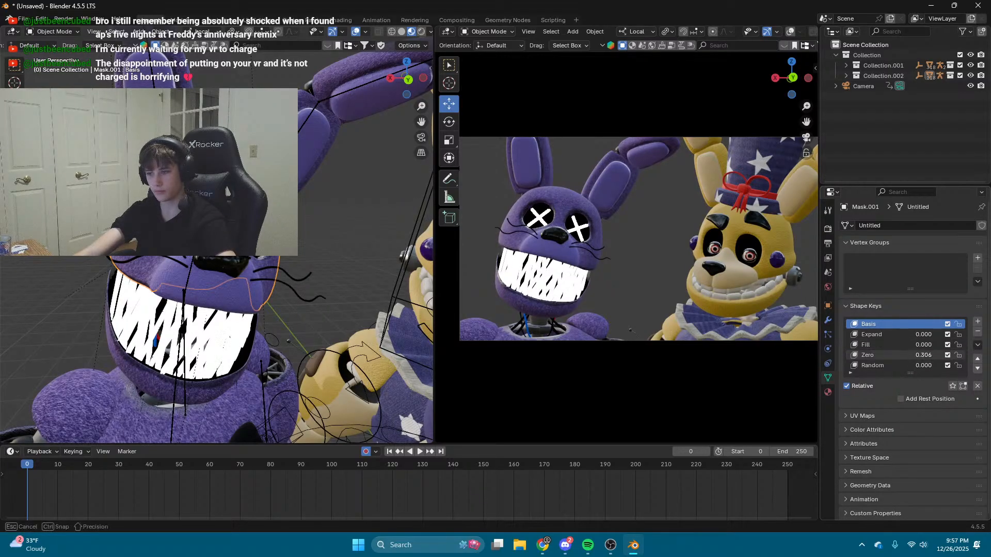
{"action": "middle_click_drag", "start_coordinate": [273, 234], "coordinate": [308, 254]}
{"action": "scroll", "coordinate": [308, 254], "scroll_direction": "up", "scroll_amount": 1}
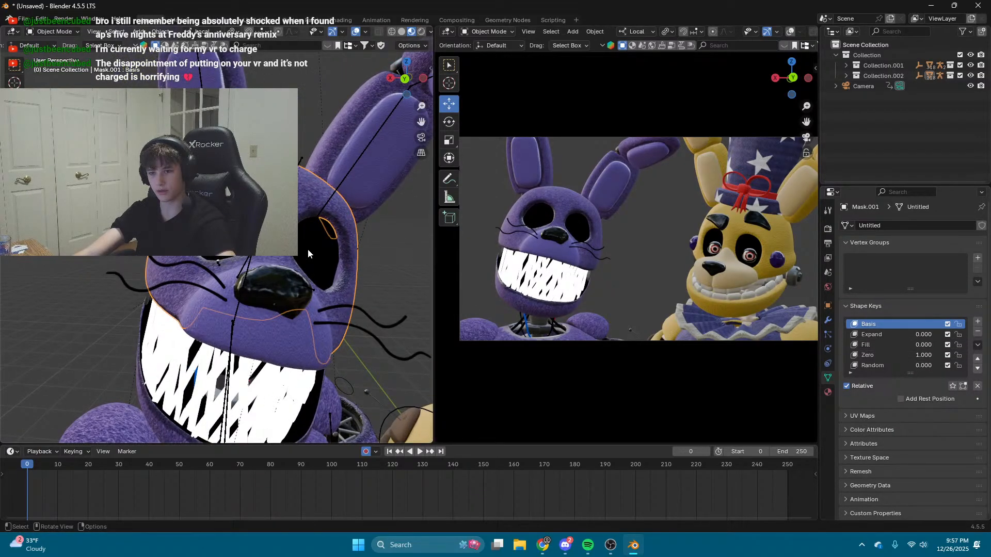
Step: Select the purple rabbit's armature around the eye socket and put it into Pose Mode
{"action": "left_click", "coordinate": [219, 270]}
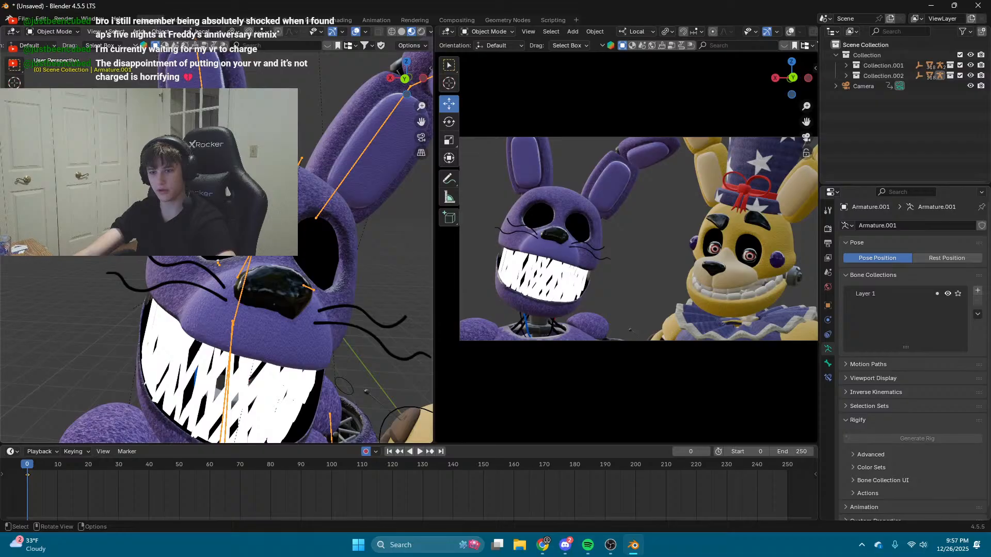
{"action": "scroll", "coordinate": [239, 289], "scroll_direction": "up", "scroll_amount": 4}
{"action": "left_click", "coordinate": [238, 301]}
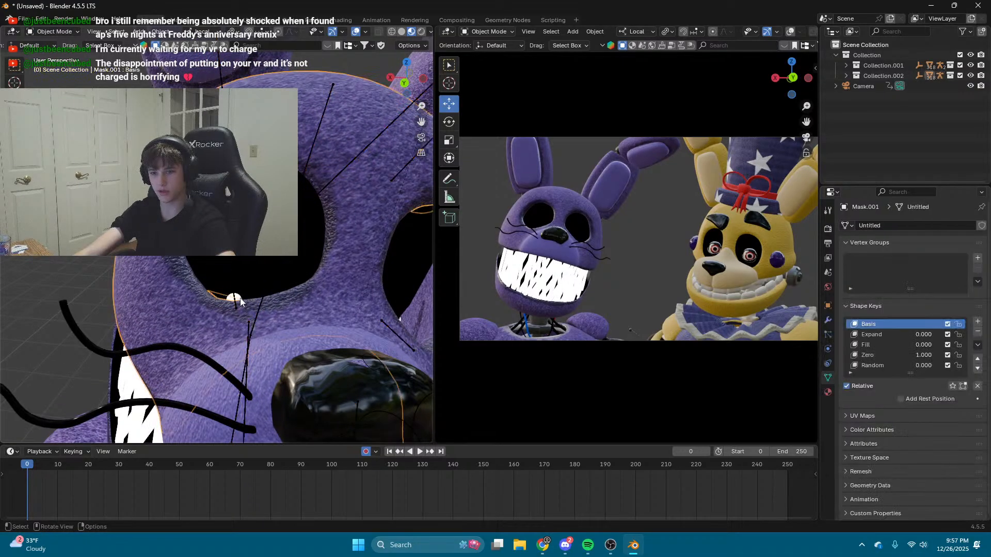
{"action": "left_click", "coordinate": [271, 255]}
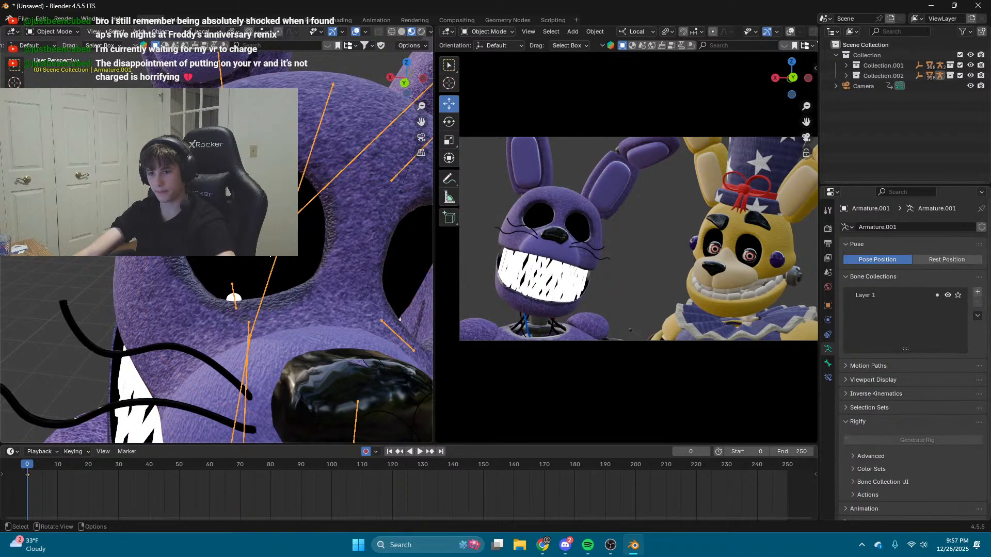
{"action": "left_click", "coordinate": [233, 298]}
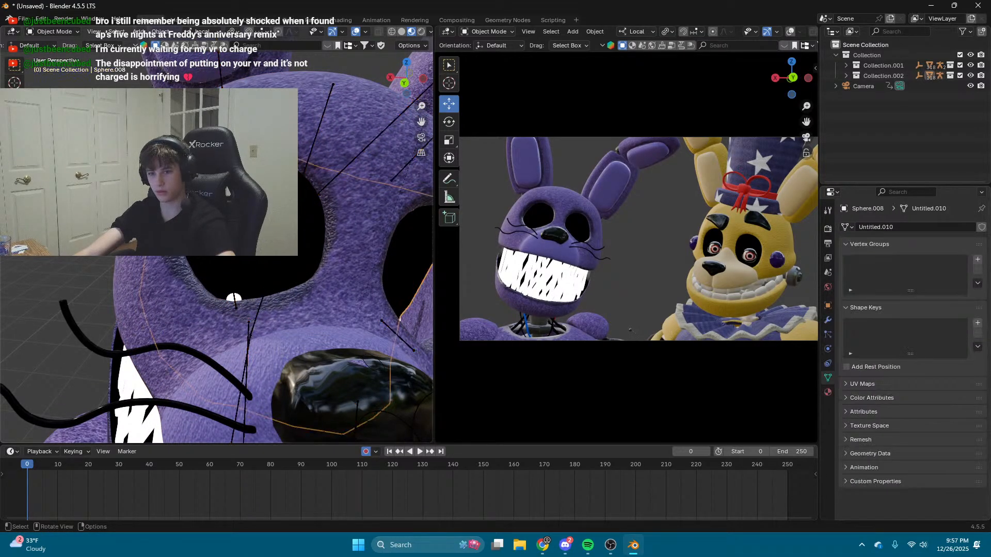
{"action": "left_click", "coordinate": [242, 300]}
{"action": "scroll", "coordinate": [877, 336], "scroll_direction": "down", "scroll_amount": 1}
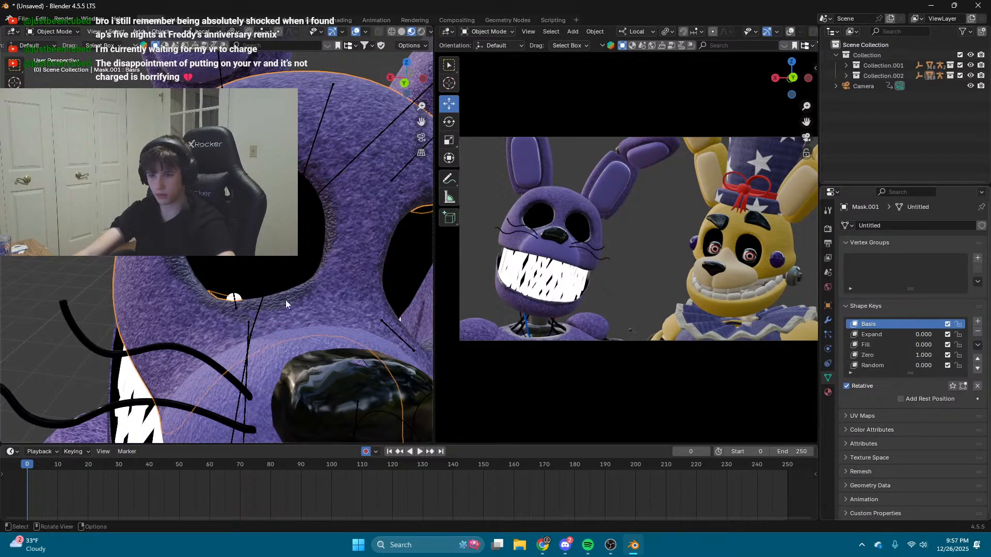
{"action": "left_click", "coordinate": [234, 298]}
{"action": "scroll", "coordinate": [234, 297], "scroll_direction": "down", "scroll_amount": 8}
{"action": "left_click", "coordinate": [53, 32]}
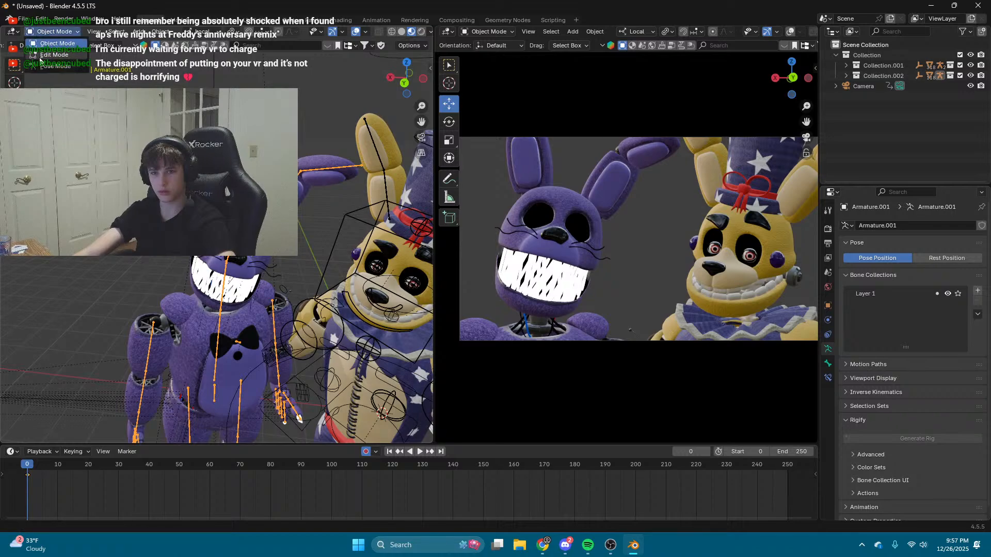
{"action": "left_click", "coordinate": [52, 65]}
Step: Select both of the purple rabbit's eye bones and move them together up into the eye sockets
{"action": "scroll", "coordinate": [230, 227], "scroll_direction": "up", "scroll_amount": 8}
{"action": "left_click", "coordinate": [236, 296]}
{"action": "left_click", "coordinate": [391, 335], "text": "shift"}
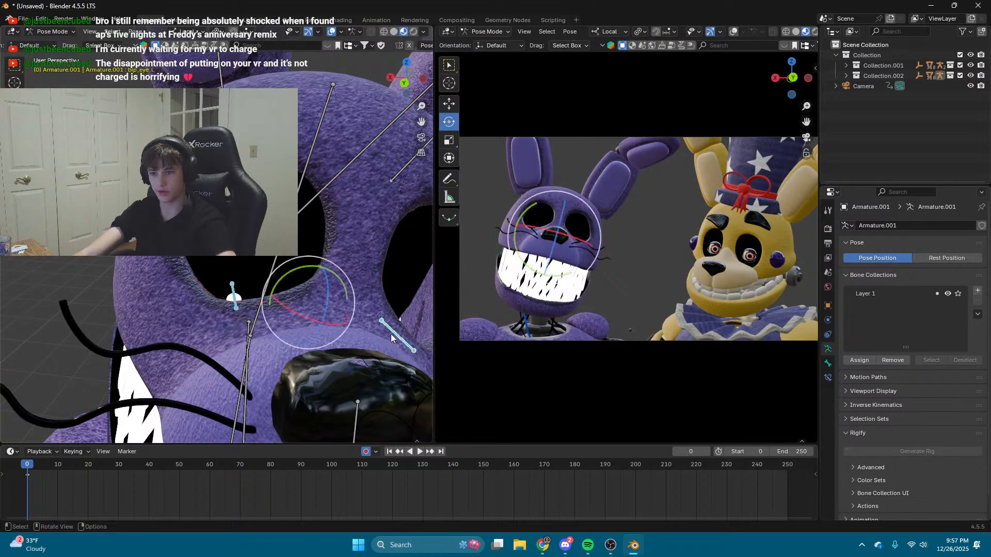
{"action": "left_click", "coordinate": [14, 104]}
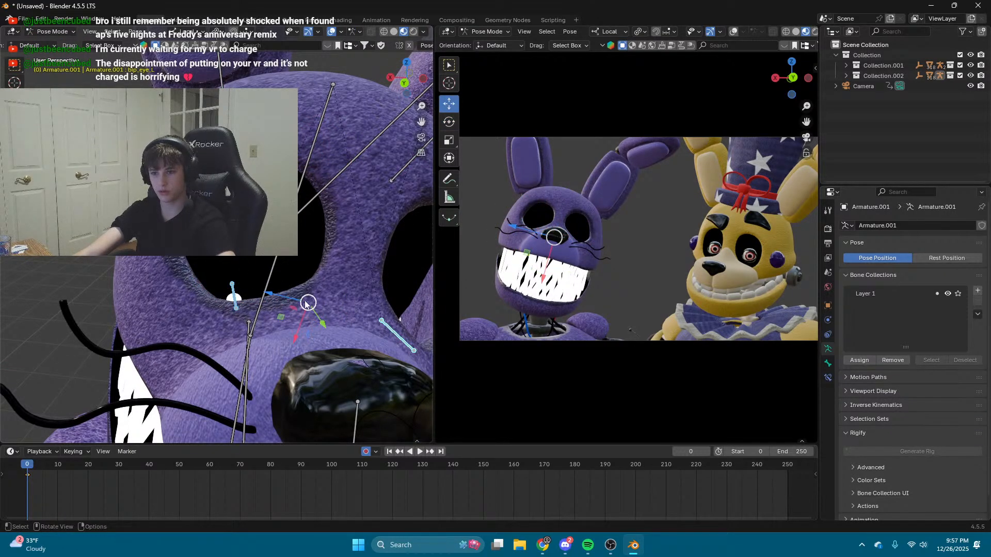
{"action": "left_click_drag", "start_coordinate": [307, 303], "coordinate": [324, 250]}
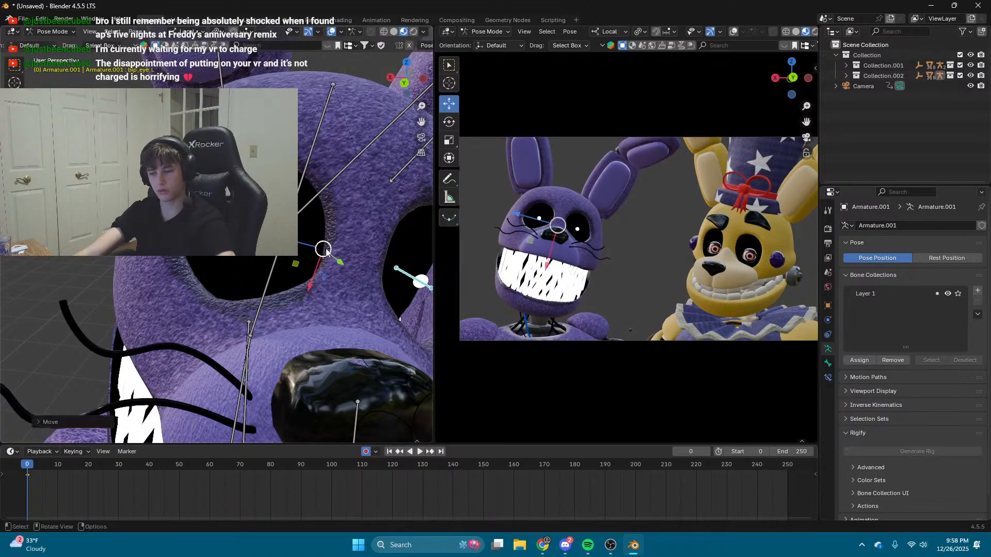
Step: Undo the eye bone move and the mask's shape key changes to bring back the X eyes in Object Mode
{"action": "key", "text": "ctrl+z"}
{"action": "key", "text": "ctrl+Tab"}
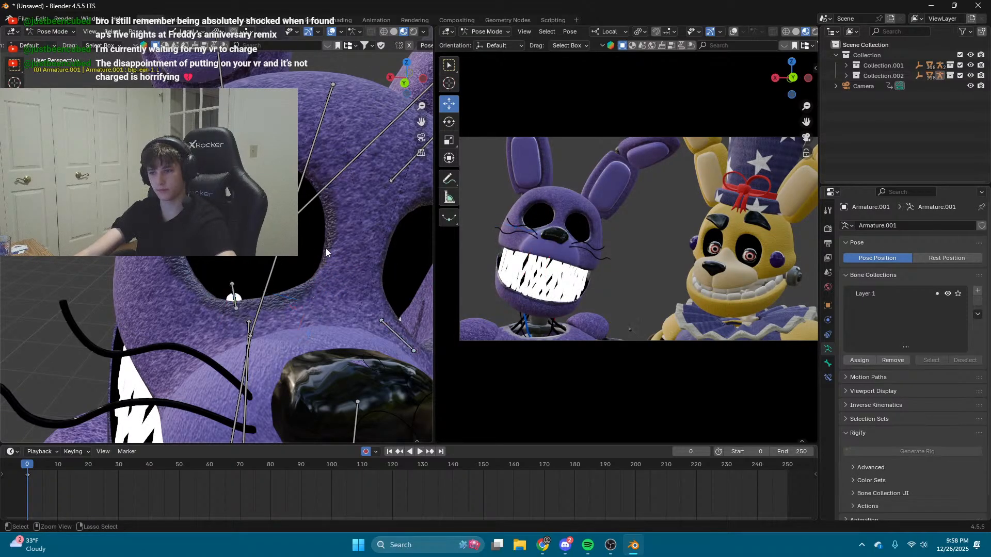
{"action": "left_click", "coordinate": [324, 252]}
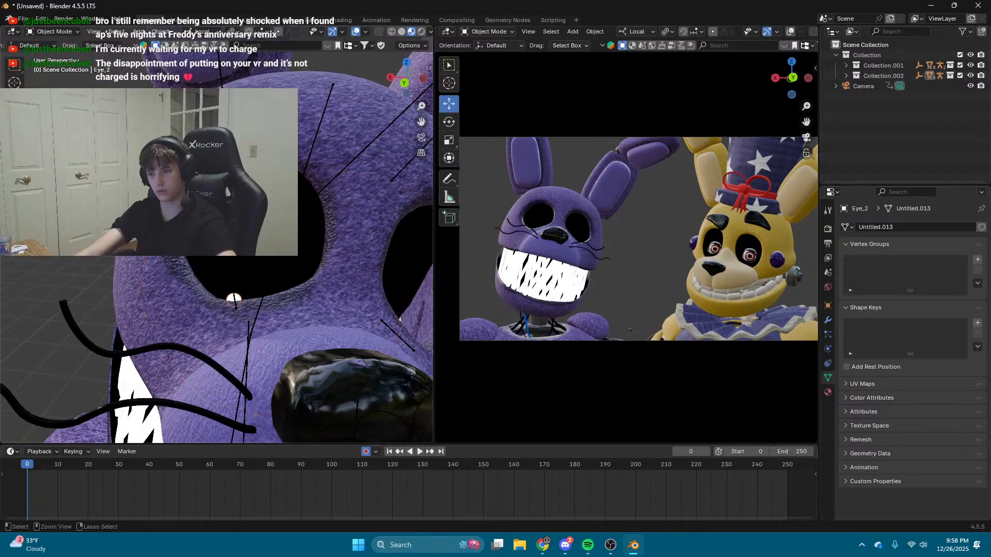
{"action": "left_click", "coordinate": [198, 262]}
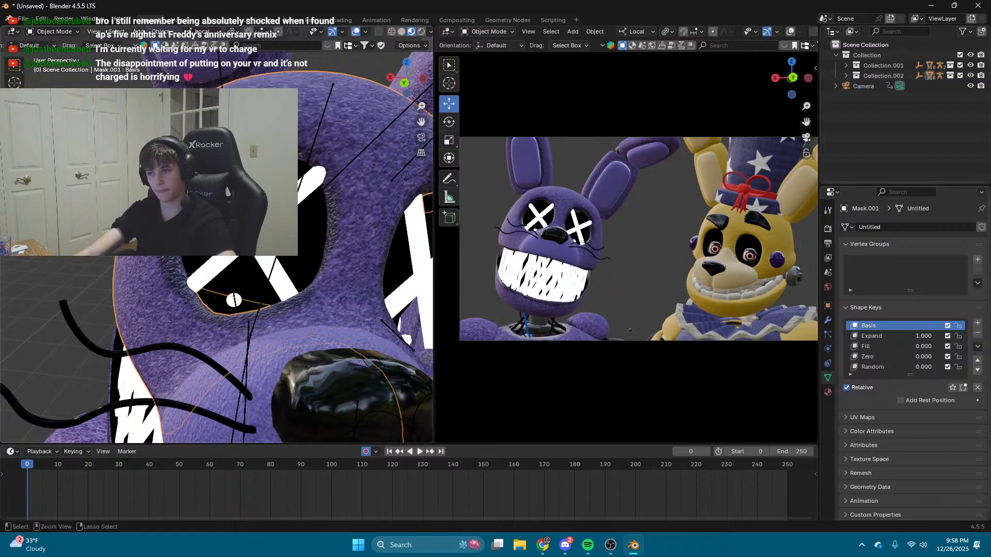
{"action": "scroll", "coordinate": [235, 284], "scroll_direction": "up", "scroll_amount": 5}
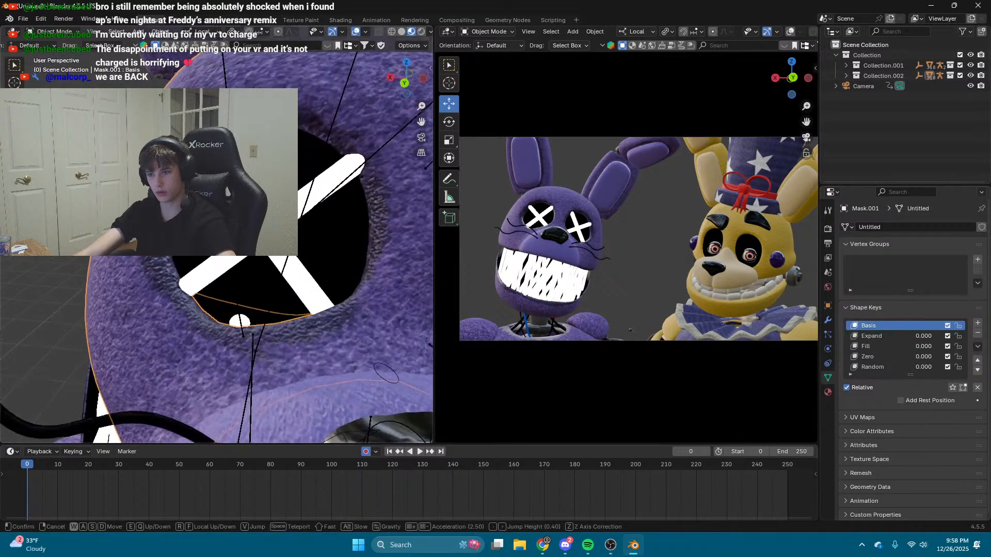
Step: Delete the small white pupil from each of the purple rabbit's eye sockets, keeping the X shapes
{"action": "left_click", "coordinate": [253, 380]}
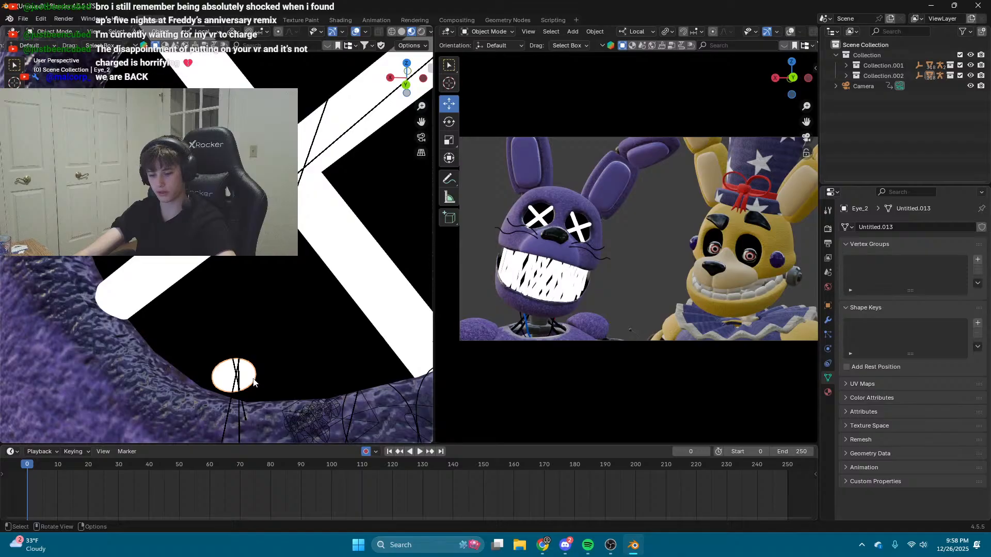
{"action": "right_click", "coordinate": [252, 381]}
{"action": "left_click", "coordinate": [253, 380]}
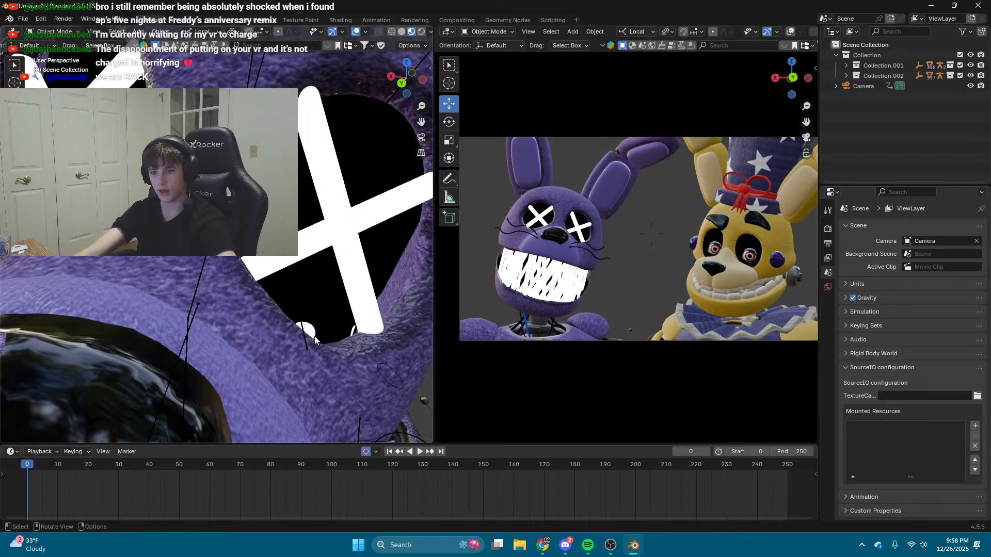
{"action": "left_click", "coordinate": [310, 327]}
{"action": "right_click", "coordinate": [310, 327]}
{"action": "left_click", "coordinate": [310, 327]}
Step: Switch the camera view to Rendered shading and open the Render properties at the sampling and denoising settings
{"action": "left_click", "coordinate": [314, 318]}
{"action": "left_click", "coordinate": [314, 318]}
{"action": "key", "text": "shift+grave"}
{"action": "key", "text": "s"}
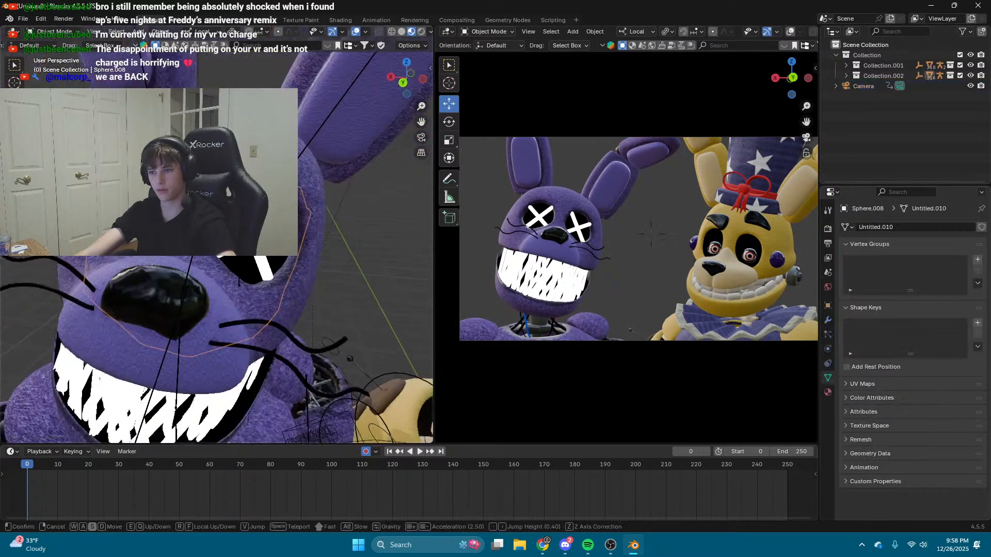
{"action": "left_click", "coordinate": [314, 318]}
{"action": "scroll", "coordinate": [764, 34], "scroll_direction": "down", "scroll_amount": 3}
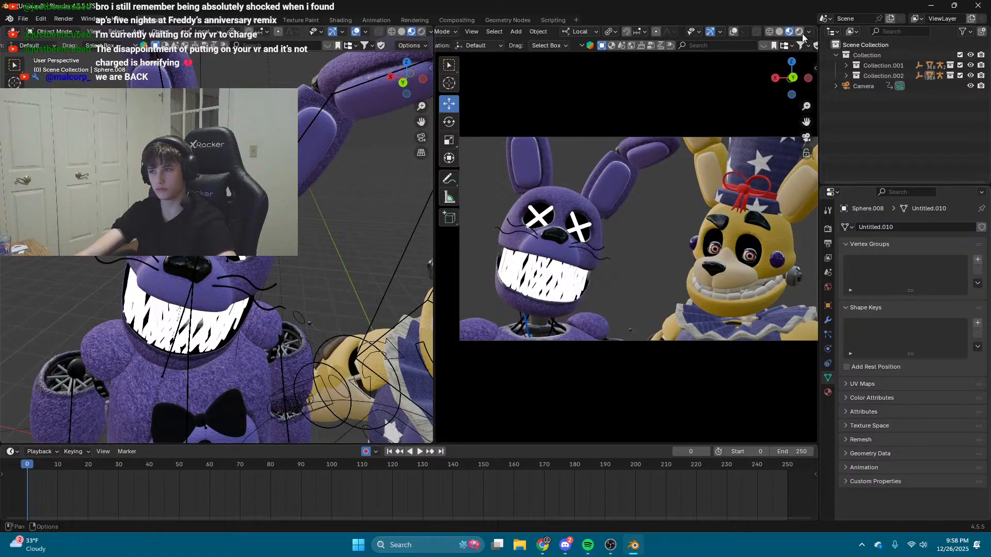
{"action": "left_click", "coordinate": [801, 32]}
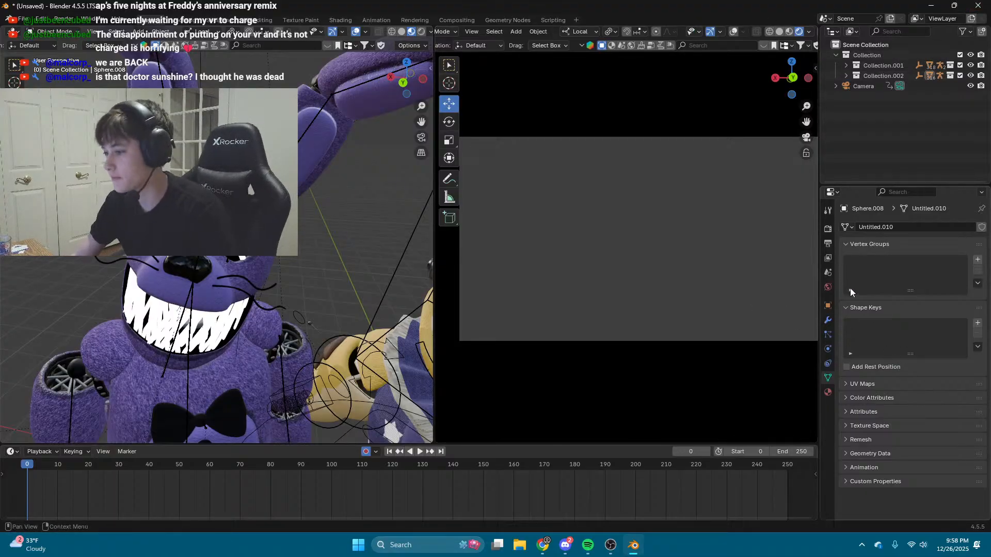
{"action": "left_click", "coordinate": [828, 229]}
{"action": "scroll", "coordinate": [891, 420], "scroll_direction": "down", "scroll_amount": 5}
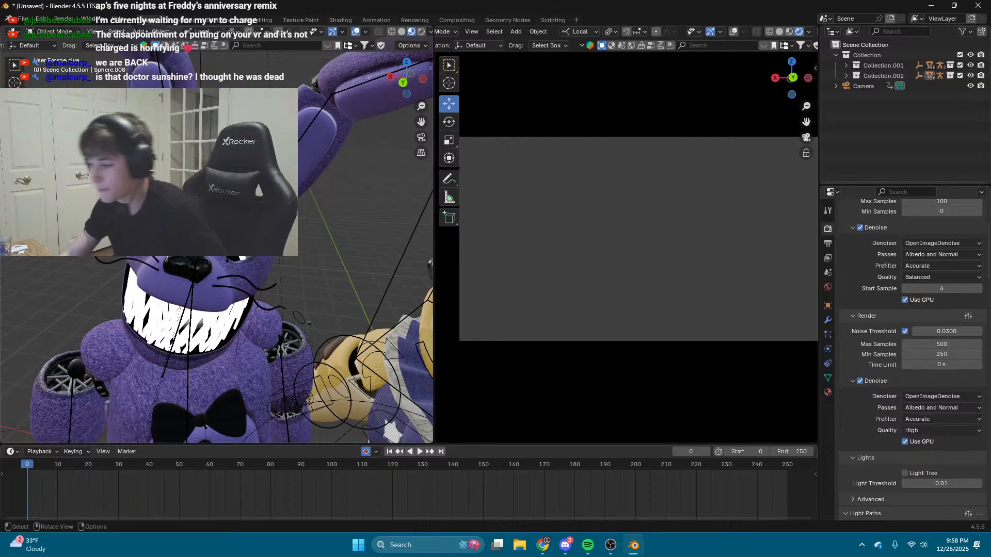
Step: Set the world background's strength to 0 in the World properties
{"action": "scroll", "coordinate": [844, 311], "scroll_direction": "down", "scroll_amount": 1}
{"action": "left_click", "coordinate": [828, 287]}
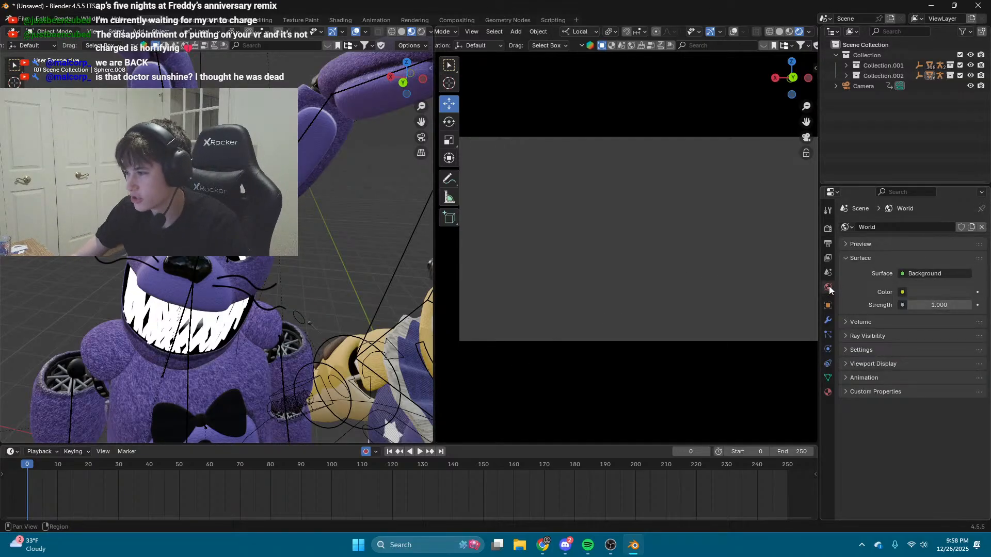
{"action": "left_click", "coordinate": [829, 244]}
{"action": "left_click", "coordinate": [829, 287]}
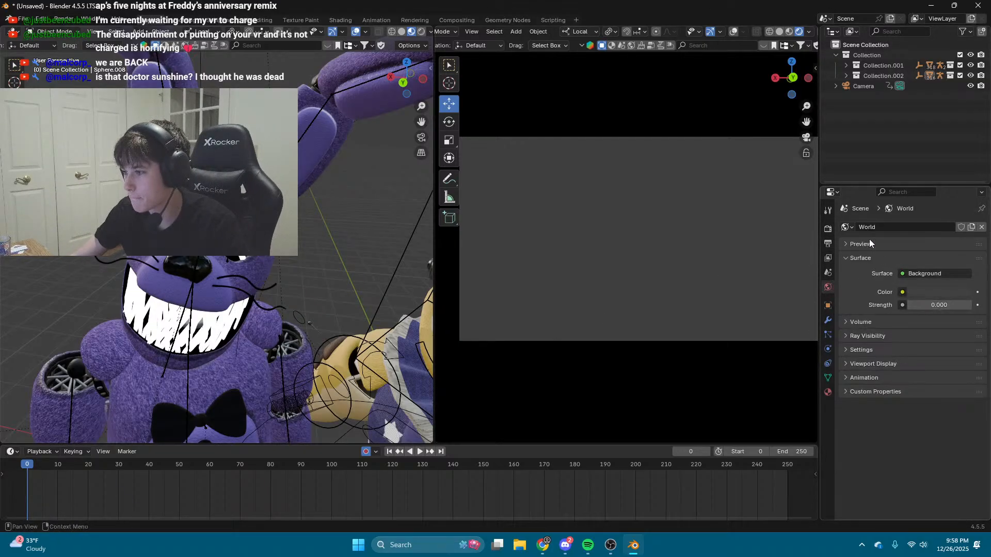
Step: Set the output resolution to 4096 px wide by 2160 px high
{"action": "left_click", "coordinate": [827, 244]}
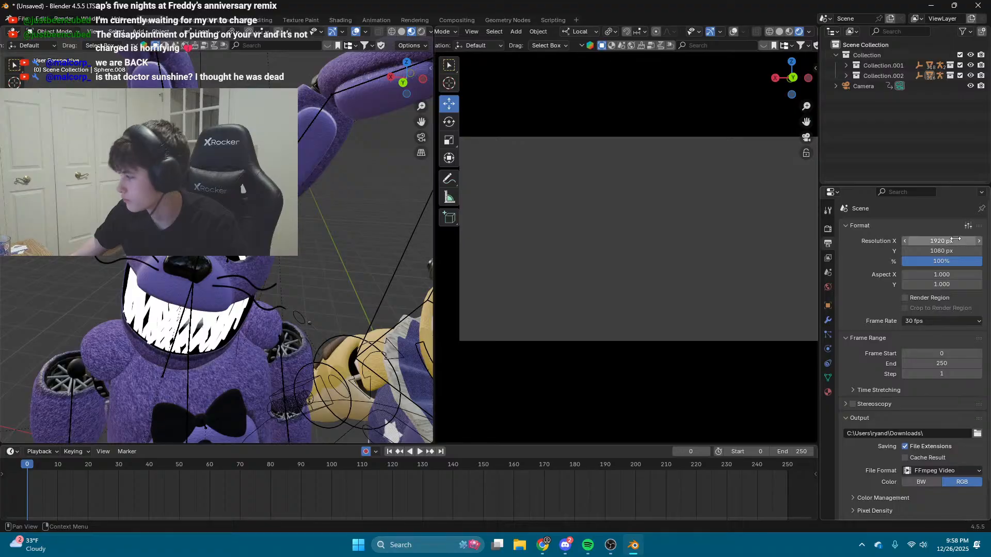
{"action": "left_click", "coordinate": [956, 240]}
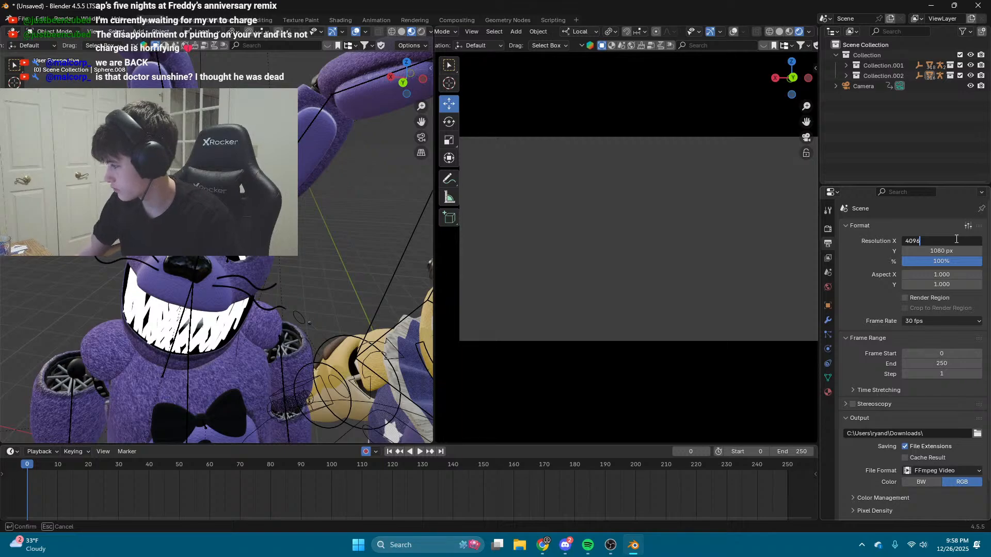
{"action": "type", "text": "4096"}
{"action": "key", "text": "Return"}
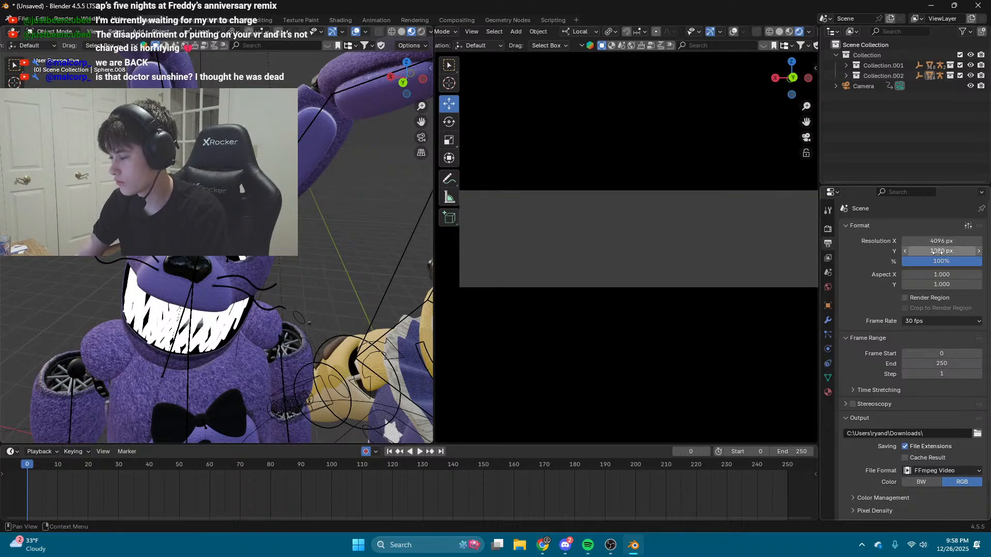
{"action": "left_click", "coordinate": [939, 252]}
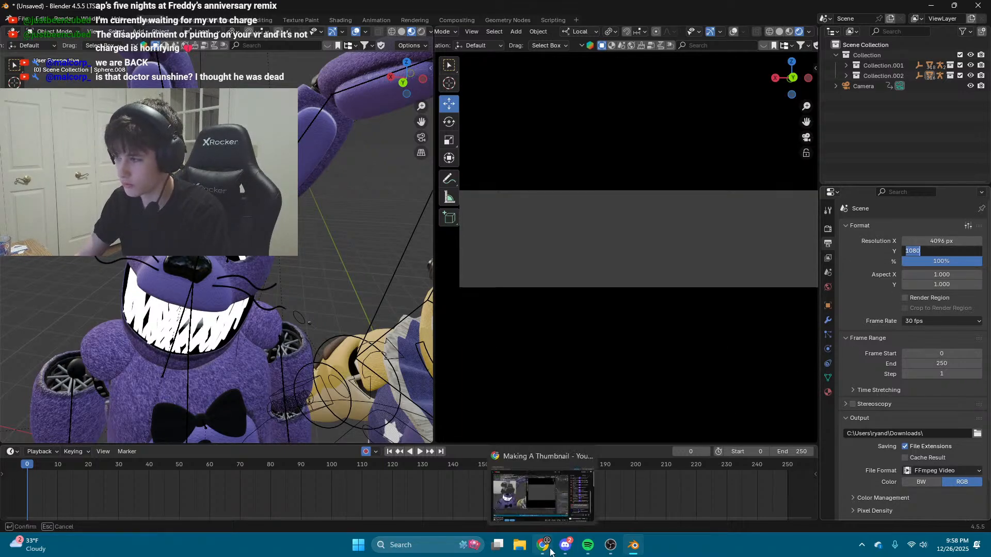
{"action": "left_click", "coordinate": [551, 550]}
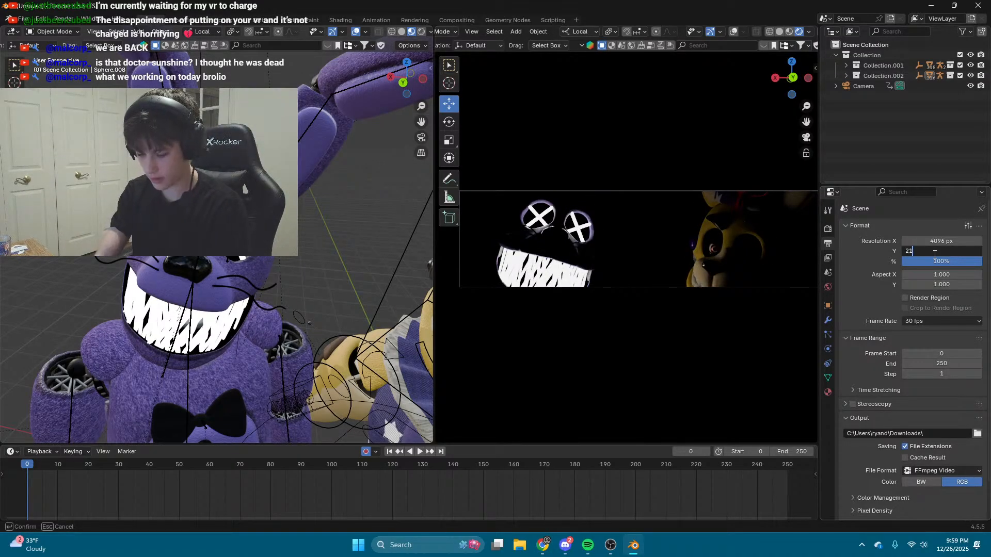
{"action": "type", "text": "60"}
{"action": "key", "text": "Return"}
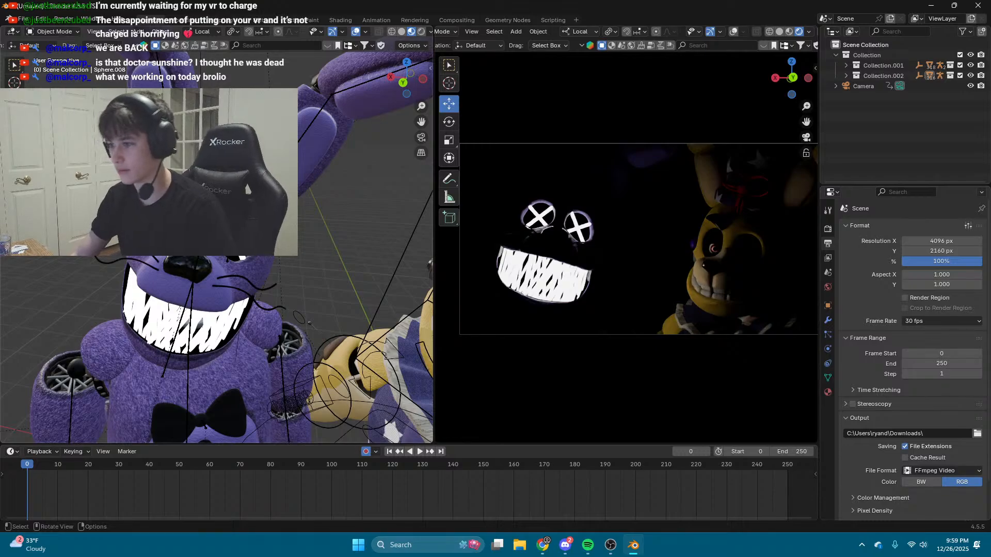
Step: Place the 3D cursor near the two rabbits' heads in the free 3D viewport
{"action": "key", "text": "shift+grave"}
{"action": "key", "text": "s"}
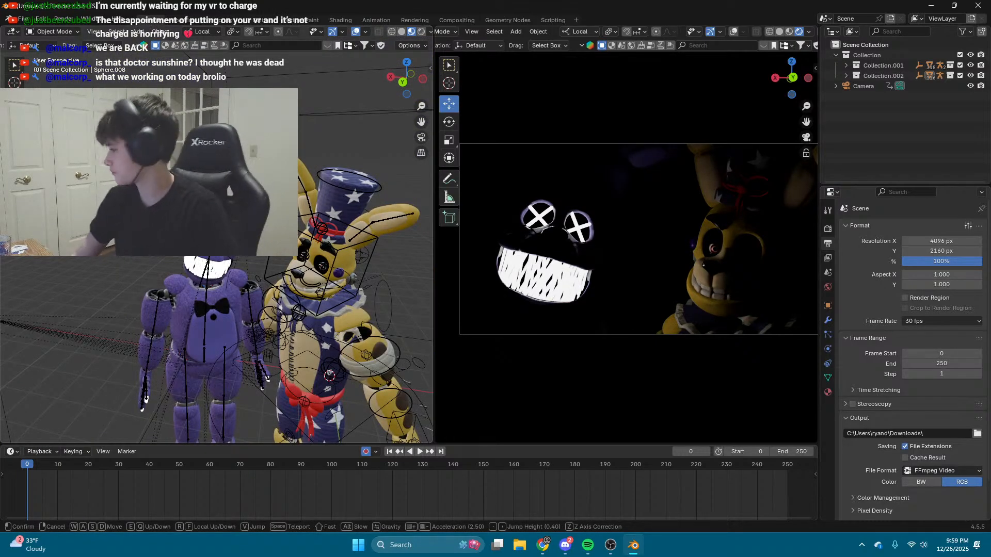
{"action": "key", "text": "w"}
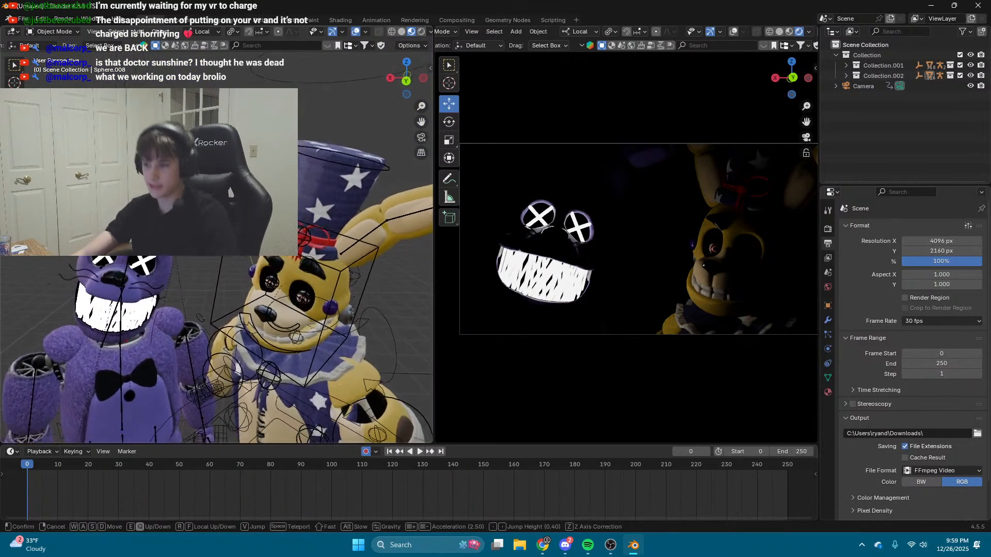
{"action": "left_click", "coordinate": [340, 204]}
{"action": "key", "text": "shift+grave"}
{"action": "key", "text": "w"}
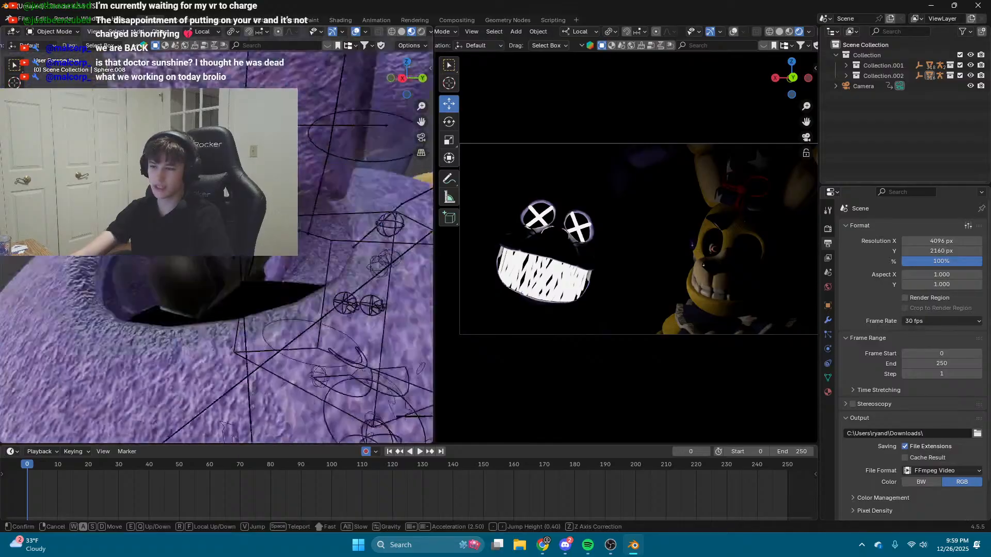
{"action": "key", "text": "shift+a"}
{"action": "key", "text": "shift+s"}
{"action": "left_click", "coordinate": [340, 204]}
{"action": "left_click", "coordinate": [14, 82]}
{"action": "left_click", "coordinate": [227, 277]}
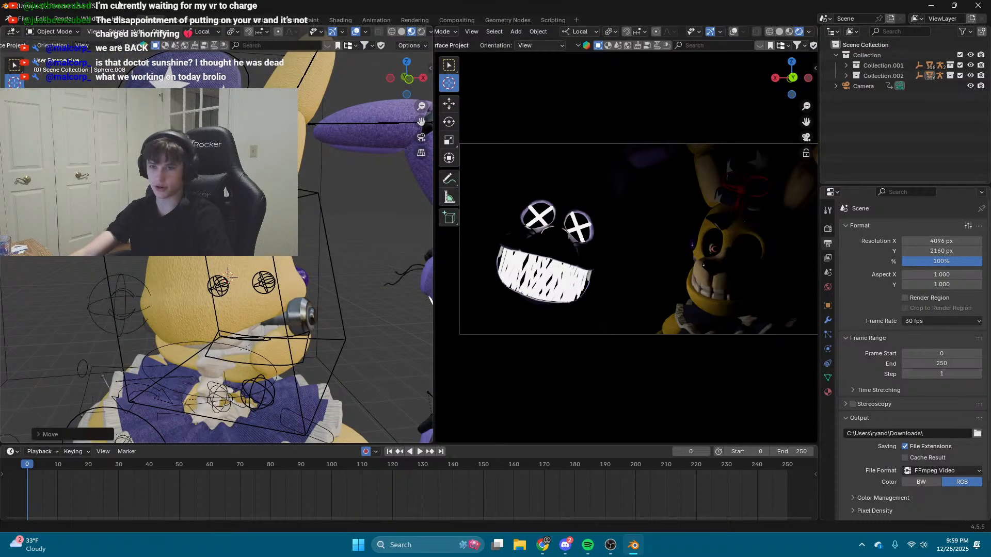
Step: Turn off the overlays in the free 3D viewport to hide the rig shapes and grid
{"action": "key", "text": "shift+grave"}
{"action": "key", "text": "w"}
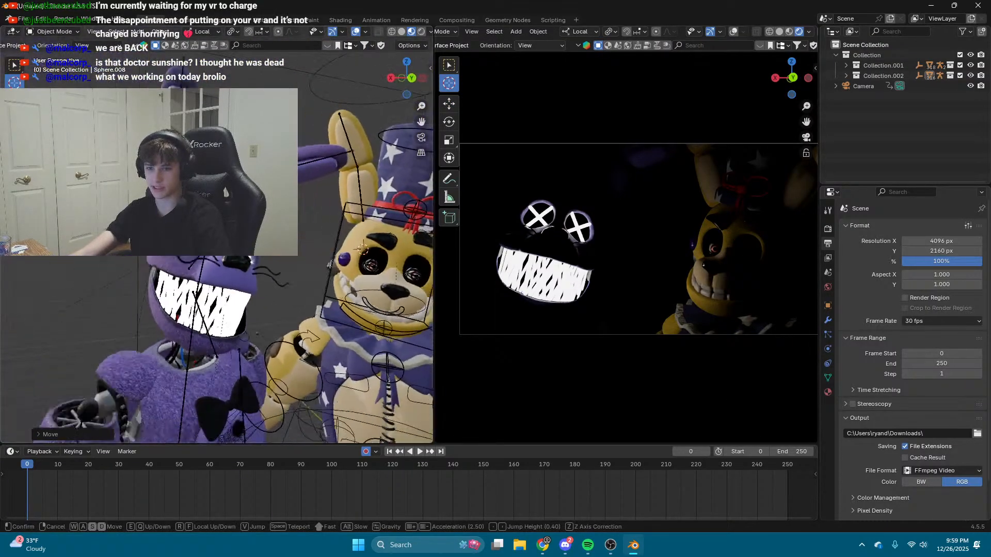
{"action": "key", "text": "s"}
{"action": "left_click", "coordinate": [216, 246]}
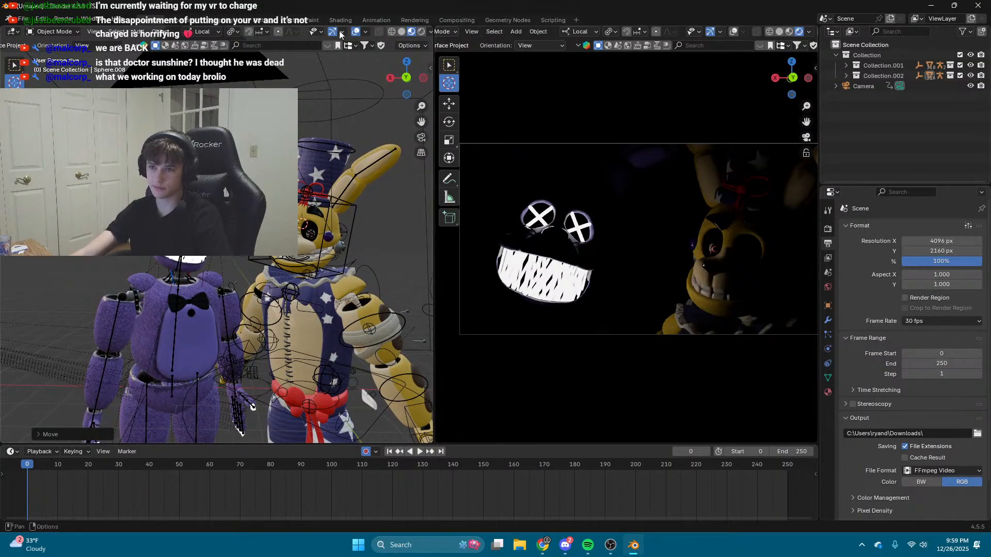
{"action": "left_click", "coordinate": [356, 31]}
{"action": "key", "text": "shift+grave"}
{"action": "key", "text": "w"}
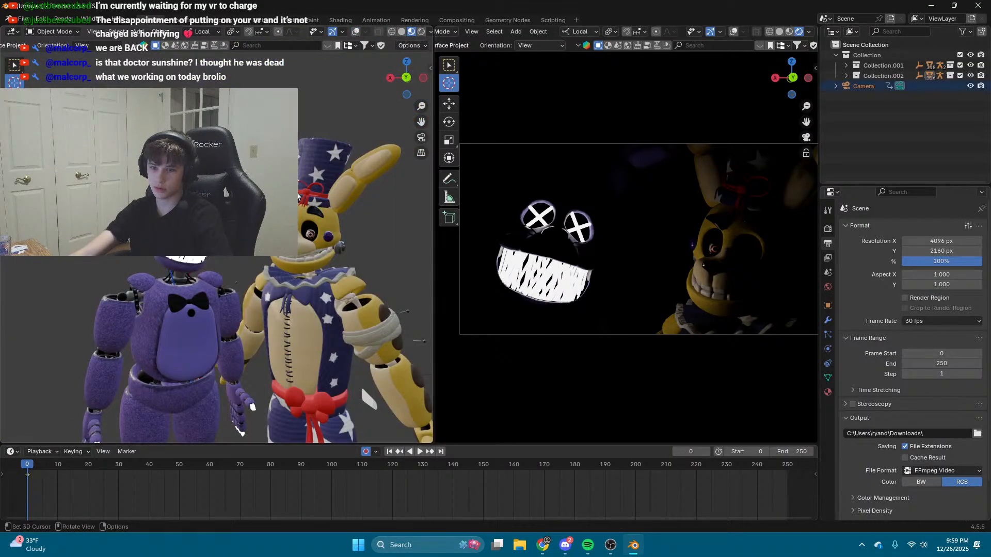
Step: Examine the purple and yellow rabbits up close from head to feet without the rig shapes
{"action": "key", "text": "shift+grave"}
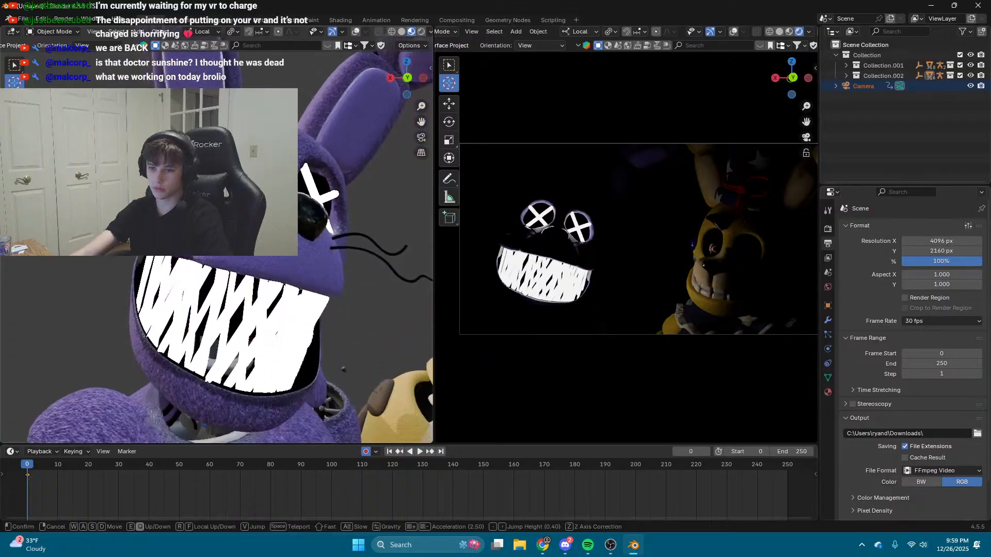
{"action": "key", "text": "q"}
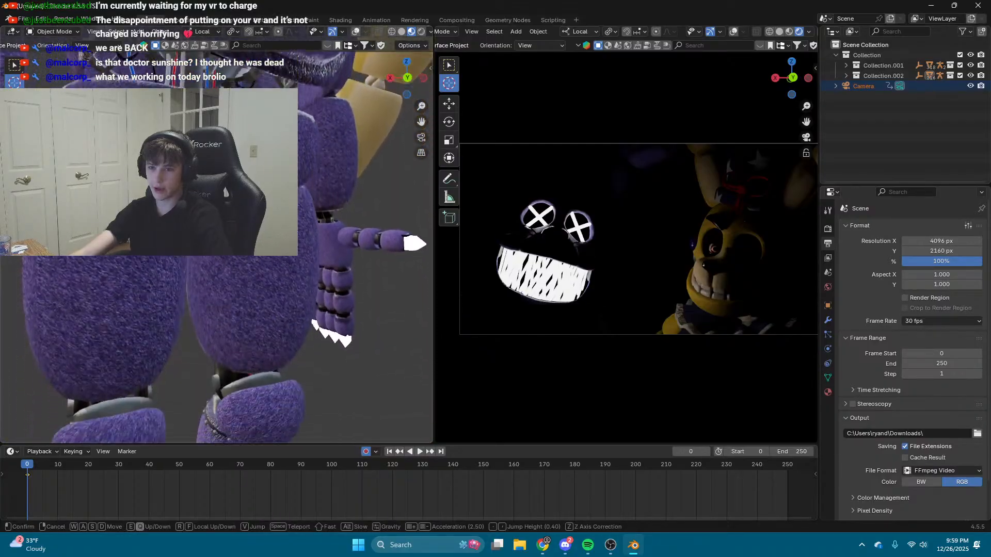
{"action": "key", "text": "q"}
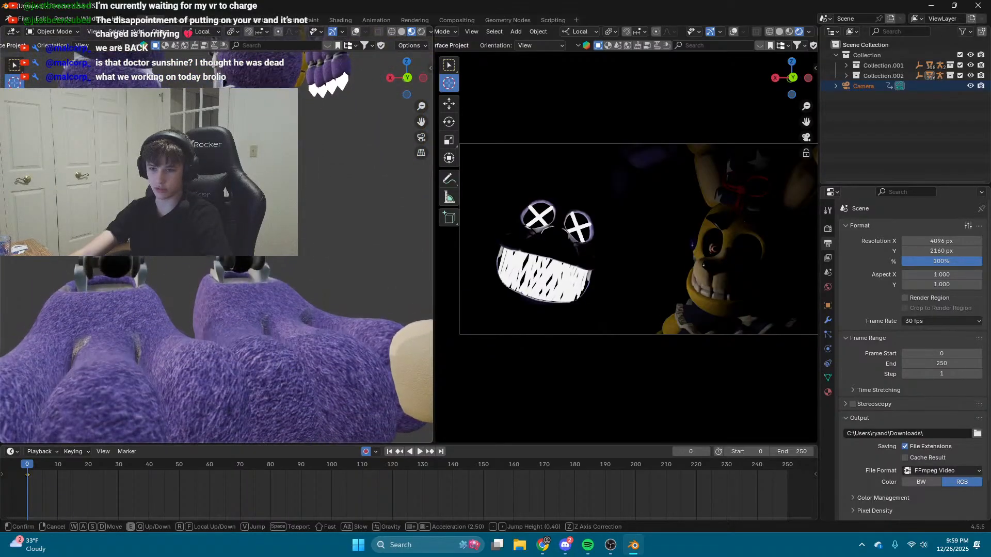
{"action": "key", "text": "d"}
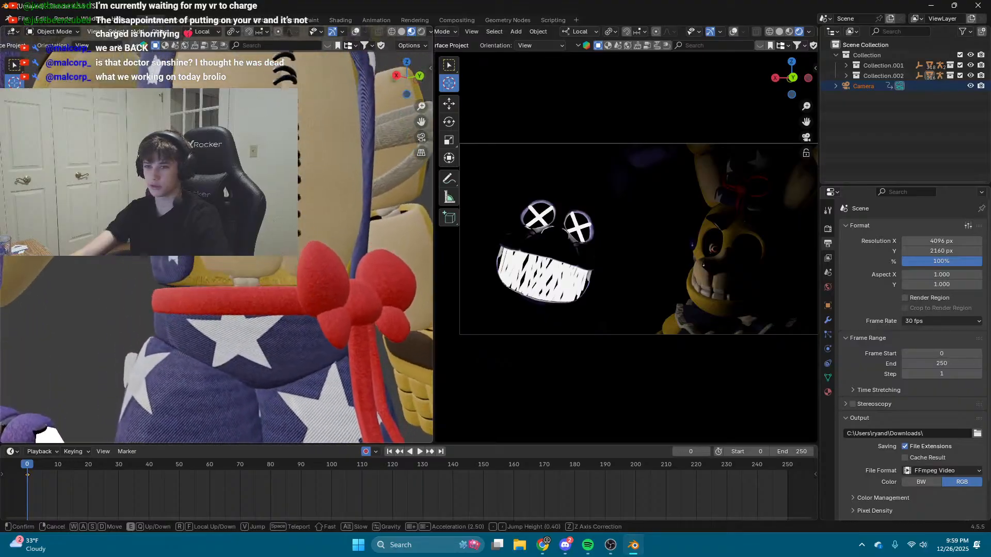
{"action": "key", "text": "q"}
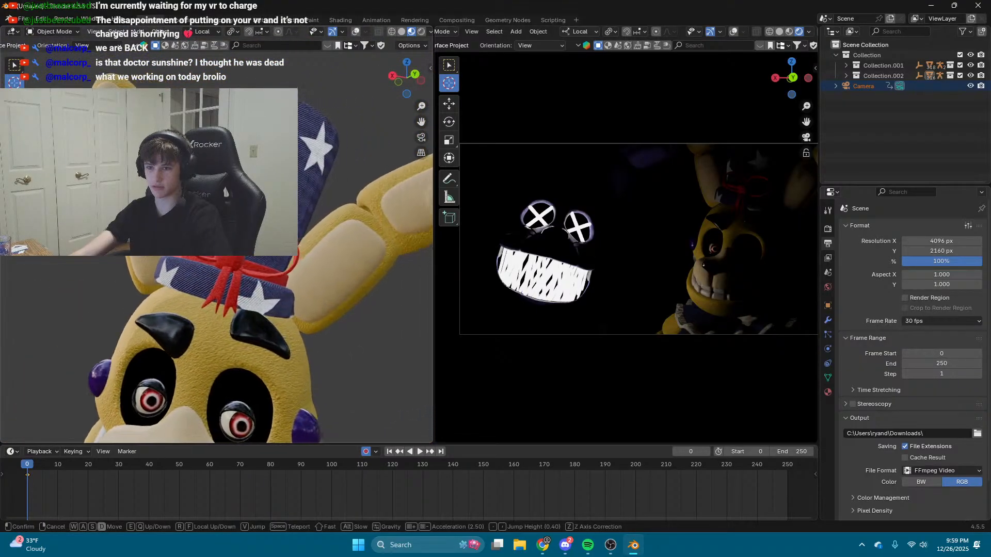
{"action": "key", "text": "q"}
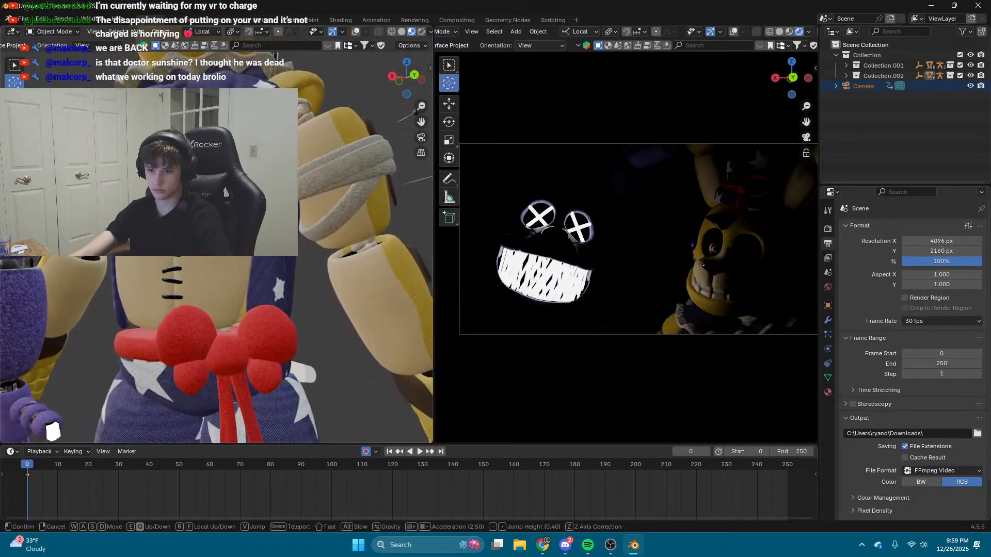
{"action": "key", "text": "q"}
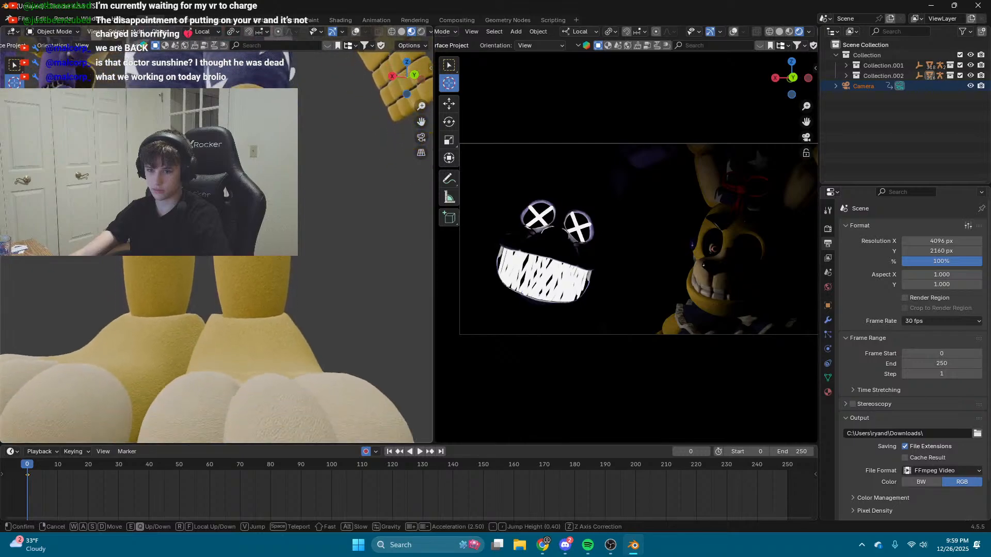
{"action": "key", "text": "q"}
{"action": "key", "text": "e"}
{"action": "key", "text": "a"}
{"action": "key", "text": "w"}
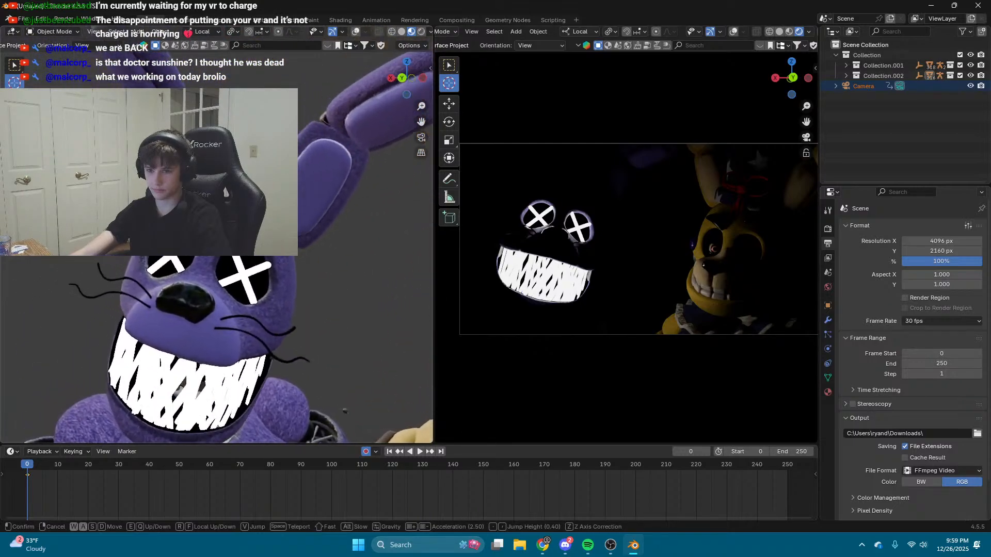
{"action": "left_click", "coordinate": [418, 182]}
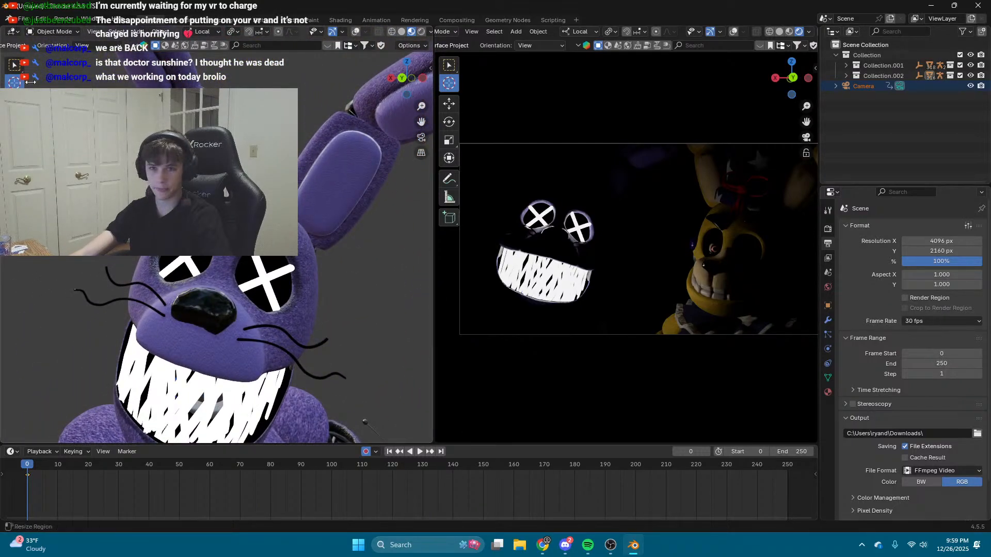
Step: Add an area light at the 3D cursor and move it behind the purple rabbit's head
{"action": "left_click", "coordinate": [137, 31]}
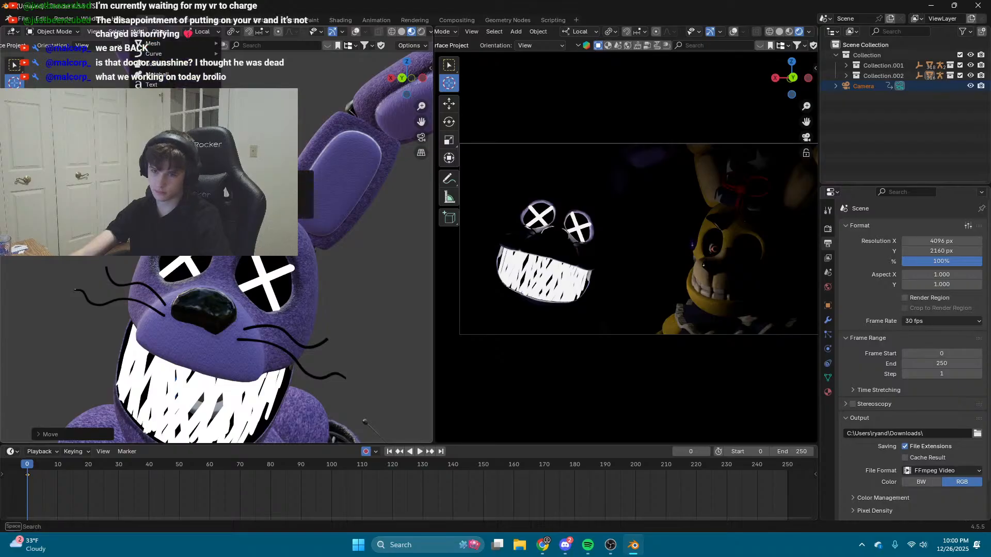
{"action": "left_click", "coordinate": [258, 211]}
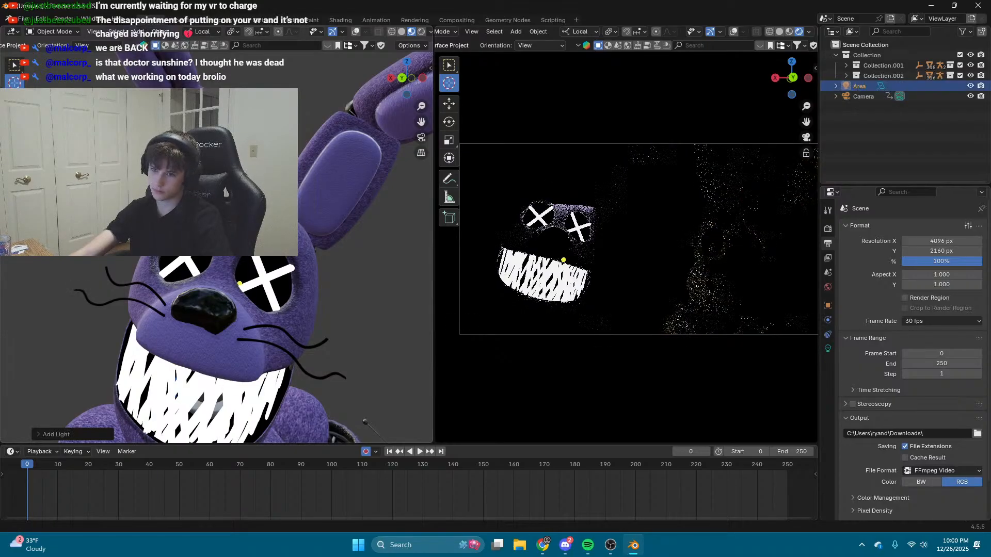
{"action": "left_click", "coordinate": [14, 103]}
{"action": "middle_click_drag", "start_coordinate": [124, 165], "coordinate": [238, 185]}
{"action": "scroll", "coordinate": [238, 184], "scroll_direction": "down", "scroll_amount": 4}
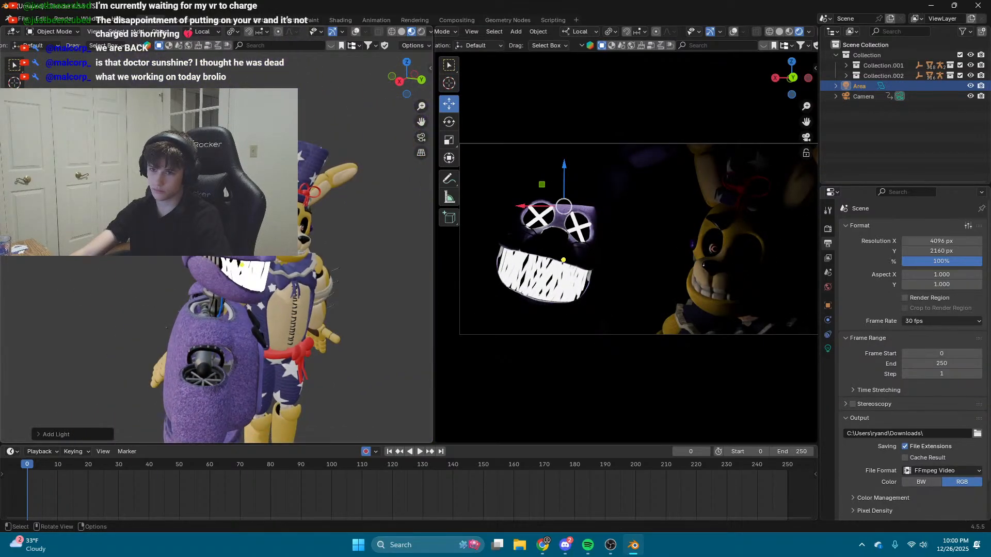
{"action": "left_click_drag", "start_coordinate": [280, 207], "coordinate": [217, 201]}
Step: Rotate the area light behind the purple rabbit to face forward and turn the viewport overlays back on
{"action": "left_click", "coordinate": [14, 122]}
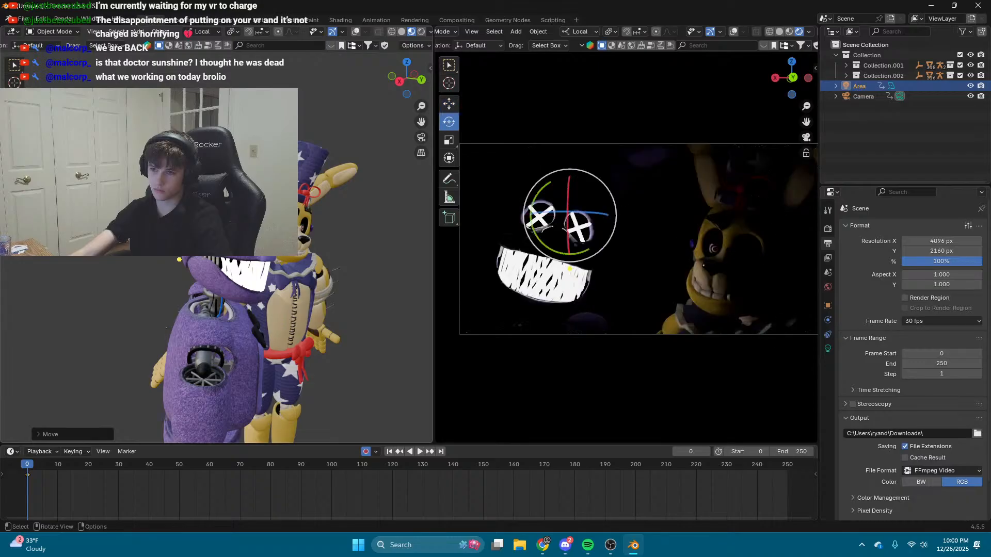
{"action": "left_click_drag", "start_coordinate": [148, 228], "coordinate": [191, 236]}
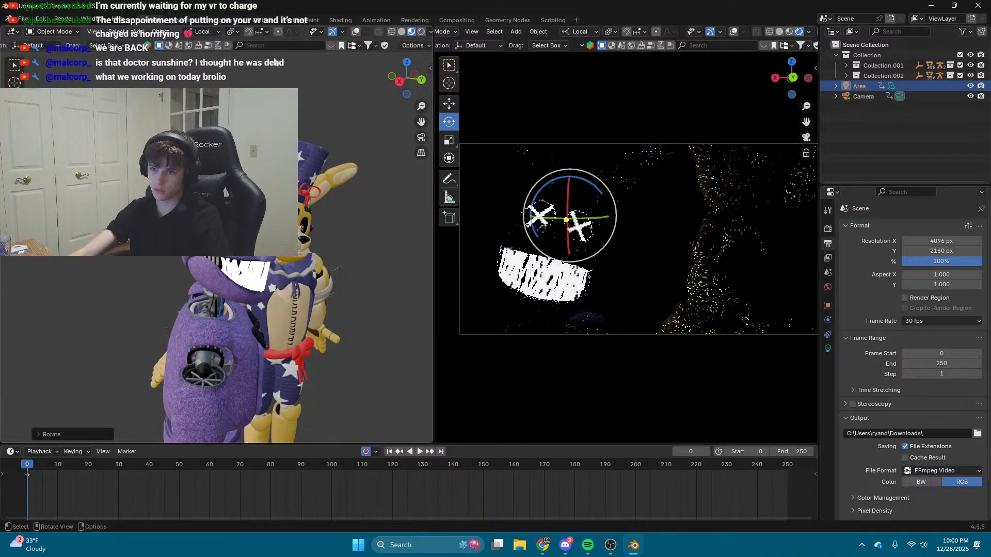
{"action": "left_click", "coordinate": [356, 31]}
{"action": "scroll", "coordinate": [258, 288], "scroll_direction": "up", "scroll_amount": 2}
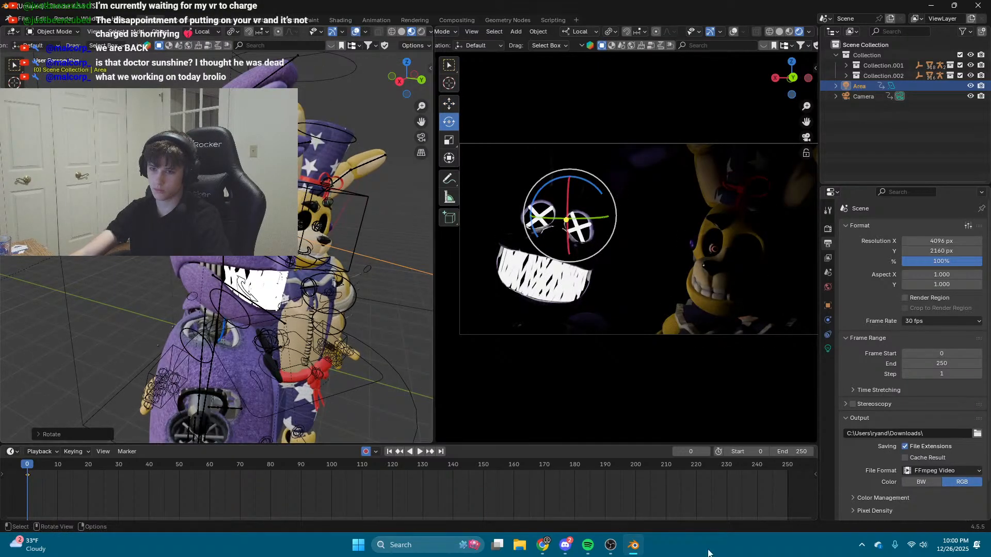
{"action": "left_click", "coordinate": [588, 545]}
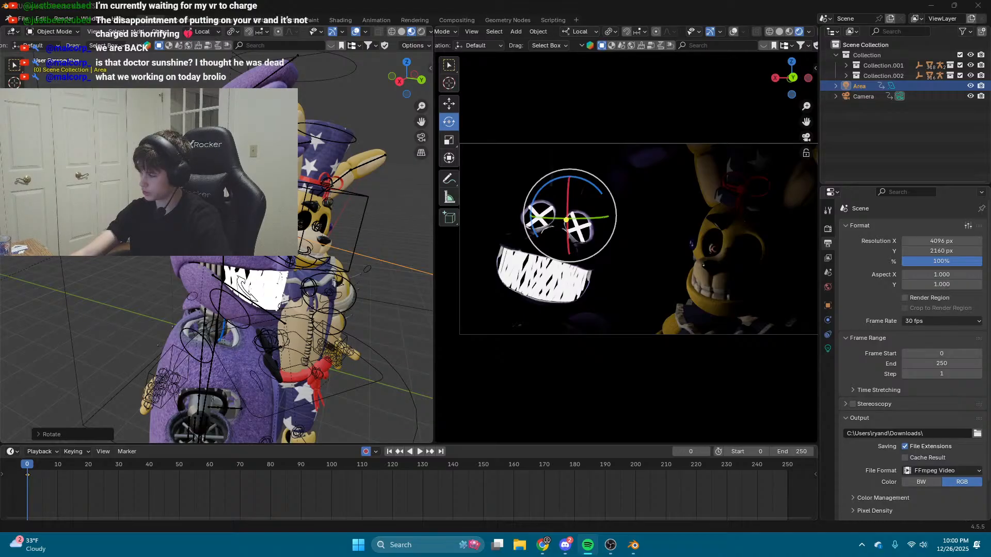
{"action": "left_click", "coordinate": [592, 406]}
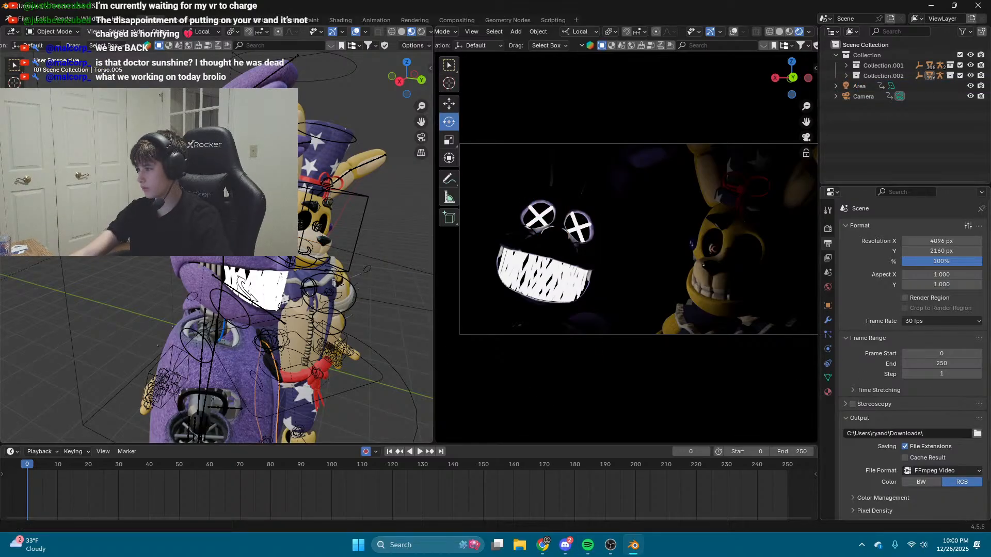
{"action": "key", "text": "alt+Tab"}
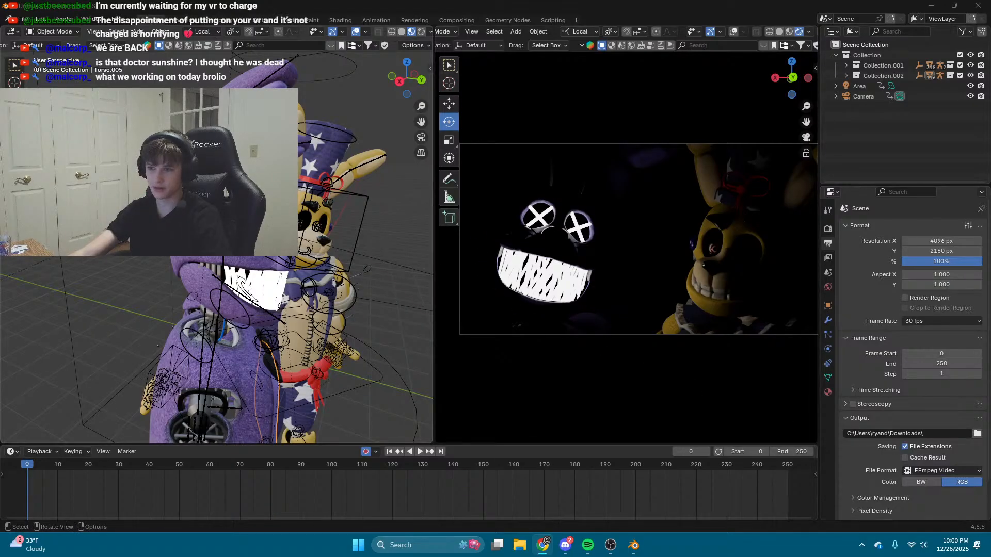
{"action": "left_click", "coordinate": [609, 392]}
Step: Select the area light and move it sideways past the purple rabbit, away from the yellow rabbit
{"action": "left_click", "coordinate": [859, 86]}
{"action": "left_click", "coordinate": [449, 103]}
{"action": "key", "text": "shift+grave"}
{"action": "key", "text": "w"}
{"action": "key", "text": "d"}
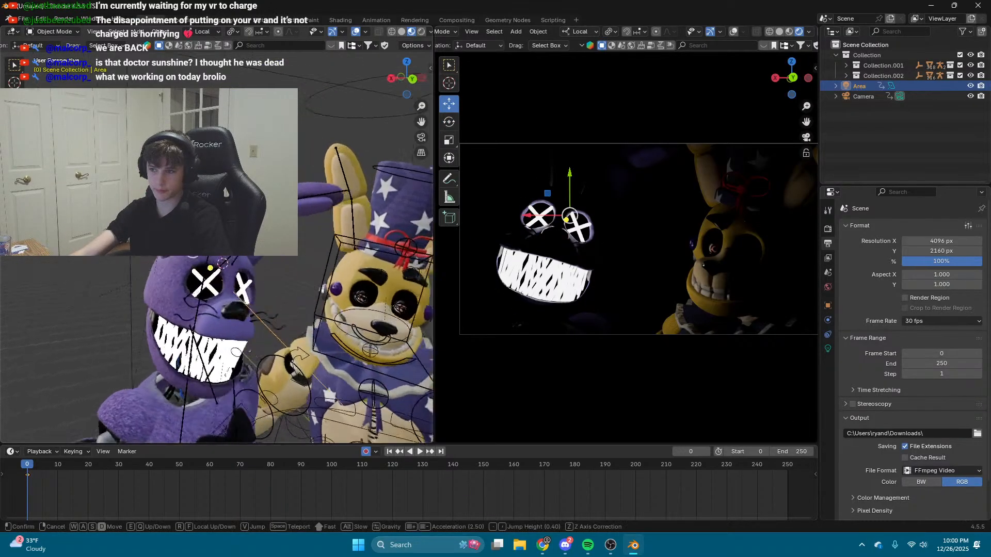
{"action": "key", "text": "s"}
{"action": "left_click", "coordinate": [216, 236]}
{"action": "left_click_drag", "start_coordinate": [139, 259], "coordinate": [43, 261]}
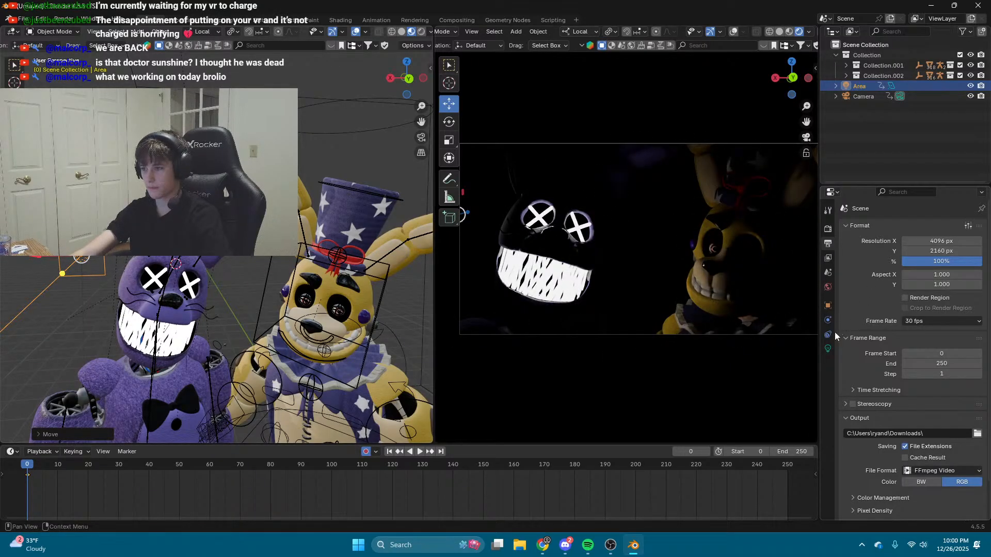
{"action": "left_click", "coordinate": [828, 349]}
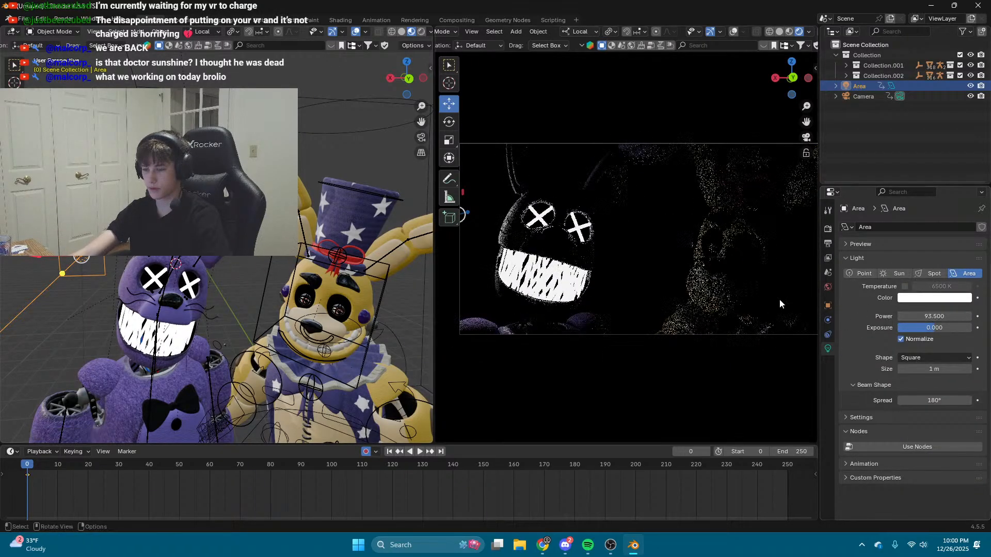
{"action": "scroll", "coordinate": [165, 243], "scroll_direction": "up", "scroll_amount": 1}
{"action": "mouse_move", "coordinate": [165, 242]}
{"action": "middle_mouse_down"}
{"action": "mouse_move", "coordinate": [309, 243]}
{"action": "mouse_move", "coordinate": [160, 245]}
{"action": "middle_mouse_up"}
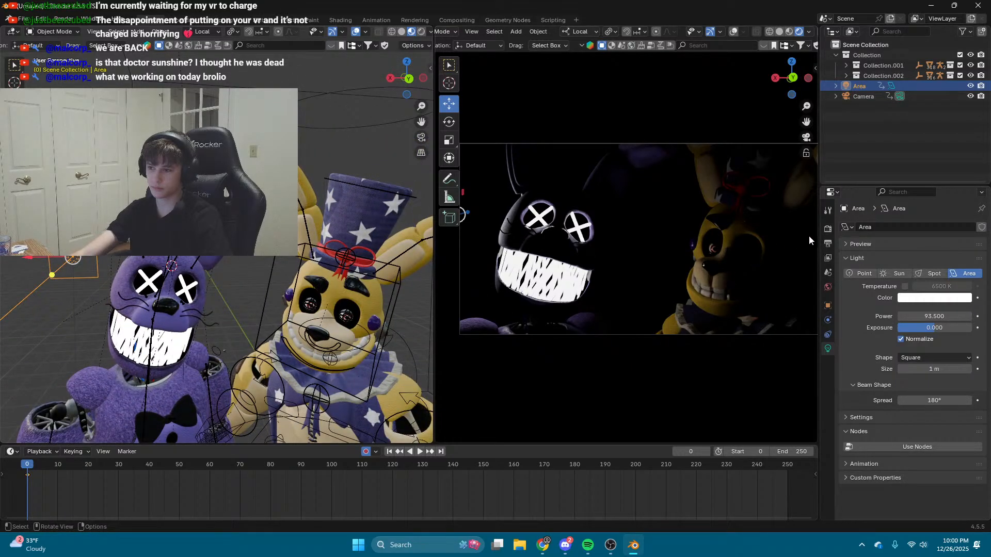
{"action": "left_click", "coordinate": [827, 228]}
{"action": "scroll", "coordinate": [882, 406], "scroll_direction": "down", "scroll_amount": 10}
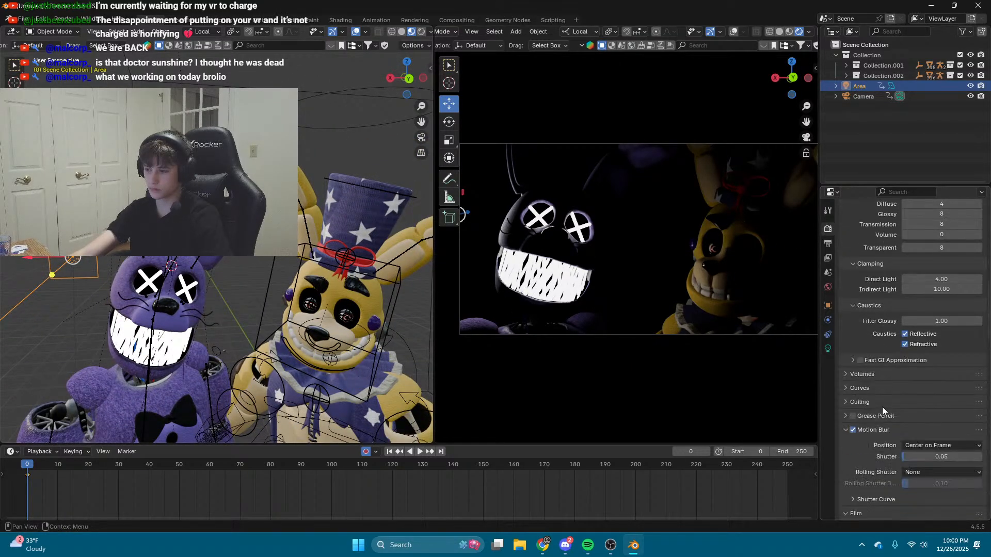
{"action": "scroll", "coordinate": [882, 406], "scroll_direction": "down", "scroll_amount": 1}
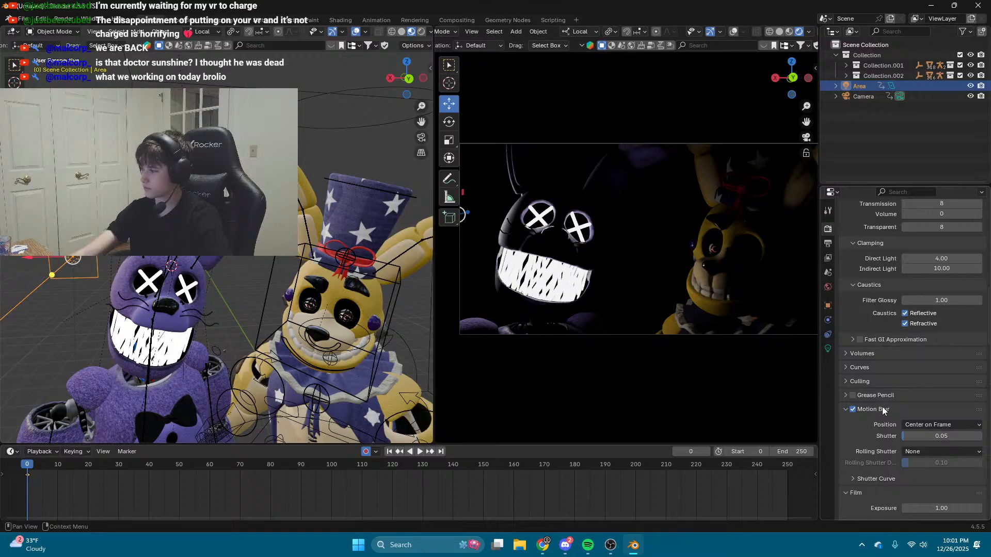
Step: Rotate the area light beside the purple rabbit's head to face the rabbits and move it farther out to the side
{"action": "middle_click_drag", "start_coordinate": [317, 232], "coordinate": [450, 239], "text": "shift"}
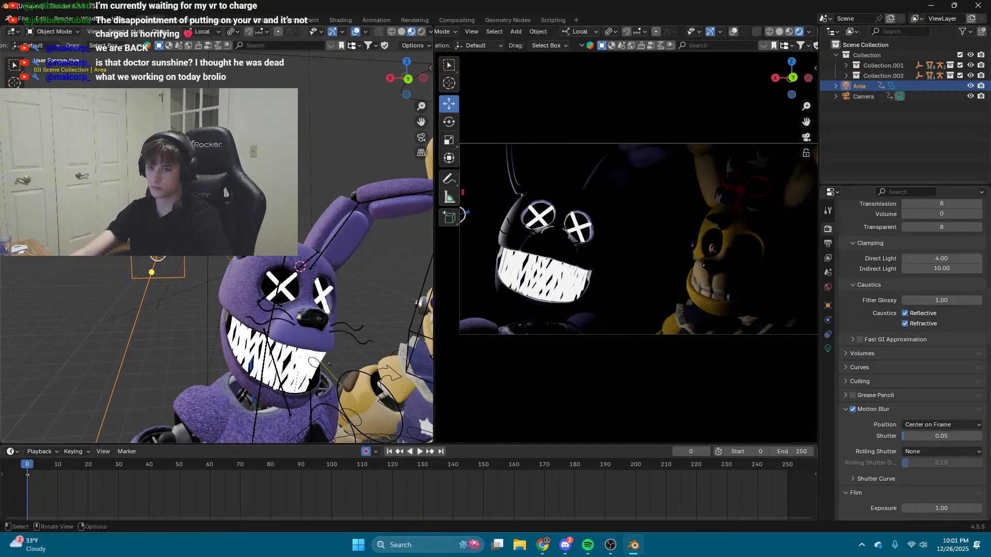
{"action": "left_click", "coordinate": [449, 121]}
{"action": "left_click_drag", "start_coordinate": [170, 265], "coordinate": [207, 240]}
{"action": "left_click", "coordinate": [15, 104]}
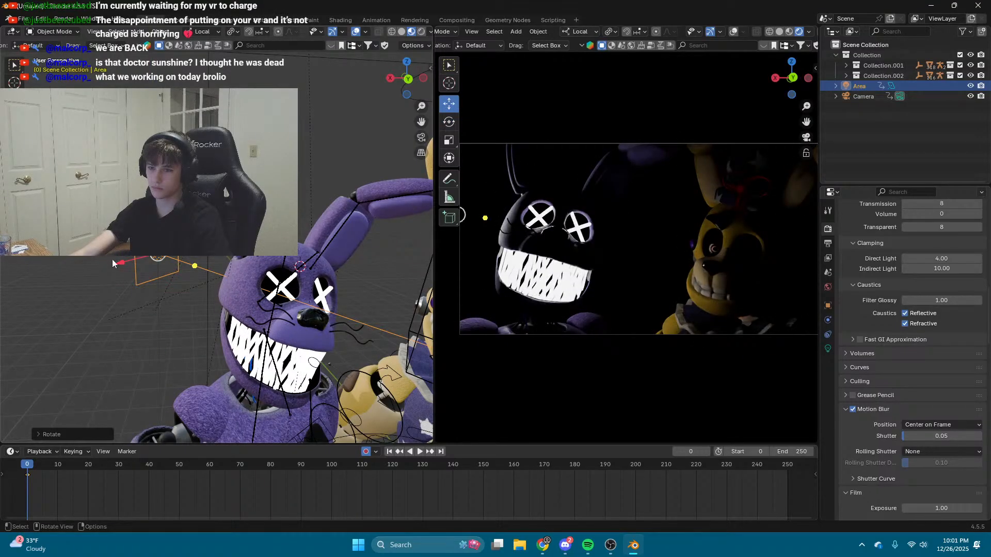
{"action": "left_click_drag", "start_coordinate": [118, 269], "coordinate": [90, 274]}
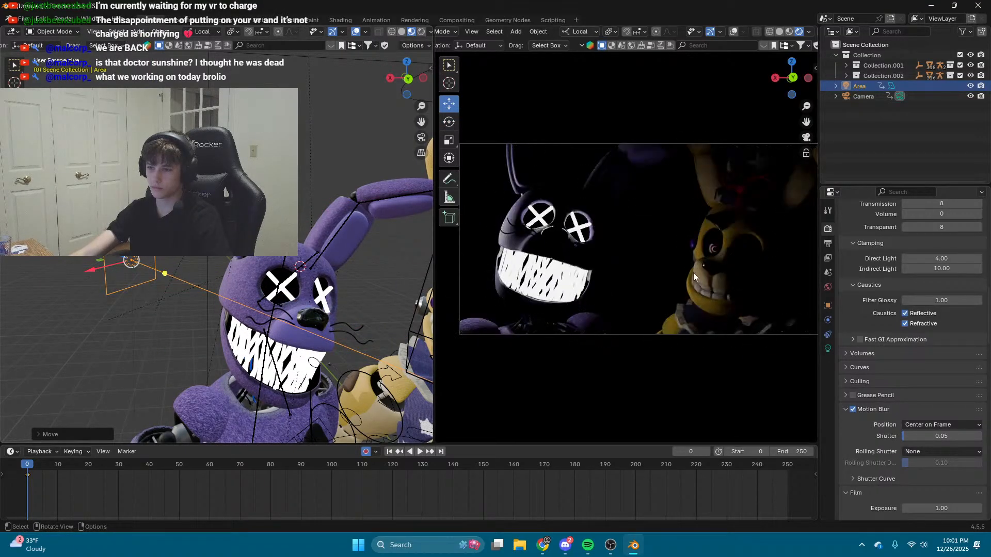
Step: Set the area light's color to light purple, #B277FF
{"action": "left_click", "coordinate": [828, 349]}
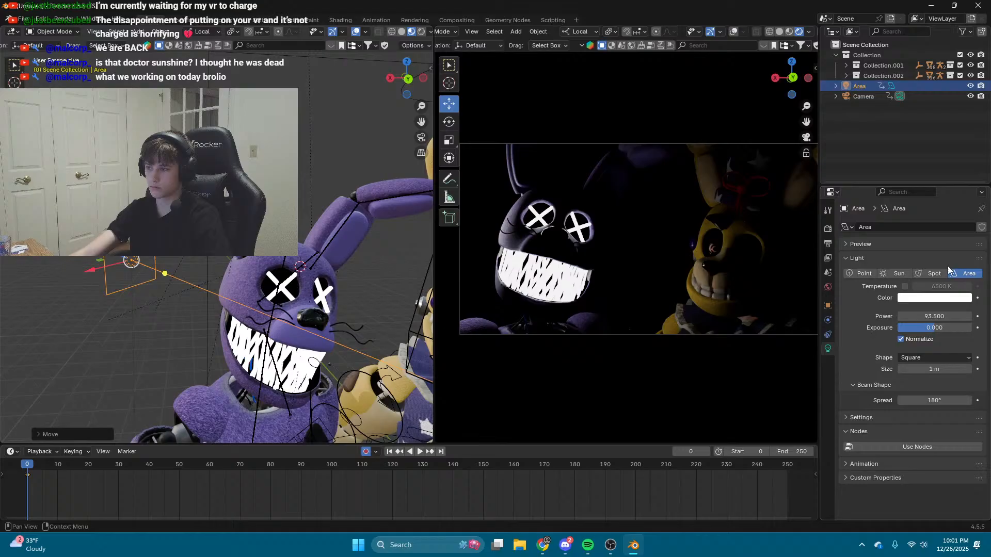
{"action": "left_click", "coordinate": [932, 298]}
{"action": "left_click", "coordinate": [936, 178]}
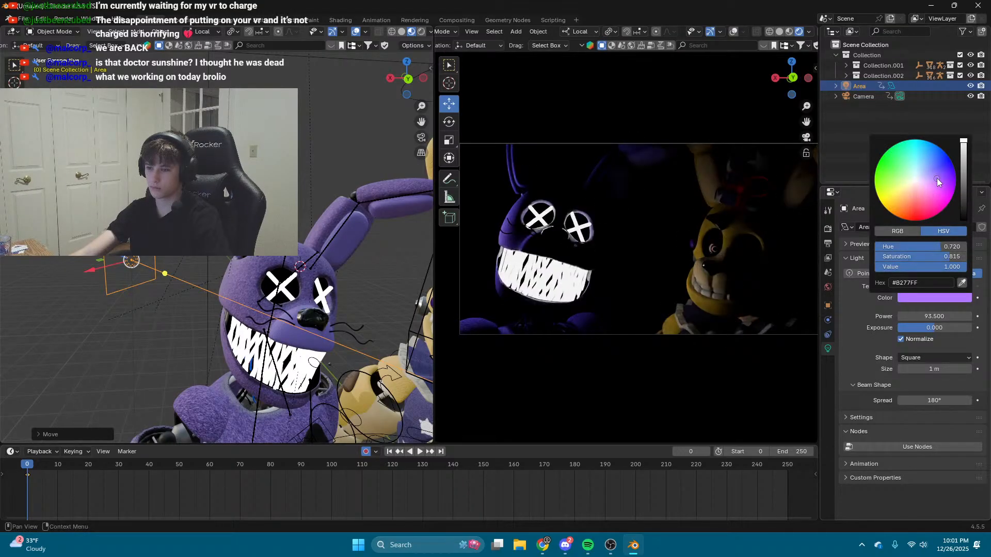
Step: Duplicate the purple area light in place, then select the original and open its object transform properties
{"action": "middle_click_drag", "start_coordinate": [309, 309], "coordinate": [234, 316], "text": "shift"}
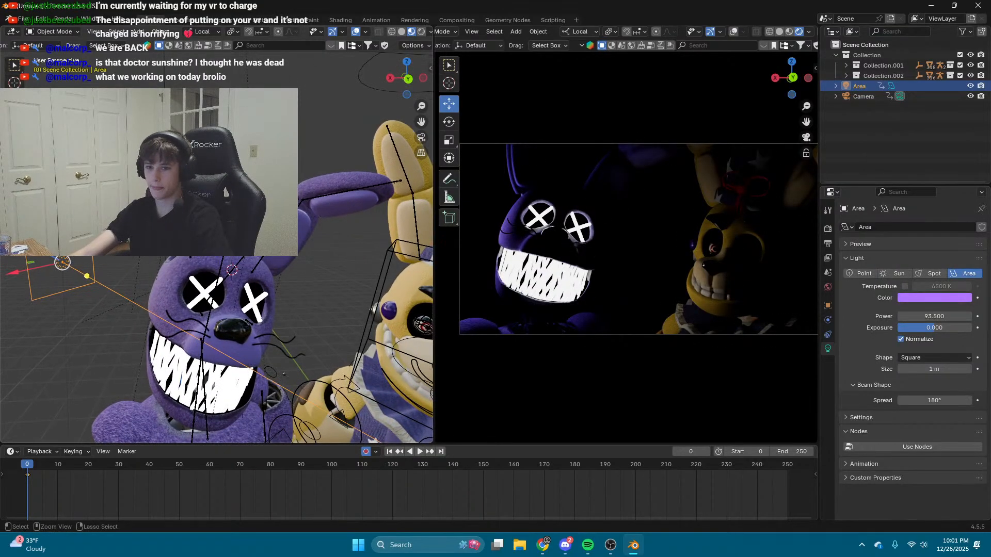
{"action": "key", "text": "ctrl+c"}
{"action": "key", "text": "ctrl+v"}
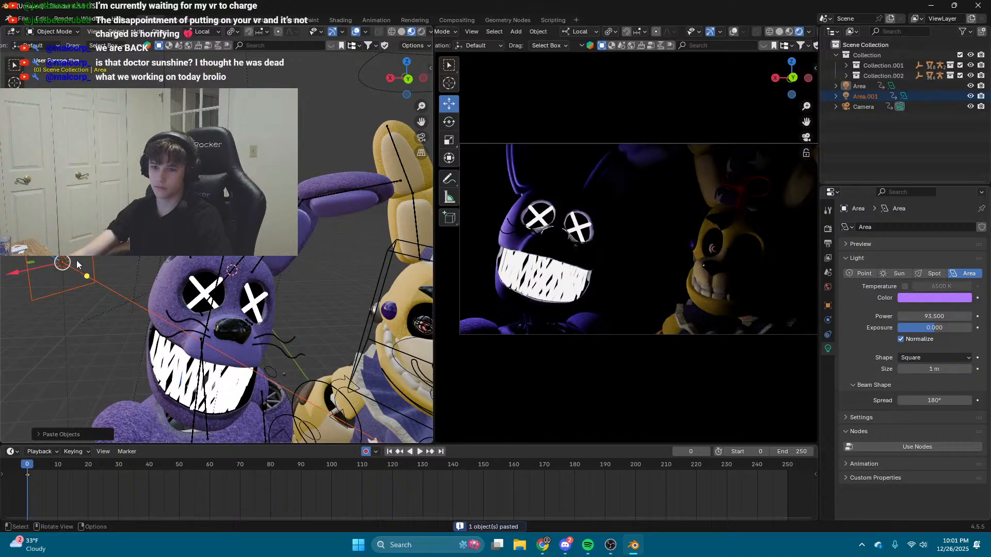
{"action": "left_click", "coordinate": [62, 262]}
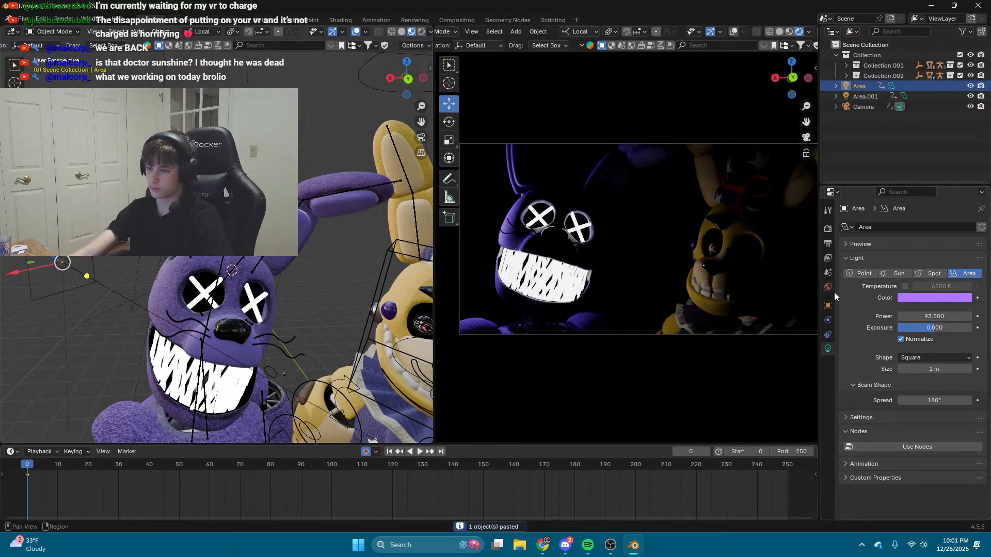
{"action": "left_click", "coordinate": [828, 305]}
Step: Try flipping the original area light by setting its X rotation to -83.008°
{"action": "double_click", "coordinate": [929, 293]}
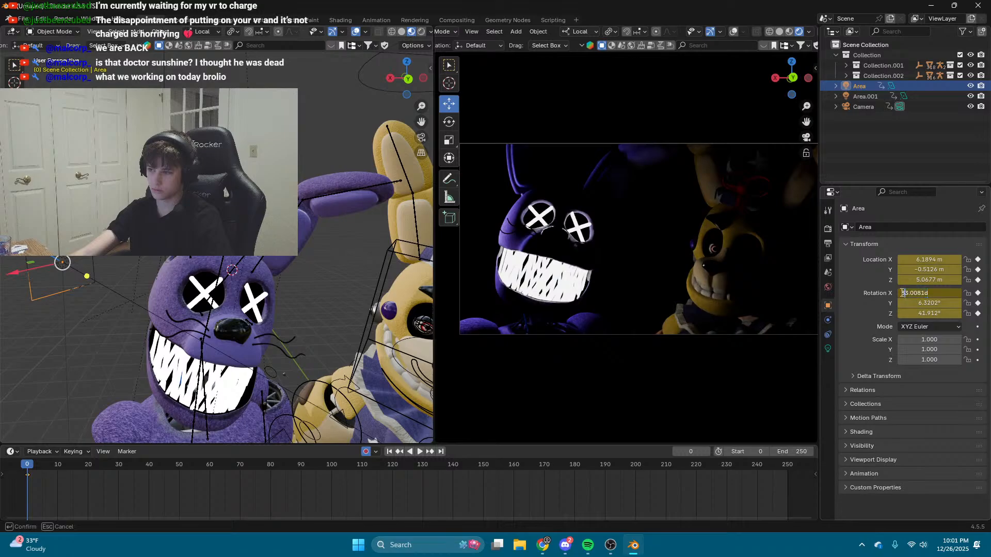
{"action": "type", "text": "-"}
{"action": "key", "text": "Return"}
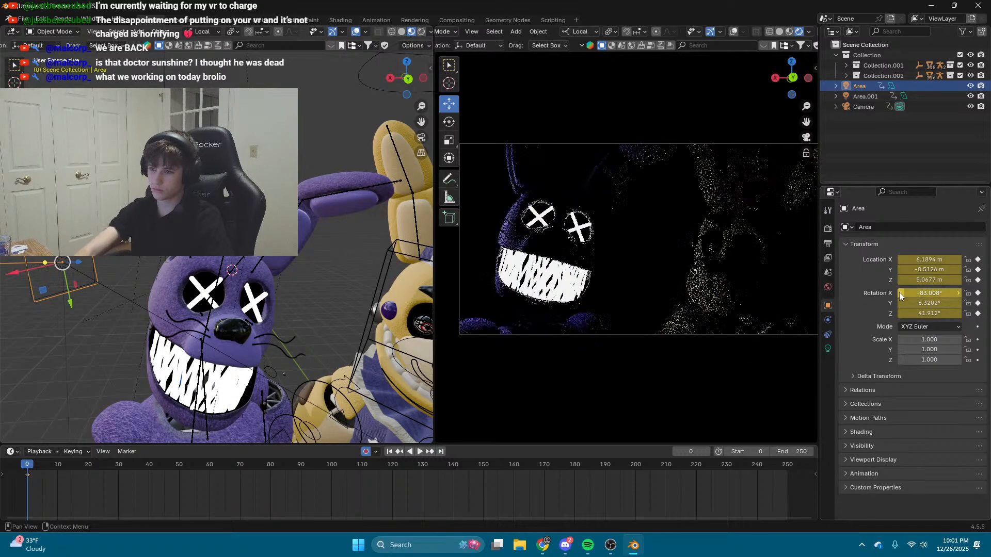
{"action": "key", "text": "shift+grave"}
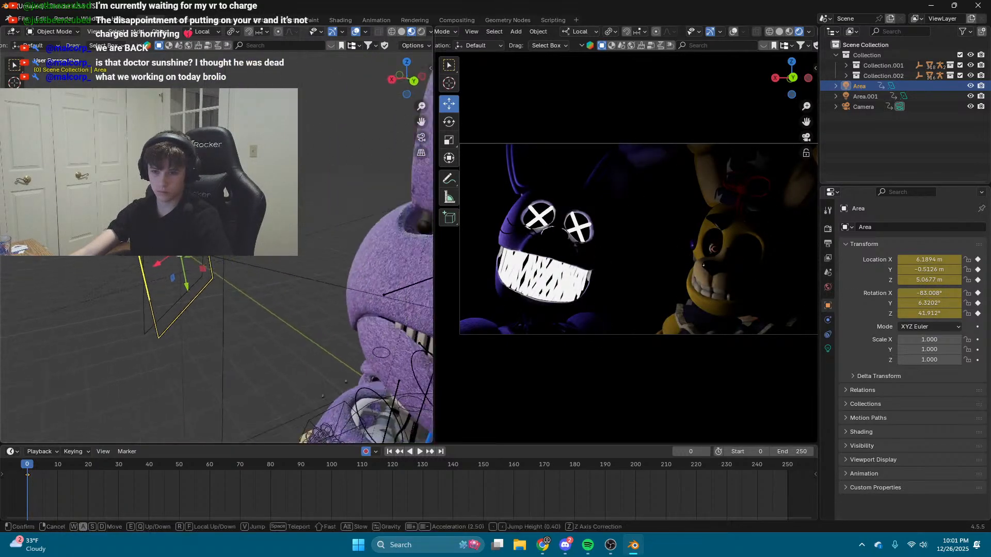
{"action": "left_click", "coordinate": [216, 235]}
{"action": "key", "text": "ctrl+z"}
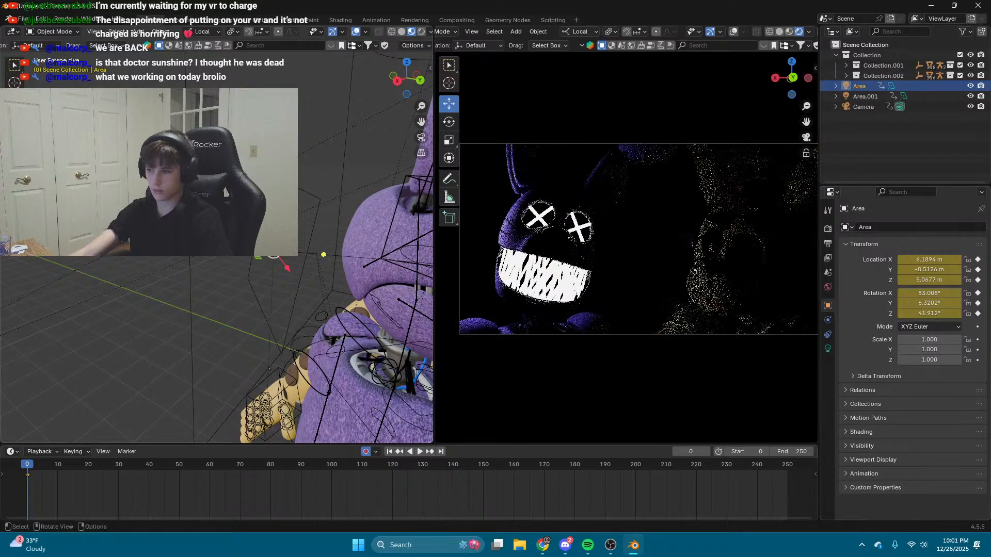
Step: Try turning the original area light to a Z rotation of -17.088°
{"action": "key", "text": "shift+grave"}
{"action": "key", "text": "s"}
{"action": "left_click", "coordinate": [216, 234]}
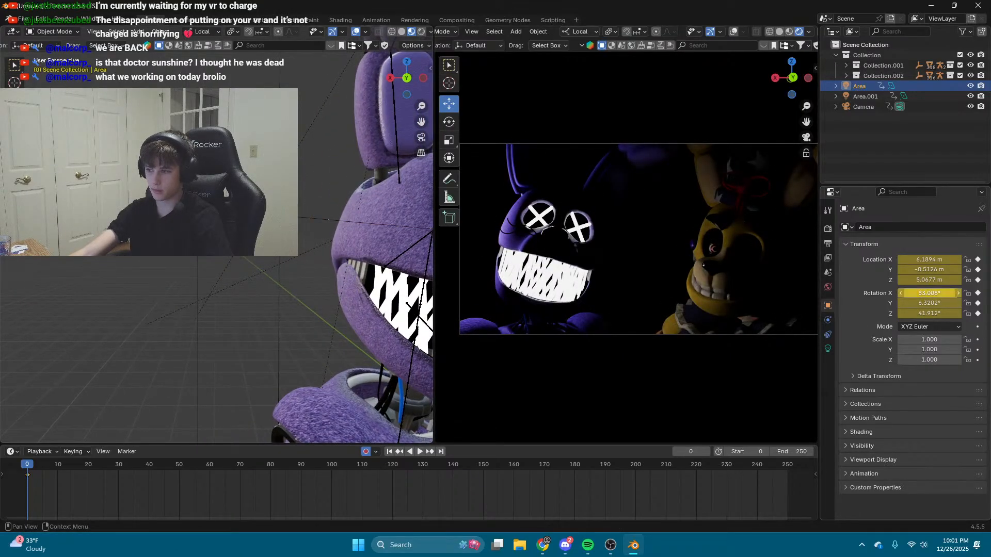
{"action": "left_click_drag", "start_coordinate": [929, 293], "coordinate": [905, 313]}
{"action": "key", "text": "ctrl+z"}
{"action": "key", "text": "ctrl+z"}
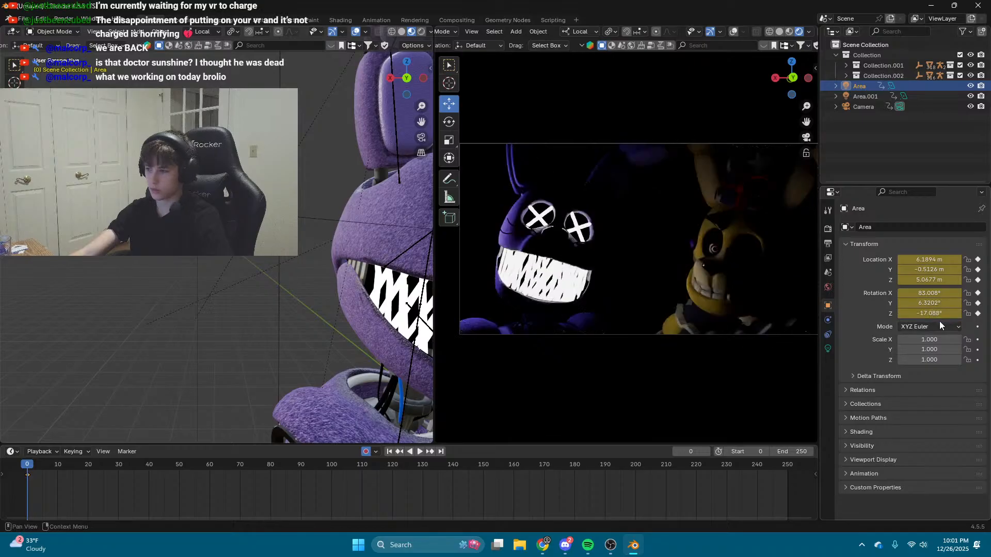
{"action": "left_click", "coordinate": [933, 314]}
{"action": "left_click", "coordinate": [785, 308]}
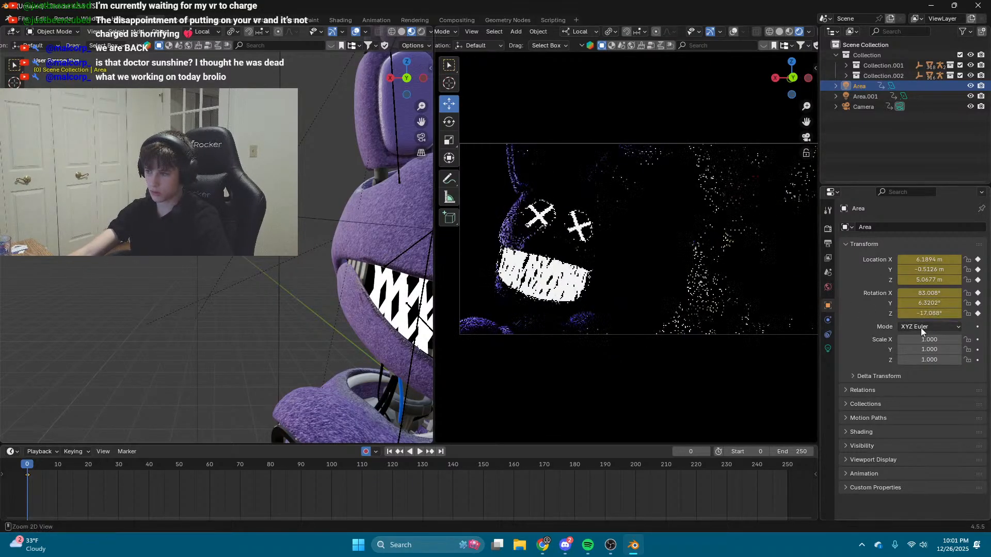
{"action": "key", "text": "ctrl+z"}
Step: Set the original area light's Z rotation to -41.912°
{"action": "left_click", "coordinate": [917, 312]}
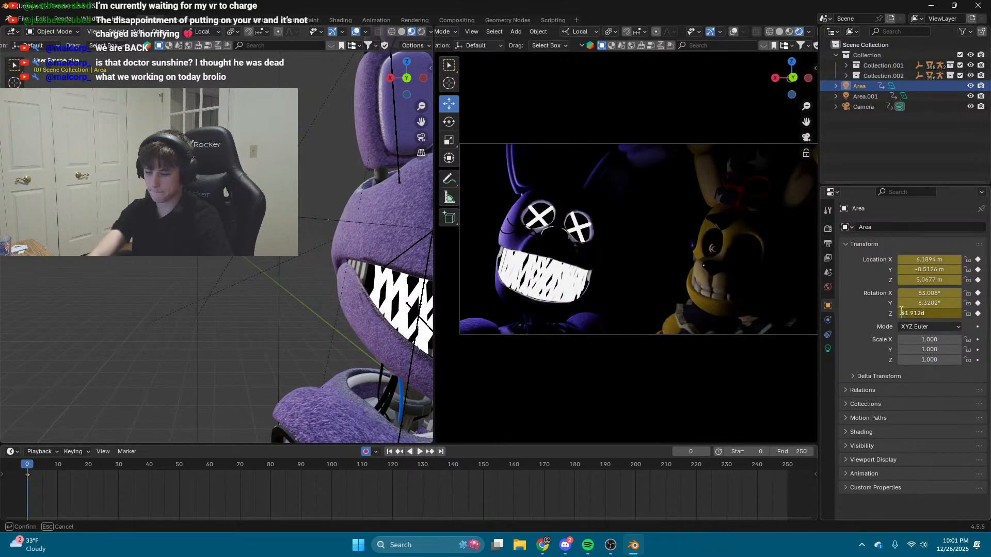
{"action": "type", "text": "-"}
{"action": "key", "text": "Return"}
Step: Move the original area light across between the rabbits' heads, to about X 1.78, Y 0.55, Z 5.78 m
{"action": "scroll", "coordinate": [240, 325], "scroll_direction": "down", "scroll_amount": 4}
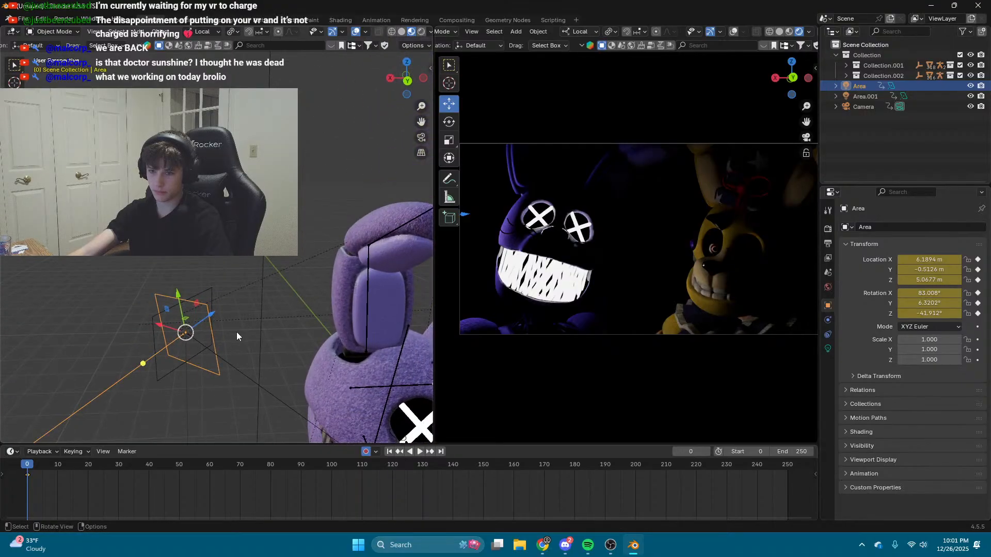
{"action": "middle_click_drag", "start_coordinate": [222, 344], "coordinate": [188, 321]}
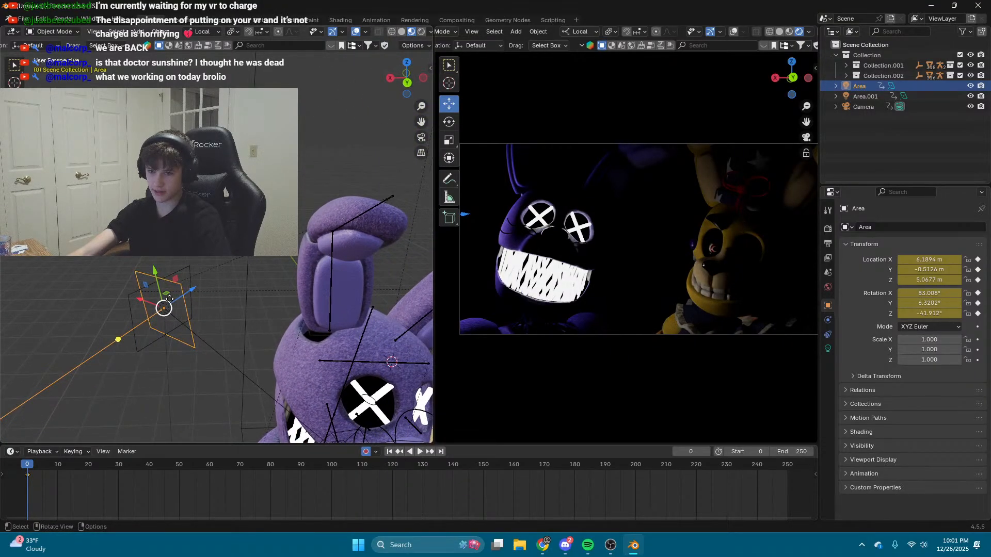
{"action": "left_click_drag", "start_coordinate": [166, 294], "coordinate": [148, 284]}
{"action": "key", "text": "shift+grave"}
{"action": "key", "text": "s"}
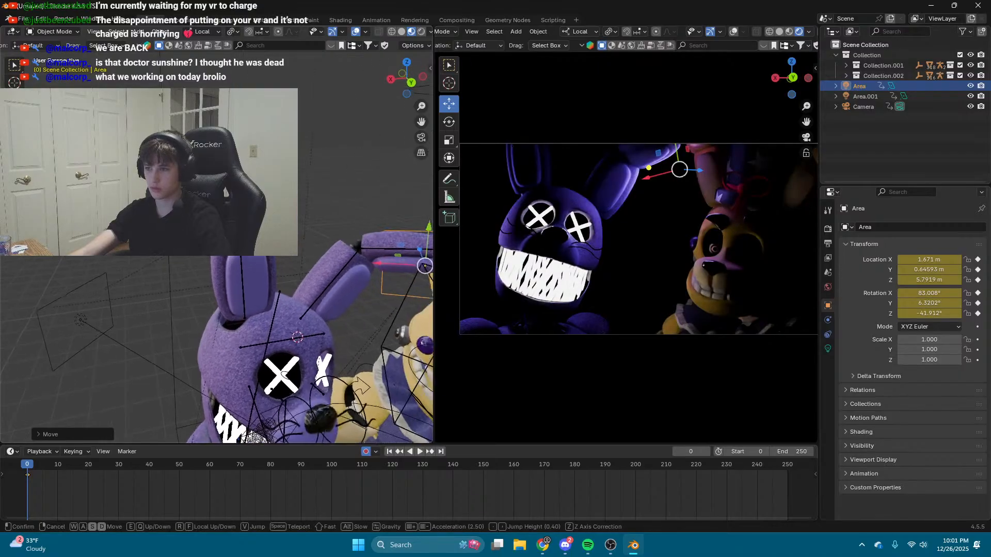
{"action": "key", "text": "w"}
{"action": "left_click", "coordinate": [217, 243]}
{"action": "mouse_move", "coordinate": [227, 219]}
{"action": "left_mouse_down"}
{"action": "mouse_move", "coordinate": [149, 222]}
{"action": "mouse_move", "coordinate": [216, 219]}
{"action": "left_mouse_up"}
Step: Shift the area light between the rabbits to about X 1.43, Y -0.43, Z 5.85 m
{"action": "key", "text": "shift+grave"}
{"action": "key", "text": "d"}
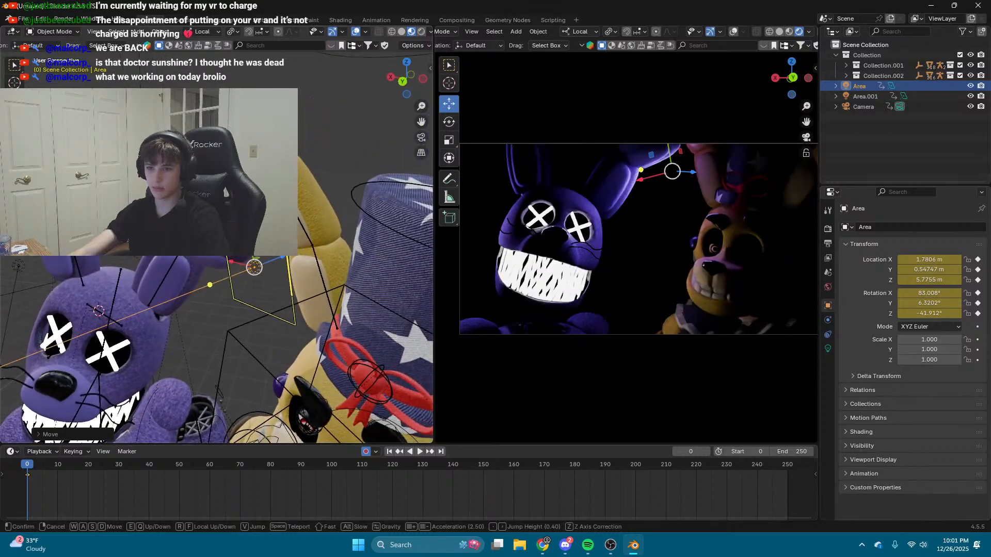
{"action": "key", "text": "w"}
{"action": "key", "text": "d"}
{"action": "left_click", "coordinate": [334, 237]}
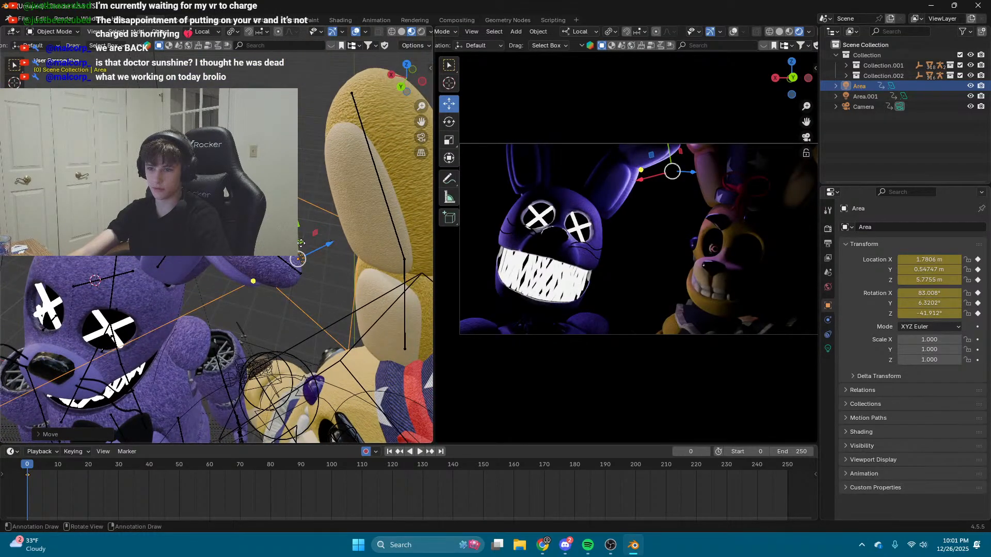
{"action": "left_click_drag", "start_coordinate": [301, 243], "coordinate": [359, 179]}
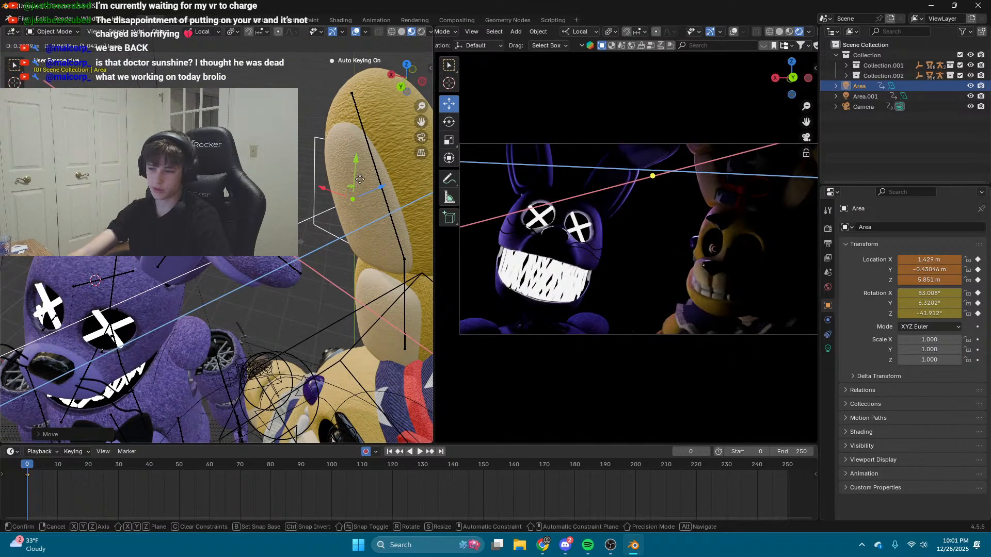
Step: Rotate the area light toward the purple rabbit to about -99.8° in Z and move it to about X 1.88, Y -0.52, Z 5.51 m
{"action": "left_click", "coordinate": [449, 121]}
{"action": "left_click_drag", "start_coordinate": [354, 219], "coordinate": [313, 228]}
{"action": "left_click", "coordinate": [14, 103]}
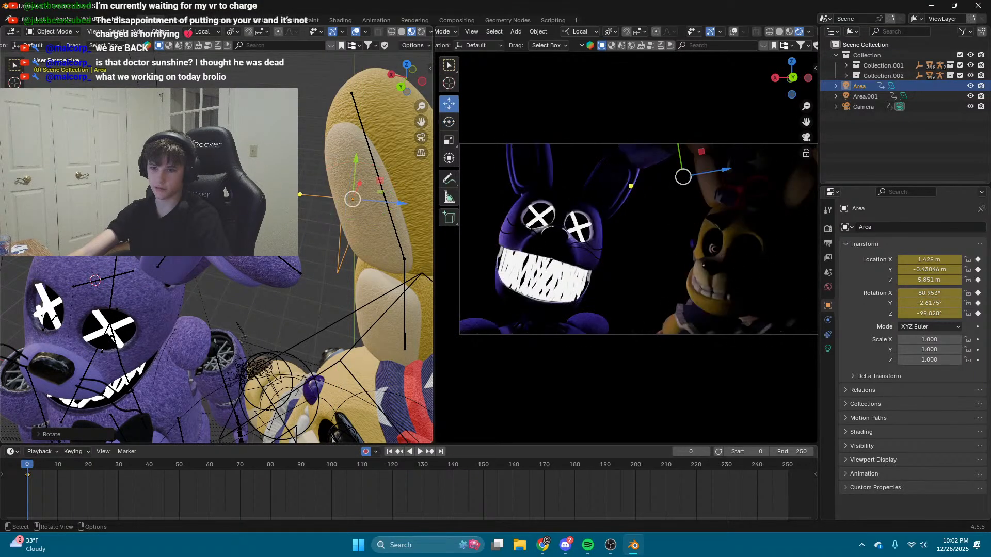
{"action": "middle_click_drag", "start_coordinate": [356, 219], "coordinate": [350, 219]}
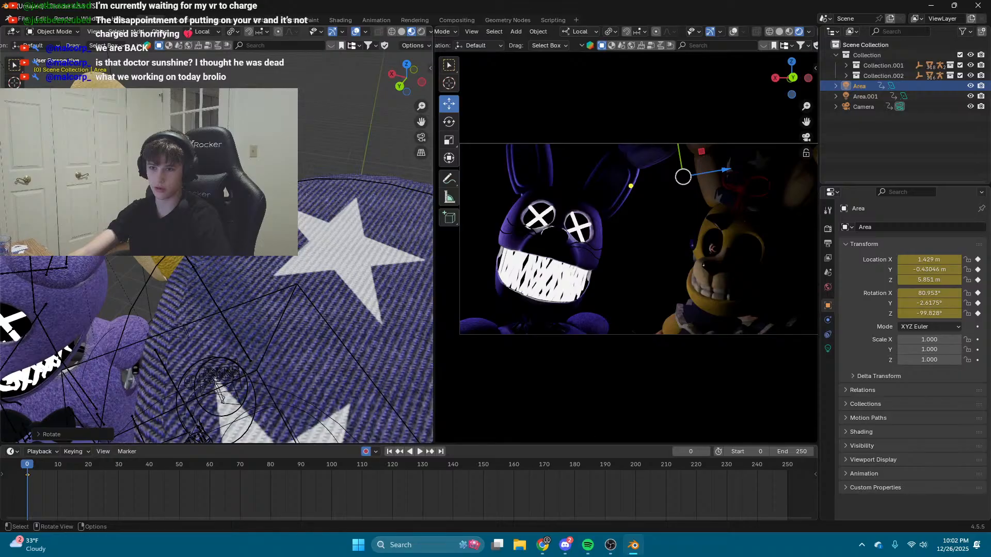
{"action": "left_click_drag", "start_coordinate": [261, 187], "coordinate": [223, 204]}
{"action": "key", "text": "shift+grave"}
{"action": "key", "text": "a"}
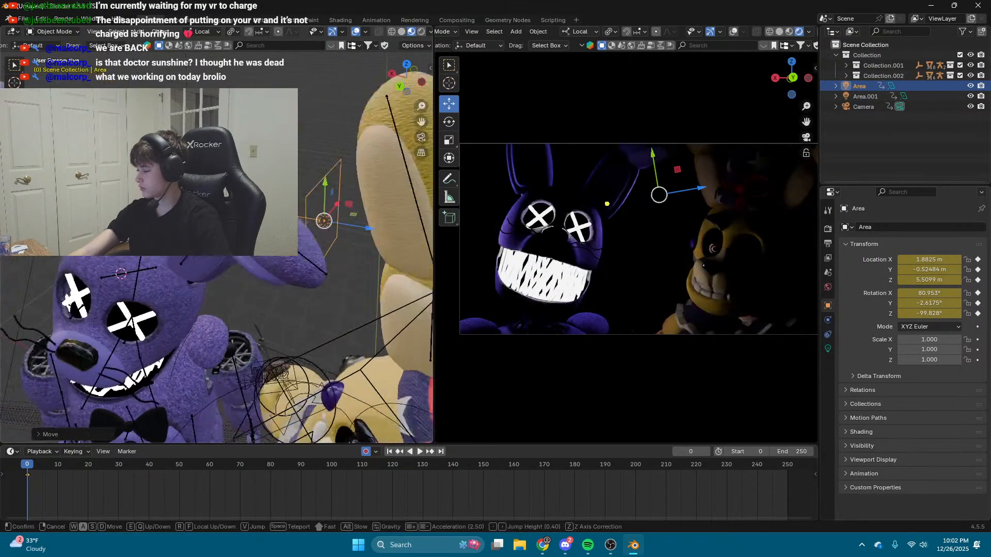
{"action": "key", "text": "s"}
{"action": "left_click", "coordinate": [110, 274]}
{"action": "key", "text": "shift+grave"}
{"action": "key", "text": "q"}
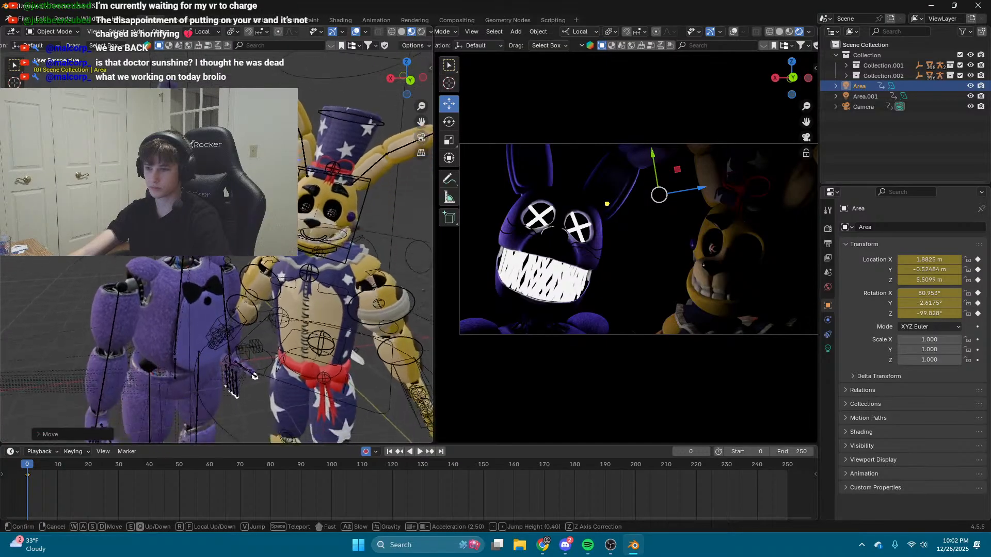
{"action": "key", "text": "w"}
{"action": "left_click", "coordinate": [2, 85]}
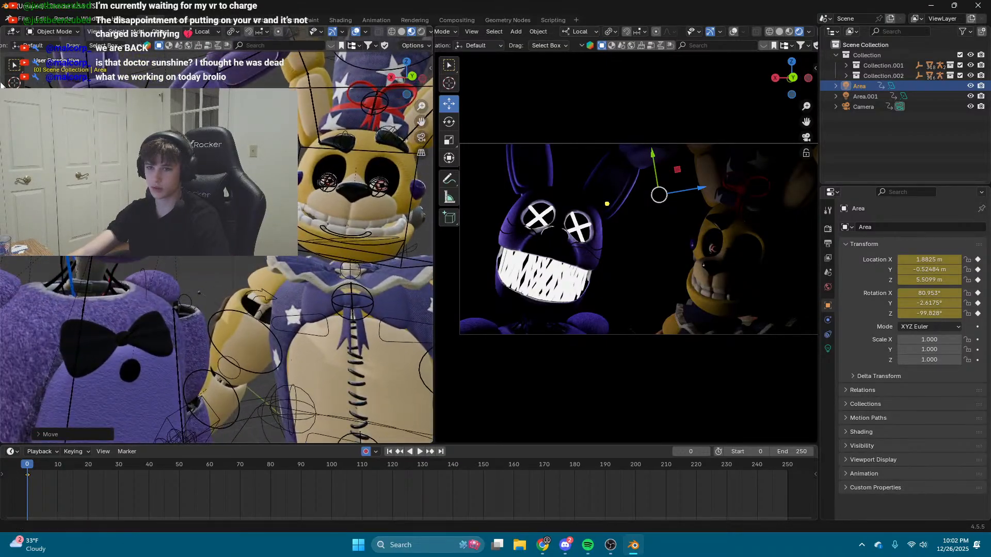
{"action": "left_click", "coordinate": [14, 82]}
{"action": "key", "text": "shift+grave"}
{"action": "key", "text": "s"}
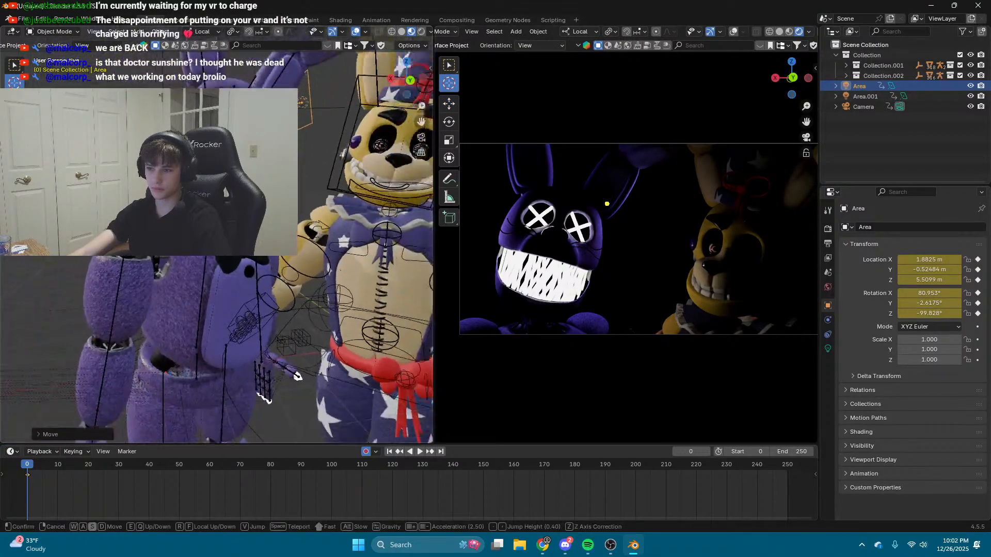
{"action": "left_click", "coordinate": [51, 45]}
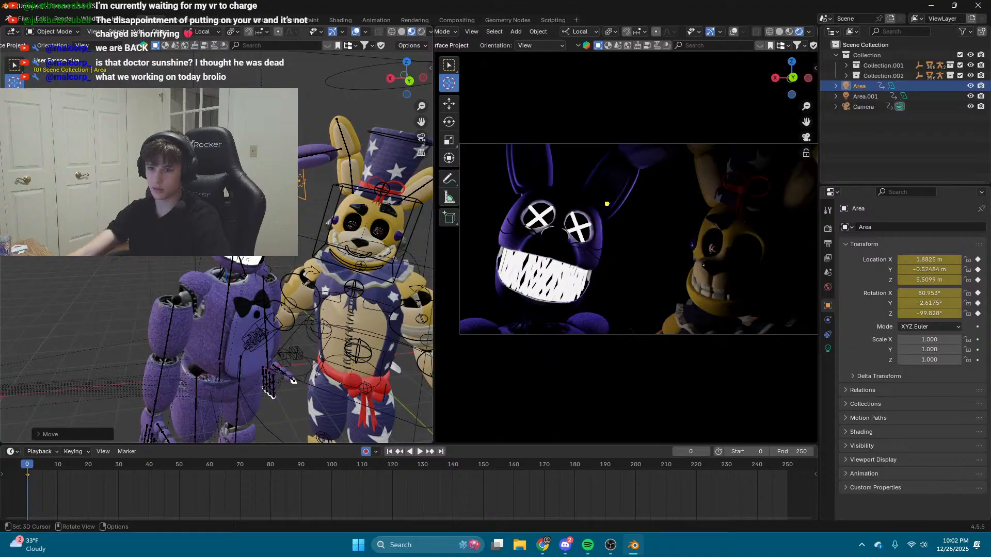
{"action": "key", "text": "g"}
{"action": "left_click", "coordinate": [217, 170]}
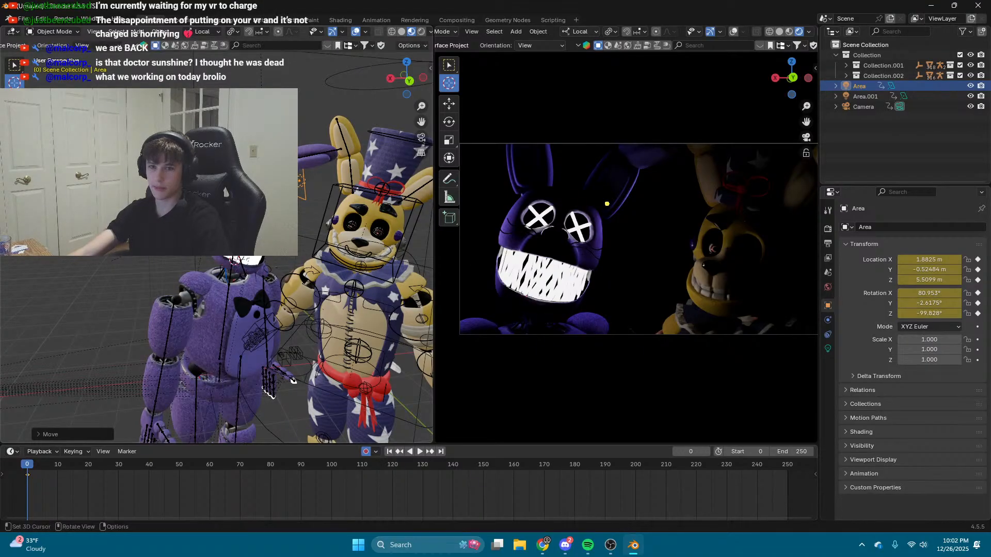
{"action": "left_click", "coordinate": [14, 104]}
Step: Delete both area lights from the scene
{"action": "key", "text": "shift+grave"}
{"action": "key", "text": "w"}
{"action": "left_click", "coordinate": [216, 170]}
{"action": "left_click", "coordinate": [288, 439]}
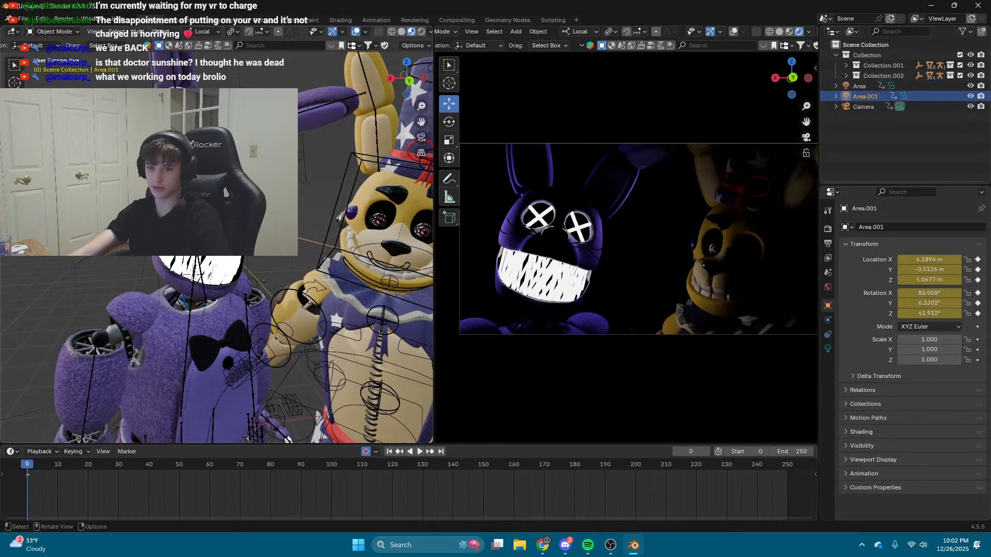
{"action": "key", "text": "x"}
{"action": "left_click", "coordinate": [267, 264]}
{"action": "scroll", "coordinate": [267, 262], "scroll_direction": "up", "scroll_amount": 3}
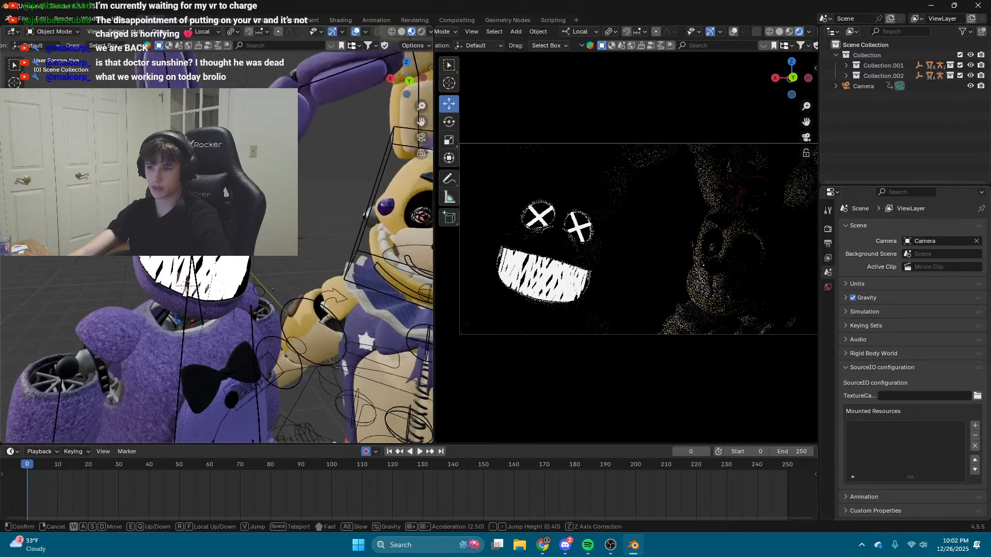
{"action": "left_click", "coordinate": [15, 83]}
{"action": "left_click_drag", "start_coordinate": [129, 207], "coordinate": [166, 233]}
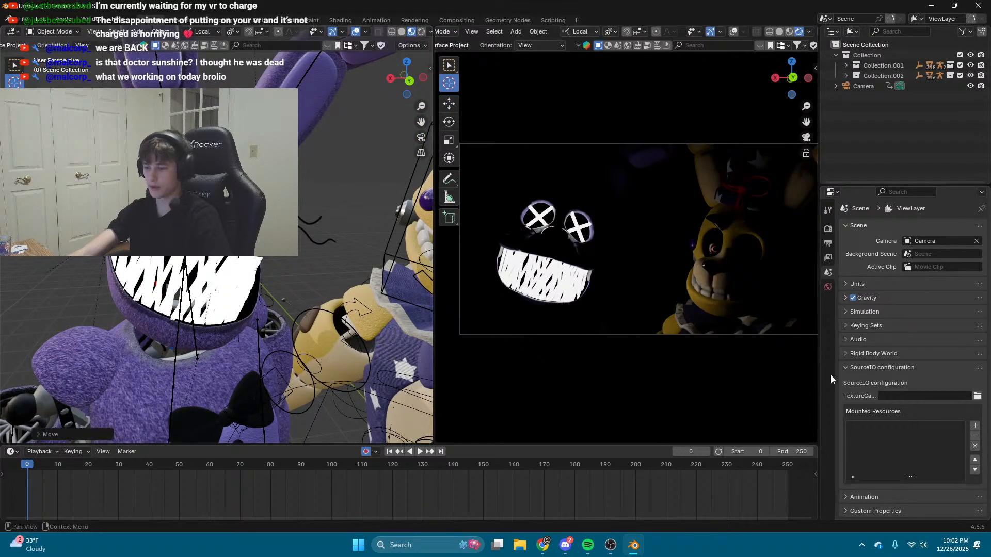
Step: Add a GodRay Fog volume around the rabbits with the Alt Tab Easy Fog 2 add-on
{"action": "key", "text": "n"}
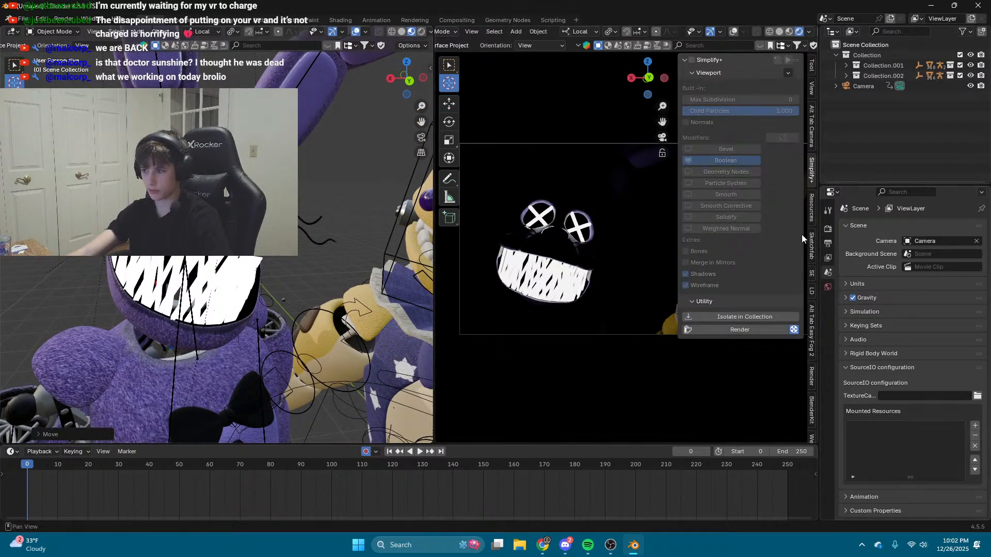
{"action": "left_click", "coordinate": [812, 125]}
{"action": "left_click", "coordinate": [812, 330]}
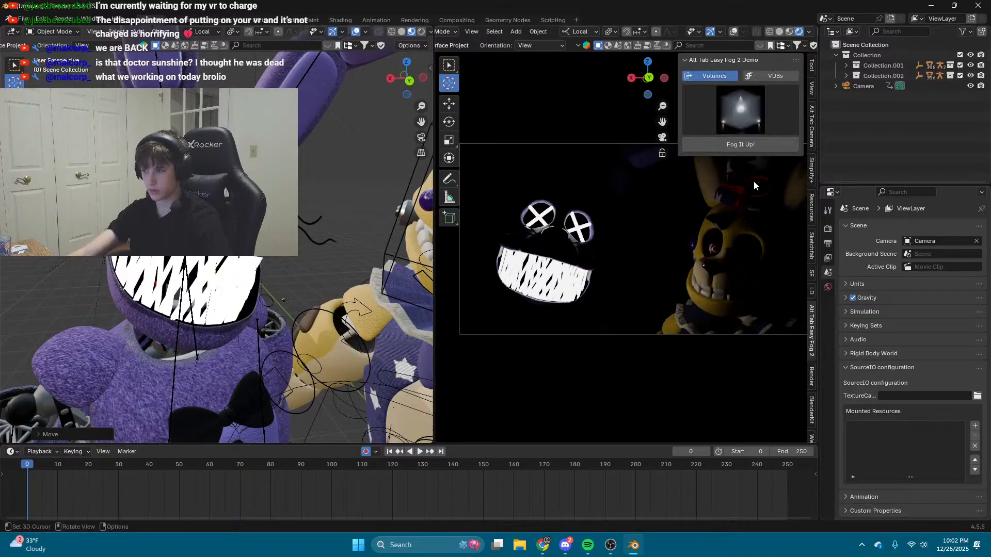
{"action": "left_click", "coordinate": [744, 143]}
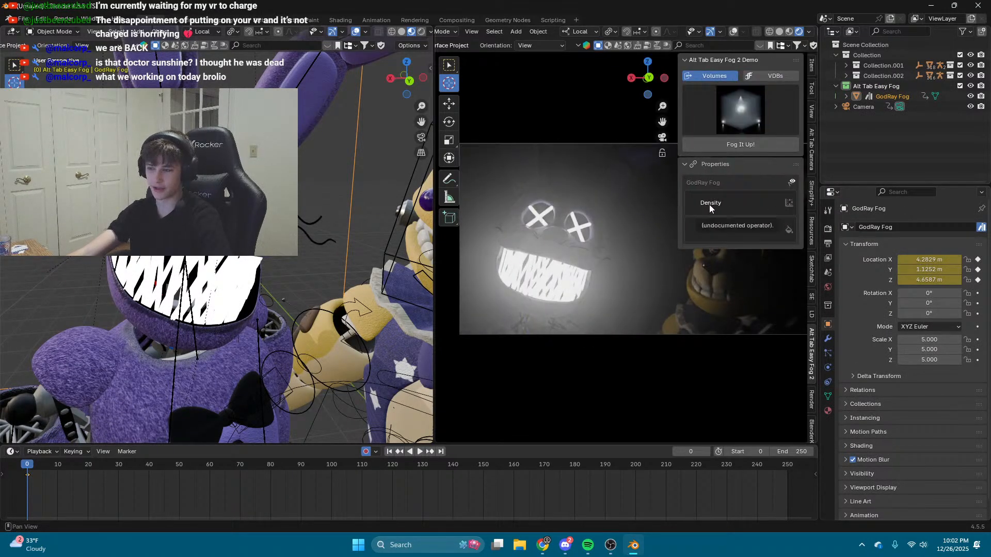
{"action": "key", "text": "n"}
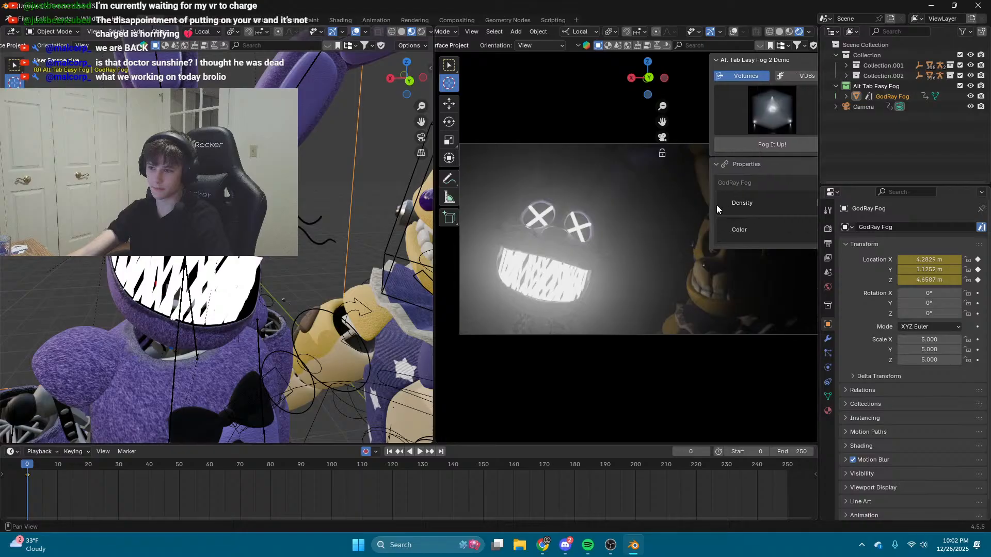
{"action": "key", "text": "shift+grave"}
{"action": "left_click", "coordinate": [285, 268]}
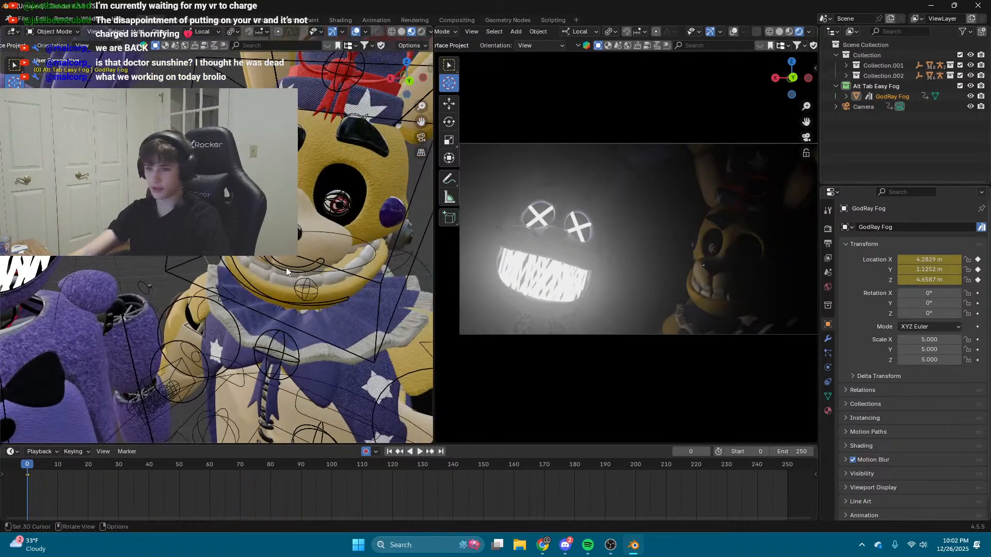
Step: Enable Render Raw color management and look through its Colors and Utilities settings
{"action": "key", "text": "n"}
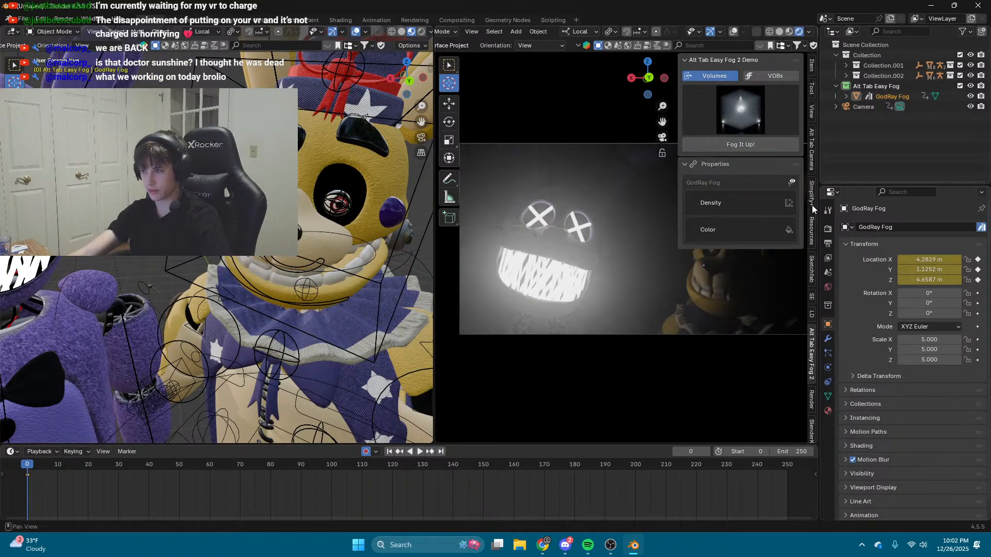
{"action": "left_click", "coordinate": [809, 402]}
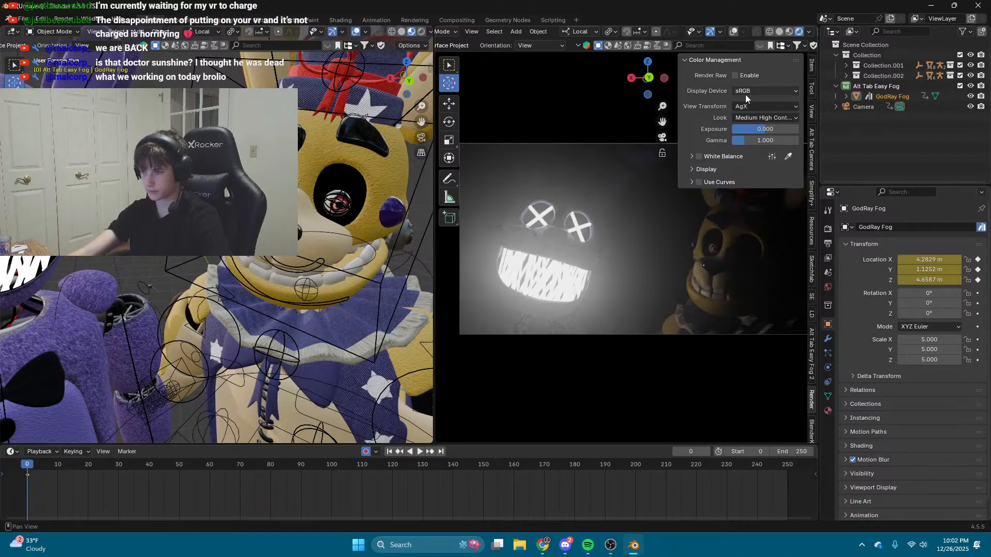
{"action": "left_click", "coordinate": [735, 76]}
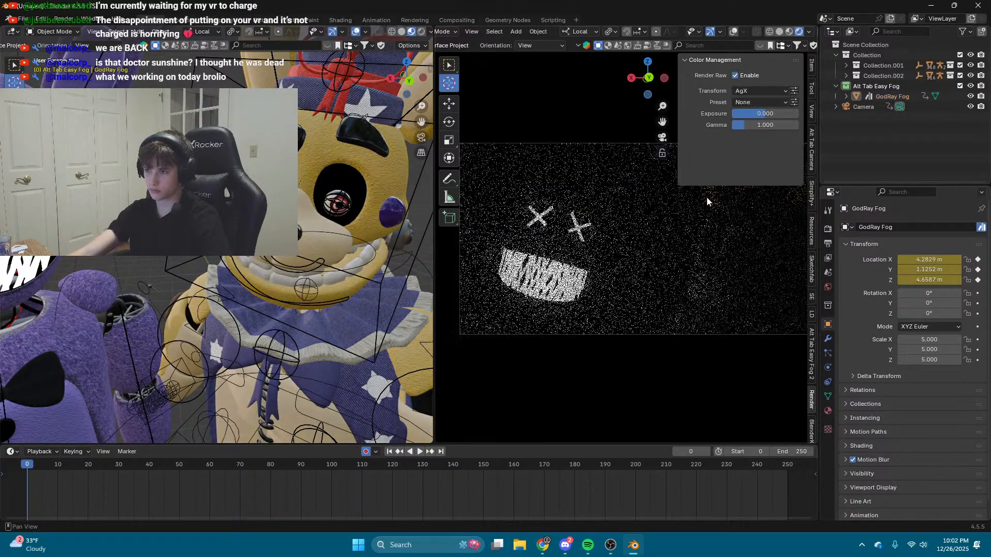
{"action": "left_click", "coordinate": [702, 153]}
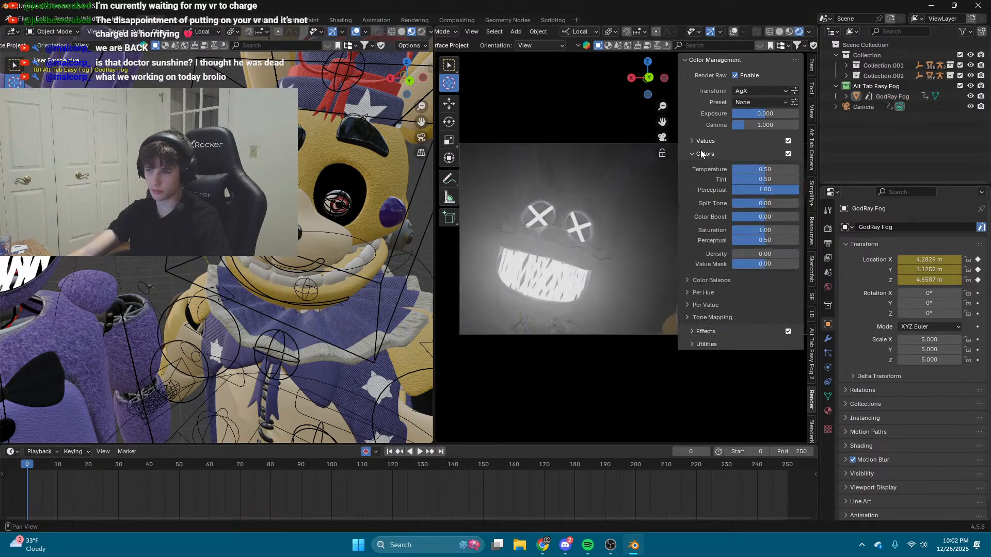
{"action": "left_click", "coordinate": [702, 153]}
{"action": "left_click", "coordinate": [707, 179]}
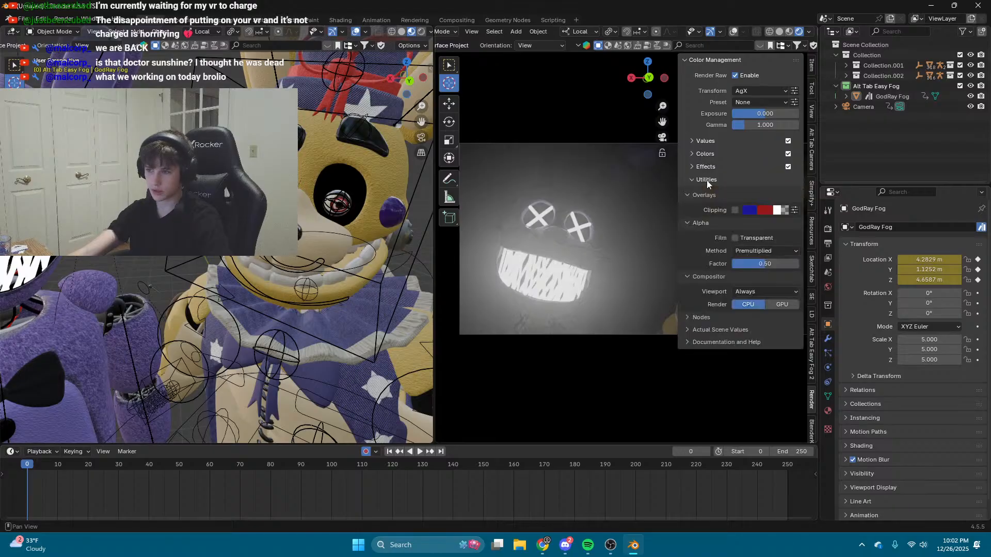
{"action": "left_click", "coordinate": [707, 179]}
Step: Set the emission strength of the yellow rabbit's eye material to 10
{"action": "key", "text": "shift+grave"}
{"action": "key", "text": "w"}
{"action": "left_click", "coordinate": [217, 237]}
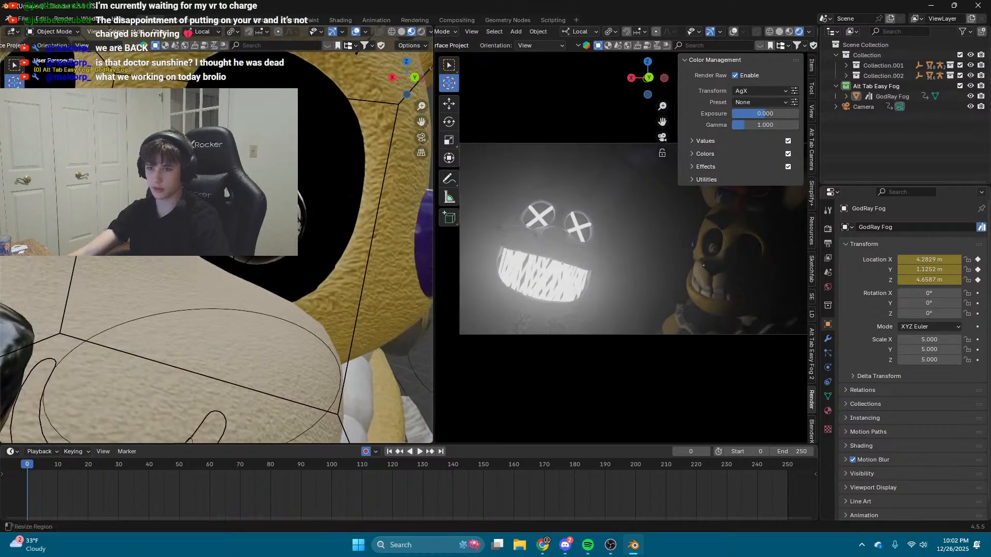
{"action": "left_click_drag", "start_coordinate": [263, 249], "coordinate": [270, 257]}
{"action": "left_click", "coordinate": [14, 104]}
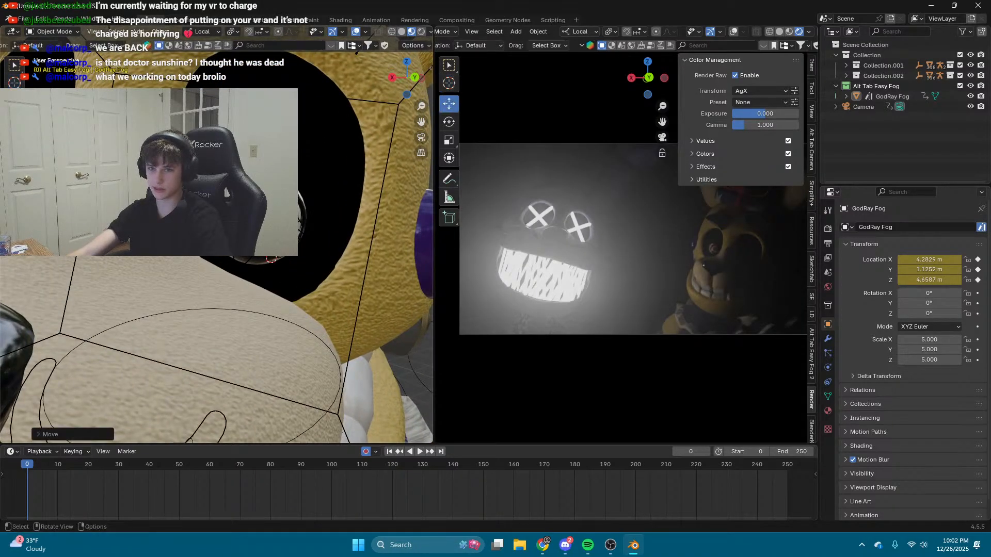
{"action": "left_click", "coordinate": [263, 227]}
{"action": "left_click", "coordinate": [263, 227]}
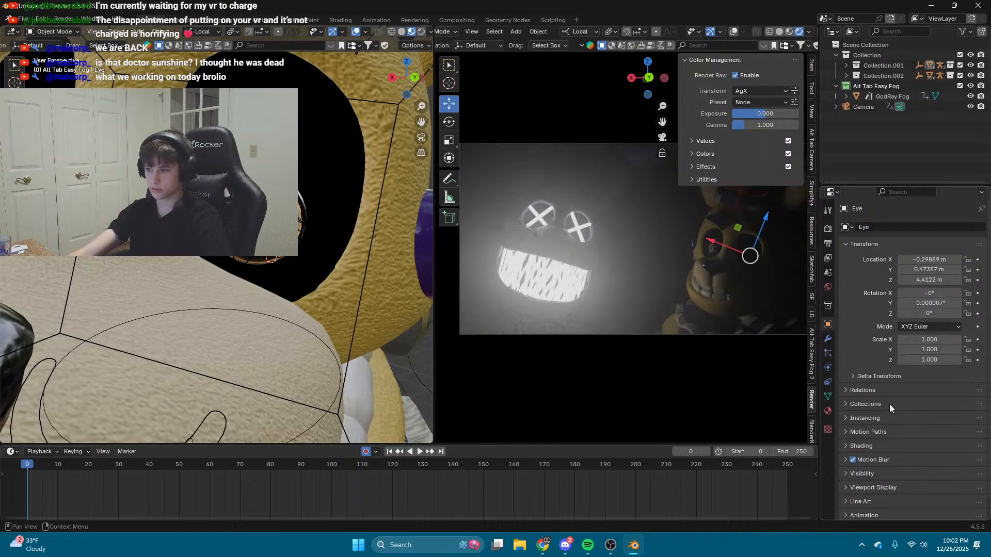
{"action": "left_click", "coordinate": [827, 412]}
{"action": "left_click", "coordinate": [864, 384]}
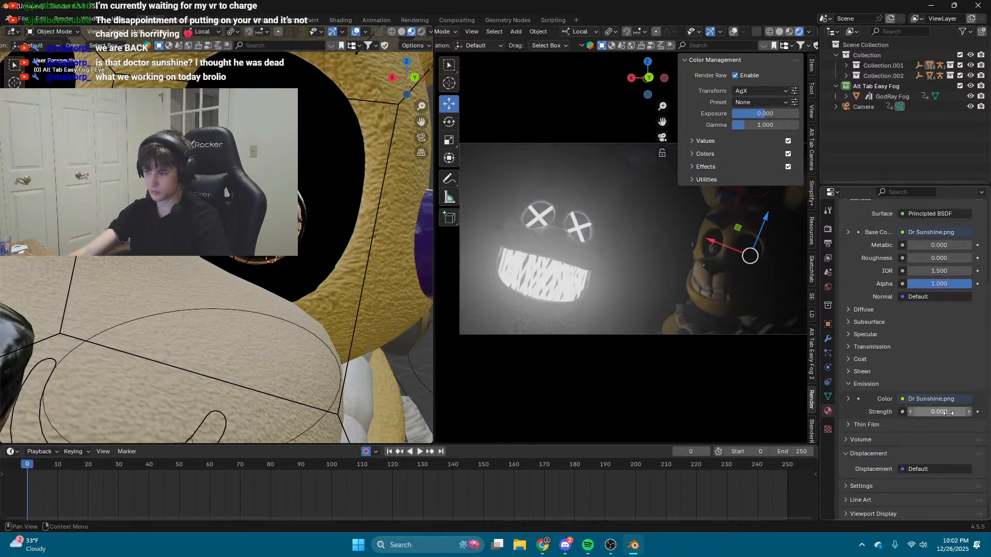
{"action": "double_click", "coordinate": [940, 412]}
{"action": "type", "text": "10"}
{"action": "key", "text": "Return"}
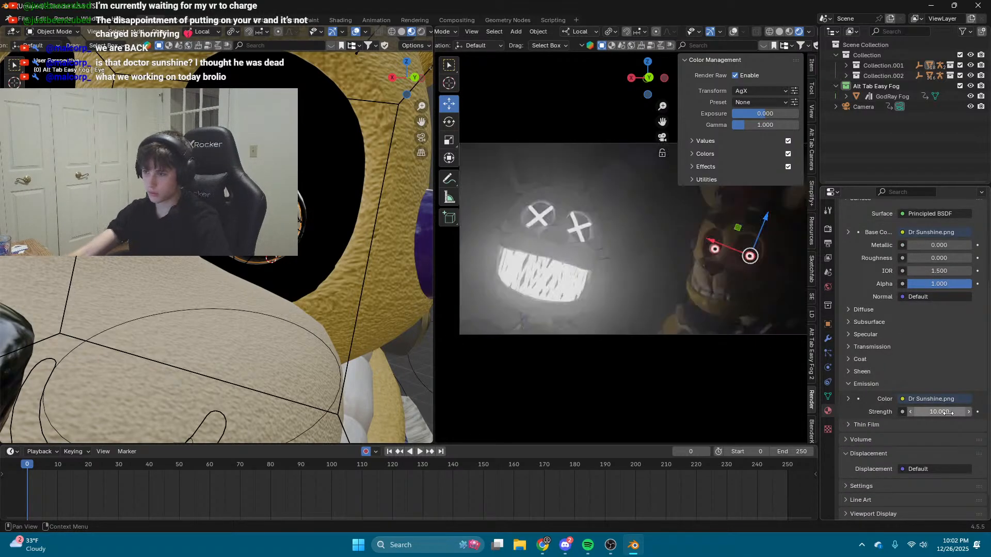
Step: Set the Render Raw glare strength to 1.00 and tint the glare orange, #FF8E00
{"action": "left_click", "coordinate": [702, 179]}
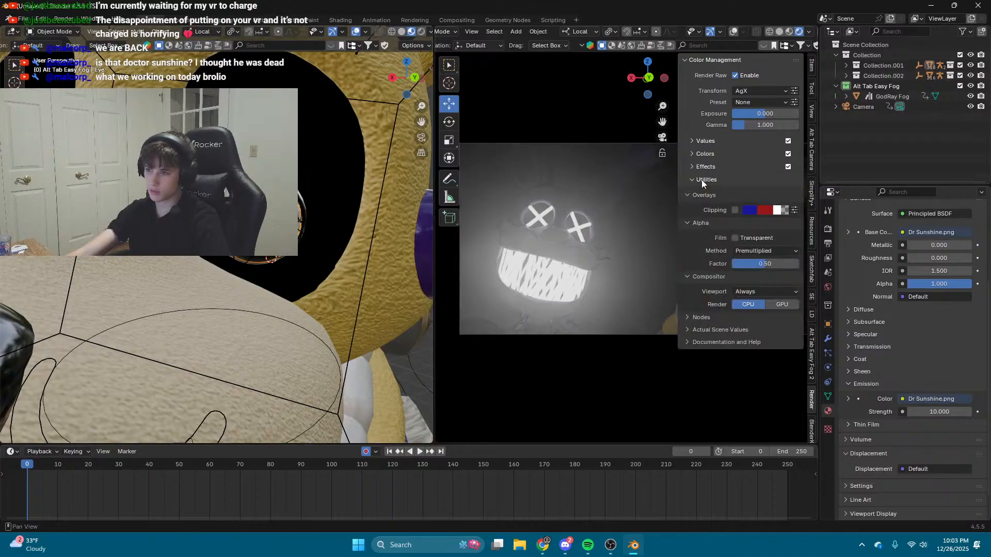
{"action": "left_click", "coordinate": [701, 180]}
{"action": "left_click", "coordinate": [703, 167]}
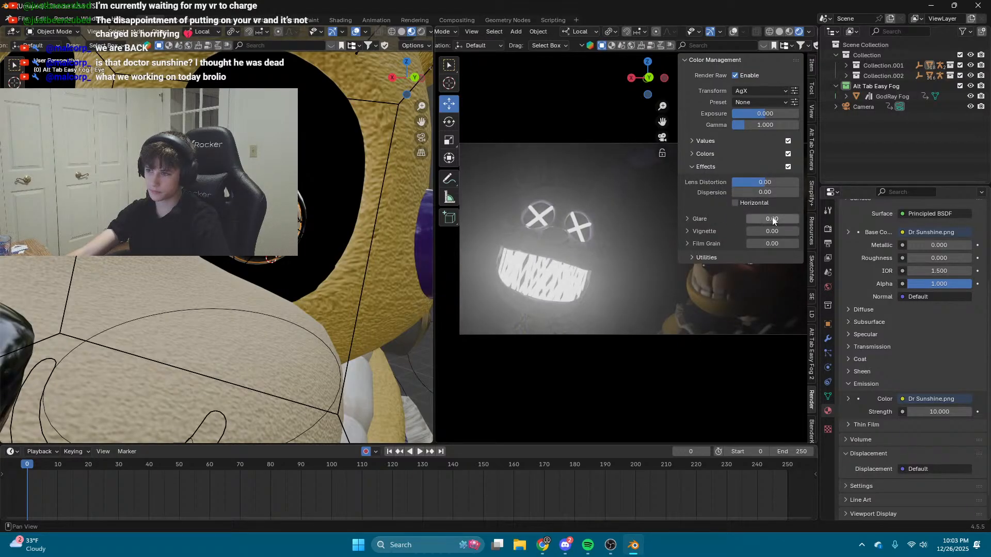
{"action": "left_click", "coordinate": [698, 219]}
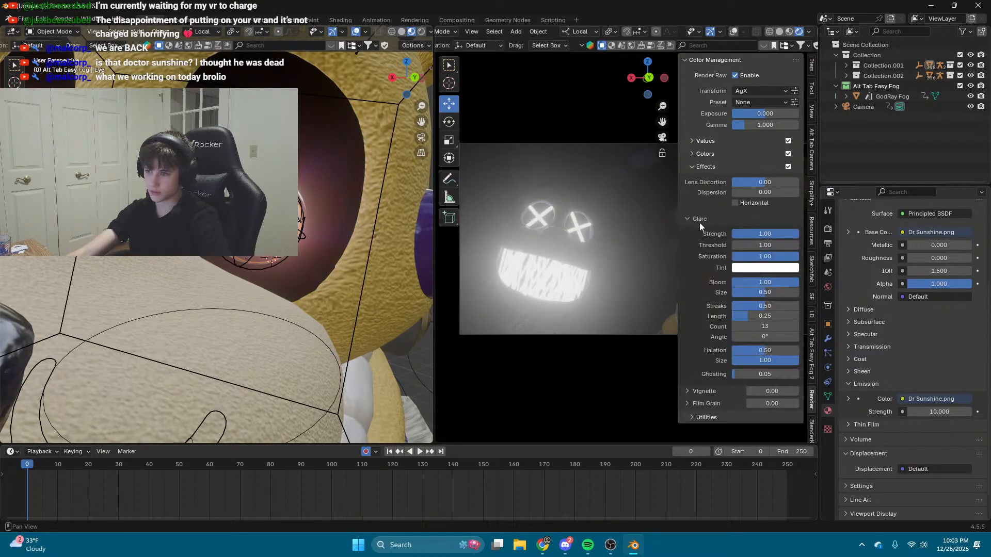
{"action": "left_click", "coordinate": [765, 267]}
{"action": "left_click_drag", "start_coordinate": [766, 170], "coordinate": [757, 185]}
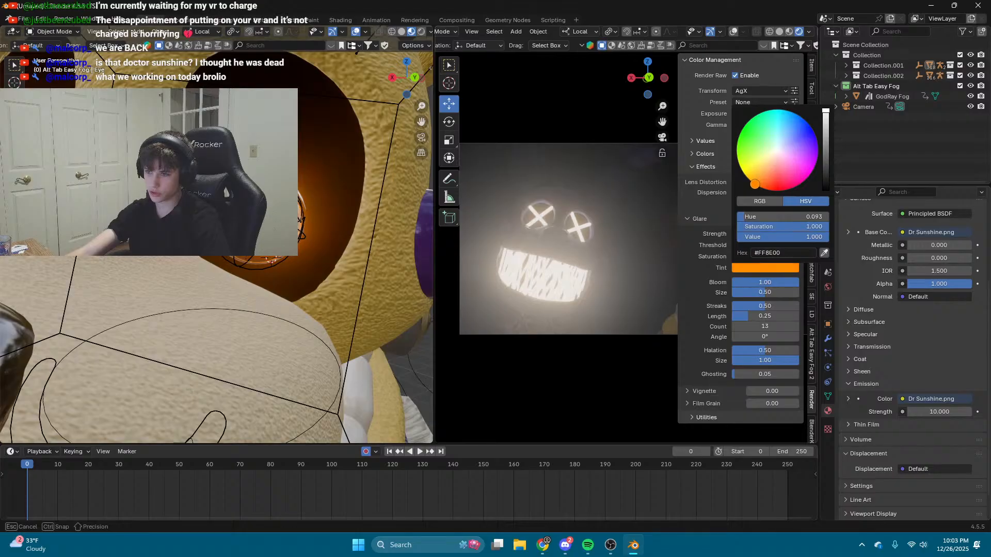
{"action": "key", "text": "n"}
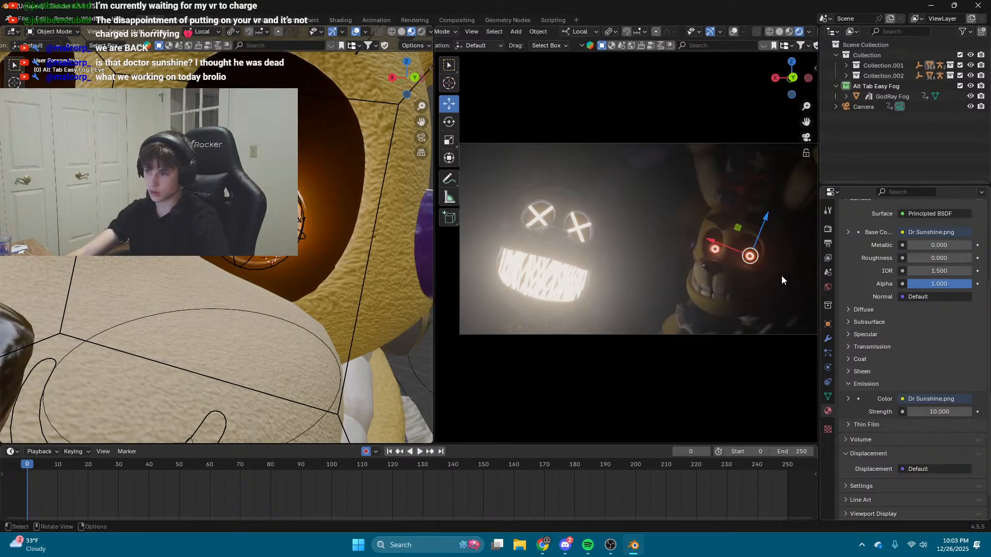
Step: Undo the glare, eye emission and fog changes and the deletion of both area lights
{"action": "scroll", "coordinate": [781, 281], "scroll_direction": "up", "scroll_amount": 3}
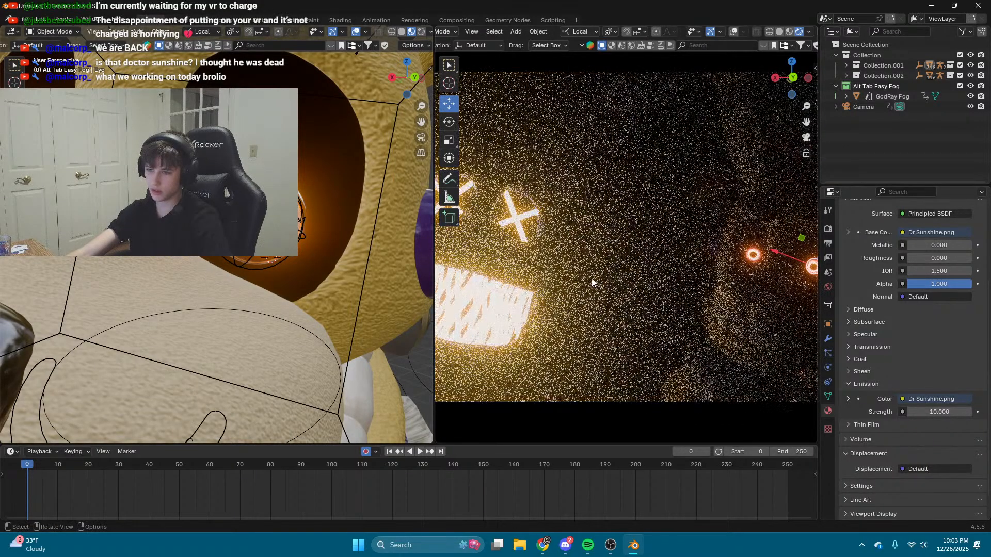
{"action": "scroll", "coordinate": [583, 279], "scroll_direction": "down", "scroll_amount": 2}
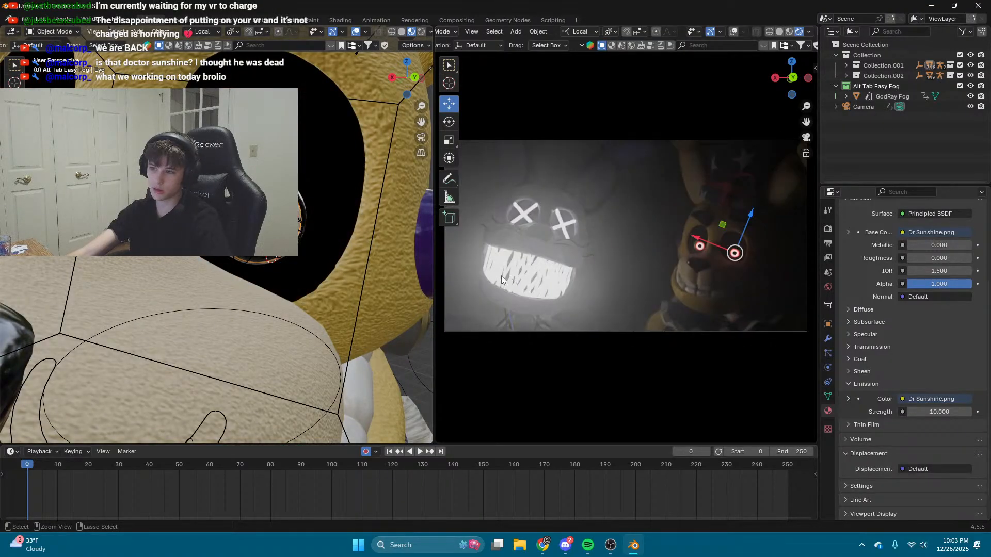
{"action": "key", "text": "shift+grave"}
{"action": "key", "text": "s"}
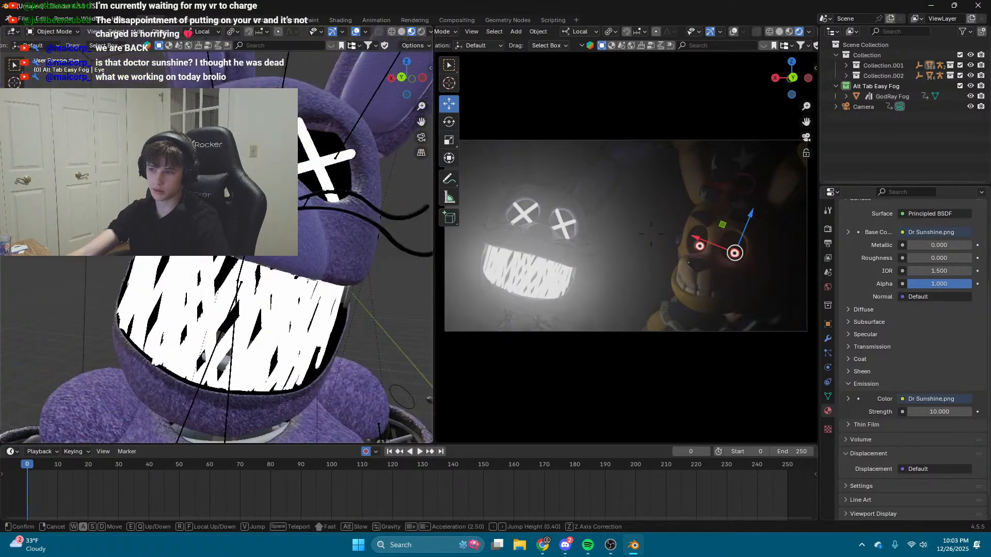
{"action": "key", "text": "w"}
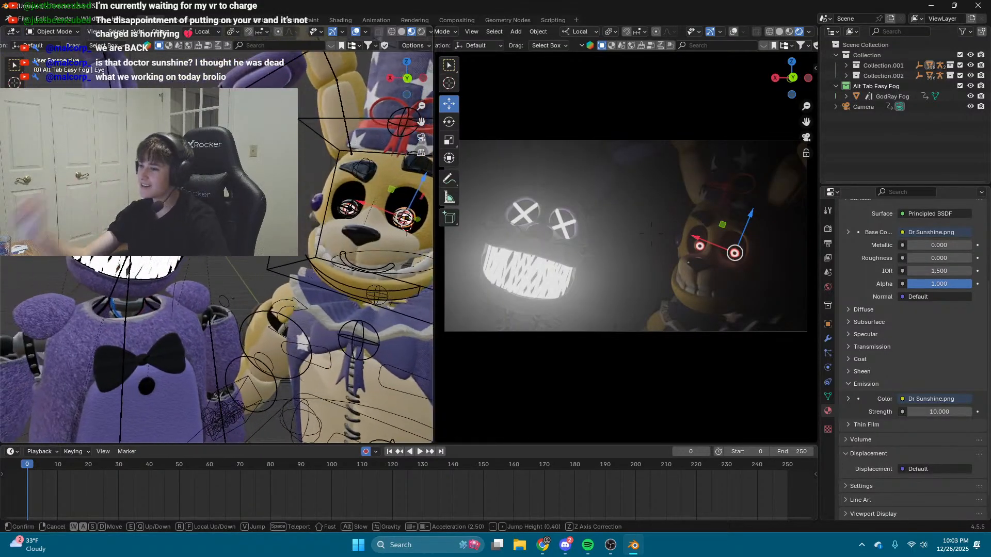
{"action": "key", "text": "Return"}
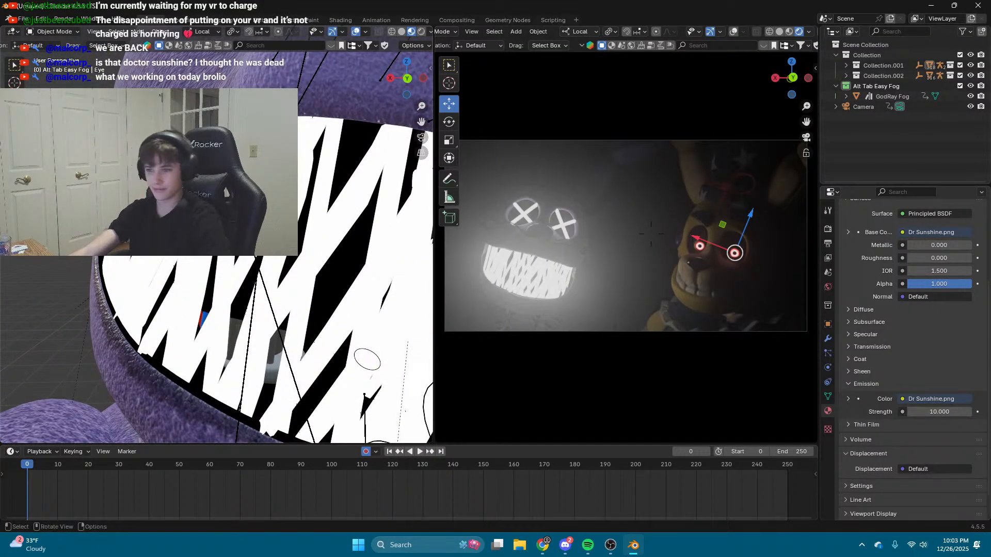
{"action": "key", "text": "ctrl+z"}
{"action": "key", "text": "ctrl+z"}
{"action": "key", "text": "ctrl+z"}
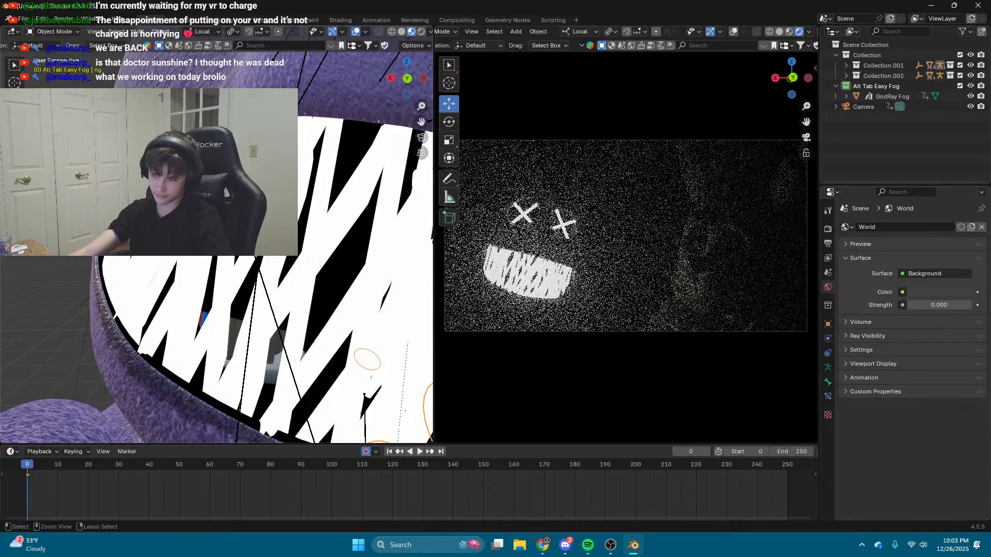
{"action": "key", "text": "ctrl+z"}
{"action": "key", "text": "ctrl+z"}
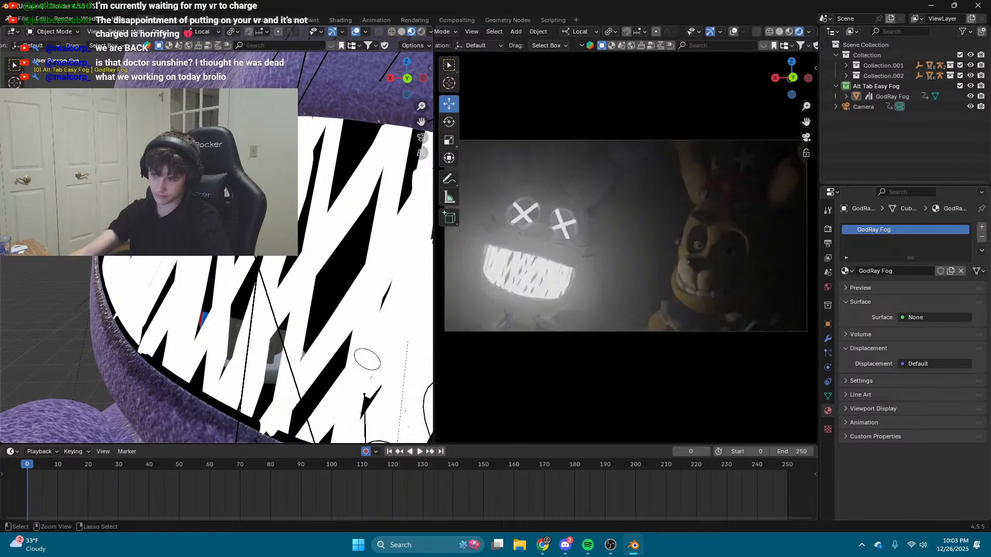
{"action": "key", "text": "ctrl+z"}
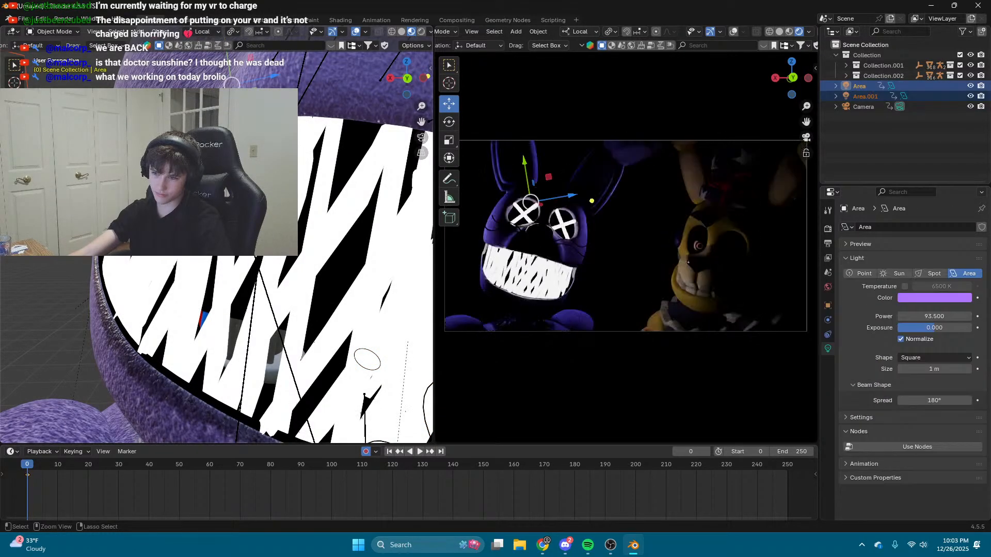
{"action": "key", "text": "shift+grave"}
{"action": "key", "text": "w"}
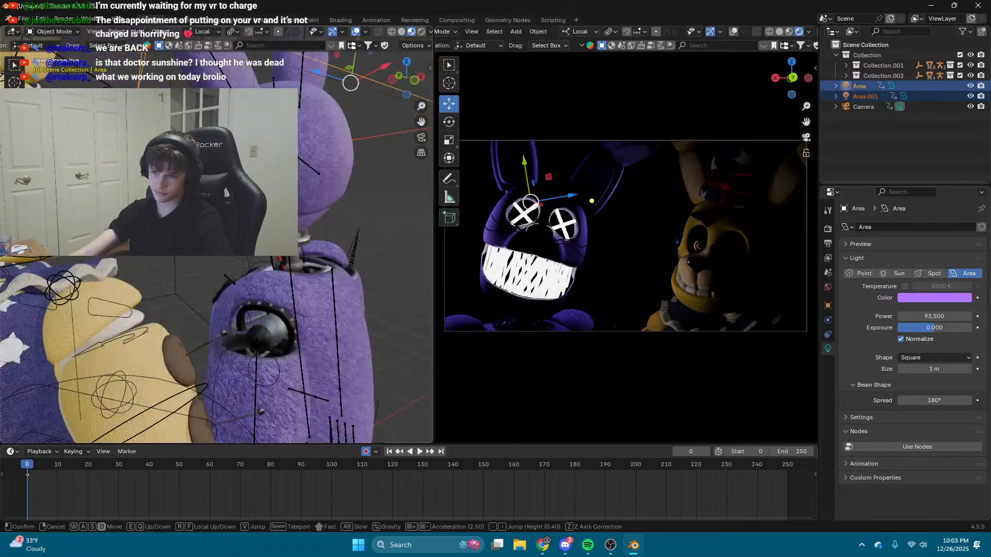
{"action": "key", "text": "s"}
{"action": "left_click", "coordinate": [216, 235]}
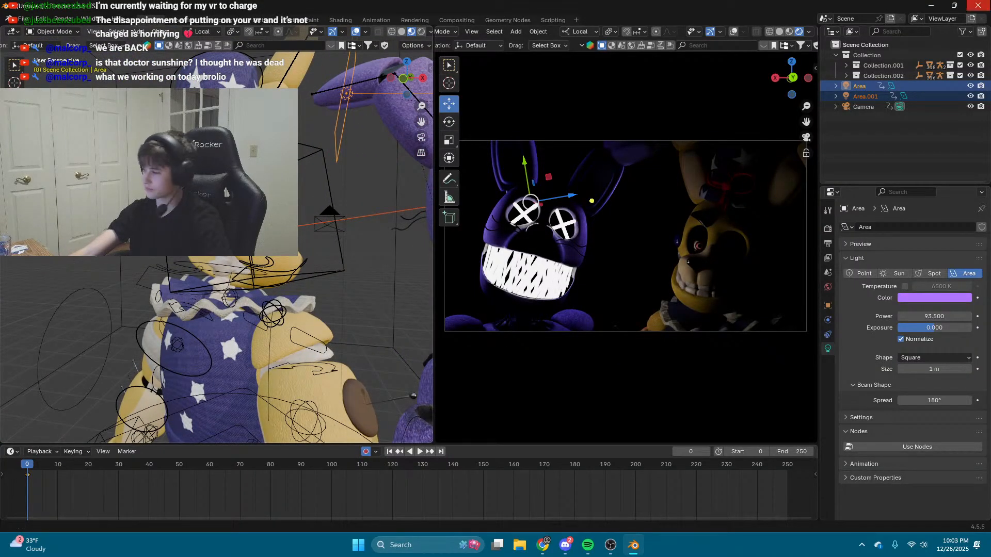
{"action": "left_click", "coordinate": [978, 5]}
{"action": "left_click", "coordinate": [510, 290]}
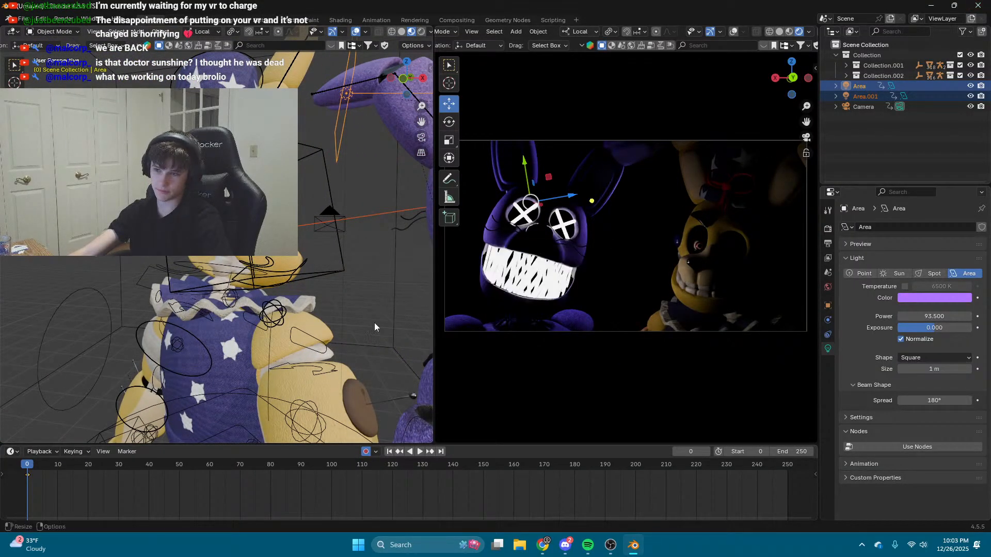